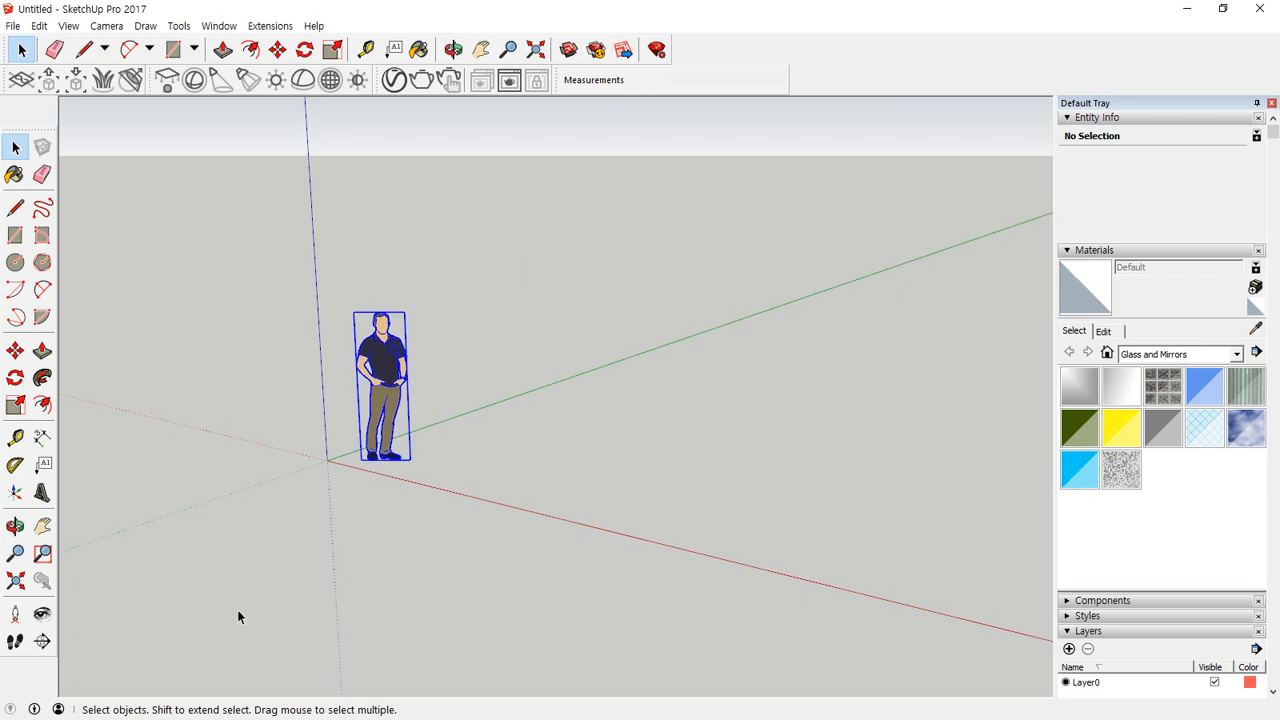
Step: Delete the scale figure and draw a 300 × 30 mm rectangle on the ground, starting at the origin
key("Delete")
middle_click_drag(237, 614, 776, 609)
key("r")
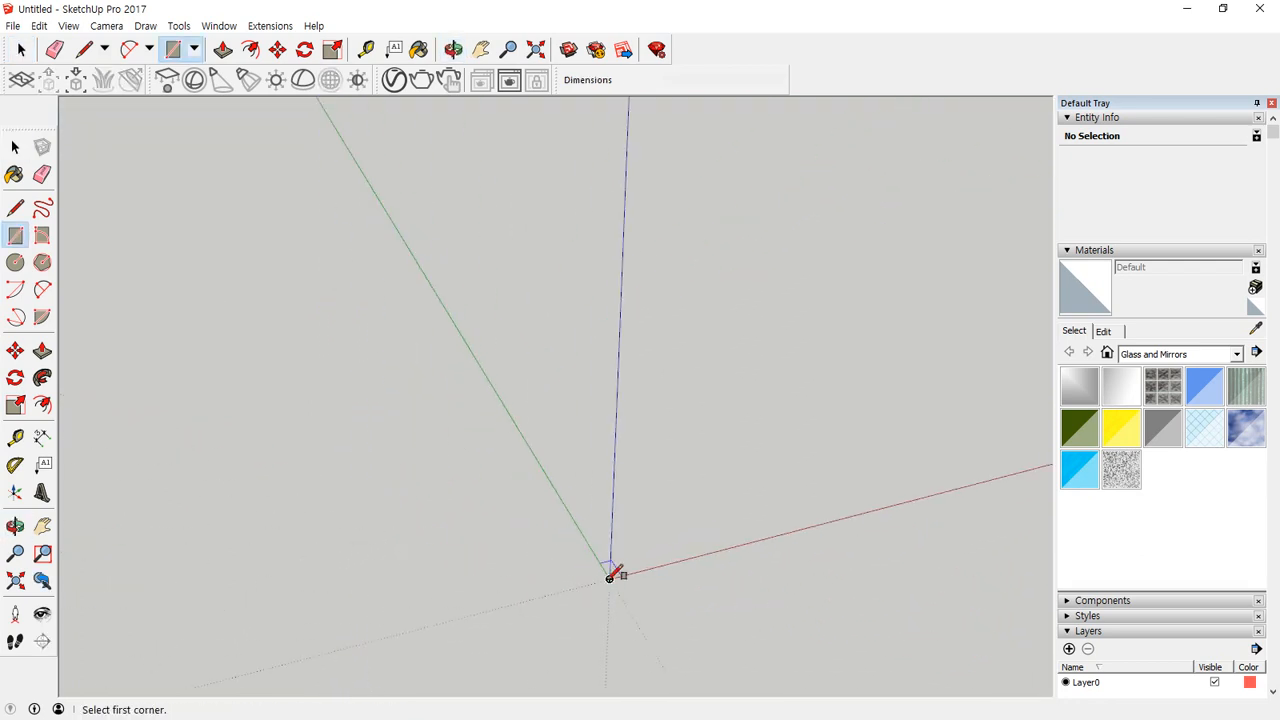
left_click(609, 578)
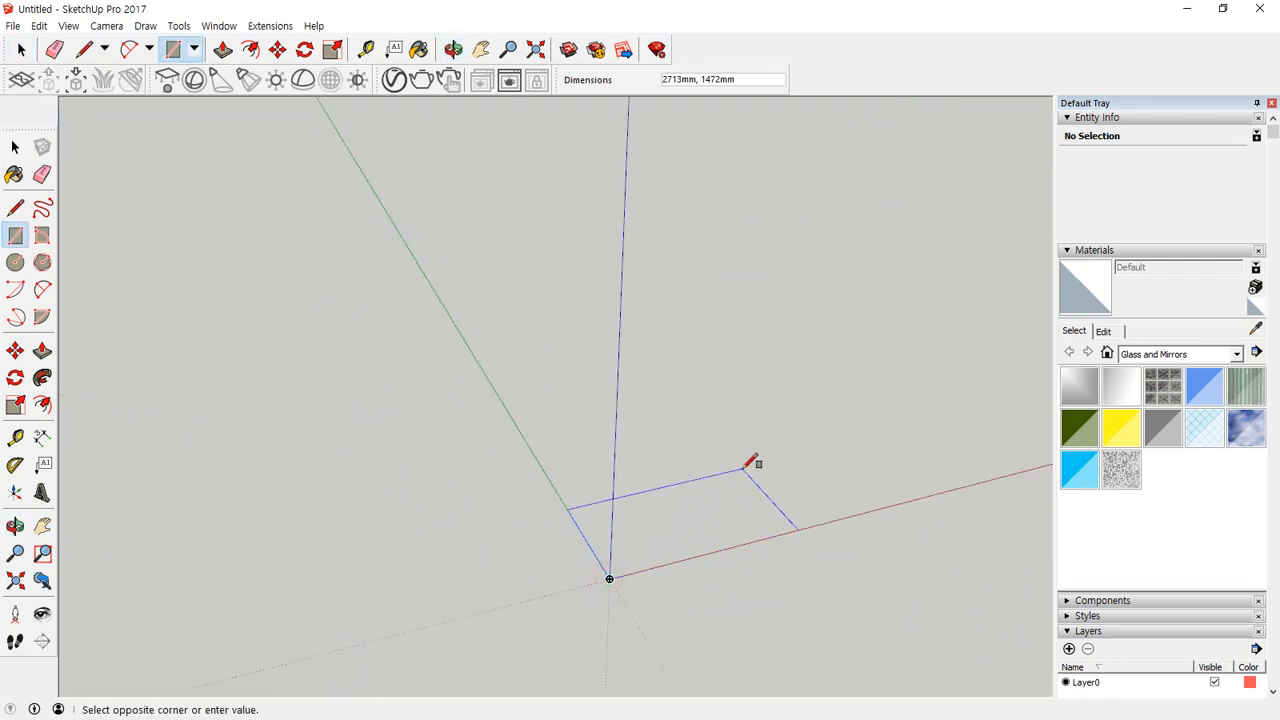
type("300,30")
key("Return")
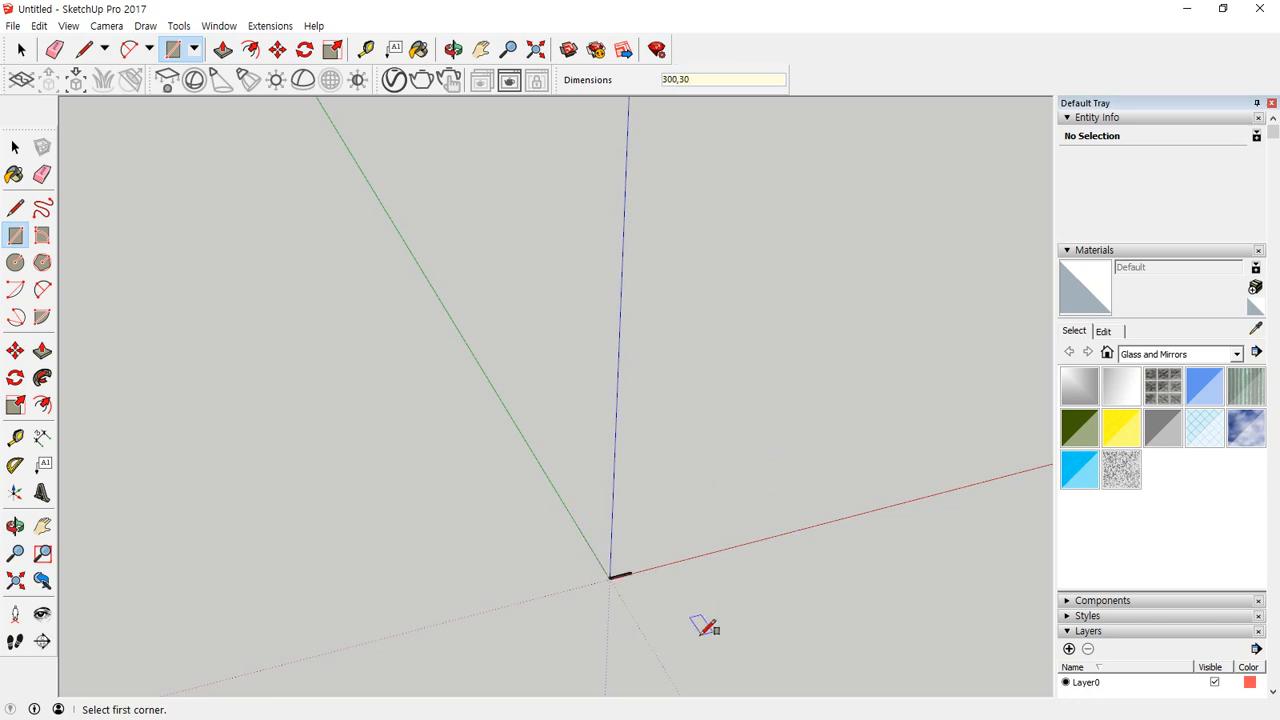
Step: Push/Pull the ground rectangle upward 690 mm to form an upright panel
scroll(560, 534, "up", 5)
scroll(548, 528, "up", 3)
key("p")
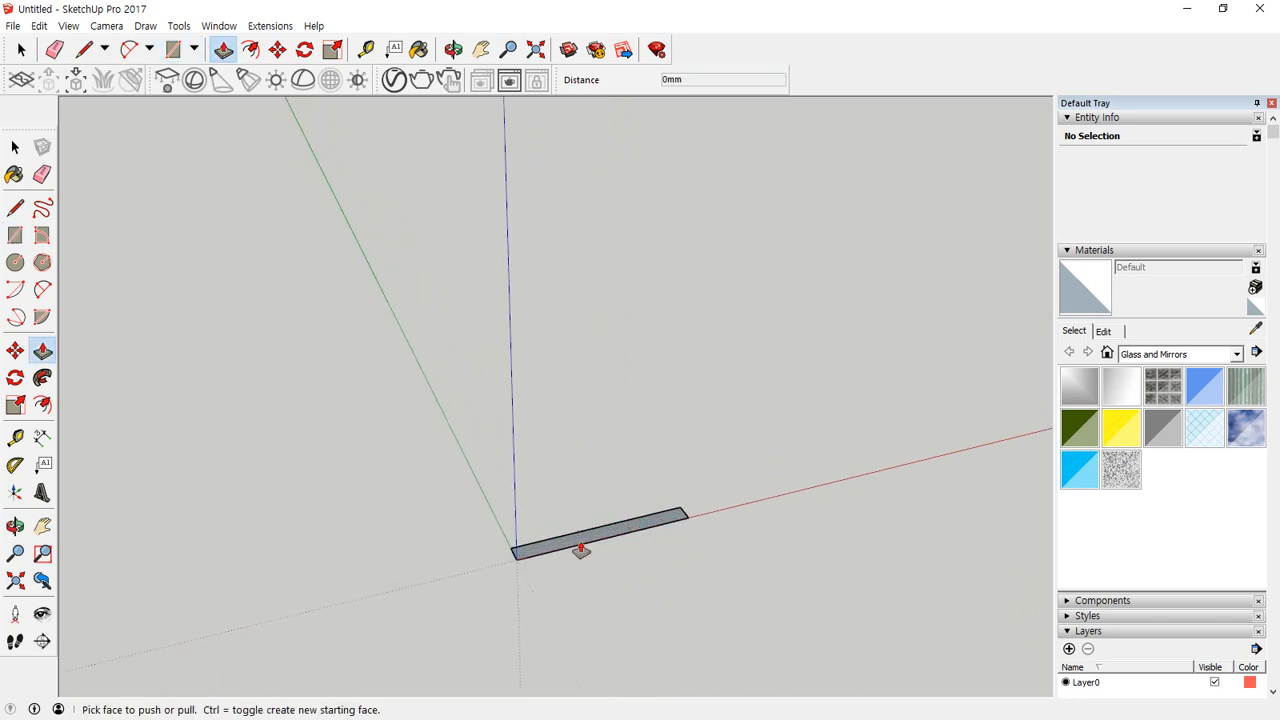
left_click(631, 529)
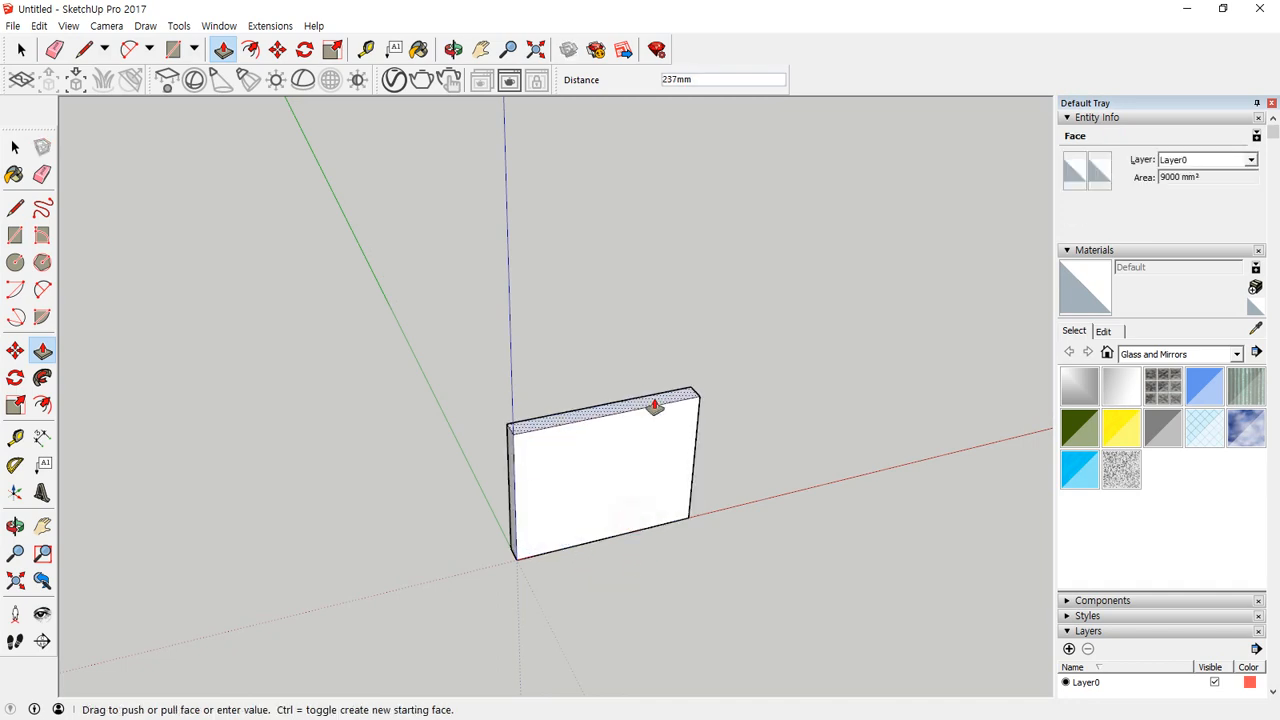
type("690")
key("Return")
Step: Draw an upright 300 × 690 mm rectangle on the red axis, separate from the first panel
scroll(653, 412, "down", 5)
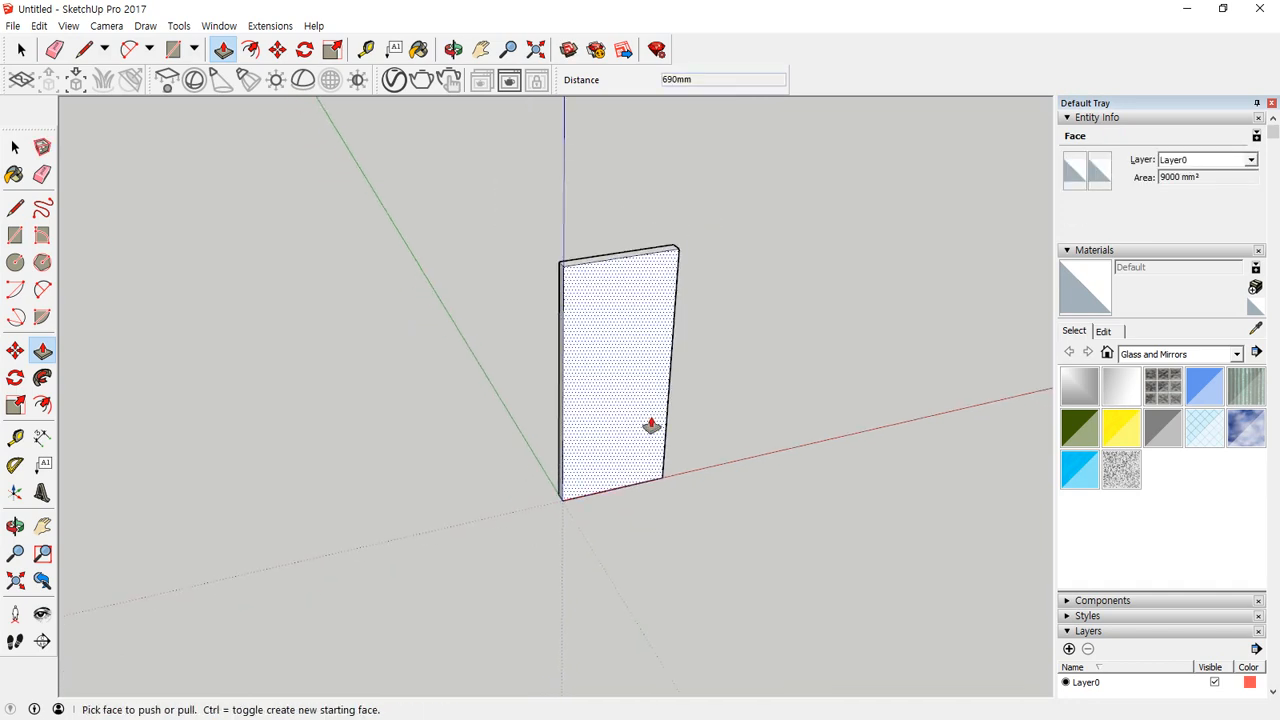
middle_click_drag(752, 434, 702, 440, "shift")
scroll(702, 440, "up", 2)
key("r")
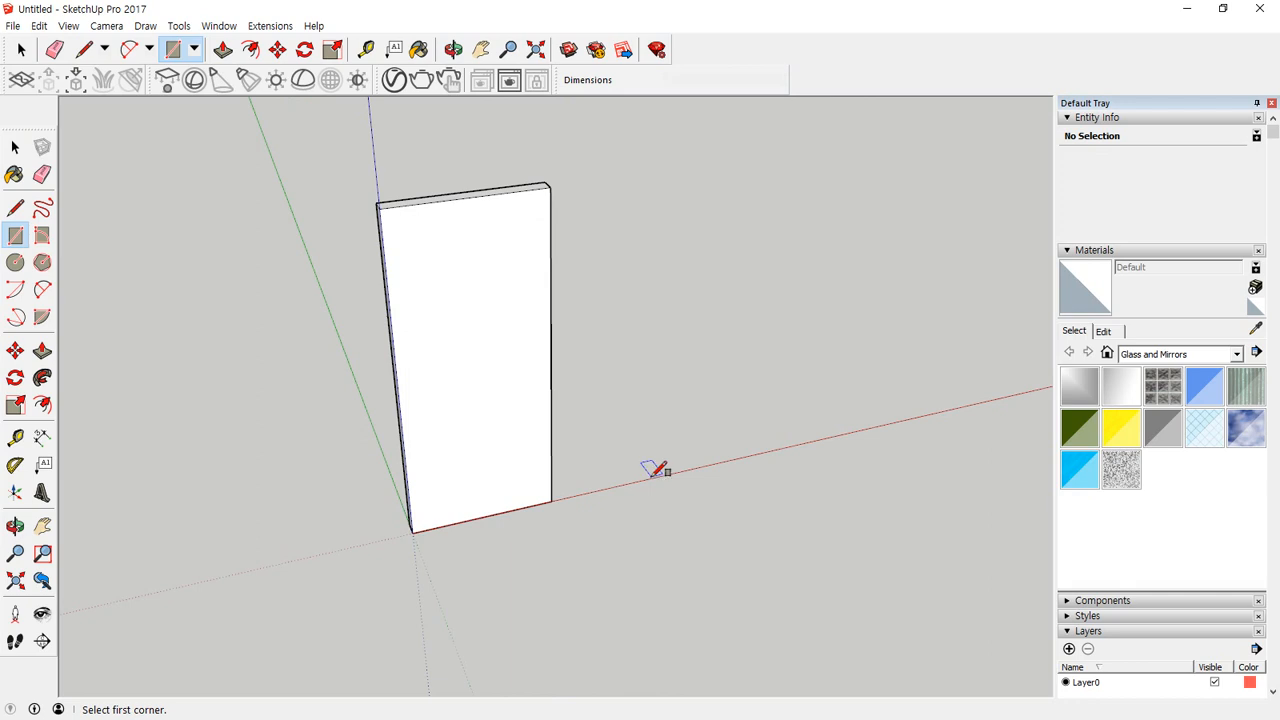
left_click(651, 474)
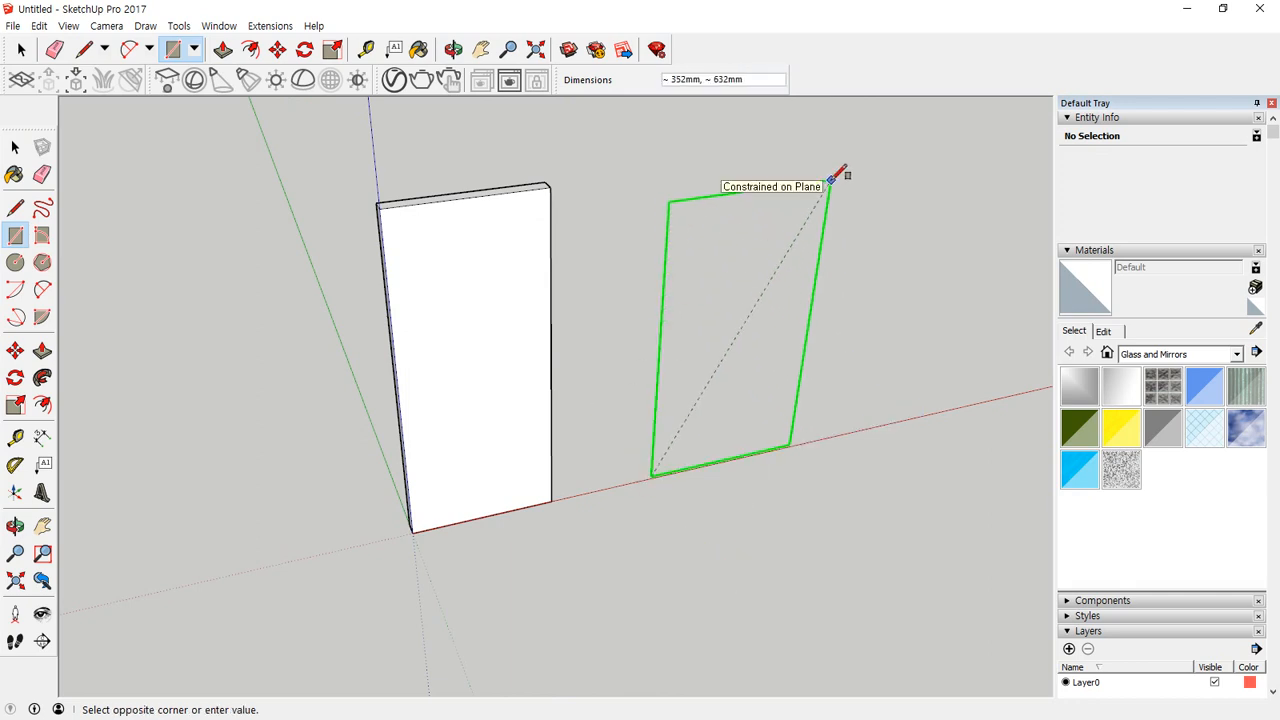
type("300,690")
key("Return")
Step: Push/Pull the upright rectangle 30 mm to give the second panel its thickness
key("p")
left_click(714, 237)
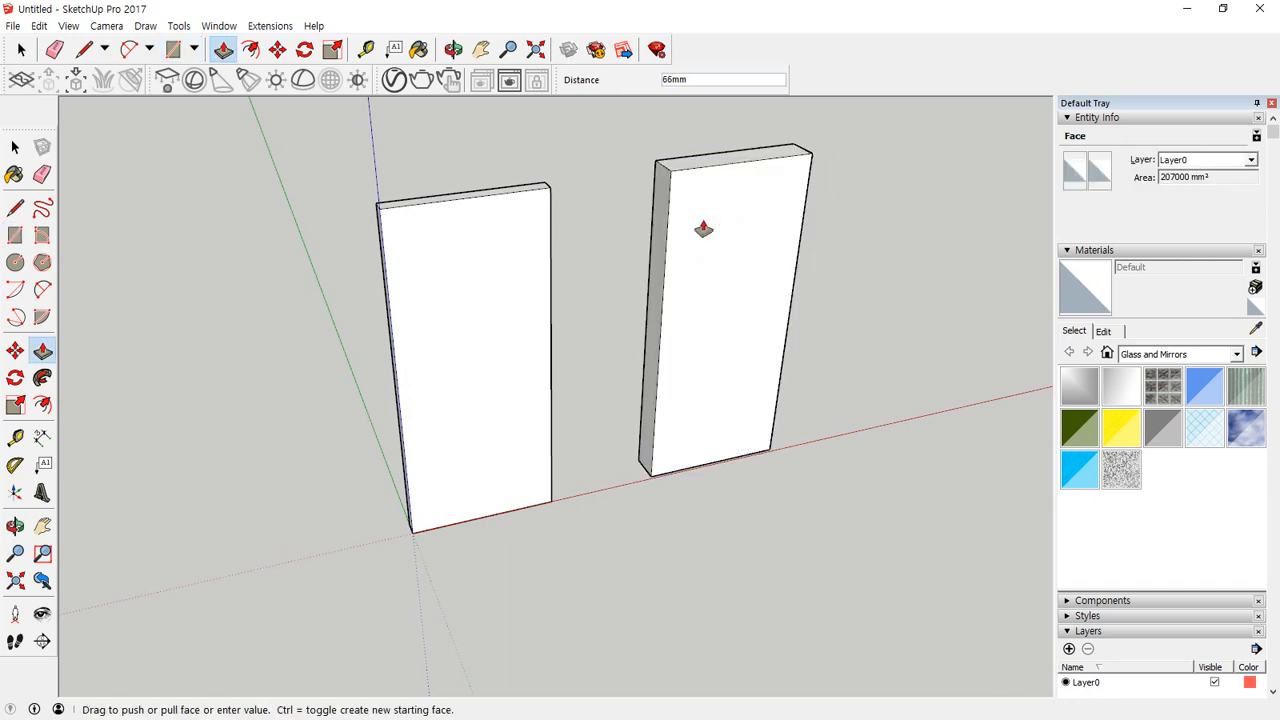
type("30")
key("Return")
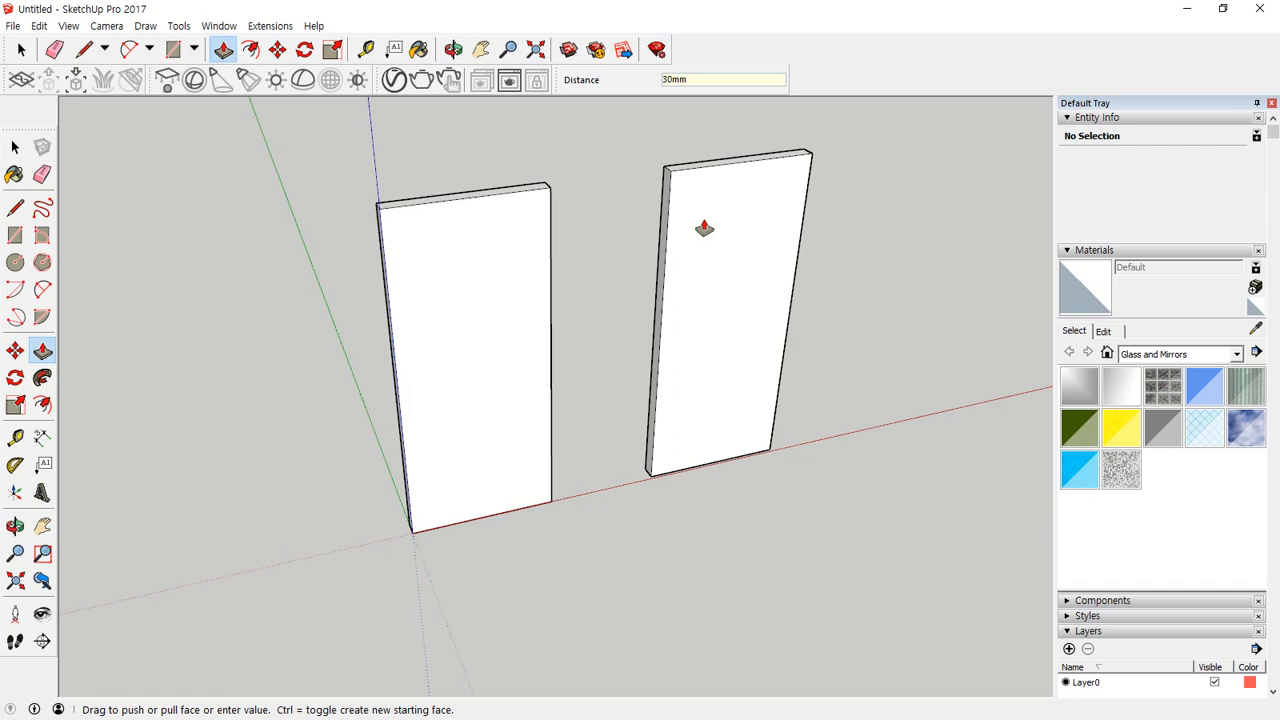
Step: Delete the entire second panel, leaving only the panel at the origin
key("space")
triple_click(706, 223)
key("Delete")
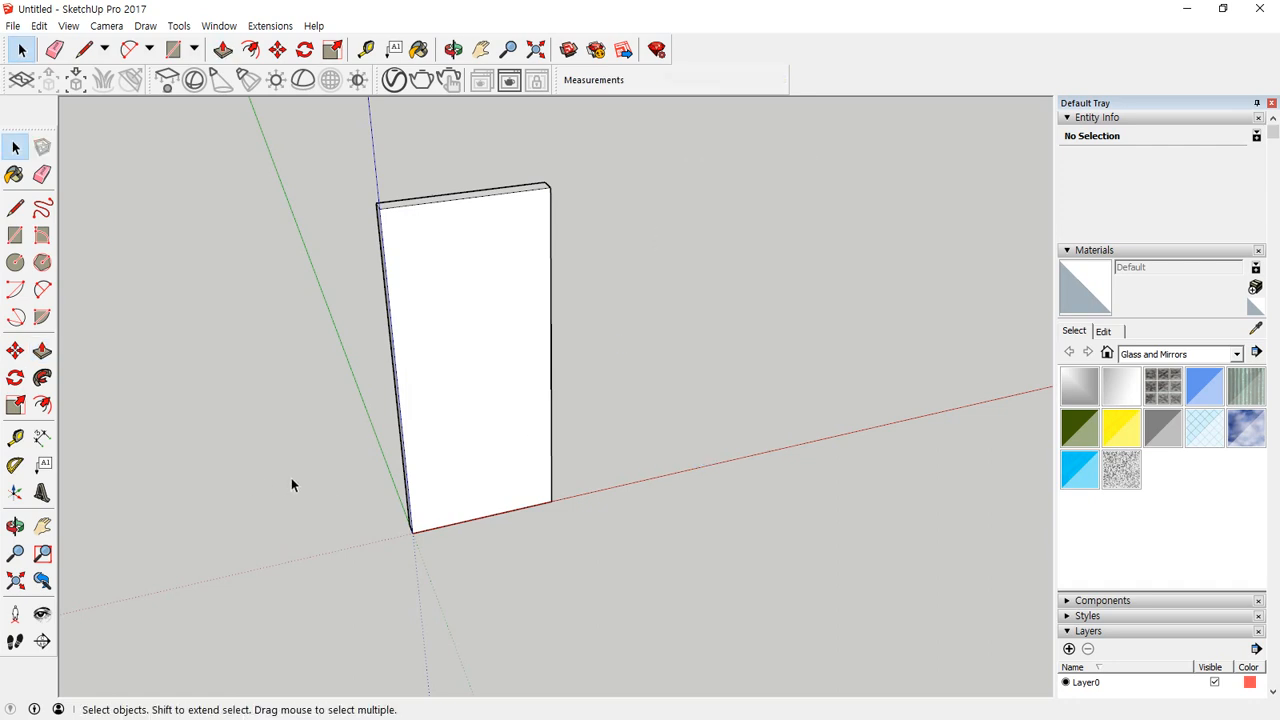
middle_click_drag(291, 485, 428, 415)
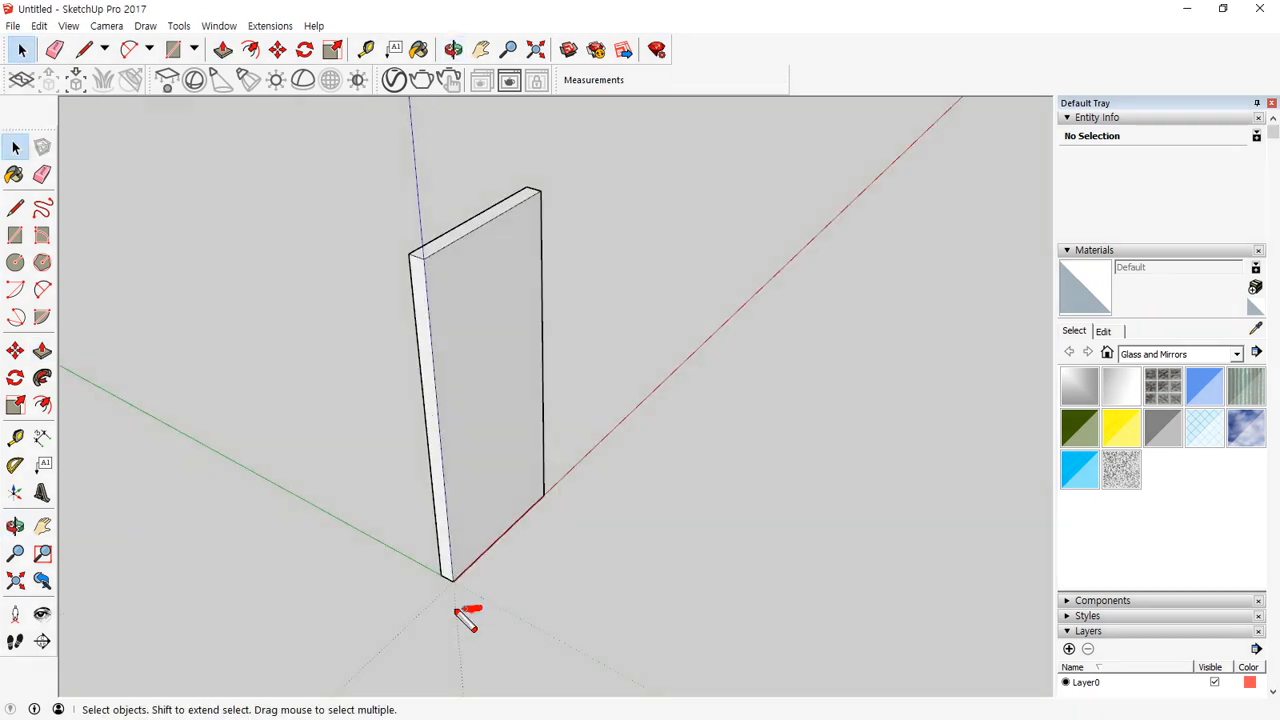
mouse_move(457, 607)
left_mouse_down()
mouse_move(437, 194)
mouse_move(694, 509)
mouse_move(494, 609)
mouse_move(480, 601)
left_mouse_up()
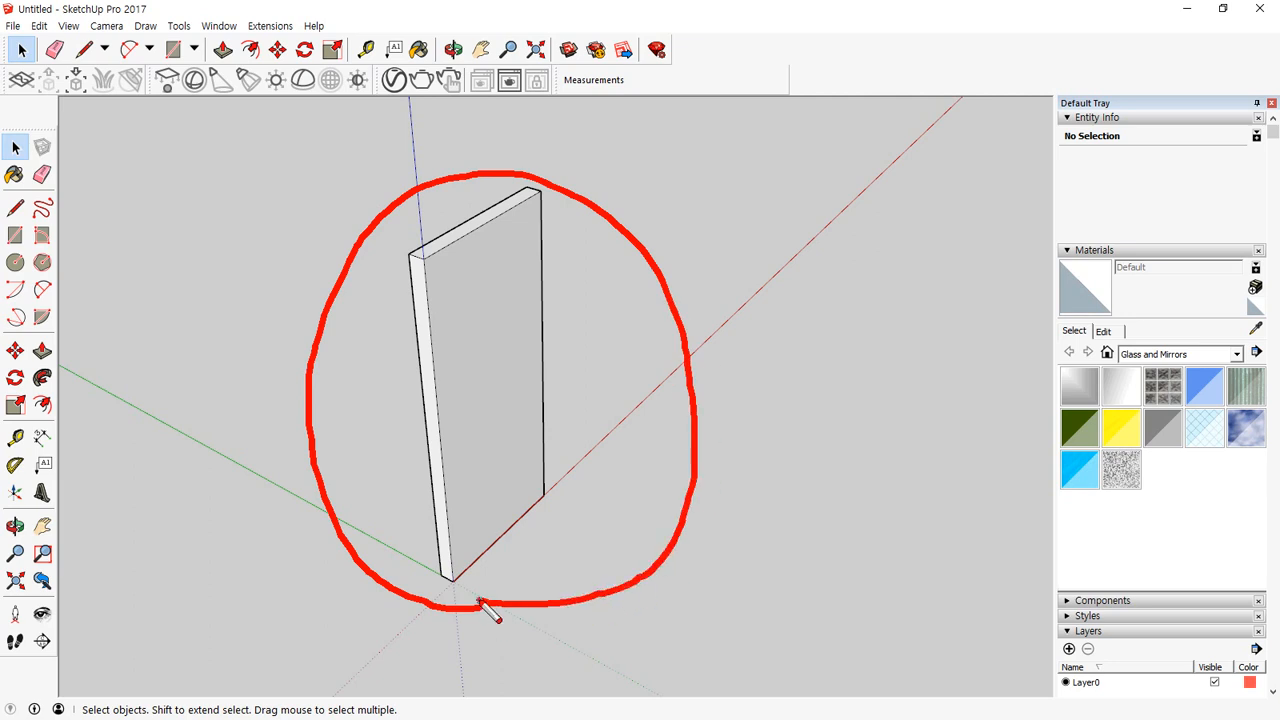
key("Escape")
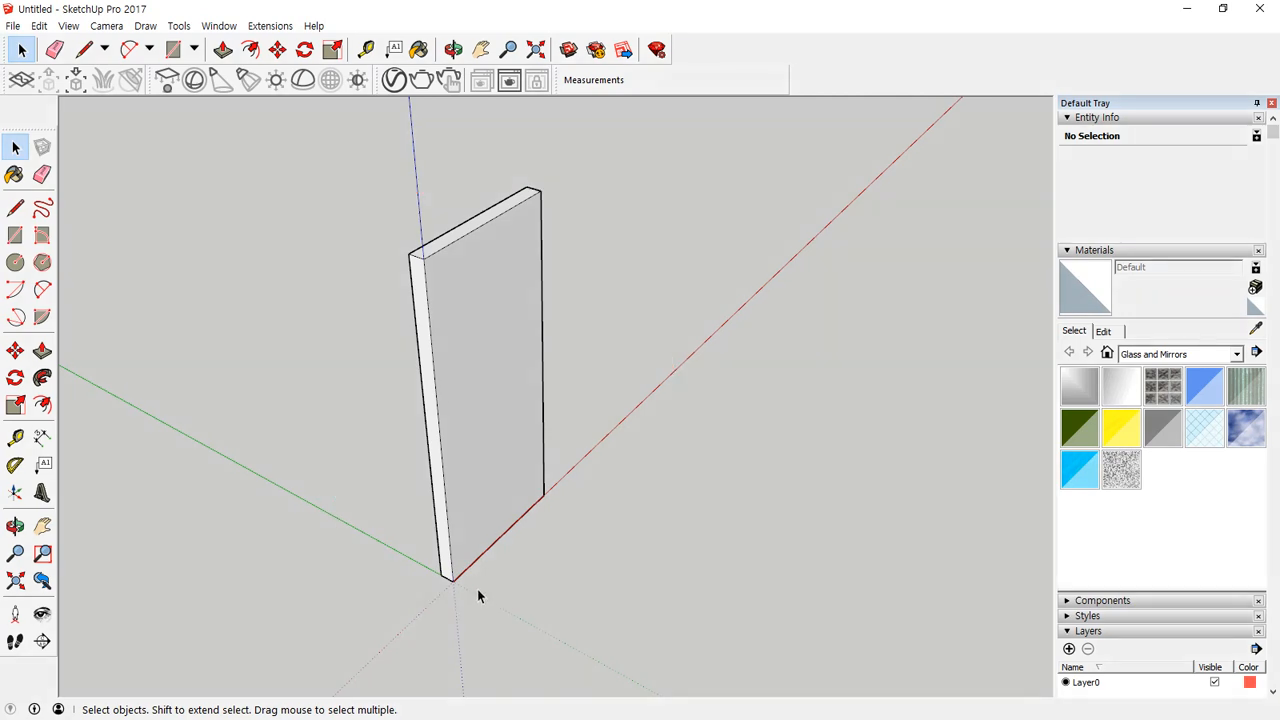
Step: Select all connected faces and edges of the panel and make them into a group
left_click(493, 295)
triple_click(477, 270)
right_click(476, 269)
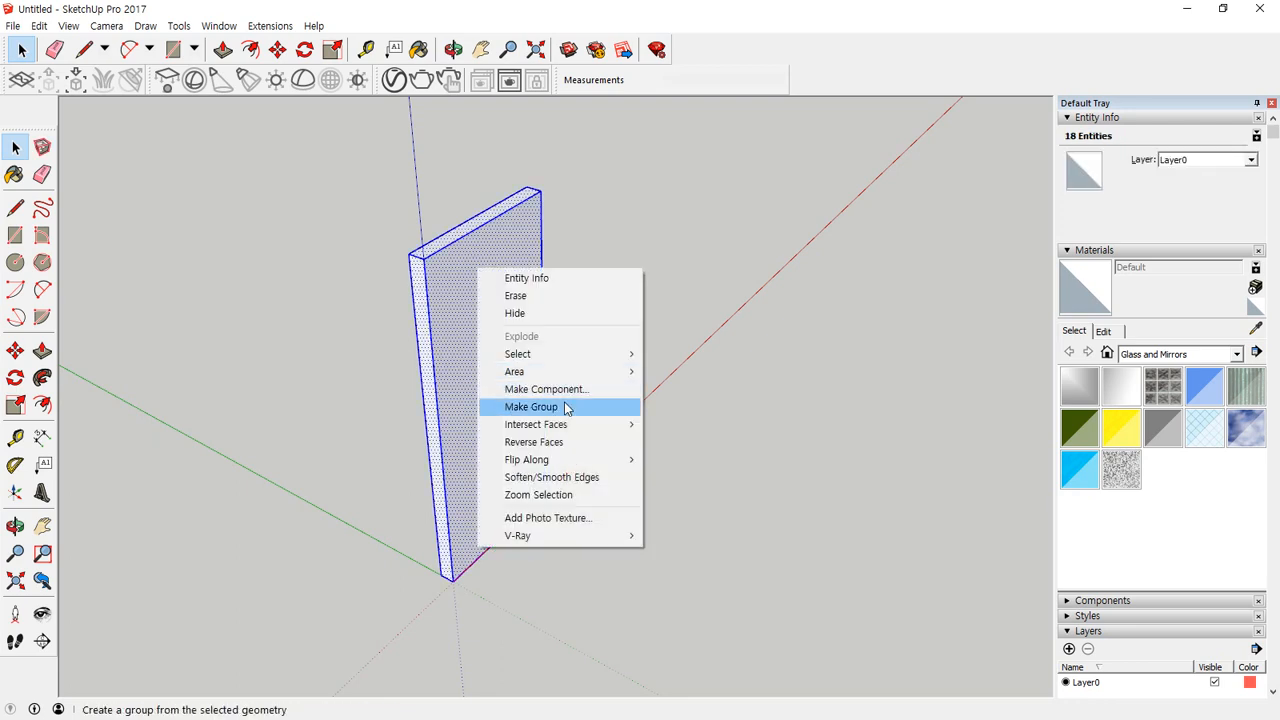
key("Escape")
right_click(473, 260)
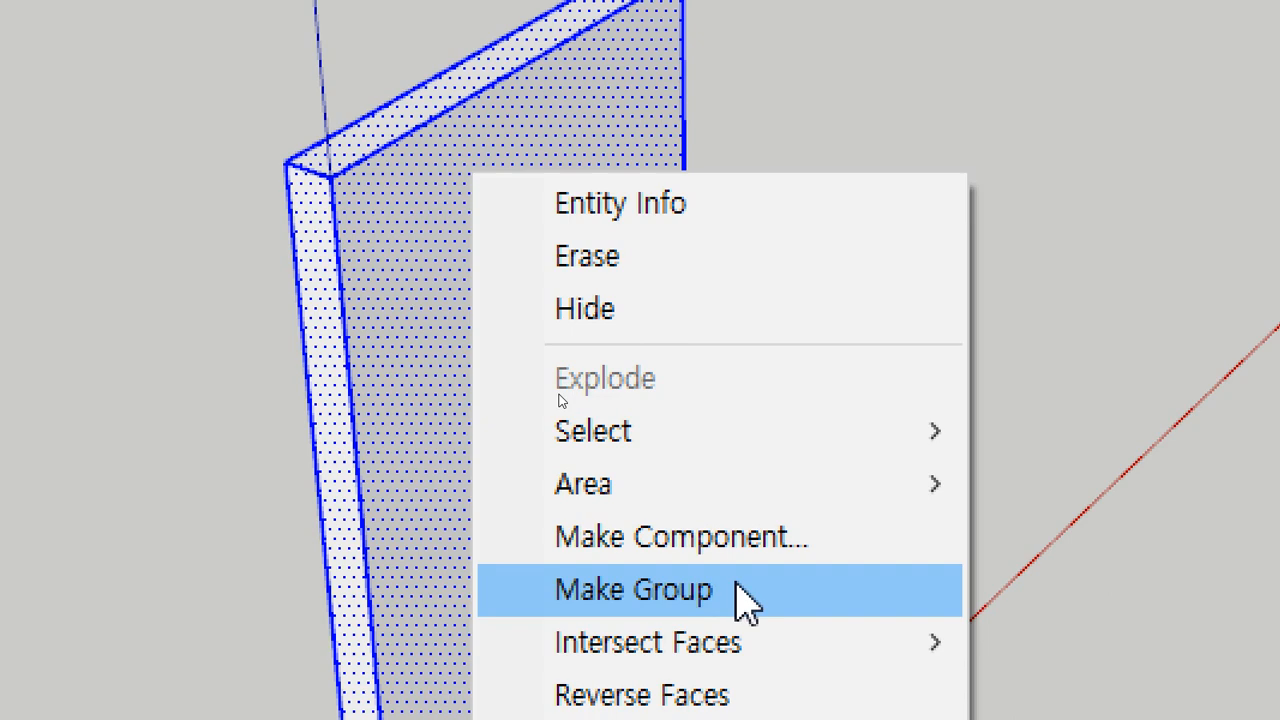
key("Escape")
right_click(497, 309)
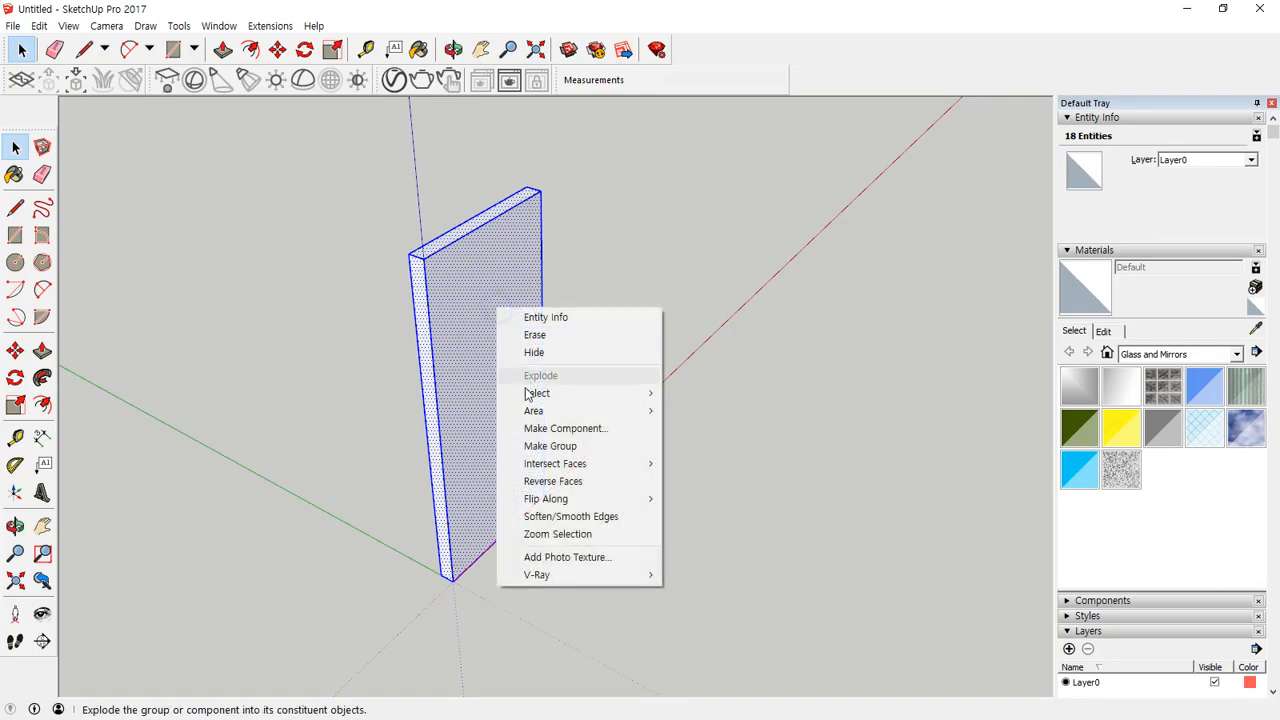
left_click(550, 446)
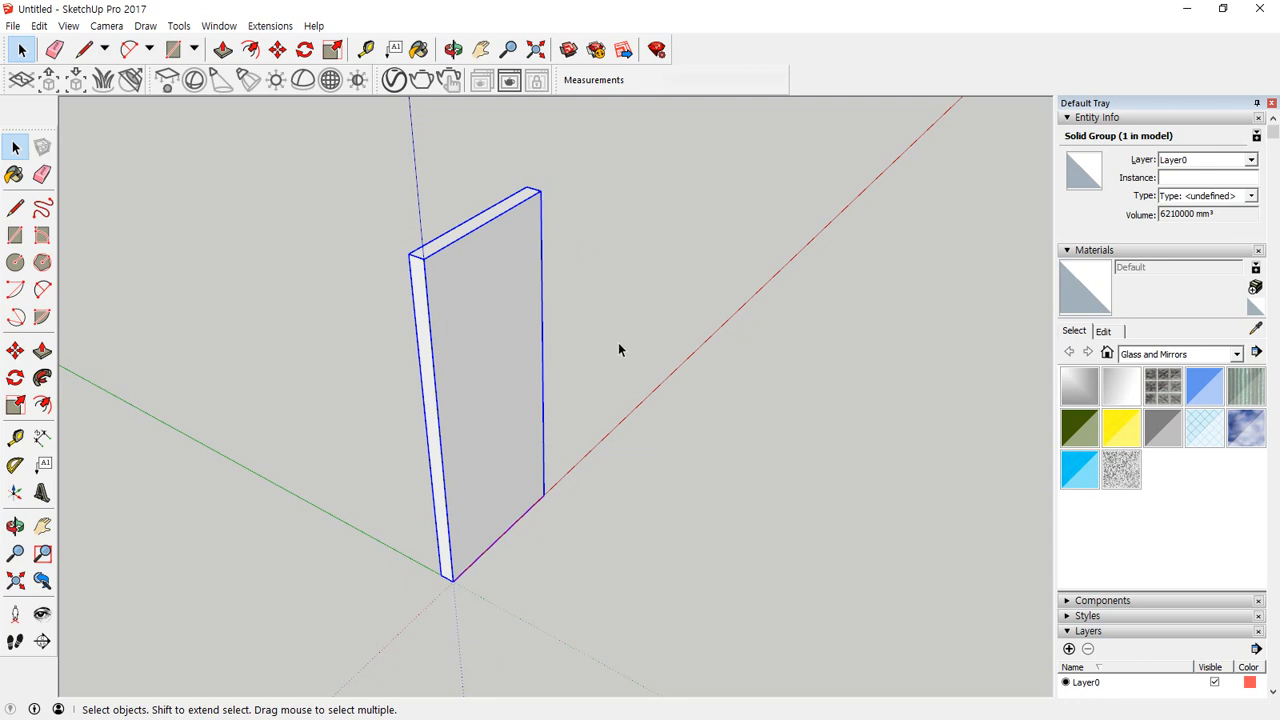
Step: Copy the panel group along the red axis from its origin corner, leaving a gap between the two panels
key("m")
left_click(452, 590)
key("ctrl")
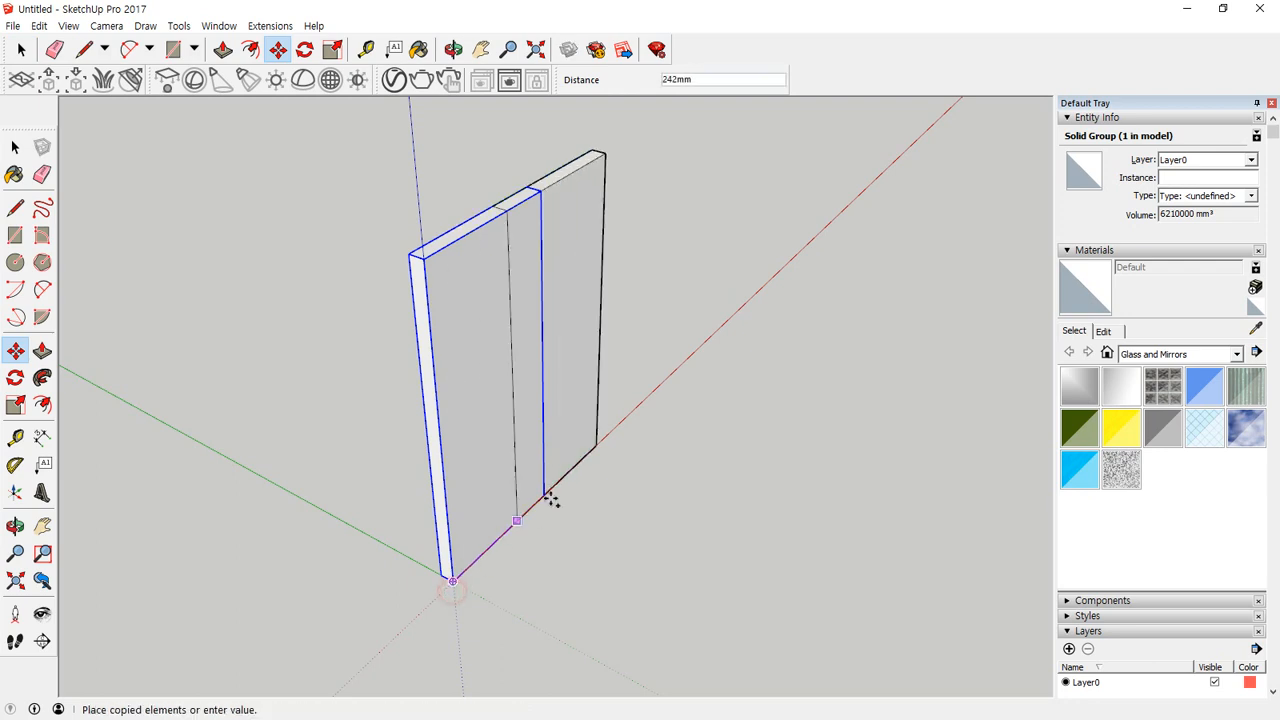
left_click(594, 438)
key("space")
Step: Explode the copied panel group into loose geometry and clear the selection
right_click(645, 247)
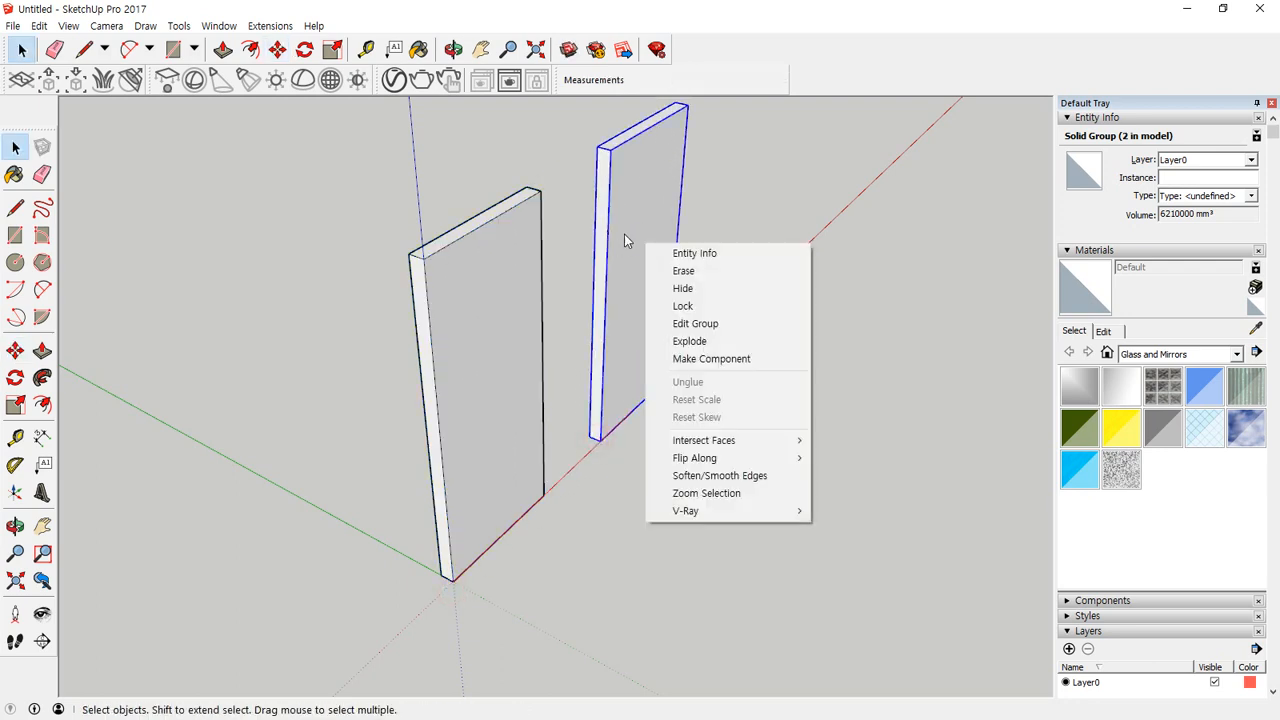
key("Escape")
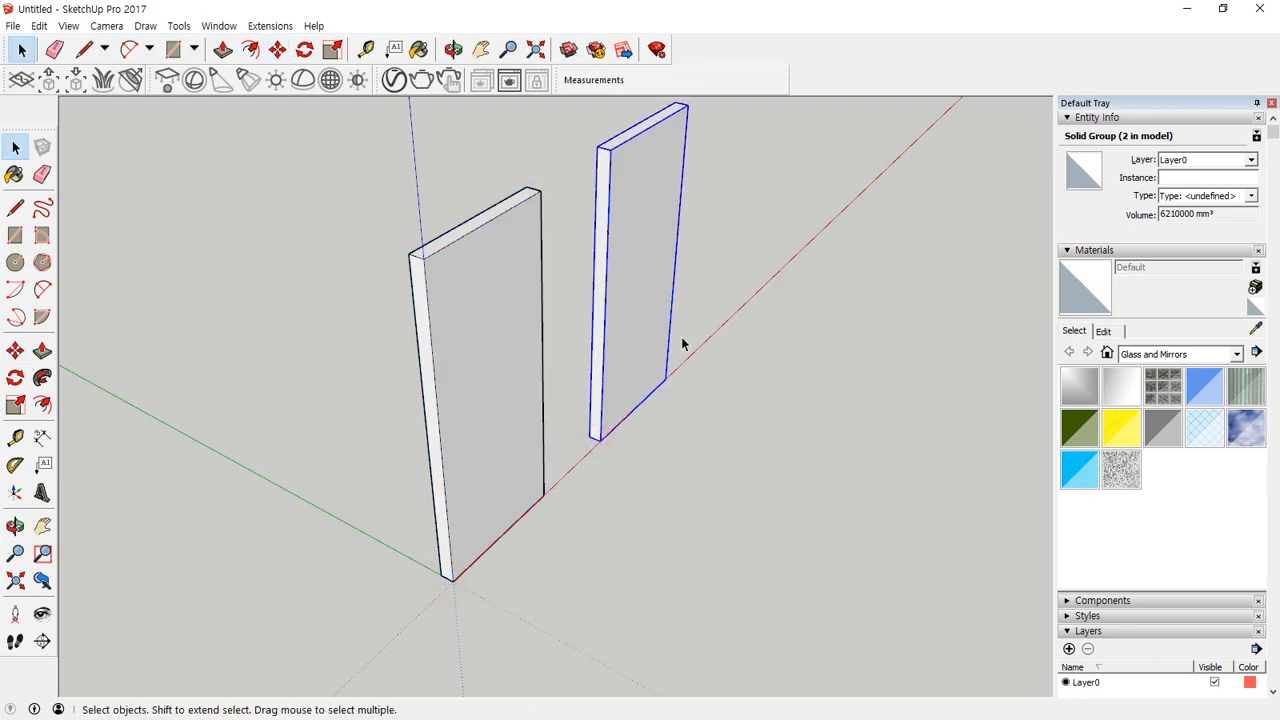
right_click(628, 166)
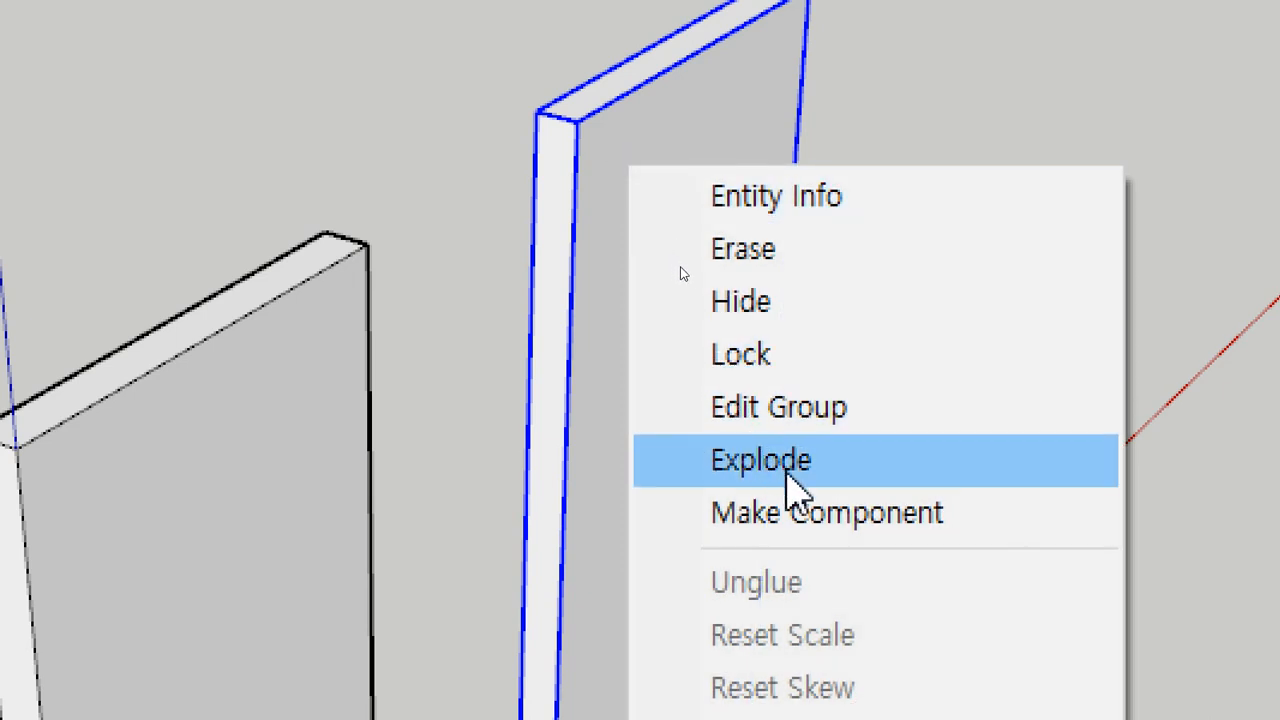
left_click(790, 470)
left_click(914, 424)
Step: Select the grouped panel and the exploded panel in turn to compare how each one is selected
scroll(900, 422, "down", 3)
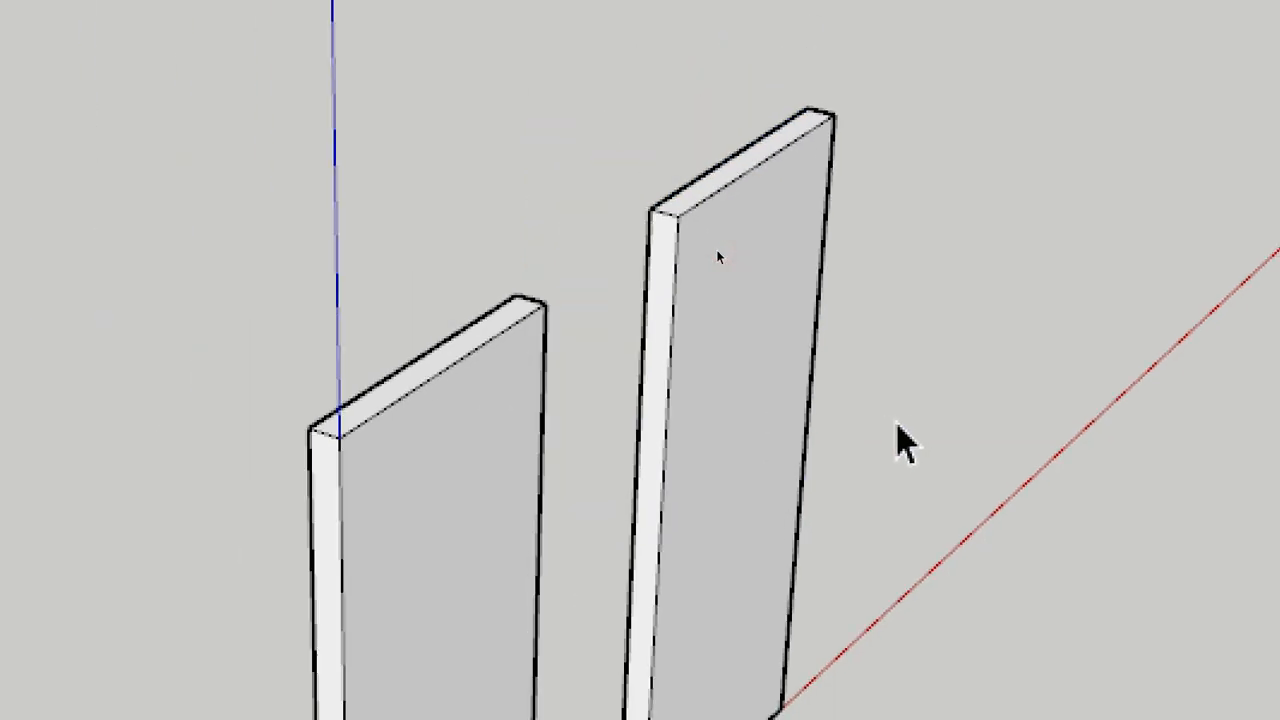
left_click(722, 500)
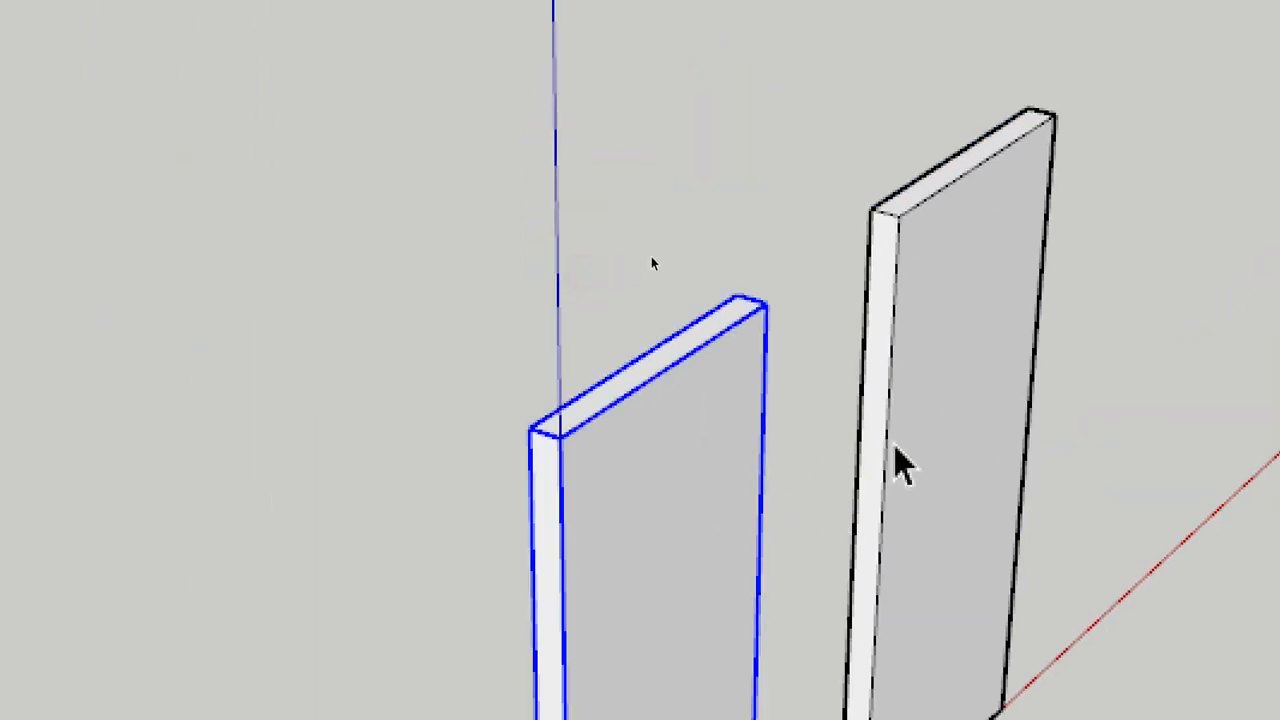
left_click(918, 462)
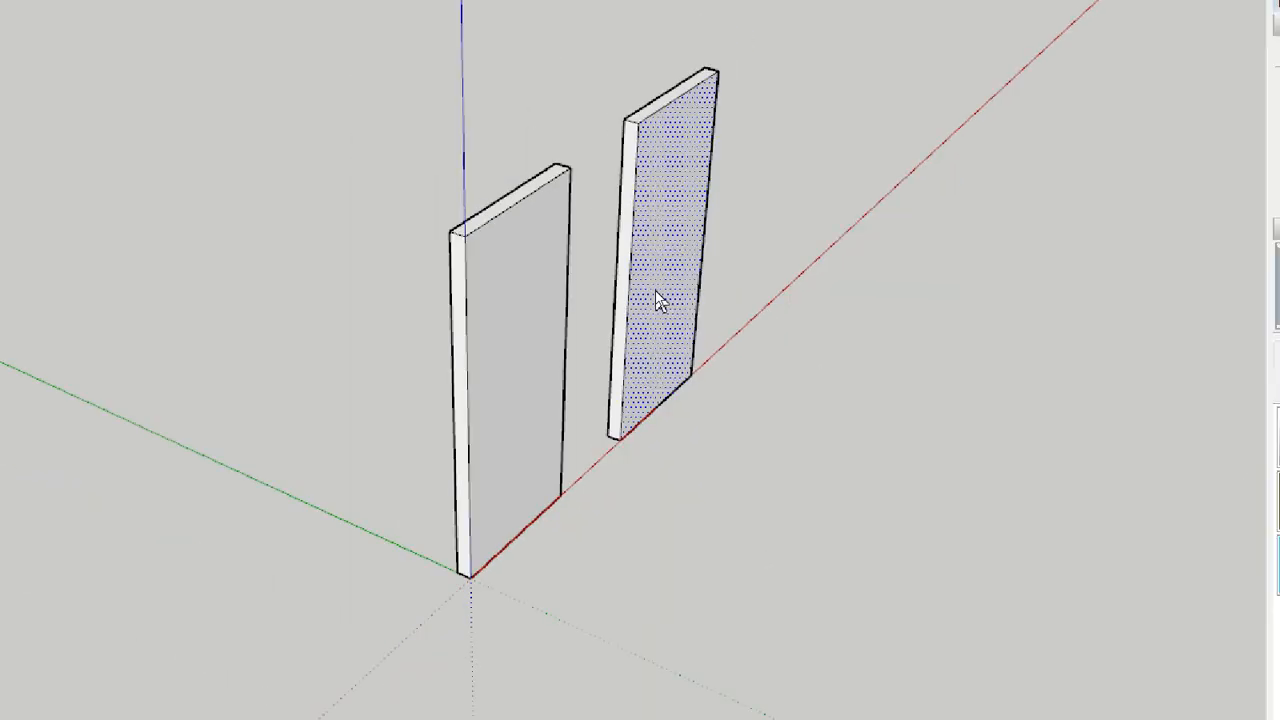
left_click(563, 283)
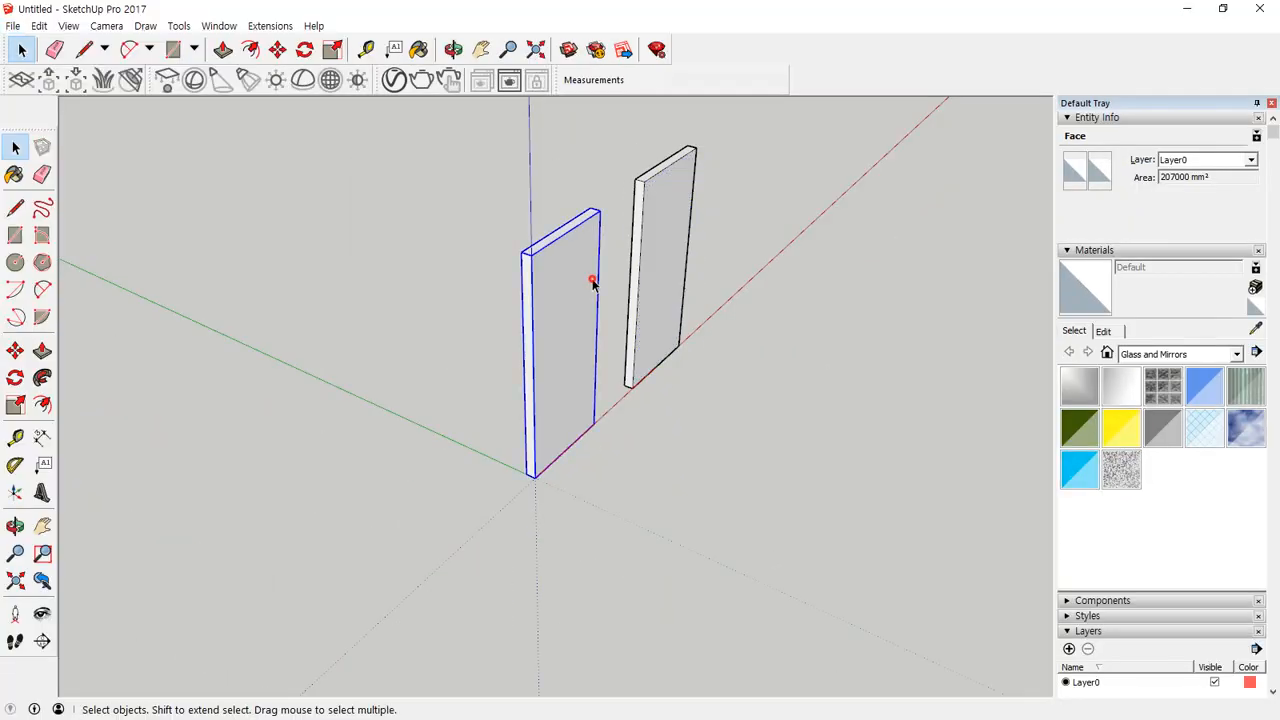
Step: Draw a narrow rectangle across the full width of the grouped panel's front face, near mid-height
scroll(586, 317, "up", 2)
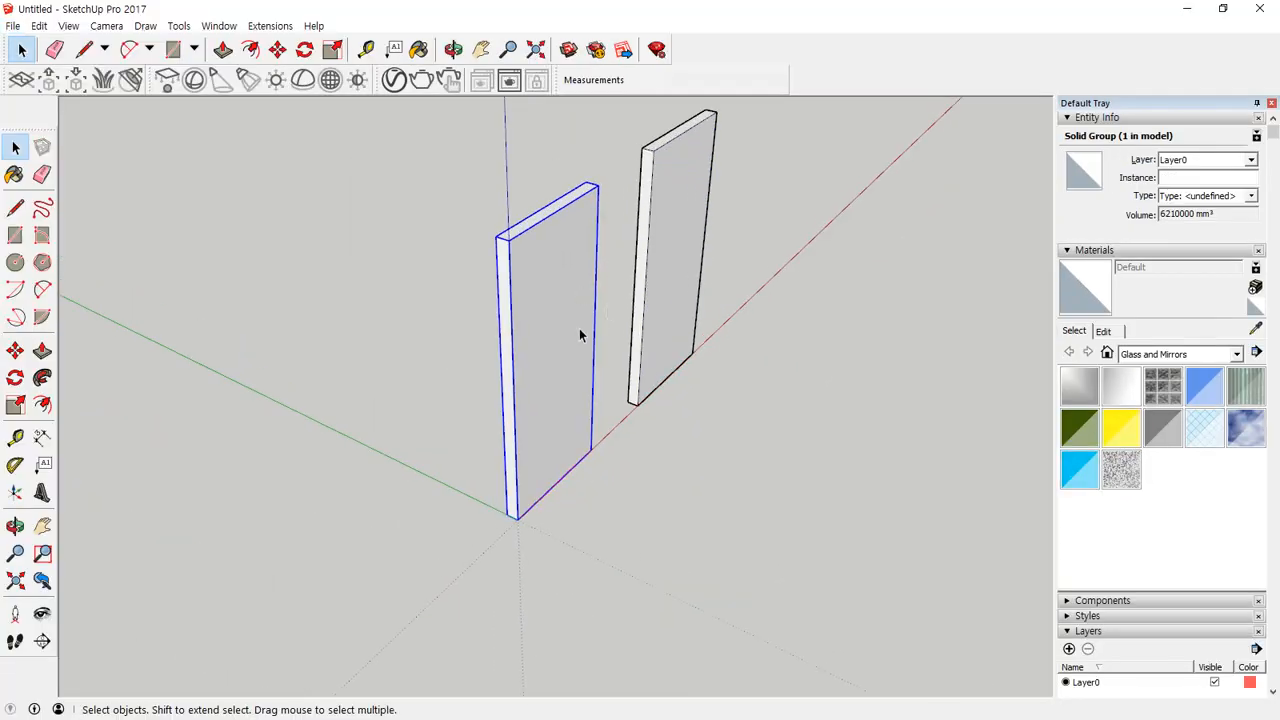
middle_click_drag(580, 335, 500, 315)
key("r")
left_click(494, 320)
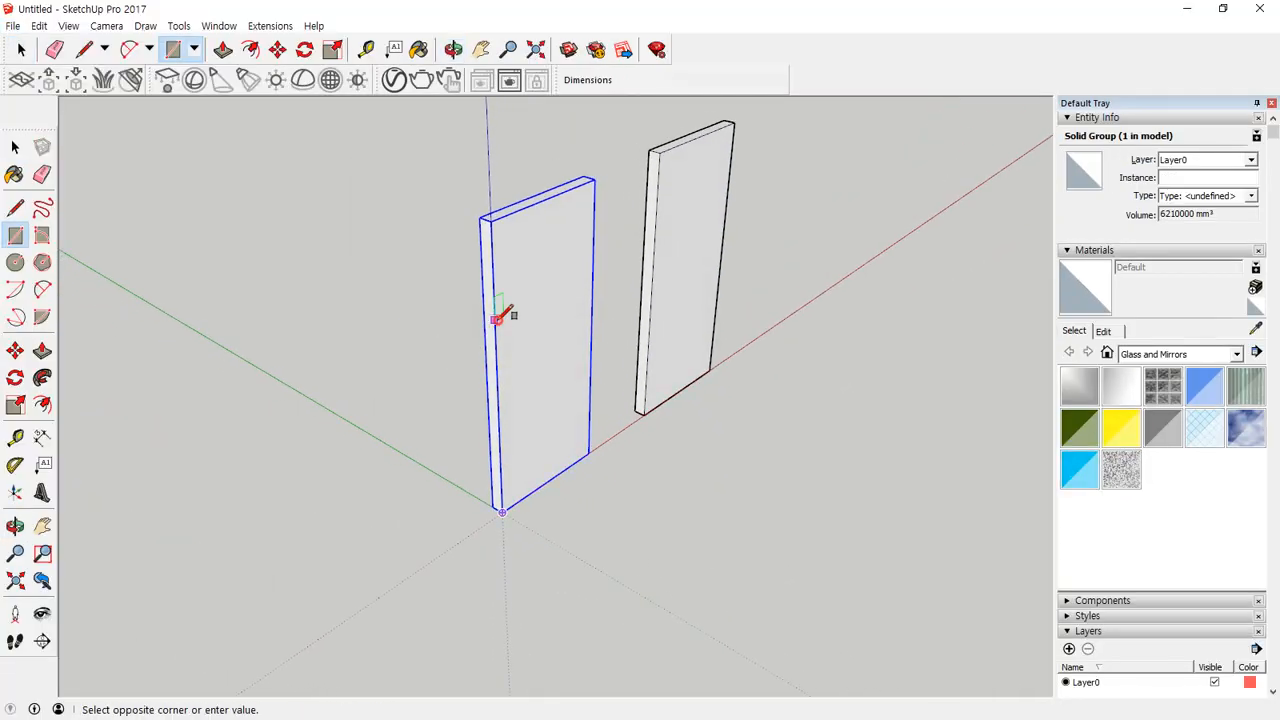
left_click(591, 296)
Step: Push/Pull the narrow rectangle on the grouped panel outward about 589 mm to form a projecting slab
key("p")
left_click(555, 308)
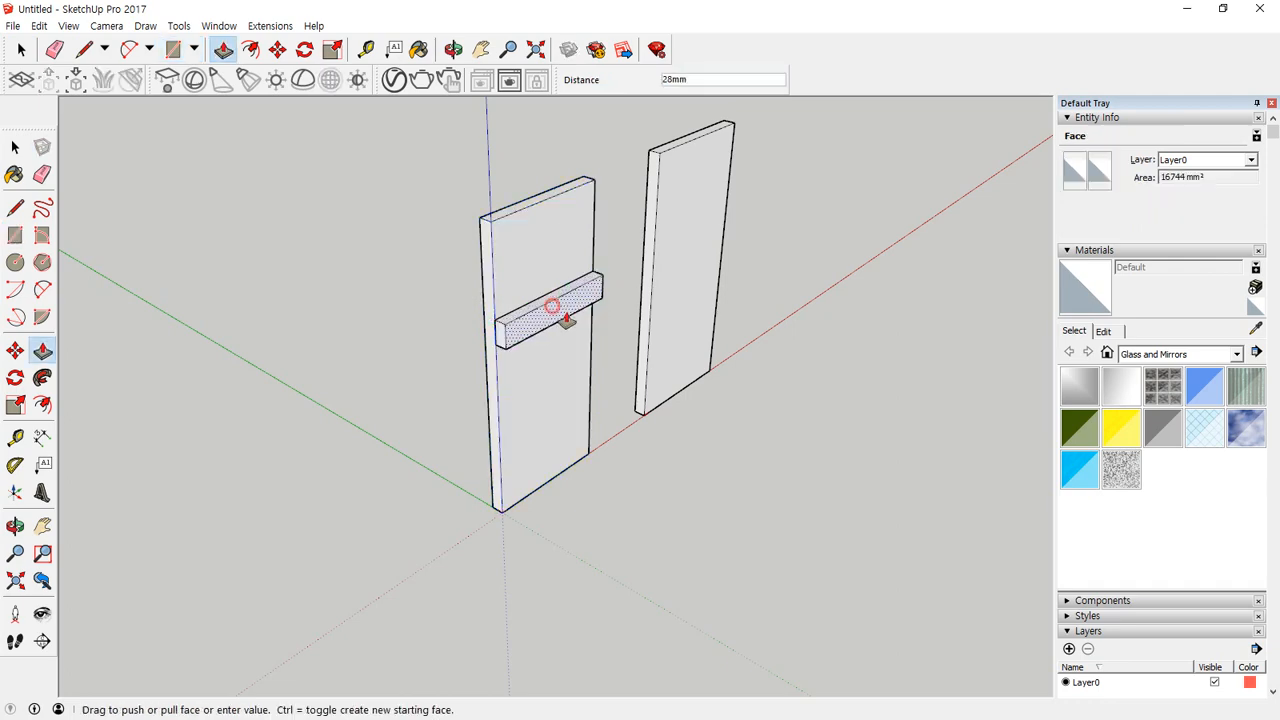
left_click(803, 413)
Step: Draw a narrow rectangle across the full width of the exploded panel's front face, near mid-height
middle_click_drag(752, 292, 289, 289)
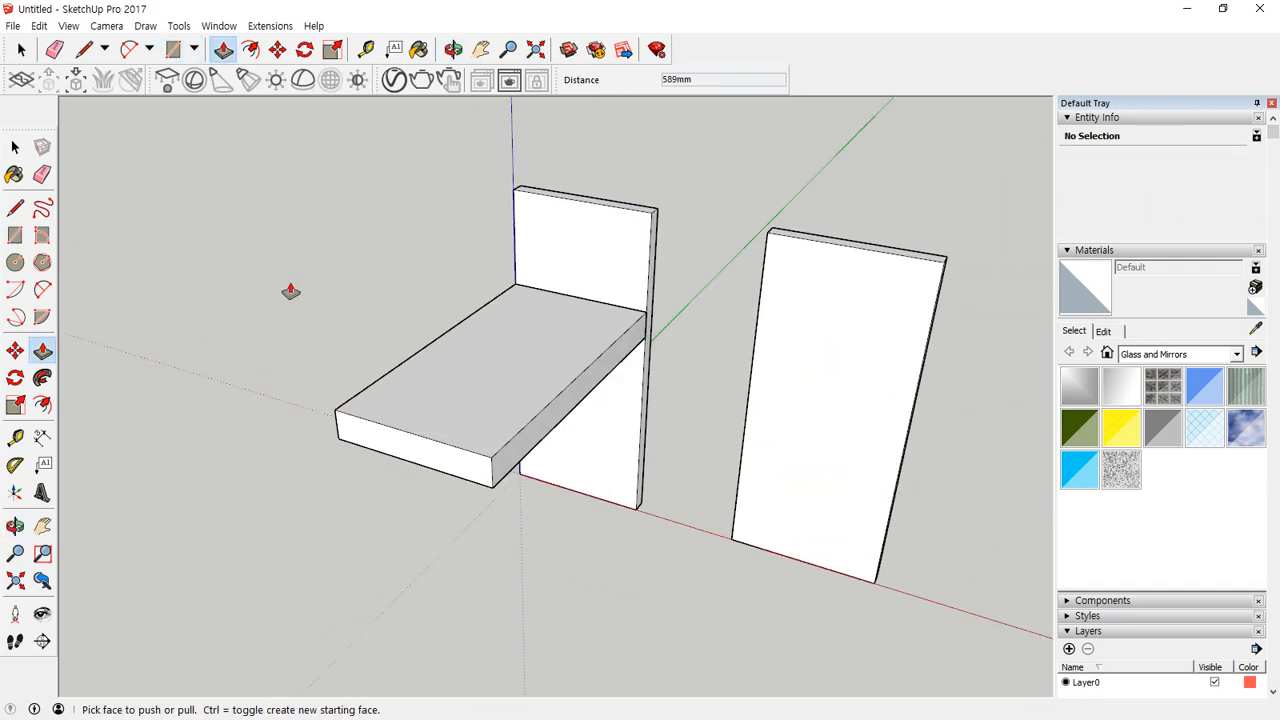
key("r")
left_click(758, 392)
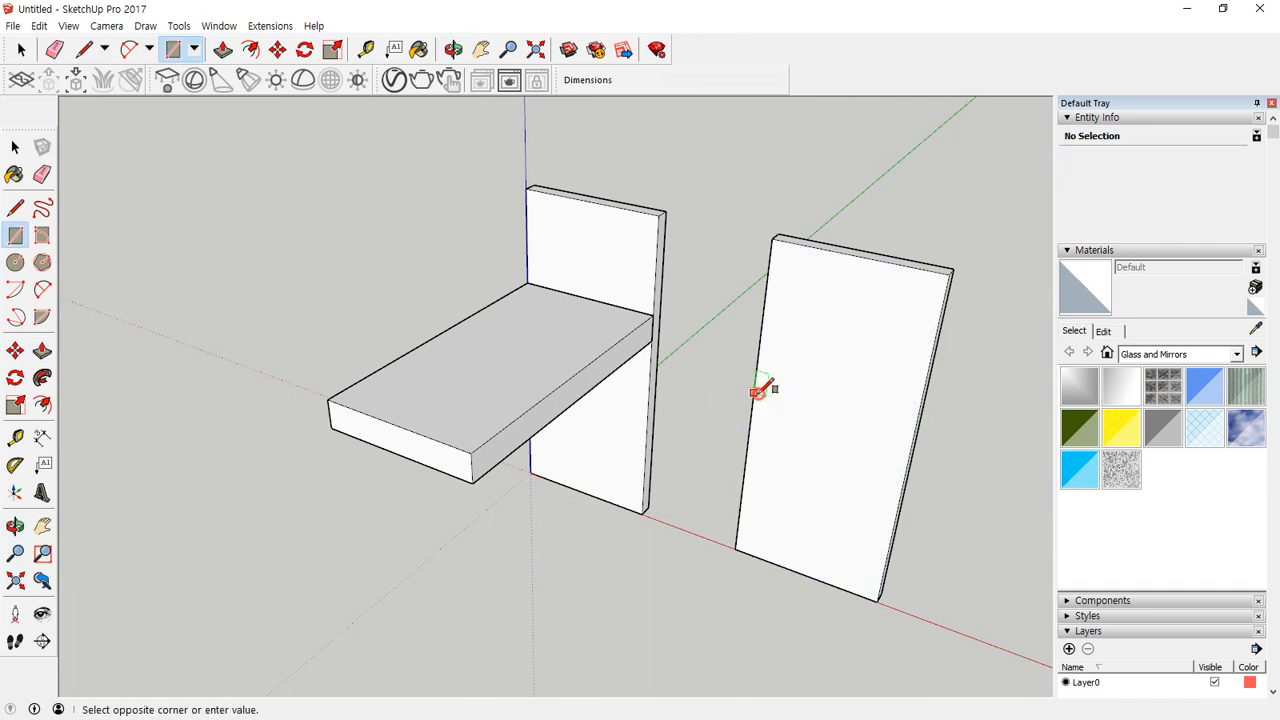
left_click(914, 448)
Step: Push/Pull the narrow strip on the exploded panel outward 589 mm, matching the end of the first slab
key("p")
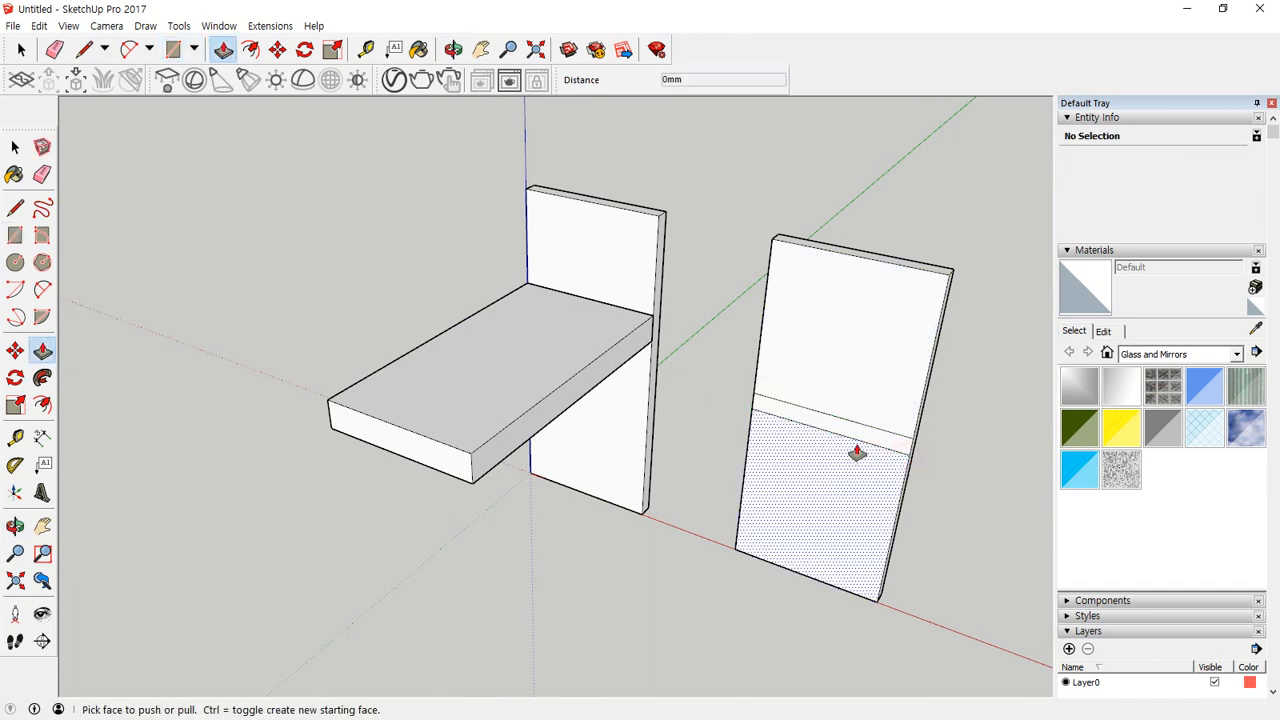
left_click(857, 441)
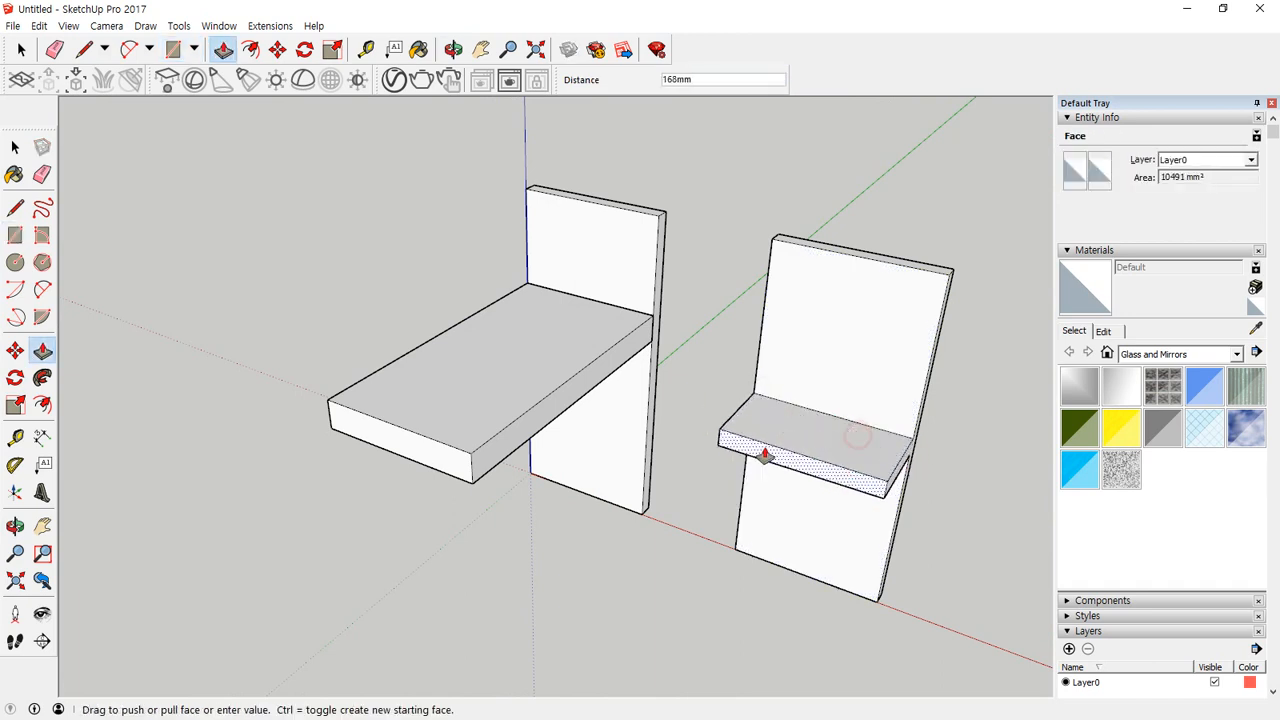
left_click(471, 464)
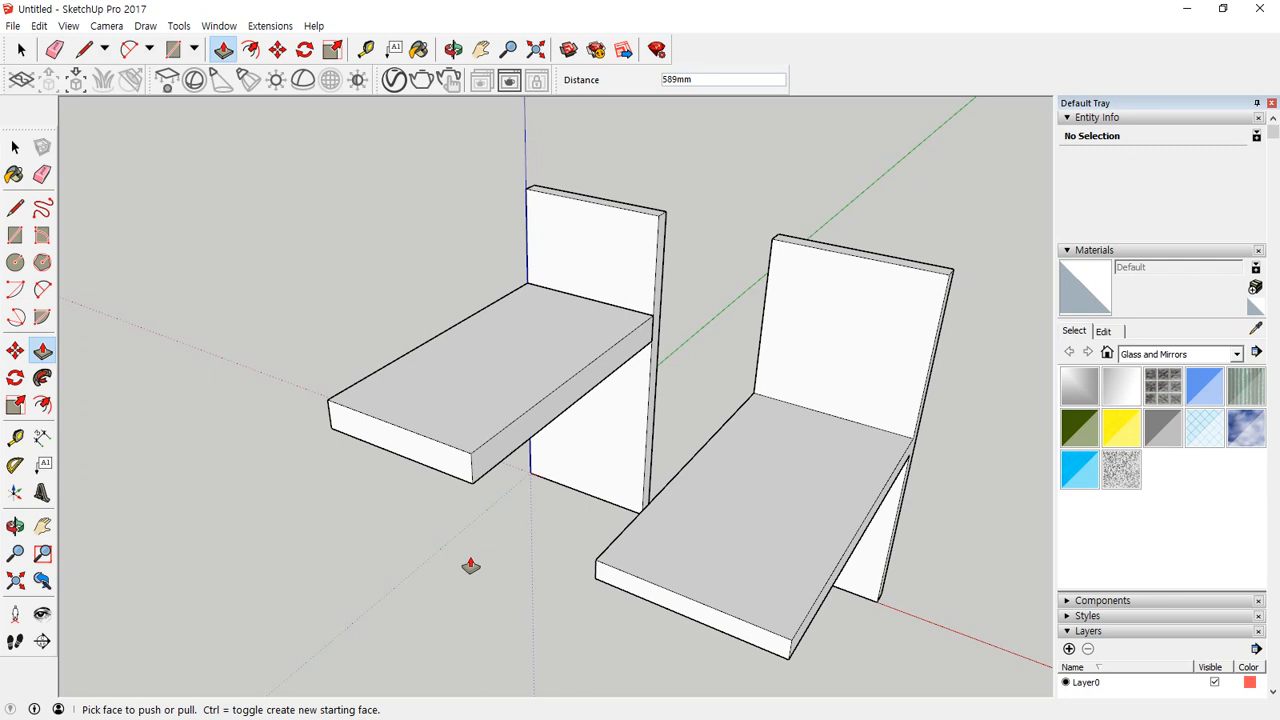
Step: Move the grouped panel back about 267 mm along the green axis, away from its projecting slab
key("space")
left_click(619, 248)
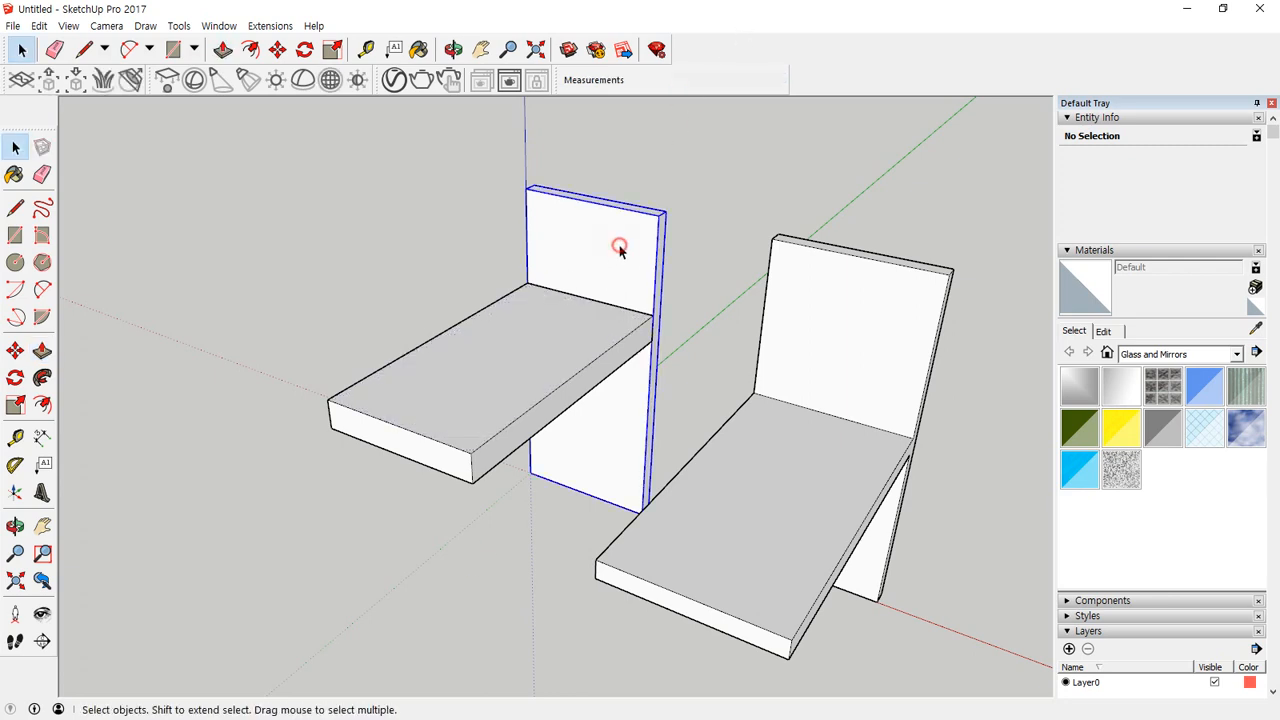
key("m")
left_click(657, 214)
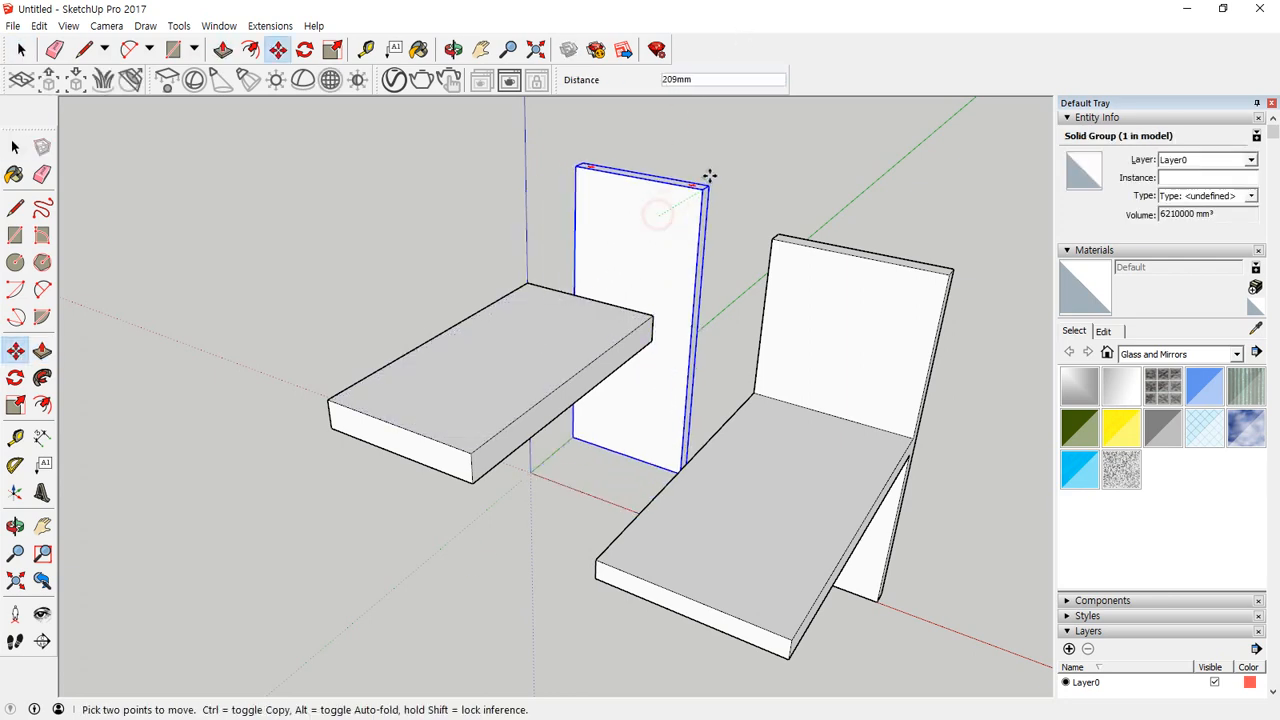
left_click(714, 172)
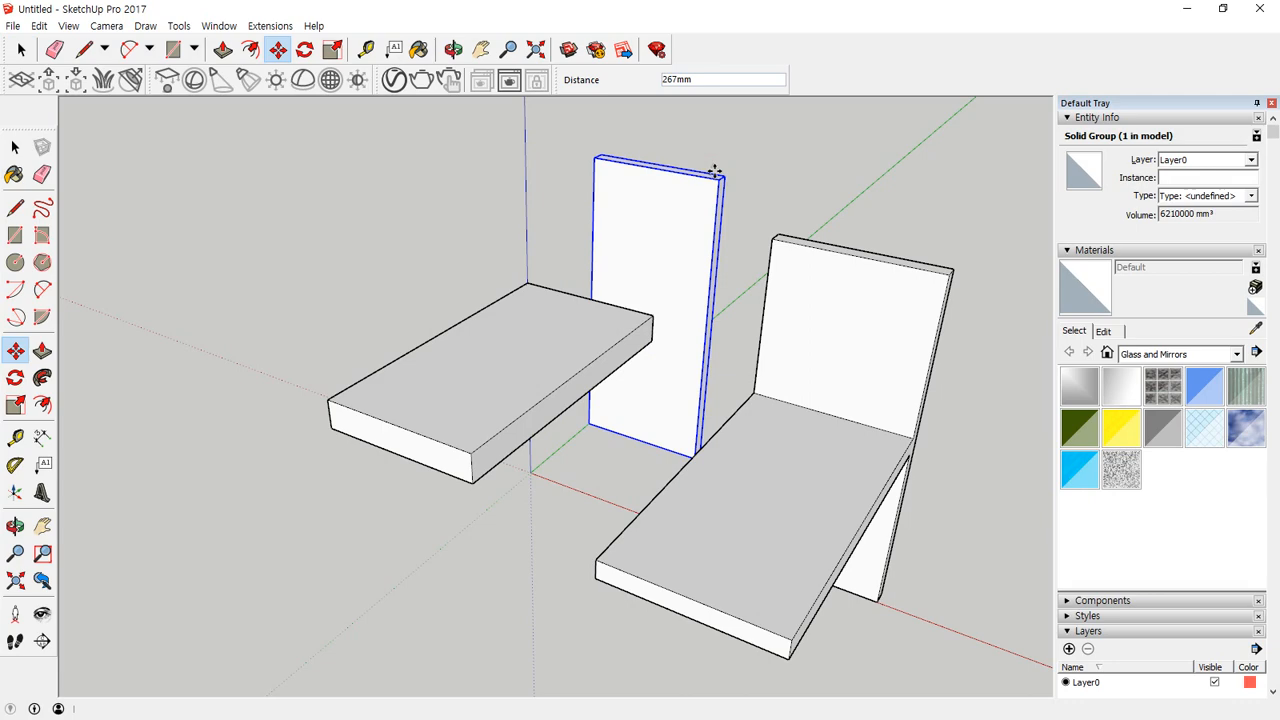
key("space")
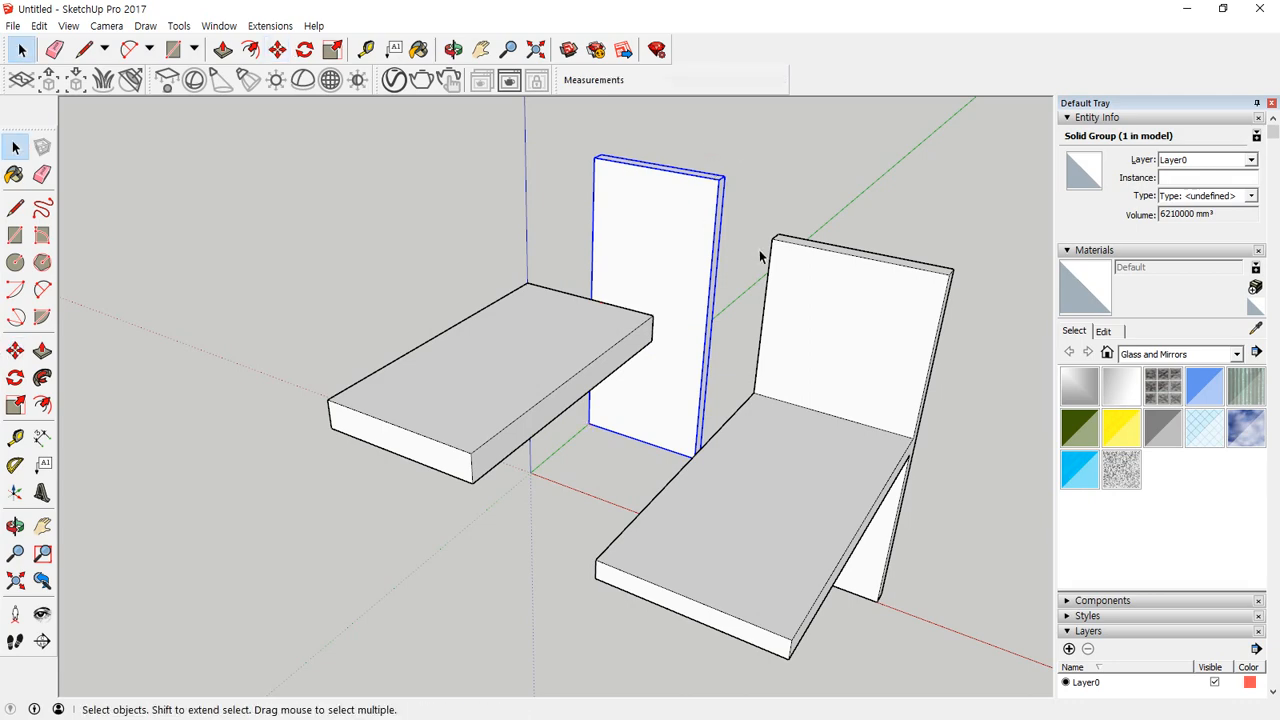
Step: Select all connected geometry of the ungrouped panel and its slab, and examine how the two are joined
triple_click(850, 299)
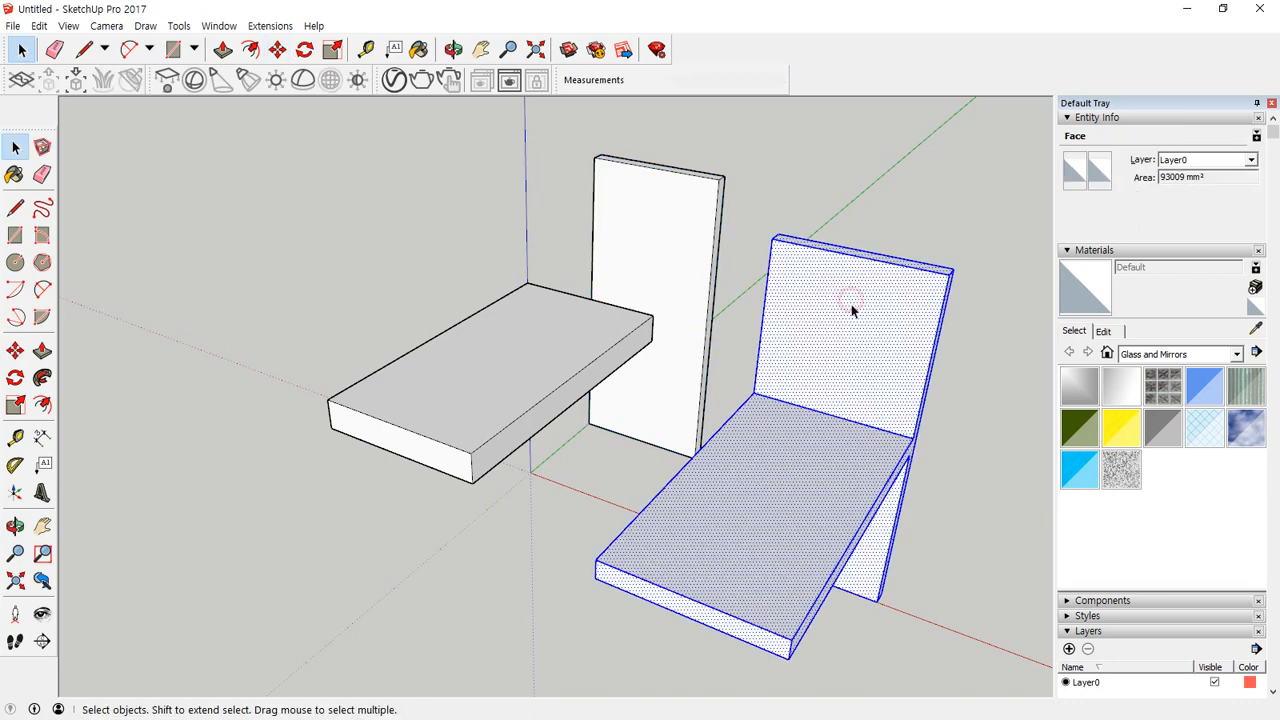
middle_click_drag(851, 304, 718, 264)
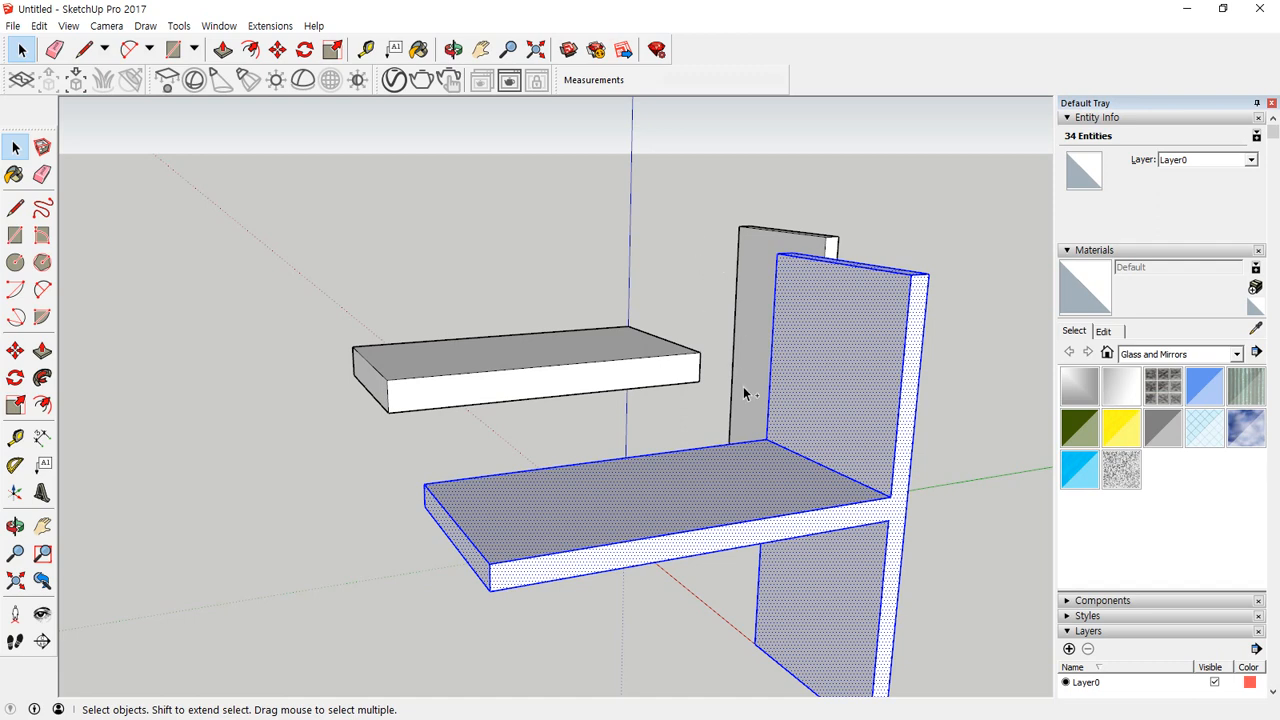
Step: Undo the panel move, both slabs, and the copied panel, back to the single grouped panel at the origin
key("ctrl+z")
key("ctrl+z")
key("ctrl+z")
key("ctrl+z")
key("ctrl+z")
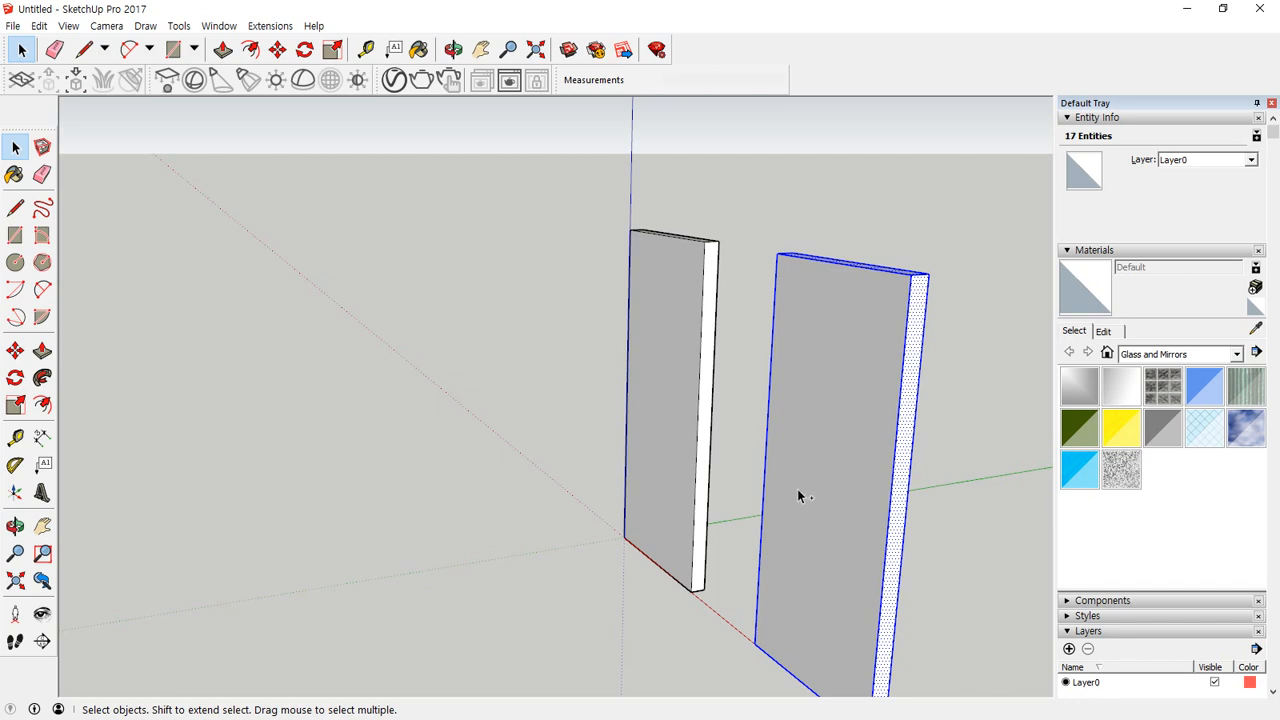
middle_click_drag(798, 490, 610, 380)
key("ctrl+z")
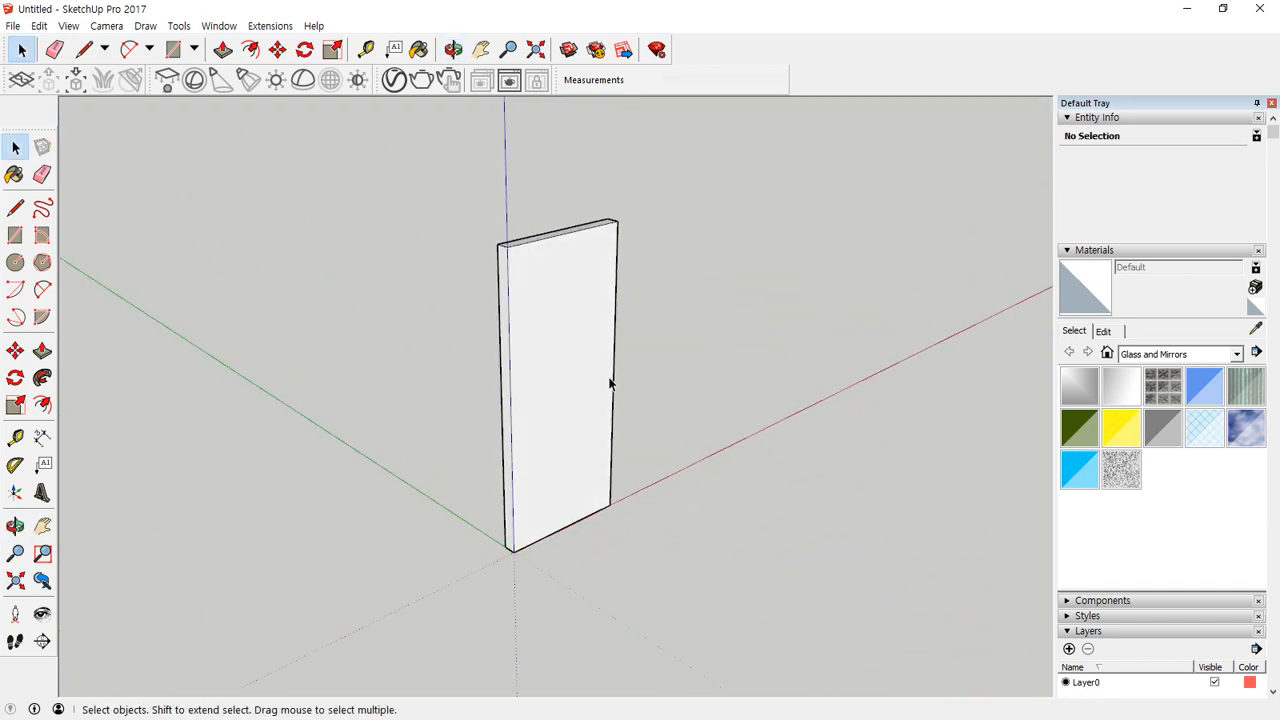
Step: Check whether the remaining panel is still a group
left_click(537, 287)
right_click(522, 341)
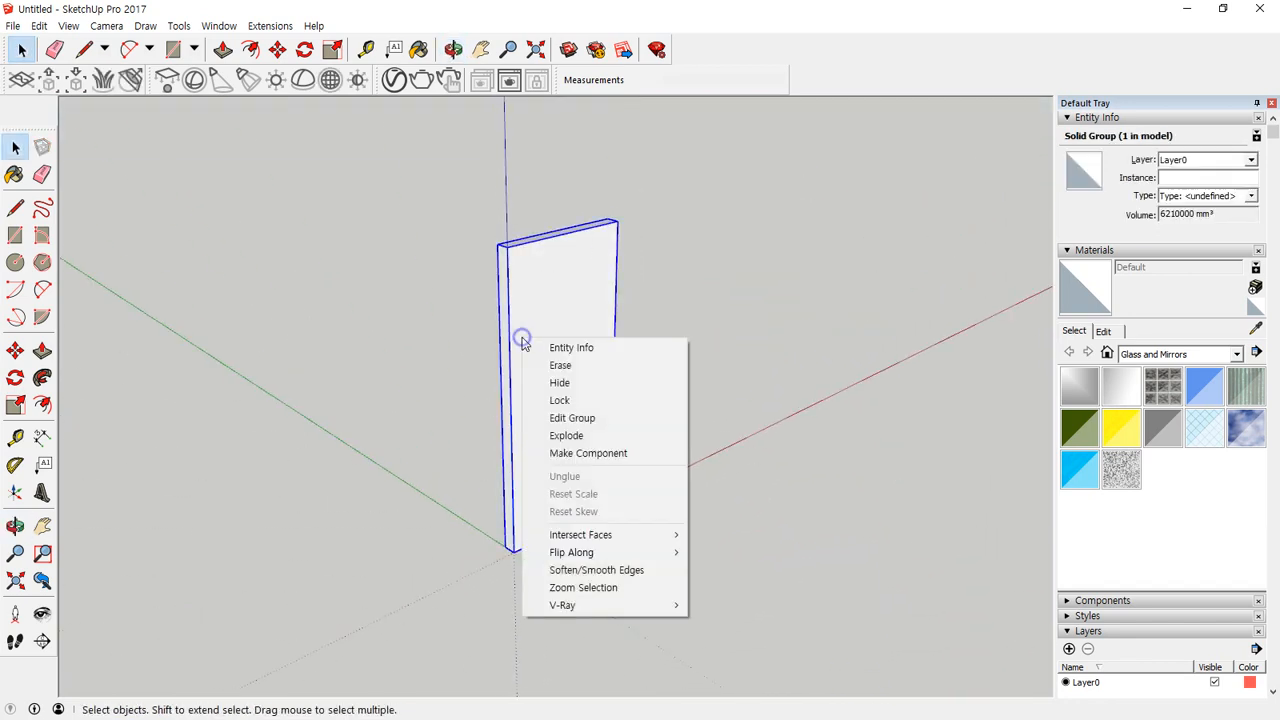
left_click(797, 379)
Step: Draw a 540 × 300 mm rectangle on the ground, starting at the lower front corner of the grouped panel's inner face
middle_click_drag(571, 417, 511, 508)
scroll(527, 518, "up", 1)
key("r")
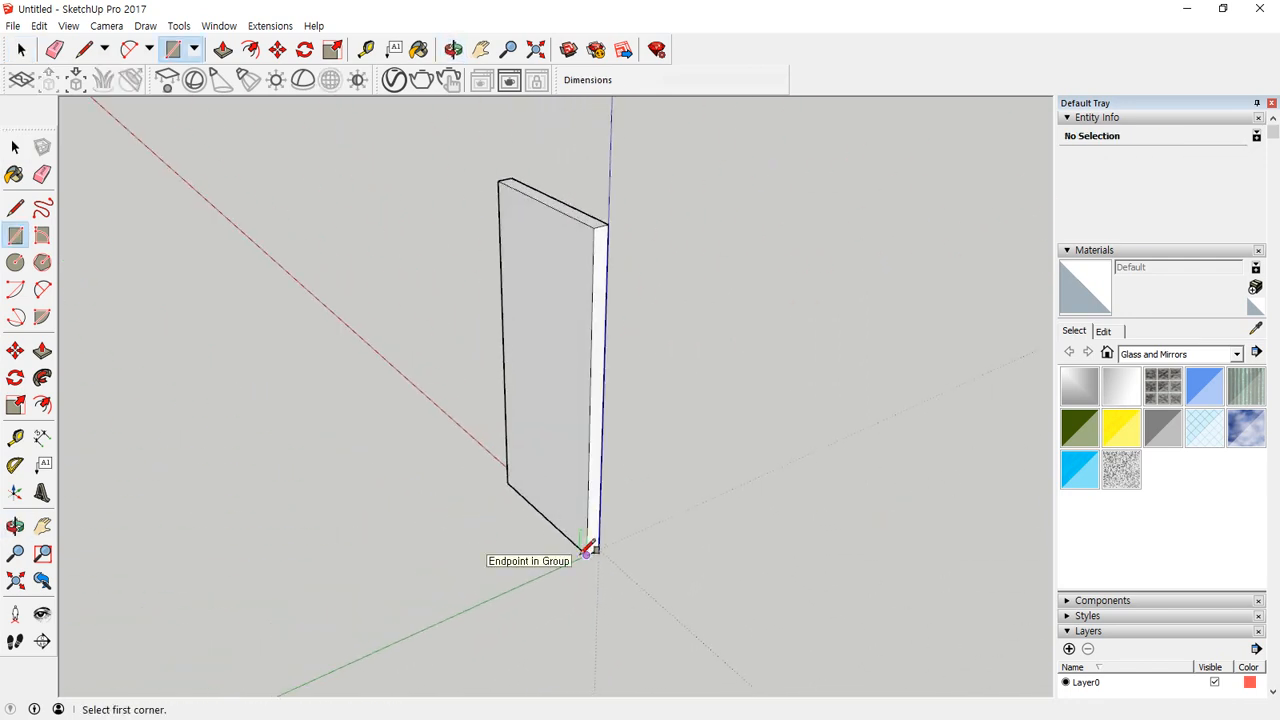
left_click(586, 551)
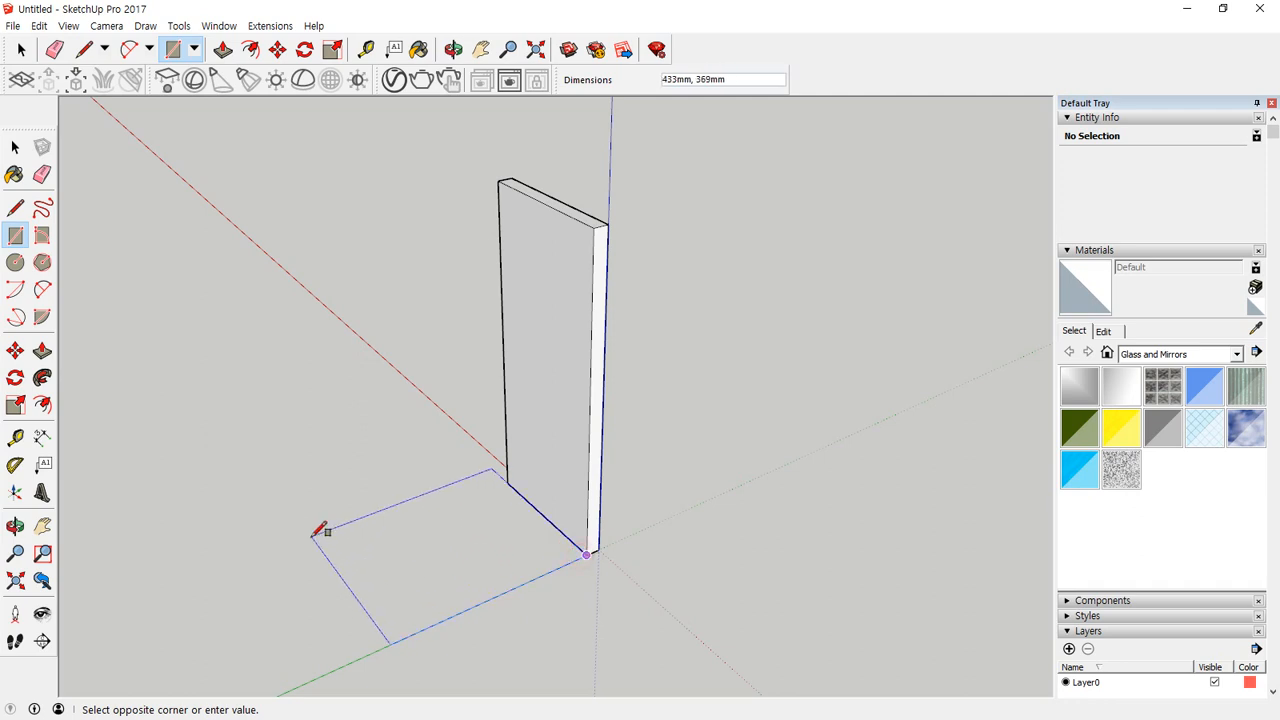
type("540,300")
key("Return")
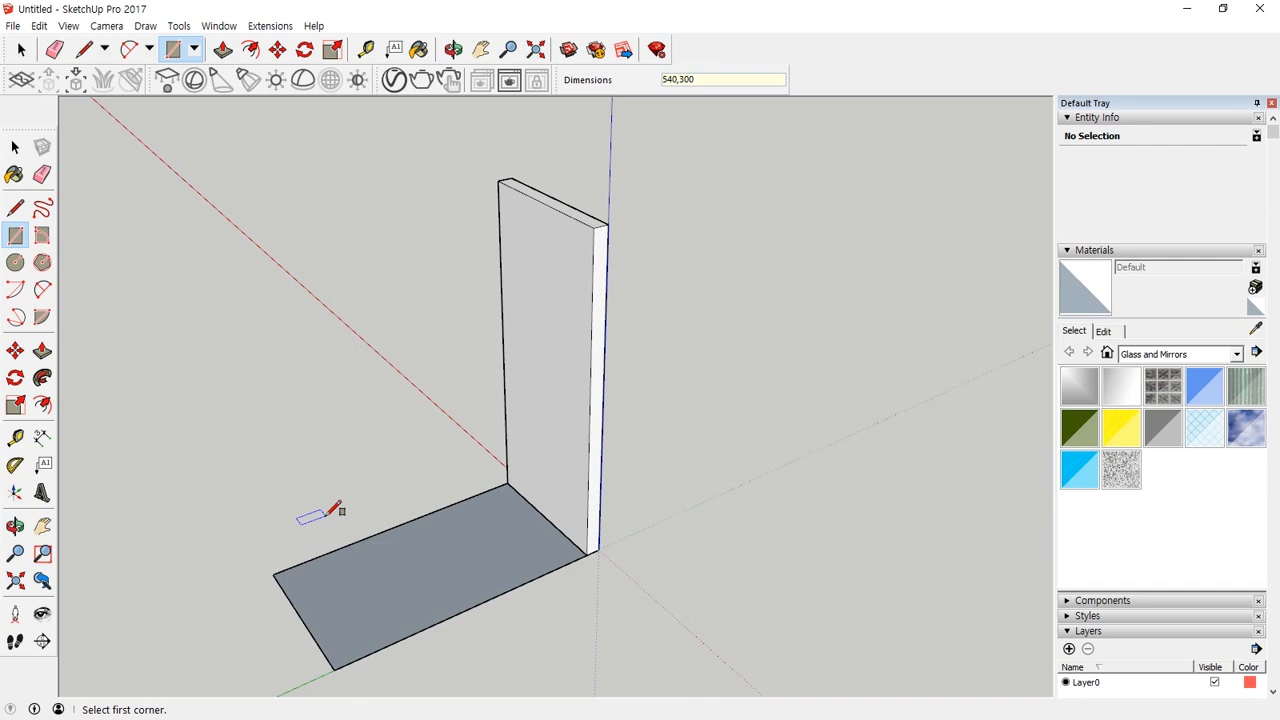
Step: Push/Pull the ground rectangle up 30 mm and make the resulting bottom board a group
key("p")
left_click(408, 557)
left_click(412, 545)
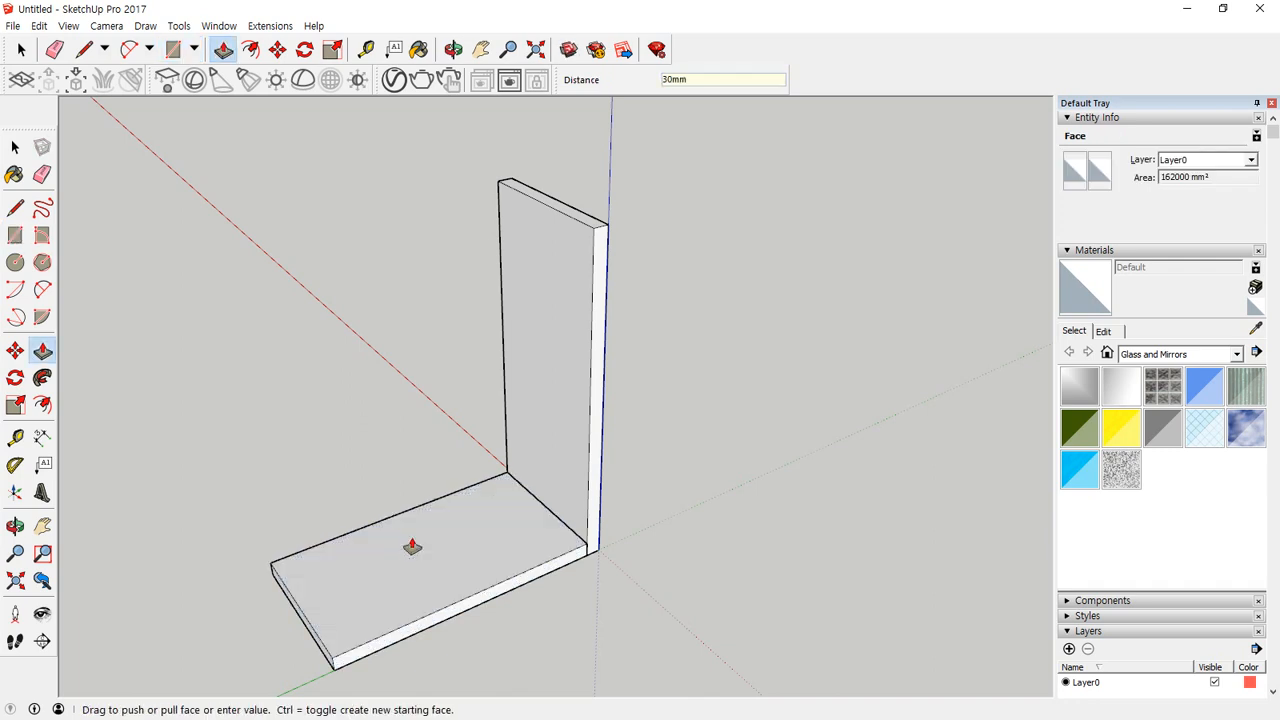
key("space")
triple_click(425, 533)
right_click(426, 534)
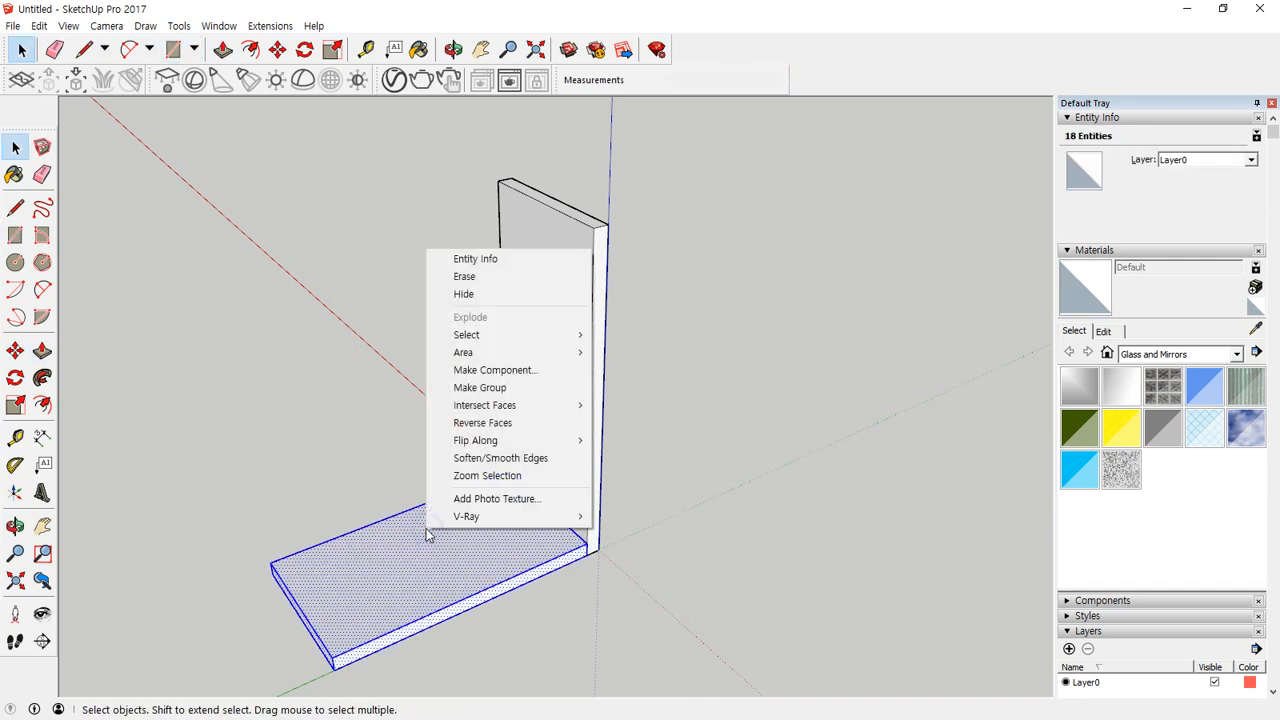
key("g")
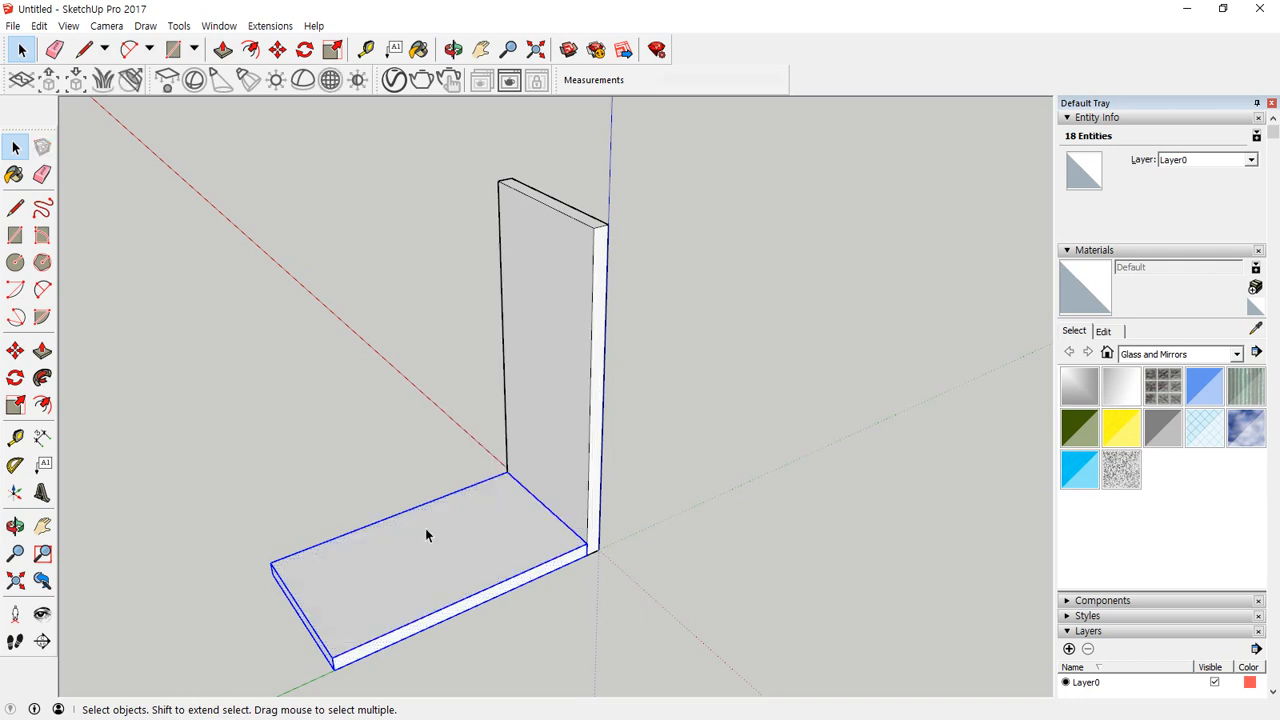
Step: Copy the side panel 570 mm along the green axis to the opposite end of the bottom board
middle_click_drag(425, 530, 398, 472)
left_click(709, 258)
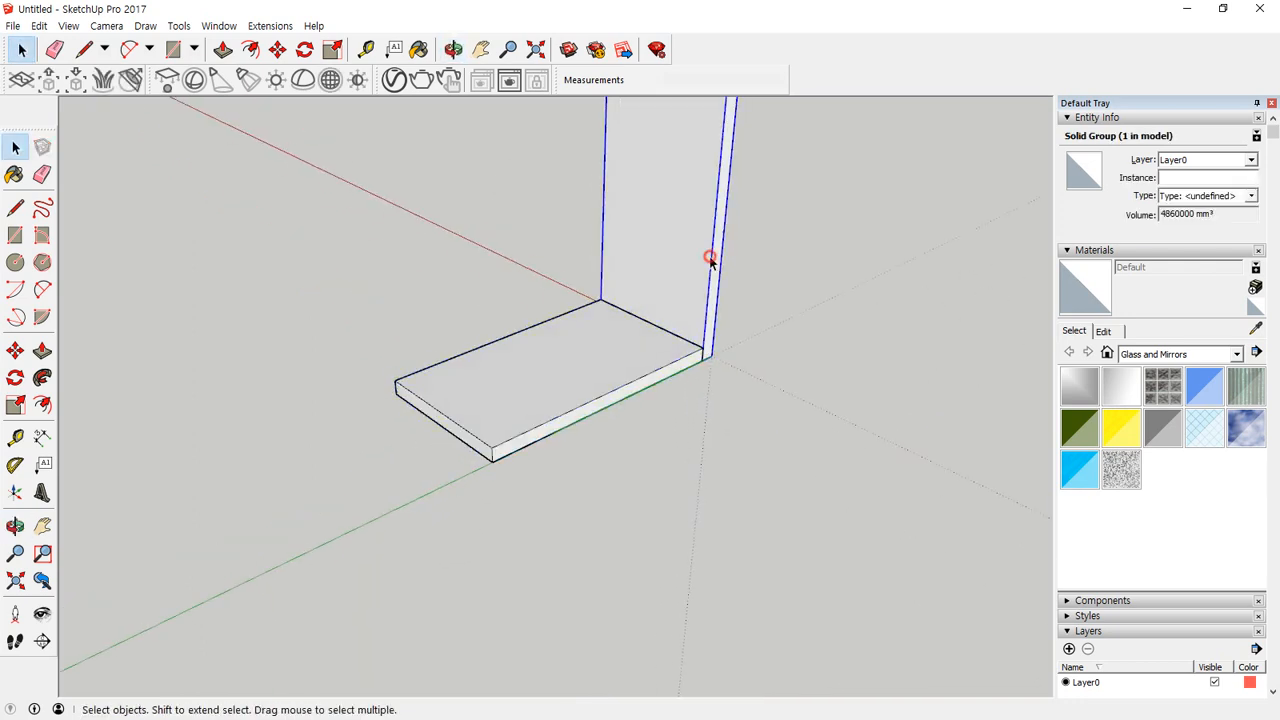
key("m")
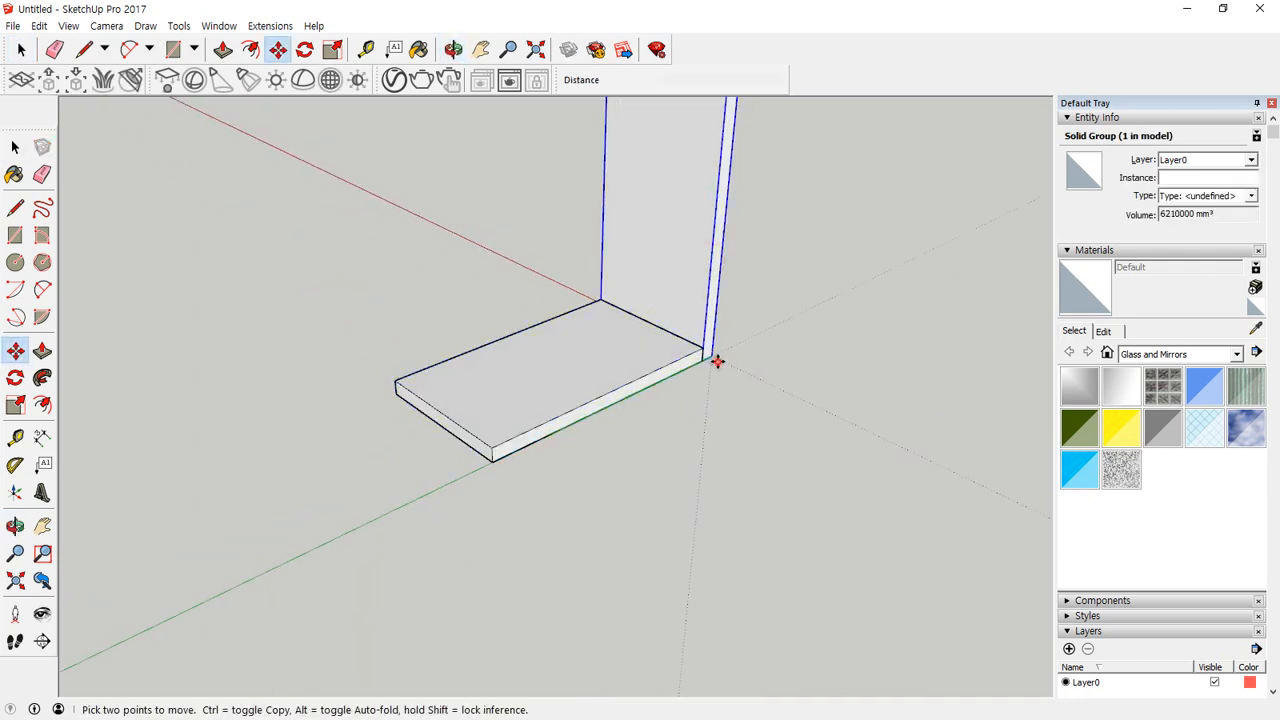
left_click(717, 361)
key("ctrl")
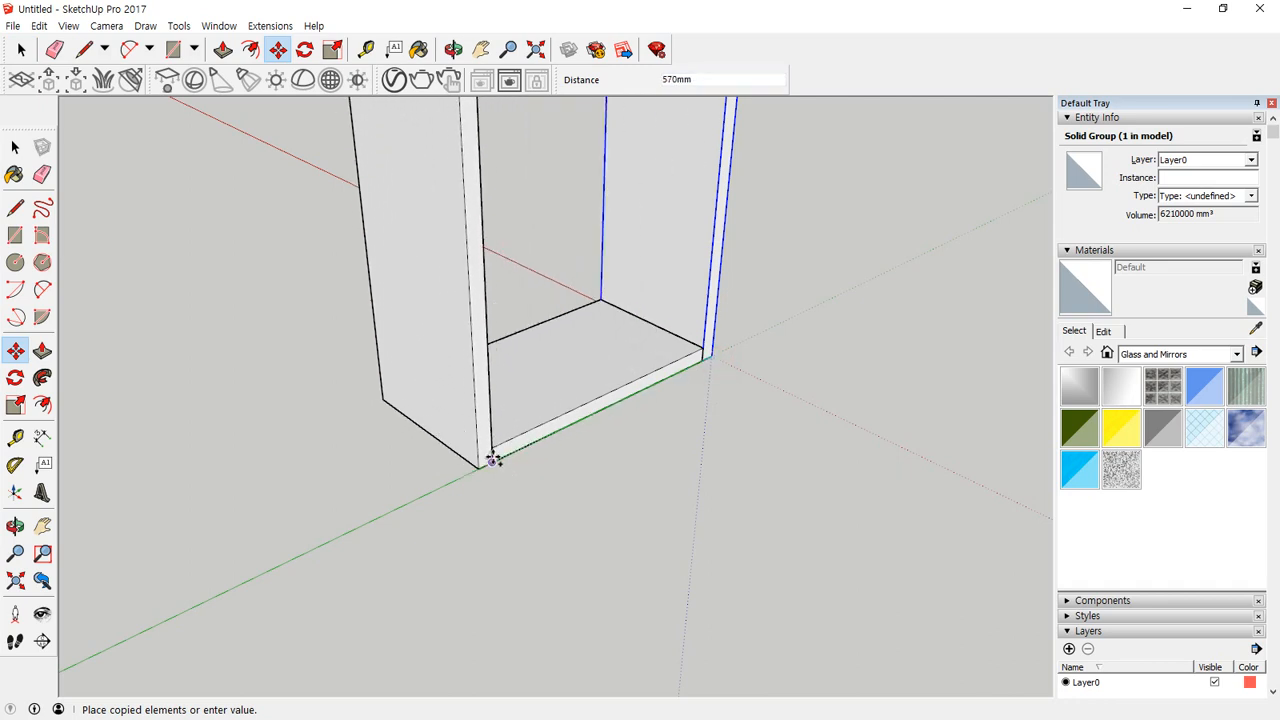
left_click(492, 460)
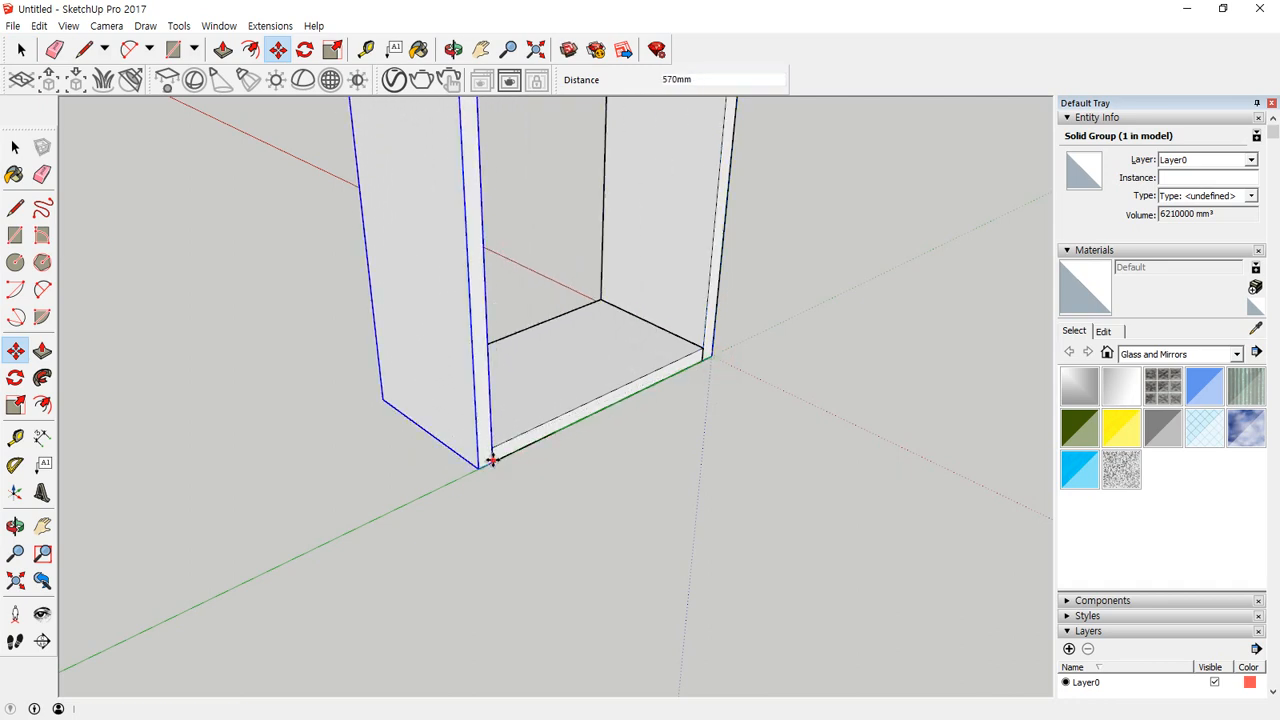
scroll(492, 460, "down", 5)
middle_click_drag(549, 400, 537, 446)
scroll(537, 450, "up", 1)
key("space")
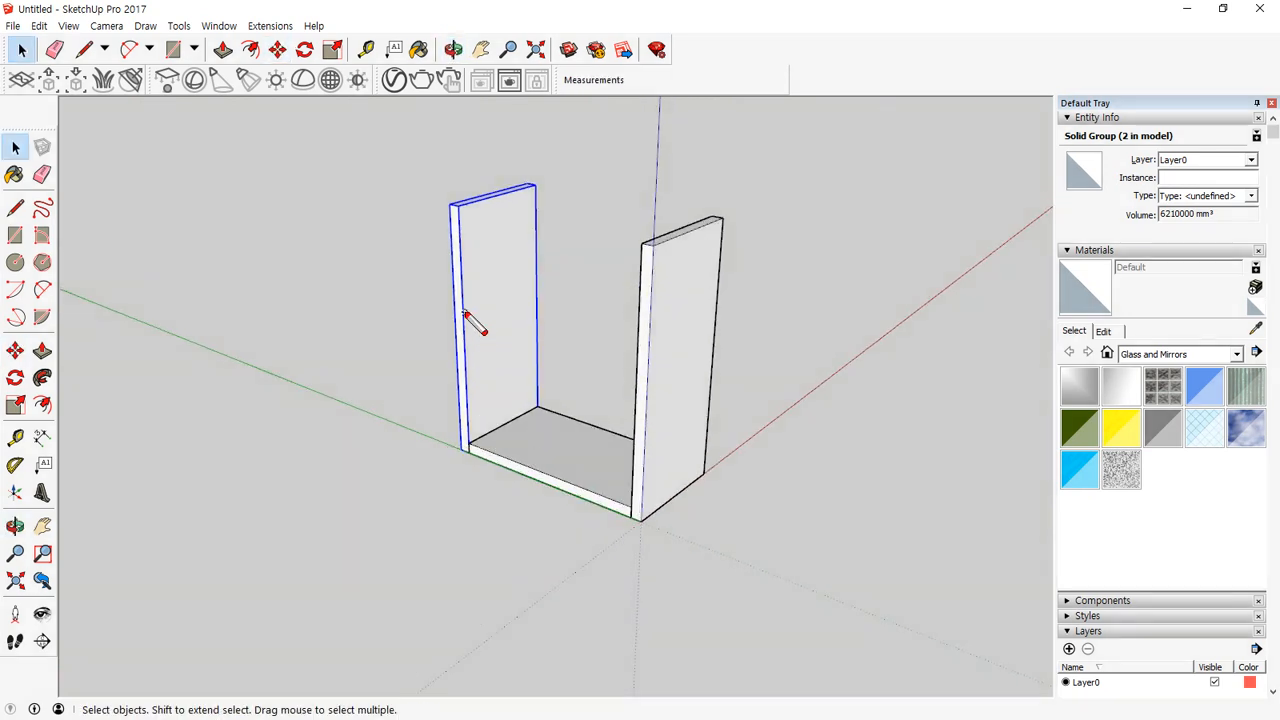
Step: Copy the bottom board straight up 330 mm between the side panels as a middle shelf
left_click_drag(464, 314, 636, 384)
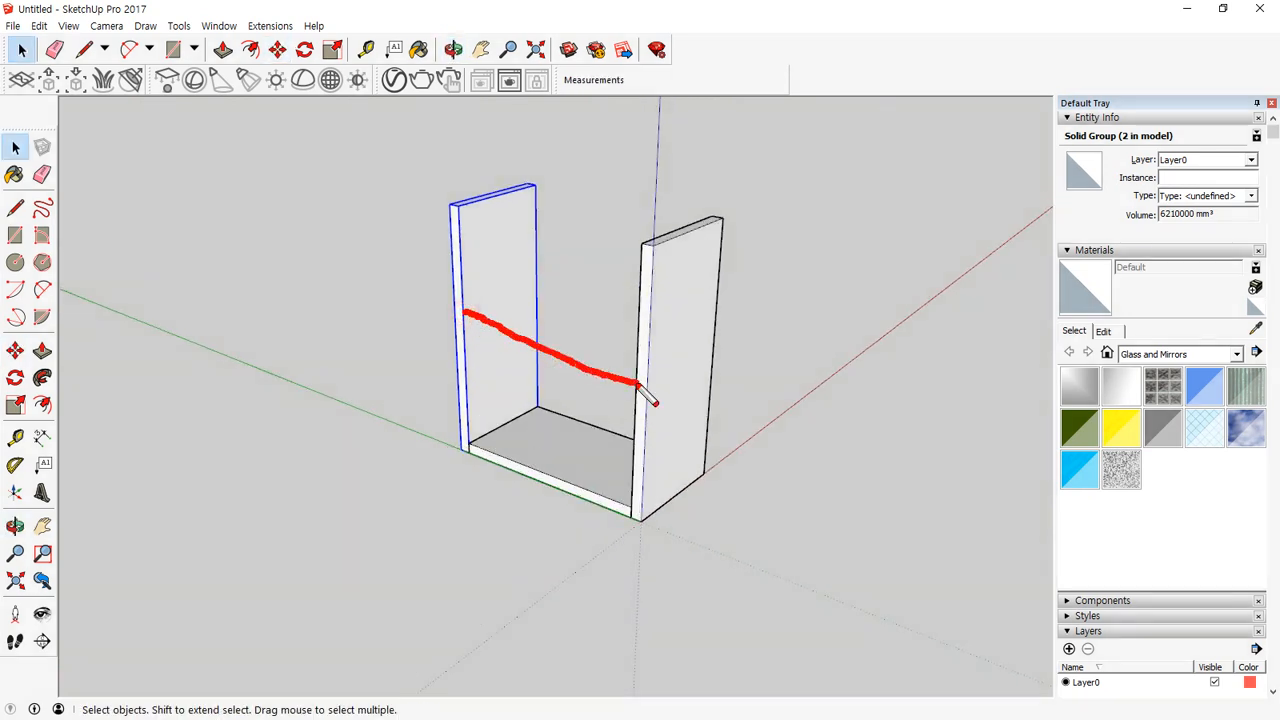
left_click(580, 457)
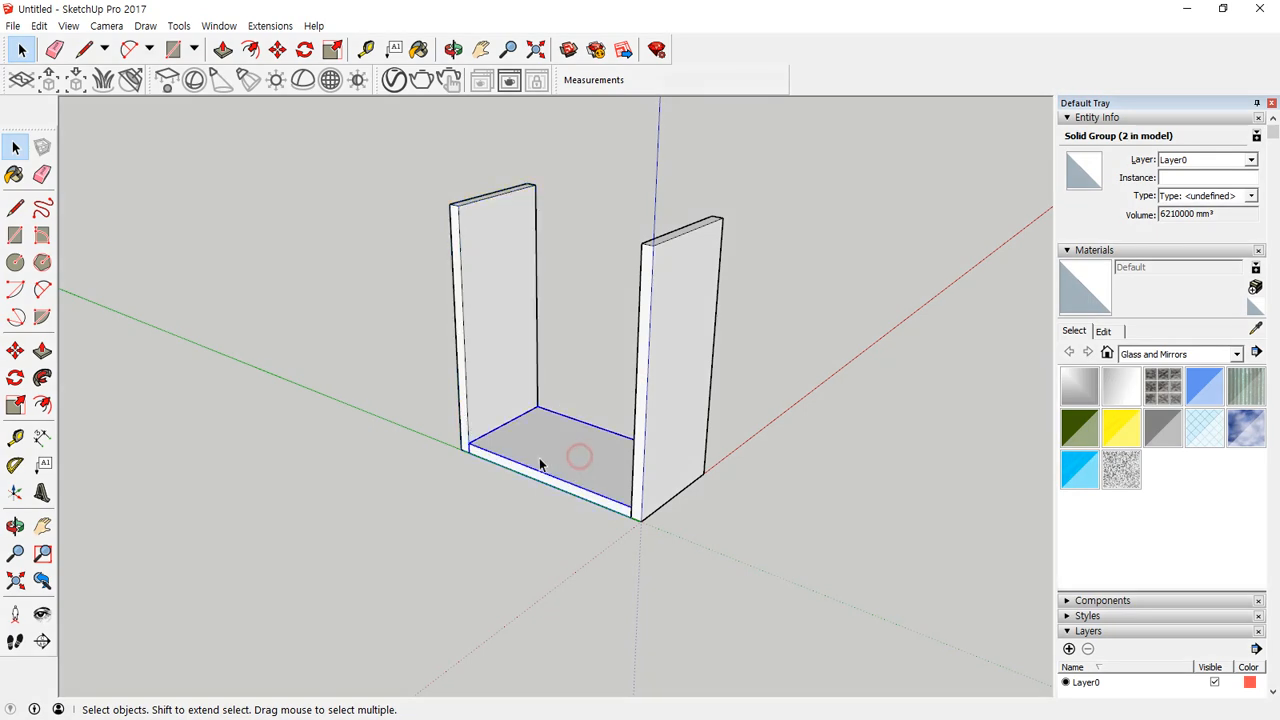
scroll(540, 465, "up", 6)
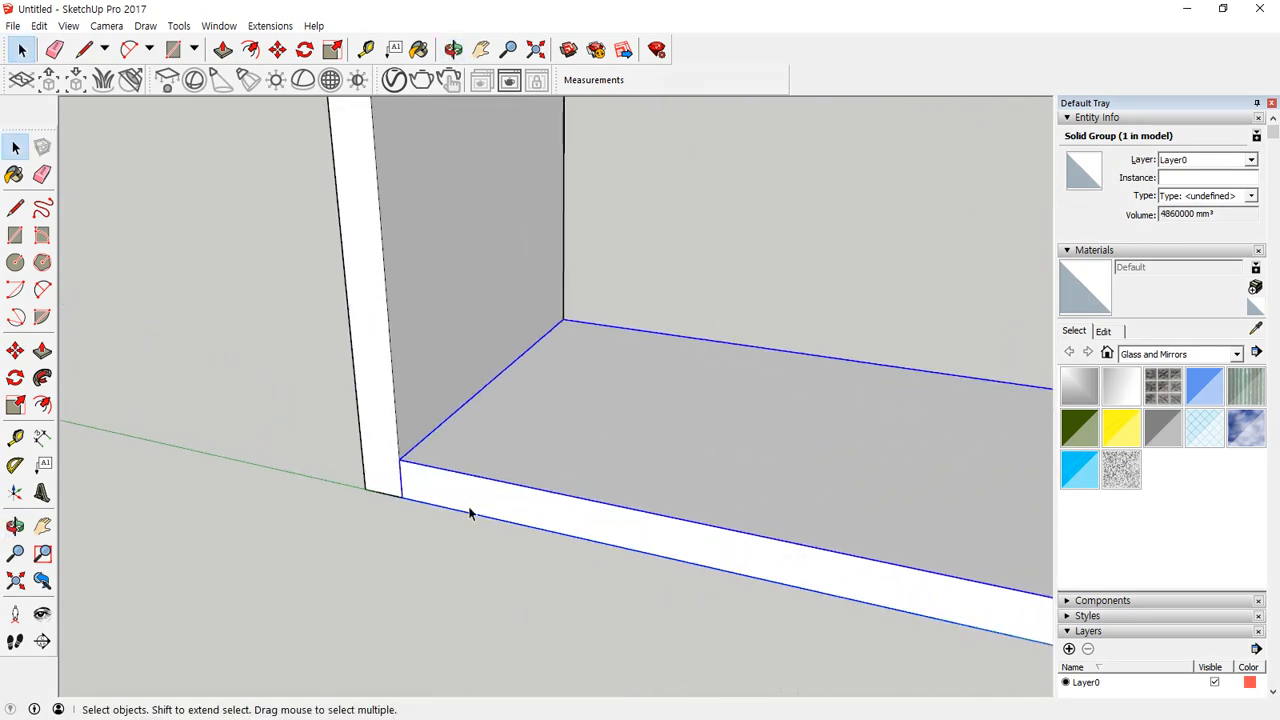
key("m")
scroll(431, 506, "up", 3)
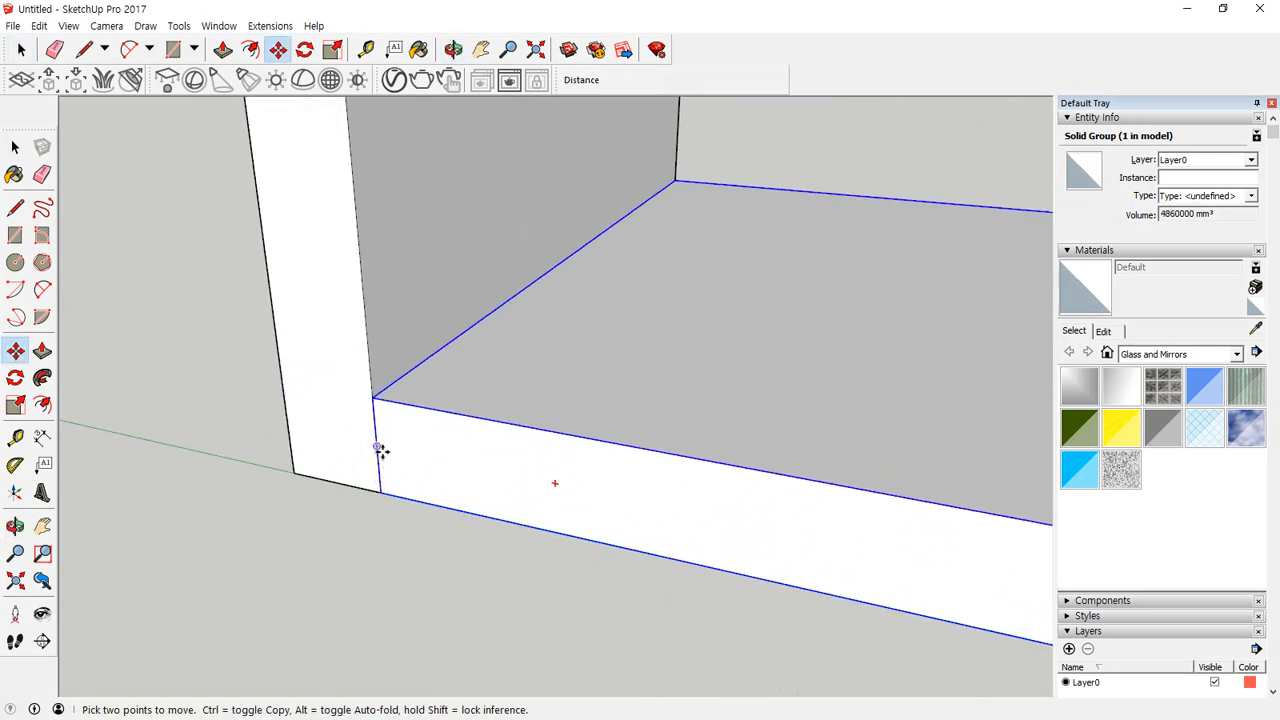
left_click(380, 456)
key("ctrl")
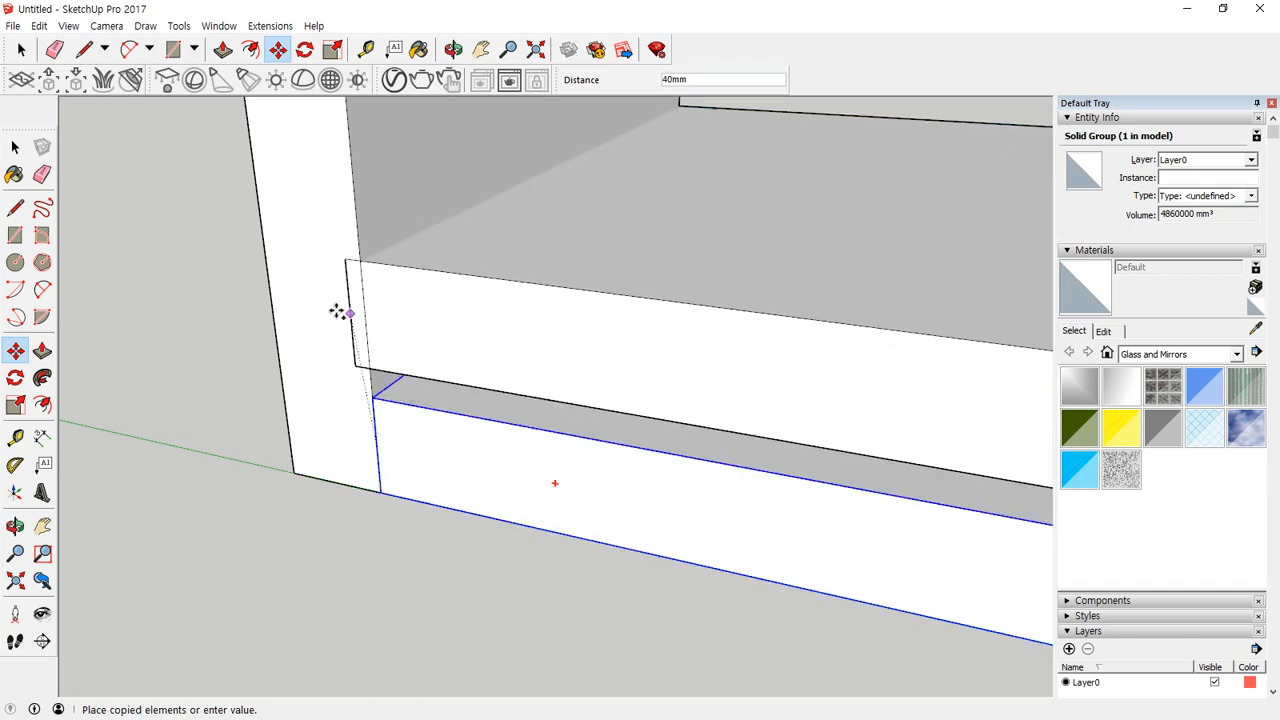
scroll(338, 300, "down", 4)
middle_click_drag(345, 270, 384, 588, "shift")
scroll(366, 482, "down", 3)
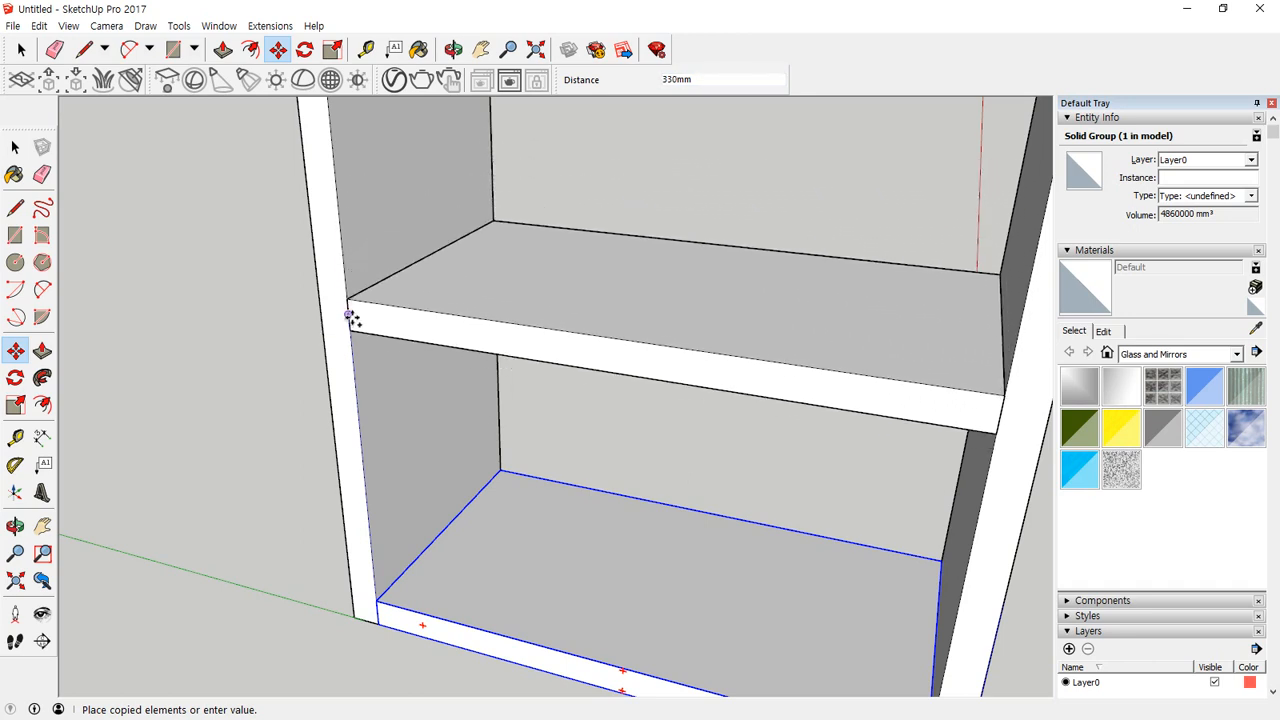
left_click(352, 318)
scroll(277, 429, "down", 5)
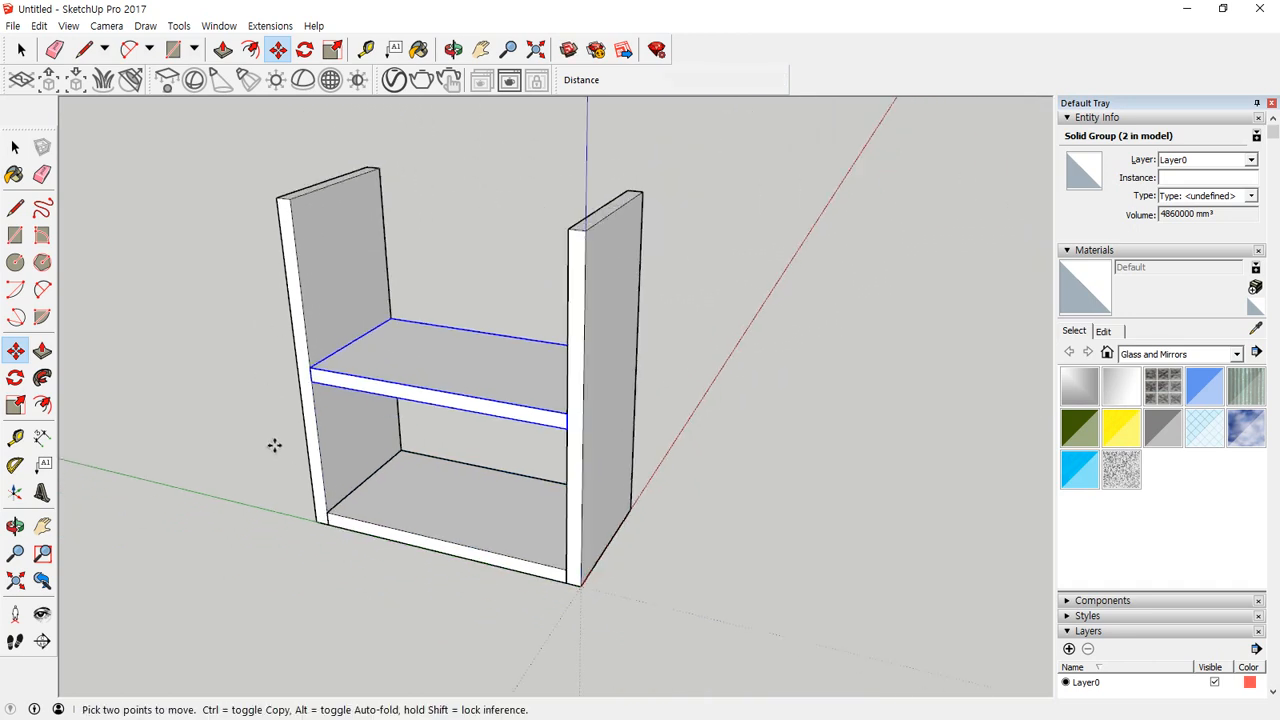
Step: Delete the copied middle shelf
middle_click_drag(279, 451, 484, 459)
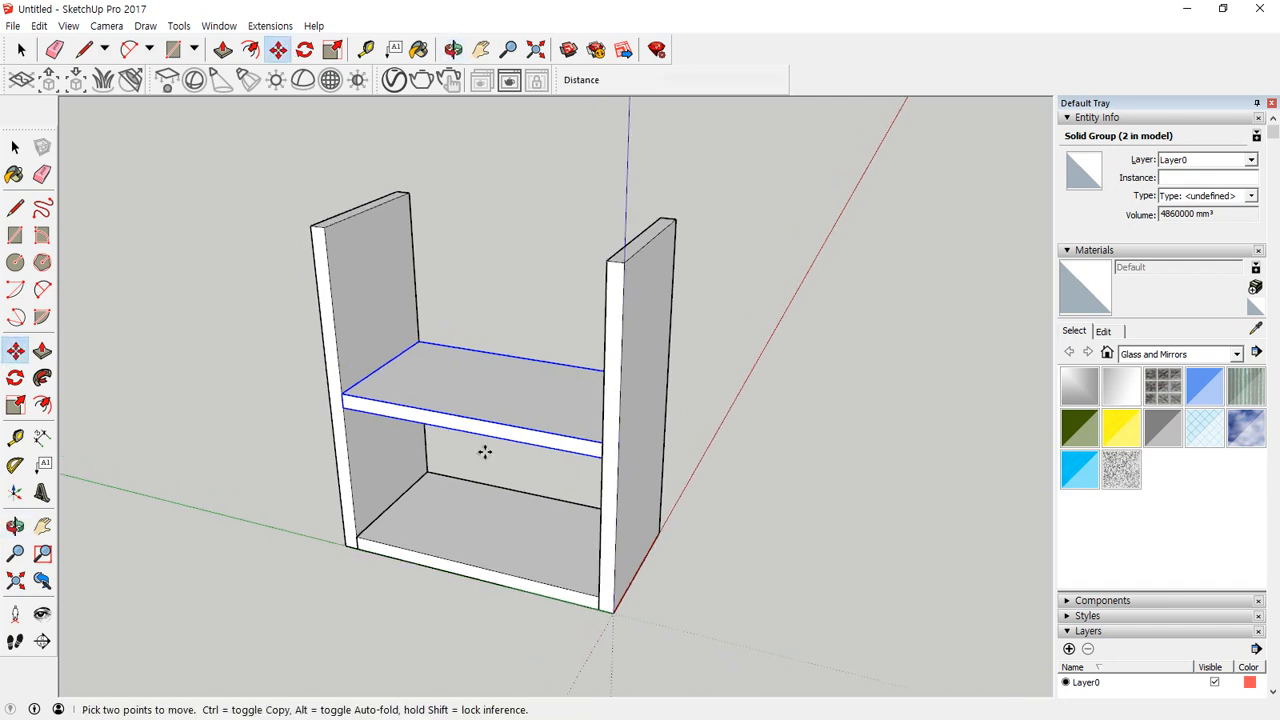
key("Delete")
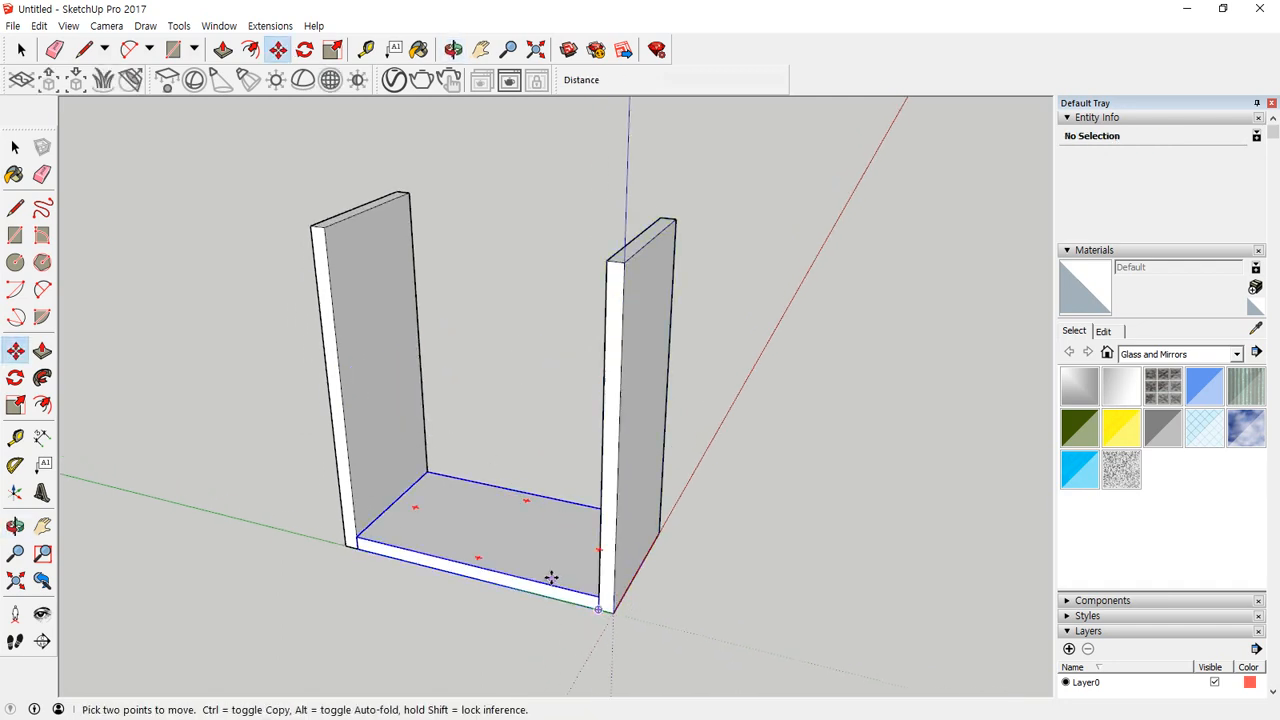
left_click(551, 578)
Step: Copy the bottom board up 660 mm so it sits flush with the tops of both side panels
key("space")
left_click(540, 560)
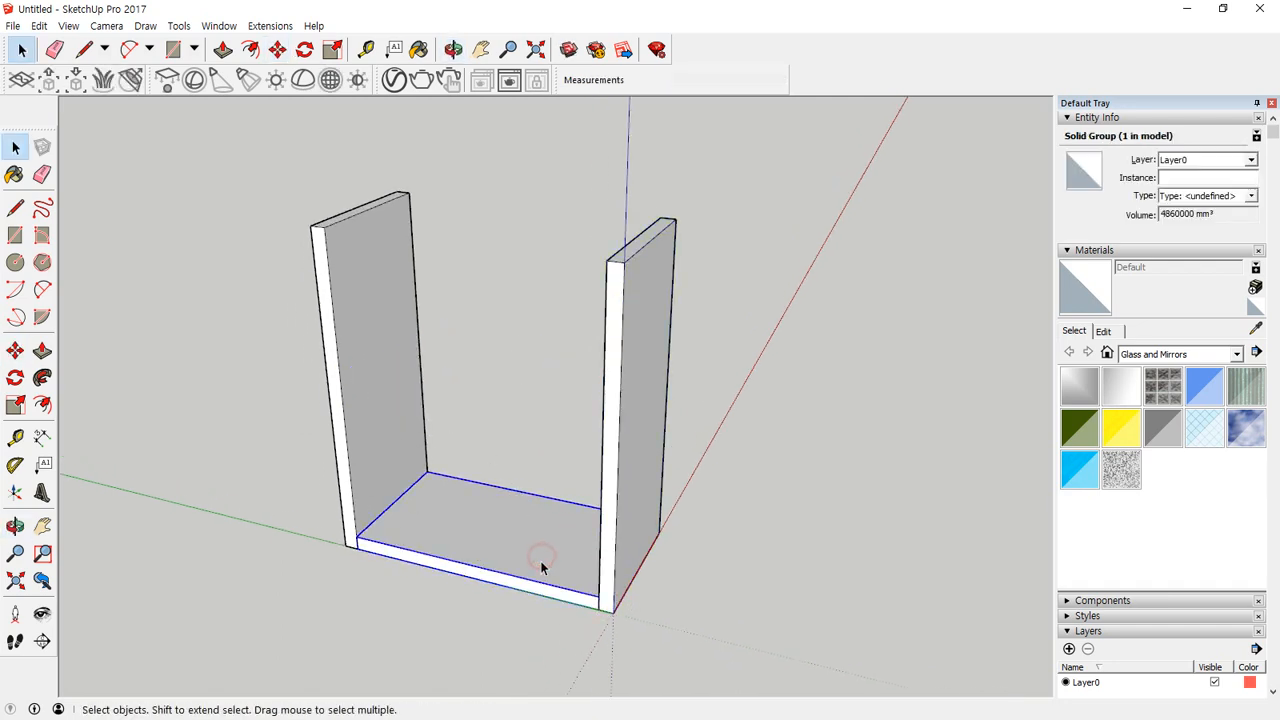
key("m")
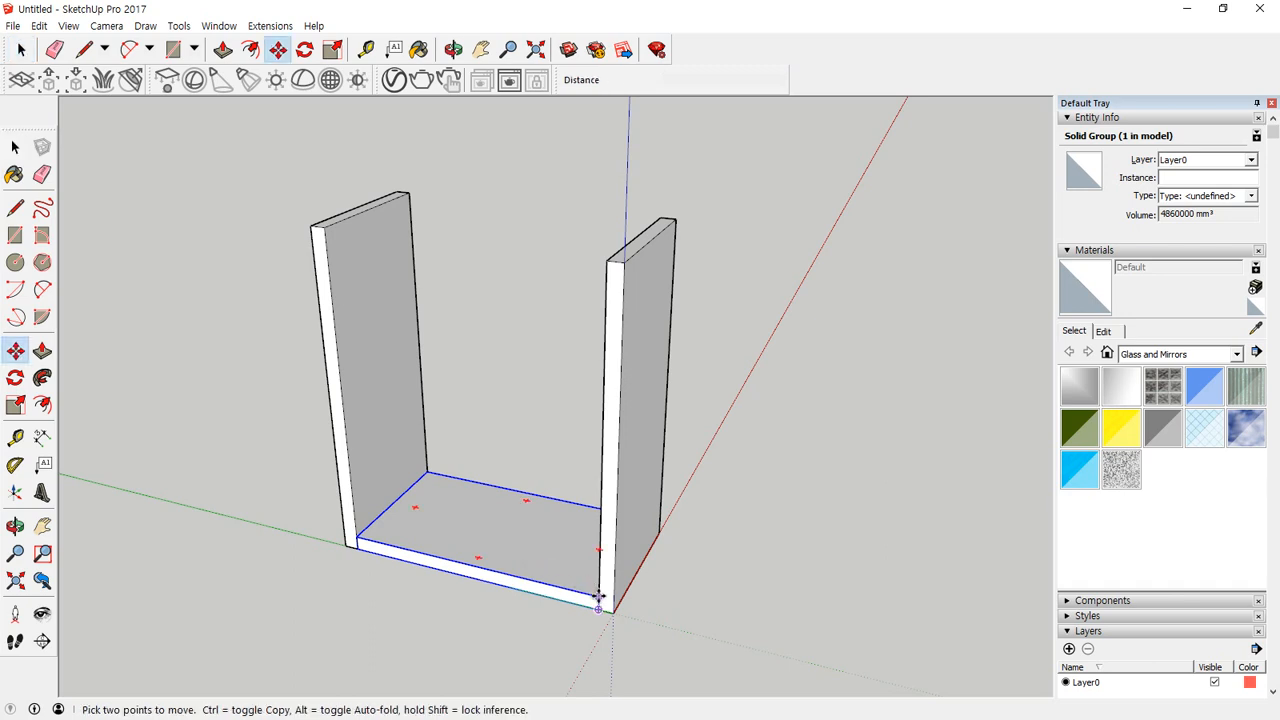
left_click(598, 596)
key("ctrl")
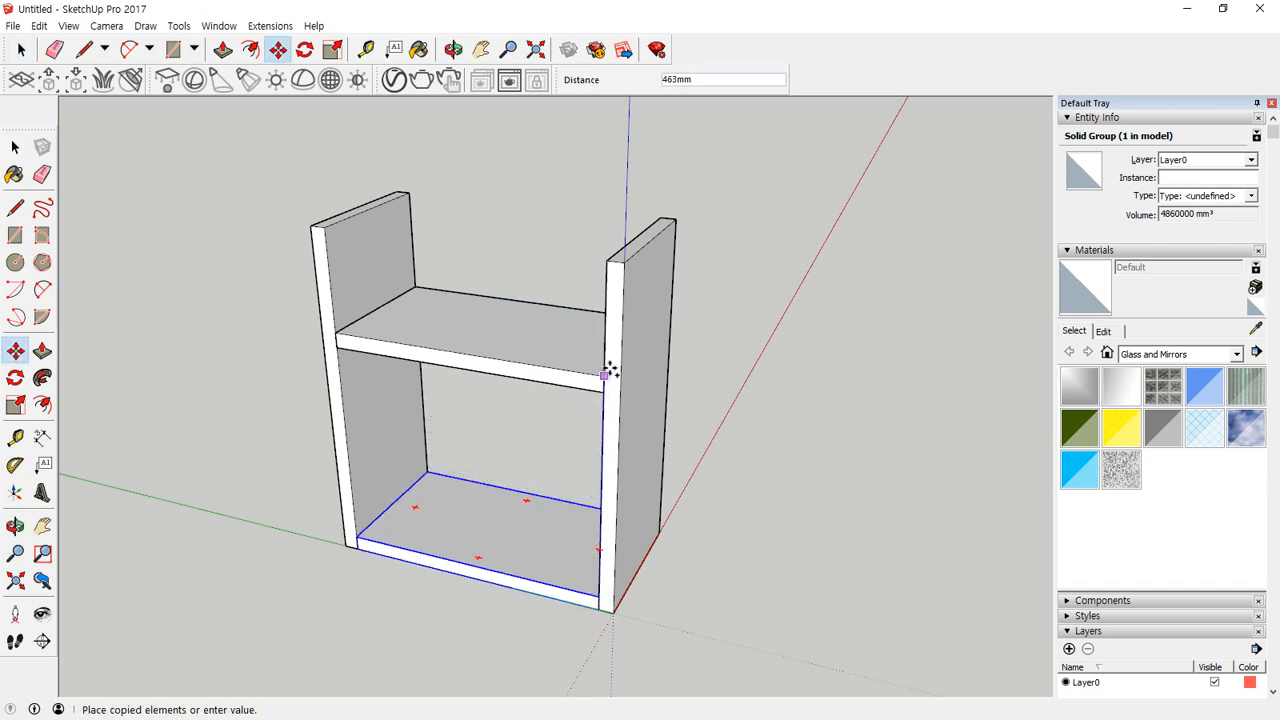
left_click(608, 266)
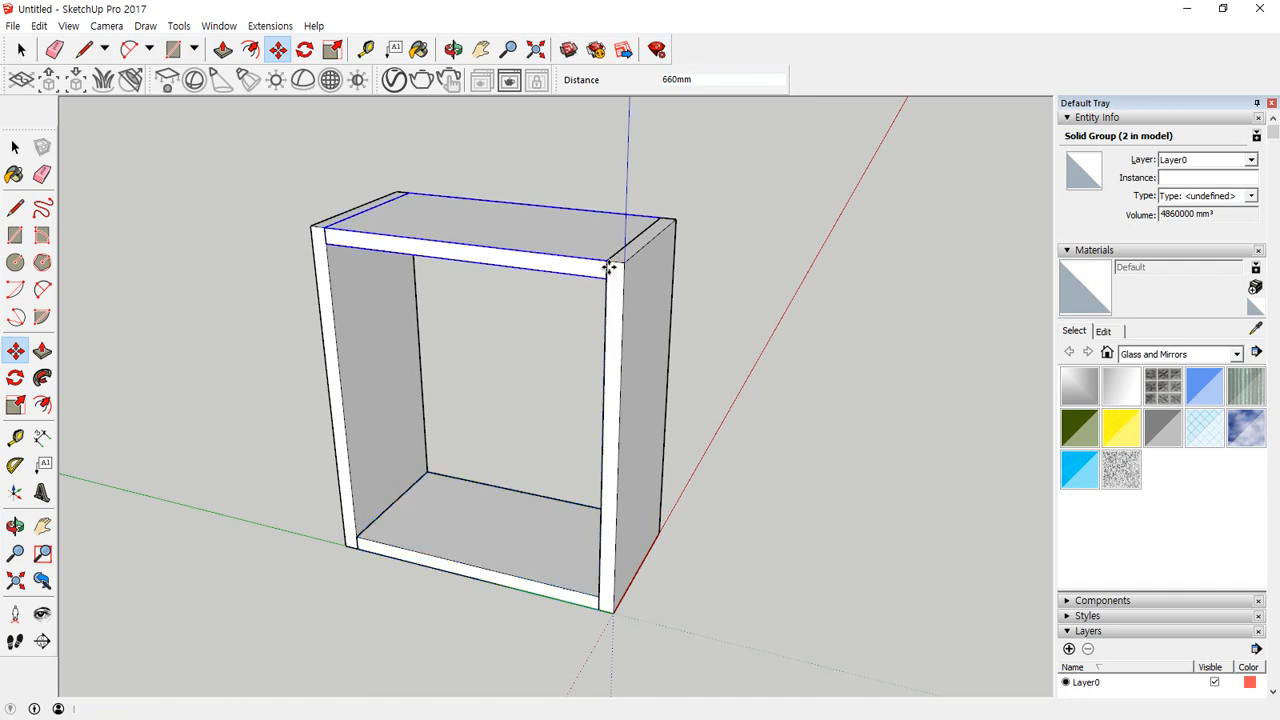
Step: Divide the copy distance with /2 to add a middle shelf halfway between the bottom and top boards
type("/2")
key("Return")
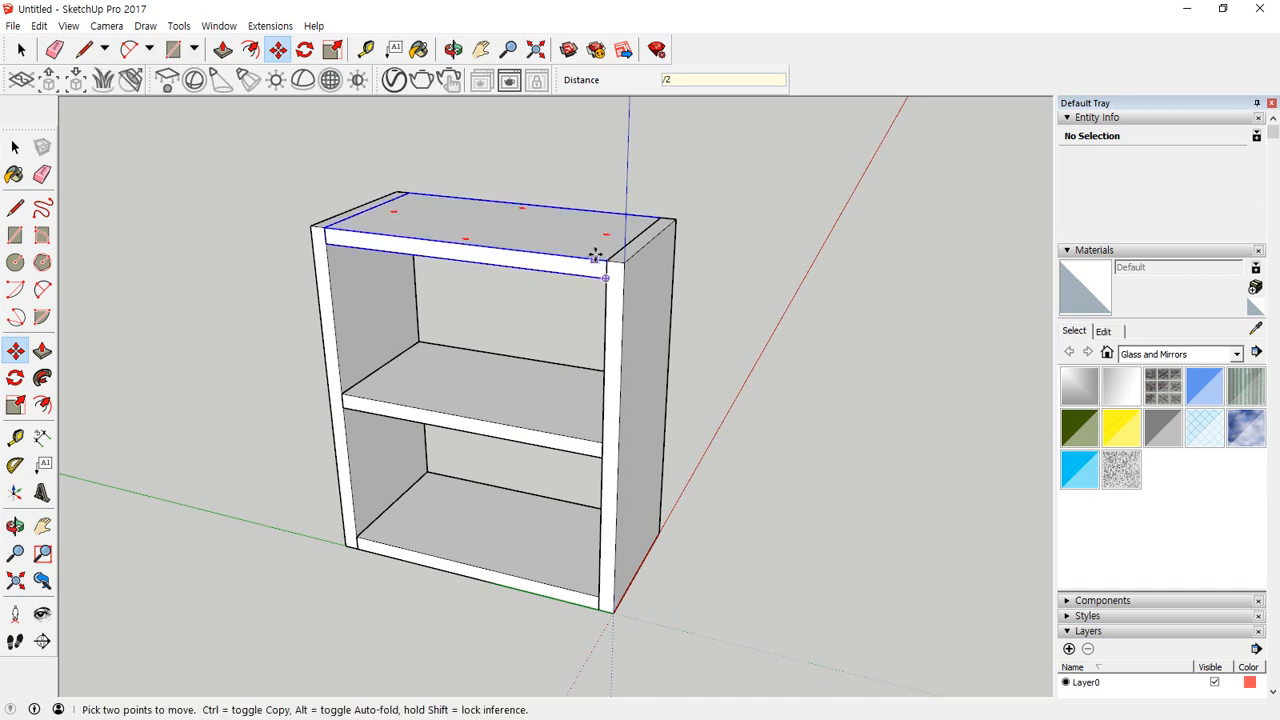
key("space")
left_click(491, 232)
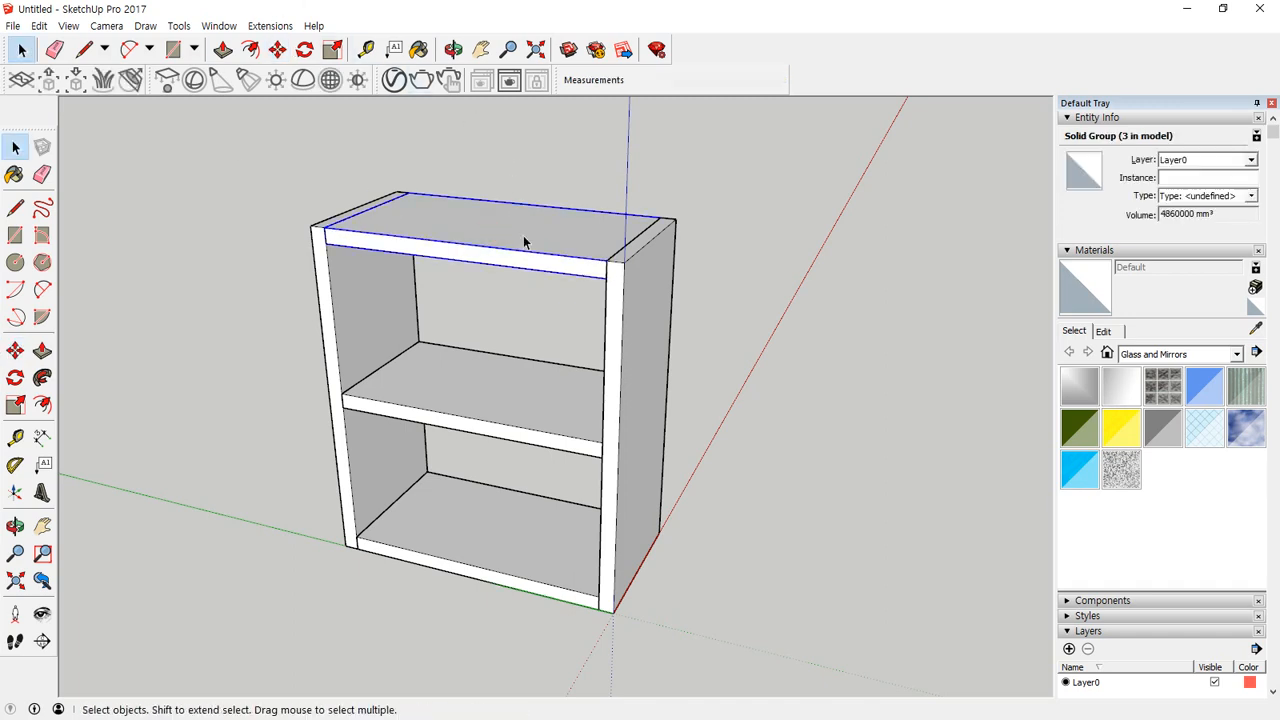
Step: Delete the top board between the side panels, keeping the middle shelf and bottom board
key("Delete")
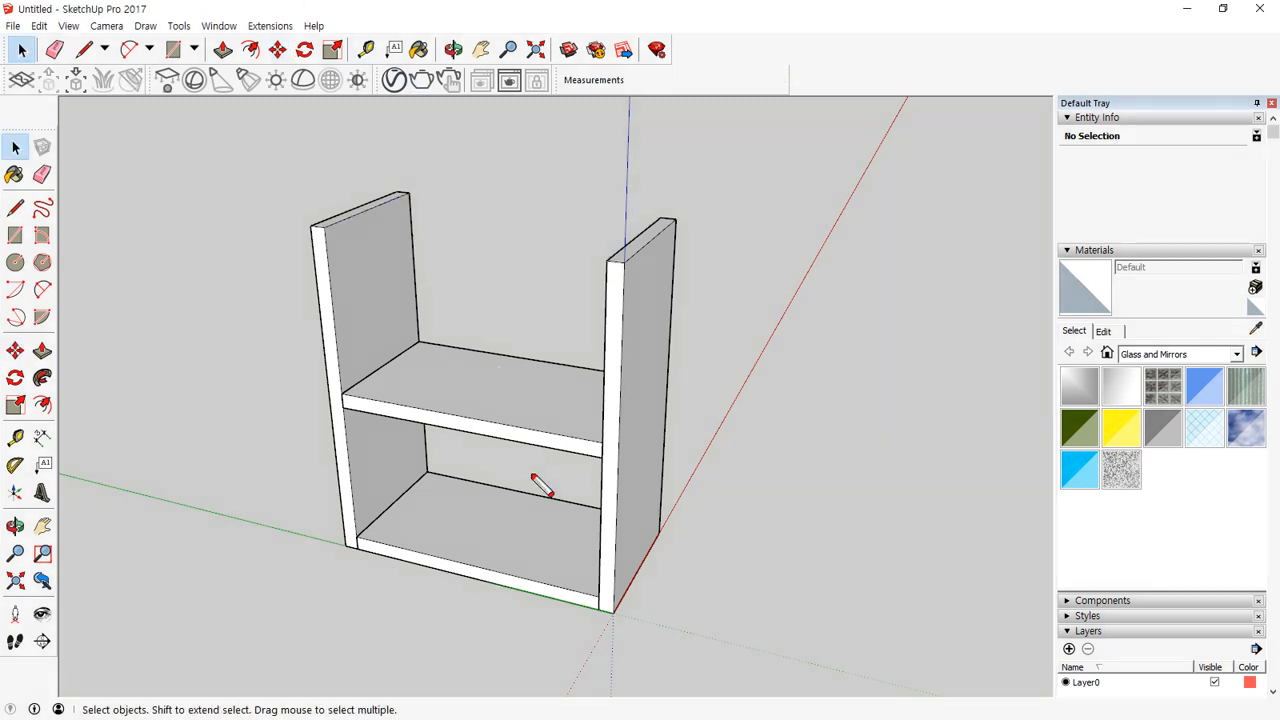
mouse_move(543, 486)
left_mouse_down()
mouse_move(471, 271)
mouse_move(600, 500)
mouse_move(478, 492)
left_mouse_up()
key("Escape")
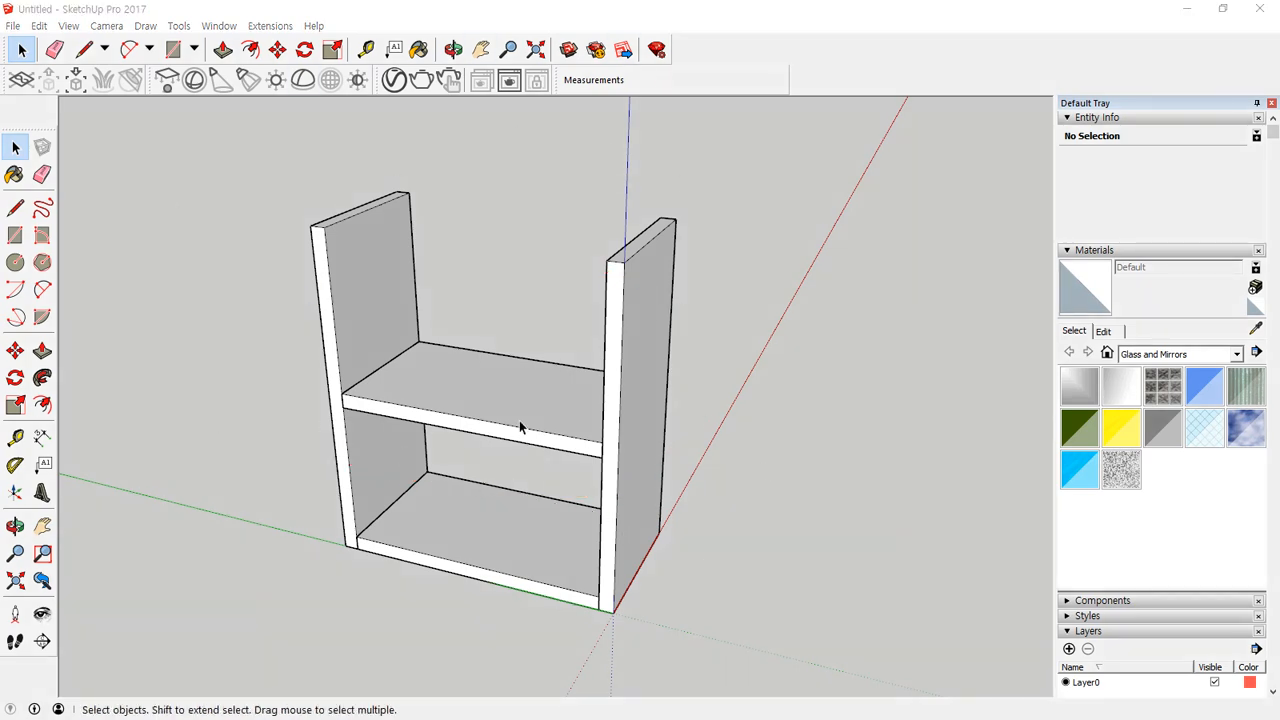
Step: Draw a 1500 by 600 mm rectangle across the side panels' top ends, starting at the front outer corner of the panel on the origin
middle_click_drag(519, 420, 567, 340)
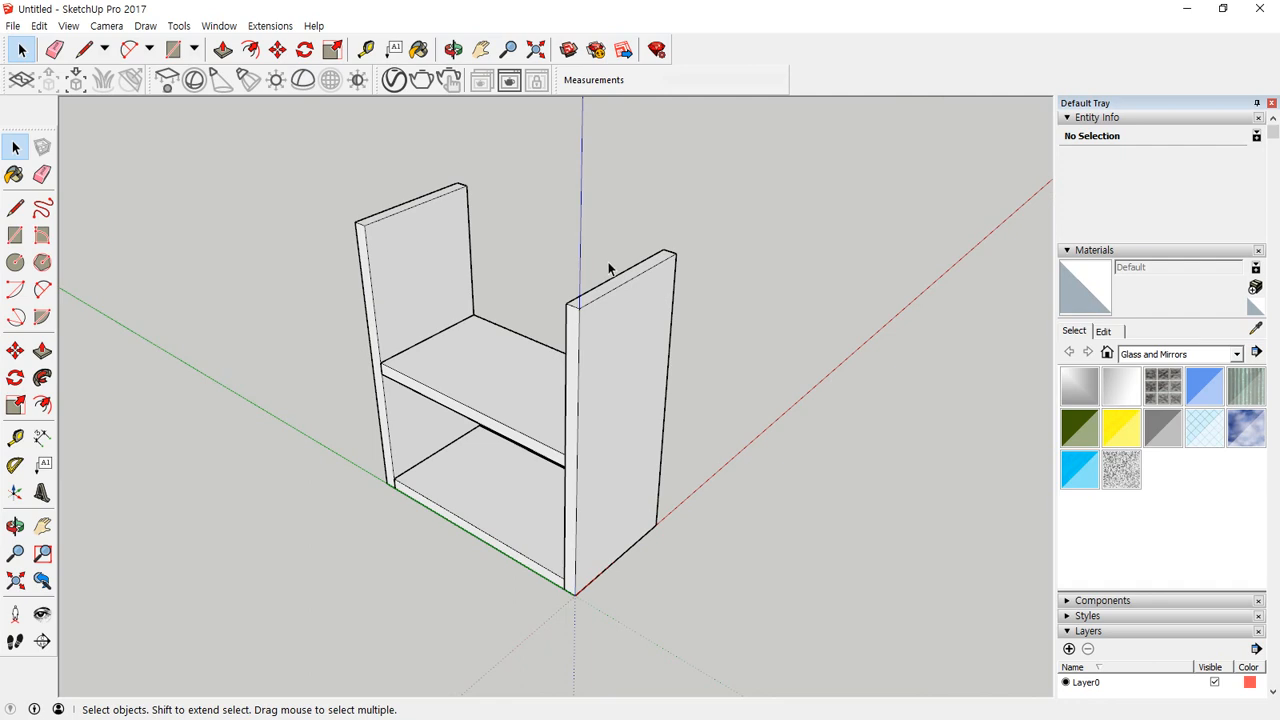
key("r")
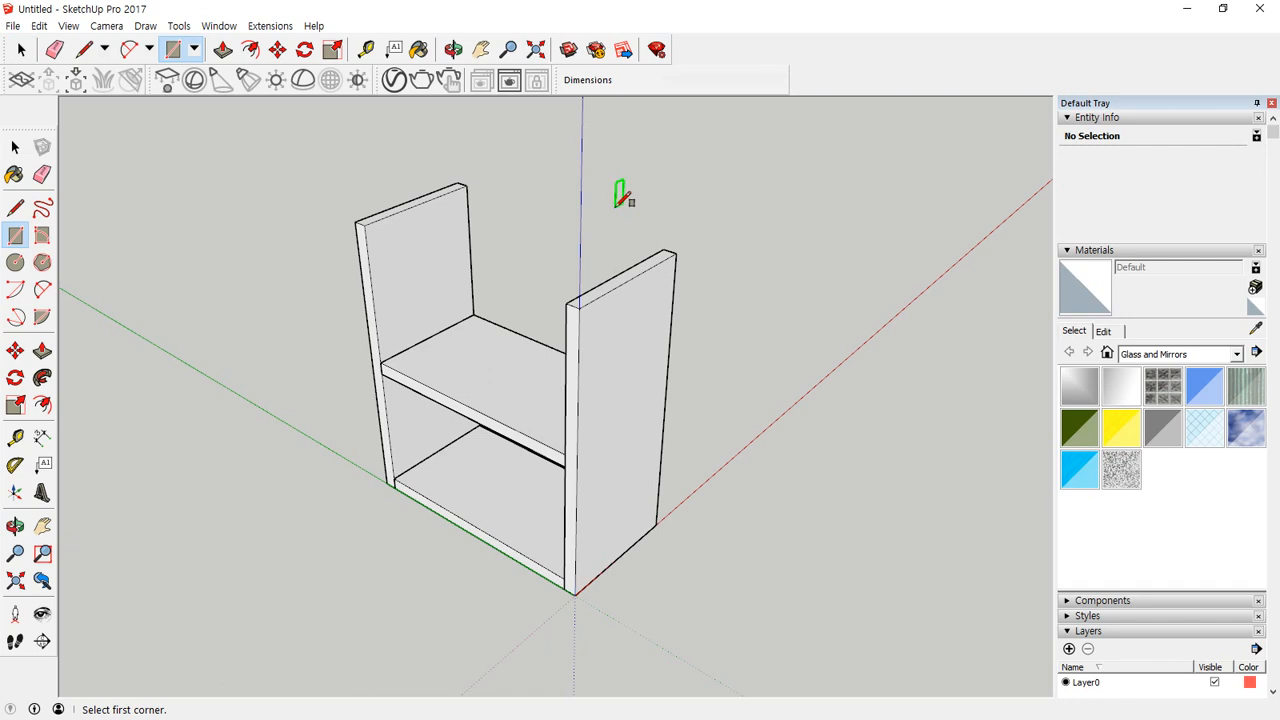
left_click(579, 307)
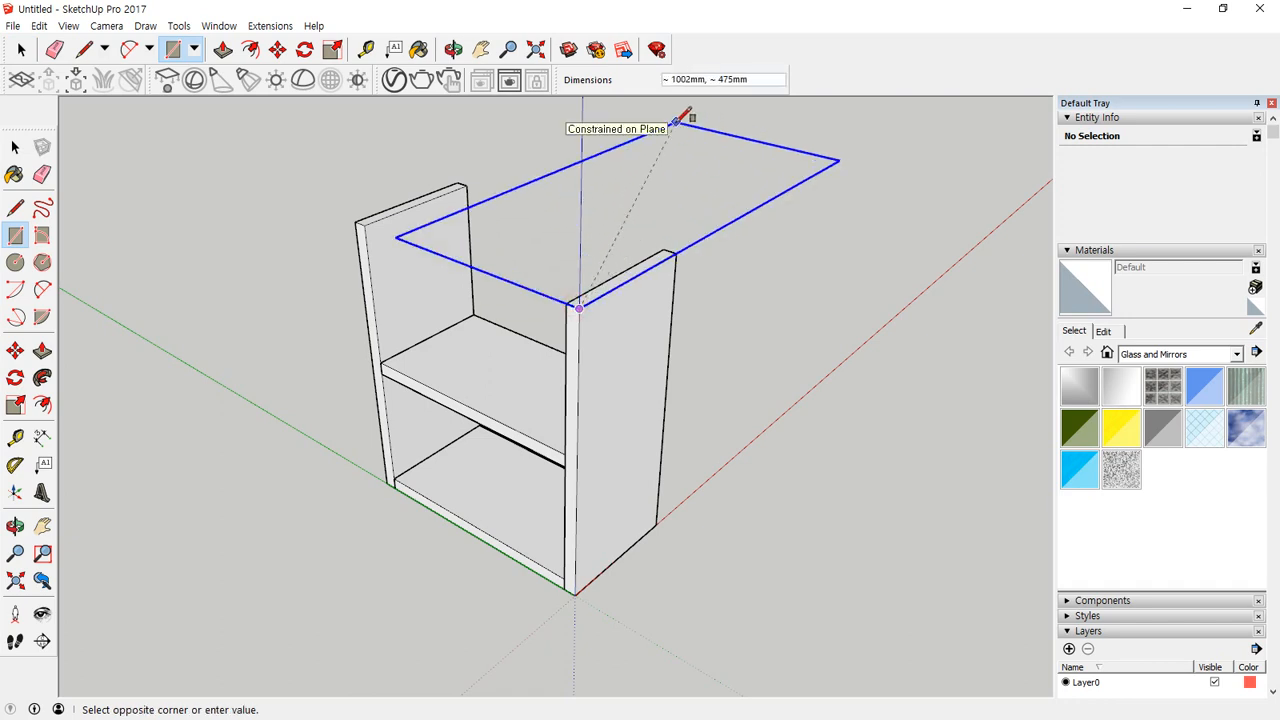
type("1500,600")
key("Return")
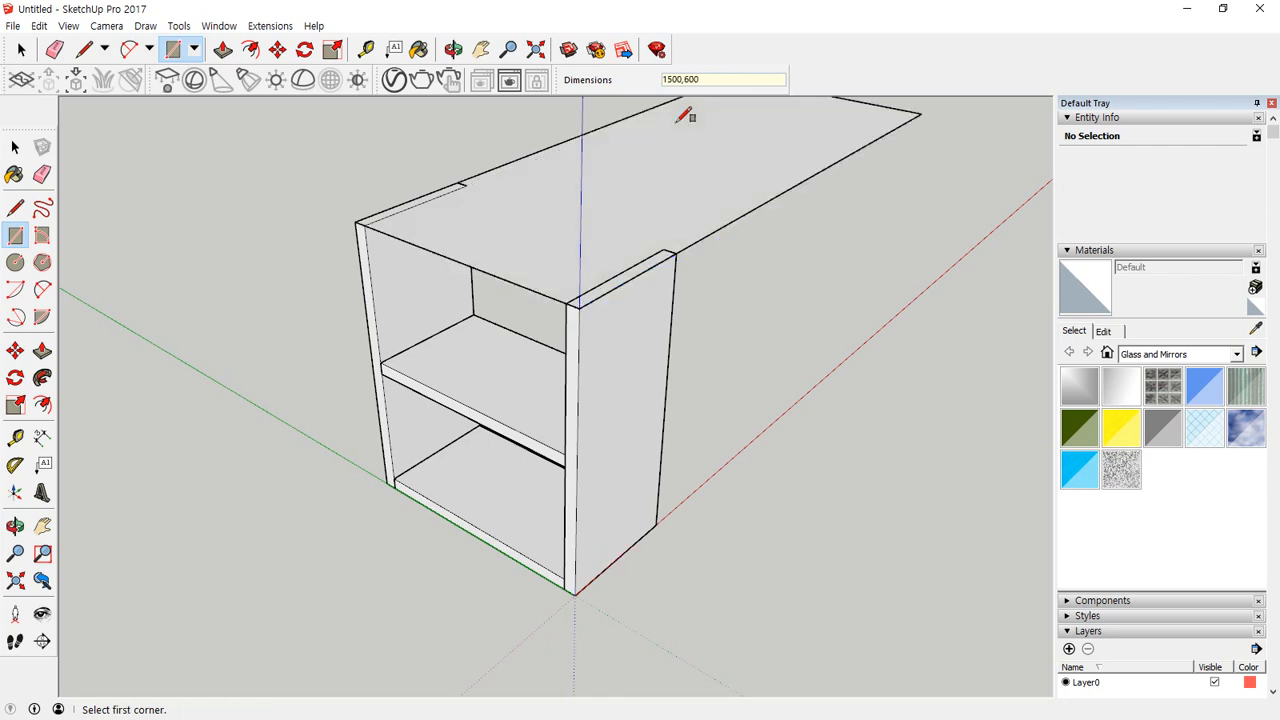
Step: Extrude the desktop rectangle 30 mm upward with Push/Pull
key("p")
left_click(520, 259)
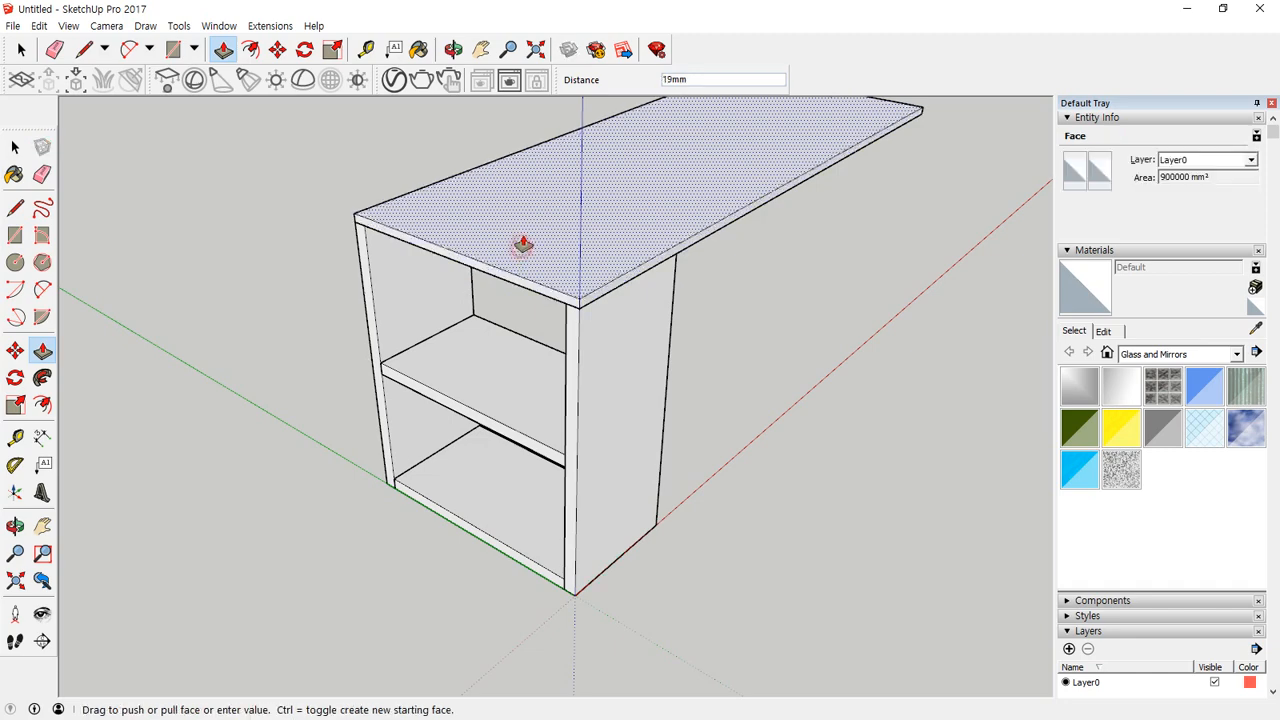
type("30")
key("Return")
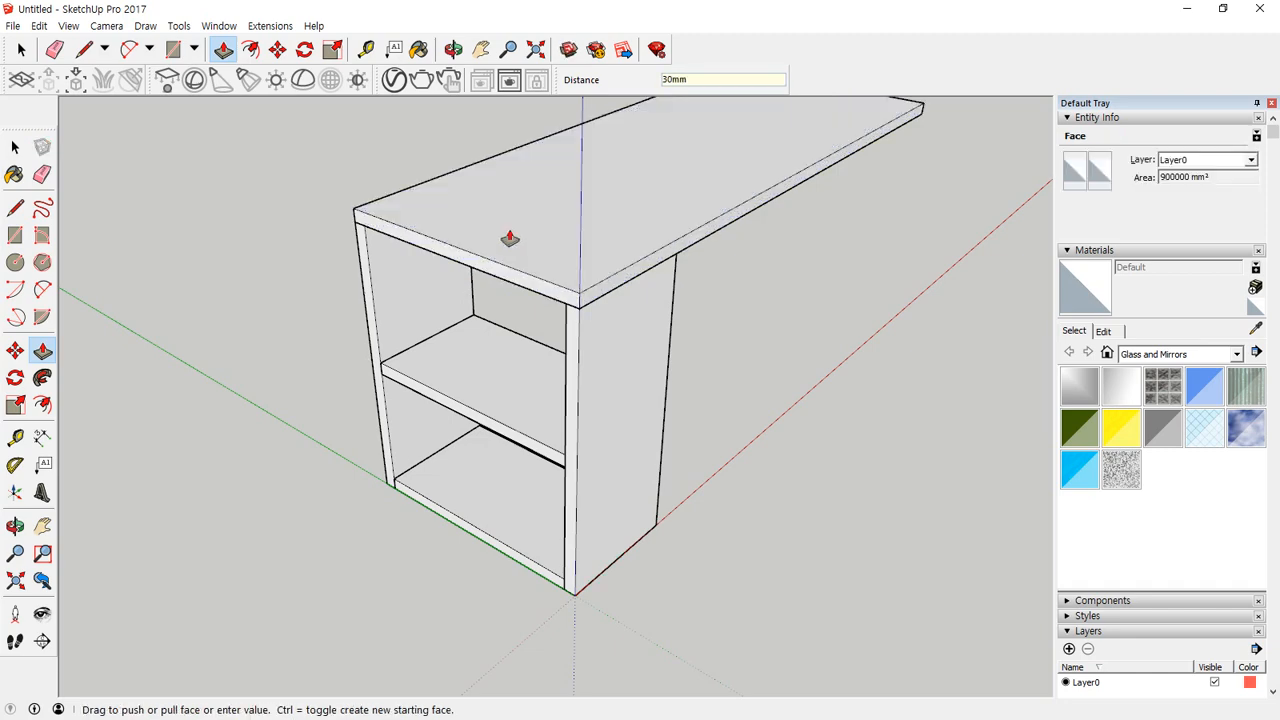
Step: Make the entire 1500 by 600 mm desktop slab a group
scroll(510, 240, "down", 2)
key("space")
middle_click_drag(691, 260, 495, 355, "shift")
triple_click(422, 286)
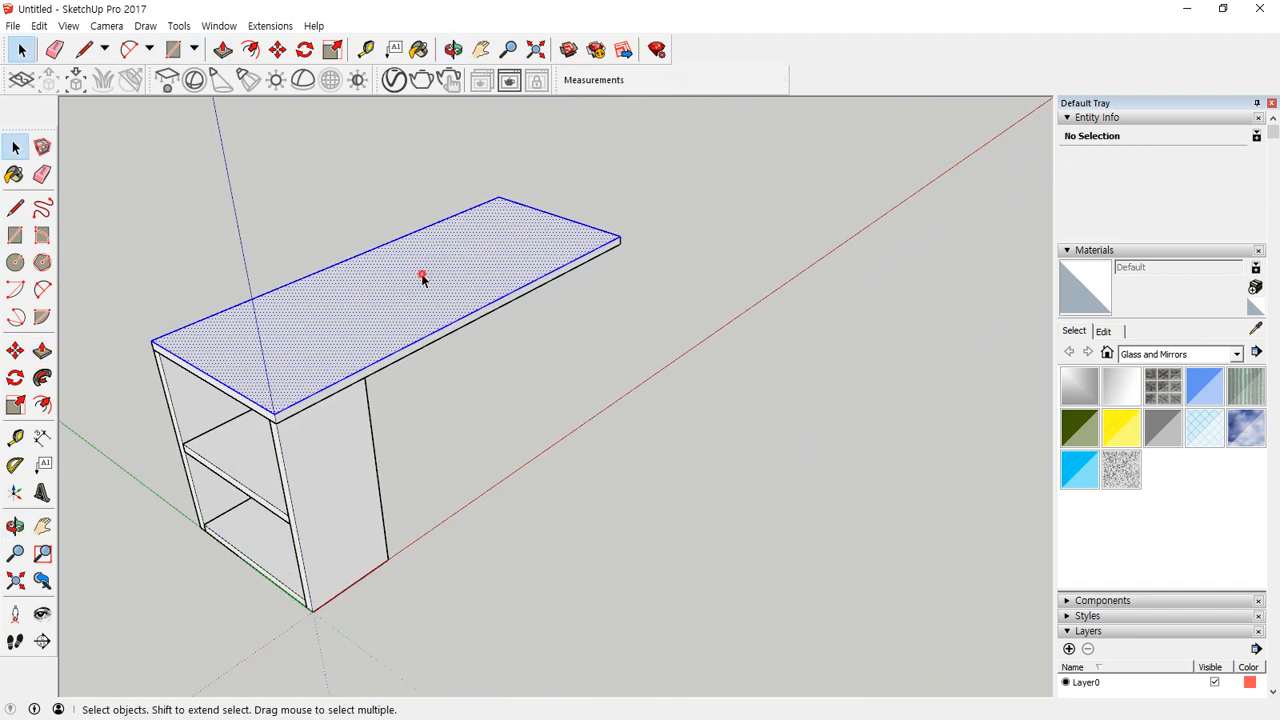
right_click(422, 279)
left_click(475, 411)
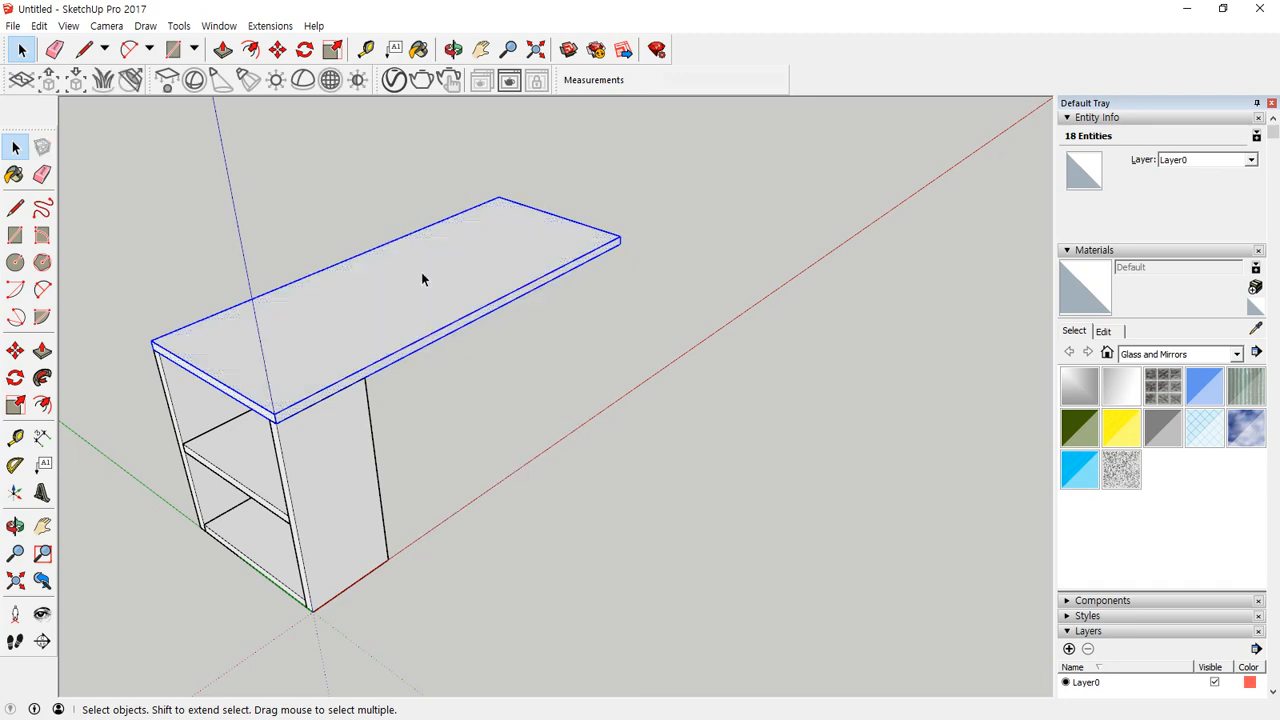
Step: Draw a vertical 600 by 690 mm rectangle down from the lower corner at the desktop's unsupported end
middle_click_drag(423, 277, 289, 343)
middle_click_drag(941, 470, 604, 380)
key("r")
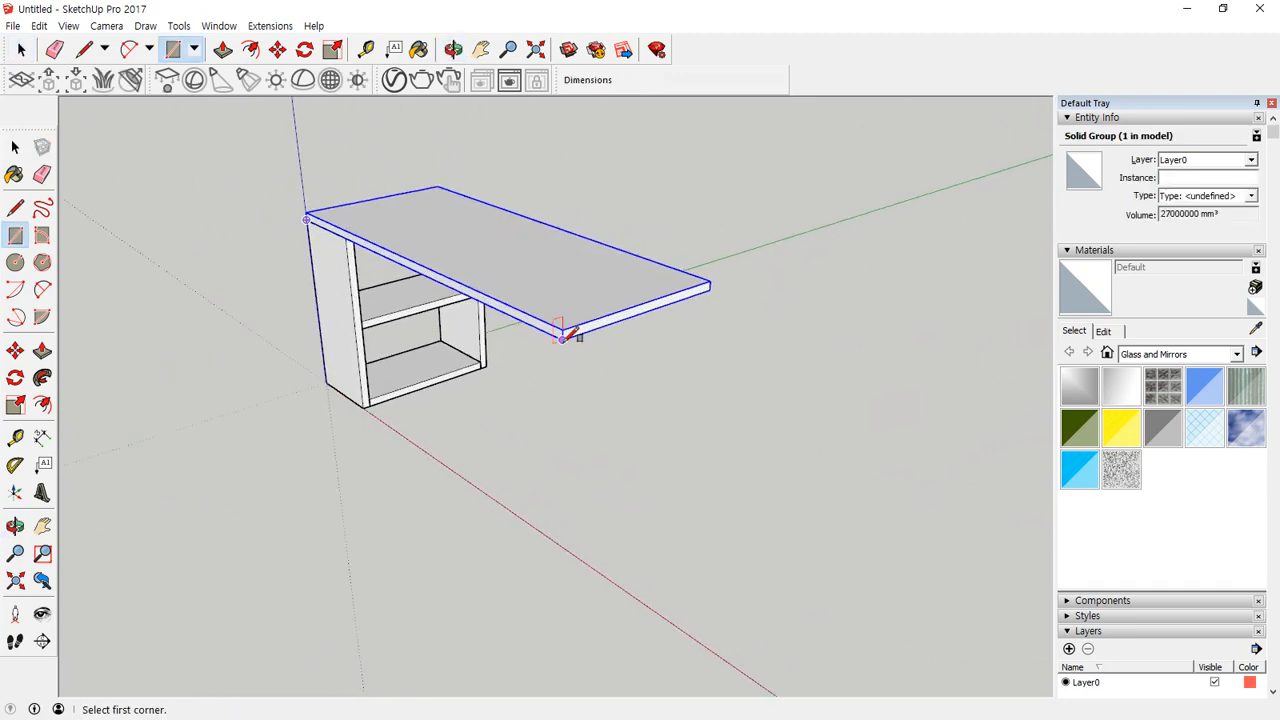
left_click(563, 339)
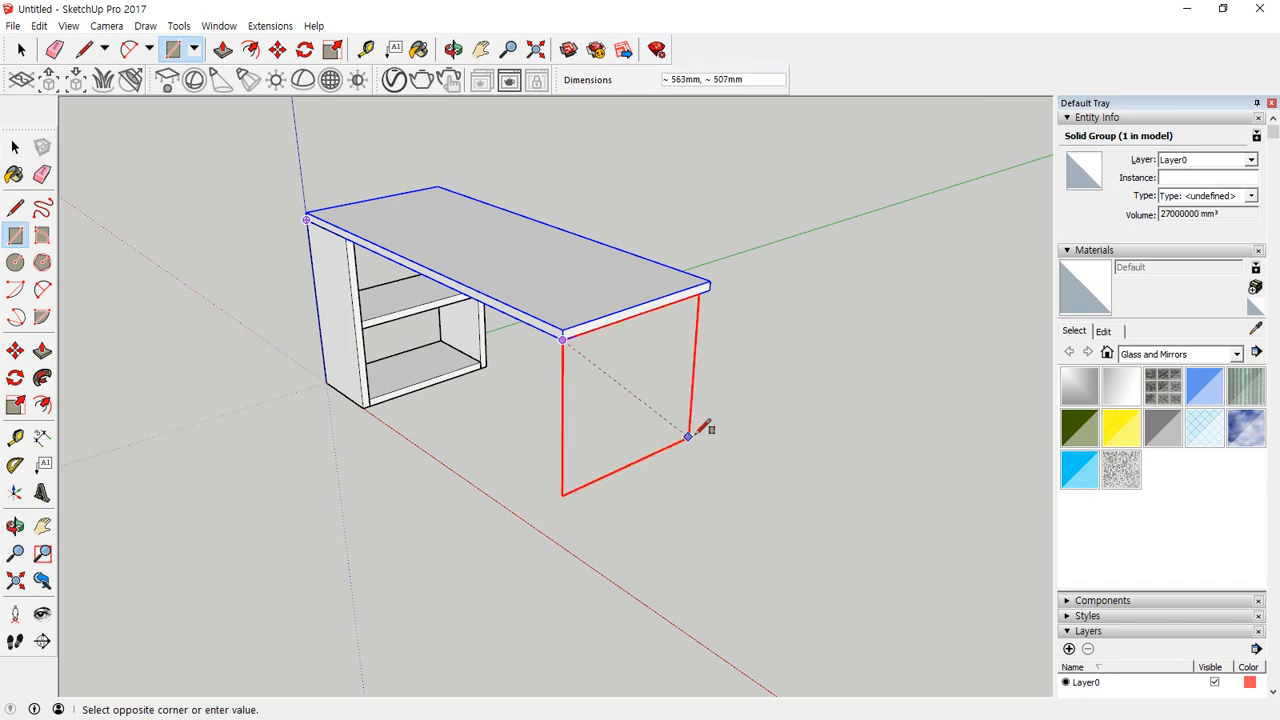
type("30")
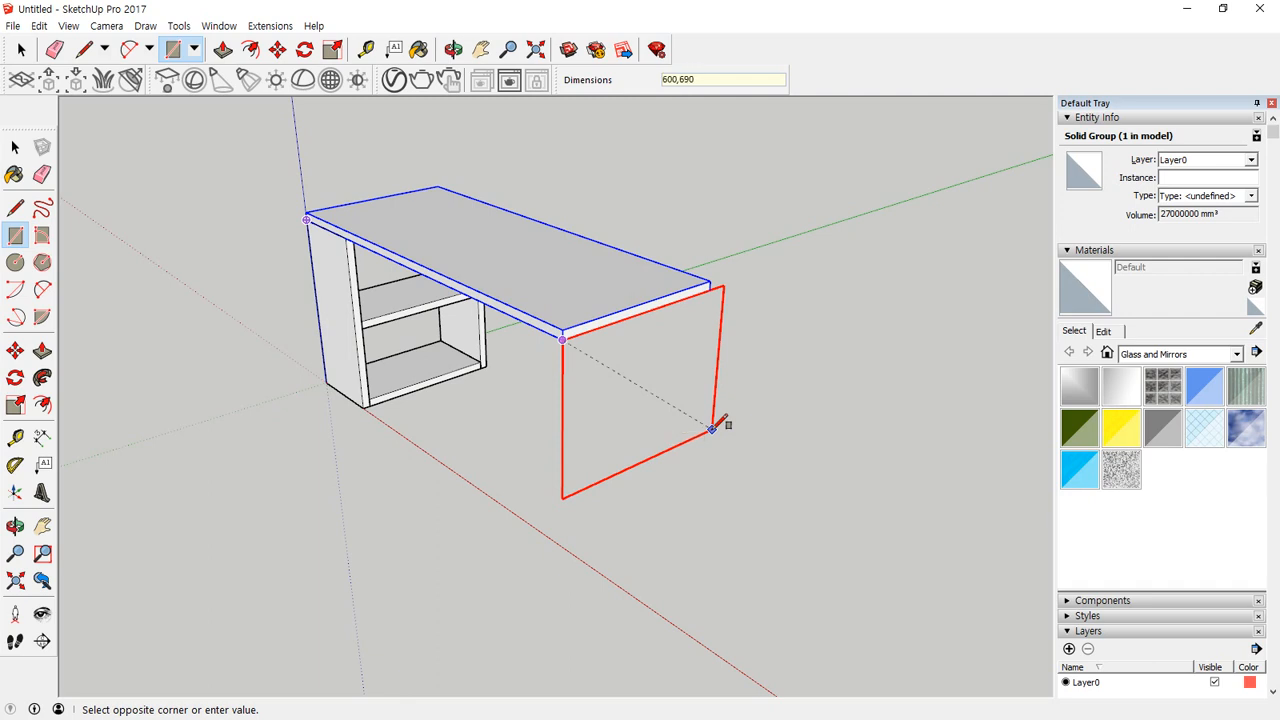
key("Return")
scroll(586, 425, "up", 3)
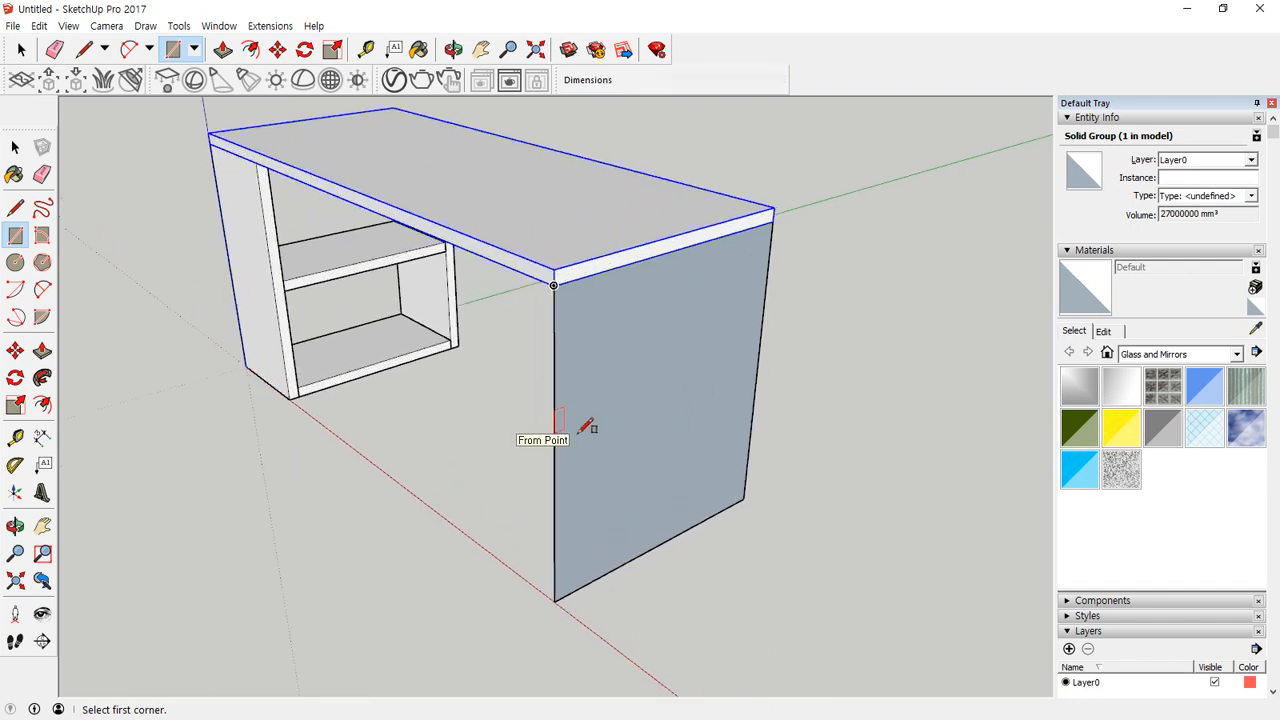
Step: Offset the outline of the vertical leg face 30 mm inward
middle_click_drag(584, 428, 661, 597)
key("space")
double_click(614, 441)
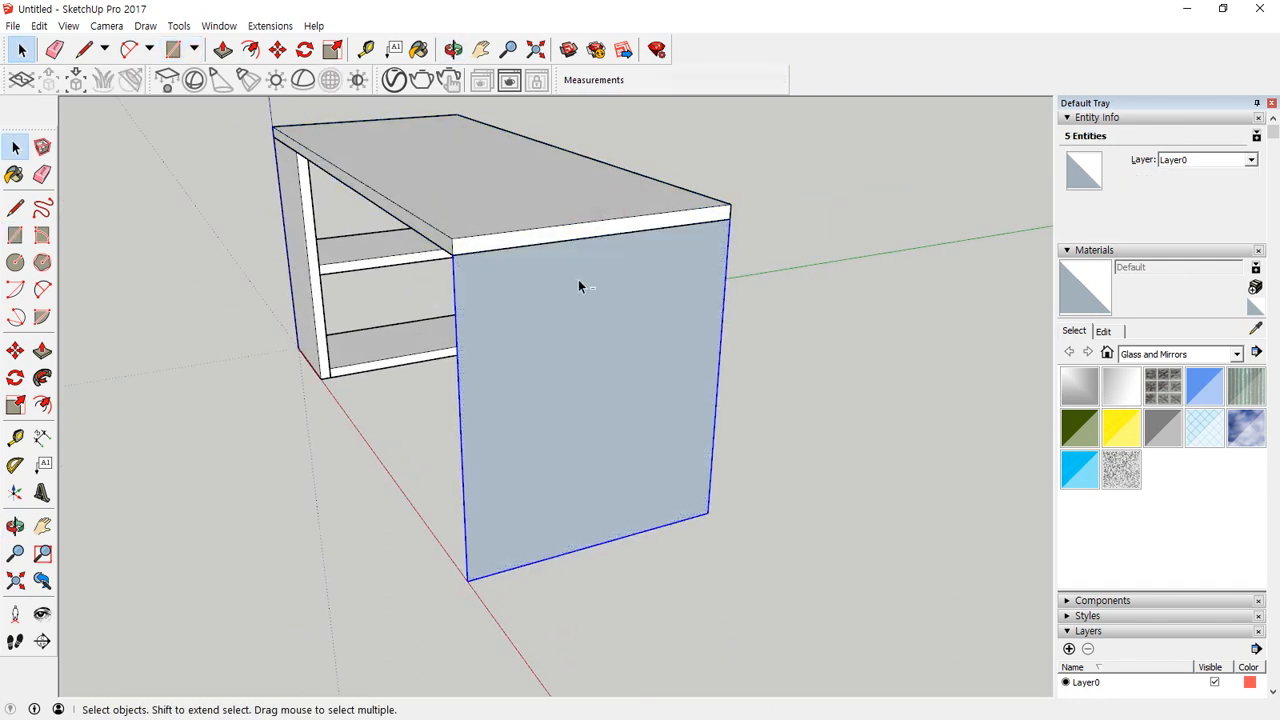
mouse_move(457, 290)
left_mouse_down()
mouse_move(463, 545)
mouse_move(612, 570)
mouse_move(728, 535)
mouse_move(711, 295)
left_mouse_up()
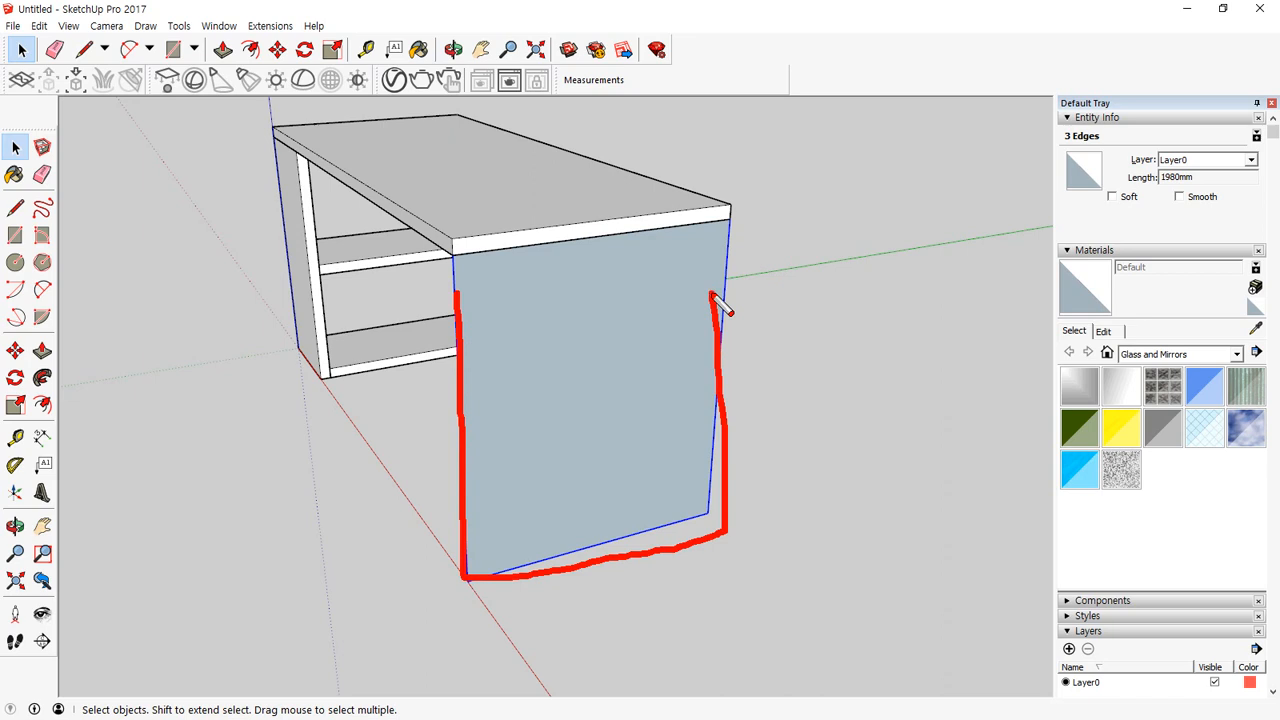
key("Escape")
left_click(803, 367)
key("f")
left_click(667, 315)
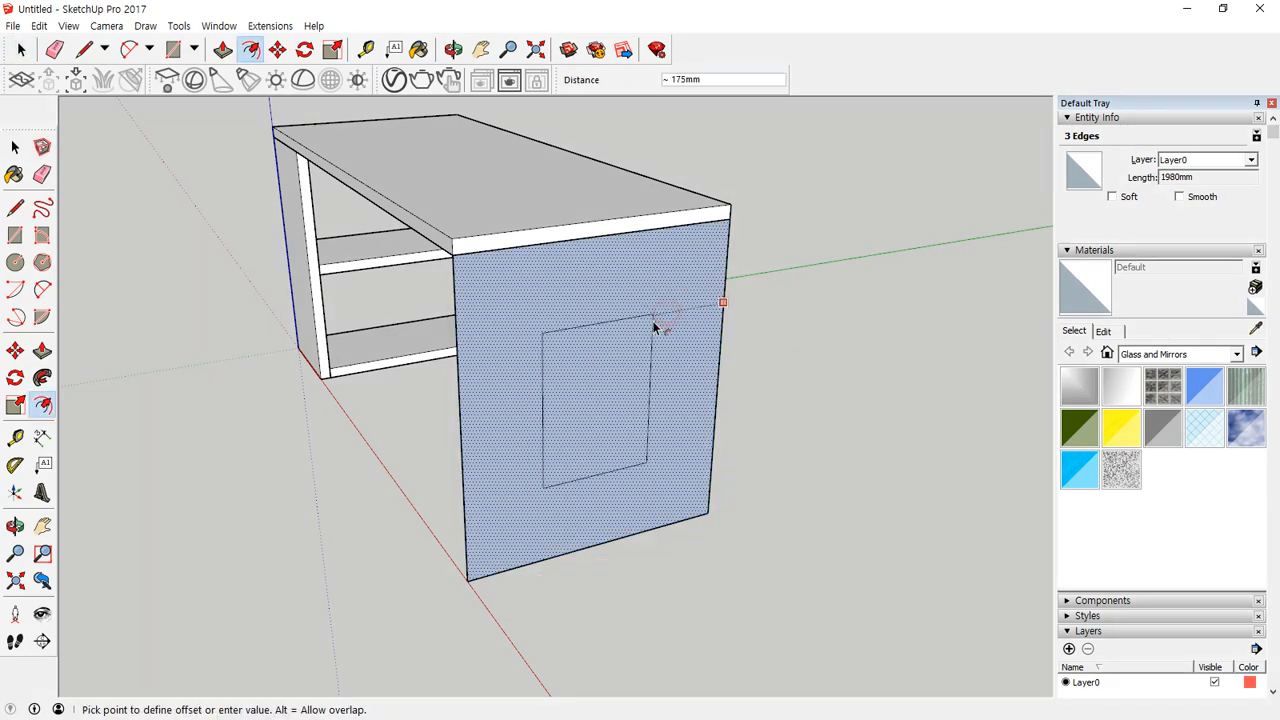
key("Return")
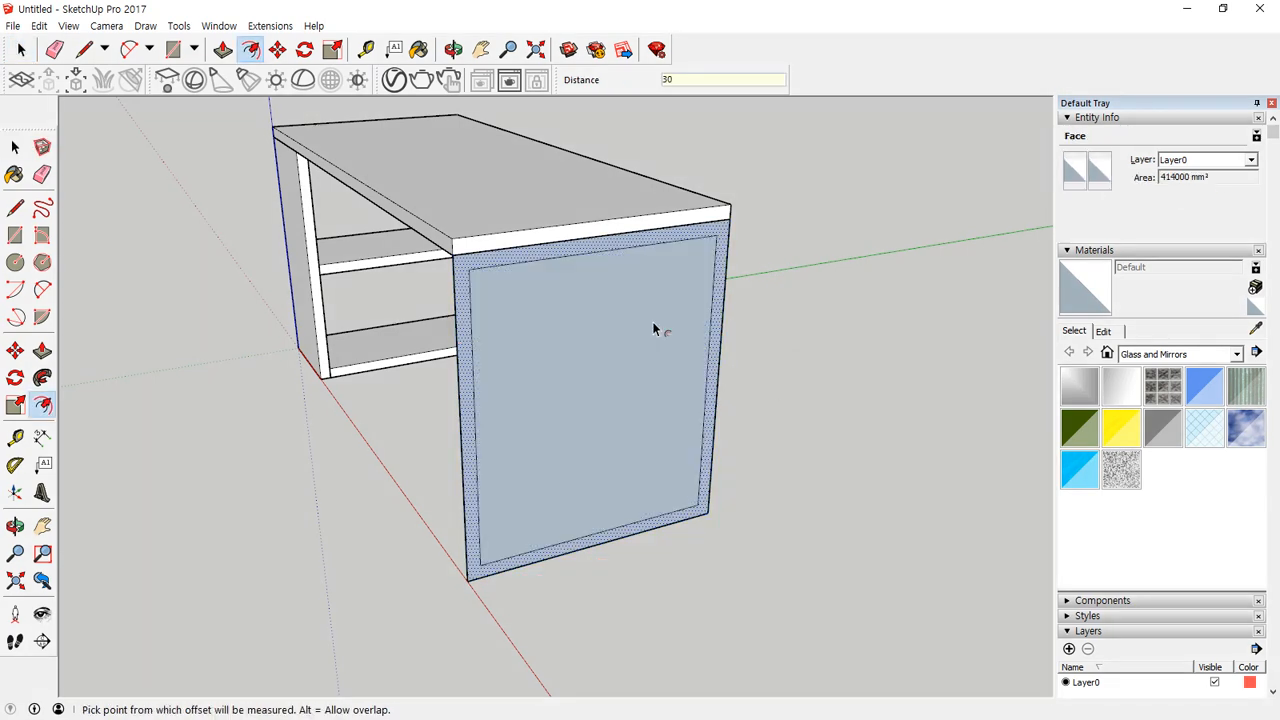
Step: Delete the leg's inner face and extrude the remaining border inward under the desktop to form a rectangular frame leg
key("space")
key("Delete")
middle_click_drag(539, 485, 506, 441)
key("p")
left_click_drag(543, 517, 500, 500)
key("space")
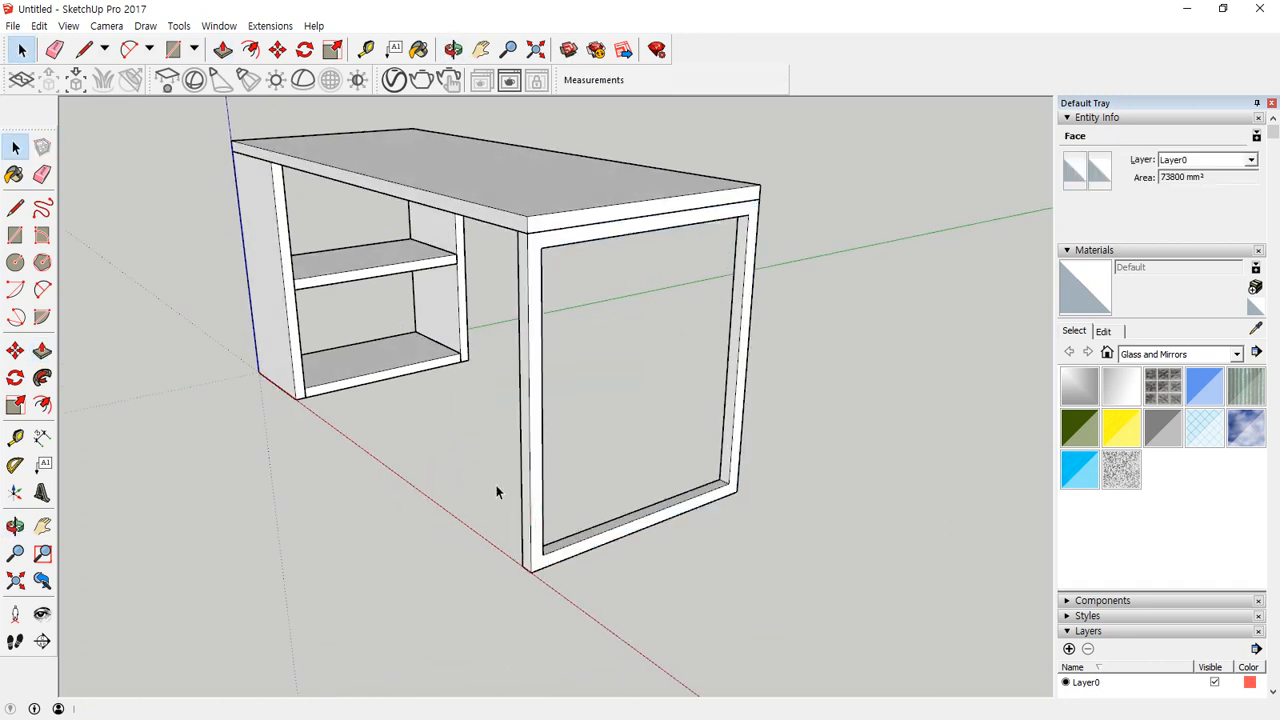
Step: Select all connected geometry of the frame leg and make it a group
left_click(523, 484)
triple_click(524, 484)
right_click(526, 485)
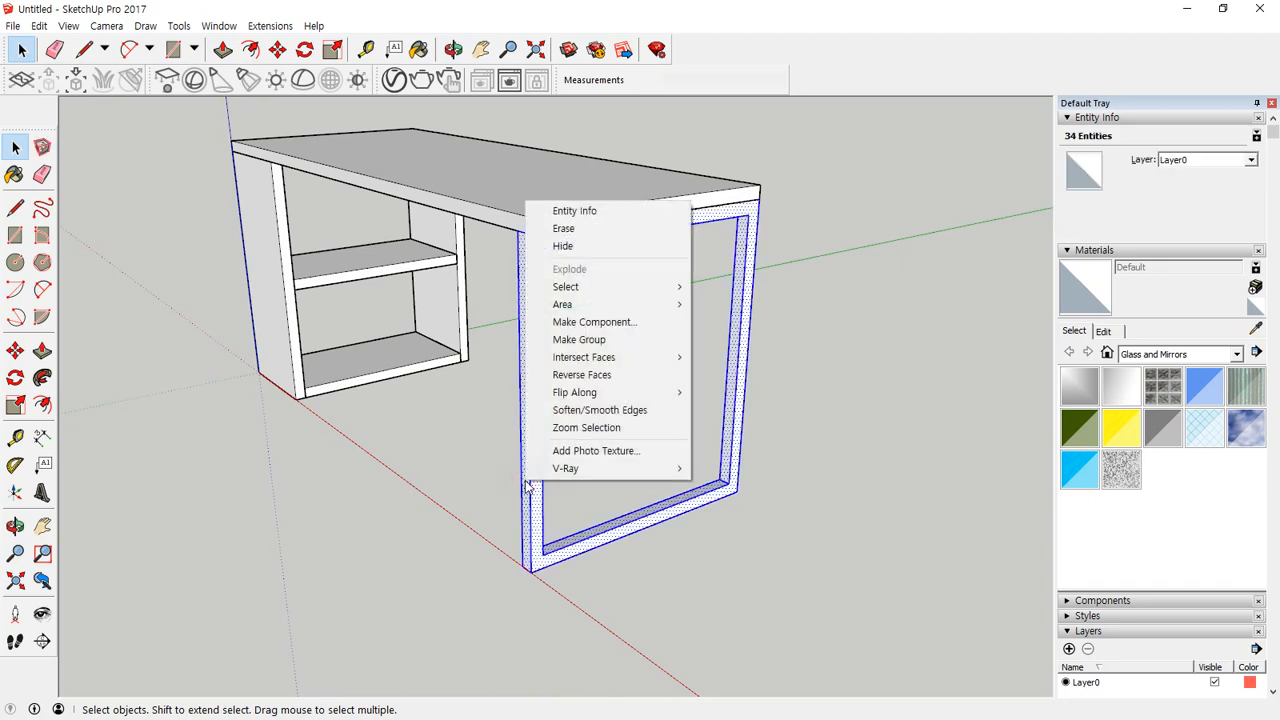
left_click(579, 339)
Step: Dimension the depth of the cabinet's side panel along its bottom edge on the red axis, placing the dimension outside the cabinet
scroll(506, 349, "up", 3)
middle_click_drag(506, 349, 894, 269)
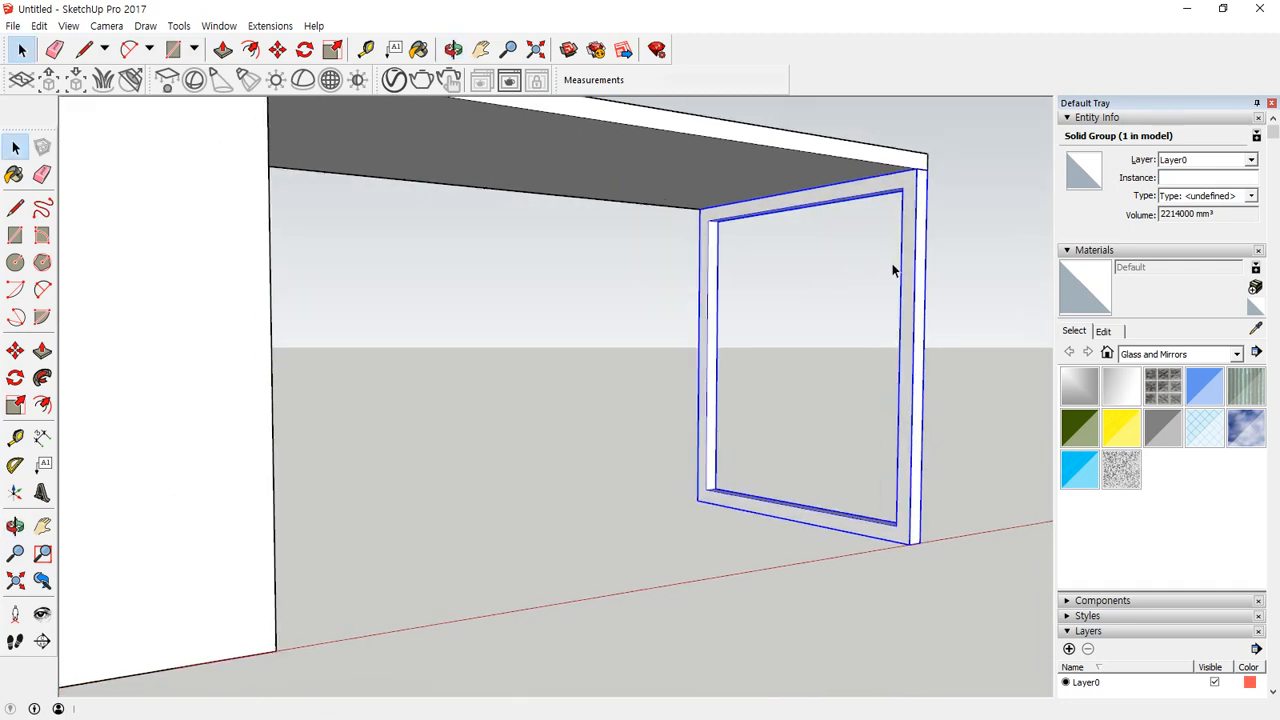
scroll(822, 207, "up", 3)
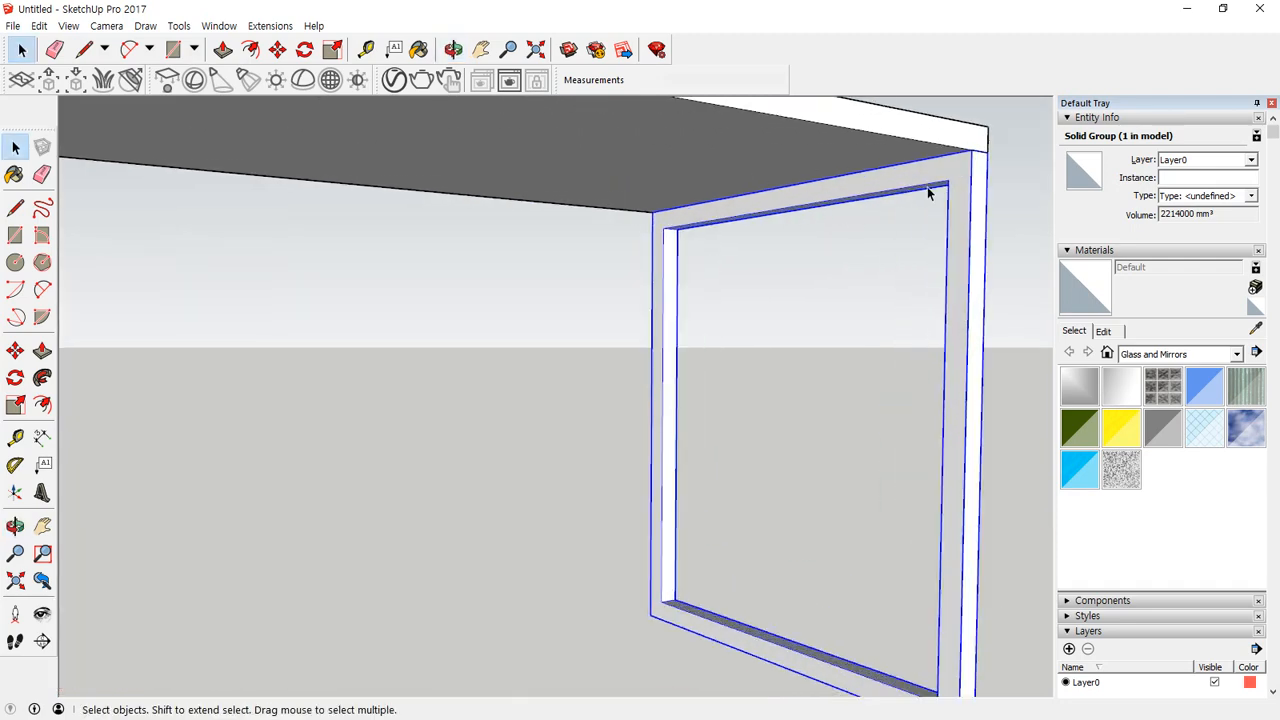
scroll(894, 243, "down", 5)
middle_click_drag(860, 263, 696, 386)
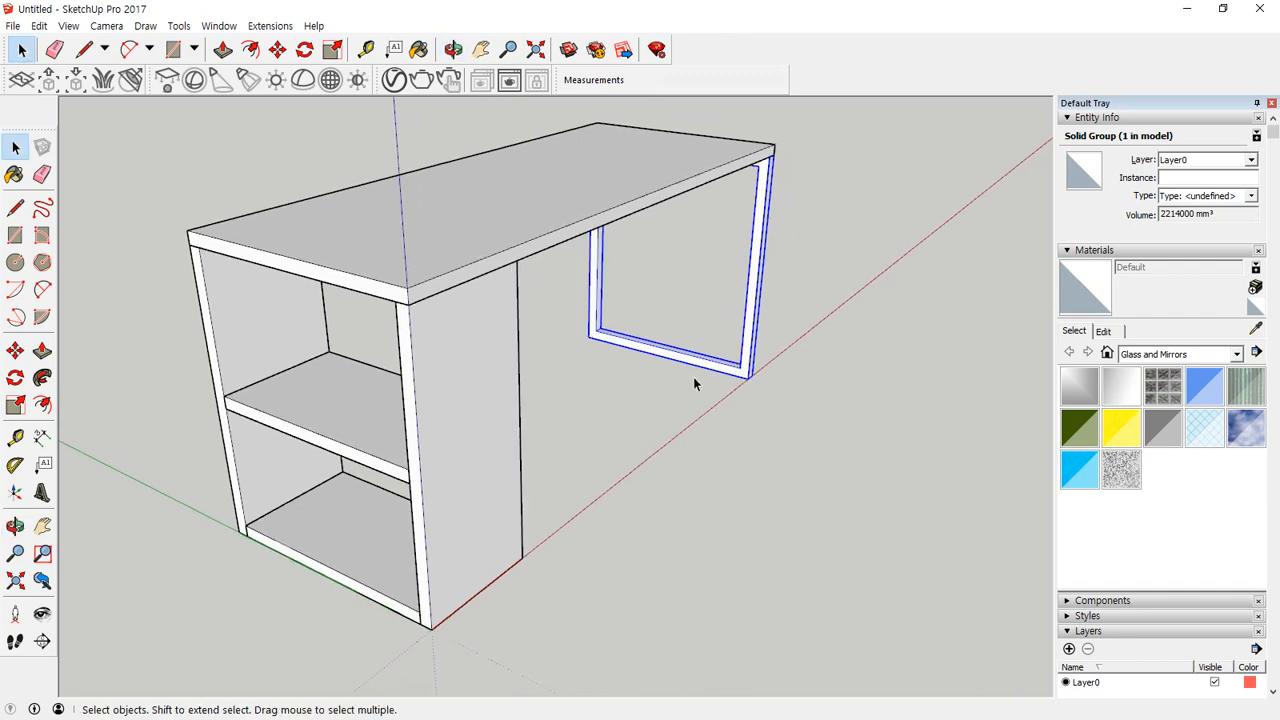
left_click(139, 194)
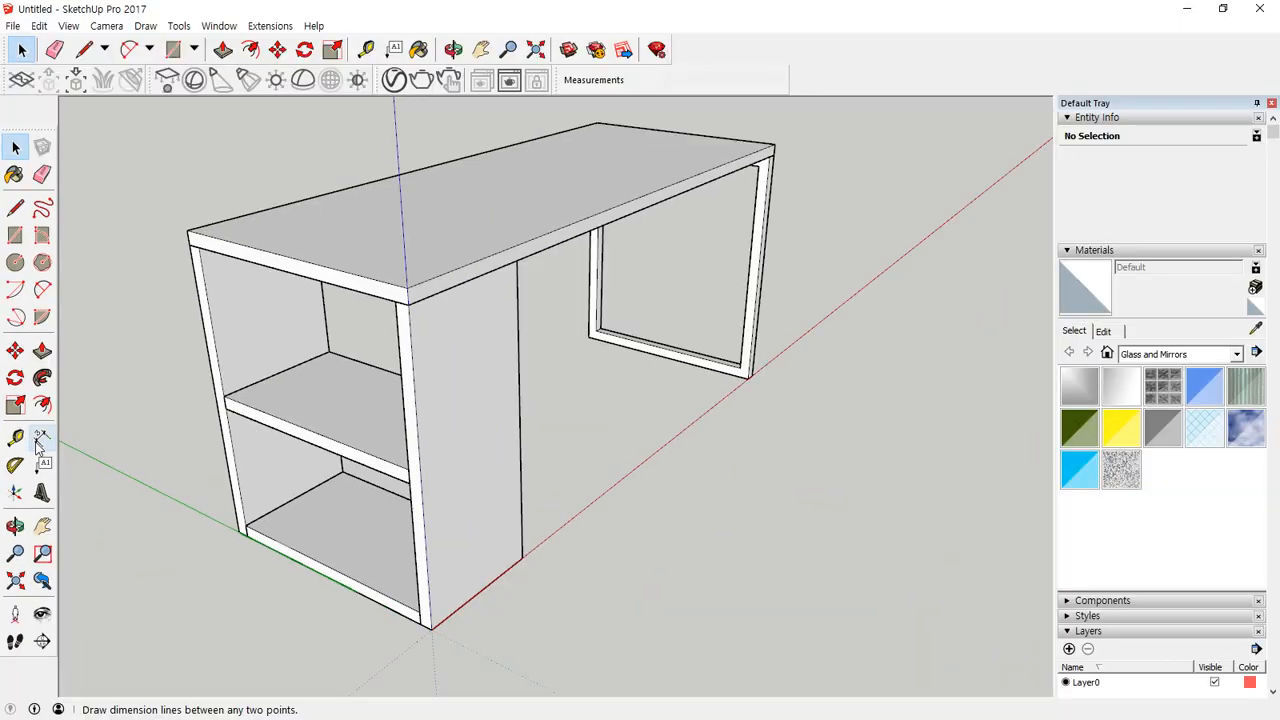
left_click(41, 438)
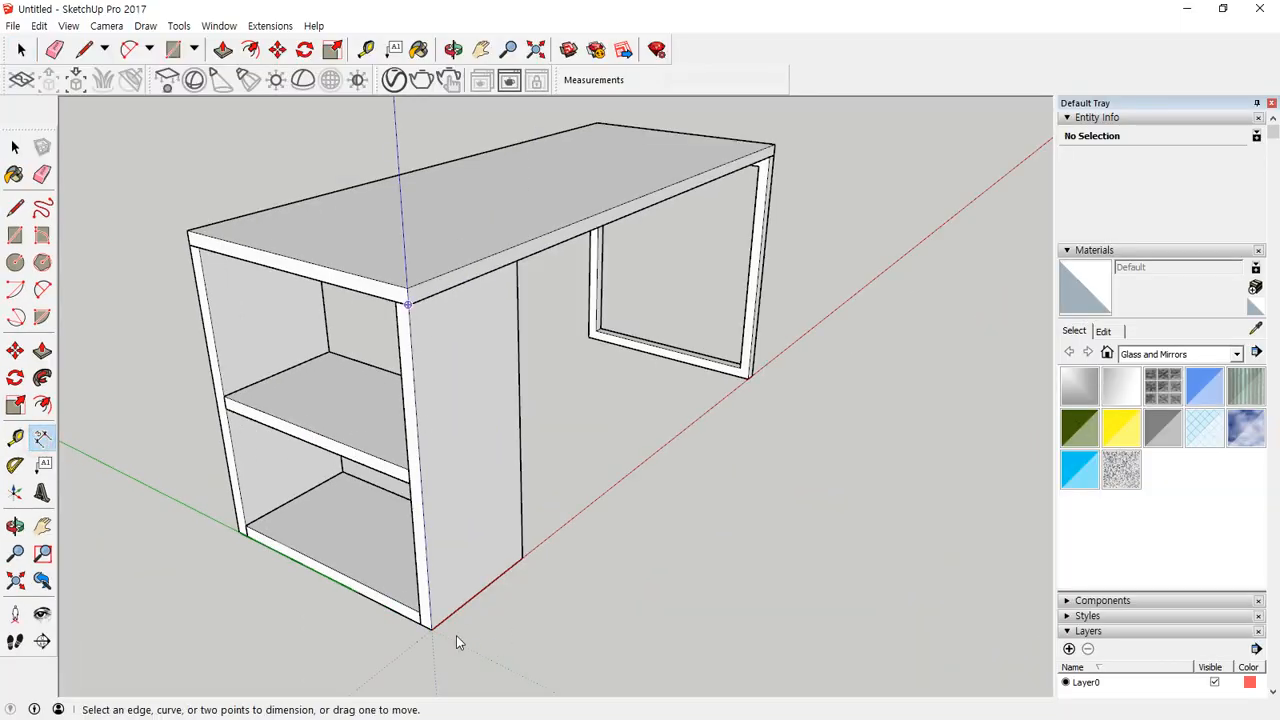
left_click(431, 630)
left_click(522, 559)
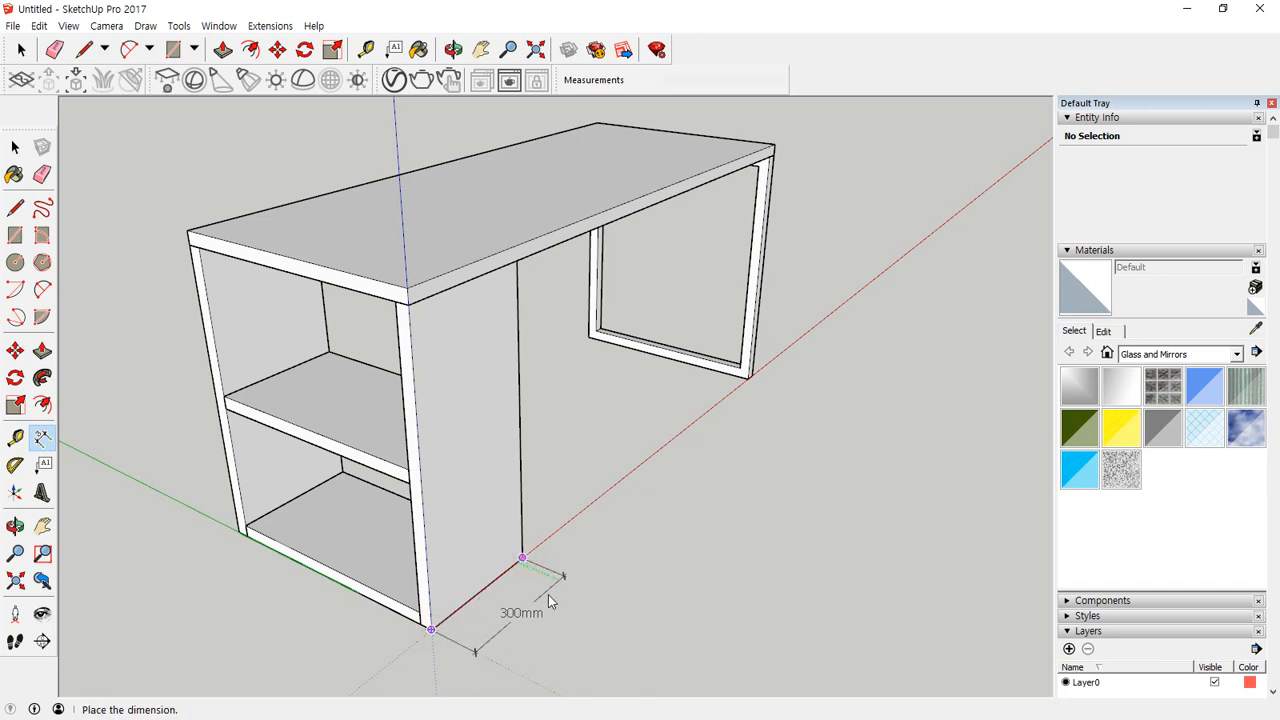
left_click(578, 601)
Step: Dimension the thickness of the side panel at the origin along its bottom front edge
left_click(431, 630)
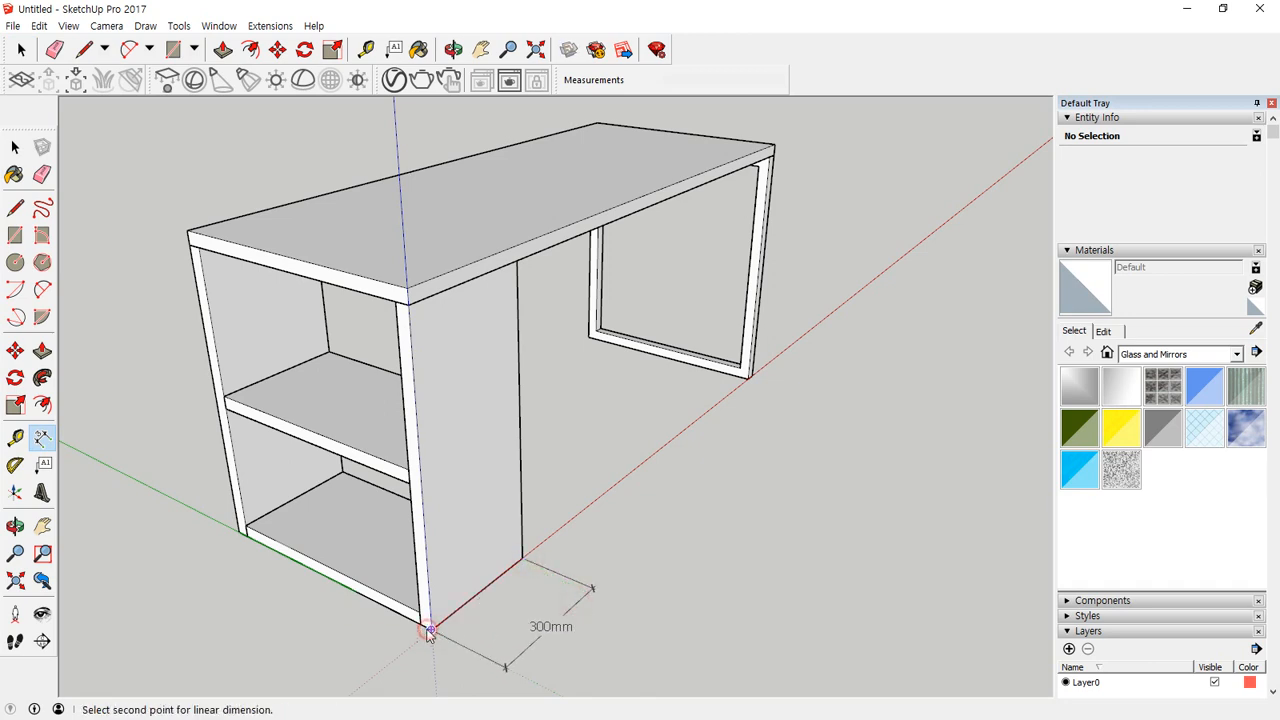
left_click(420, 626)
left_click(356, 663)
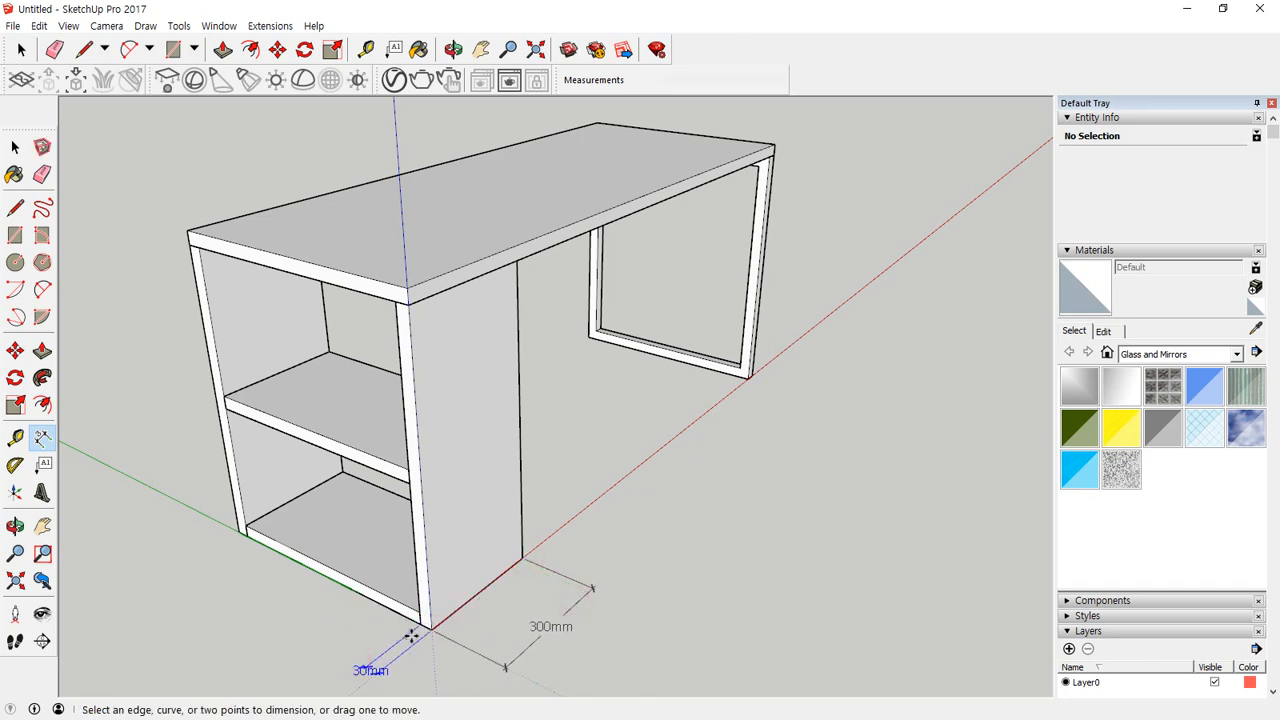
left_click(418, 627)
key("Escape")
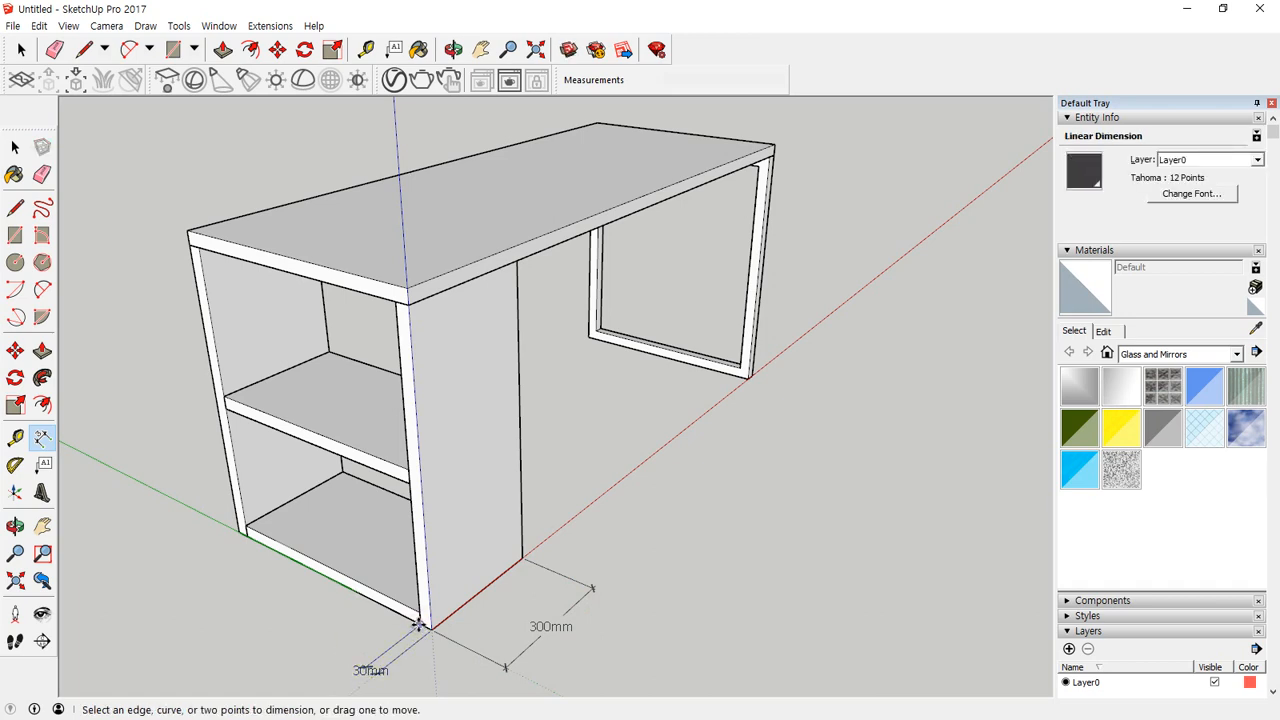
Step: Dimension the bottom board's width between the side panels and the far side panel's thickness, aligned in front of the cabinet
left_click(420, 625)
left_click(246, 537)
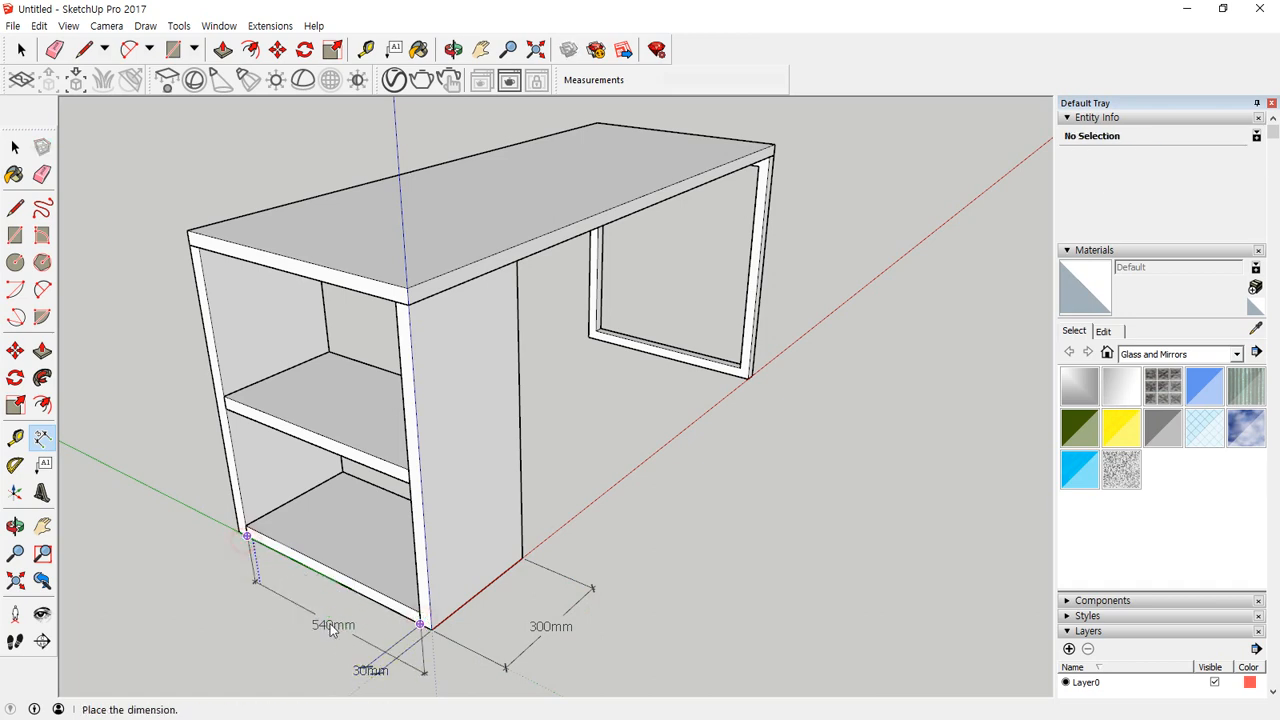
left_click(216, 580)
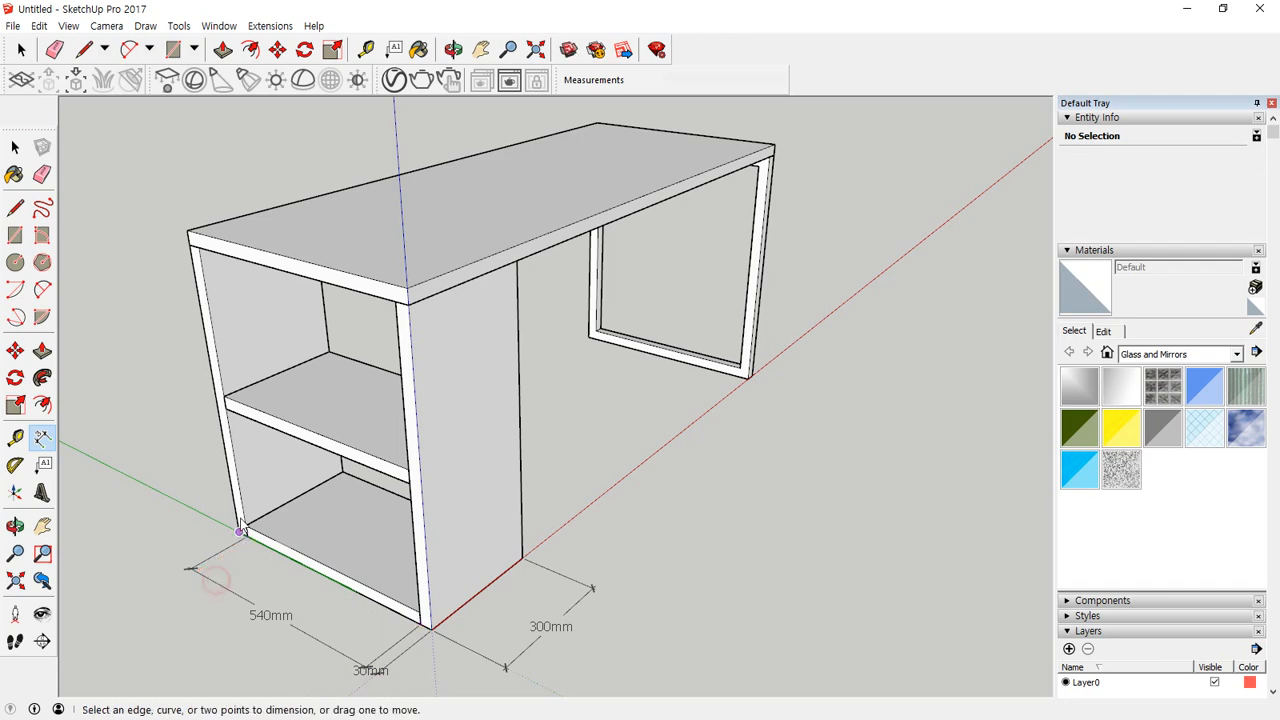
left_click(245, 537)
left_click(245, 527)
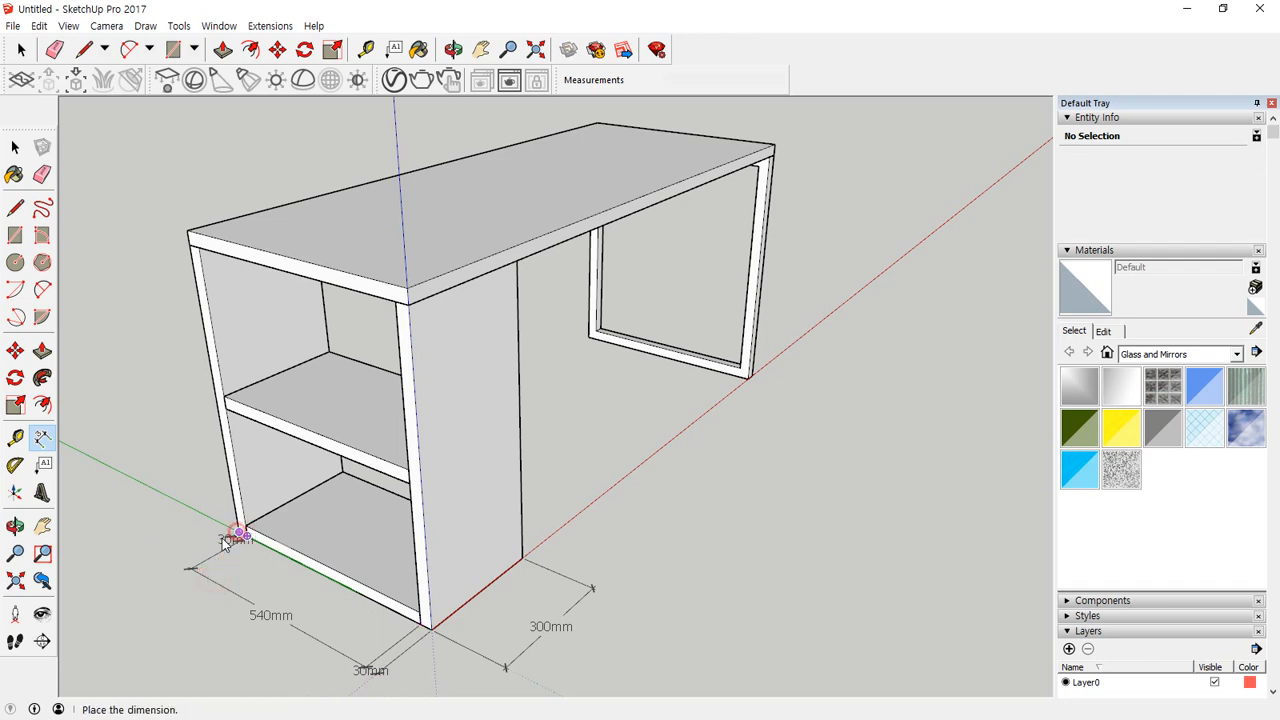
left_click(188, 567)
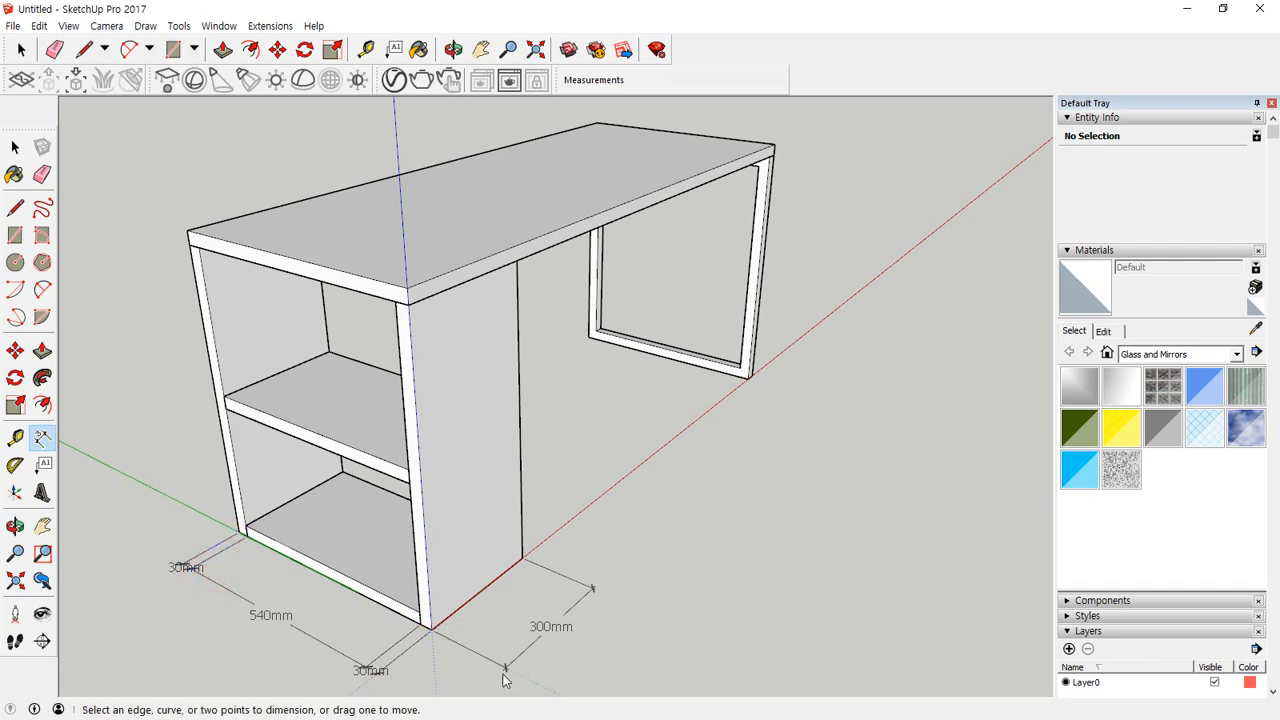
Step: Dimension the desktop's length along its upper long edge, placing the dimension out to the side of the desk
left_click(408, 290)
left_click(773, 145)
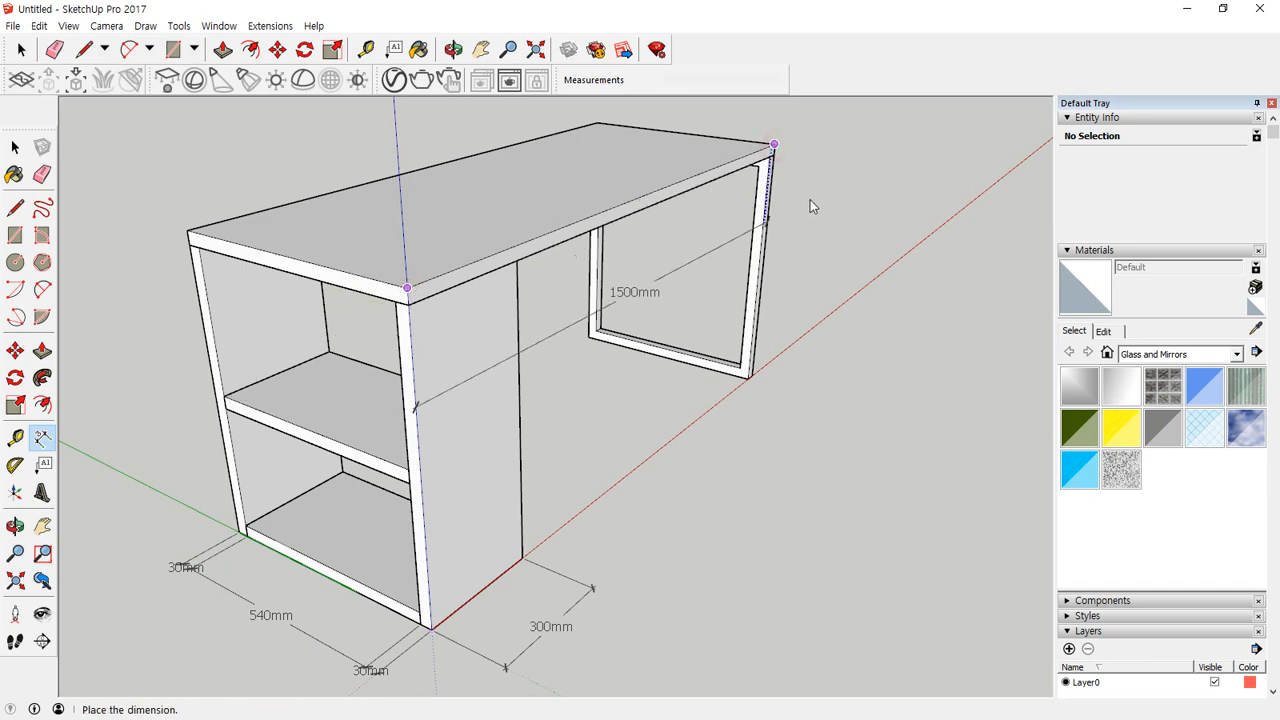
left_click(858, 170)
middle_click_drag(516, 258, 576, 378)
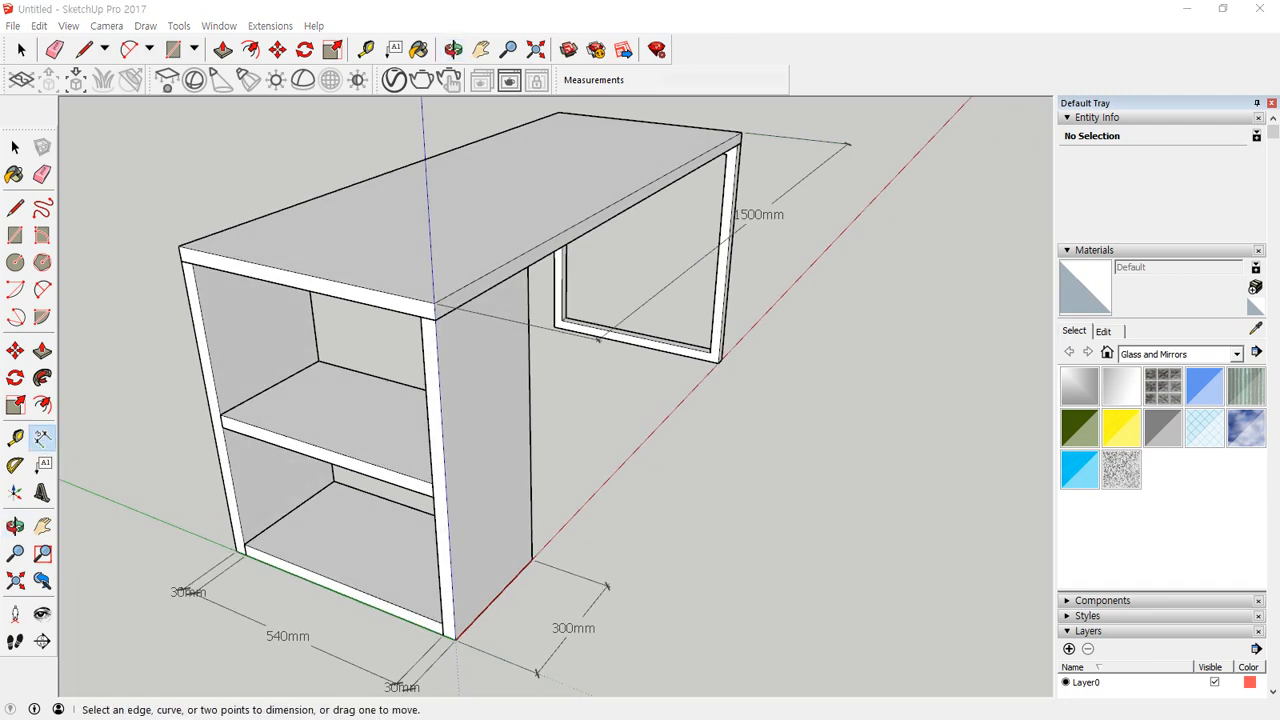
Step: Attach a leader text to the desktop's top face reading "MDF / 우드필름 마감", placing the label above the desk
left_click_drag(0, 146, 186, 146)
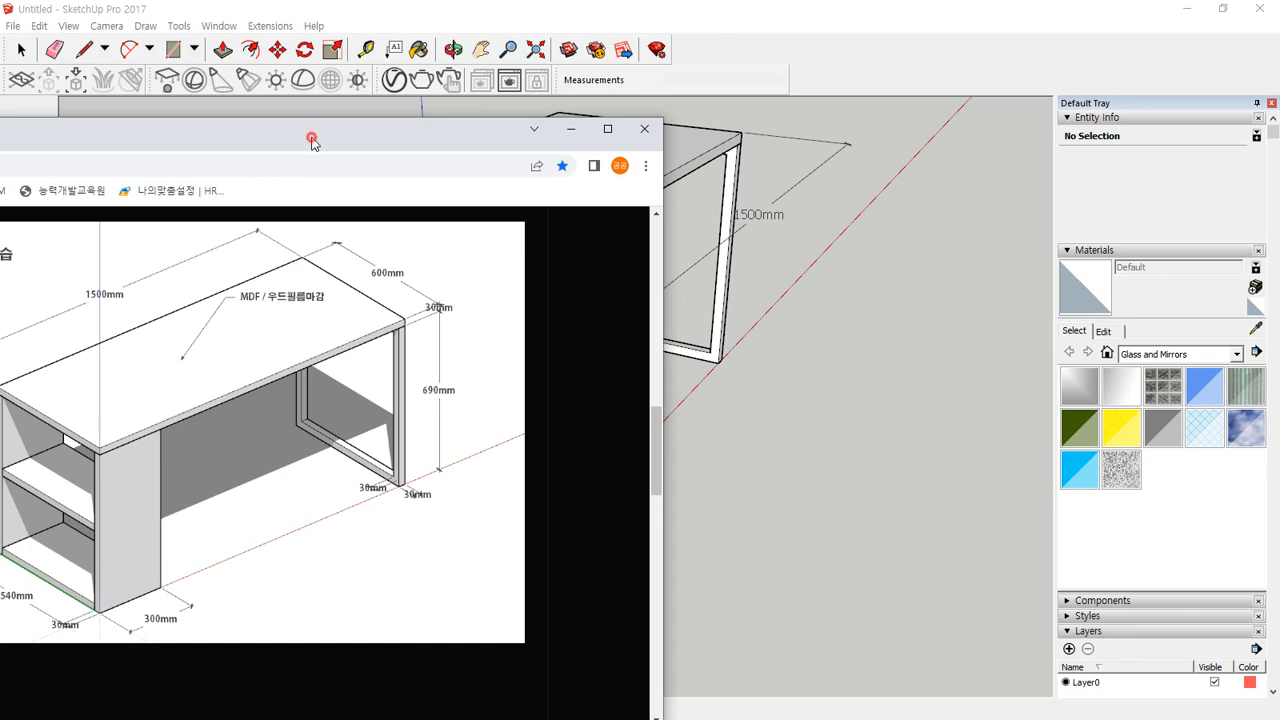
mouse_move(308, 133)
left_mouse_down()
mouse_move(72, 186)
mouse_move(279, 138)
mouse_move(0, 170)
left_mouse_up()
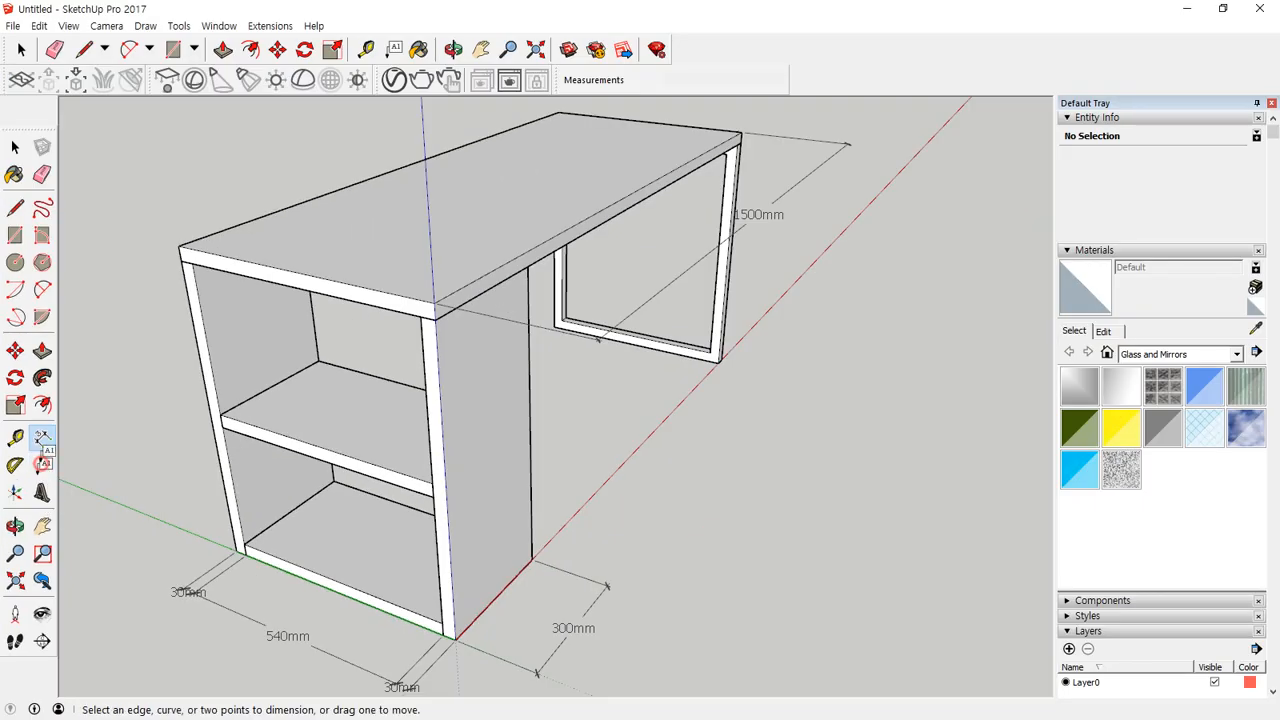
left_click(42, 463)
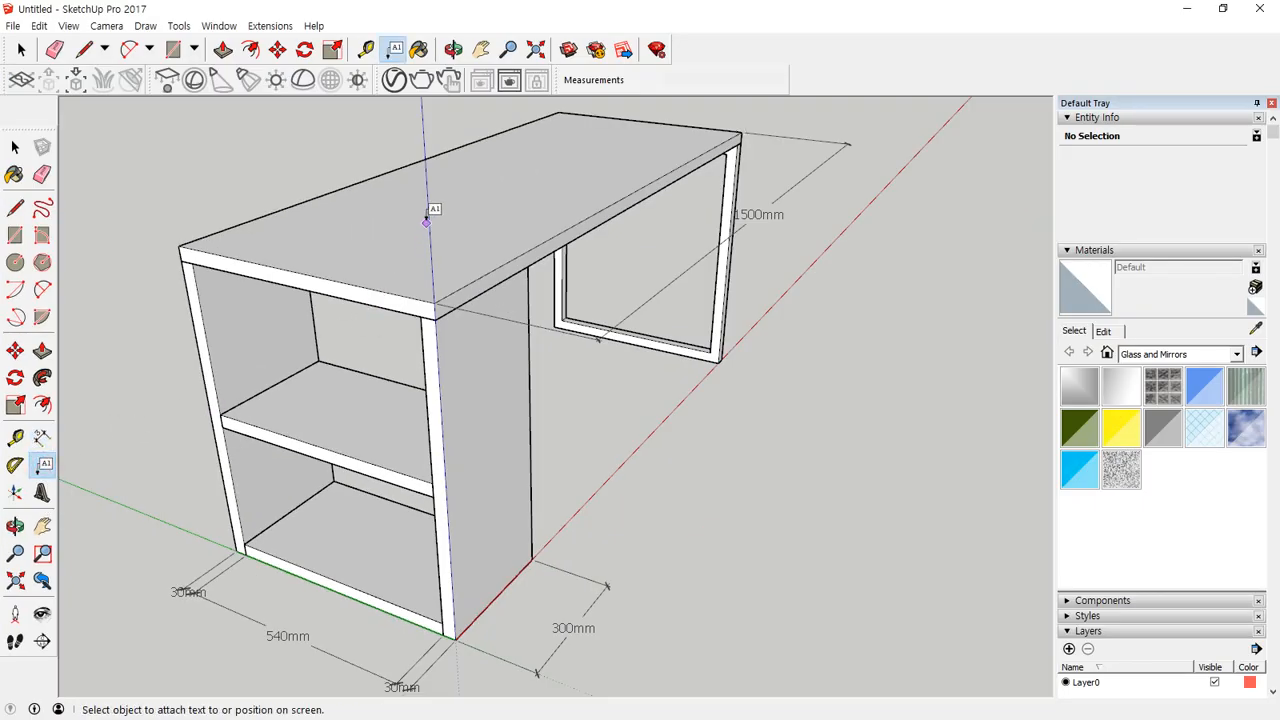
left_click(440, 209)
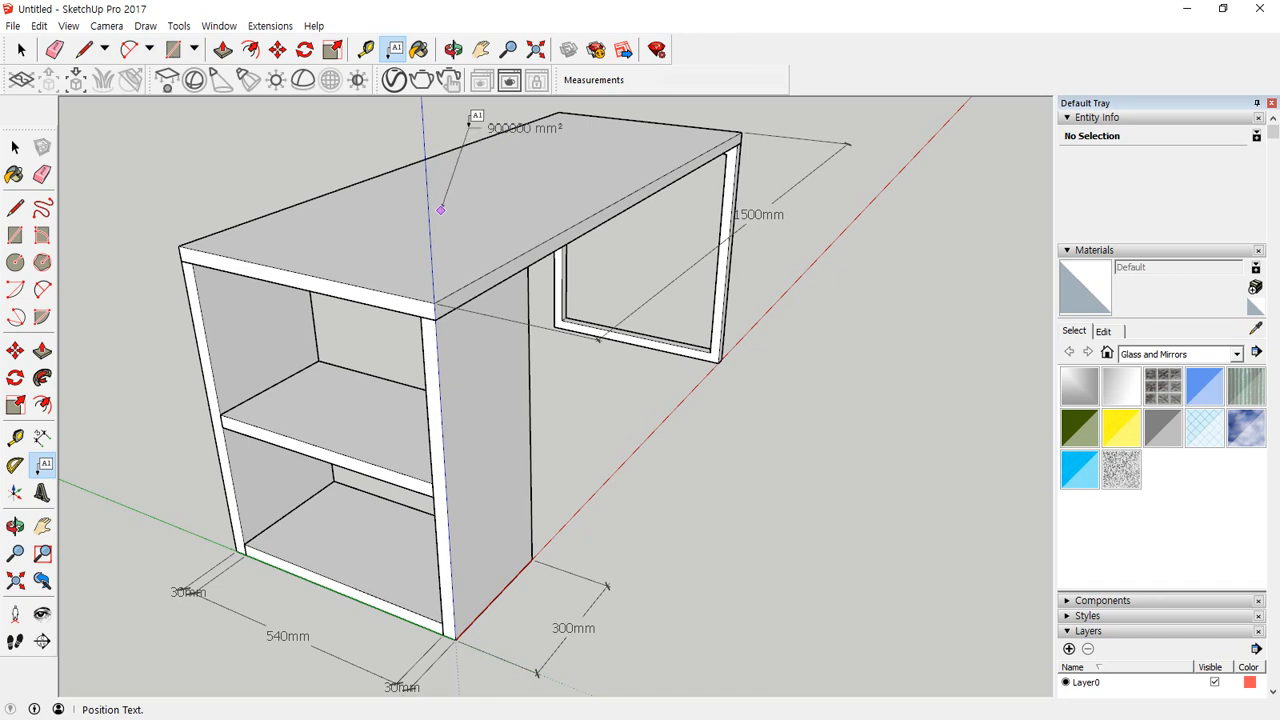
left_click(466, 112)
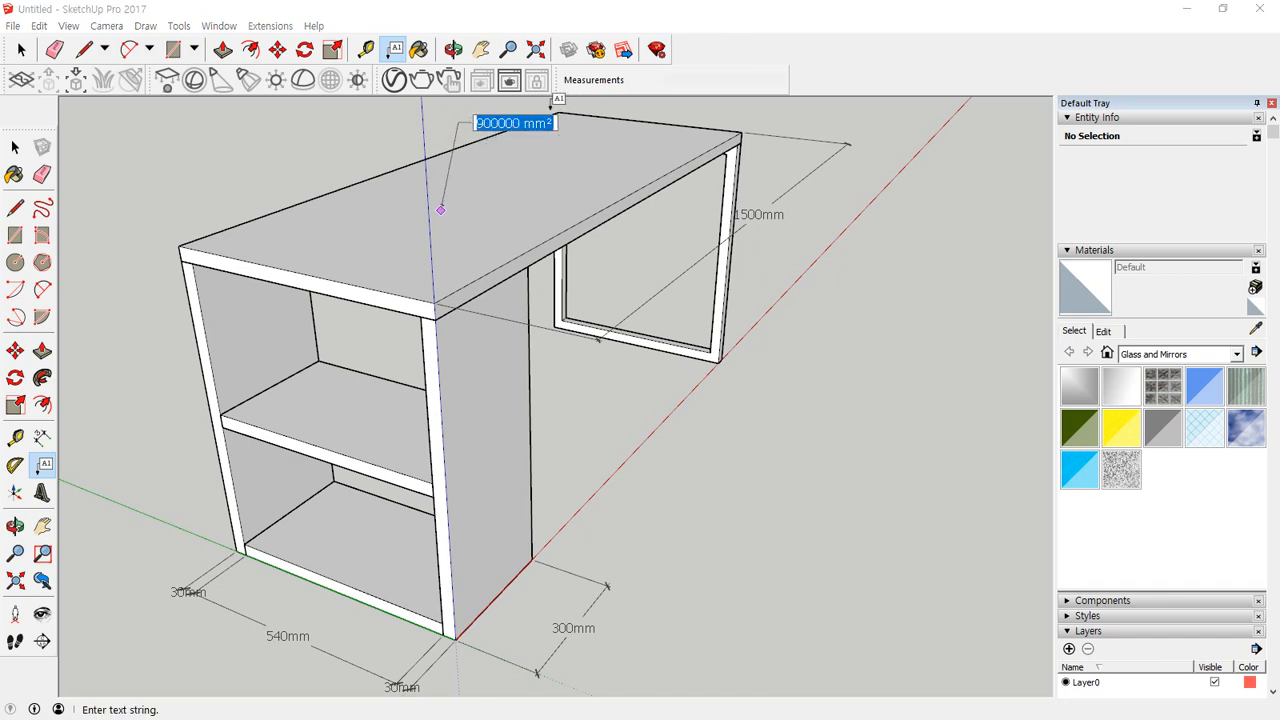
type("MDF /")
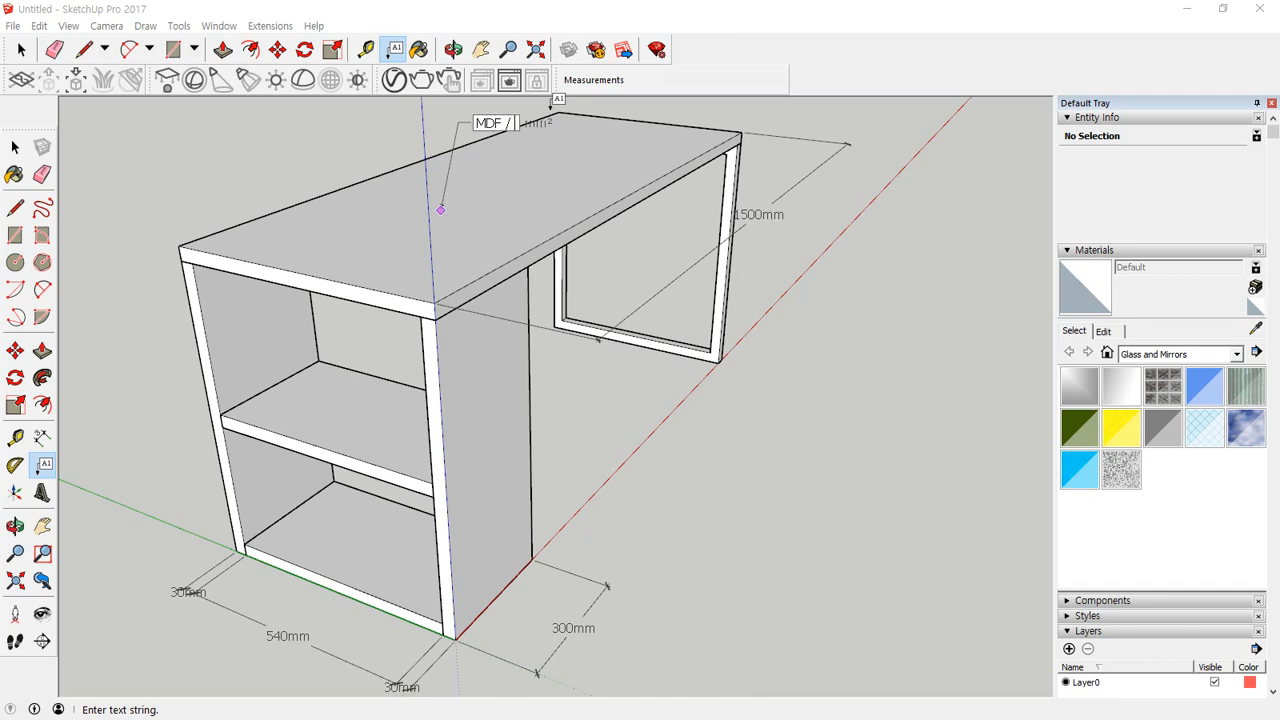
type(" 우드필름 마")
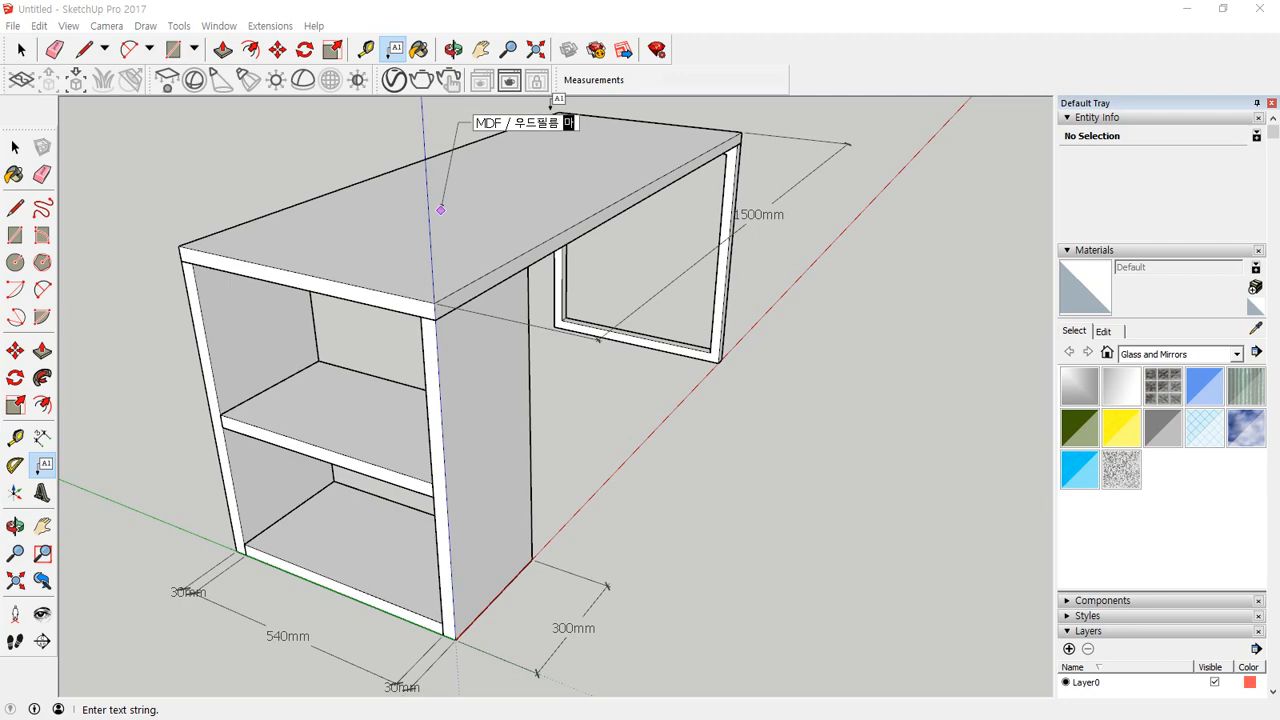
type("감")
left_click(15, 147)
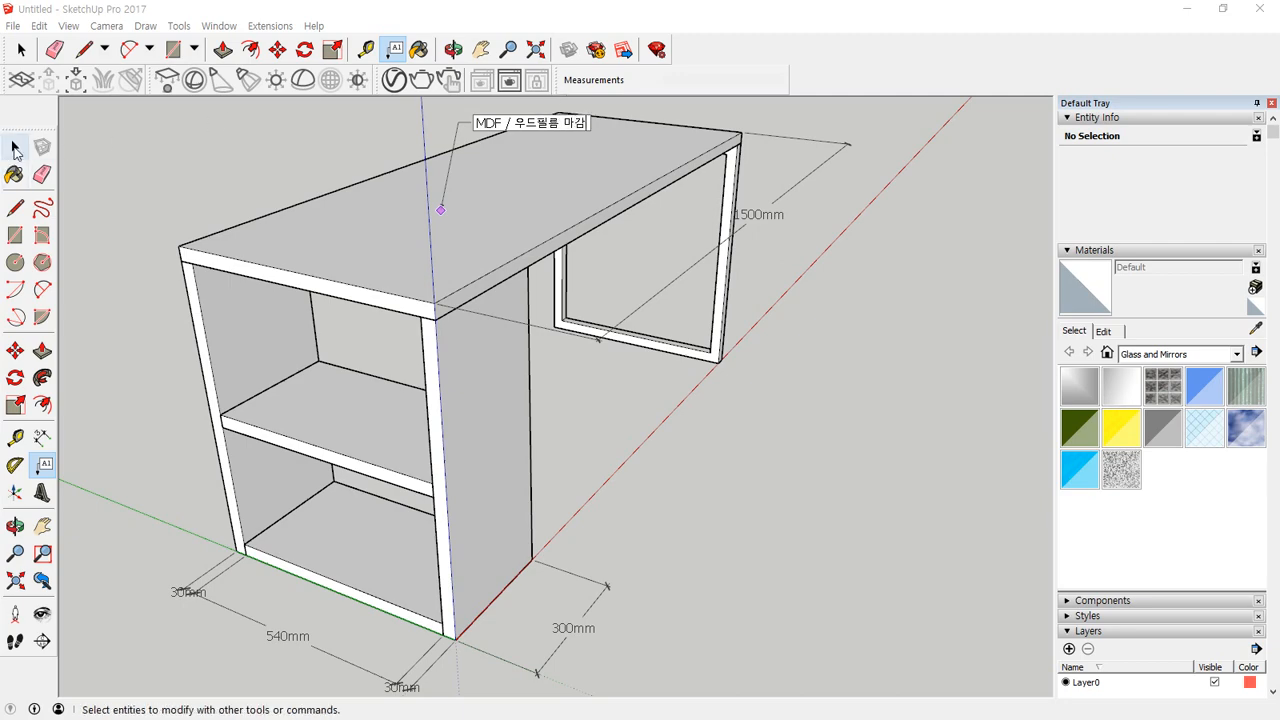
Step: Examine the finish label and its leader on the desktop from several viewing angles
middle_click_drag(768, 300, 780, 294)
middle_click_drag(780, 367, 852, 665, "shift")
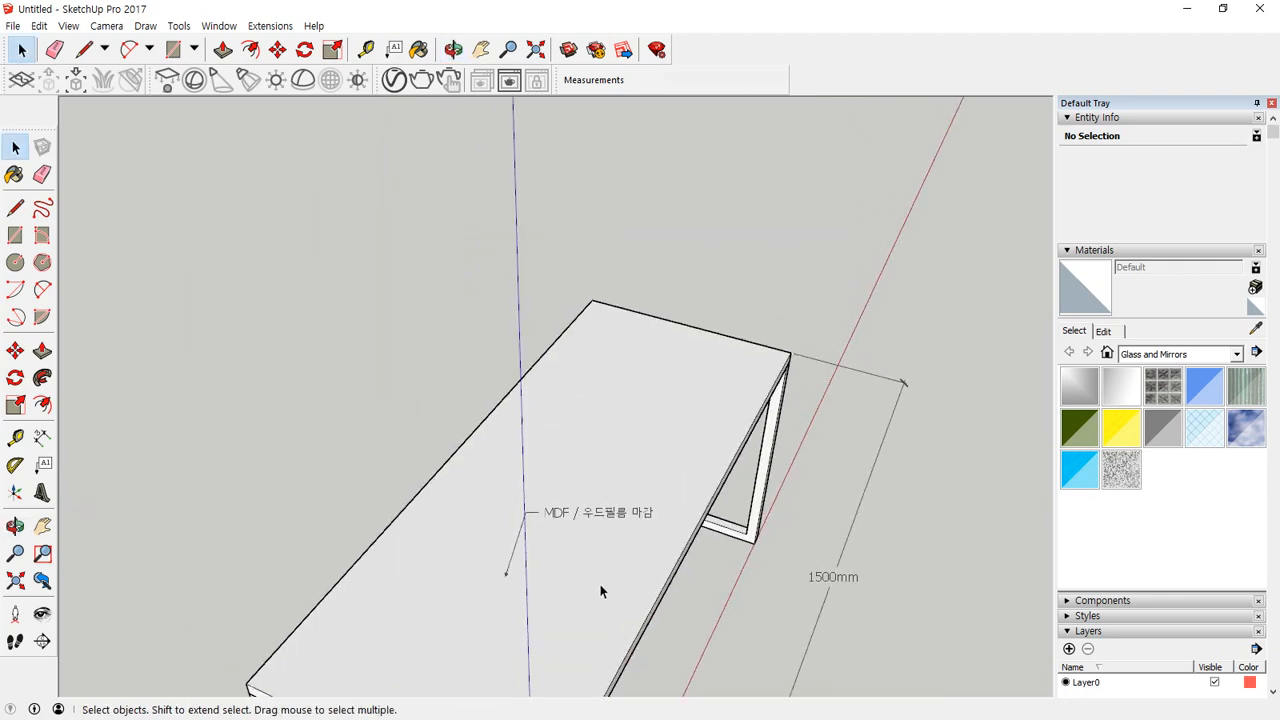
middle_click_drag(600, 584, 505, 328)
scroll(535, 455, "up", 4)
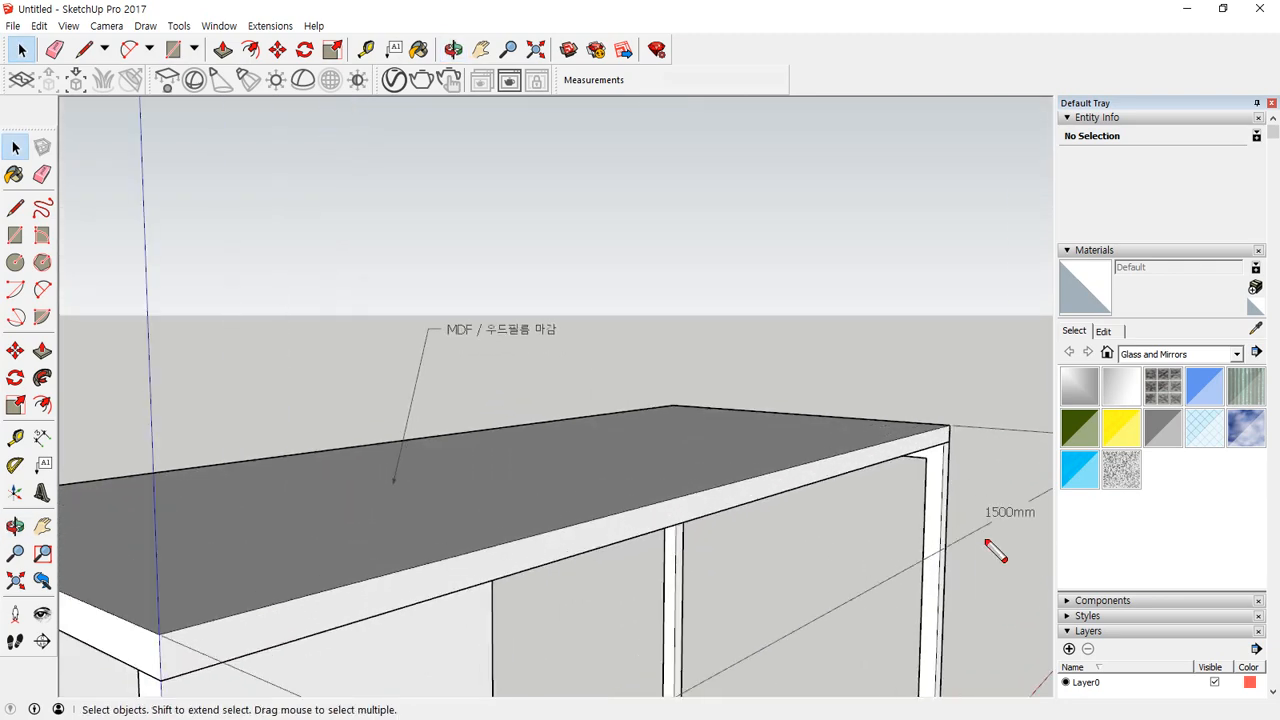
mouse_move(985, 541)
left_mouse_down()
mouse_move(968, 538)
mouse_move(1046, 540)
mouse_move(1046, 522)
left_mouse_up()
mouse_move(540, 351)
left_mouse_down()
mouse_move(404, 346)
mouse_move(594, 329)
mouse_move(591, 374)
left_mouse_up()
key("Escape")
mouse_move(606, 409)
middle_mouse_down()
mouse_move(623, 421)
mouse_move(500, 429)
mouse_move(646, 446)
mouse_move(486, 437)
mouse_move(526, 417)
mouse_move(429, 420)
mouse_move(481, 410)
mouse_move(565, 418)
mouse_move(346, 429)
mouse_move(435, 439)
mouse_move(482, 474)
mouse_move(583, 503)
middle_mouse_up()
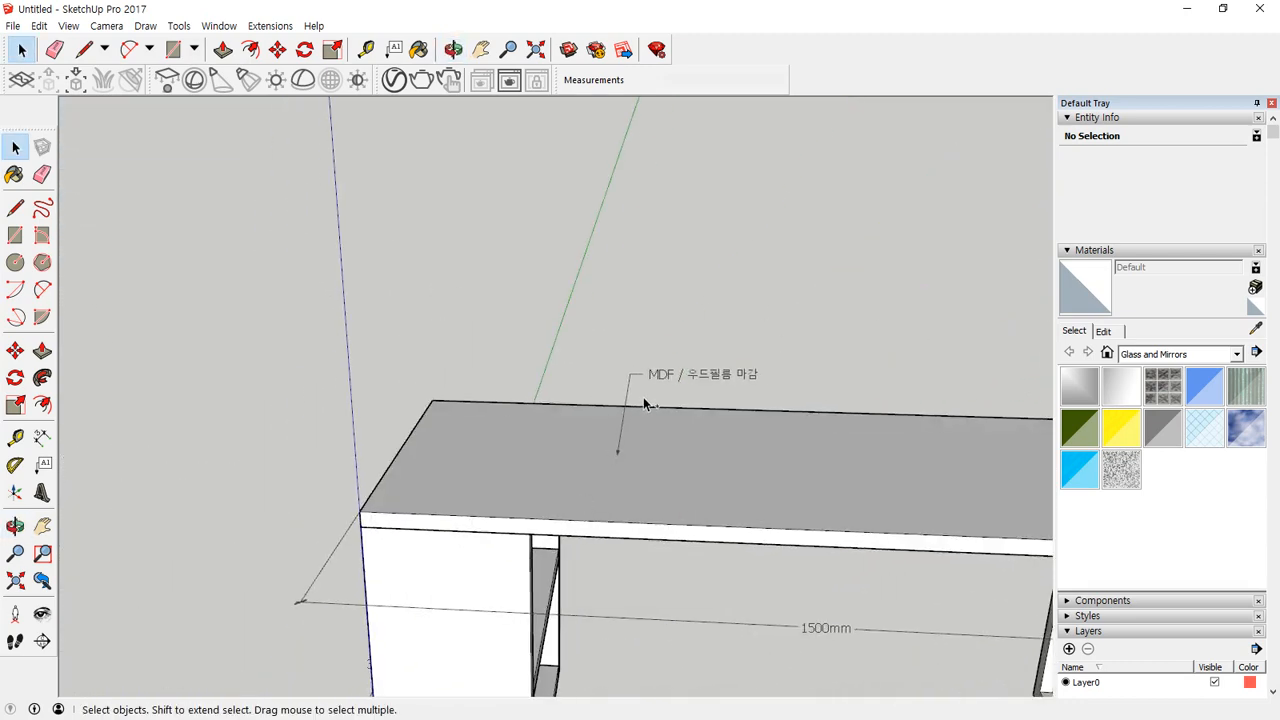
scroll(318, 508, "down", 2)
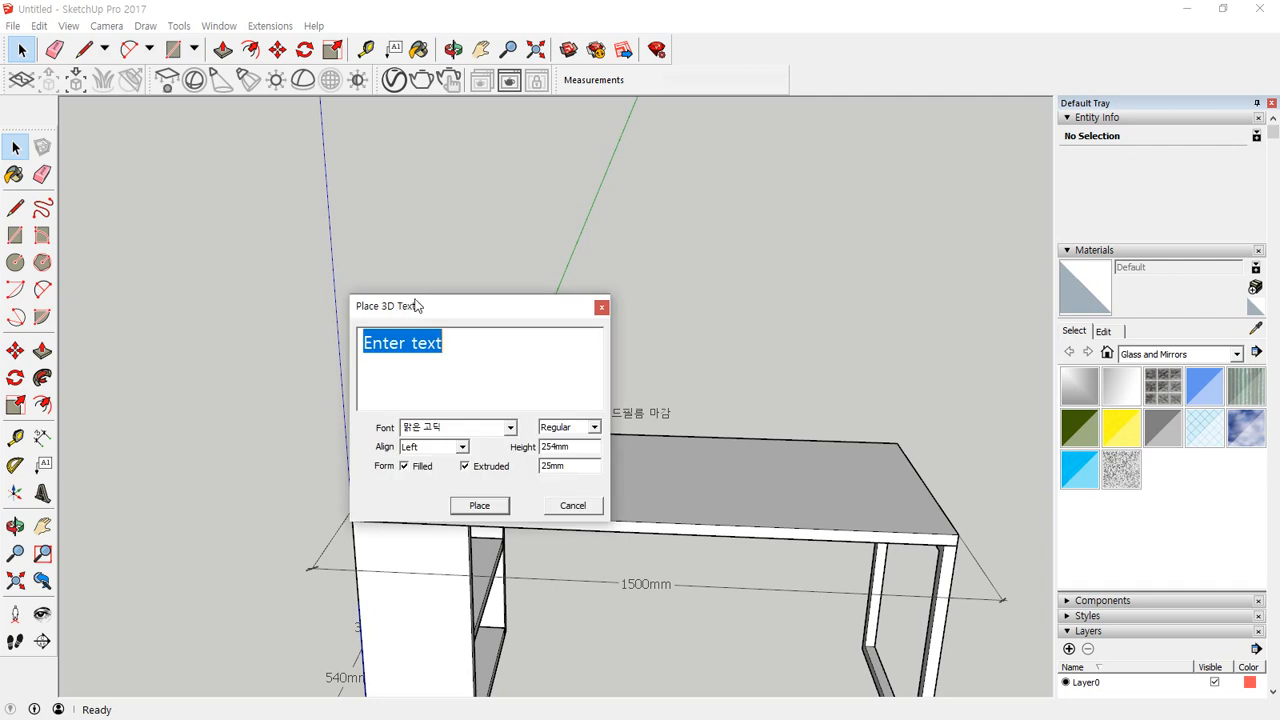
Step: Create the 3D text "SketchUP" and place it upright on the outer face of the cabinet's side panel
left_click_drag(417, 306, 340, 340)
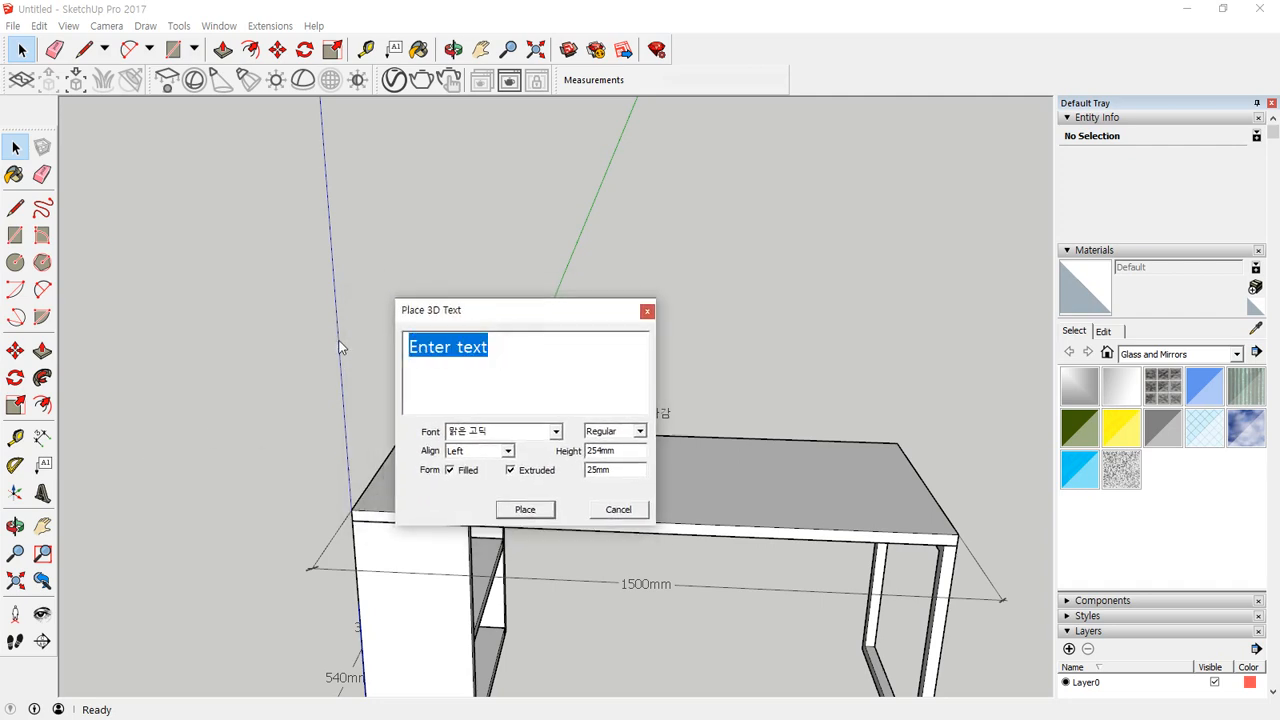
type("SketchUP")
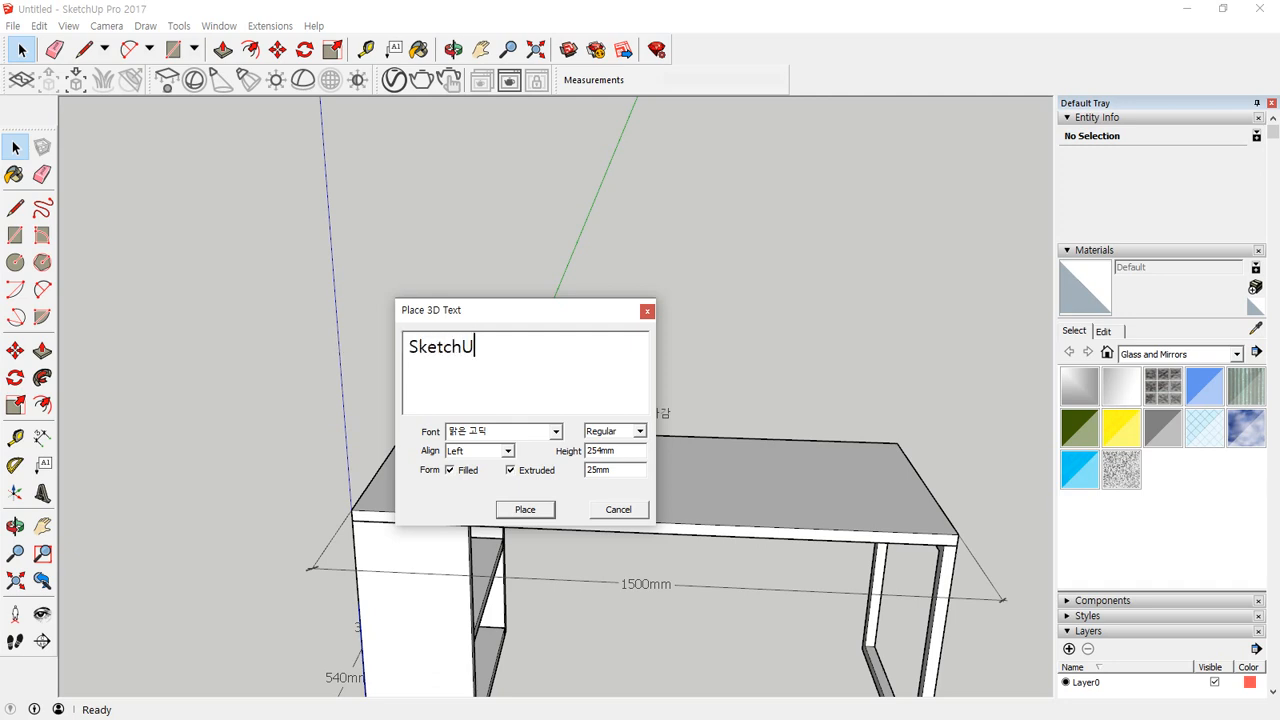
left_click(521, 510)
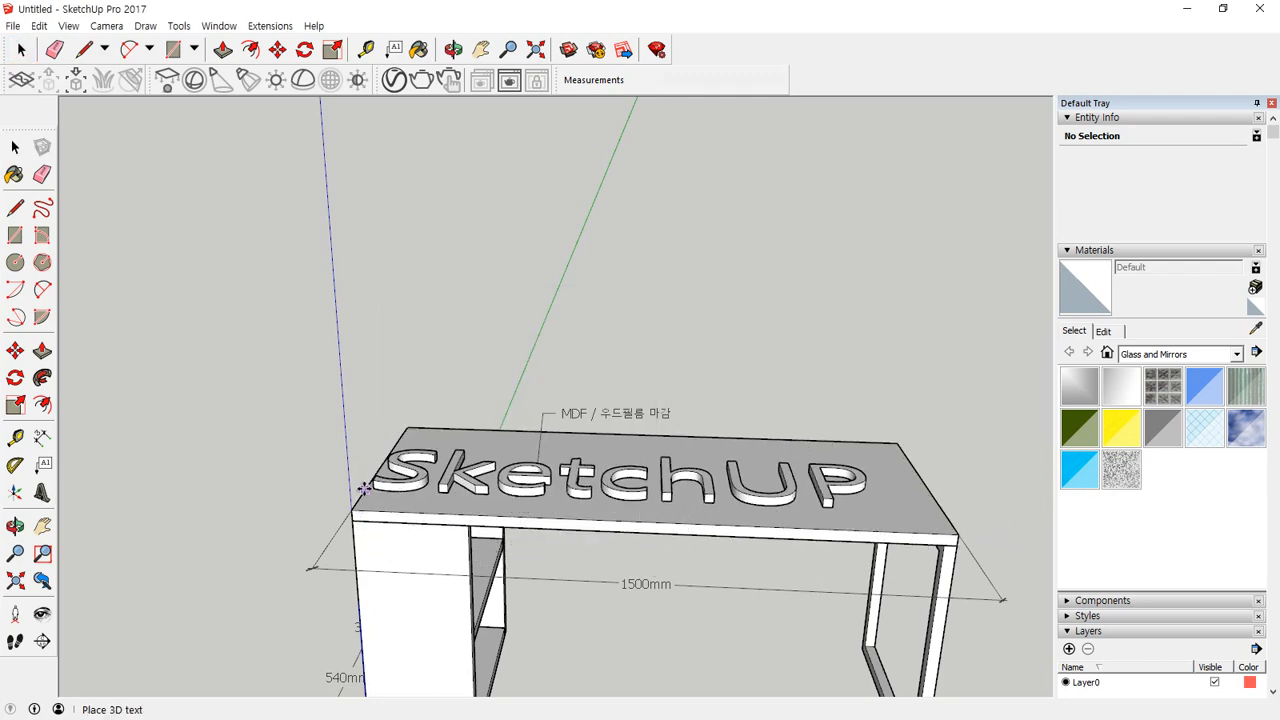
middle_click_drag(958, 534, 571, 491)
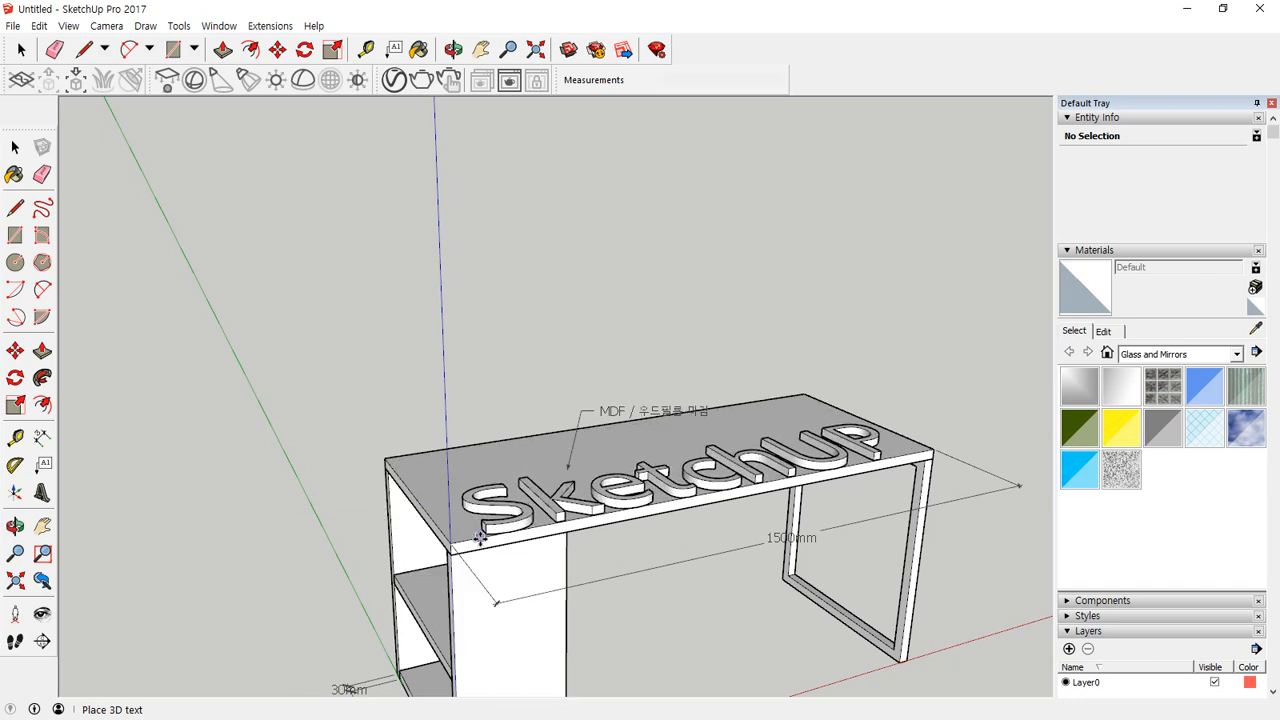
left_click(472, 590)
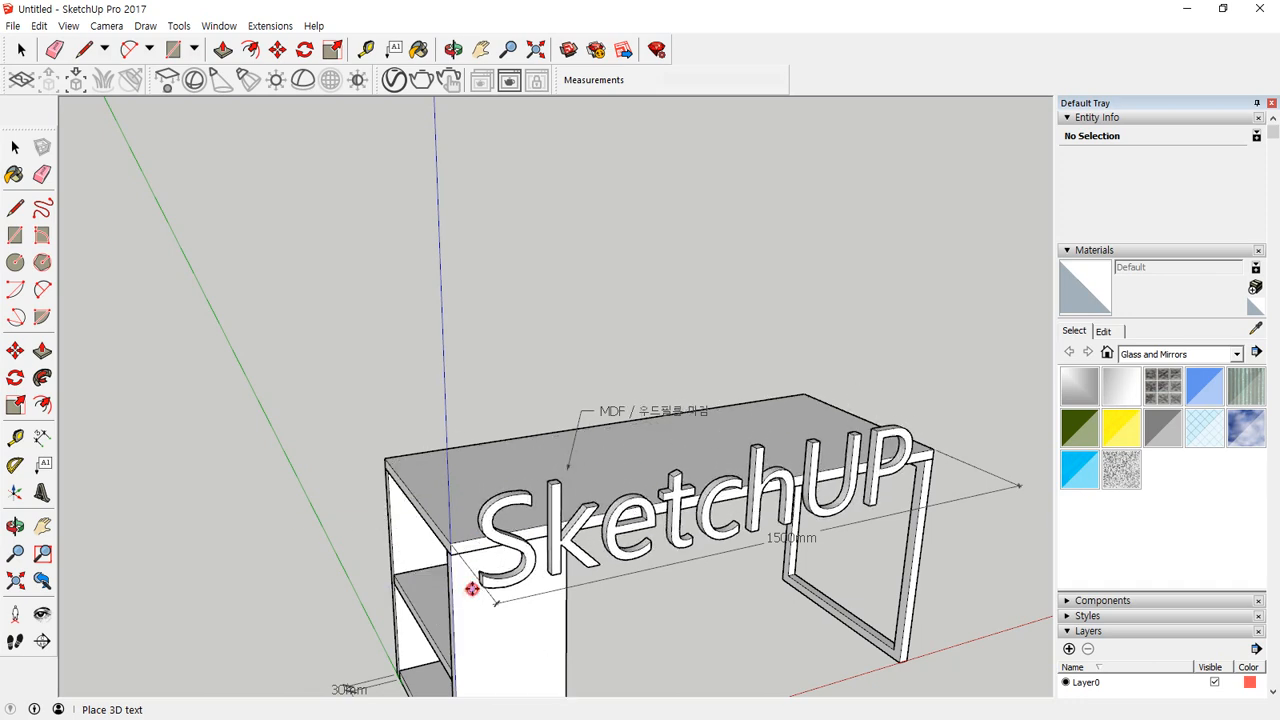
Step: Scale the "SketchUP" 3D text down uniformly so it fits within the width of the cabinet's side panel
middle_click_drag(971, 508, 805, 497)
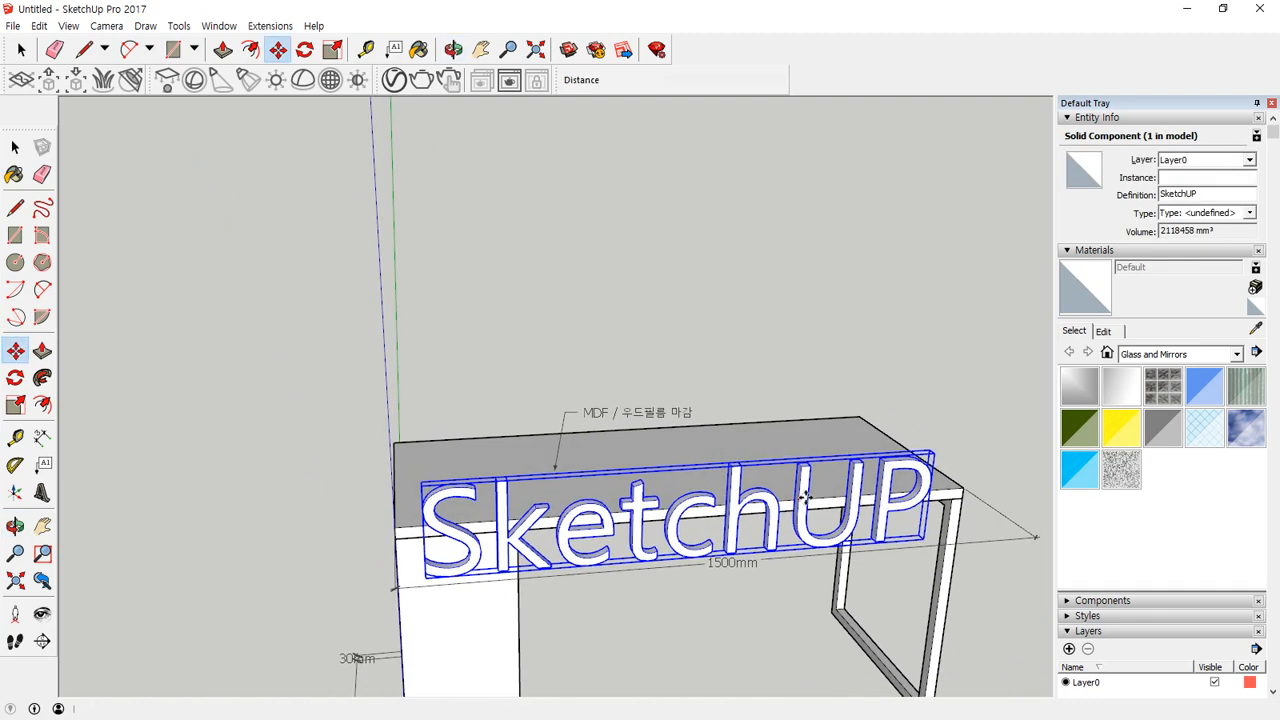
key("s")
left_click(930, 456)
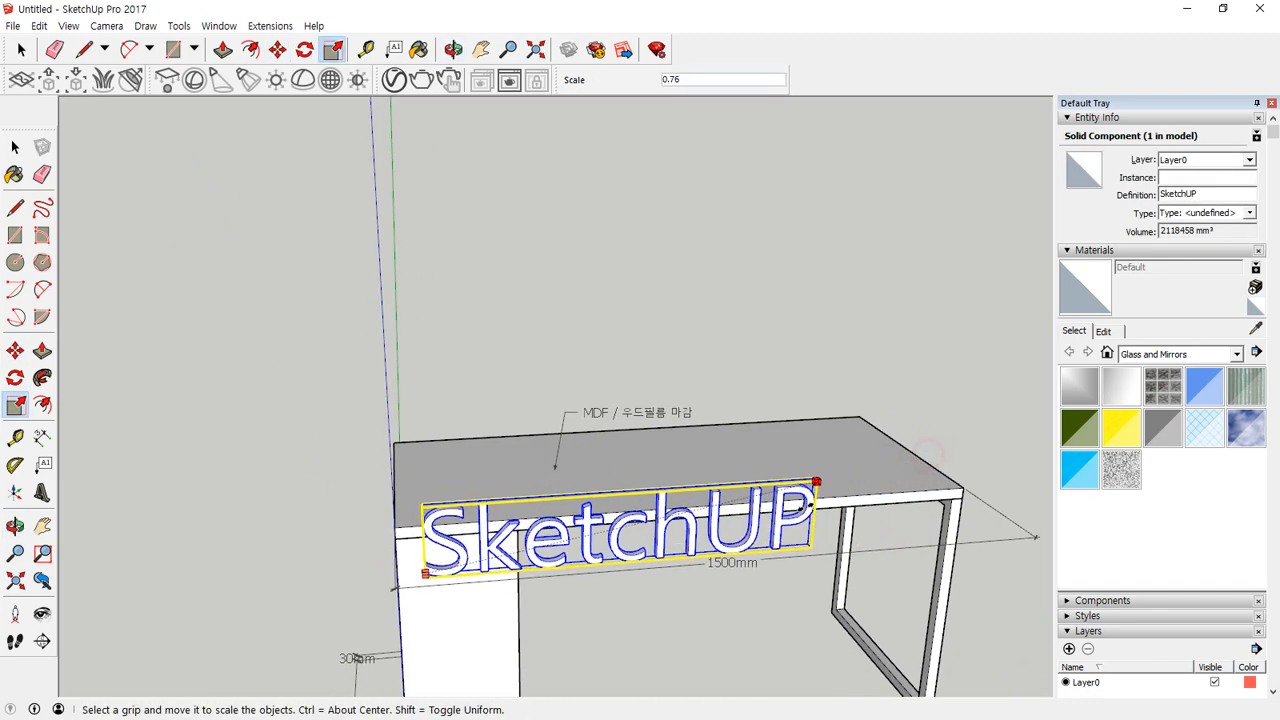
left_click(500, 577)
scroll(470, 590, "up", 3)
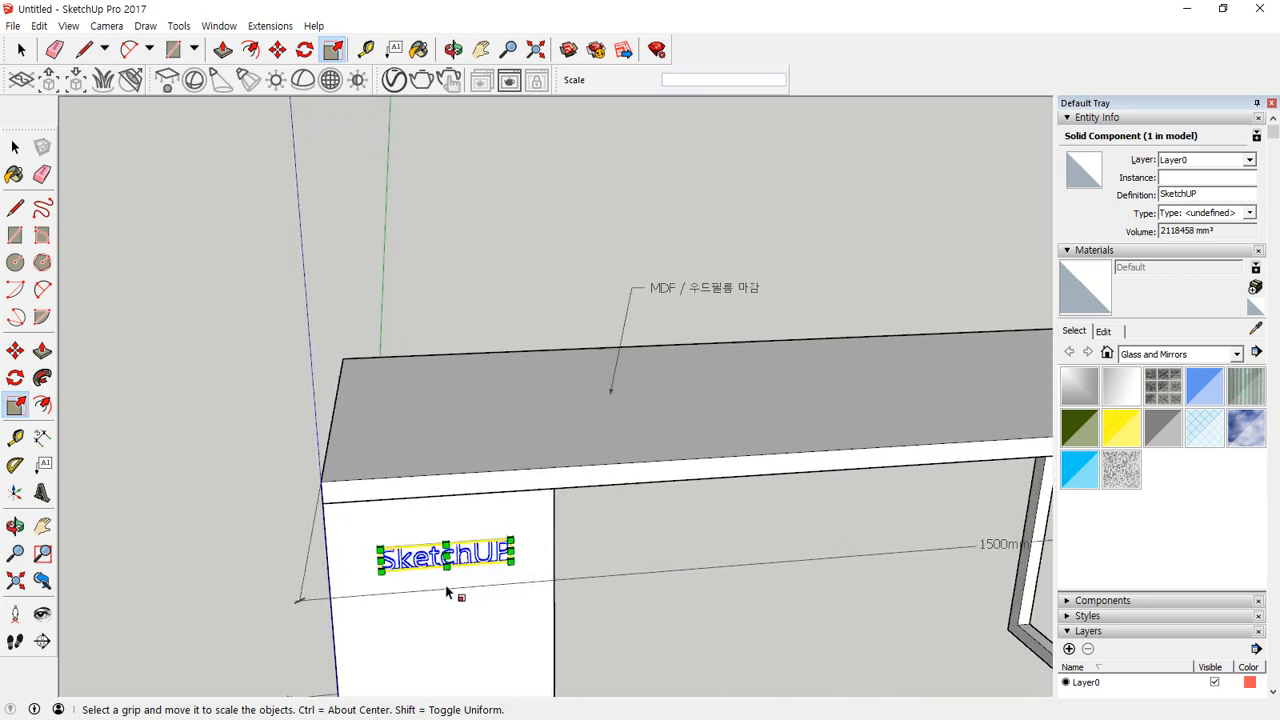
scroll(447, 591, "up", 5)
middle_click_drag(363, 563, 415, 566)
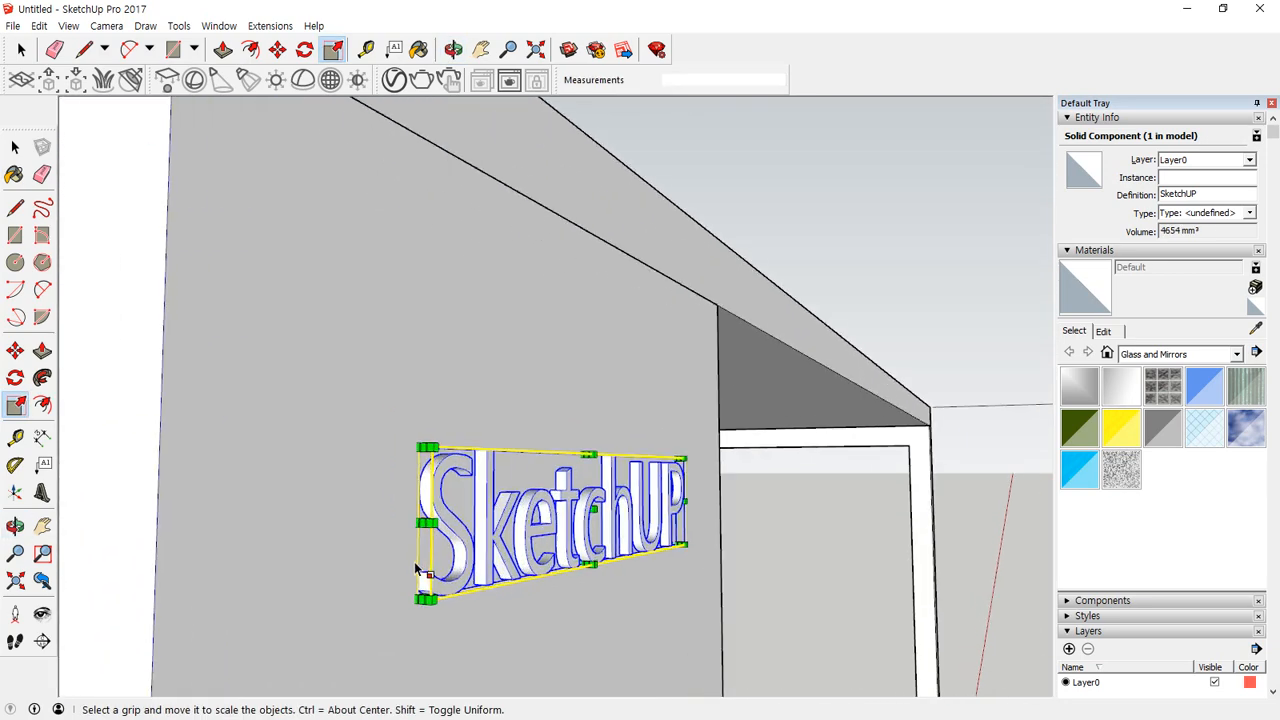
key("space")
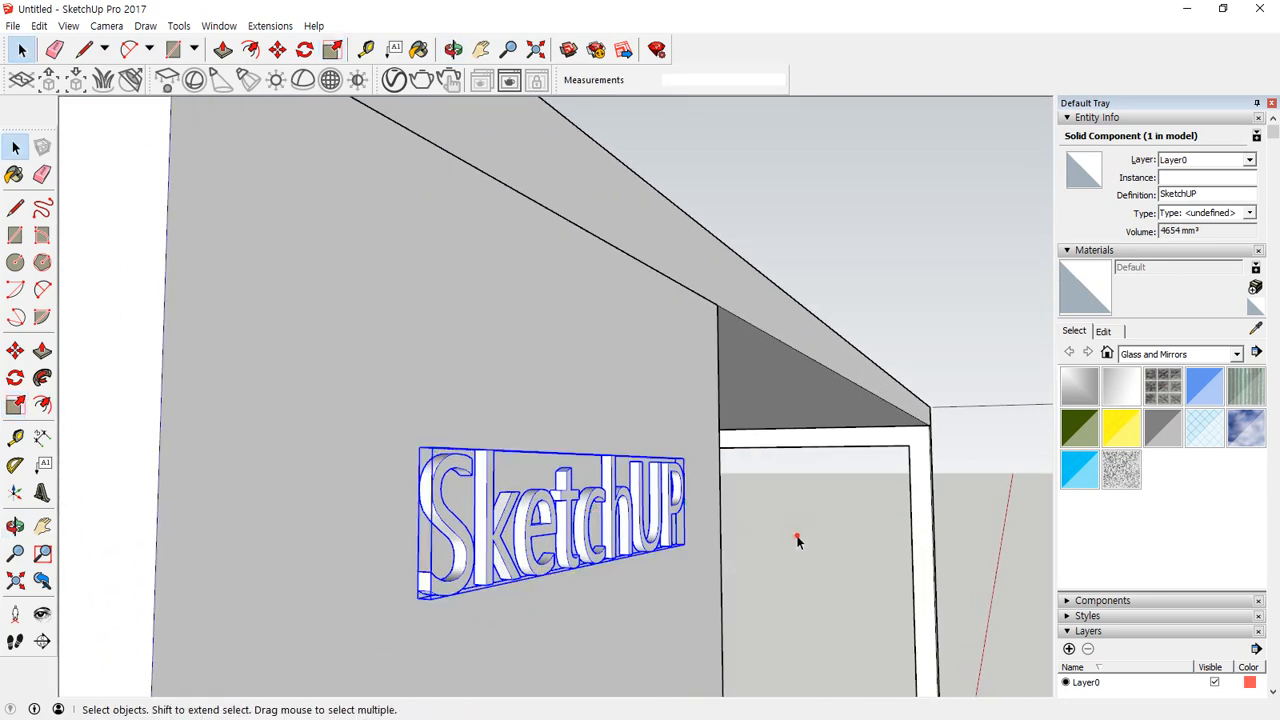
left_click(796, 533)
middle_click_drag(690, 458, 661, 569)
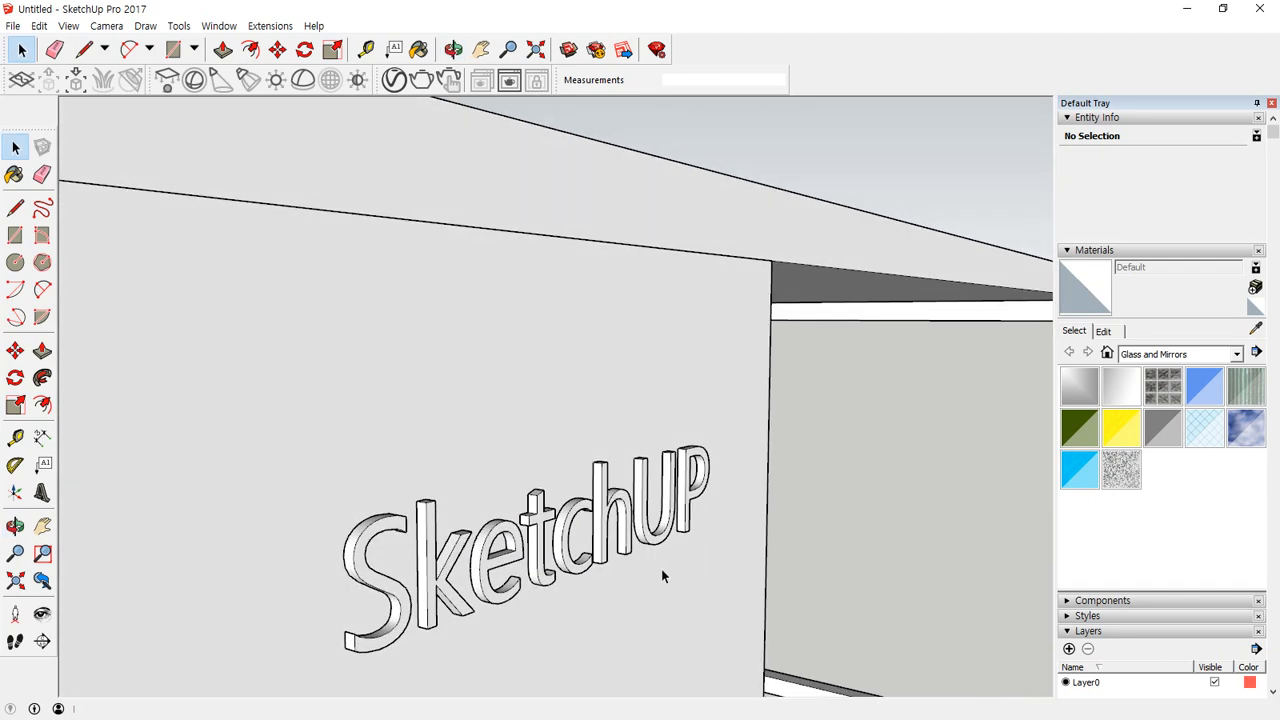
scroll(557, 449, "up", 5)
scroll(550, 481, "down", 2)
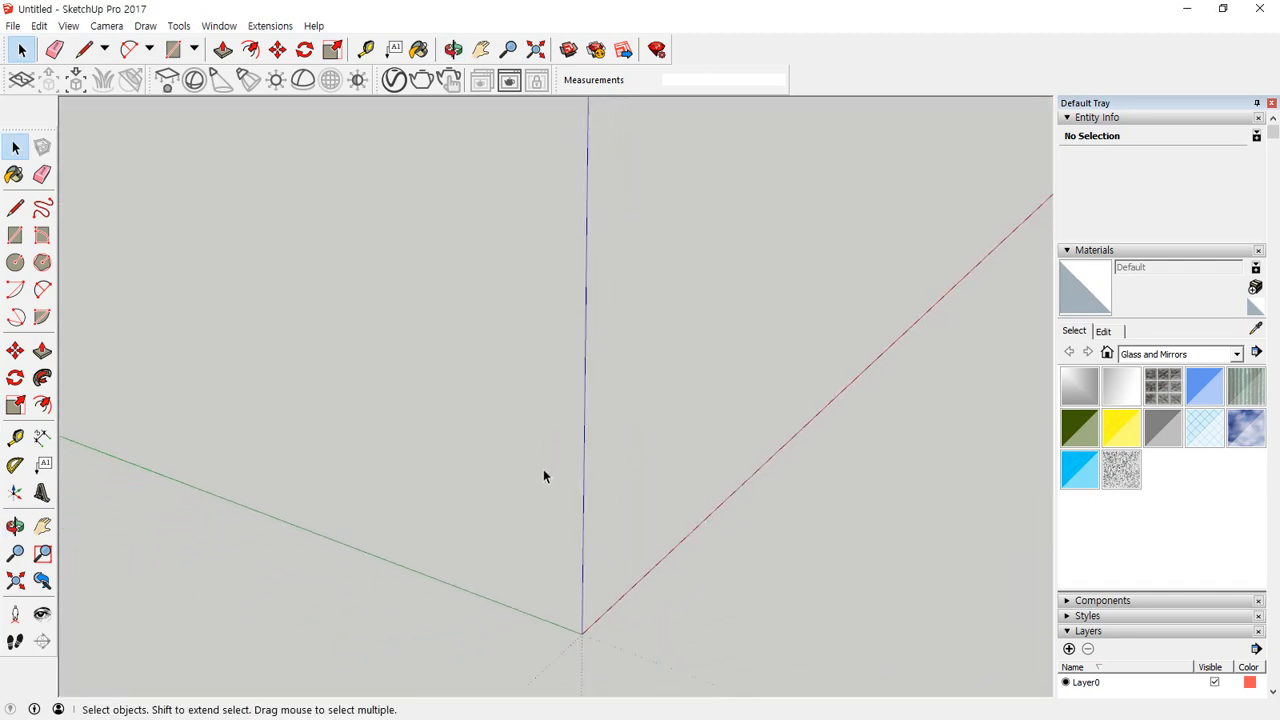
middle_click_drag(645, 538, 491, 509, "shift")
key("r")
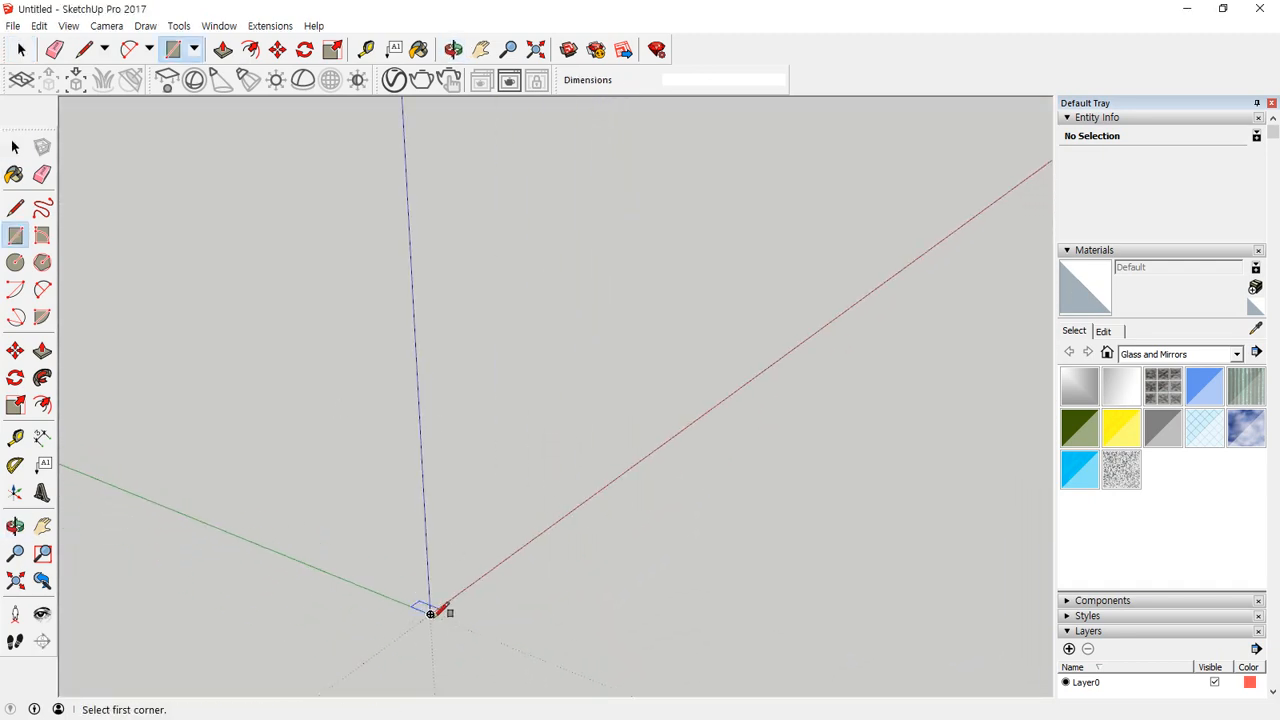
left_click(431, 613)
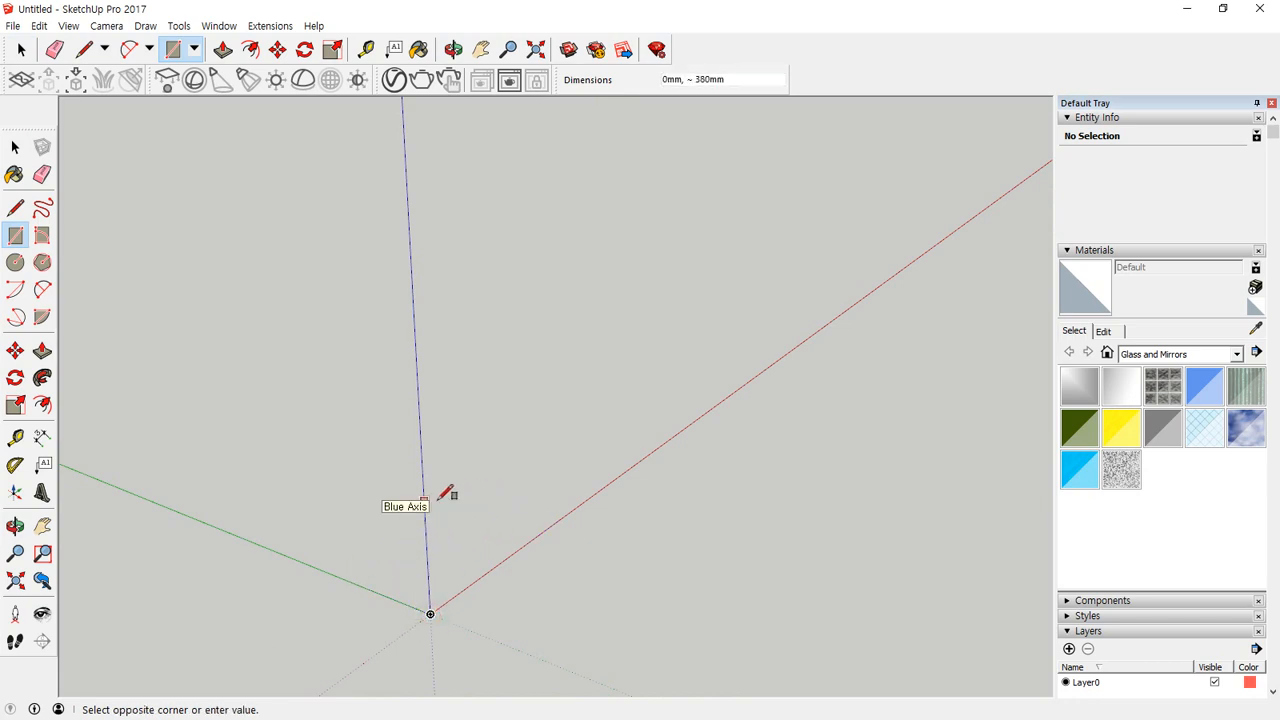
type("70,70")
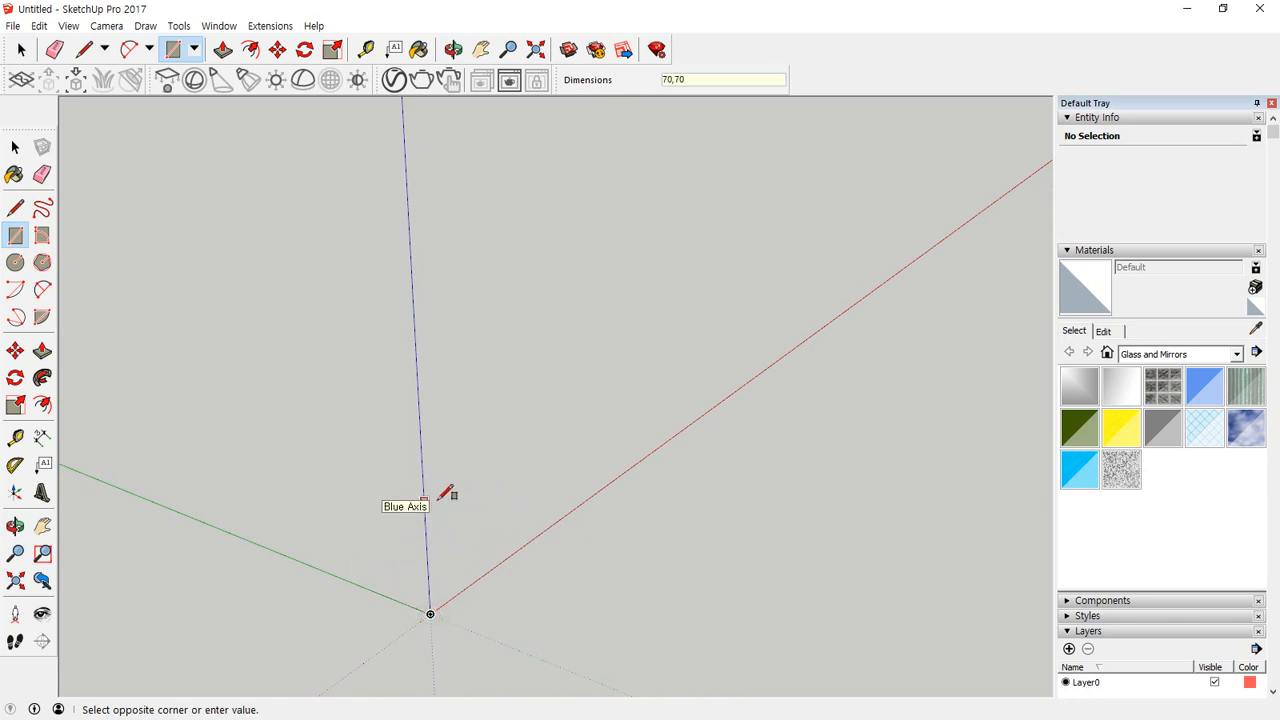
key("Return")
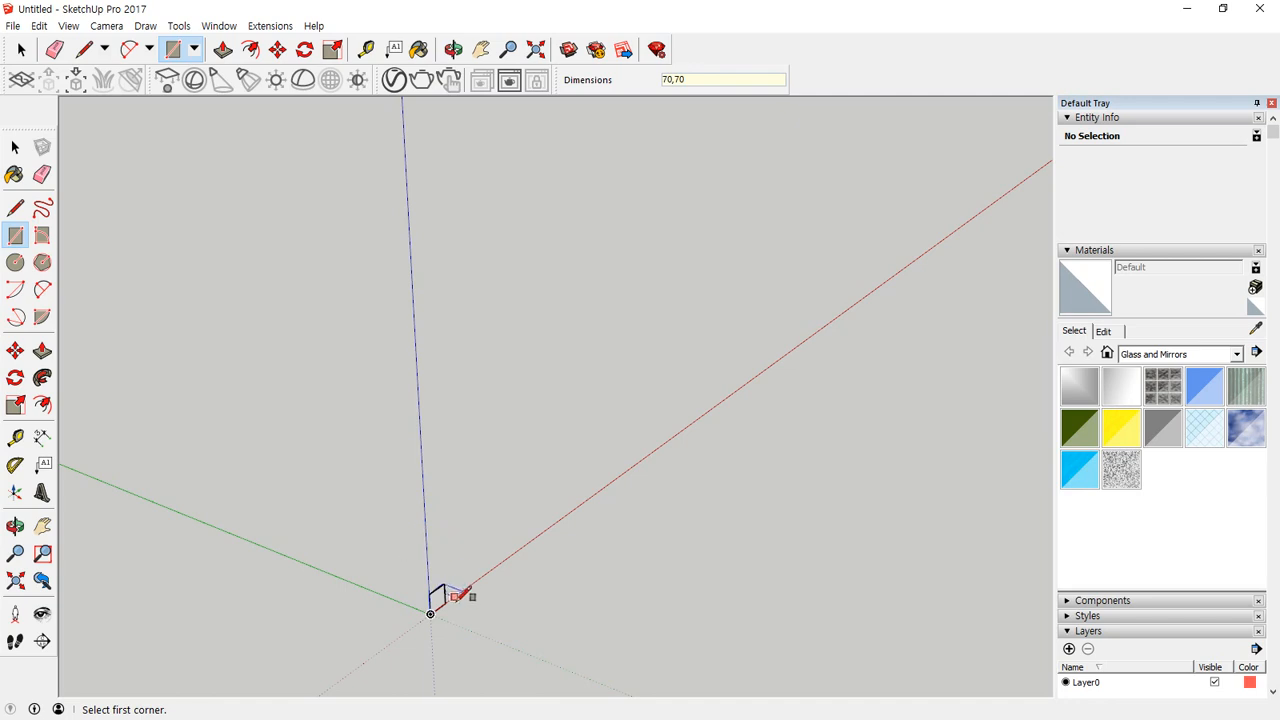
Step: Draw a 70 by 70 mm square on the ground plane at the origin and pull it up 720 mm
left_click(430, 613)
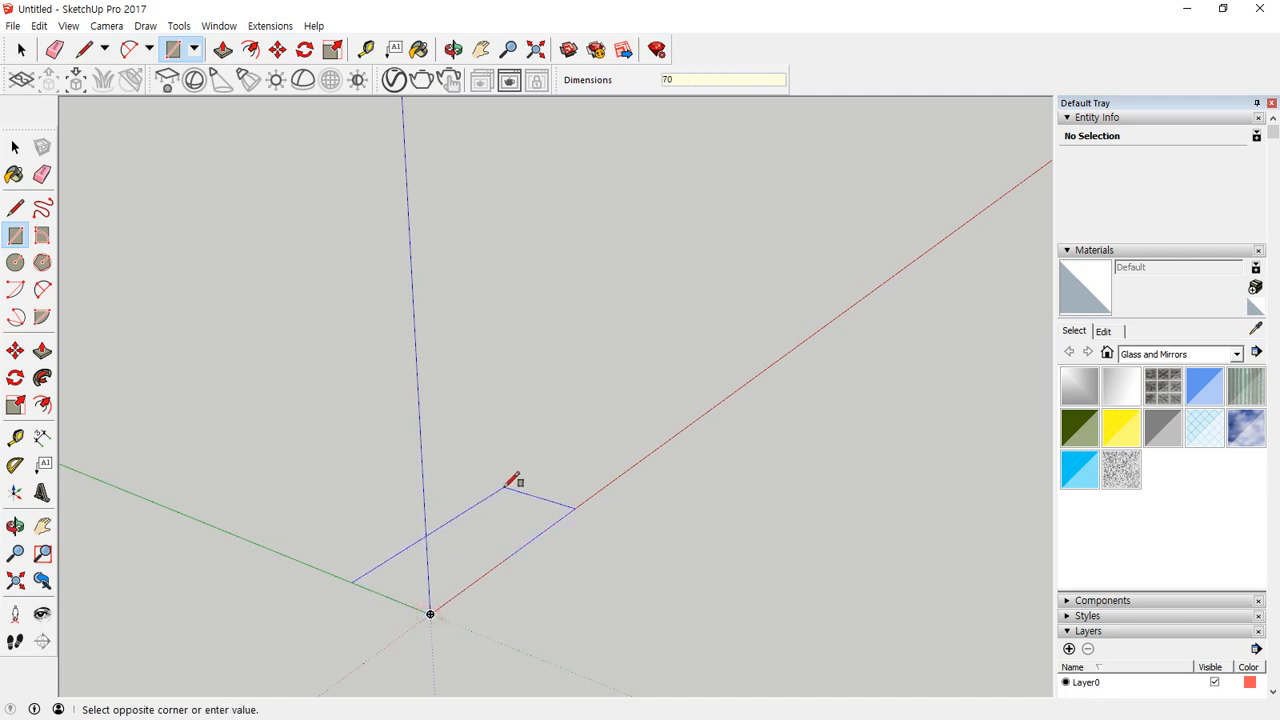
type("70,70")
key("Return")
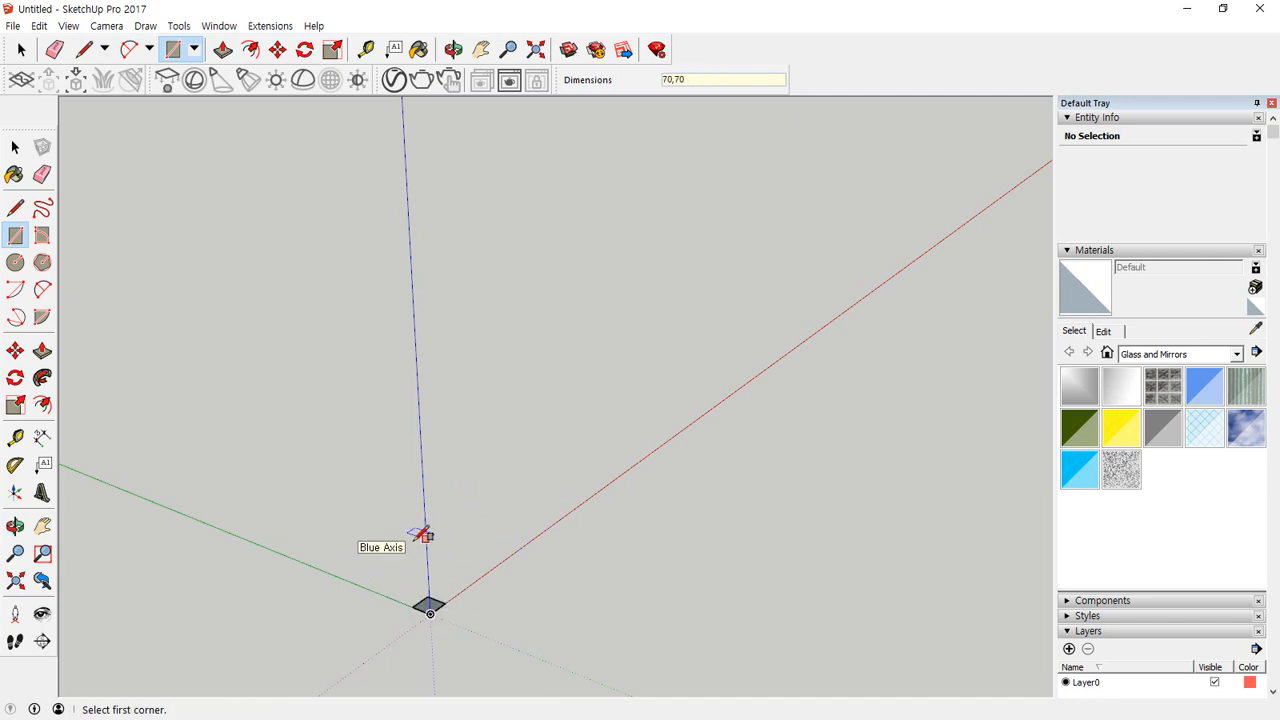
key("p")
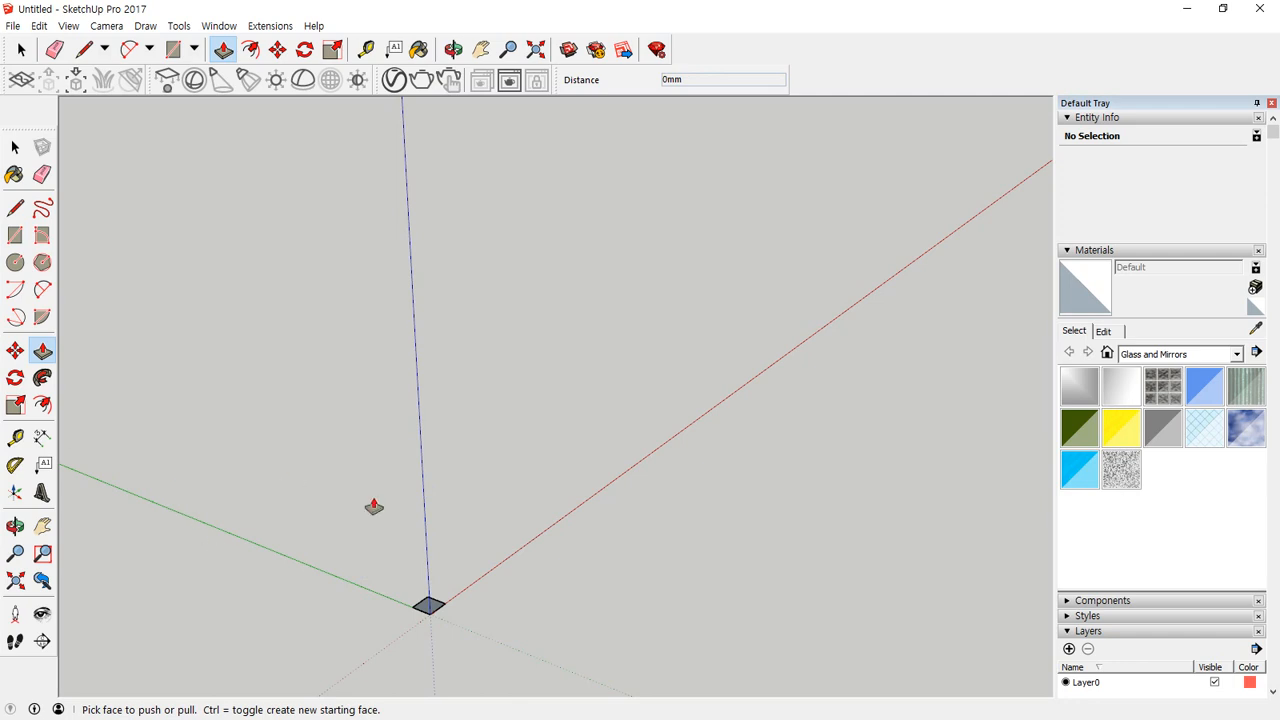
left_click(430, 600)
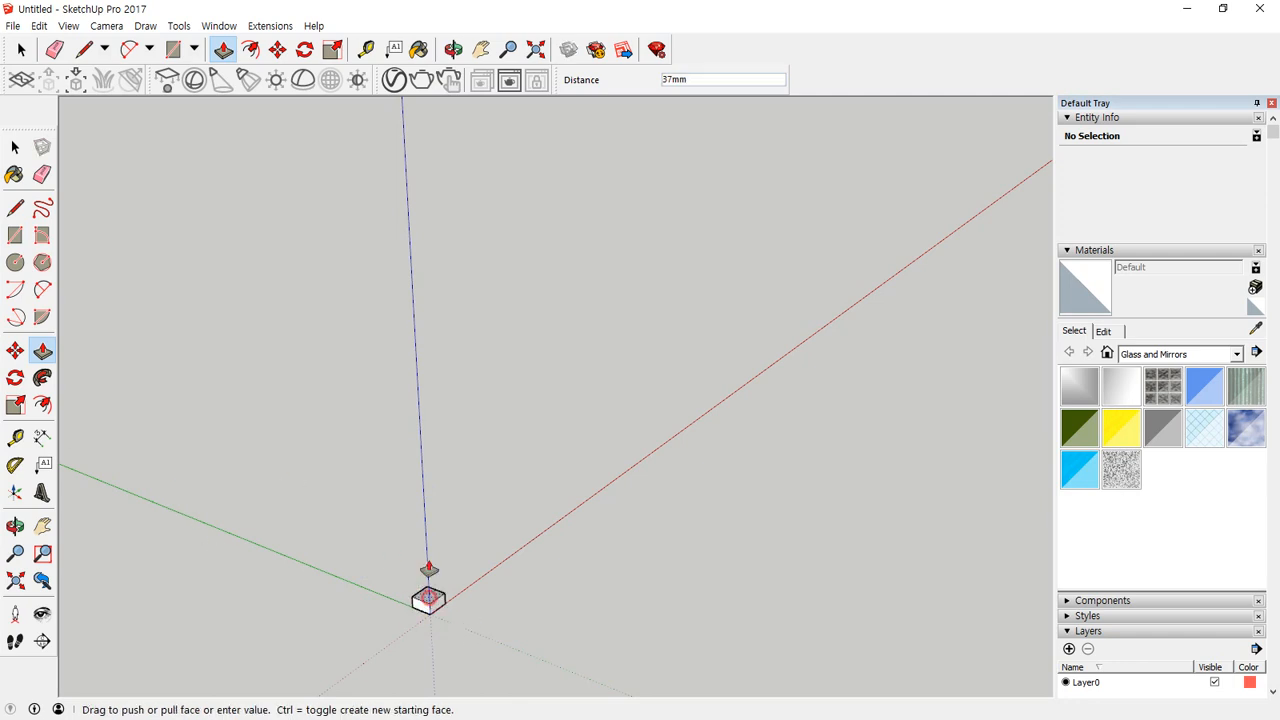
key("Return")
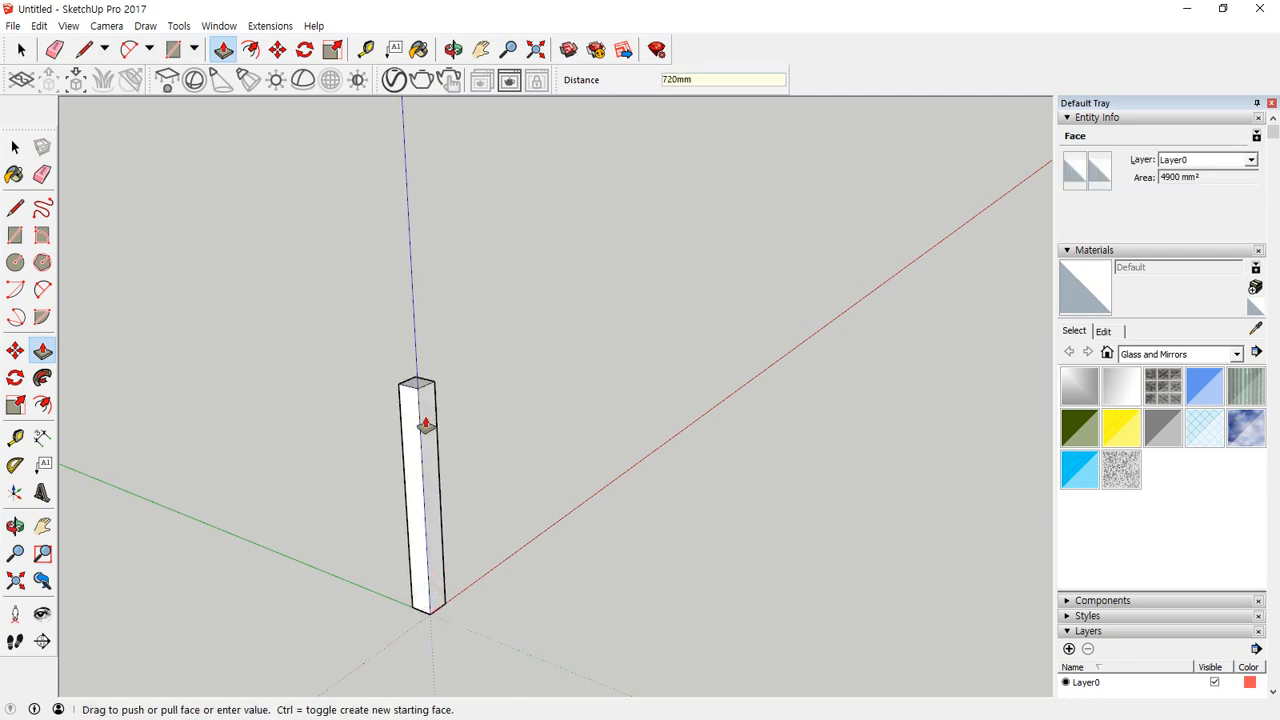
scroll(403, 480, "up", 3)
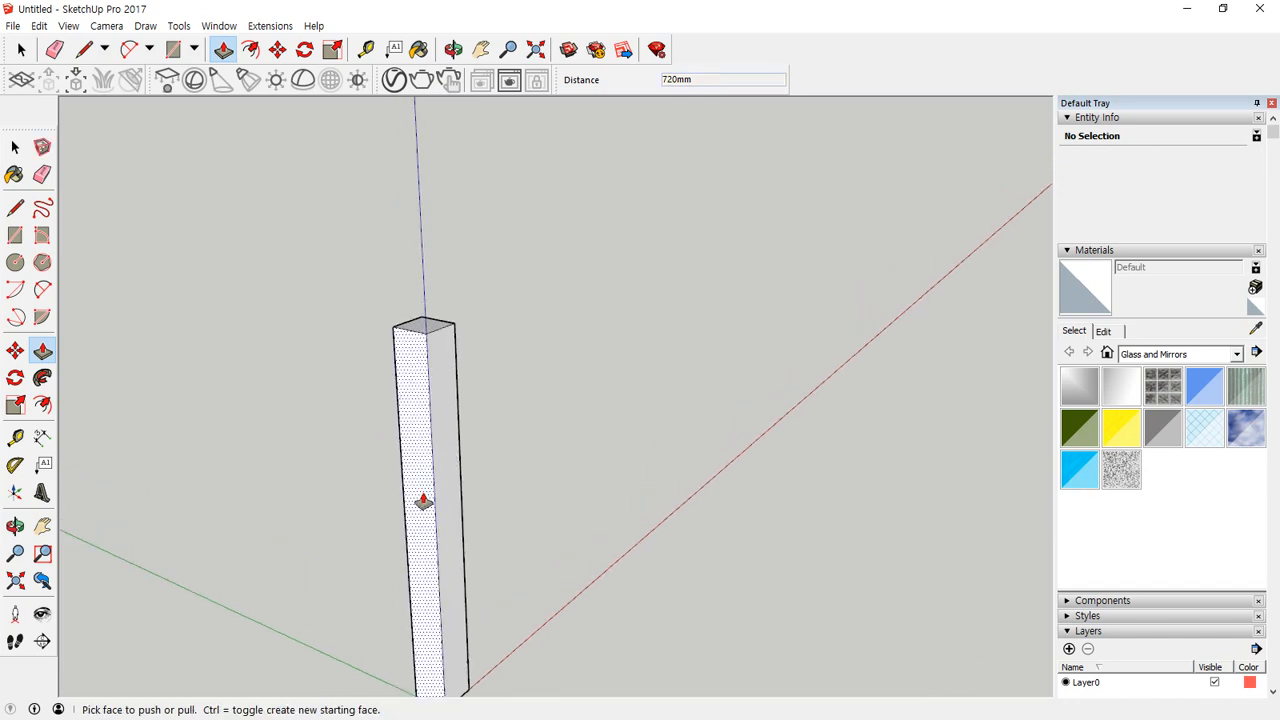
middle_click_drag(620, 449, 317, 383)
scroll(514, 251, "up", 4)
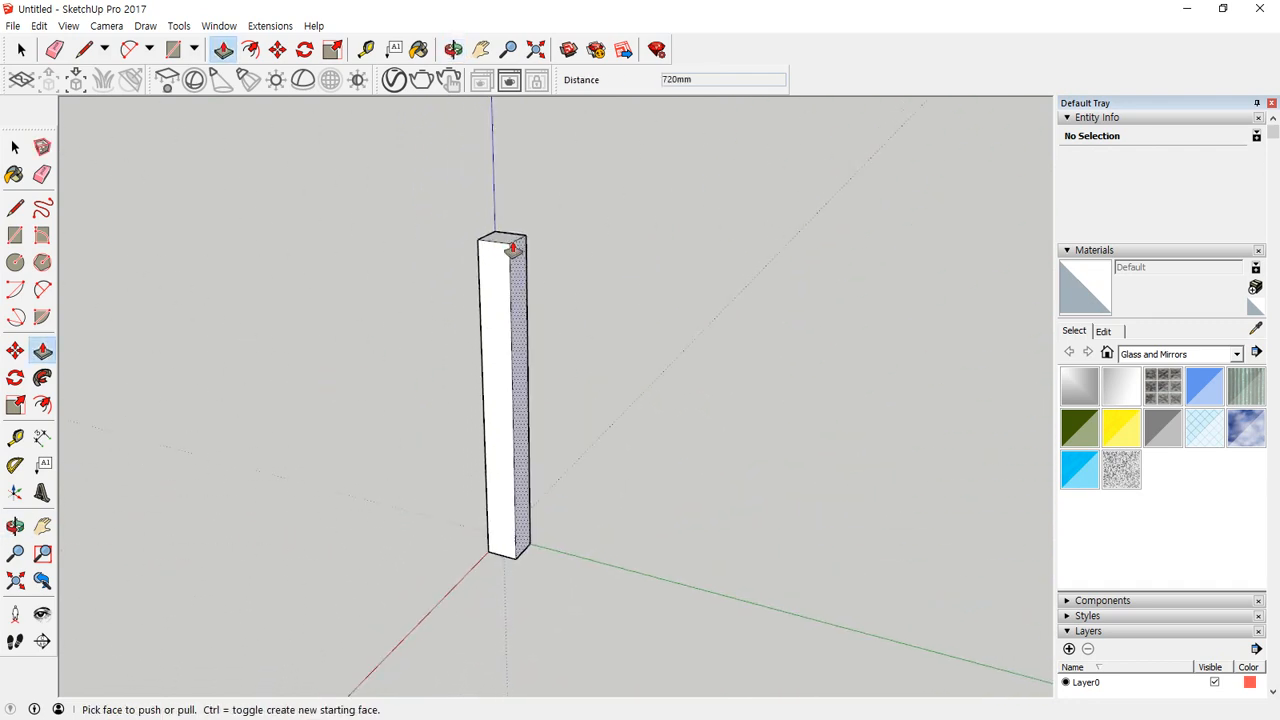
Step: Copy the two adjoining top edges of the leg 100 mm down its outer faces
key("space")
left_click(516, 239)
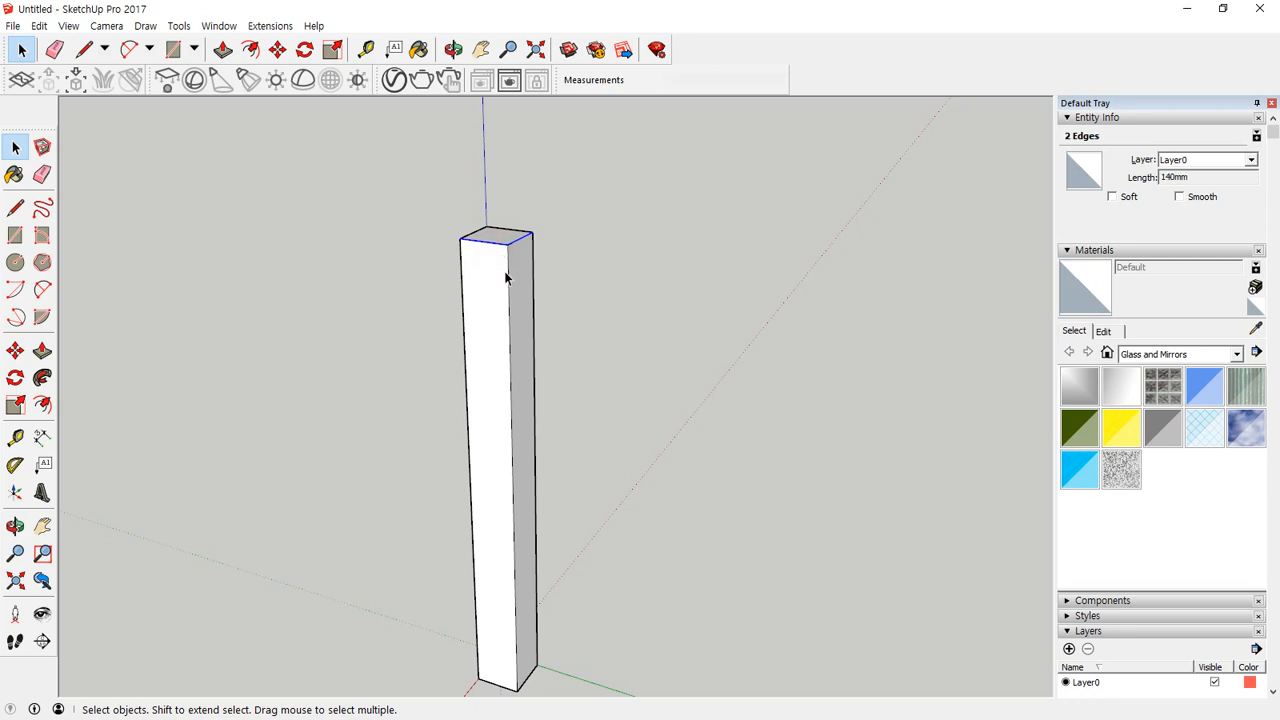
key("m")
left_click(509, 245)
key("ctrl")
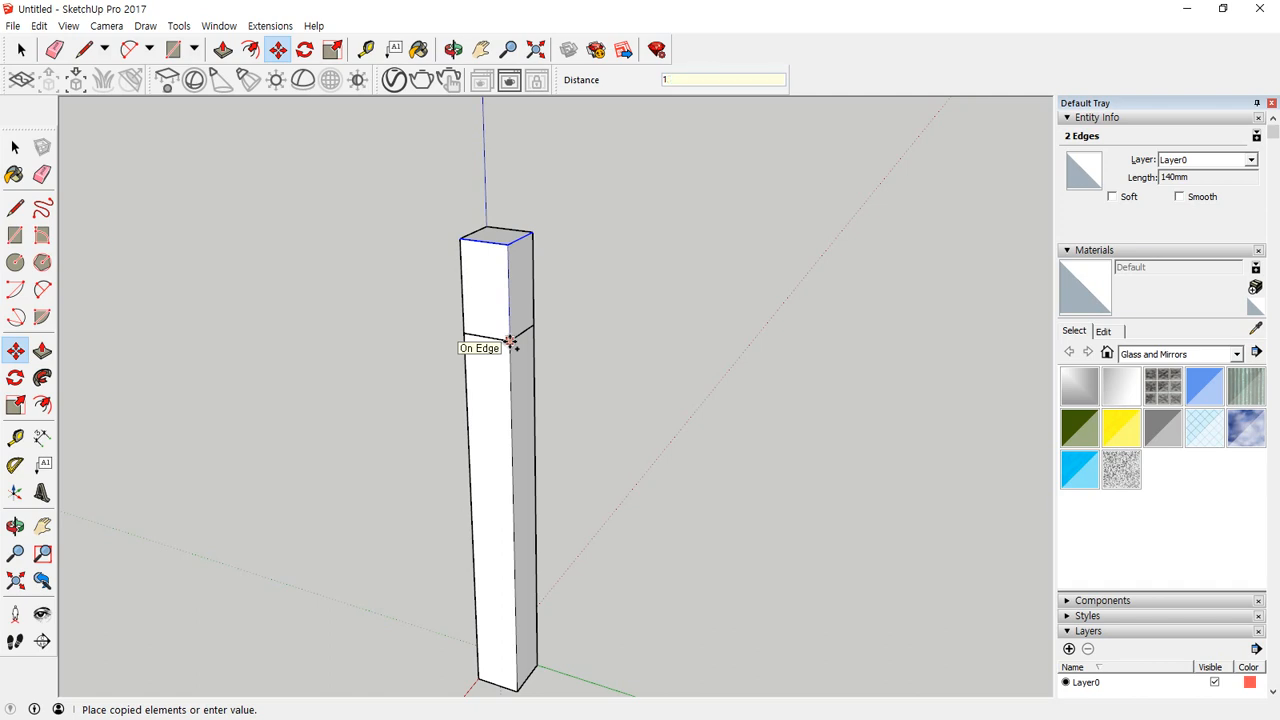
key("Return")
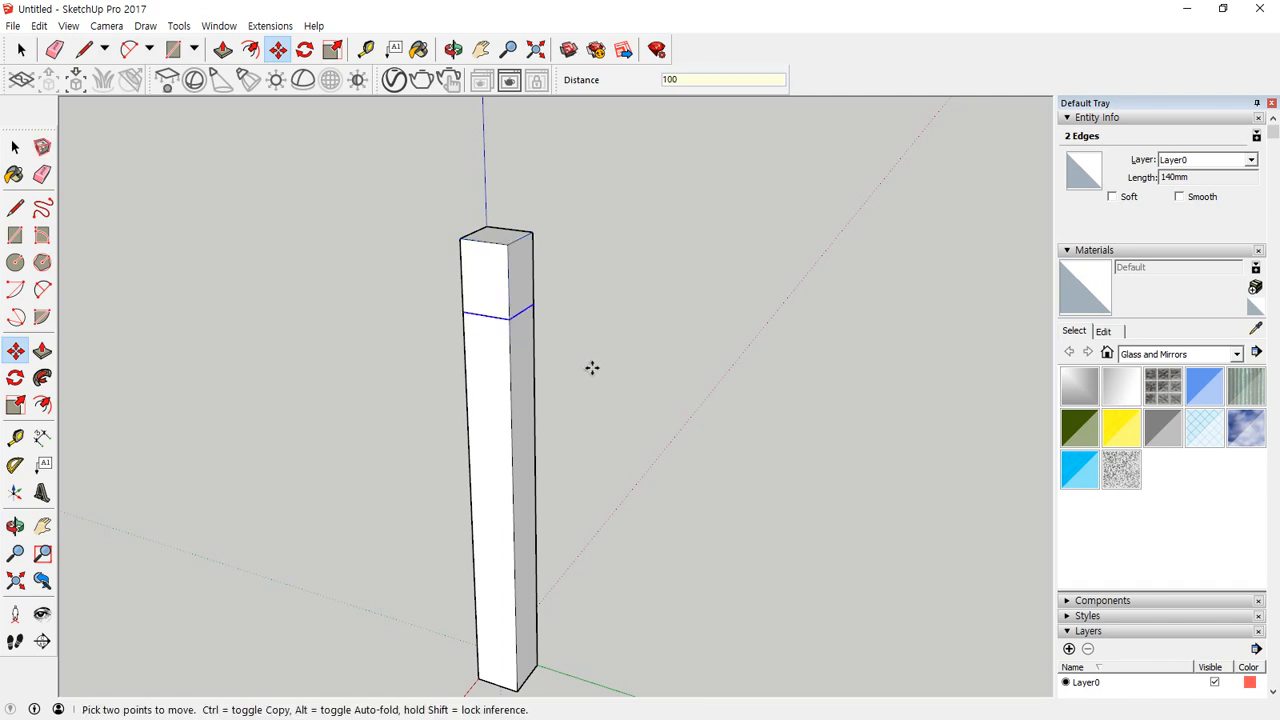
key("space")
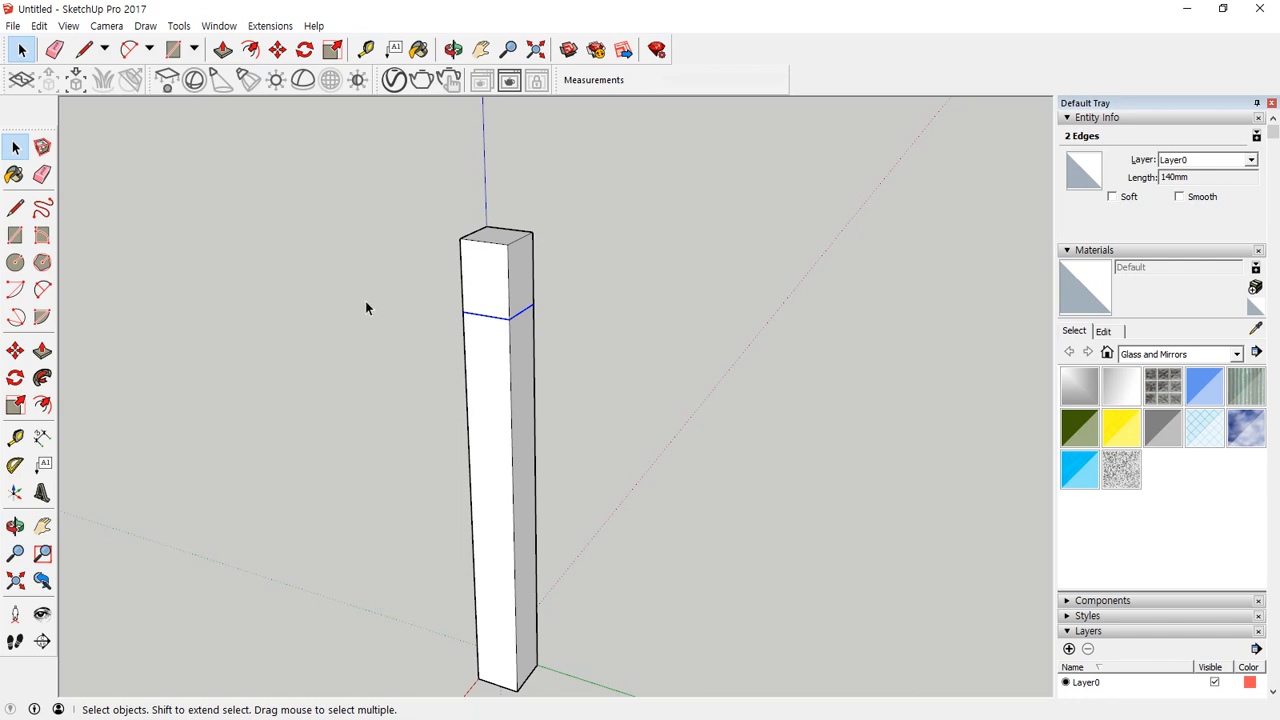
Step: Move the leg's bottom edge opposite the origin 30 mm inward along the red axis to taper that side
left_click(395, 456)
middle_click_drag(395, 456, 464, 485)
scroll(464, 485, "up", 5)
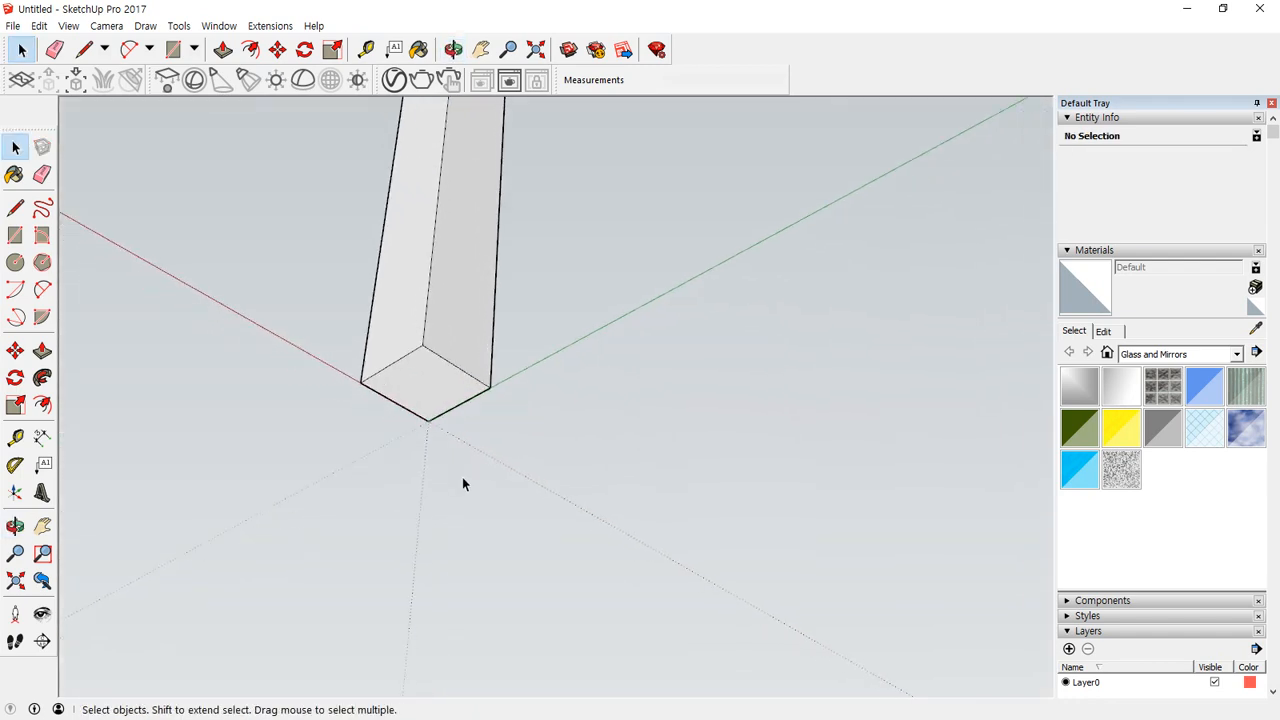
mouse_move(386, 327)
left_mouse_down()
mouse_move(437, 360)
mouse_move(422, 371)
left_mouse_up()
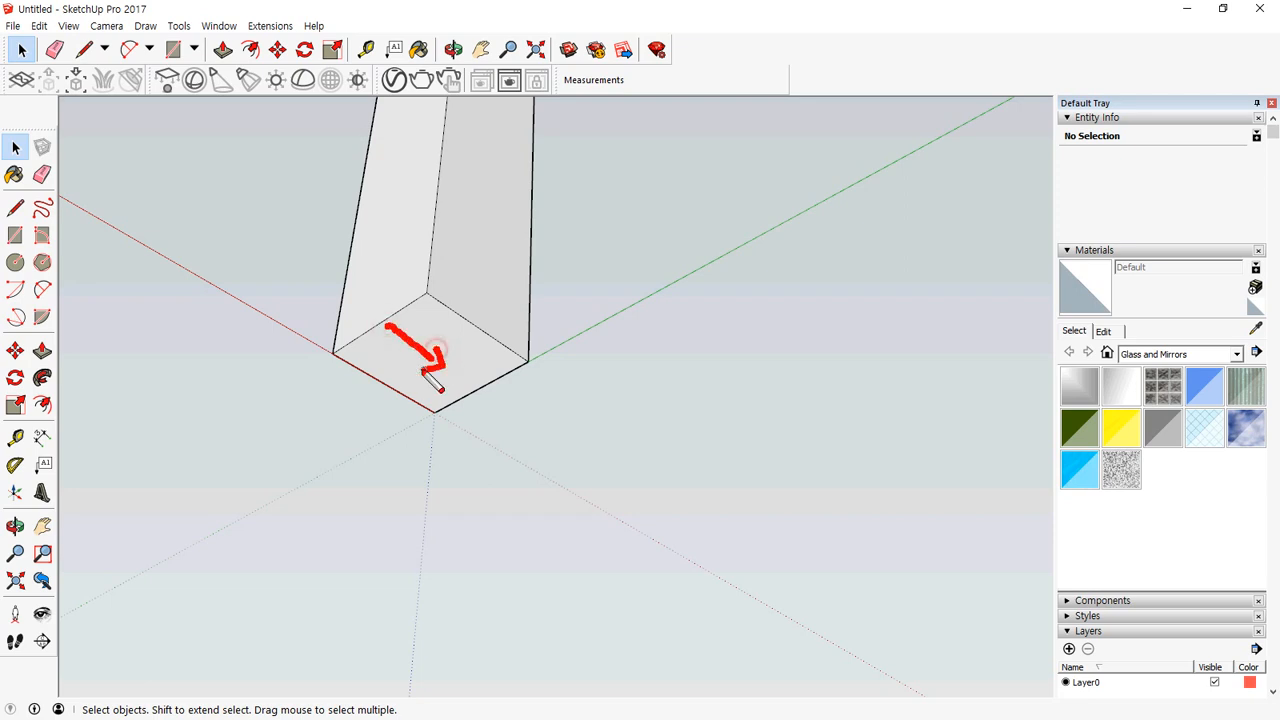
left_click_drag(468, 336, 437, 340)
key("Escape")
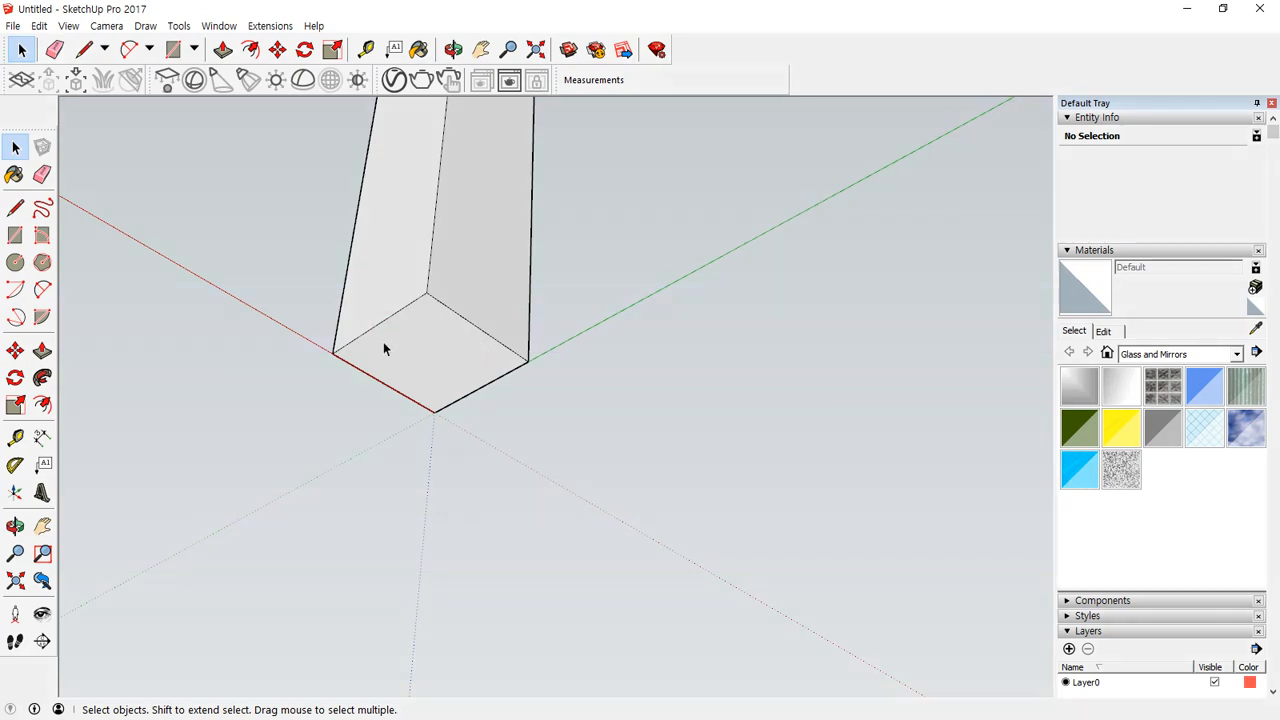
left_click(385, 326)
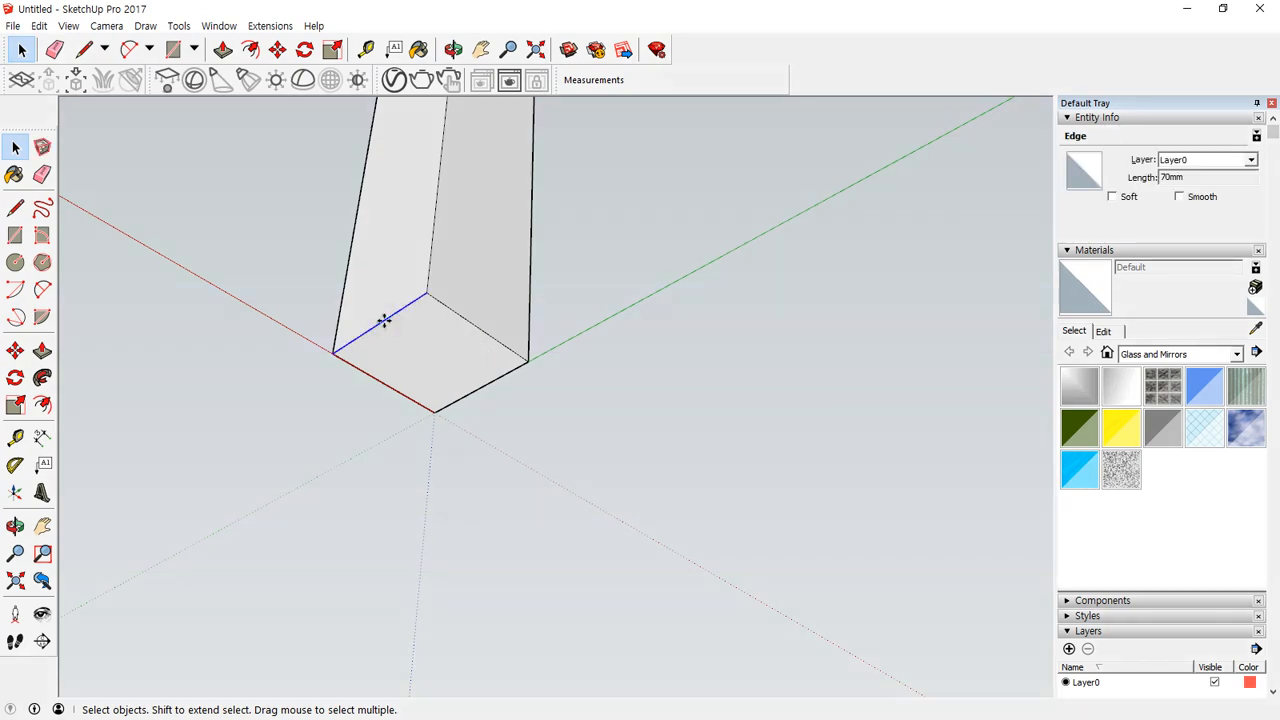
key("m")
left_click(427, 294)
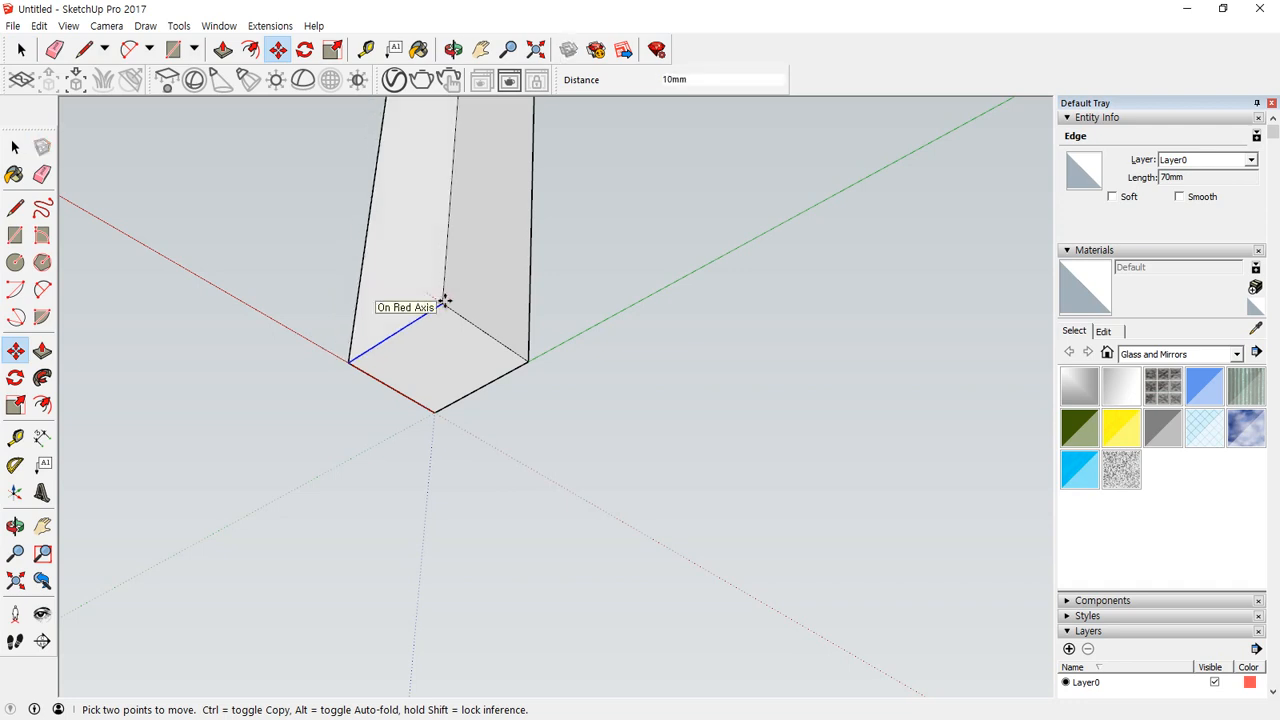
type("30")
key("Return")
key("space")
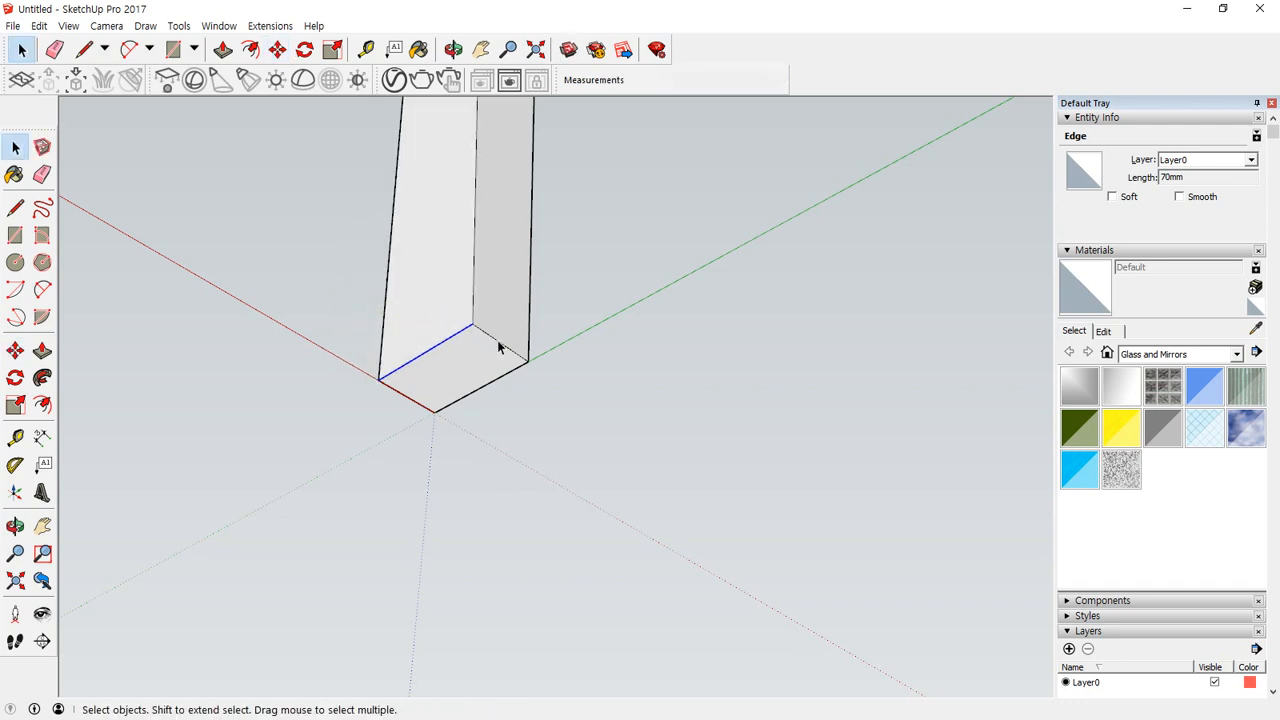
Step: Move the adjacent bottom edge of the leg 30 mm inward along the green axis to taper the second side
left_click(498, 343)
key("m")
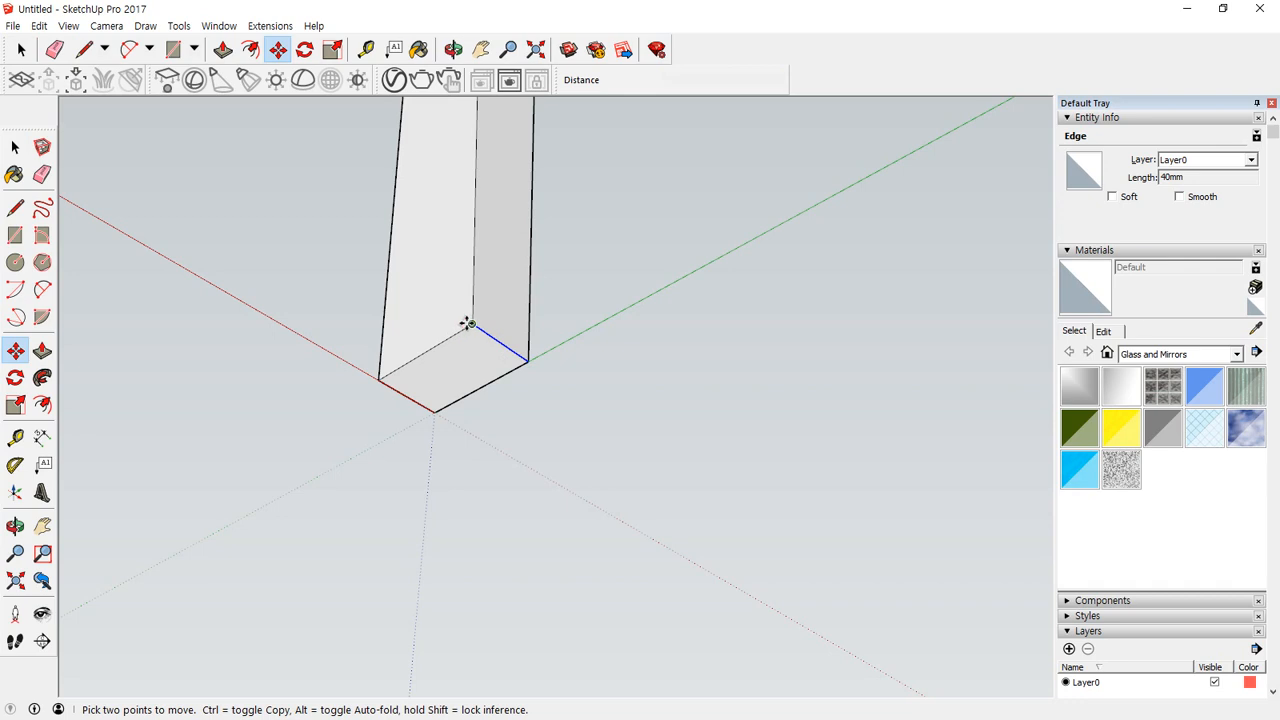
left_click(468, 323)
type("30")
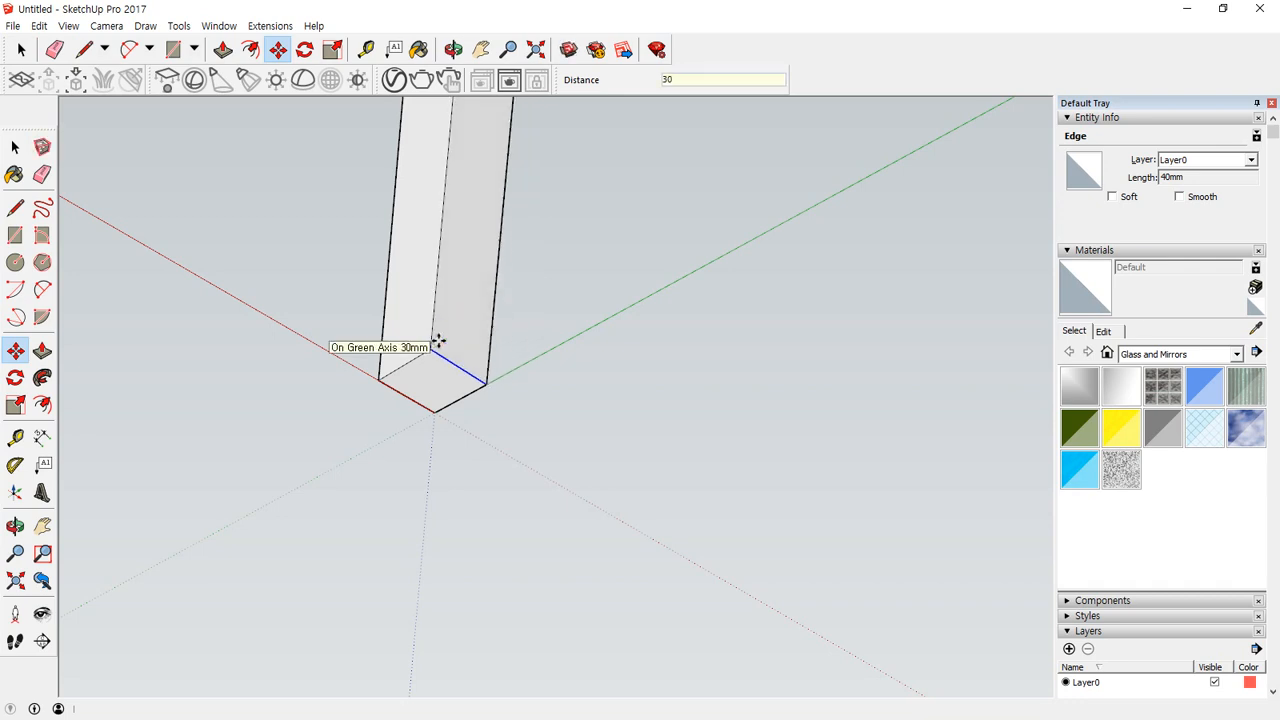
key("Return")
key("space")
left_click(520, 452)
Step: Check the taper of the leg from several angles and make the whole leg a group
scroll(291, 314, "down", 2)
scroll(315, 268, "down", 4)
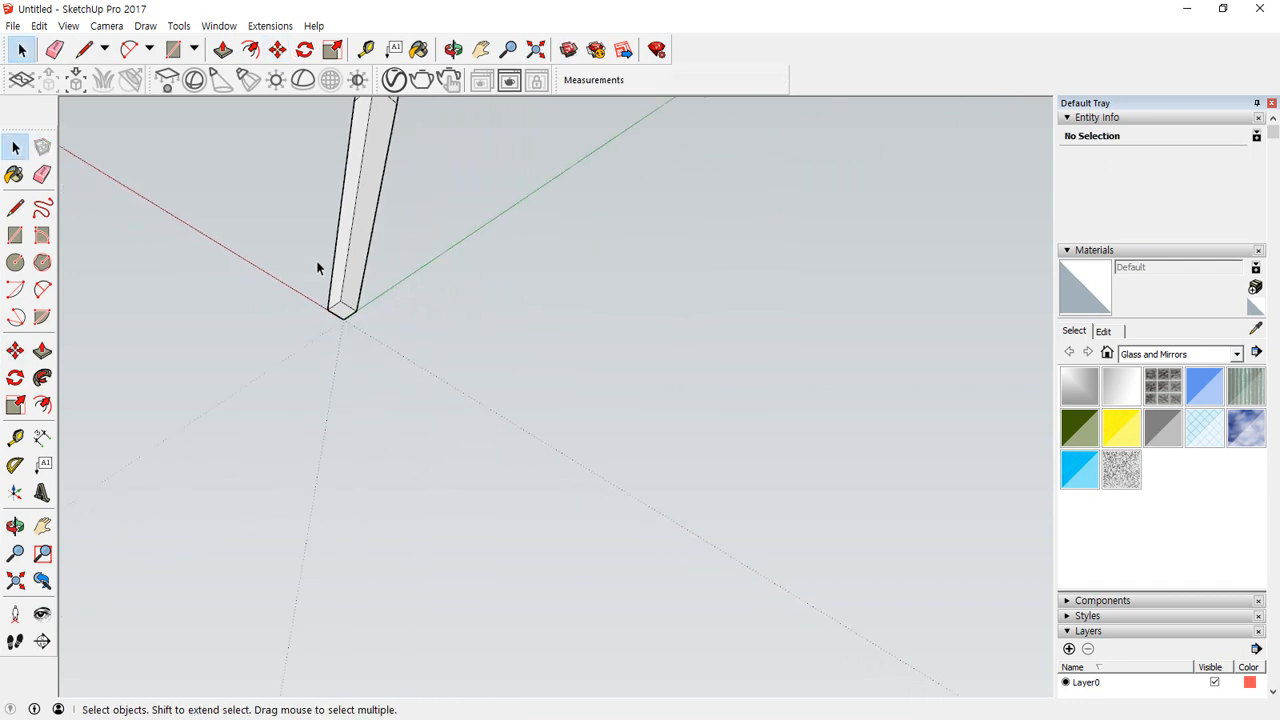
middle_click_drag(320, 275, 877, 480)
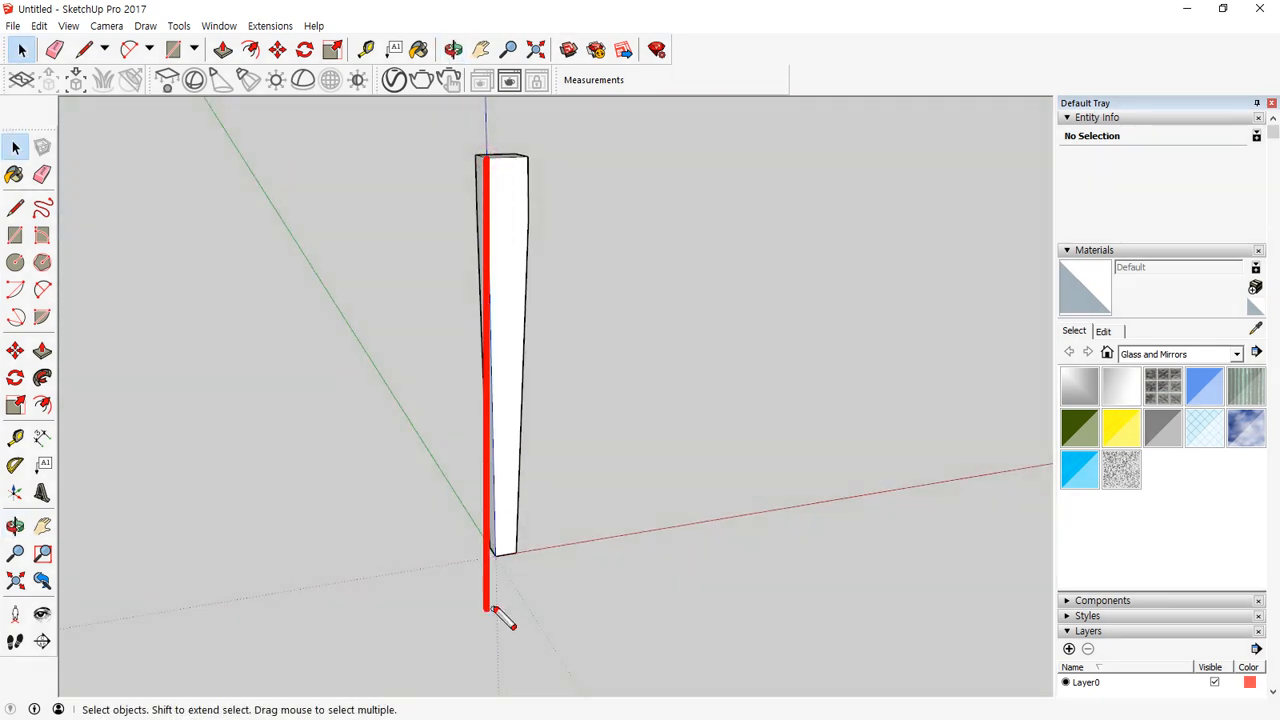
mouse_move(657, 366)
middle_mouse_down()
mouse_move(191, 391)
mouse_move(648, 353)
middle_mouse_up()
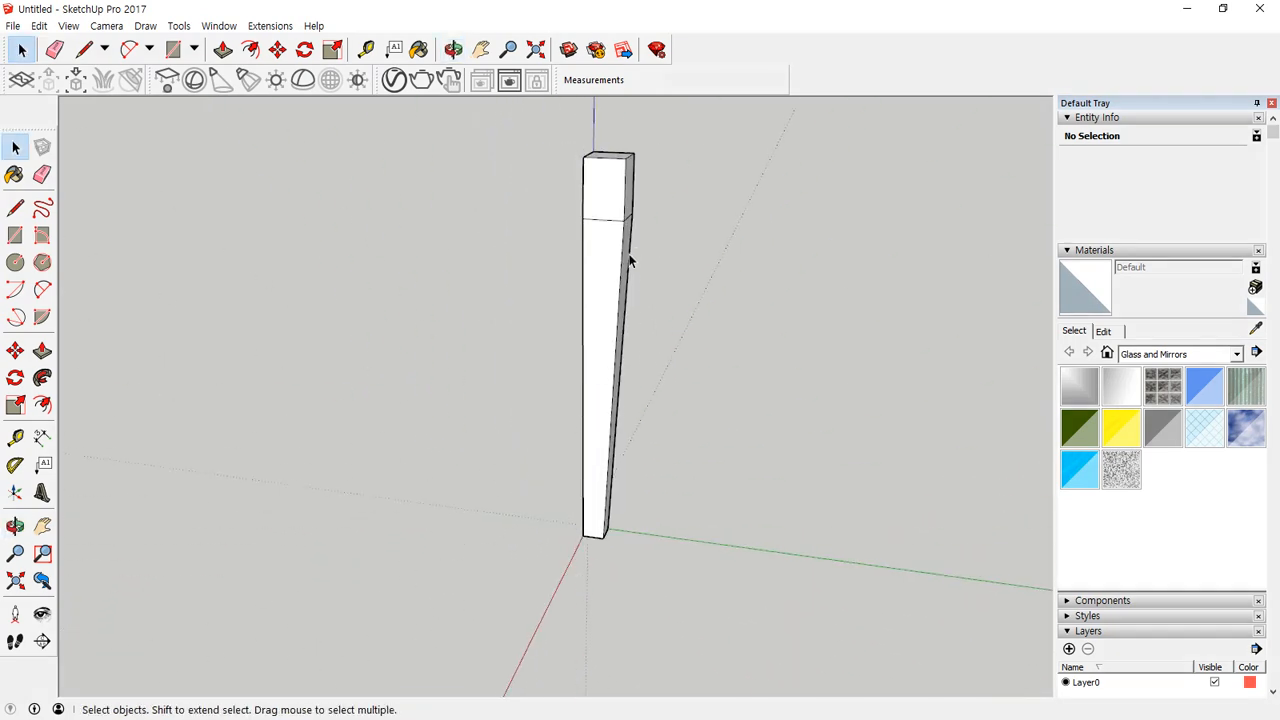
triple_click(606, 193)
right_click(606, 193)
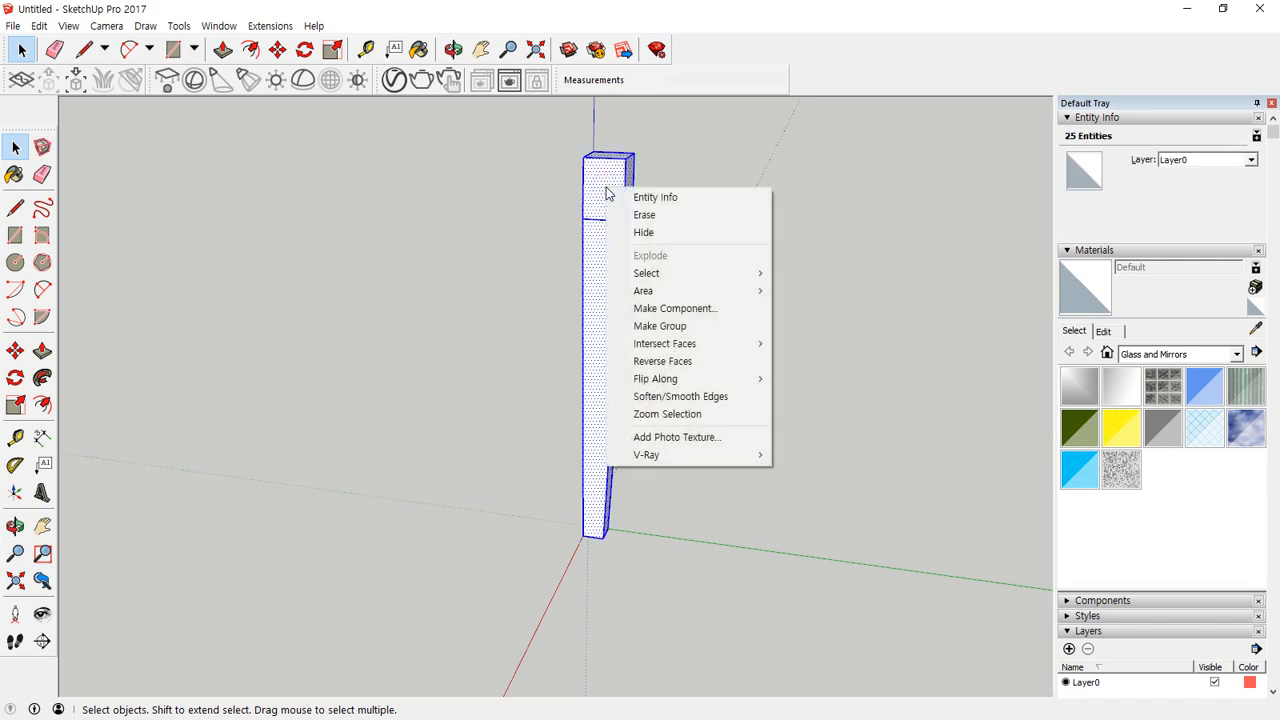
left_click(659, 326)
left_click(435, 290)
Step: Try to draw a 1200 by 750 mm tabletop rectangle from the leg's top corner, and undo it
middle_click_drag(375, 430, 589, 573)
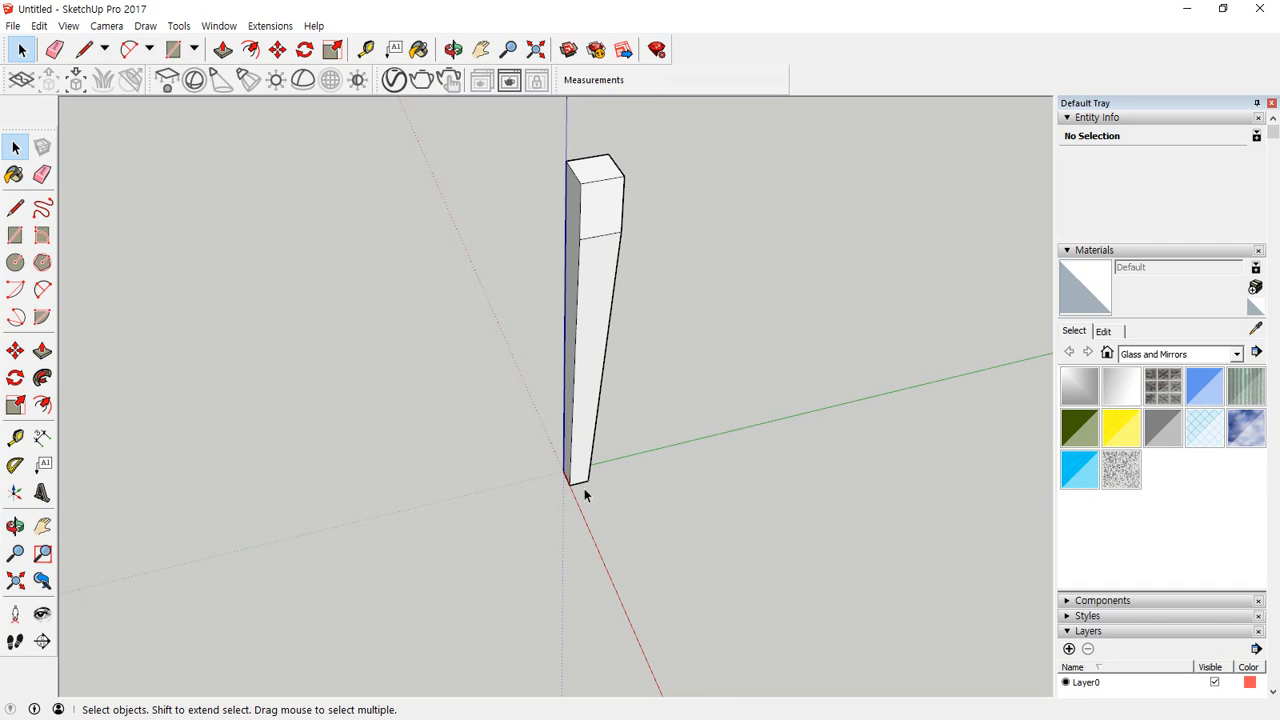
middle_click_drag(585, 495, 645, 551)
key("r")
left_click(548, 177)
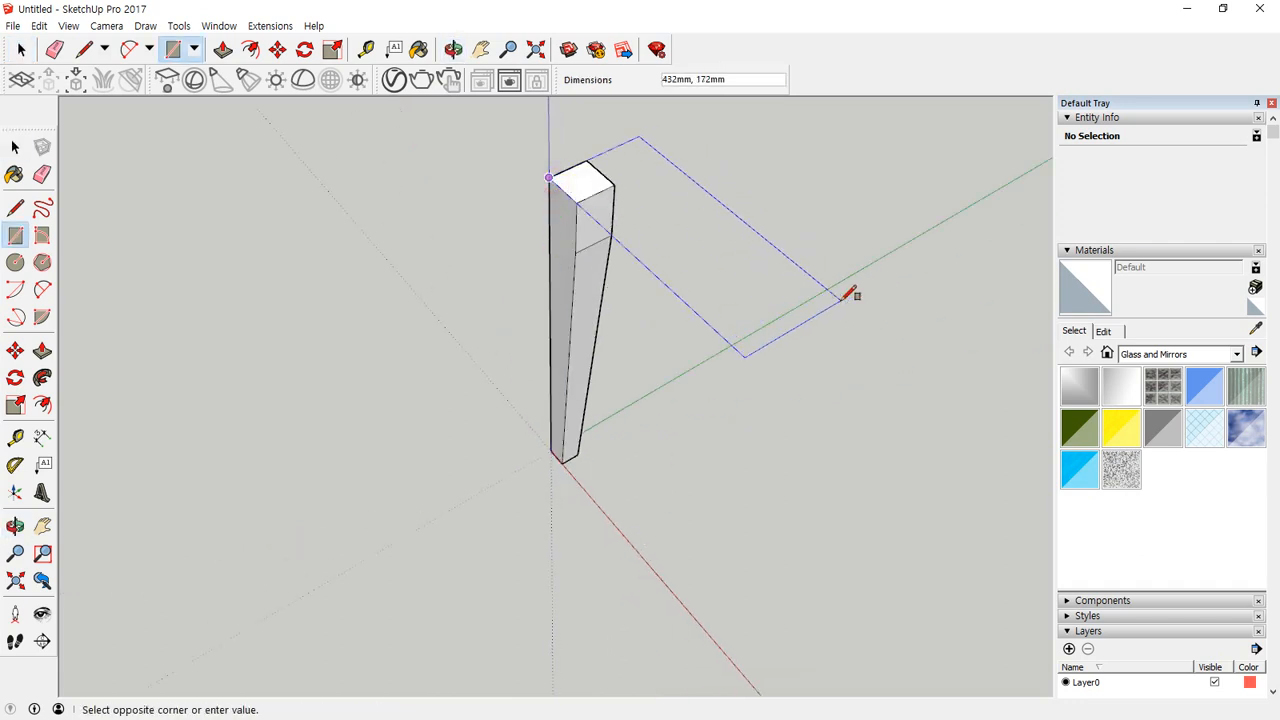
type("1200,7")
type("50")
key("Return")
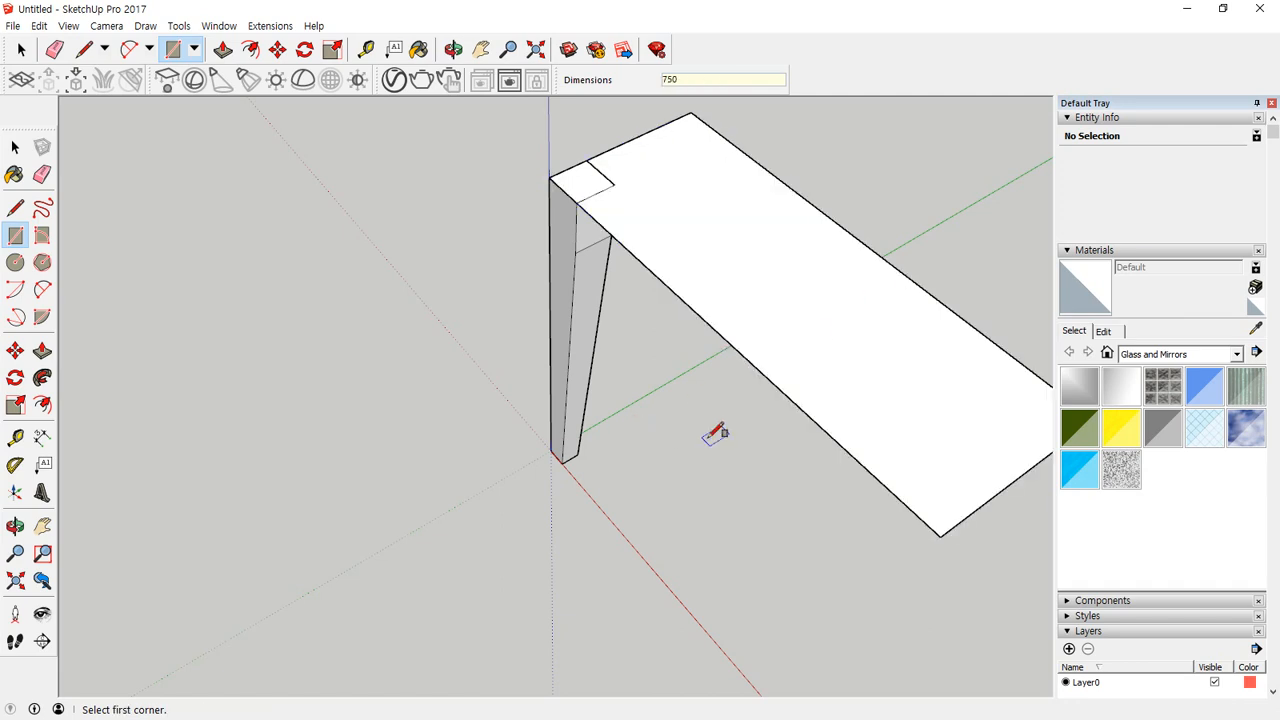
middle_click_drag(570, 440, 446, 471, "shift")
key("ctrl+z")
Step: Draw a 1200 by 750 mm tabletop rectangle from the leg's top outer corner, long side along the red axis
middle_click_drag(488, 542, 904, 533)
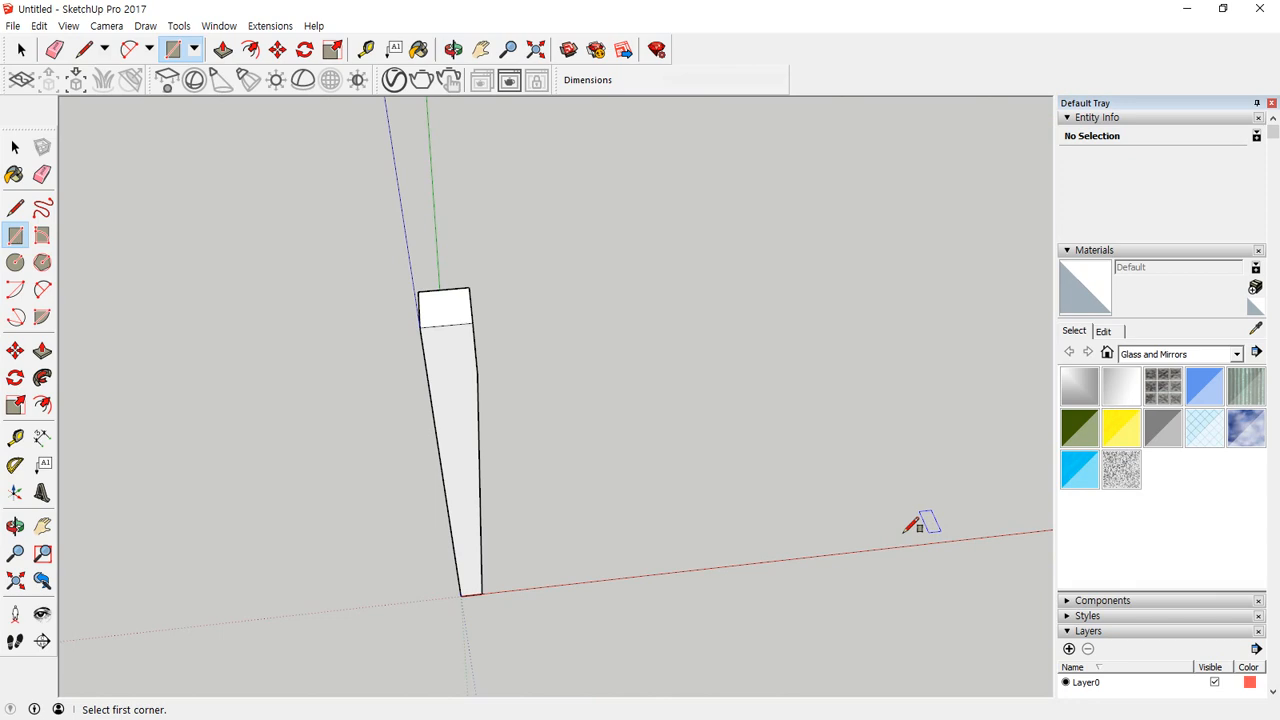
left_click(420, 325)
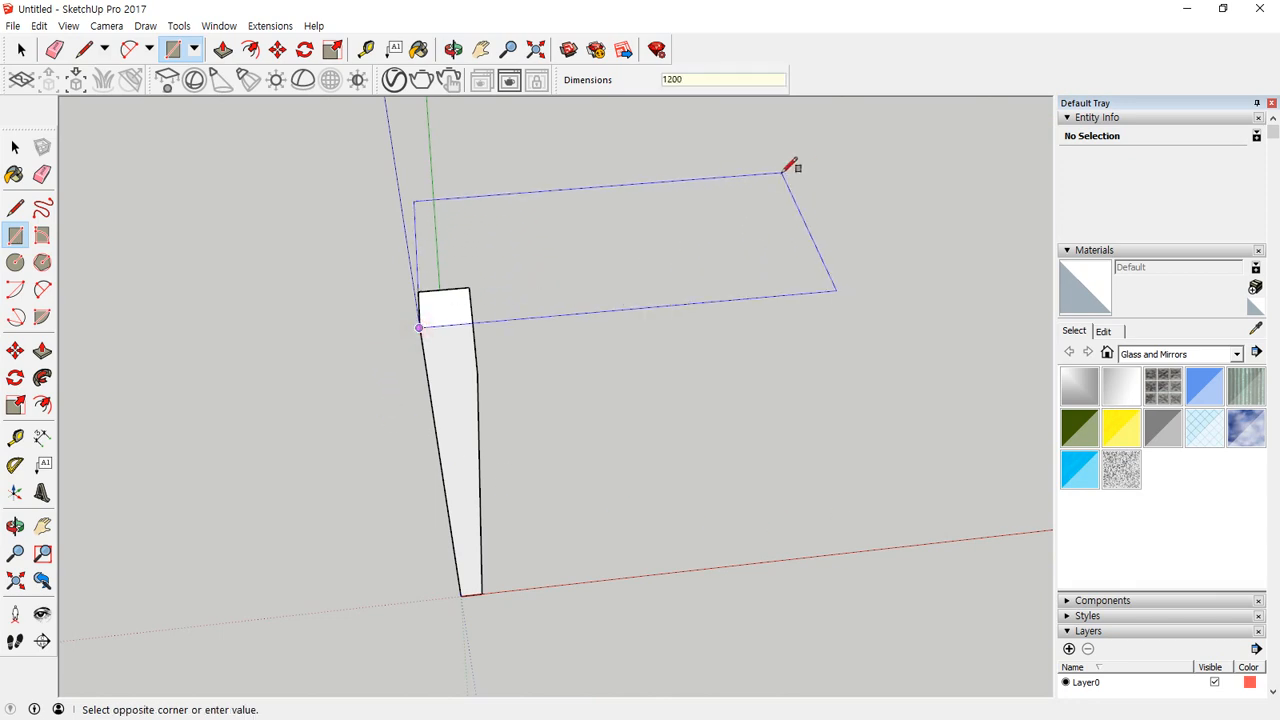
key("Return")
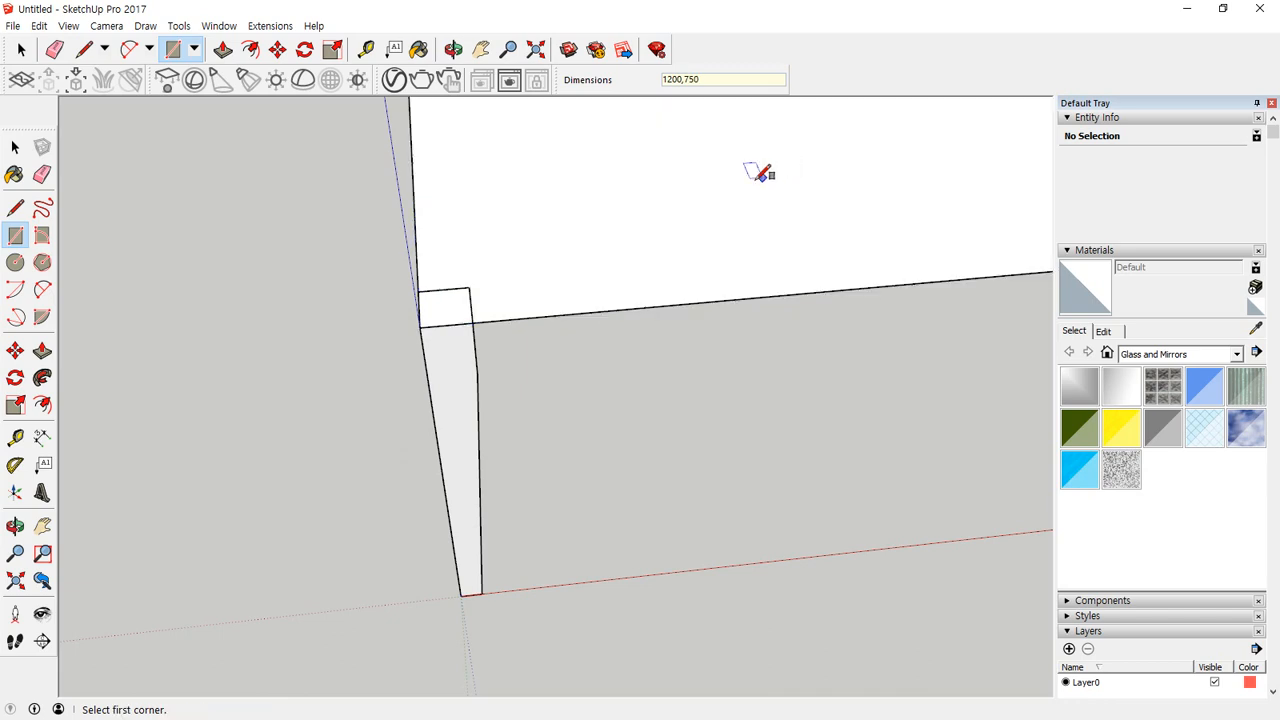
scroll(640, 360, "down", 3)
middle_click_drag(634, 371, 534, 423)
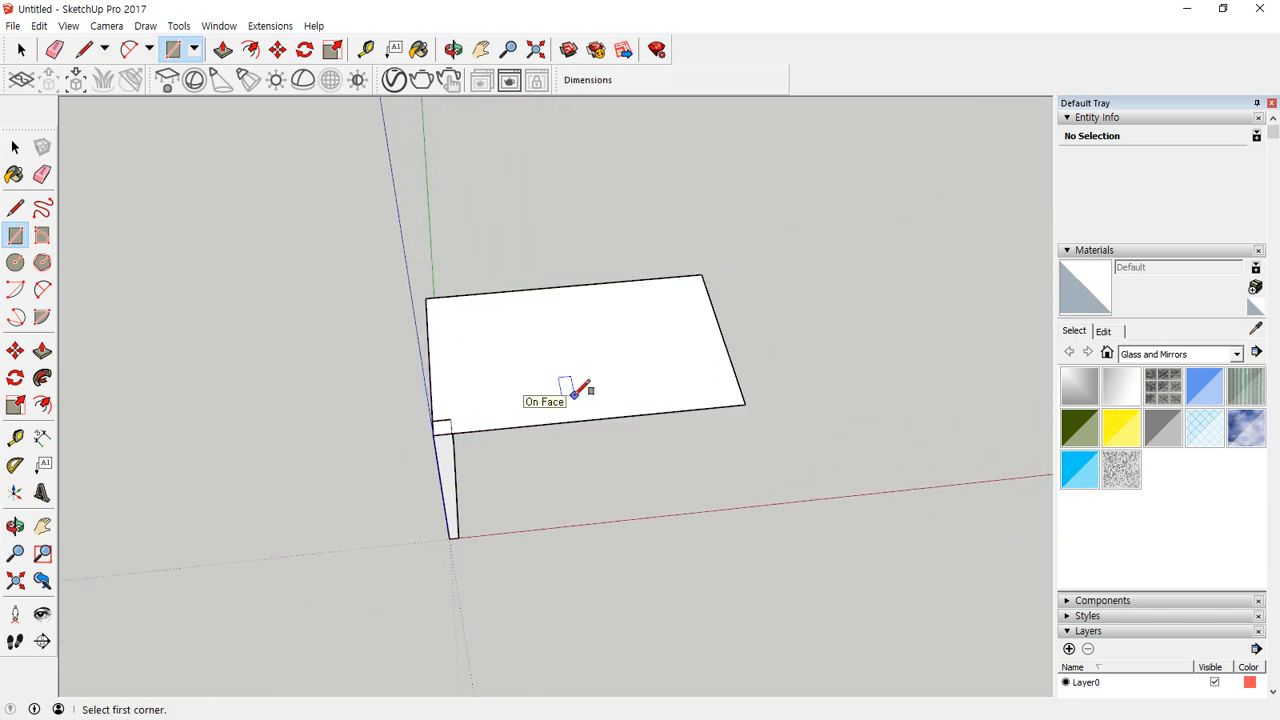
Step: Pull the tabletop rectangle up 30 mm and make the resulting slab a group
key("p")
left_click(628, 374)
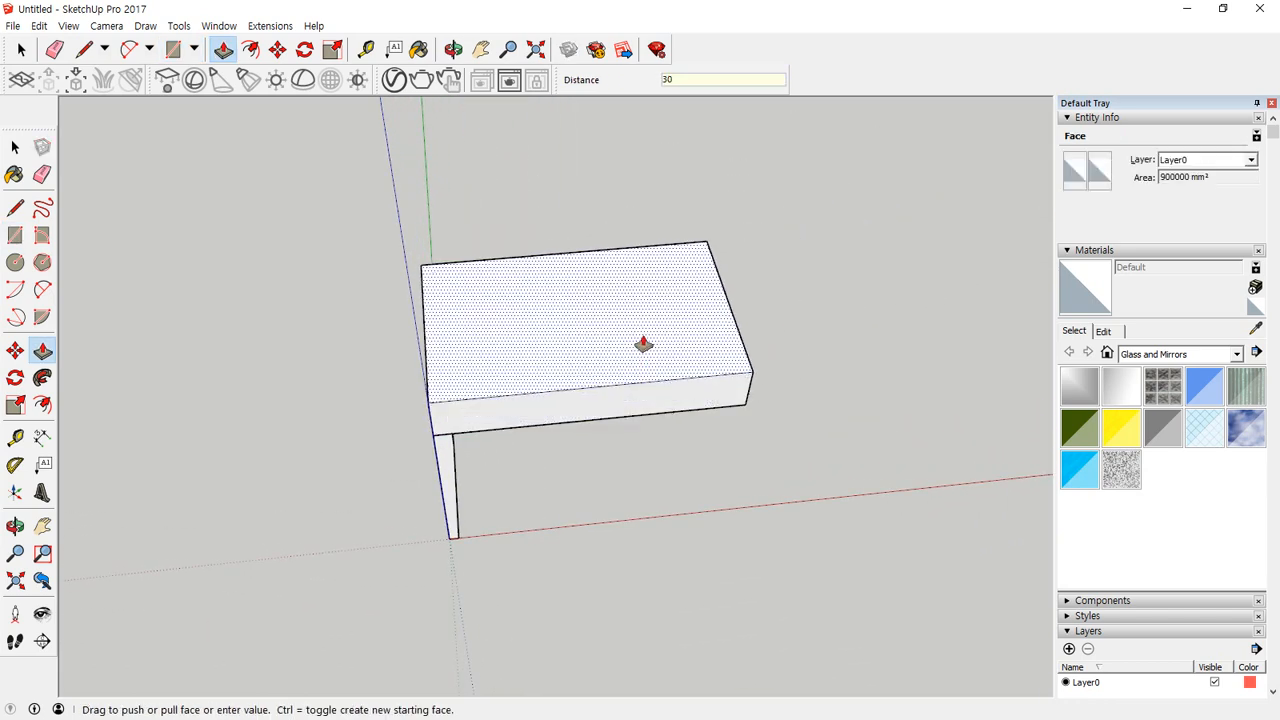
type("30")
key("Return")
key("space")
triple_click(643, 340)
right_click(587, 338)
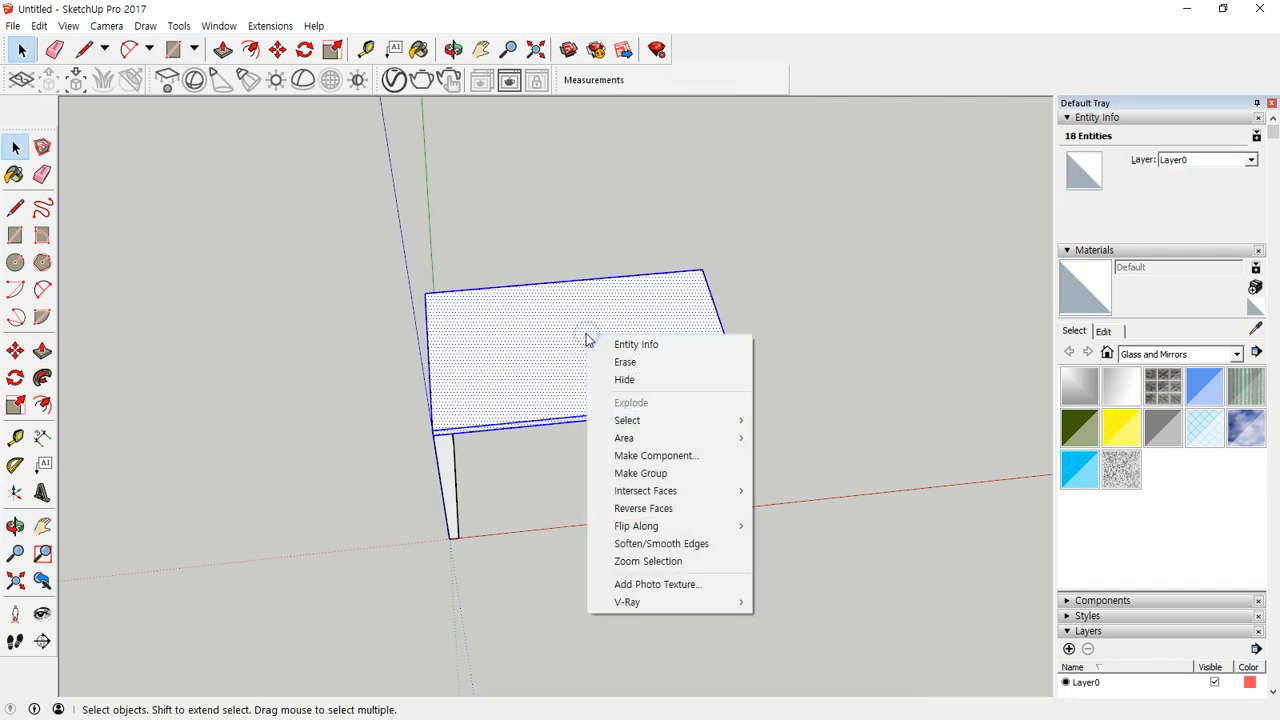
left_click(640, 473)
Step: Copy the leg group about 332 mm along the red axis beneath the tabletop's long edge
middle_click_drag(574, 486, 251, 398)
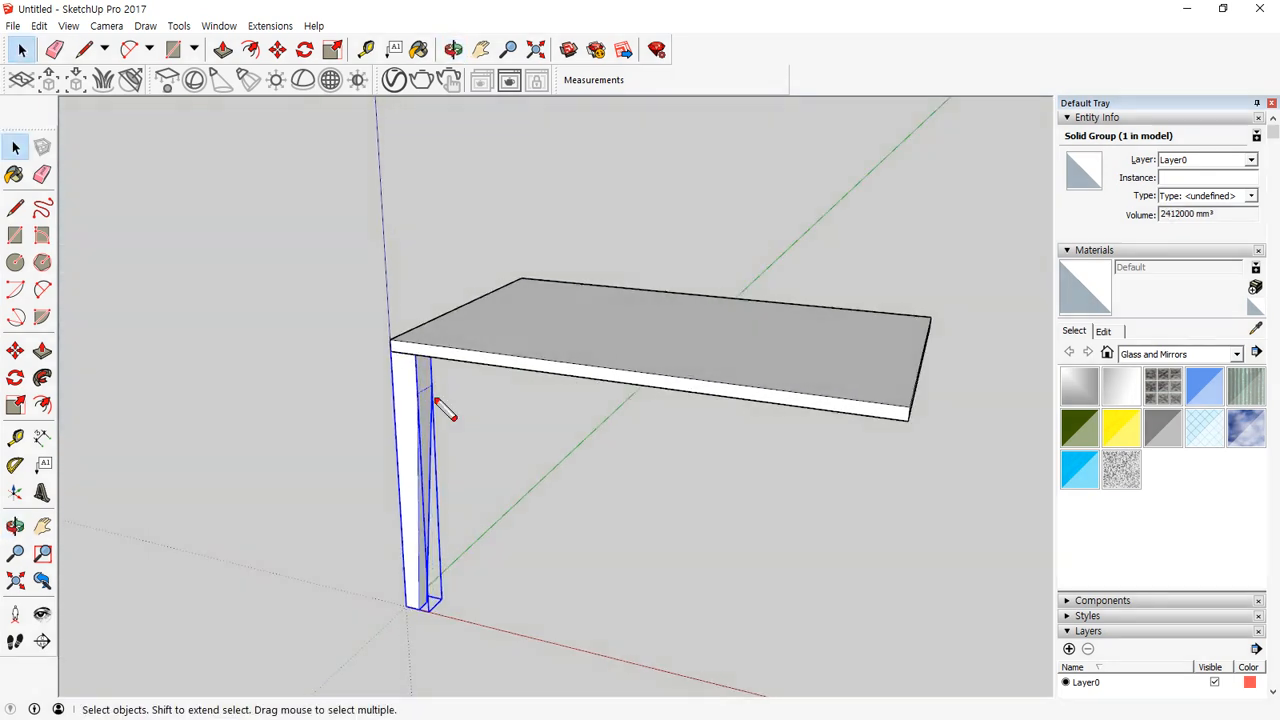
mouse_move(432, 387)
left_mouse_down()
mouse_move(660, 421)
mouse_move(664, 438)
left_mouse_up()
left_click_drag(450, 361, 445, 421)
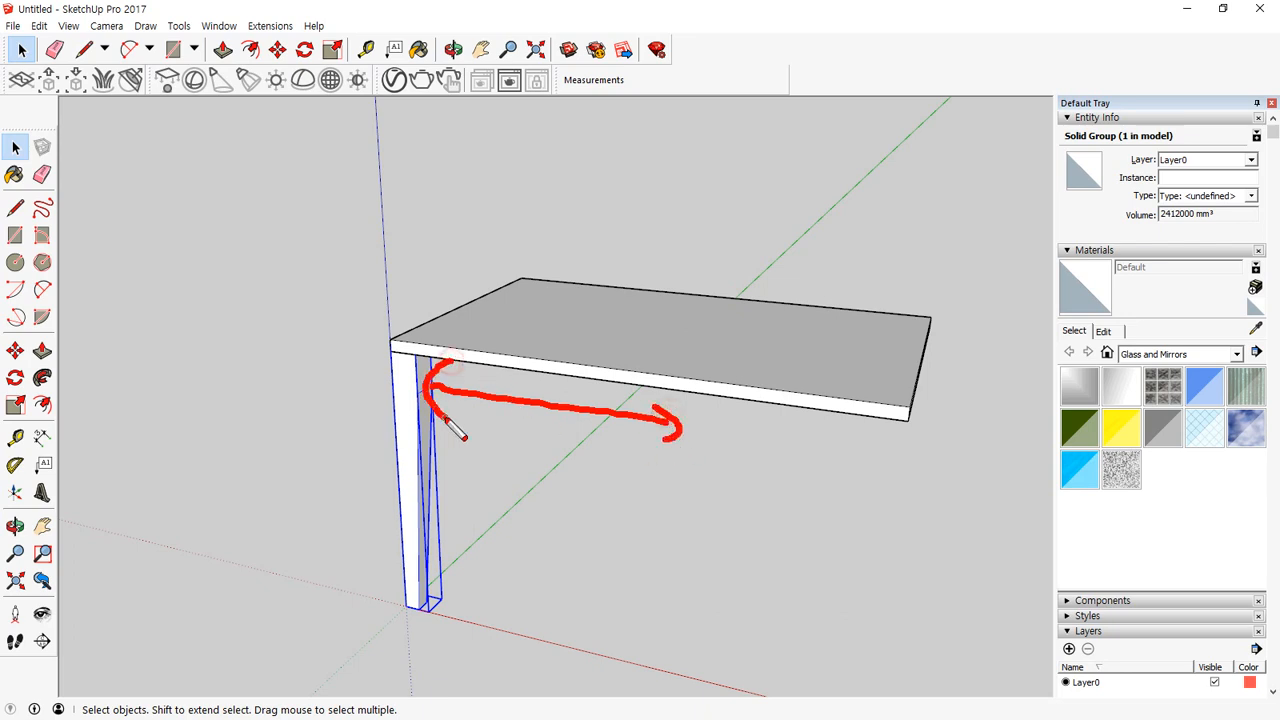
key("Escape")
middle_click_drag(453, 458, 778, 477)
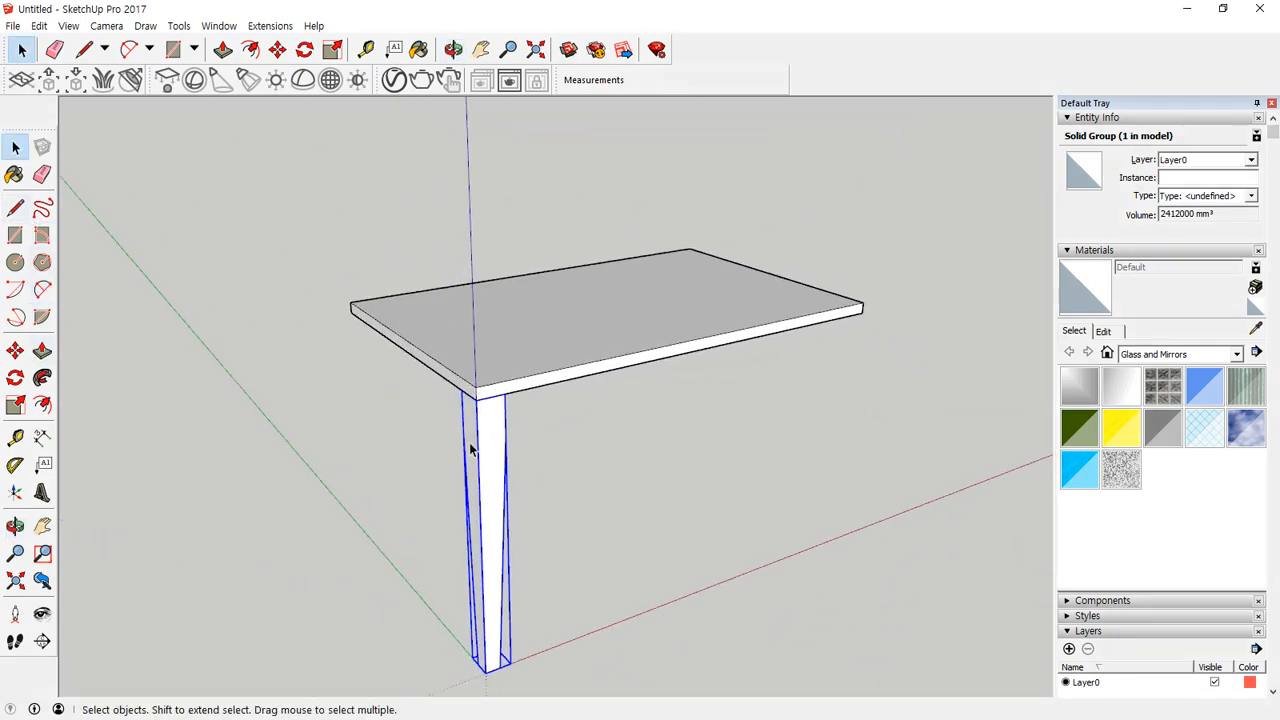
key("m")
key("ctrl")
left_click(505, 397)
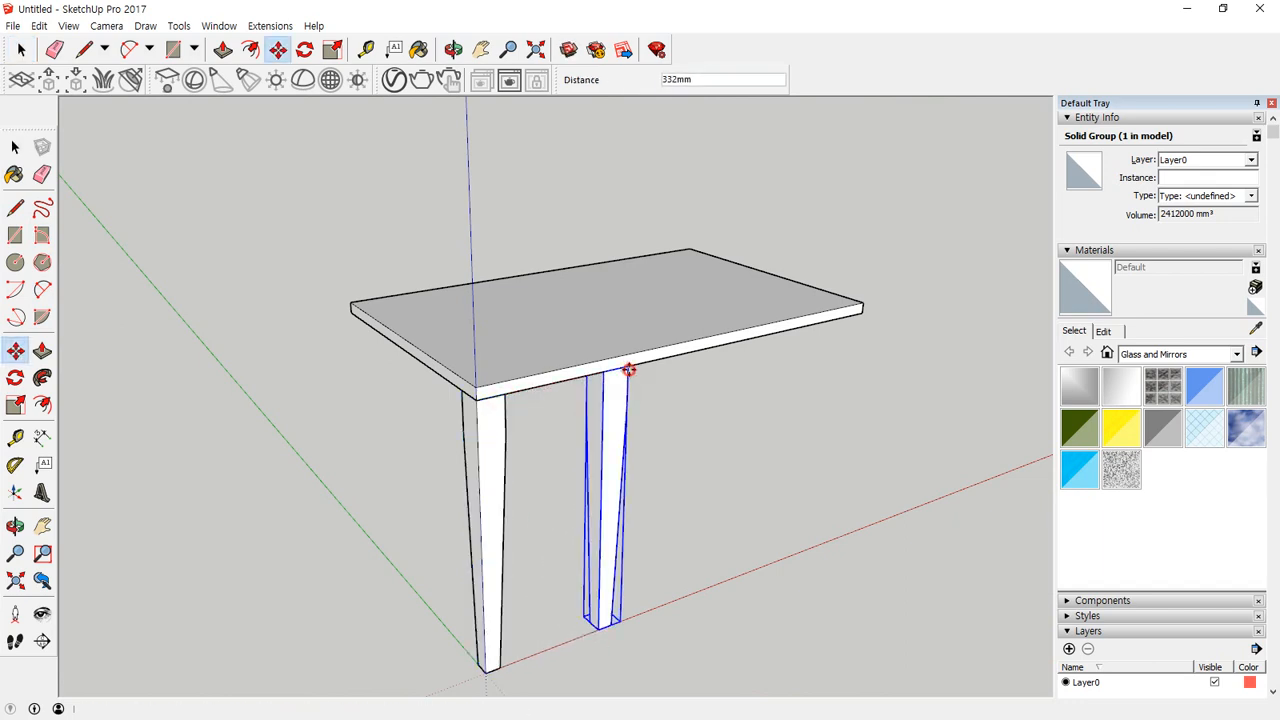
left_click(628, 368)
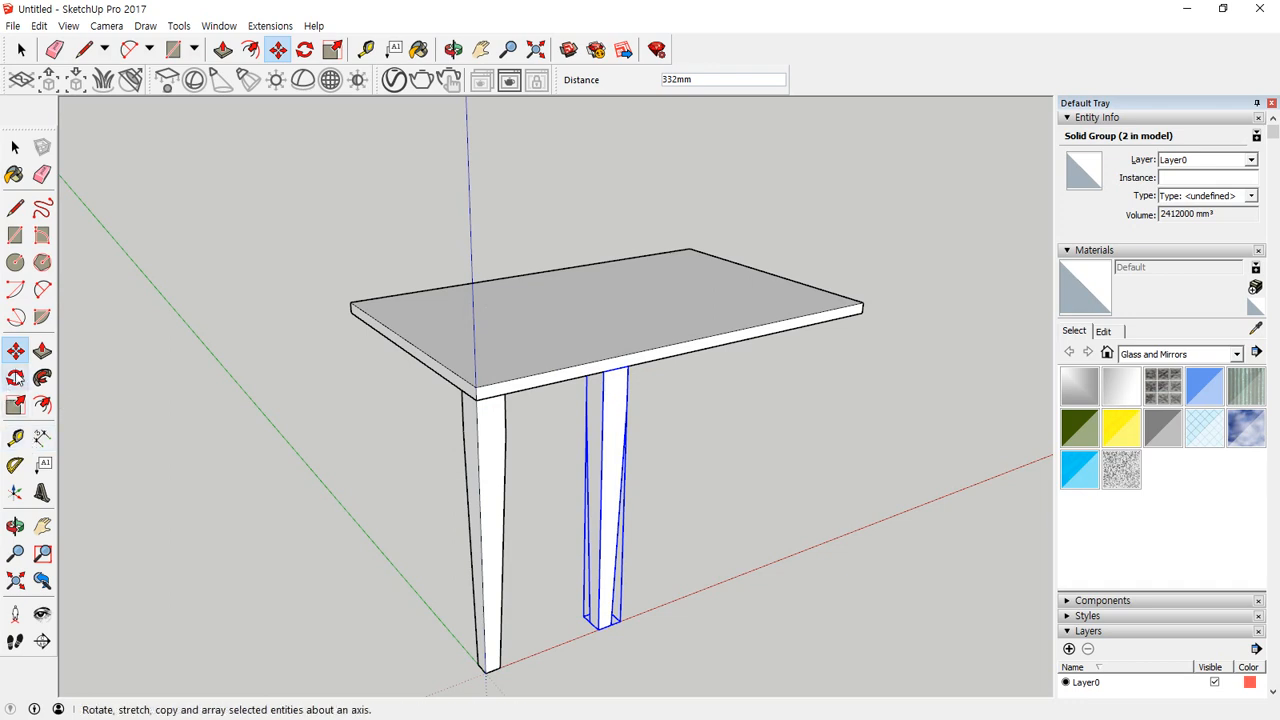
Step: Mirror the copied leg by scaling it -1 along the red axis
left_click(15, 404)
middle_click_drag(689, 480, 556, 528)
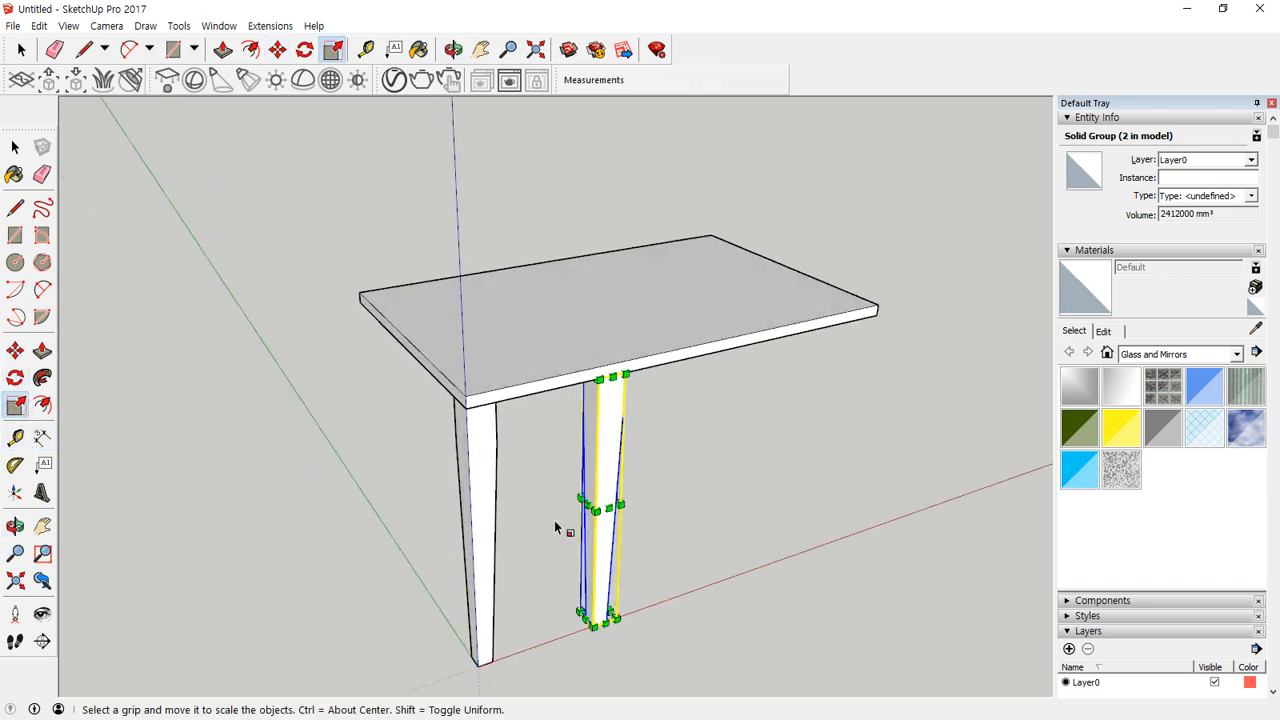
left_click_drag(586, 503, 760, 441)
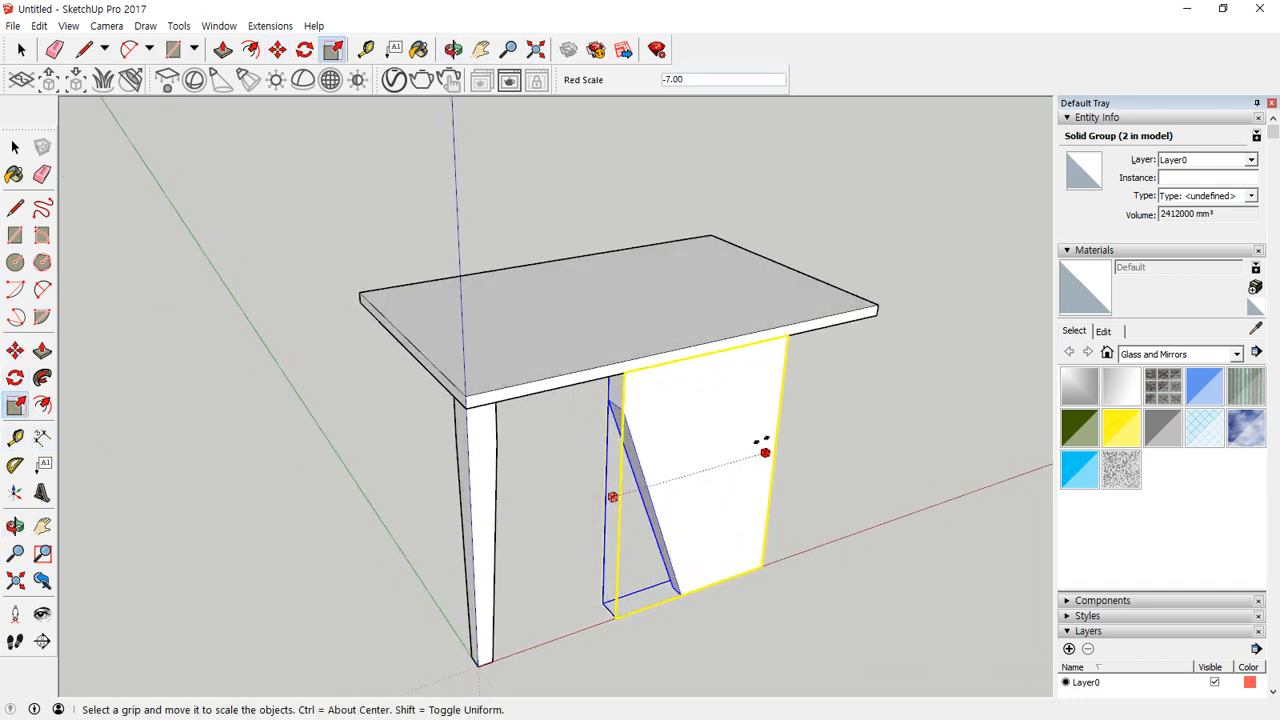
type("-1")
key("Return")
middle_click_drag(761, 440, 248, 384)
key("space")
left_click(697, 503)
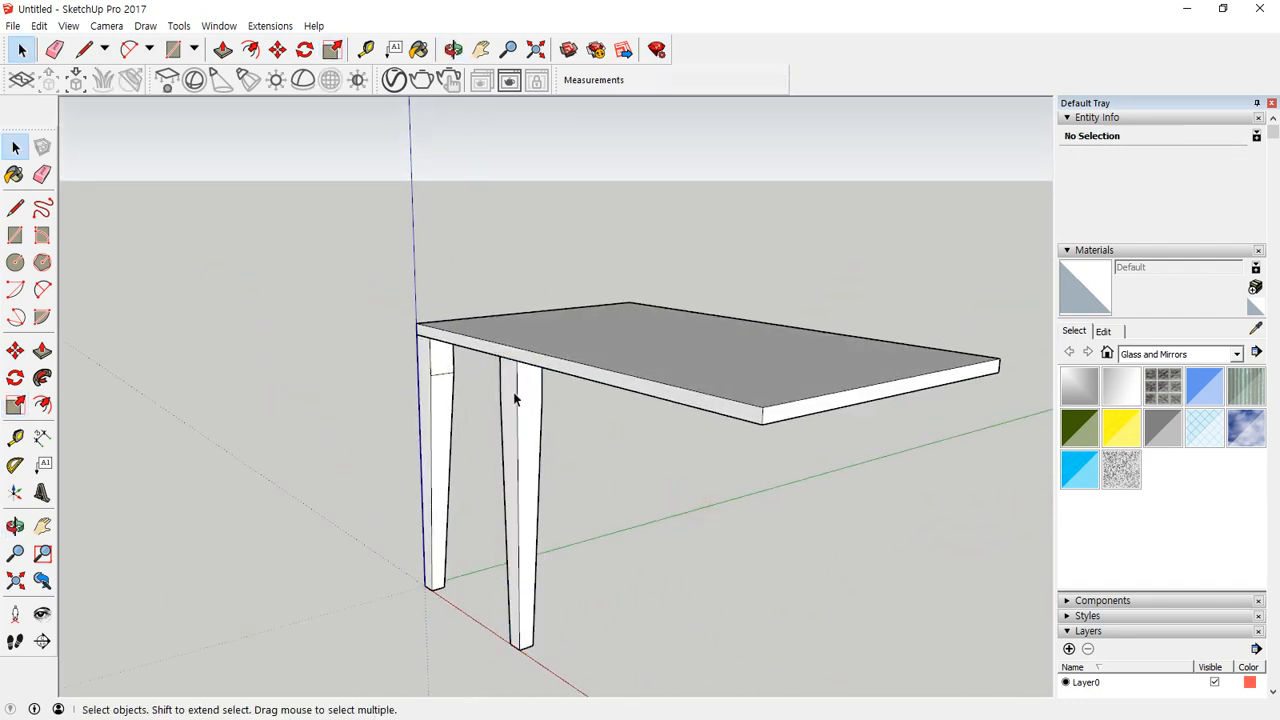
Step: Move the mirrored leg by its top outer corner to the tabletop's corner at the far end of the long edge
key("m")
scroll(513, 397, "up", 1)
left_click(514, 364)
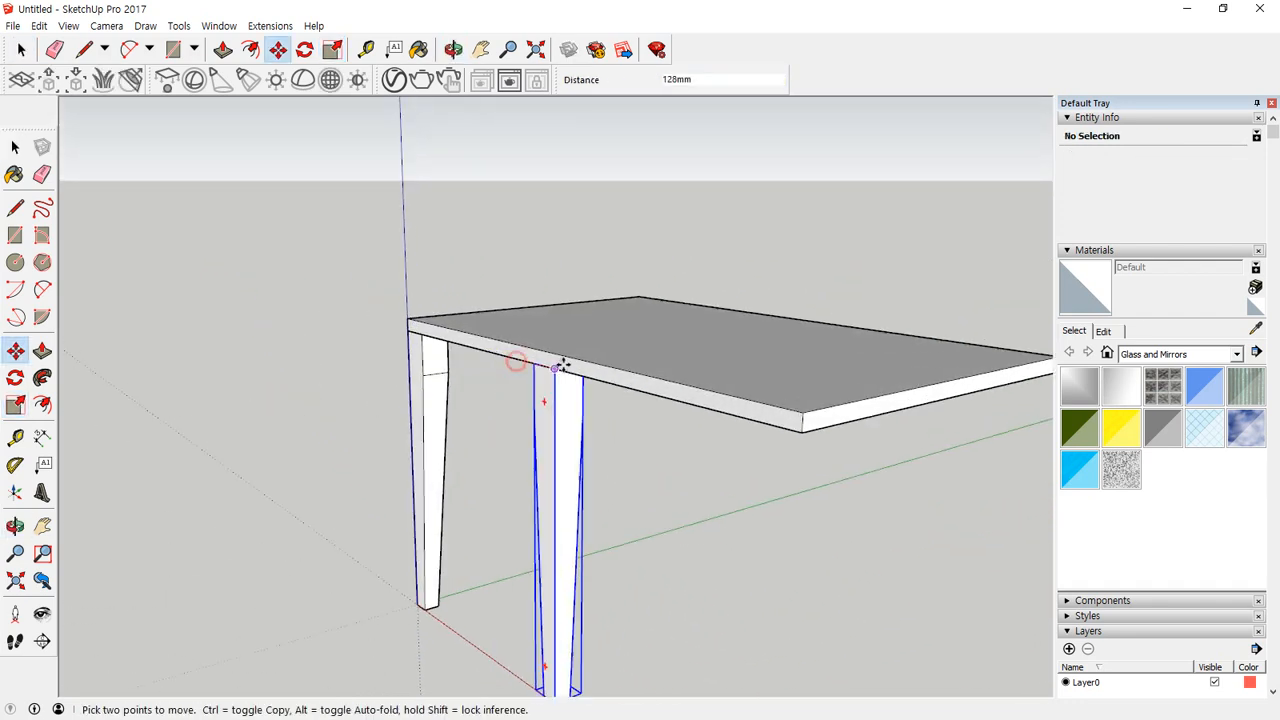
left_click(797, 422)
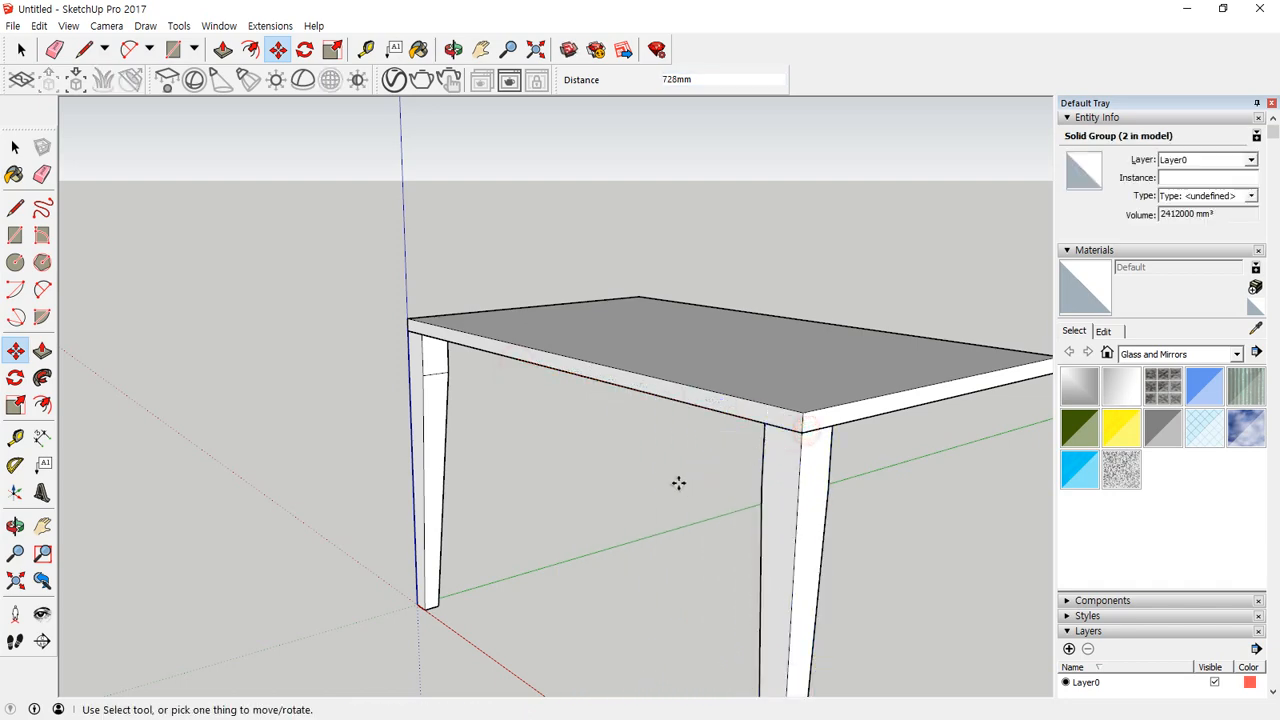
Step: Copy both legs from the finished long side to the opposite long side, 680 mm across, flush with the tabletop's corner
middle_click_drag(677, 483, 451, 456)
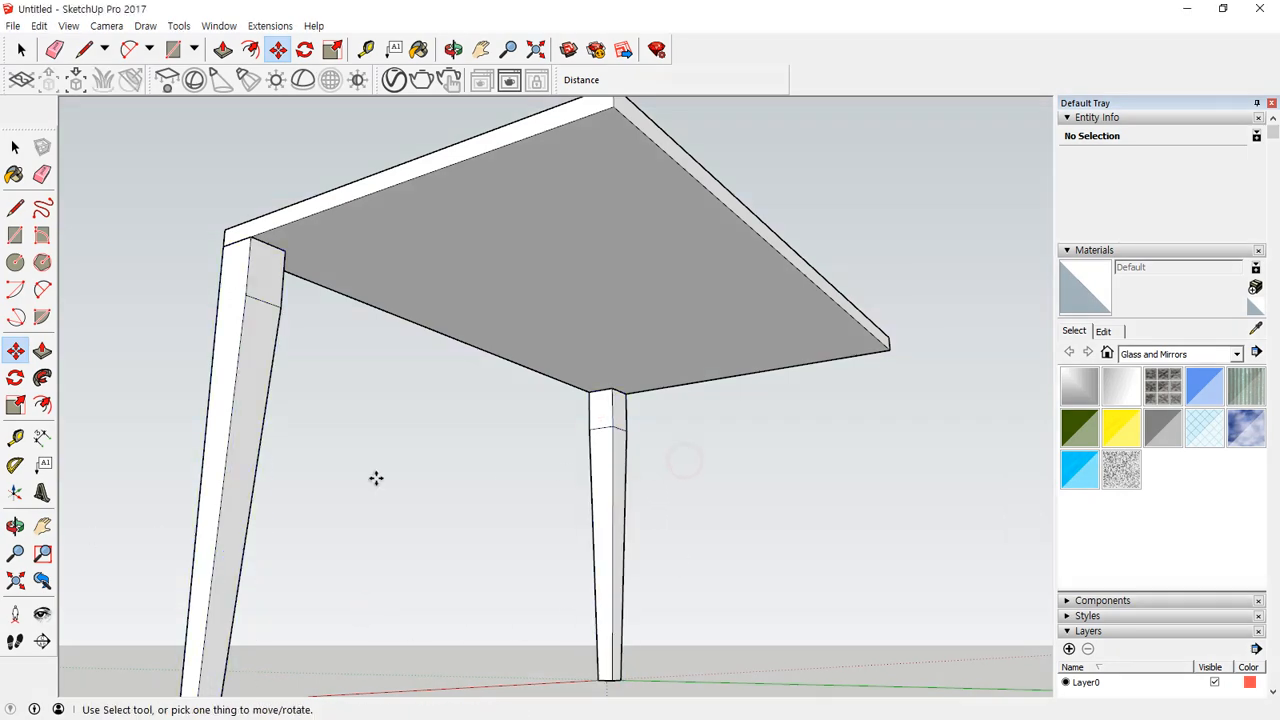
key("space")
left_click_drag(95, 519, 96, 519)
middle_click_drag(96, 519, 308, 384)
key("m")
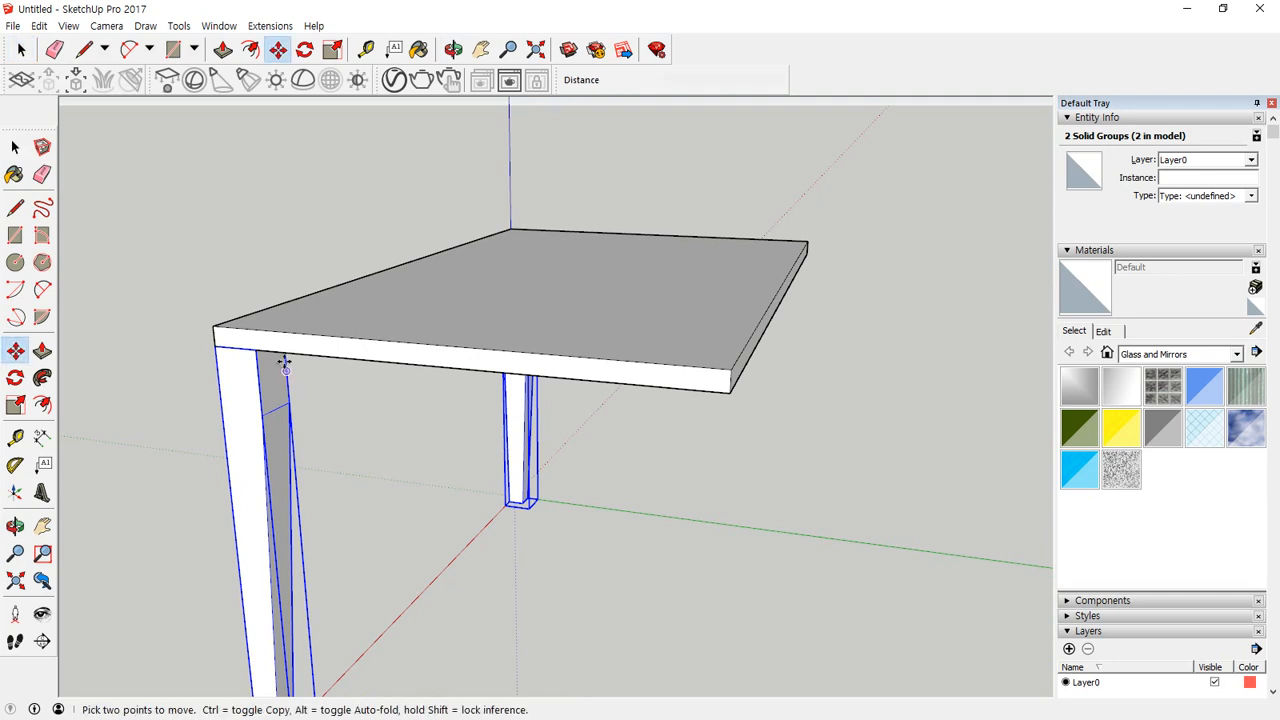
key("ctrl")
left_click(257, 352)
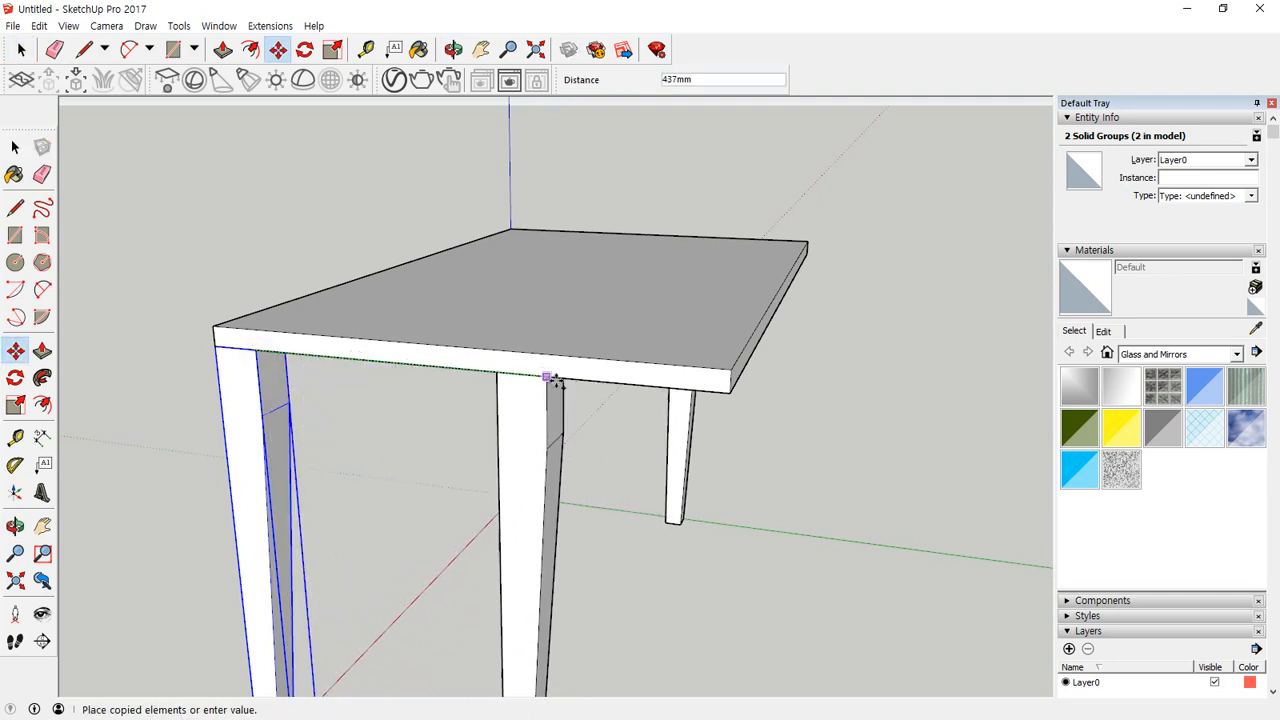
left_click(730, 395)
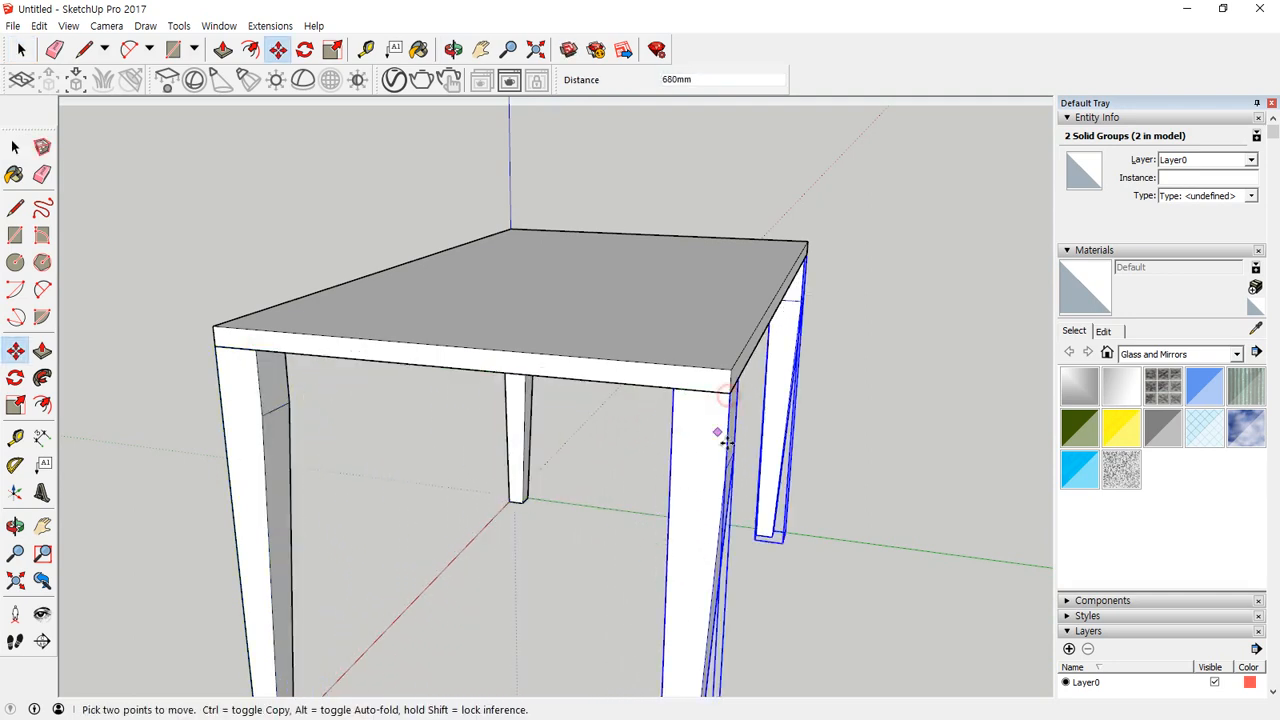
middle_click_drag(720, 434, 731, 434)
right_click(721, 434)
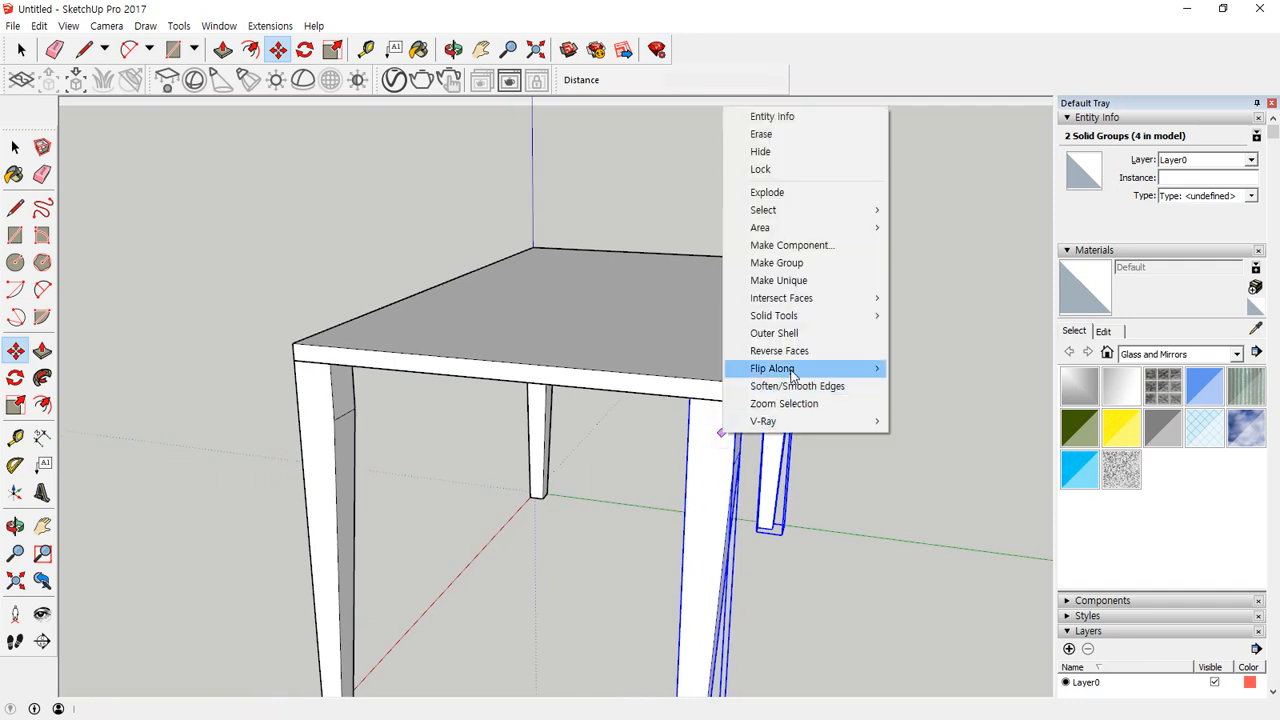
mouse_move(792, 372)
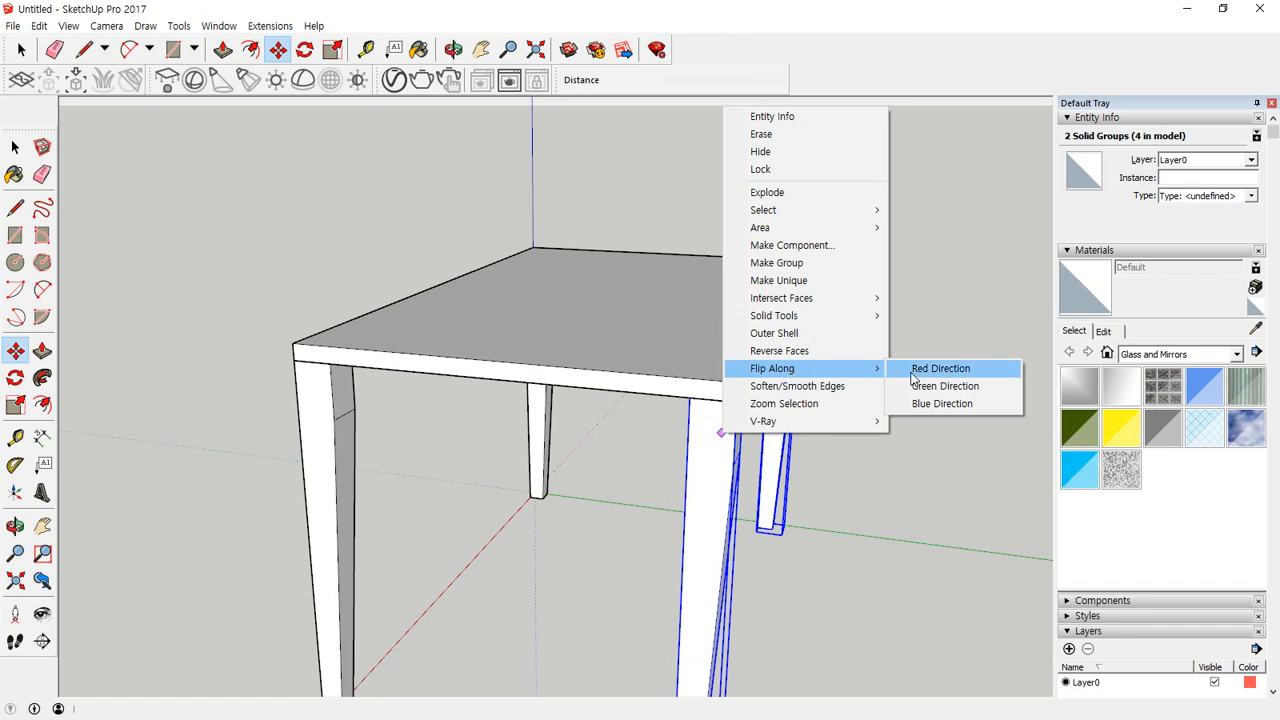
mouse_move(522, 507)
left_mouse_down()
mouse_move(447, 580)
mouse_move(477, 603)
mouse_move(535, 506)
mouse_move(534, 520)
left_mouse_up()
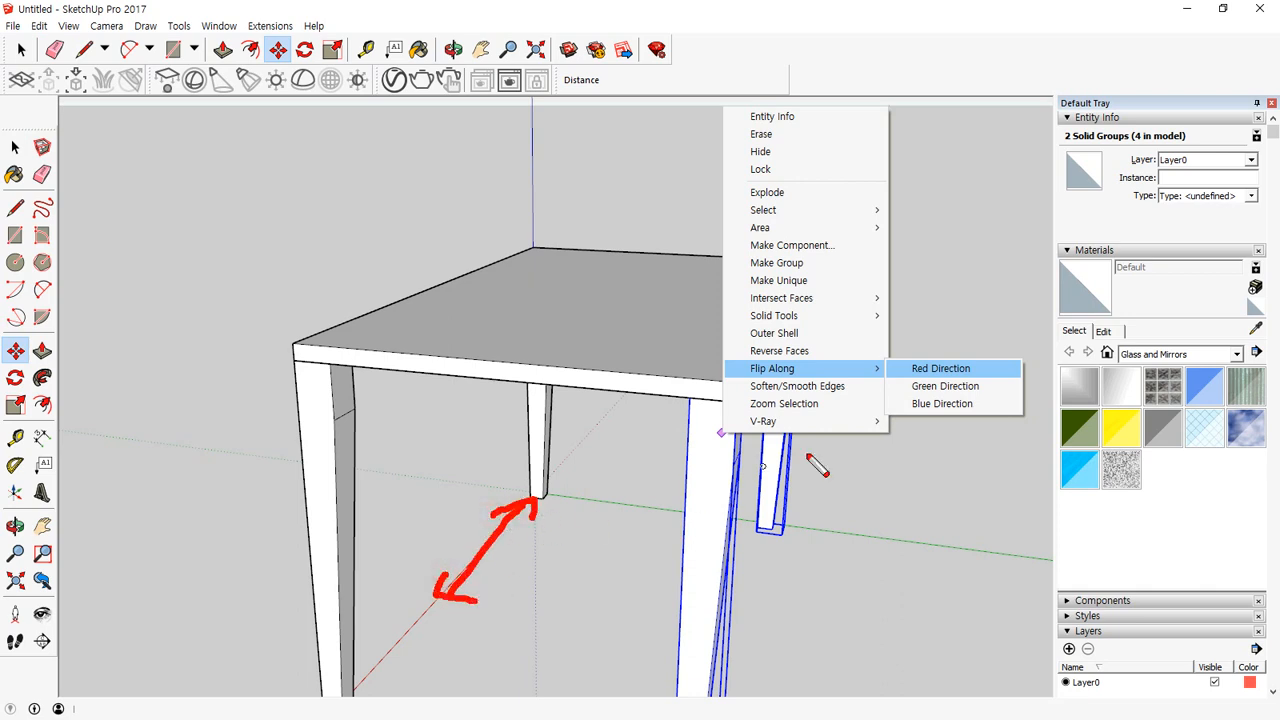
mouse_move(627, 510)
left_mouse_down()
mouse_move(871, 509)
mouse_move(857, 534)
left_mouse_up()
mouse_move(627, 480)
left_mouse_down()
mouse_move(647, 530)
mouse_move(952, 543)
left_mouse_up()
left_click_drag(651, 478, 635, 545)
mouse_move(897, 504)
left_mouse_down()
mouse_move(929, 586)
mouse_move(895, 585)
left_mouse_up()
mouse_move(530, 163)
left_mouse_down()
mouse_move(532, 405)
mouse_move(553, 388)
mouse_move(497, 184)
mouse_move(568, 190)
left_mouse_up()
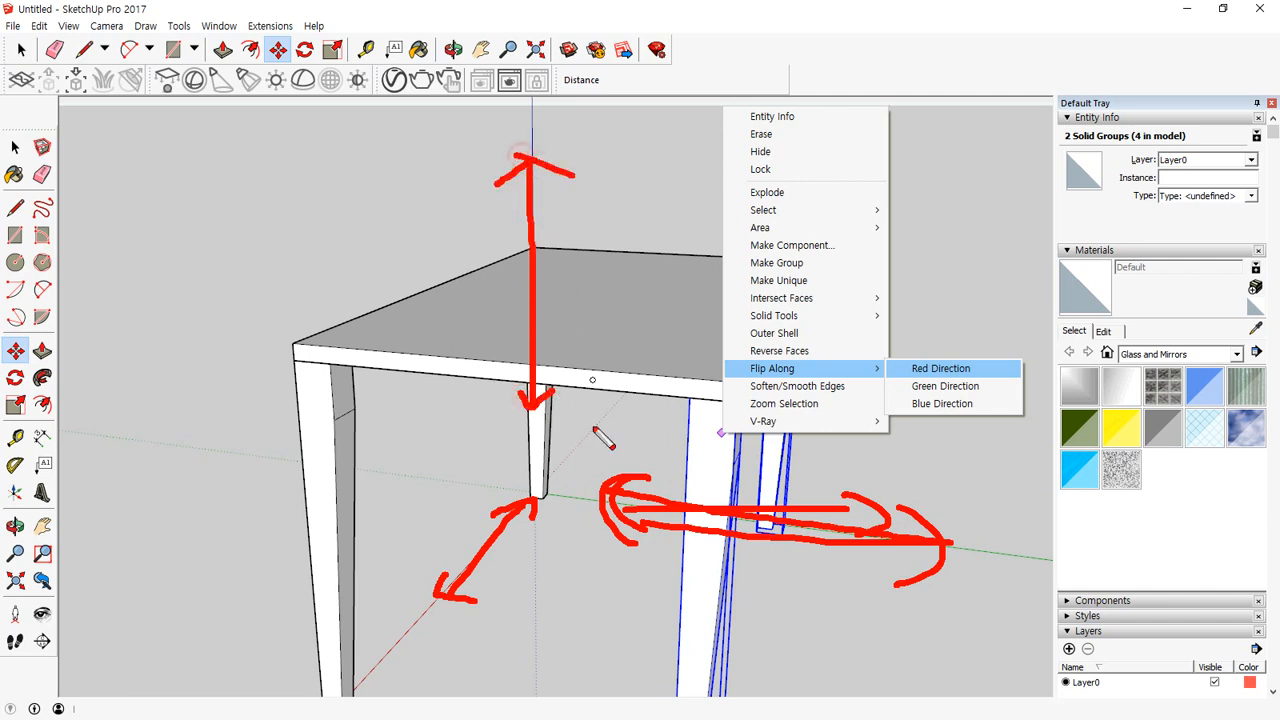
key("e")
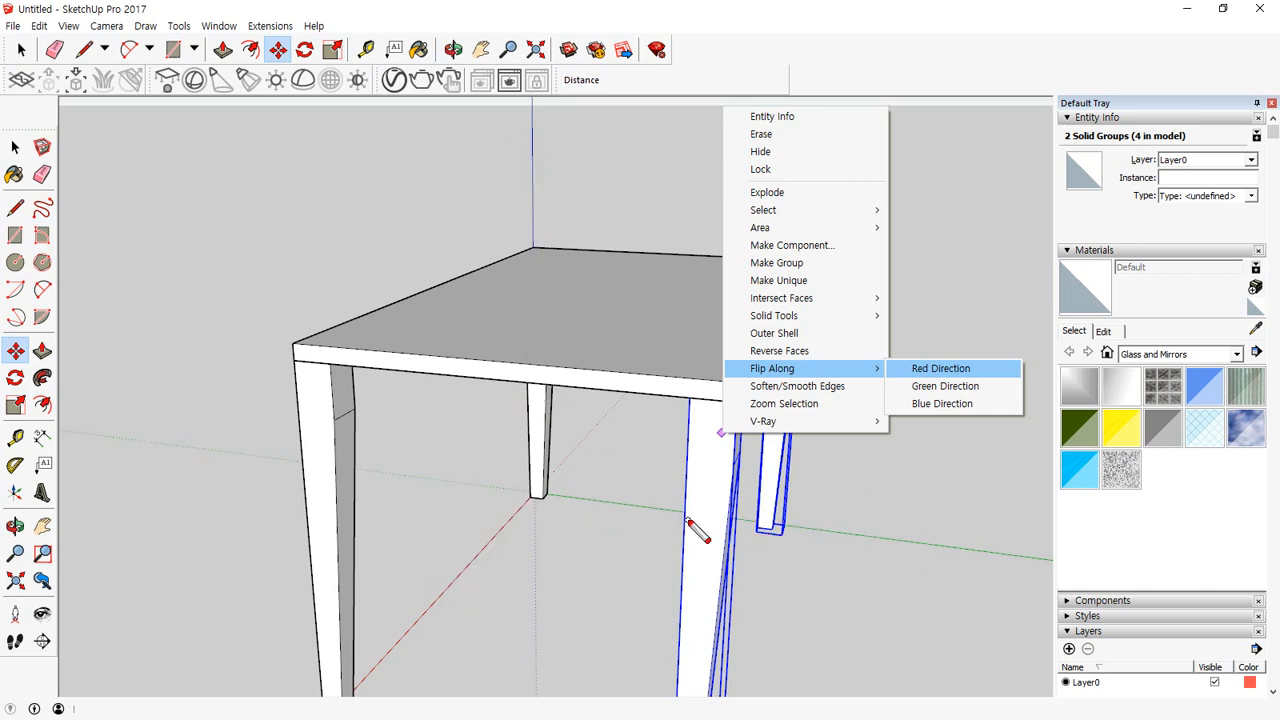
mouse_move(628, 488)
left_mouse_down()
mouse_move(615, 515)
mouse_move(868, 521)
mouse_move(833, 557)
left_mouse_up()
key("Escape")
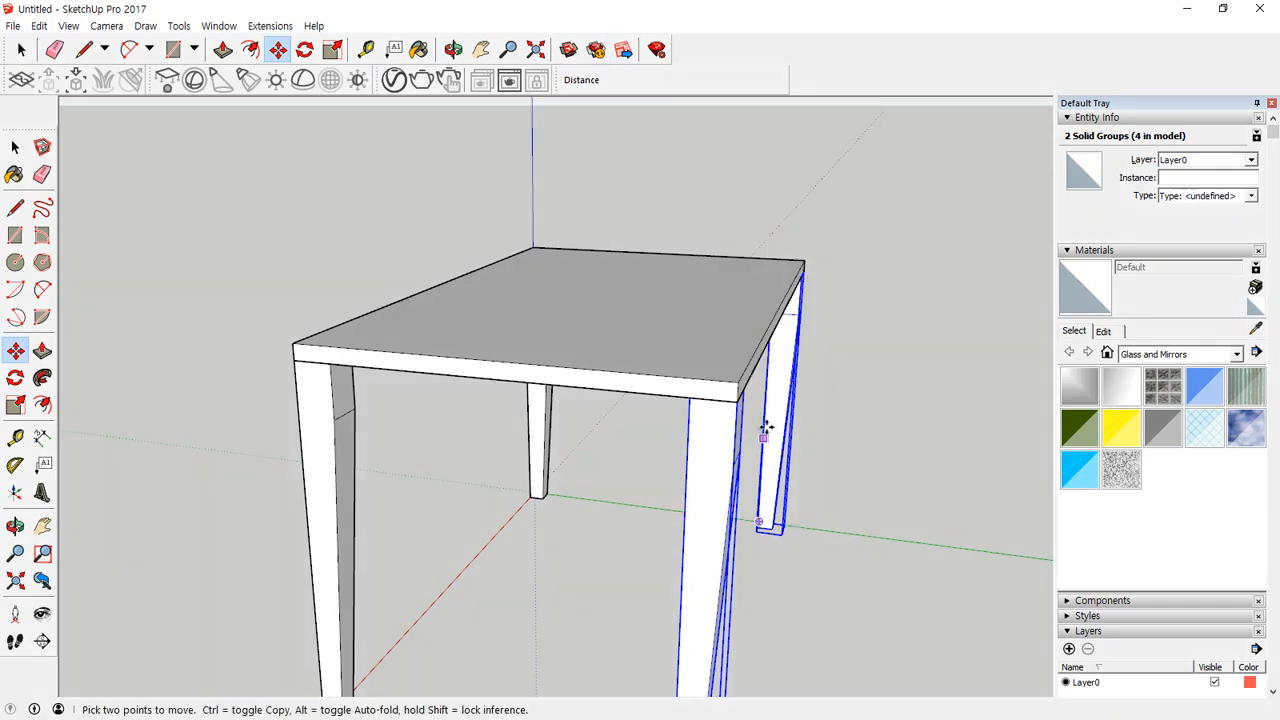
Step: Flip the two copied legs along the green direction and deselect them
right_click(779, 384)
mouse_move(846, 649)
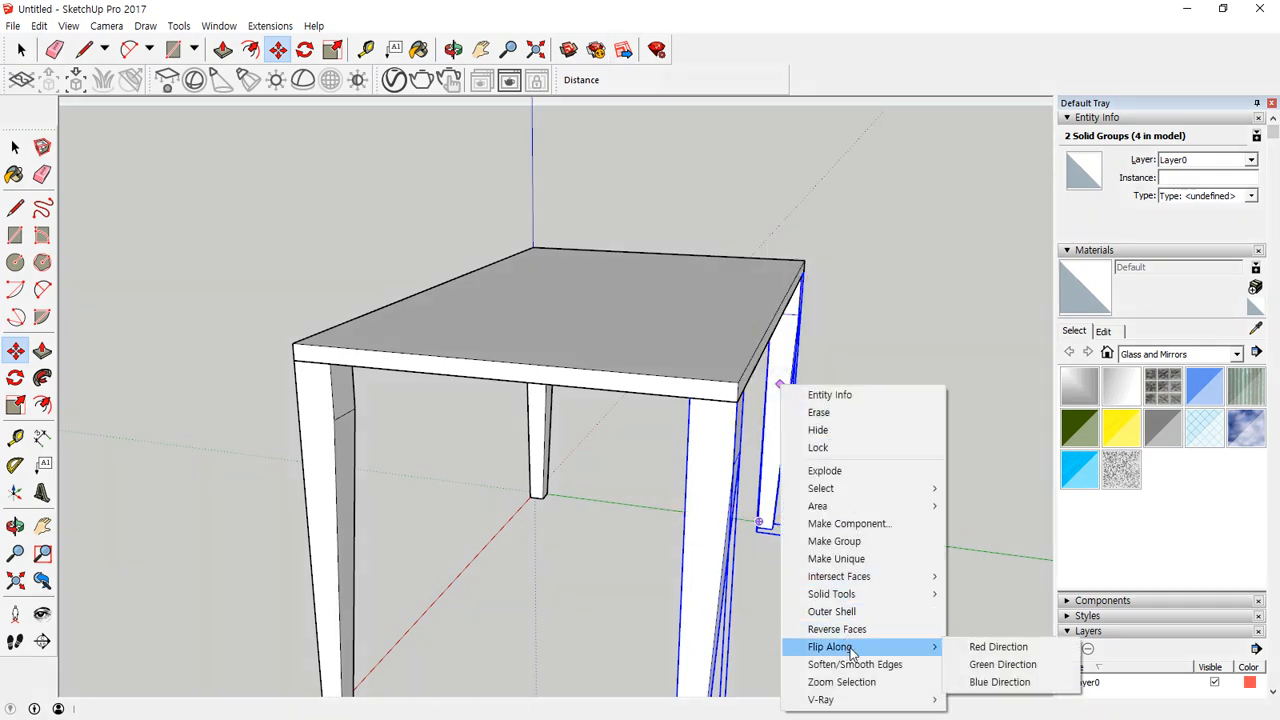
left_click(986, 663)
key("space")
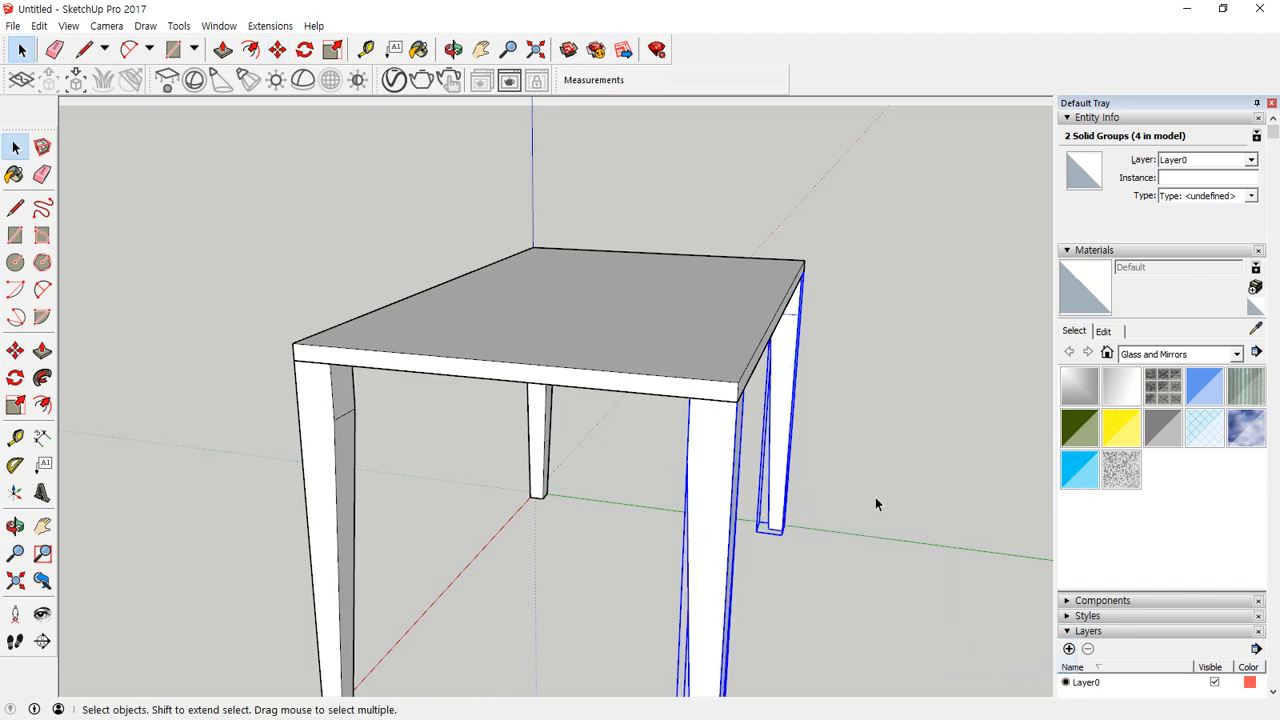
left_click(872, 488)
Step: Draw a rectangle about 100 mm tall between the two legs, directly beneath the tabletop's long edge
middle_click_drag(528, 480, 520, 320)
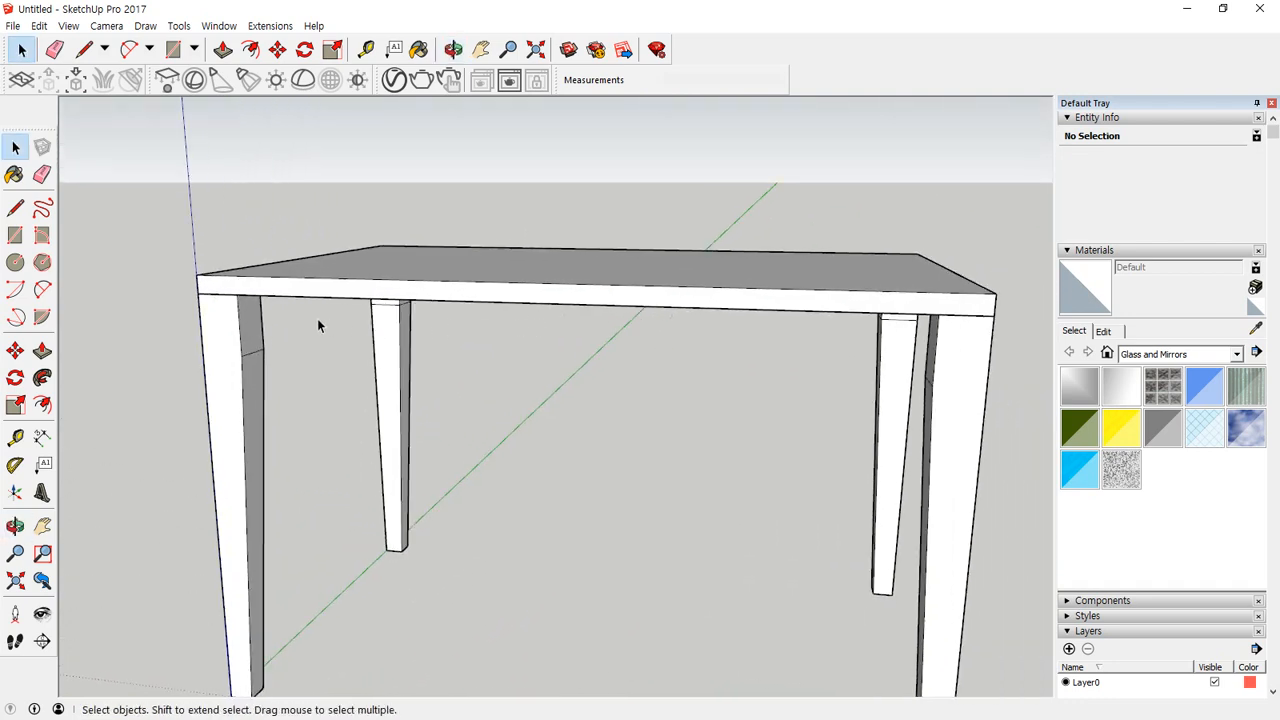
key("r")
left_click(236, 294)
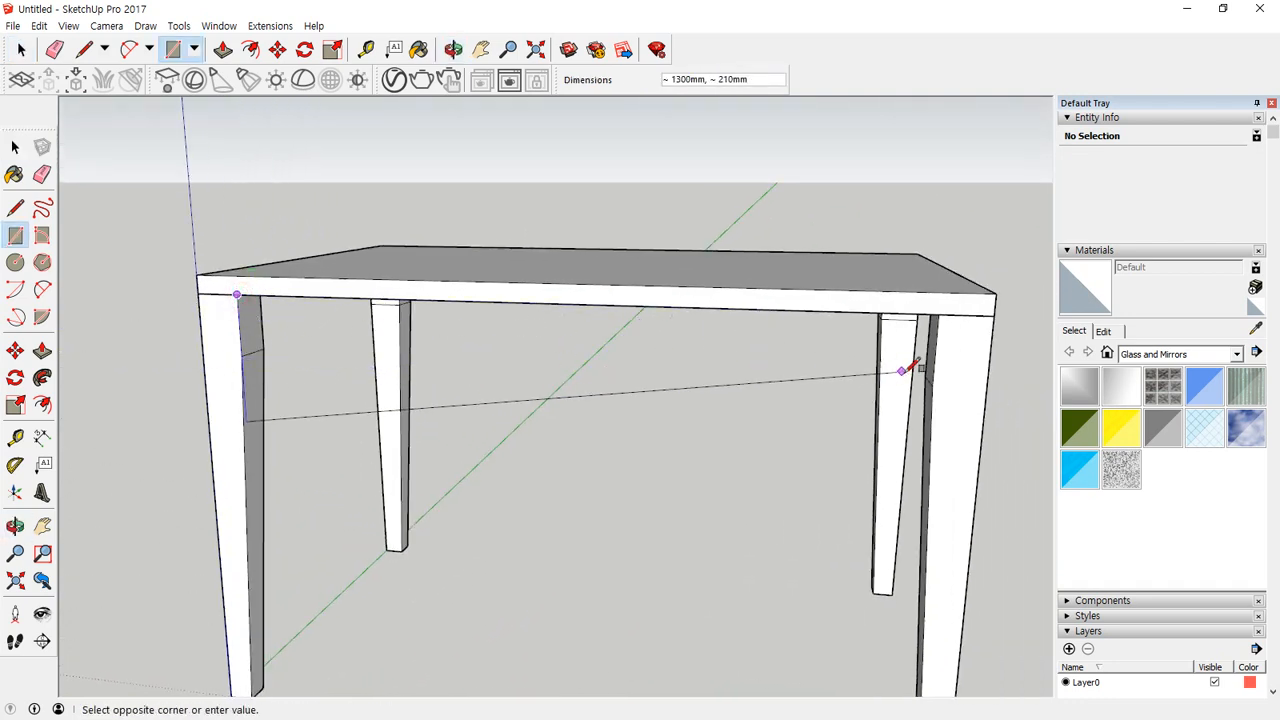
left_click(943, 371)
middle_click_drag(943, 371, 657, 386)
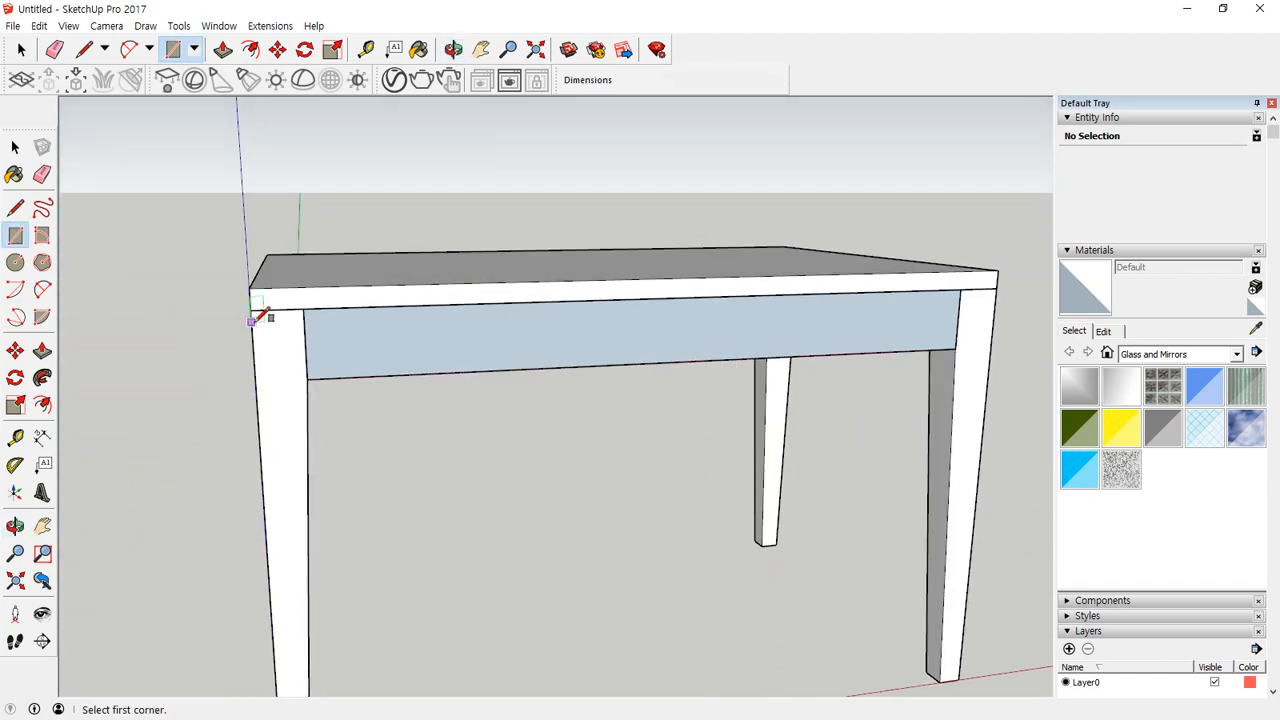
Step: Start a file import and browse to the root folder of drive D
left_click(13, 26)
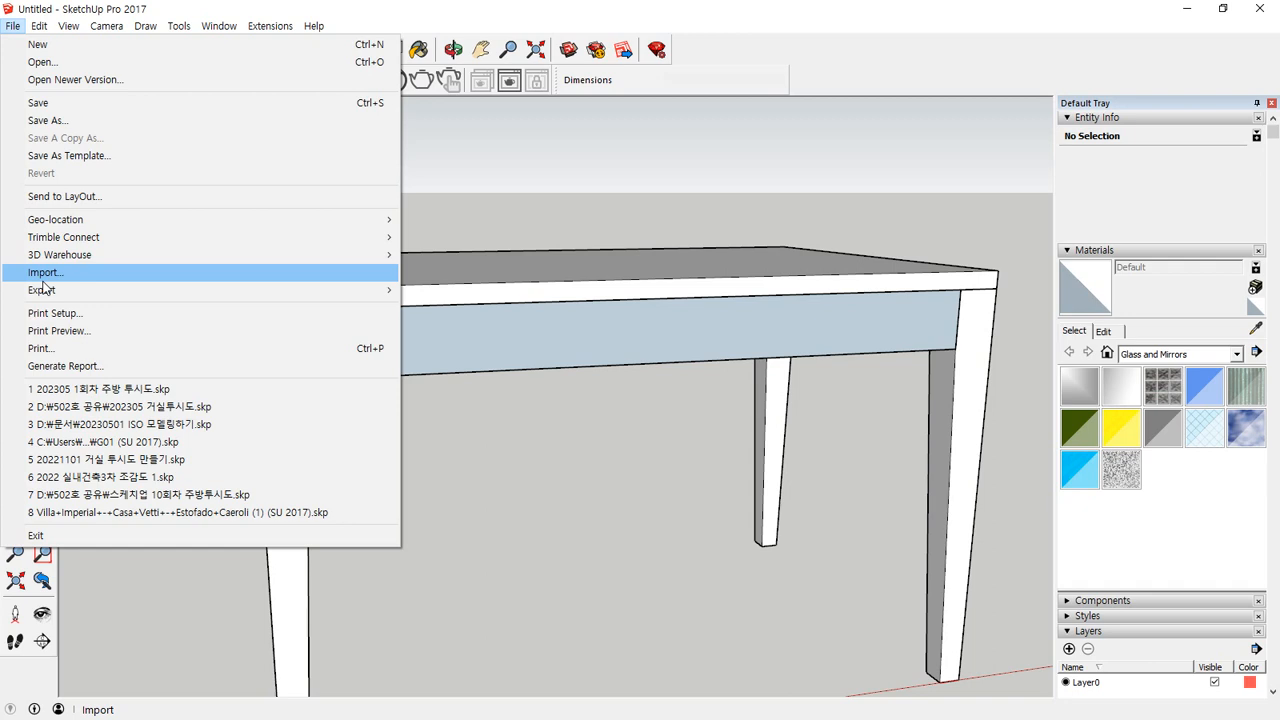
key("Escape")
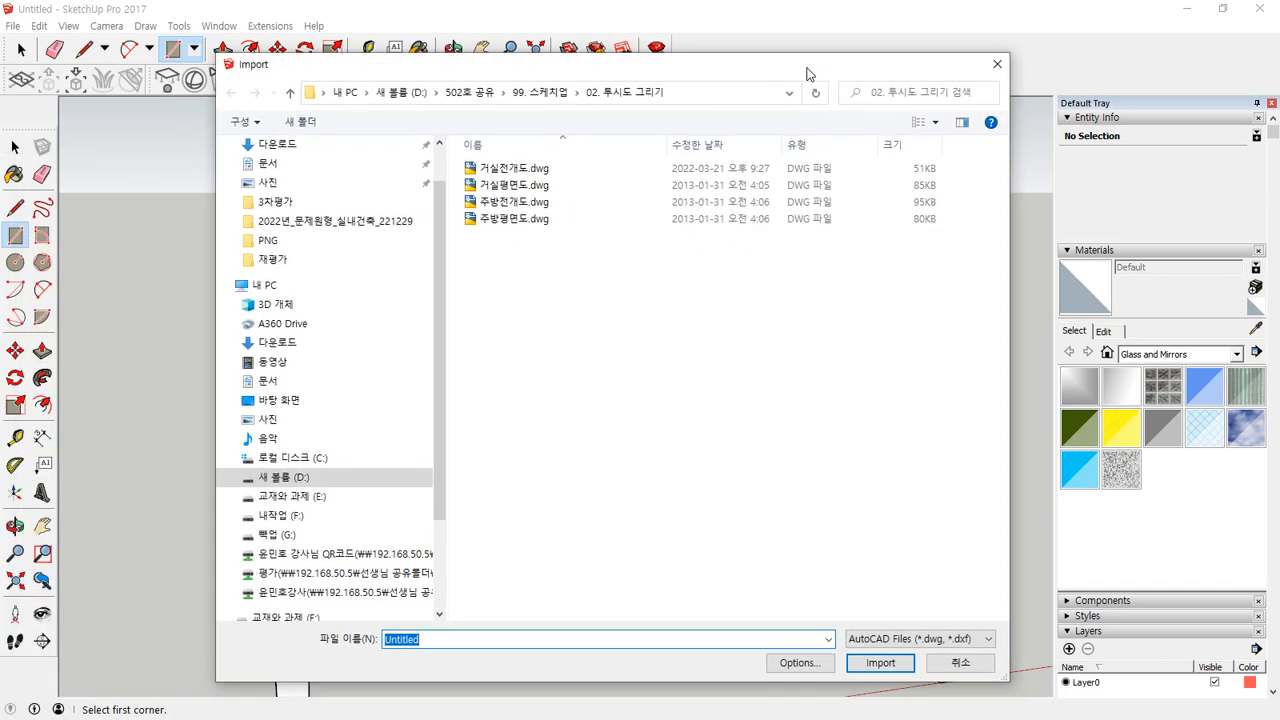
mouse_move(807, 56)
left_mouse_down()
mouse_move(776, 310)
mouse_move(717, 146)
left_mouse_up()
scroll(308, 415, "down", 4)
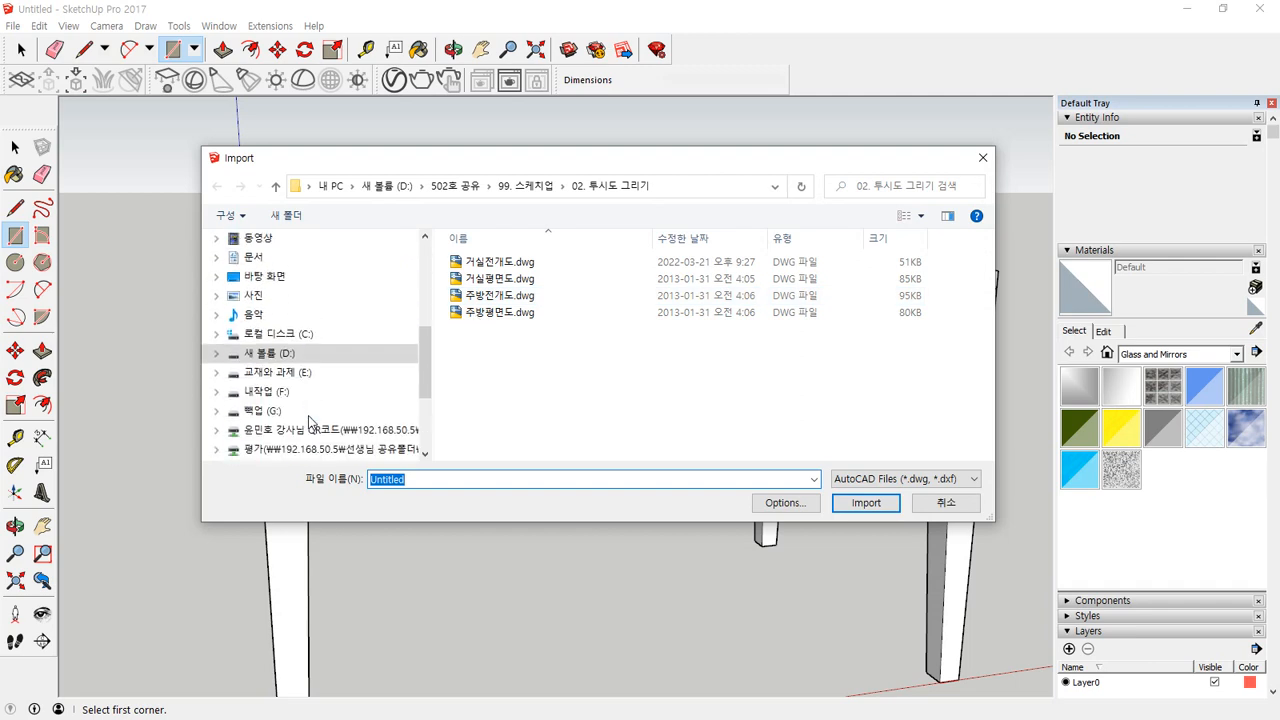
left_click(292, 356)
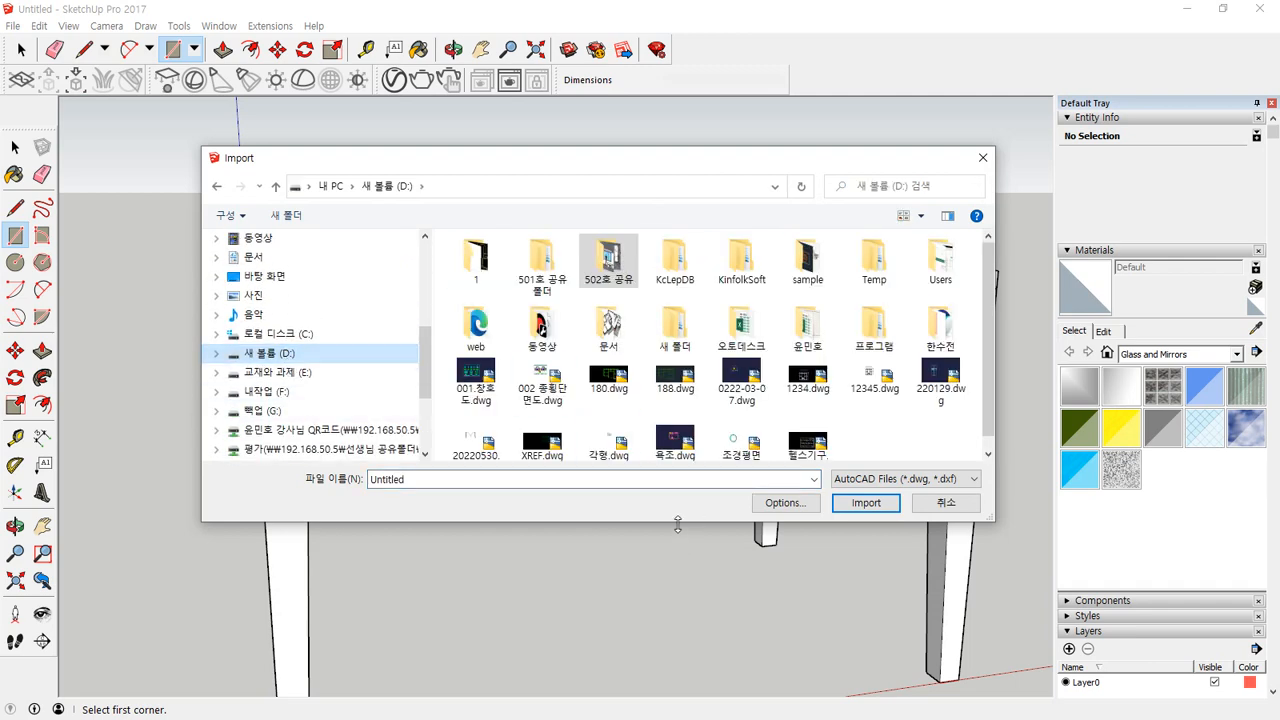
left_click_drag(681, 521, 681, 528)
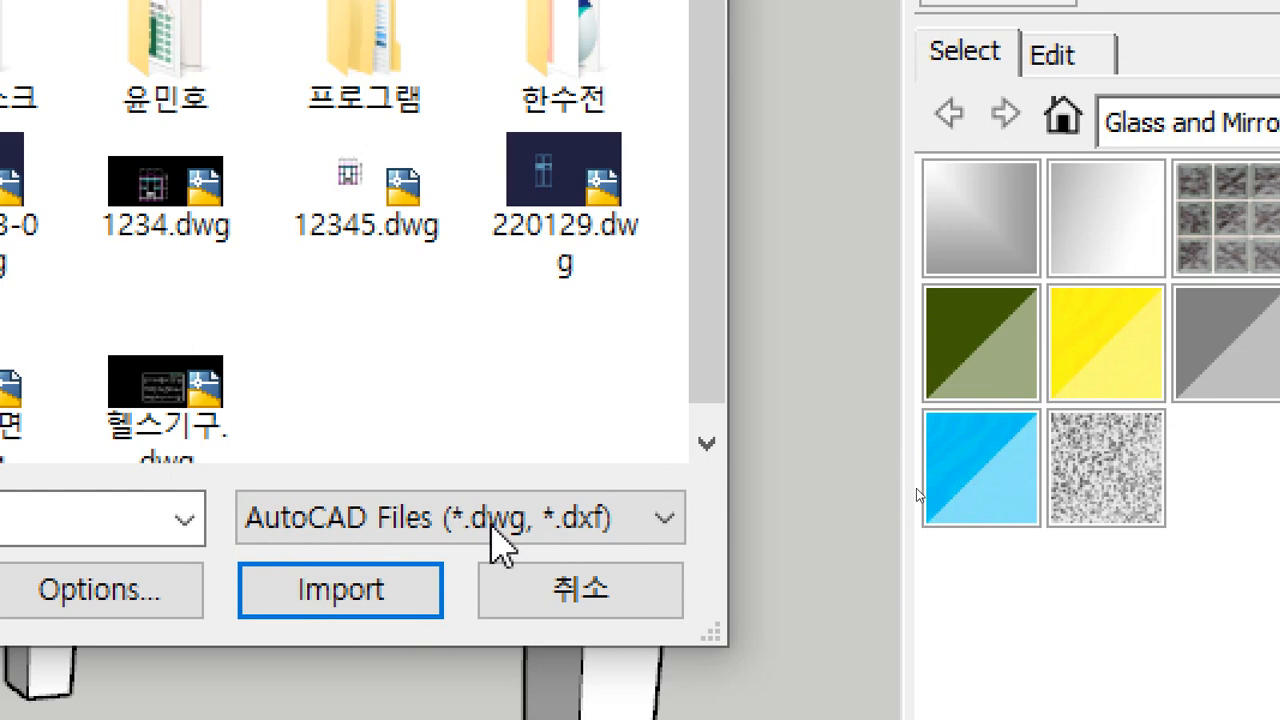
Step: Import the JPEG image img.jpg as a texture
left_click(518, 520)
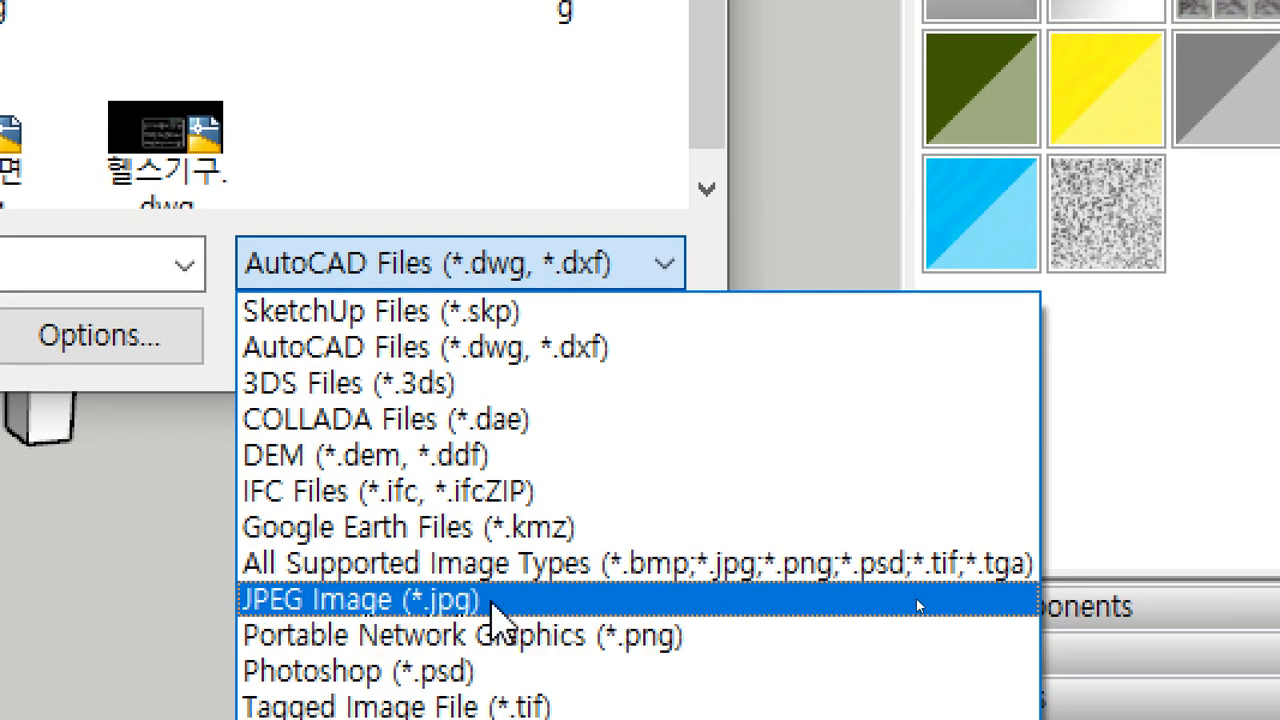
left_click(490, 600)
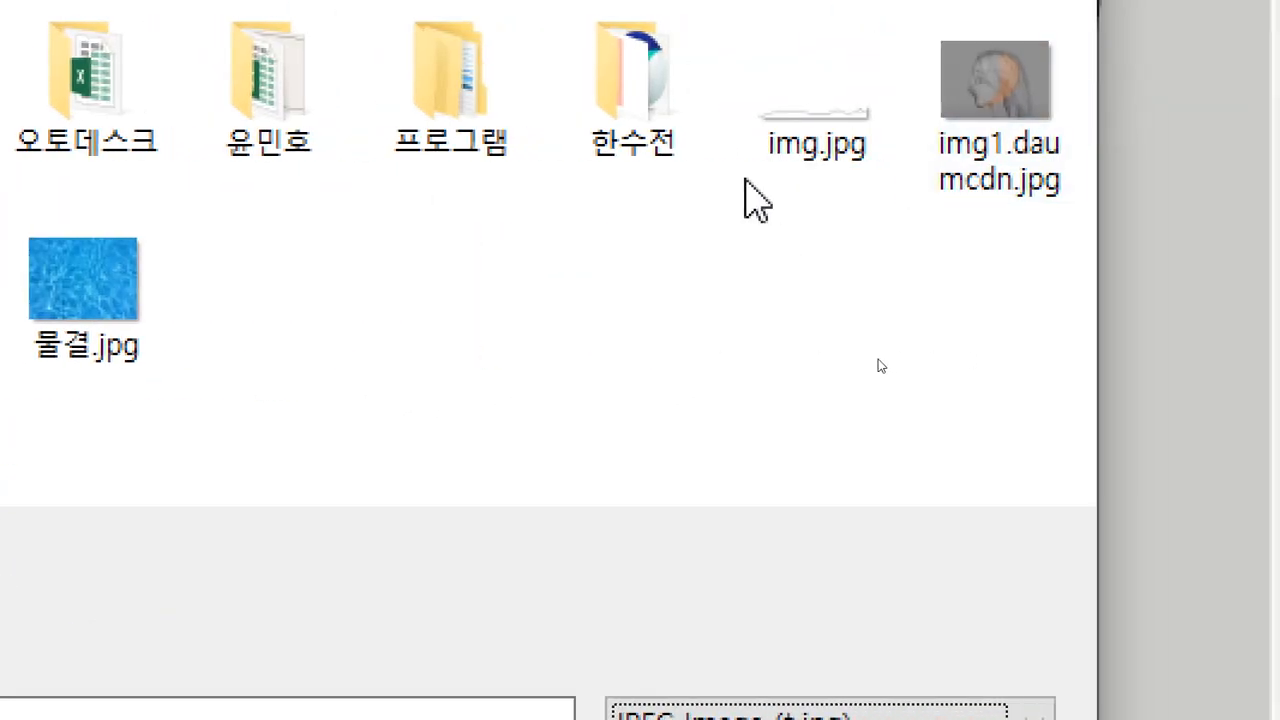
left_click(805, 162)
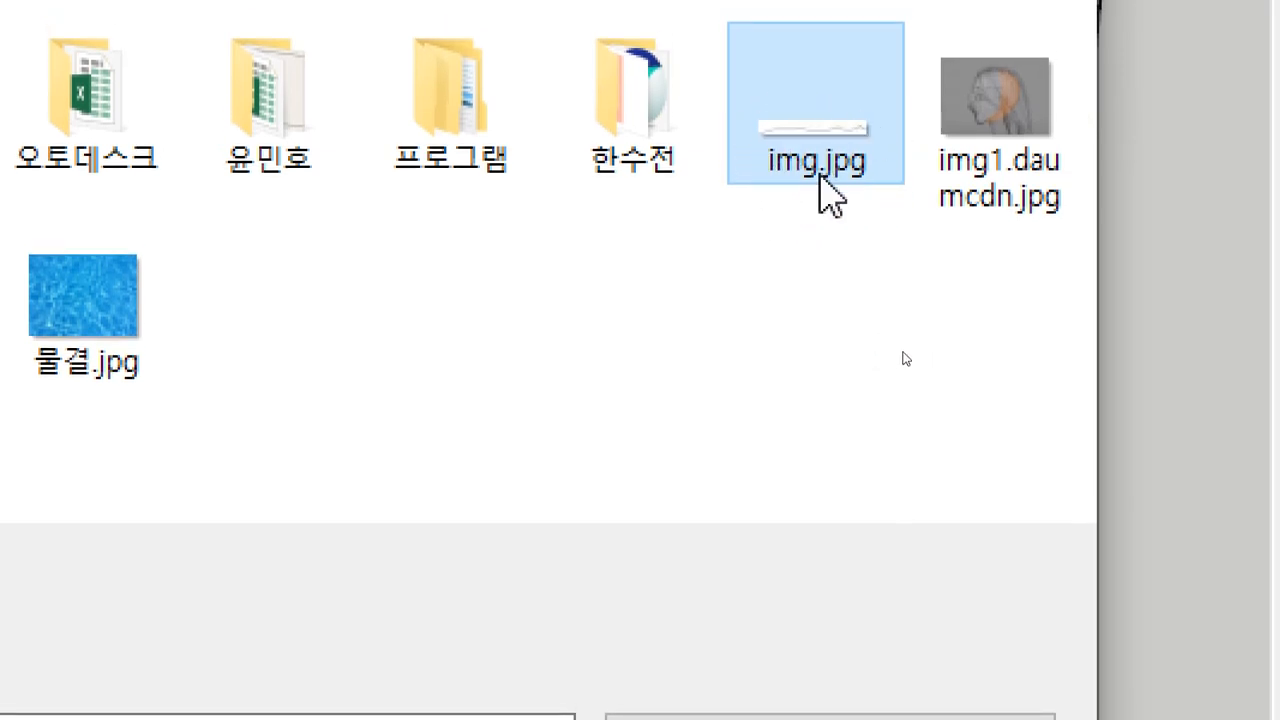
mouse_move(828, 197)
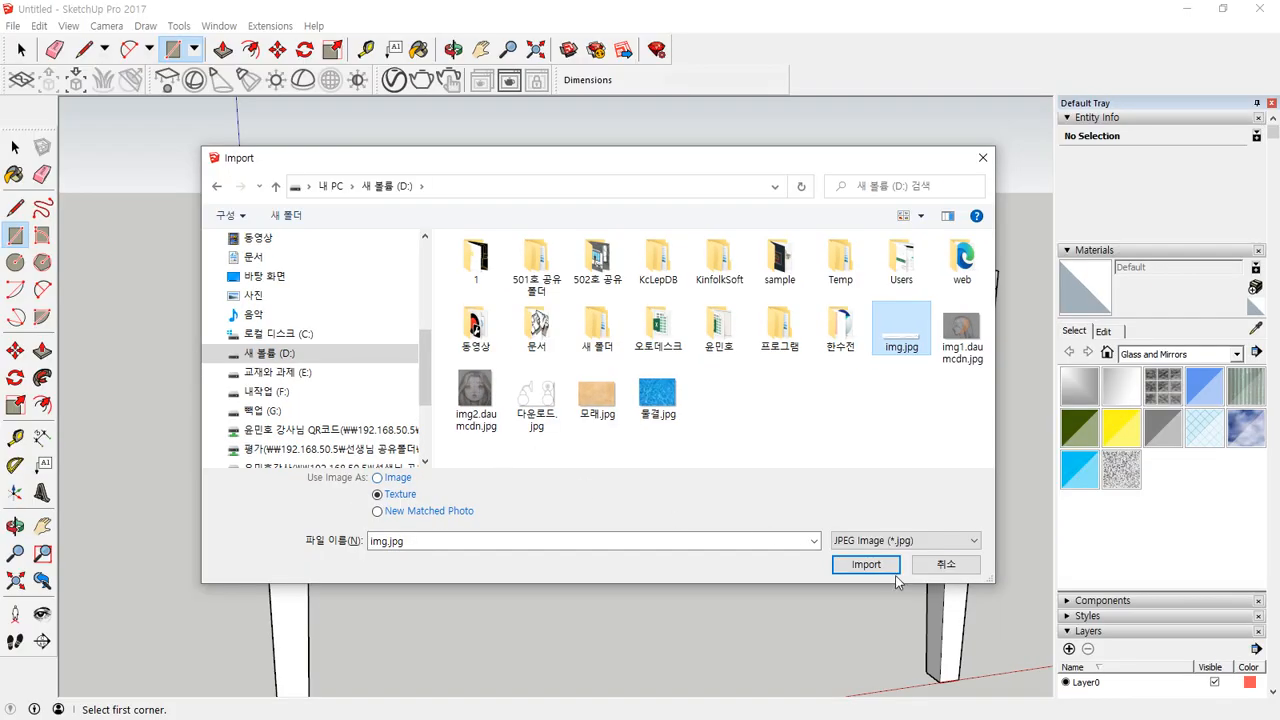
left_click(398, 494)
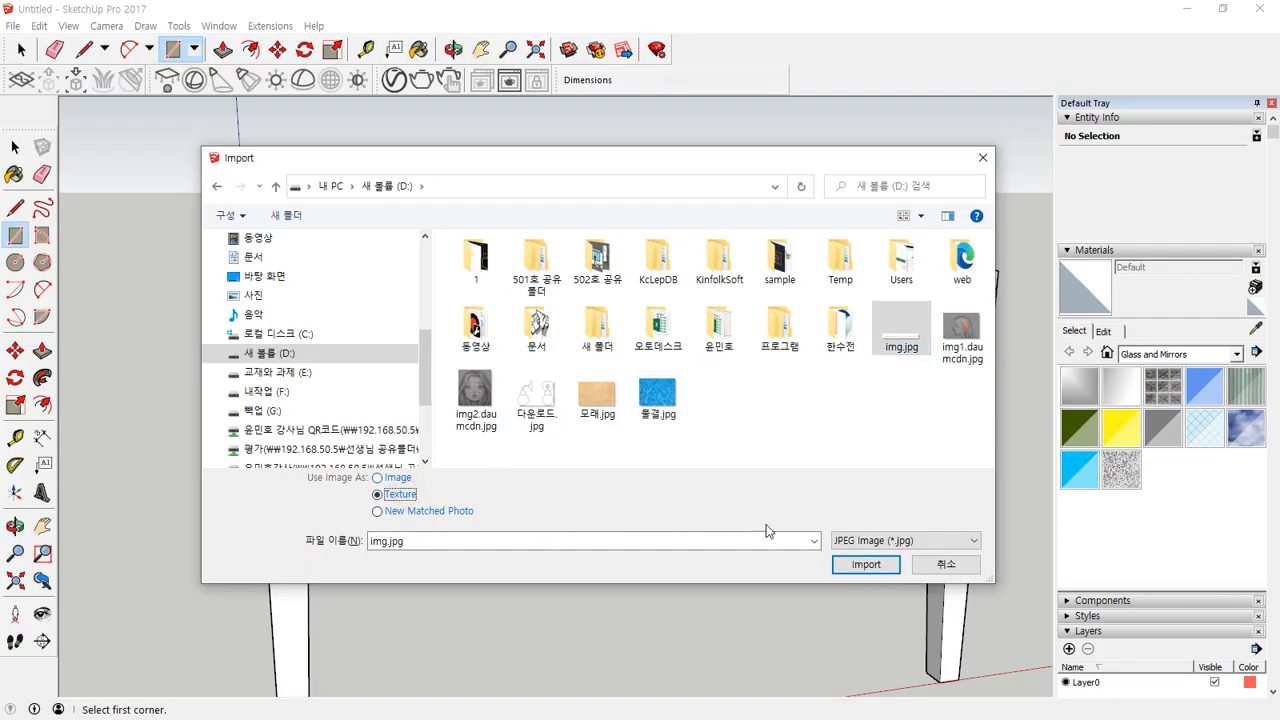
left_click(862, 564)
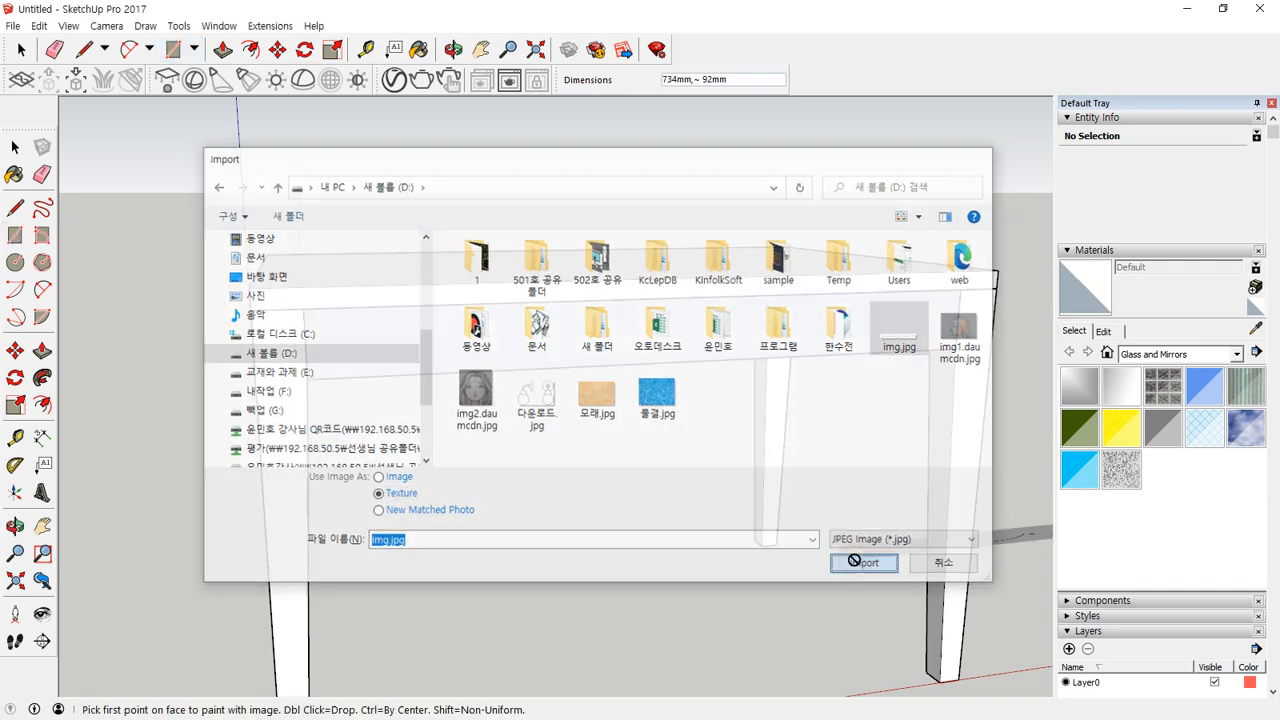
Step: Apply the image texture to the apron rectangle, from its lower corner at the leg up to the tabletop's underside, 100 mm high
scroll(337, 353, "up", 2)
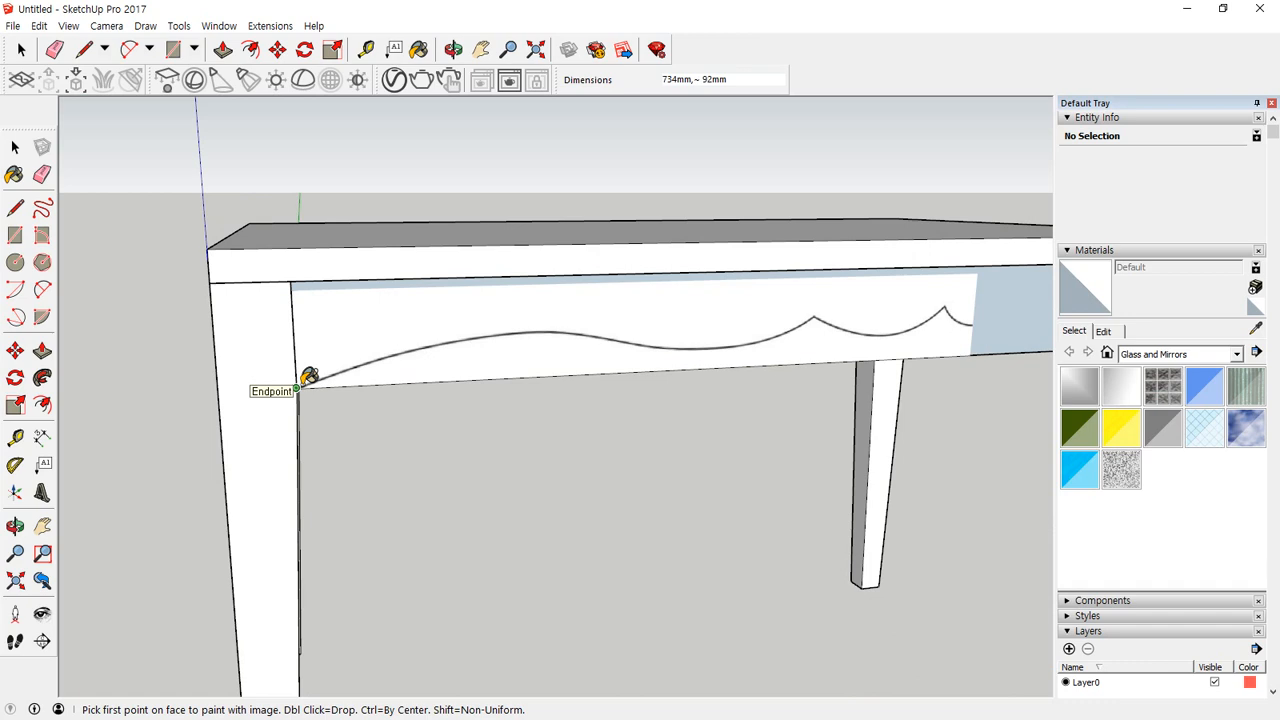
left_click(296, 388)
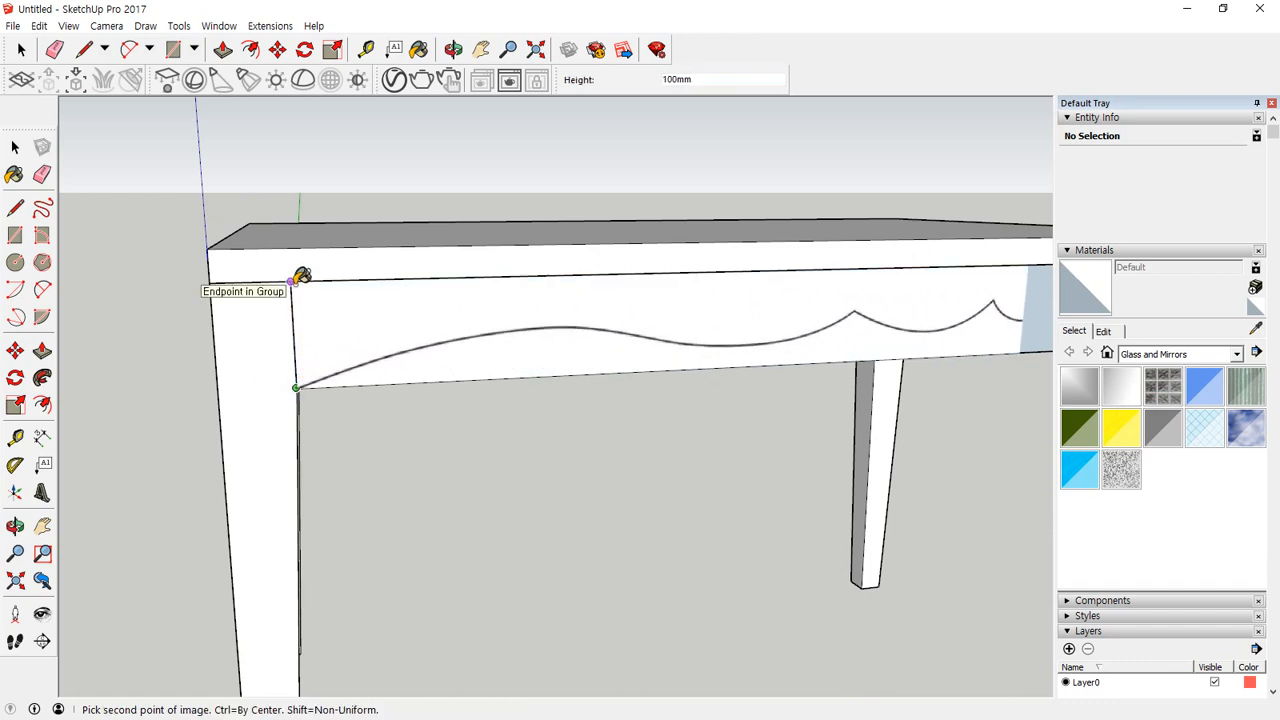
left_click(301, 275)
left_click(531, 378)
middle_click_drag(531, 378, 651, 357)
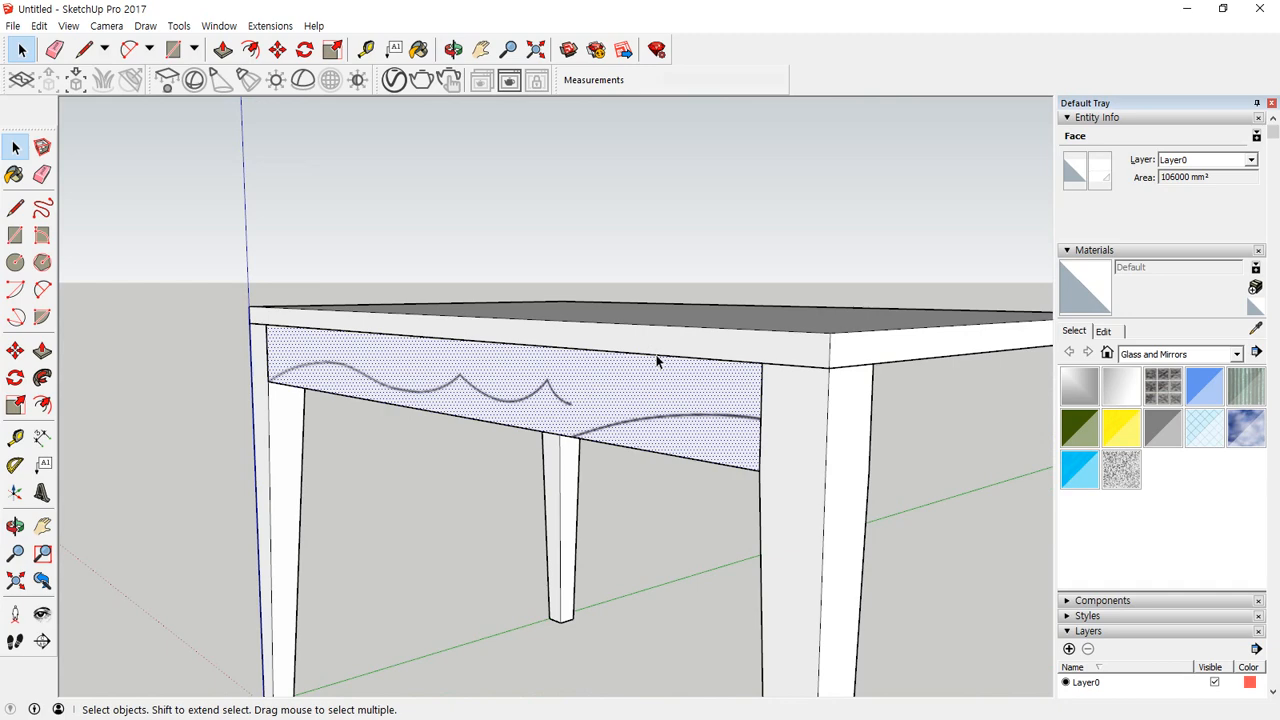
Step: Paint the tabletop group with the Wood Cherry Original material from the Wood collection
left_click(1170, 355)
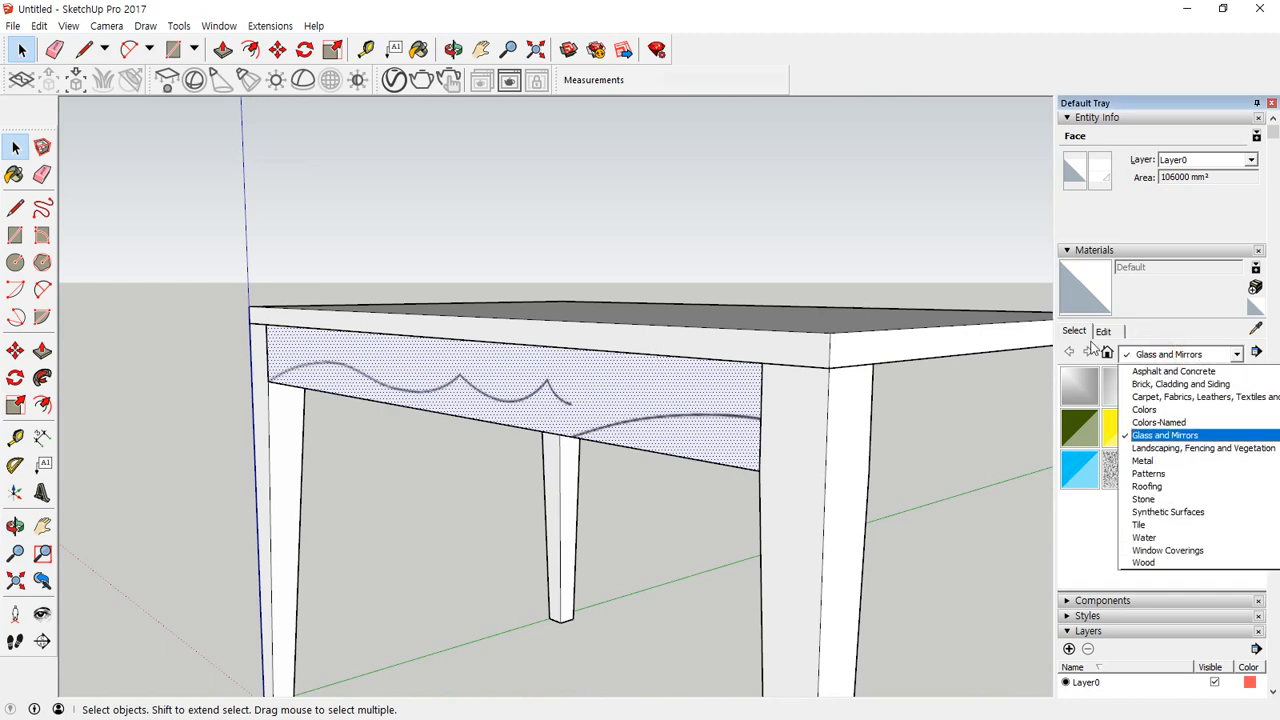
middle_click_drag(836, 277, 757, 391)
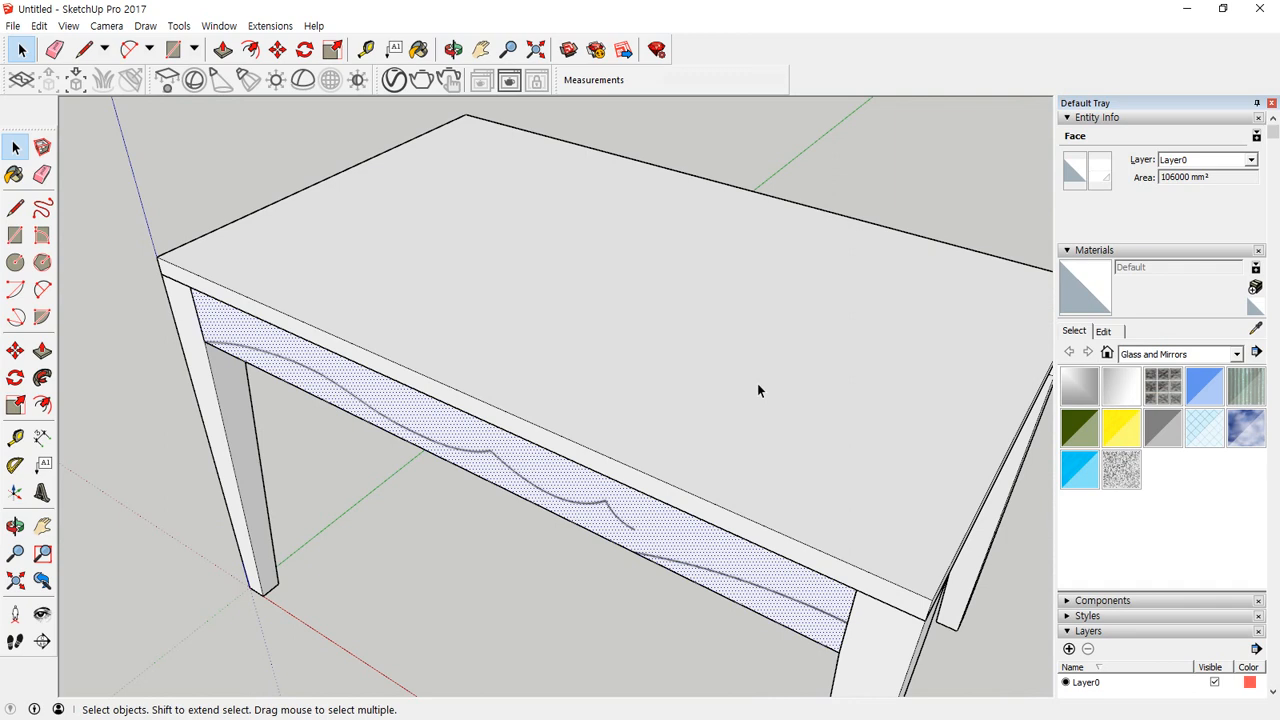
left_click(1190, 355)
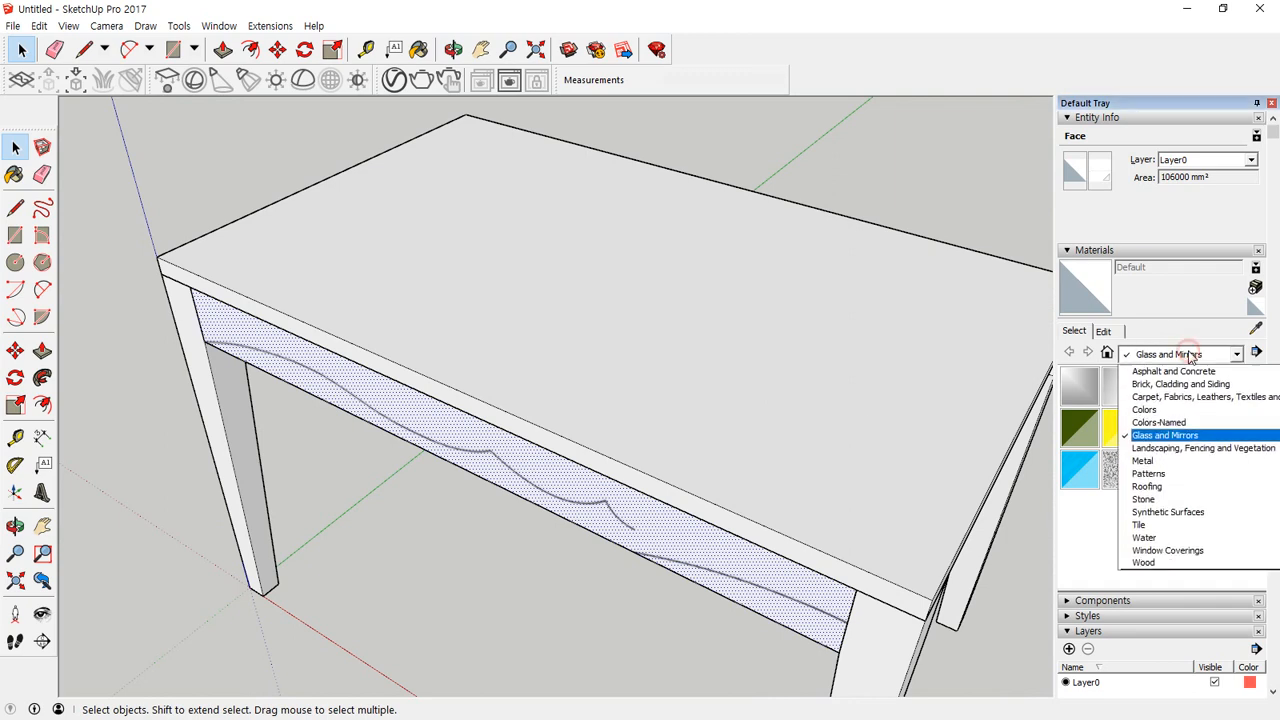
left_click(1166, 562)
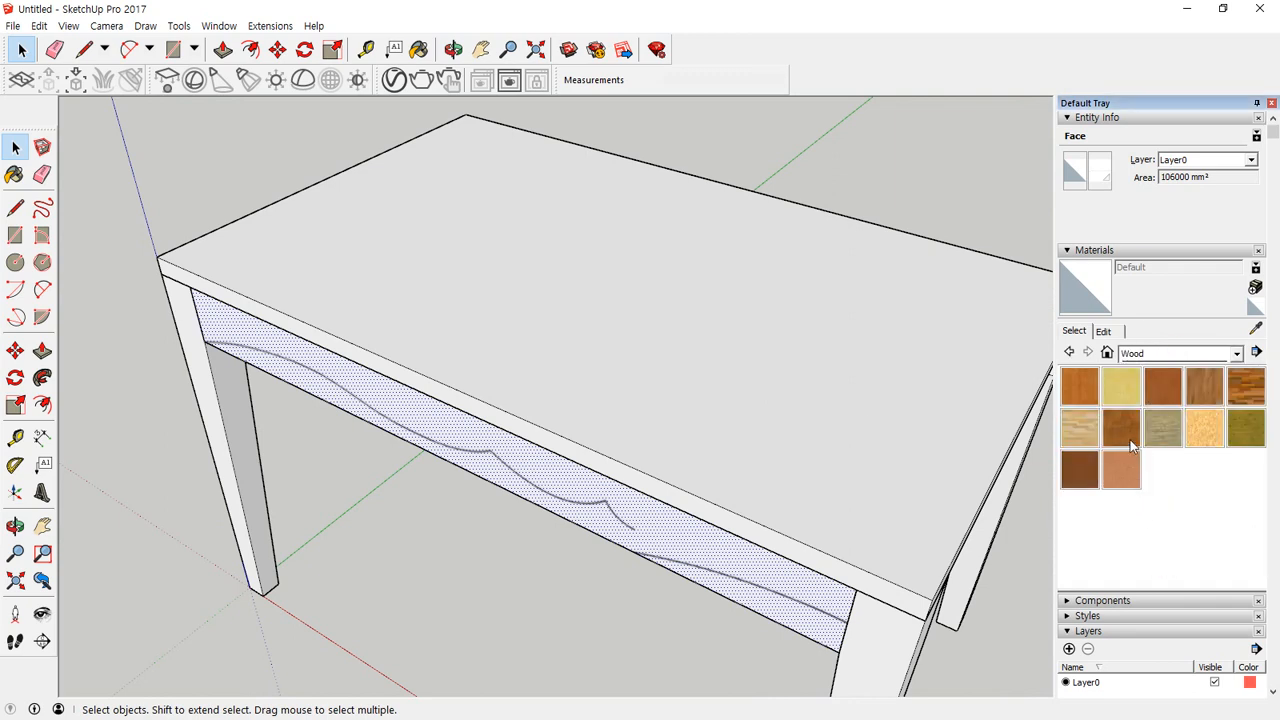
left_click(1164, 396)
left_click(826, 365)
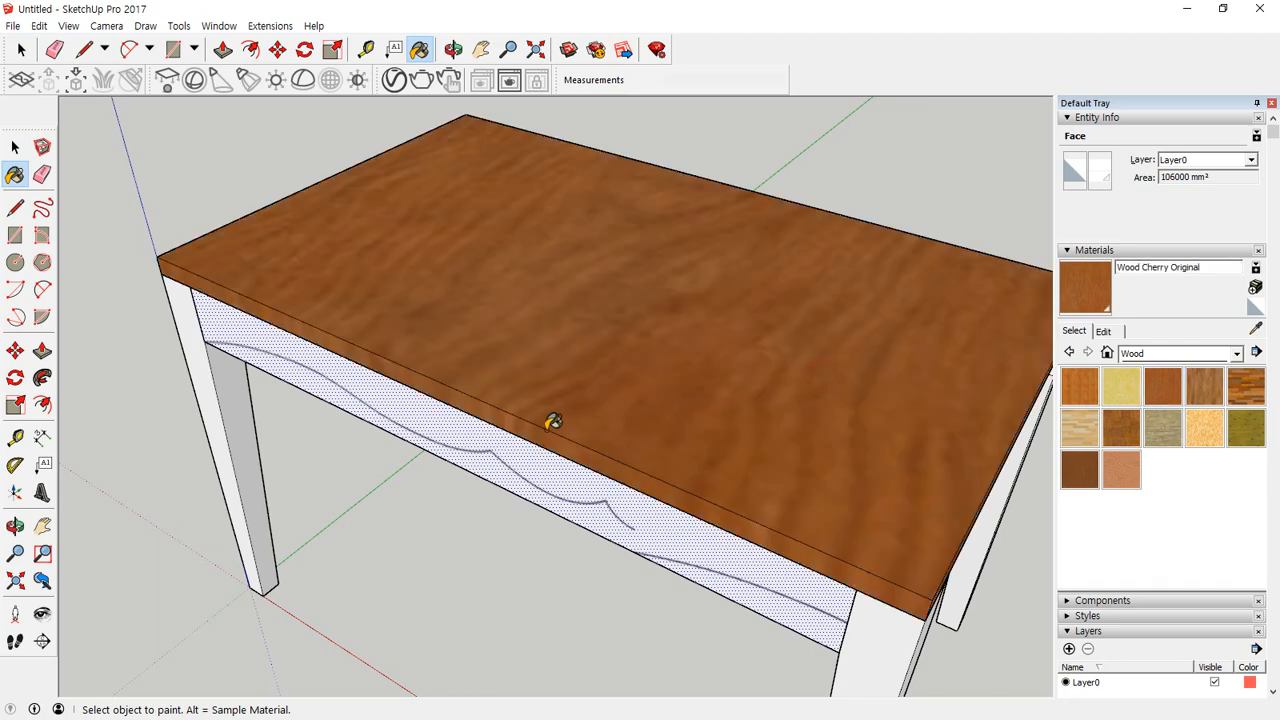
mouse_move(551, 423)
middle_mouse_down()
mouse_move(505, 268)
mouse_move(520, 300)
middle_mouse_up()
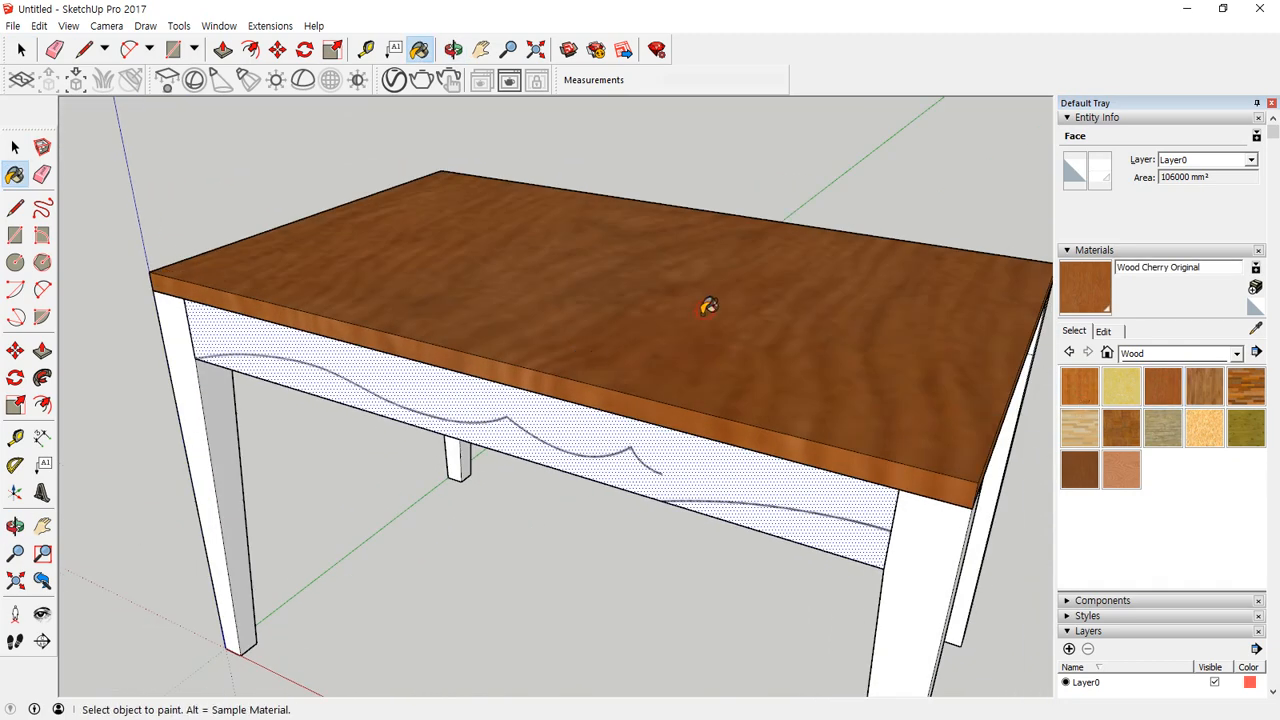
Step: Paint the tabletop with the Wood Floor Dark material
left_click(1068, 437)
left_click(917, 369)
mouse_move(917, 369)
middle_mouse_down()
mouse_move(760, 474)
mouse_move(737, 374)
middle_mouse_up()
left_click(1250, 392)
left_click(590, 400)
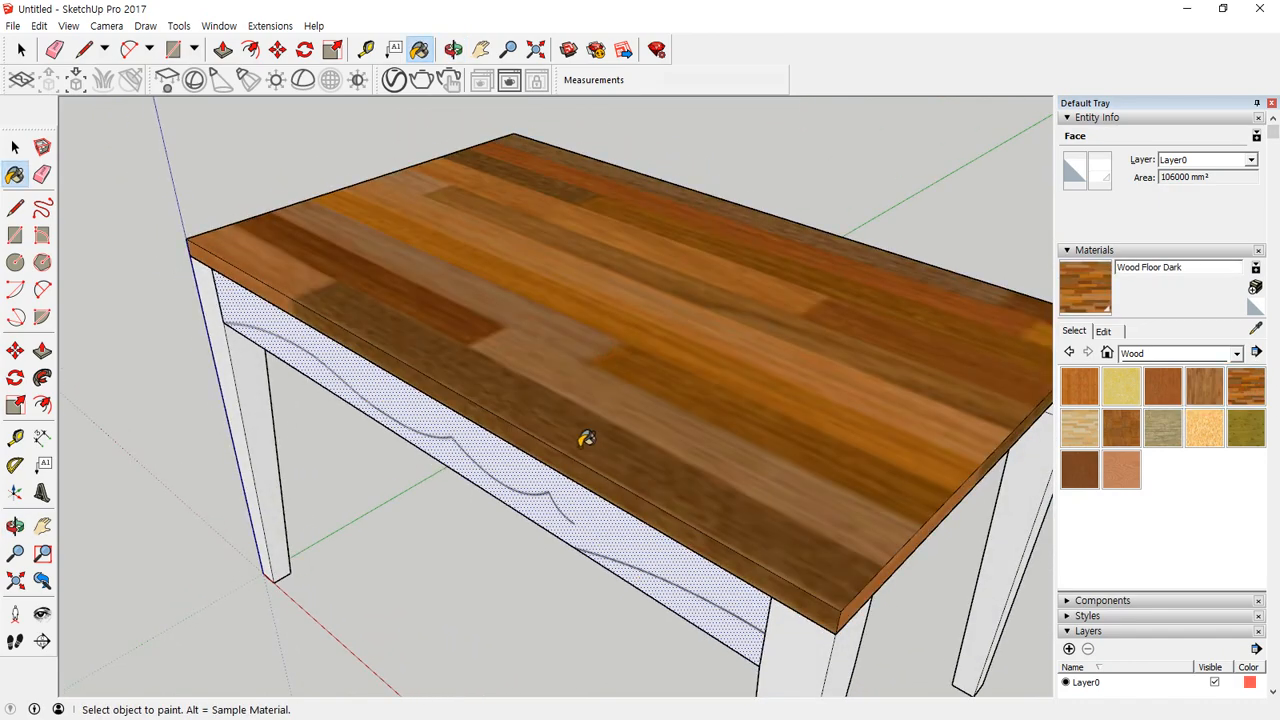
mouse_move(583, 434)
middle_mouse_down()
mouse_move(638, 302)
mouse_move(703, 320)
mouse_move(580, 266)
middle_mouse_up()
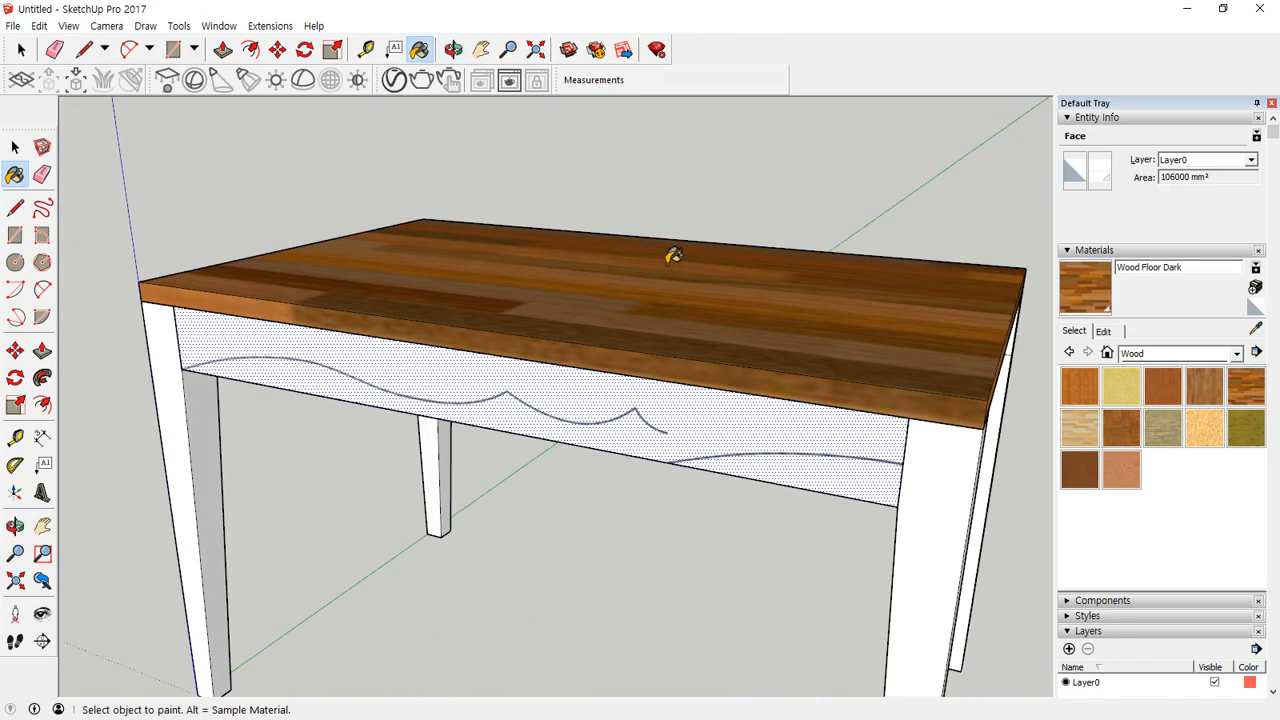
mouse_move(578, 389)
left_mouse_down()
mouse_move(552, 277)
mouse_move(700, 583)
left_mouse_up()
key("b")
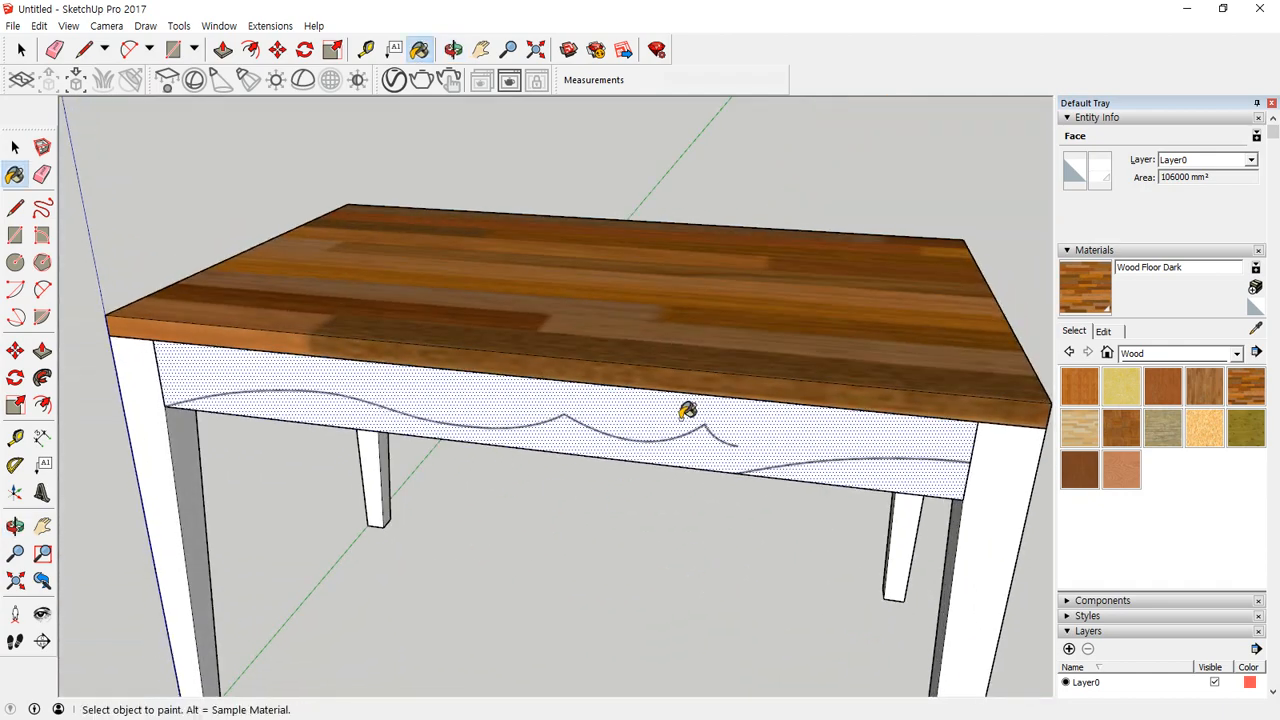
Step: Undo the tabletop's wood painting and the image texture on the apron
key("ctrl+z")
key("ctrl+z")
key("ctrl+z")
key("ctrl+z")
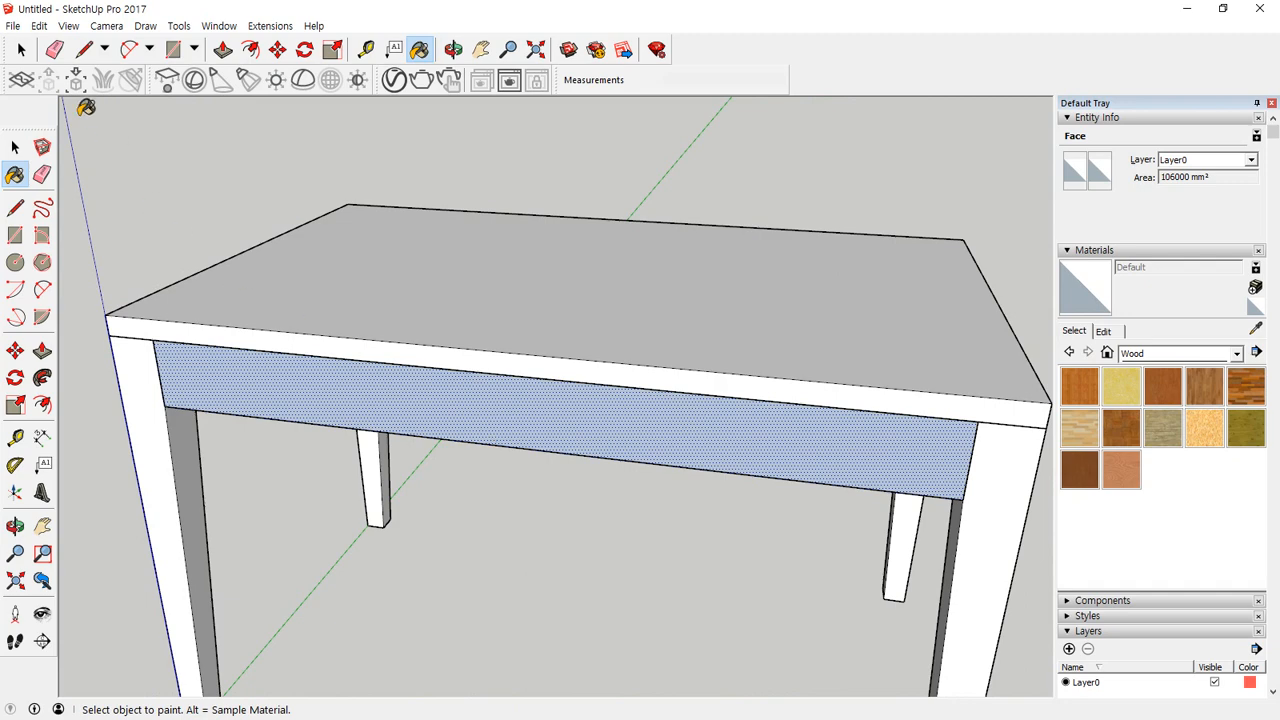
Step: Import img.jpg as a texture and apply it to the apron from its lower corner at the leg to the tabletop's underside
left_click(13, 25)
left_click(77, 276)
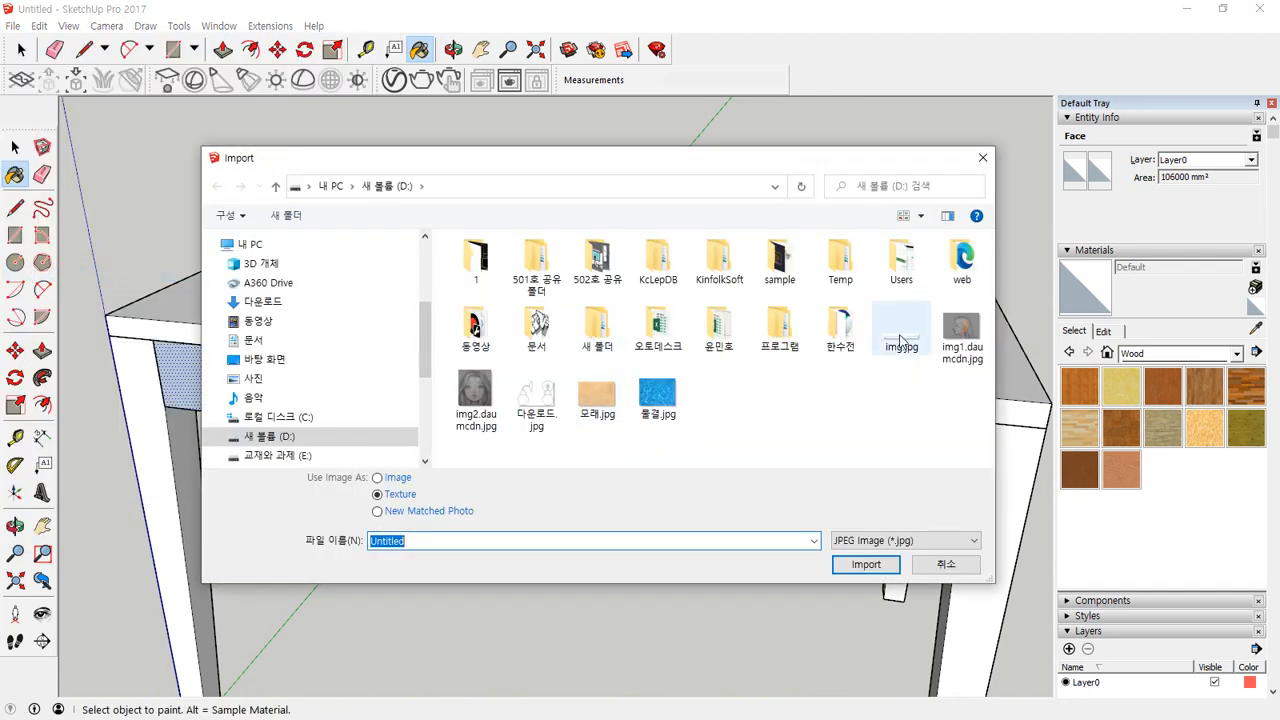
left_click(901, 341)
left_click(850, 570)
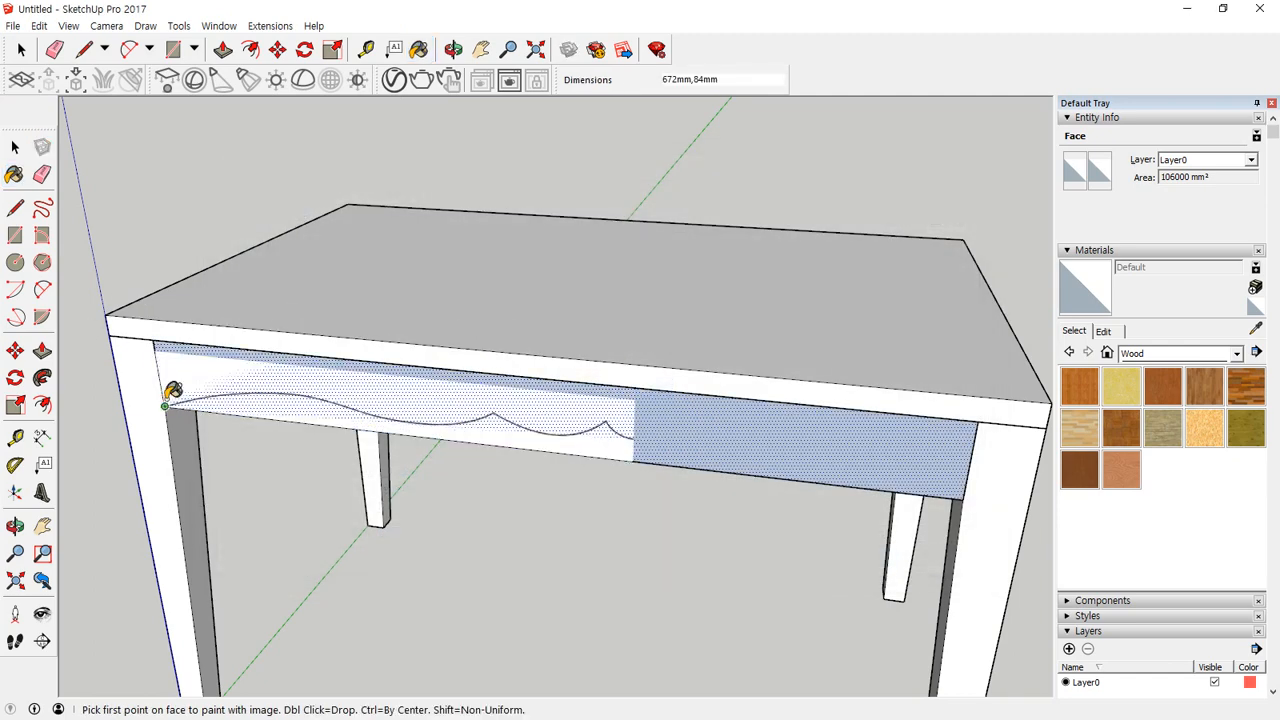
left_click(167, 404)
left_click(156, 340)
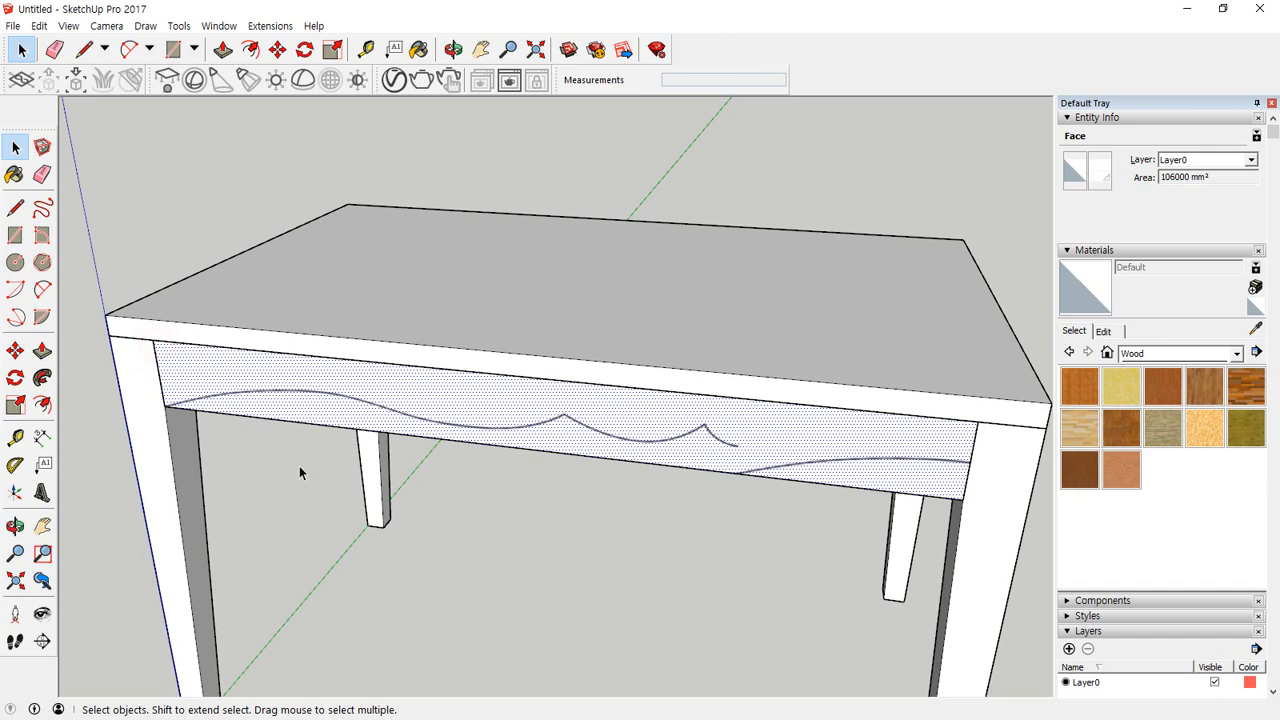
left_click(365, 535)
Step: Split the apron face with a rectangle about 193 mm wide, from its lower edge to the upper corner at the far leg
scroll(501, 458, "up", 3)
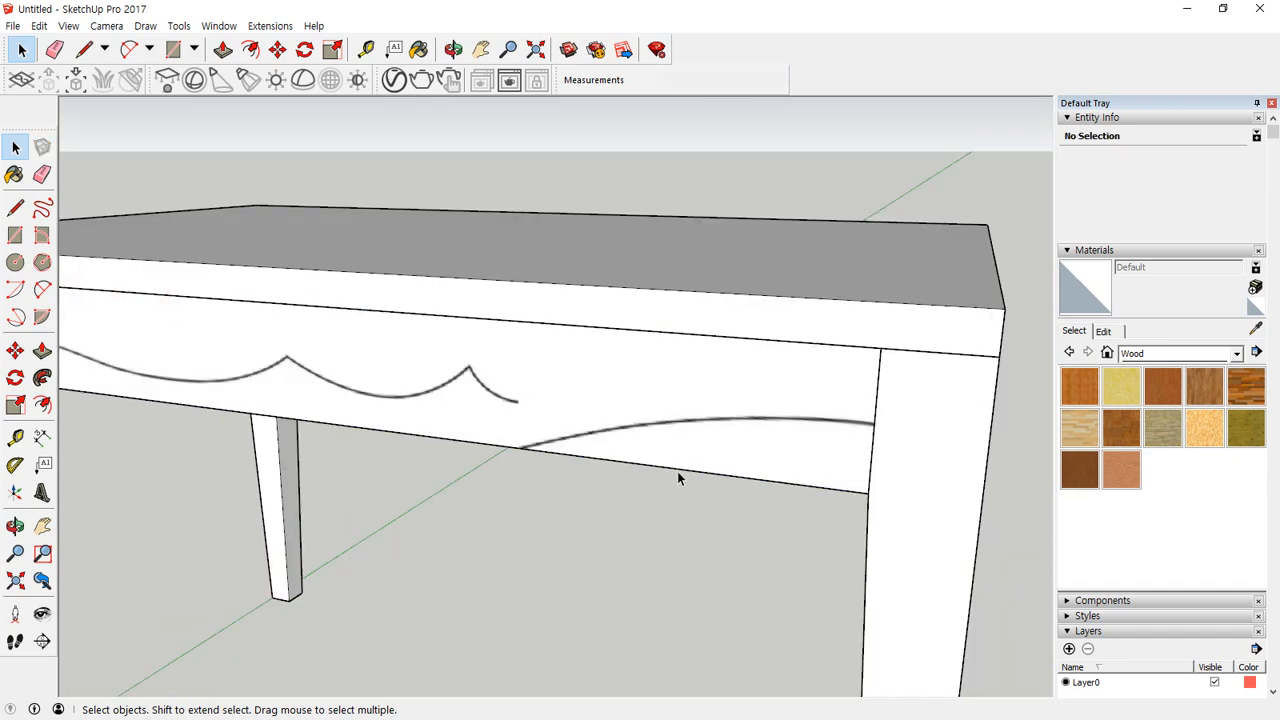
key("r")
left_click(594, 457)
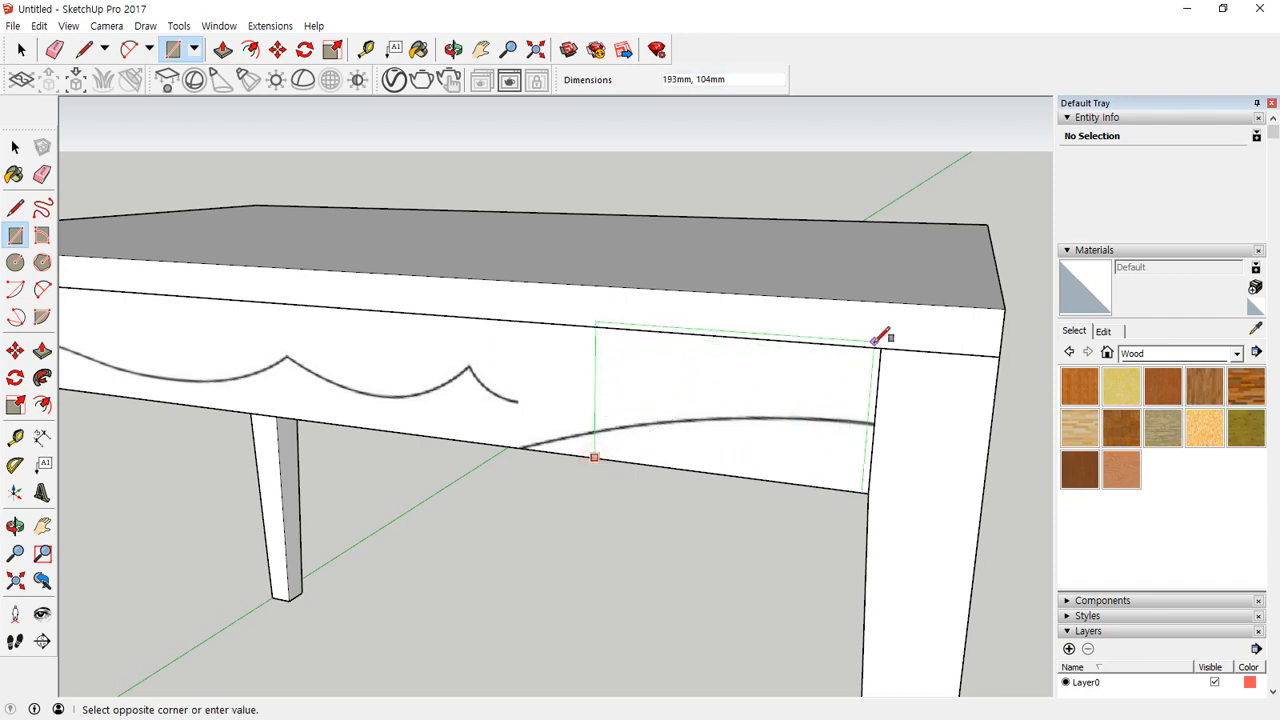
key("space")
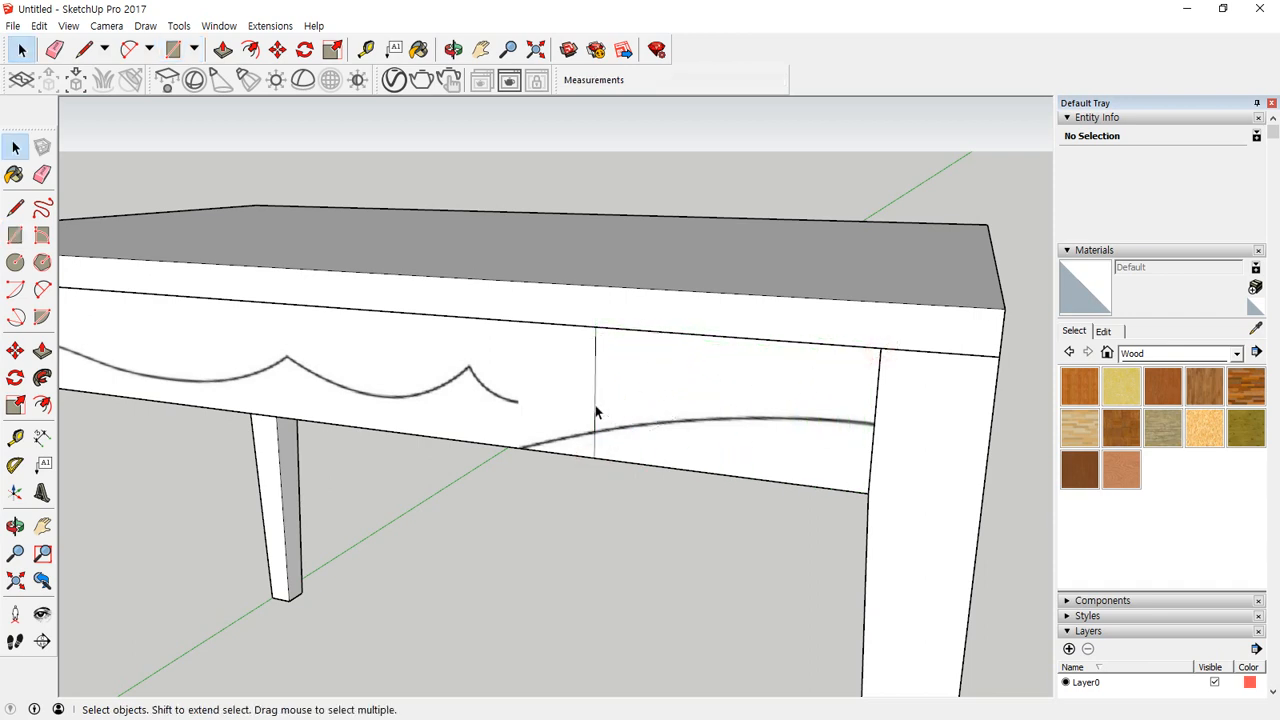
Step: Move the apron's vertical dividing edge about 61 mm onto the seam where the image texture starts repeating
key("m")
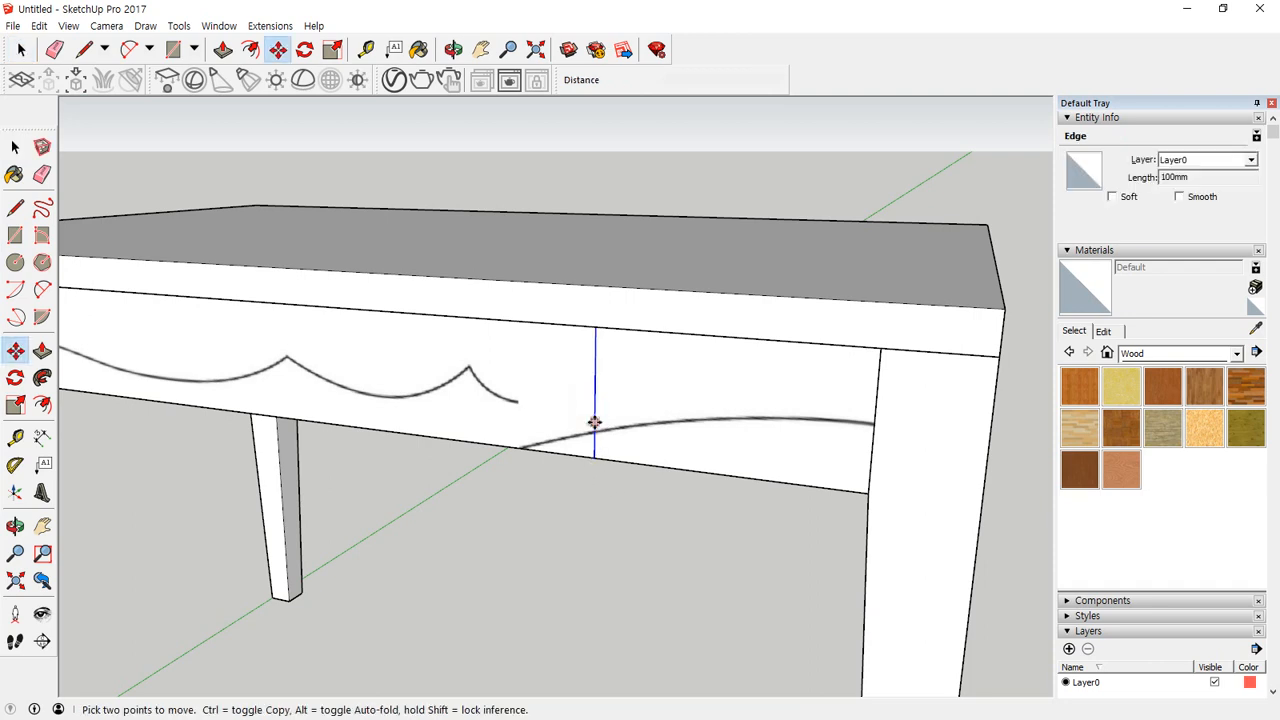
scroll(527, 391, "up", 3)
scroll(527, 391, "up", 2)
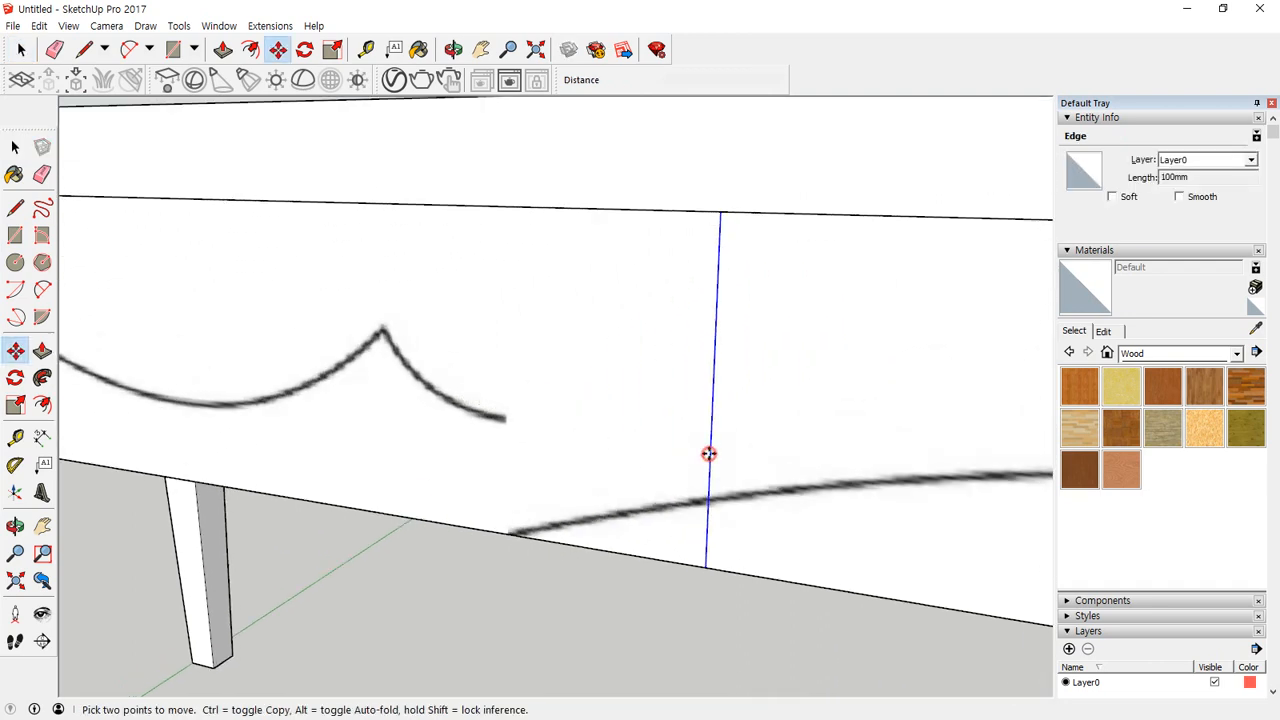
left_click(708, 453)
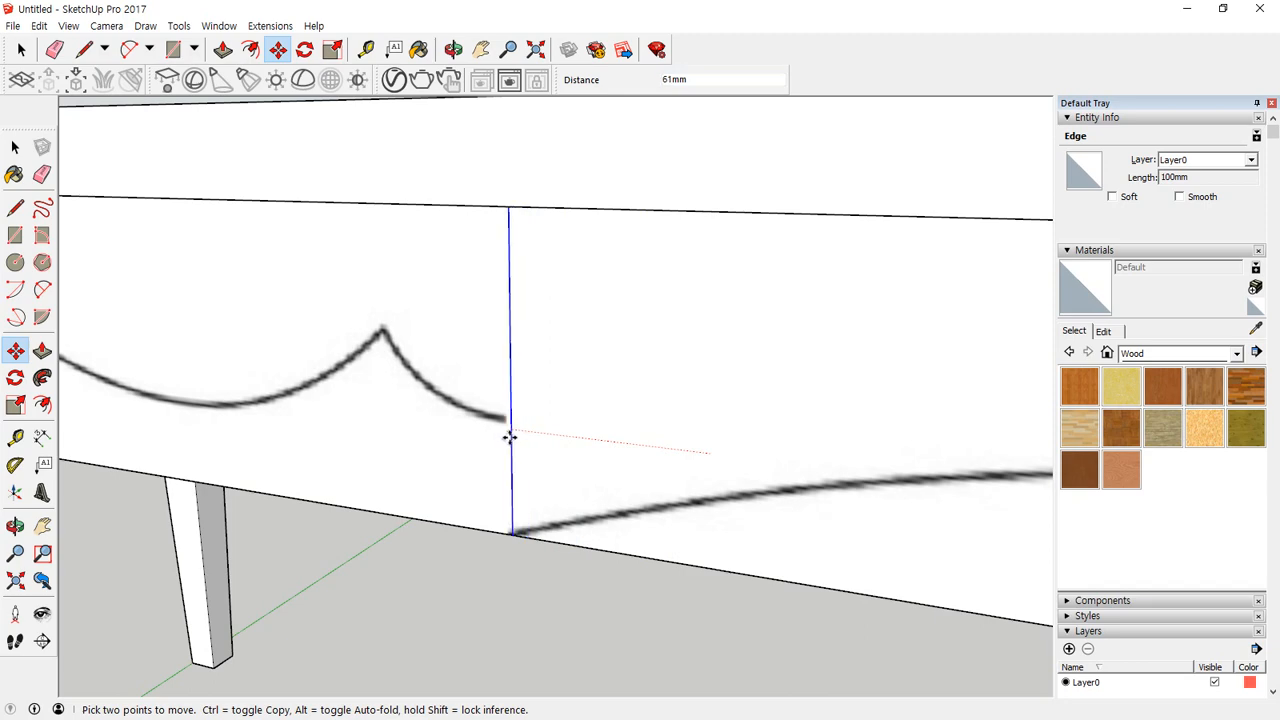
left_click(508, 445)
scroll(476, 593, "down", 4)
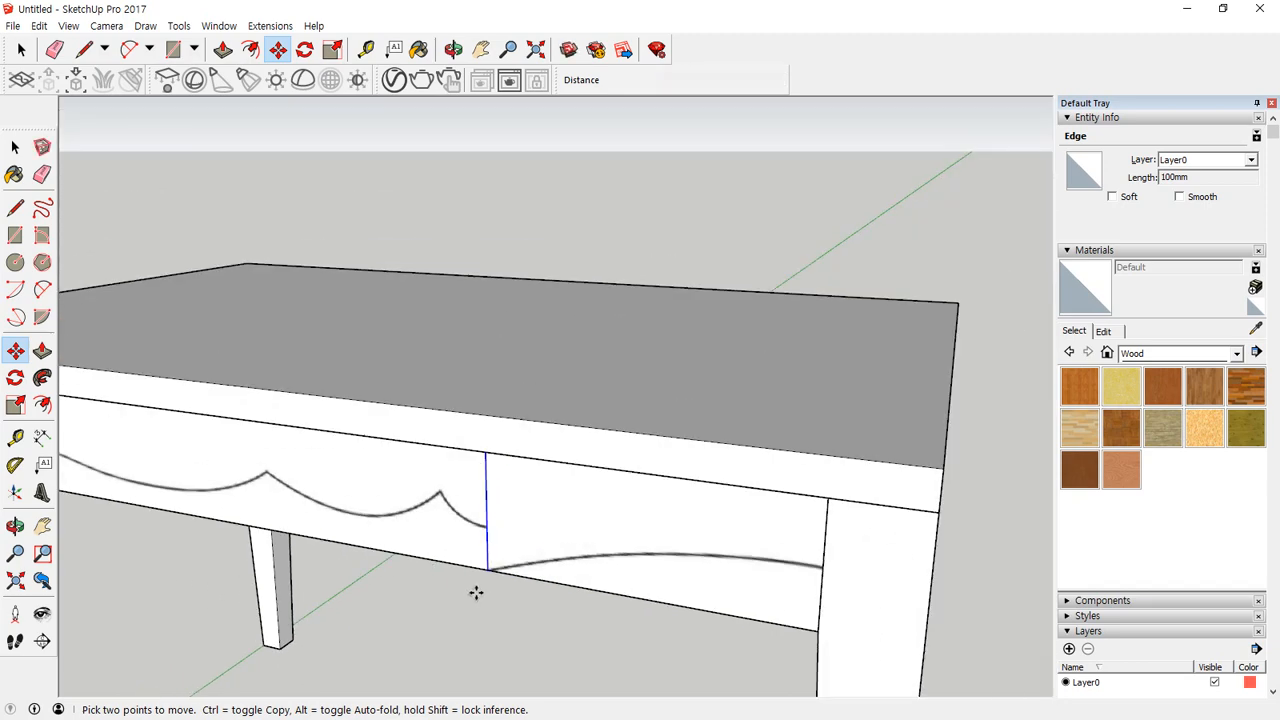
middle_click_drag(476, 593, 733, 469)
left_click(948, 418)
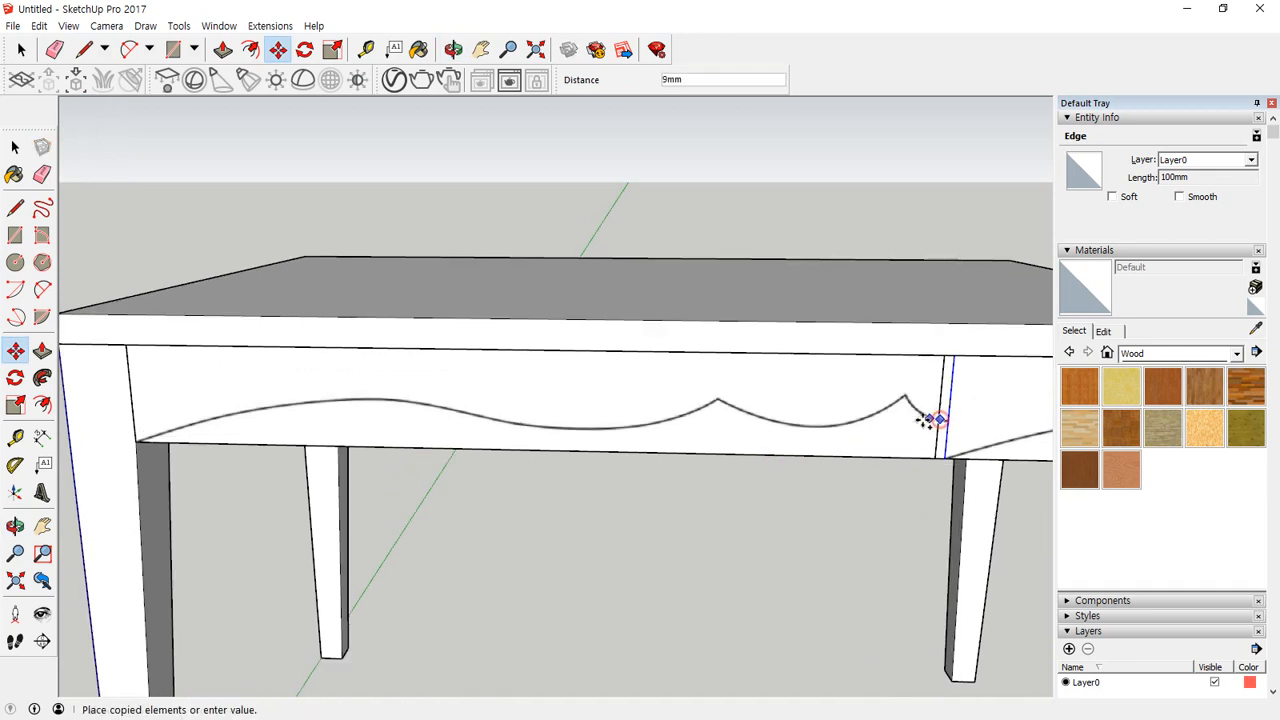
key("Escape")
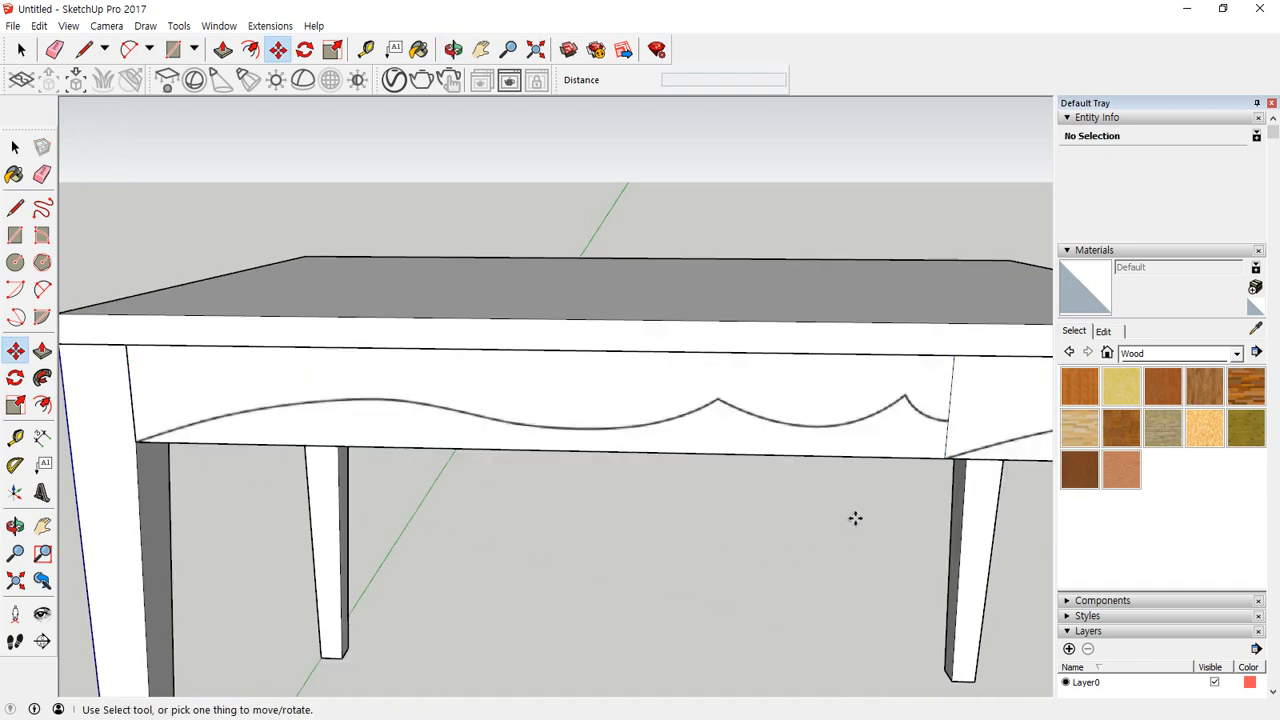
key("e")
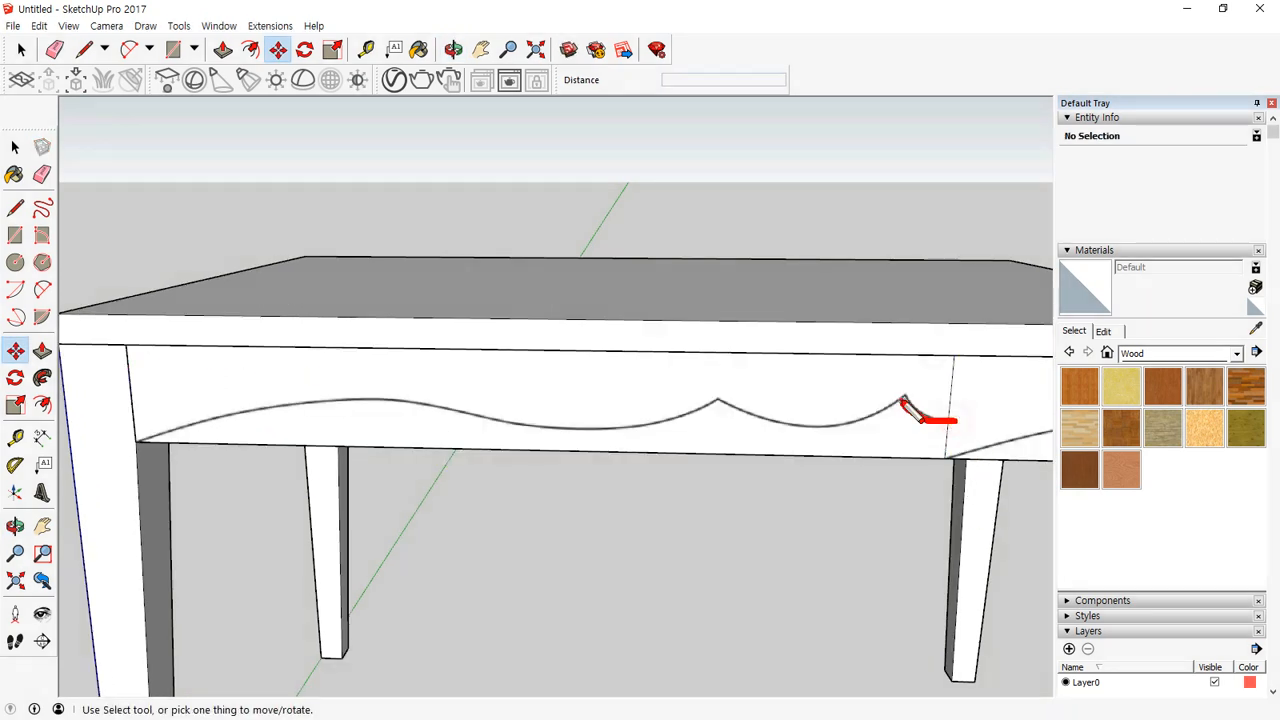
left_click_drag(650, 426, 255, 403)
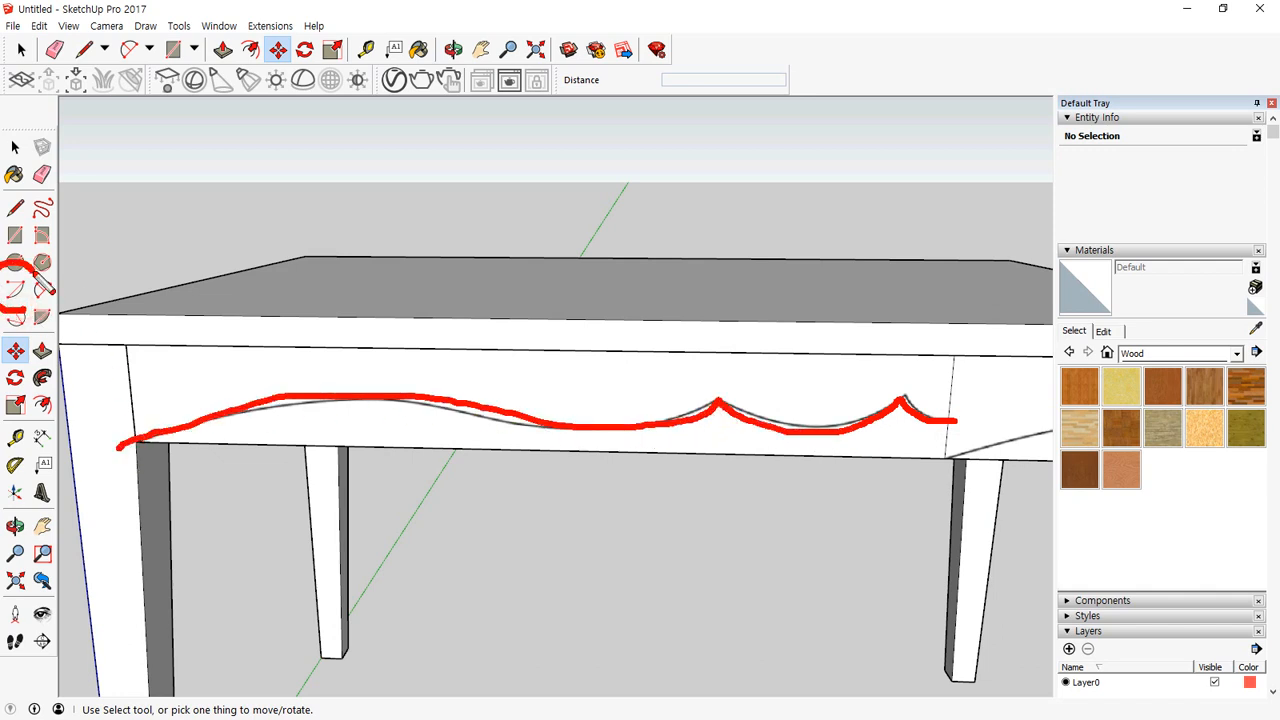
Step: Trace the pattern's first hump with a 3 Point Arc of about 25.4 degrees, starting at the apron's lower corner by the leg
left_click(15, 290)
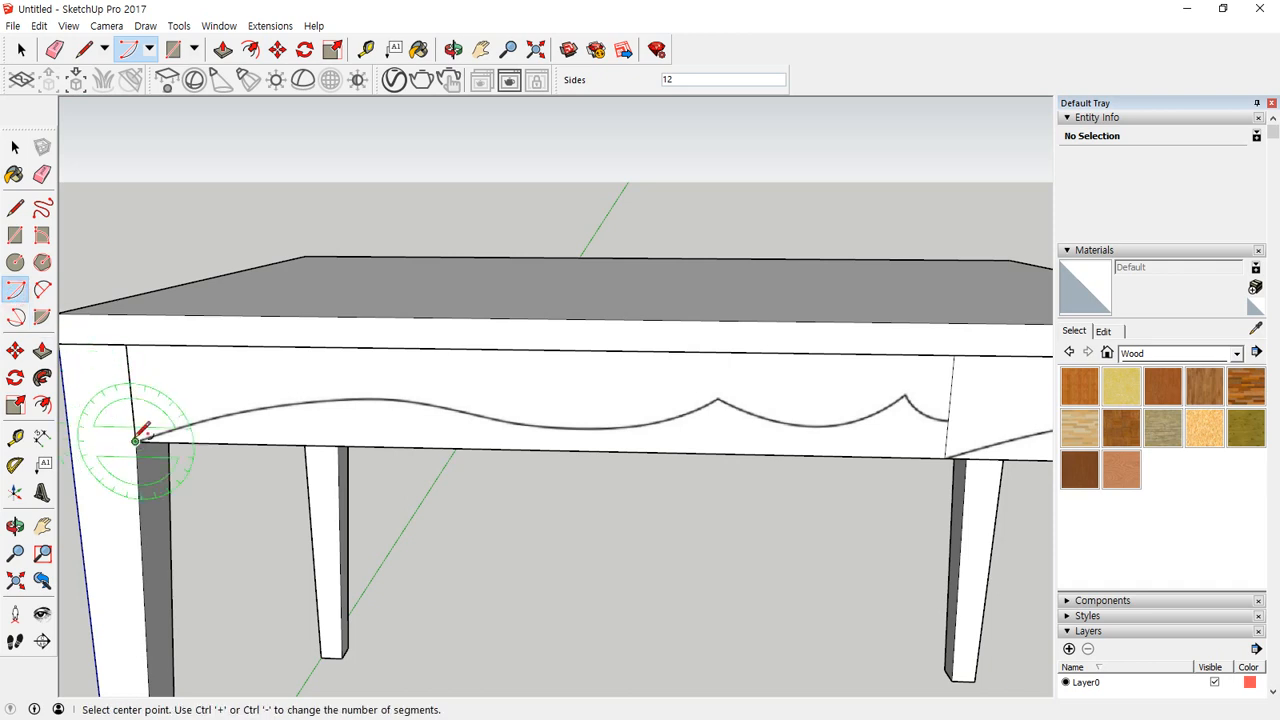
scroll(145, 440, "up", 2)
left_click(15, 317)
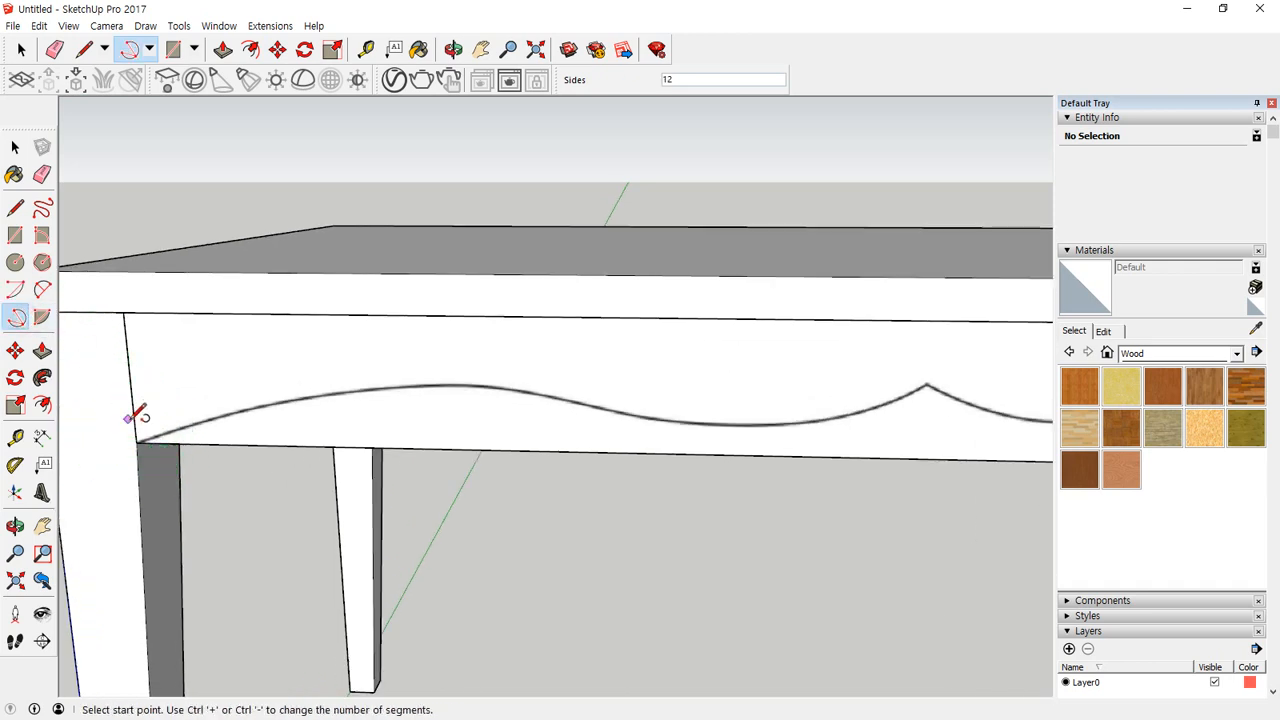
left_click(137, 442)
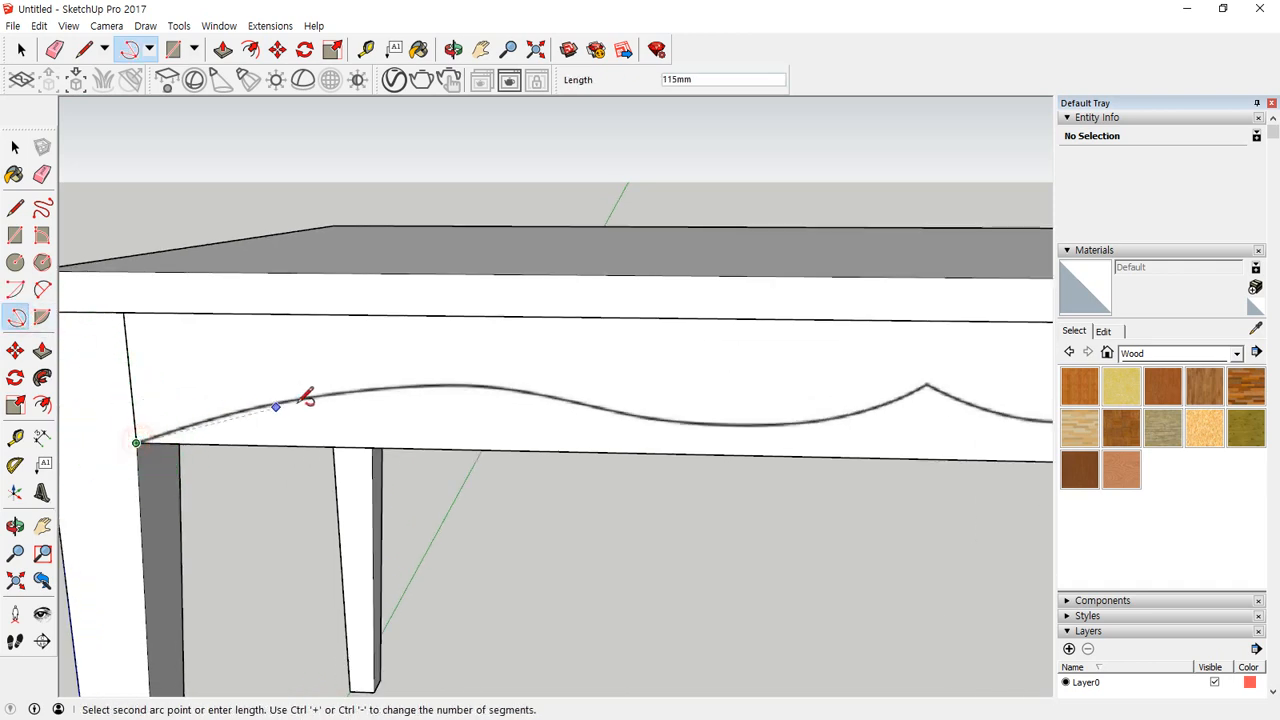
left_click(358, 388)
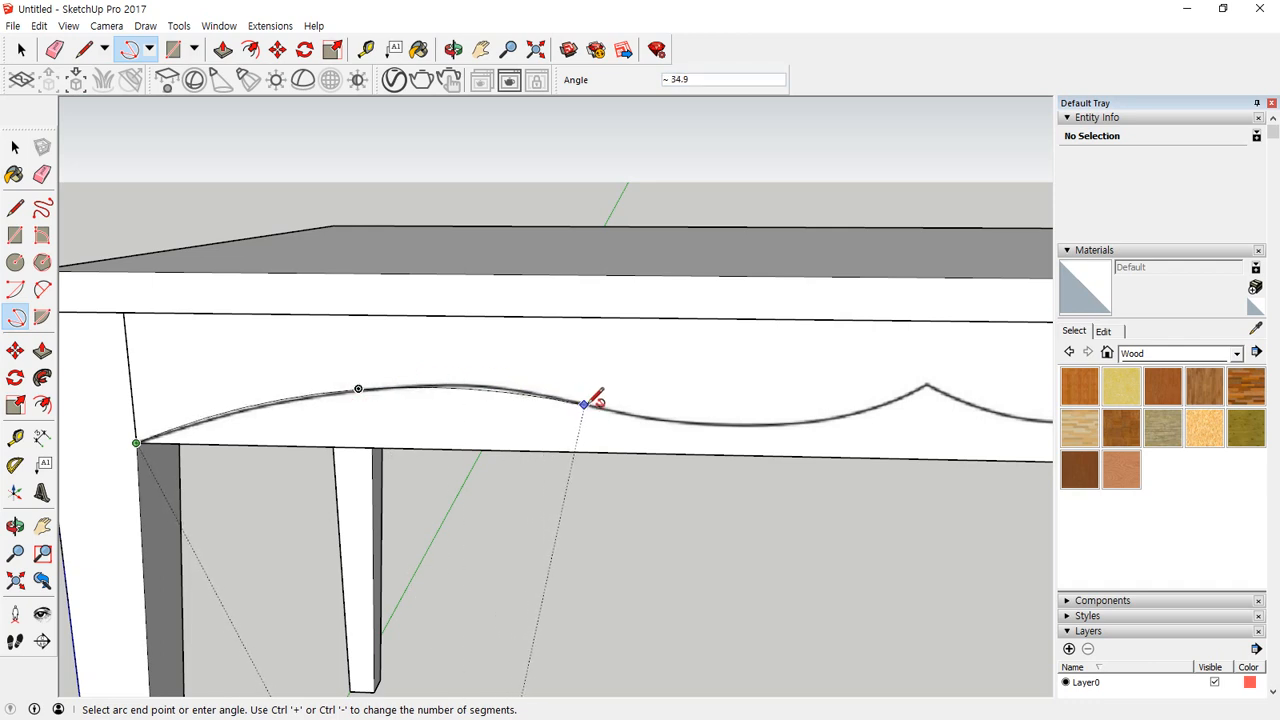
left_click(507, 387)
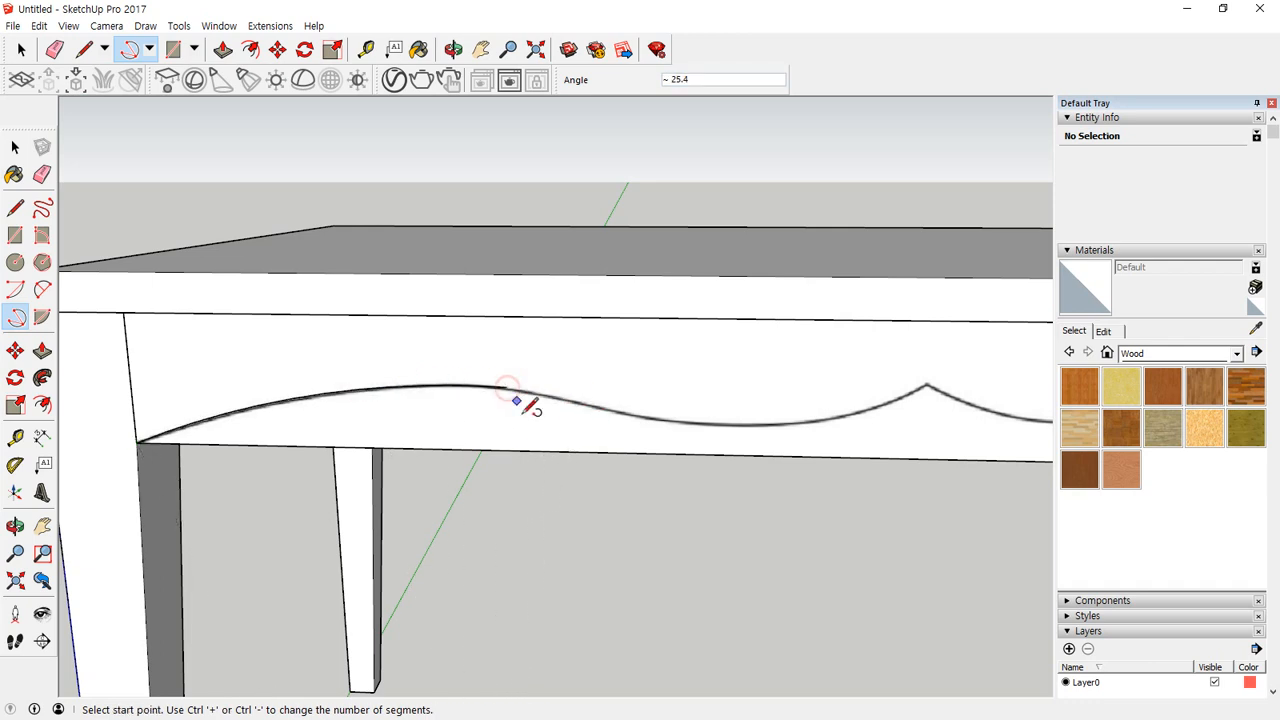
Step: Try to trace the dip with one three-point arc from the first arc's end to the pattern's first peak
mouse_move(523, 403)
middle_mouse_down()
mouse_move(423, 406)
mouse_move(57, 349)
mouse_move(20, 360)
mouse_move(133, 393)
middle_mouse_up()
left_click(474, 371)
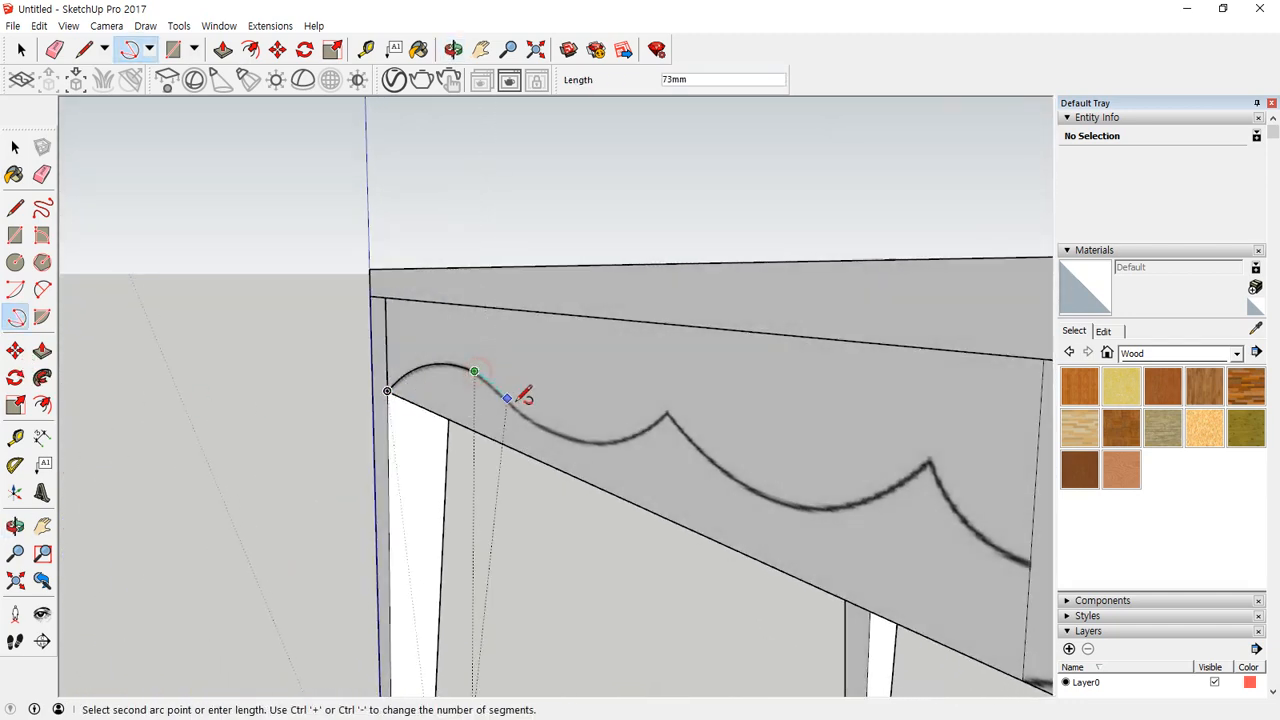
left_click(553, 431)
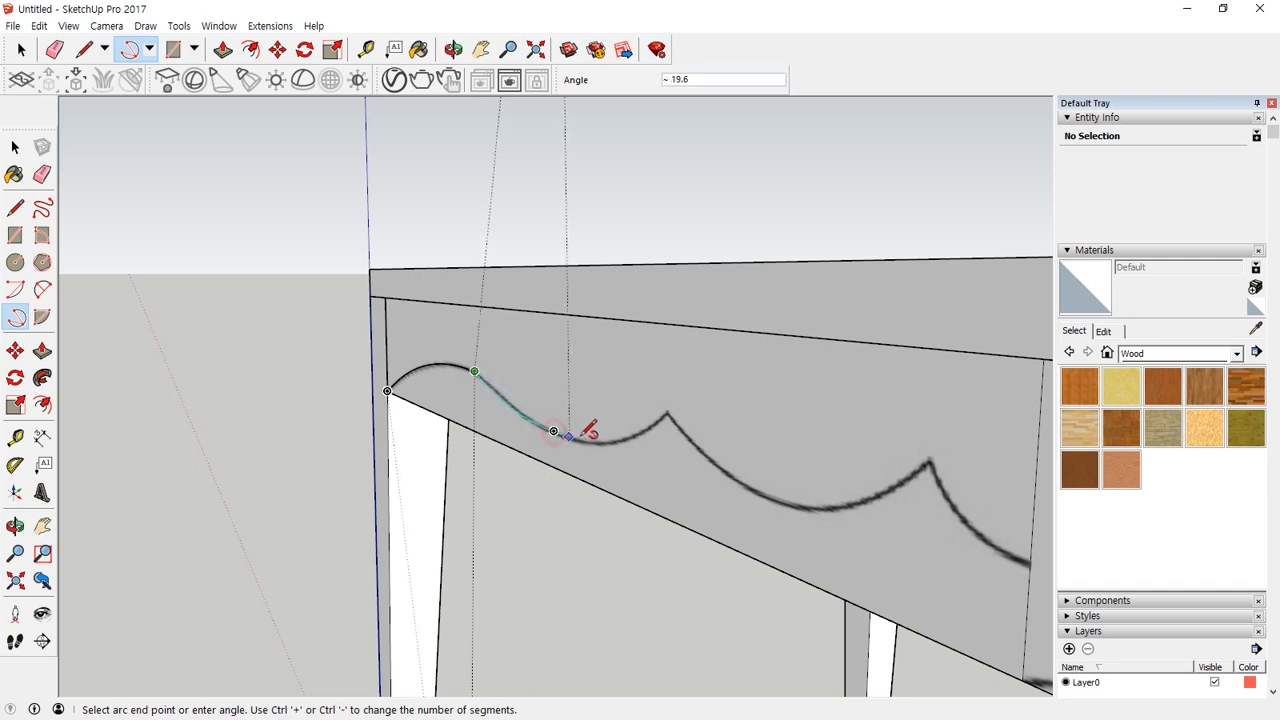
left_click(668, 410)
middle_click_drag(668, 410, 775, 420)
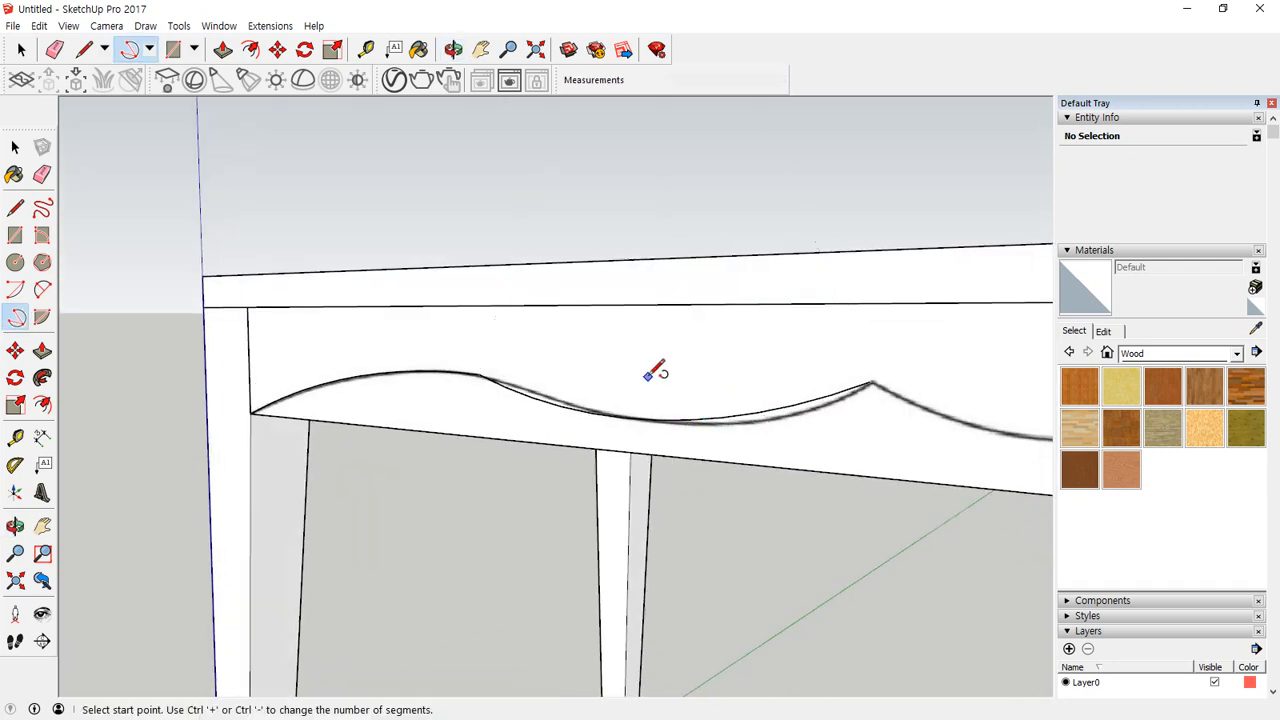
Step: Draw a short three-point arc from the first arc's end along the pattern's downward slope
left_click(480, 374)
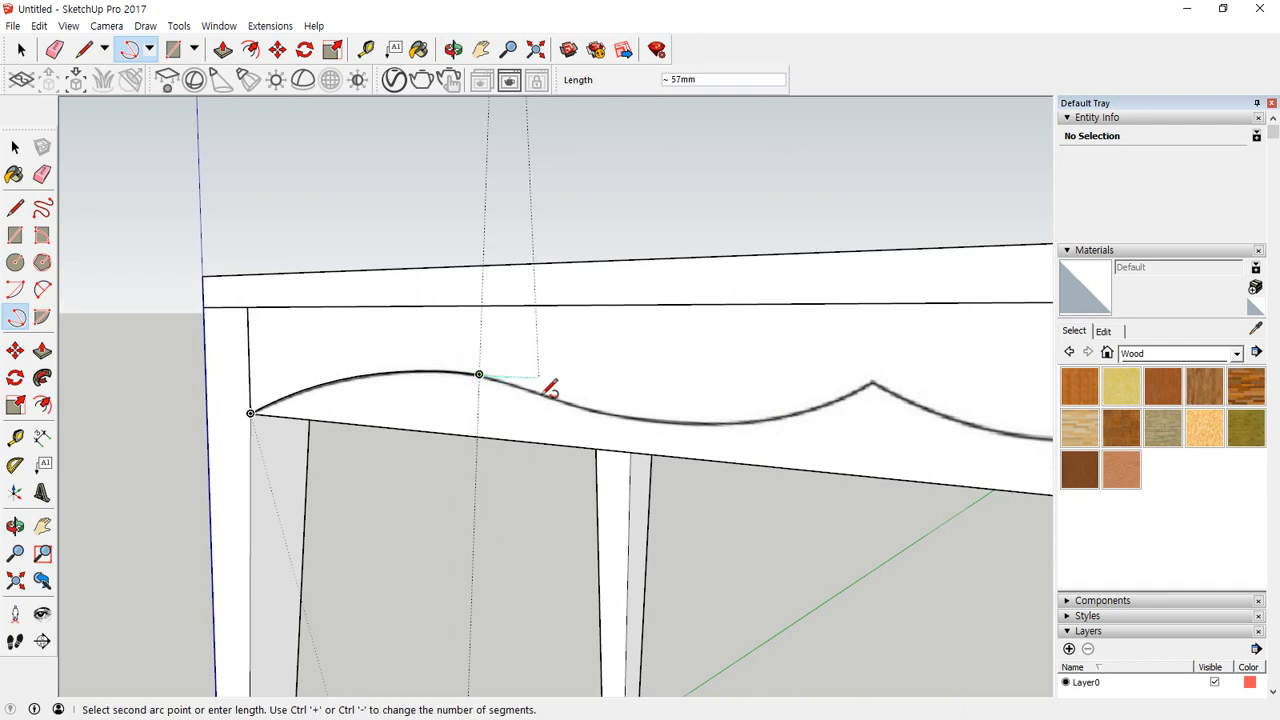
scroll(555, 390, "up", 5)
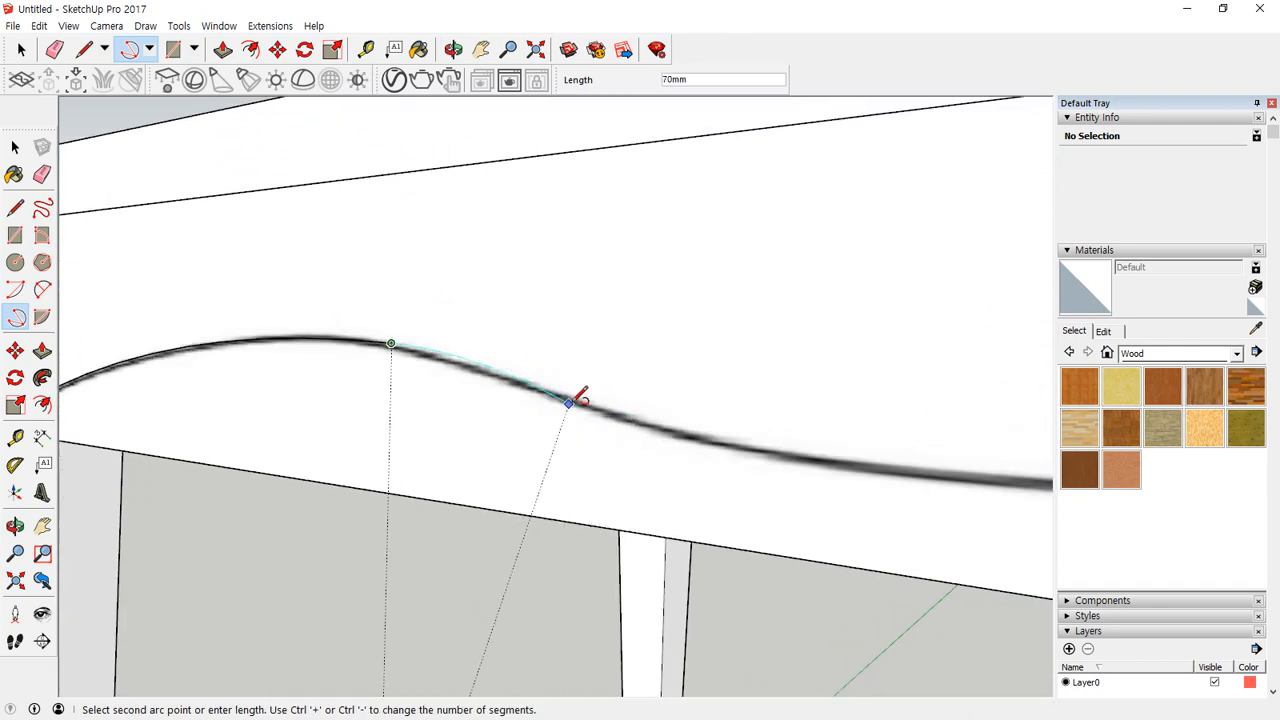
double_click(497, 370)
Step: Trace the pattern's first dip with a three-point arc of about 30 degrees, continuing from the short arc's end past the lowest point
left_click(498, 370)
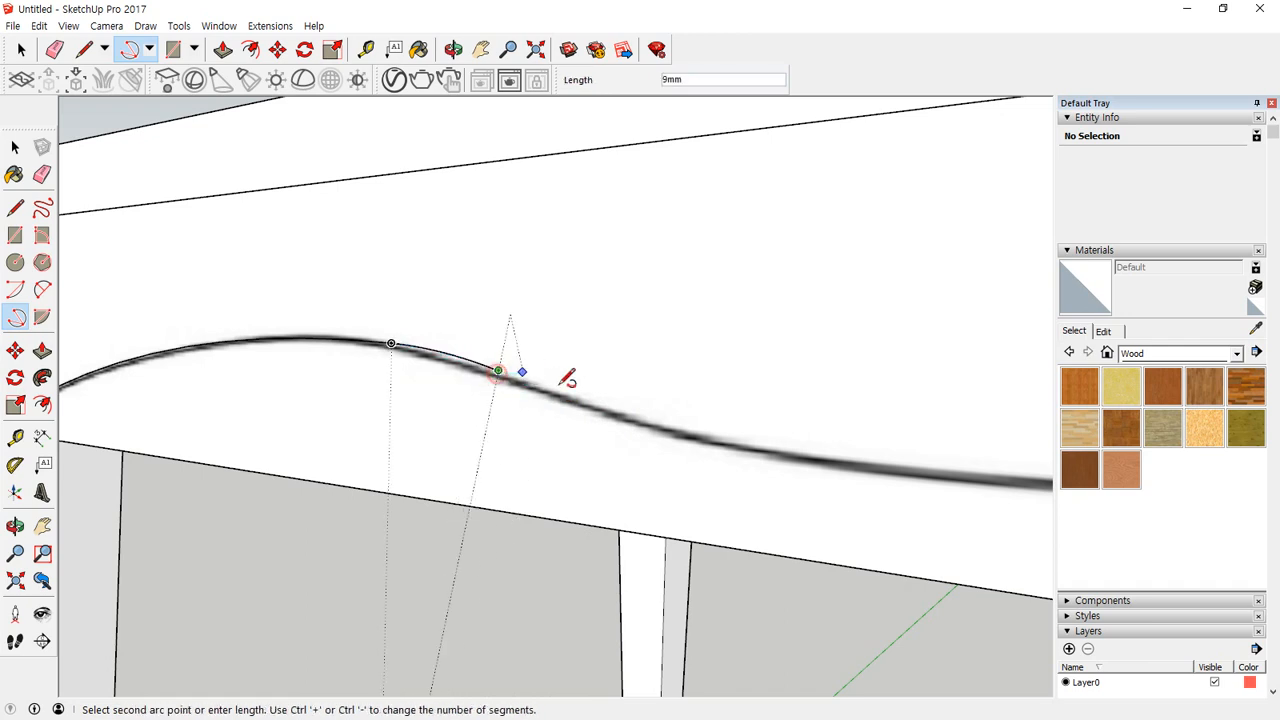
scroll(703, 406, "down", 2)
scroll(898, 431, "down", 1)
middle_click_drag(899, 431, 714, 452)
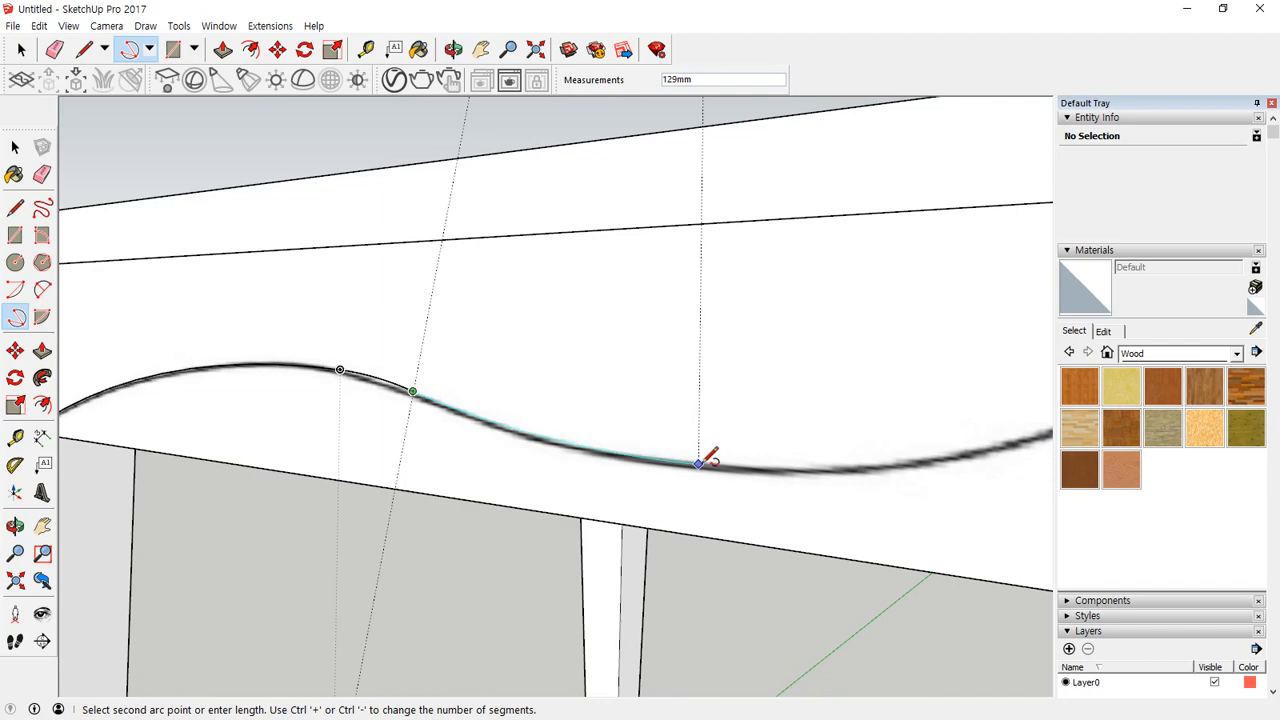
left_click(699, 464)
middle_click_drag(857, 457, 677, 477)
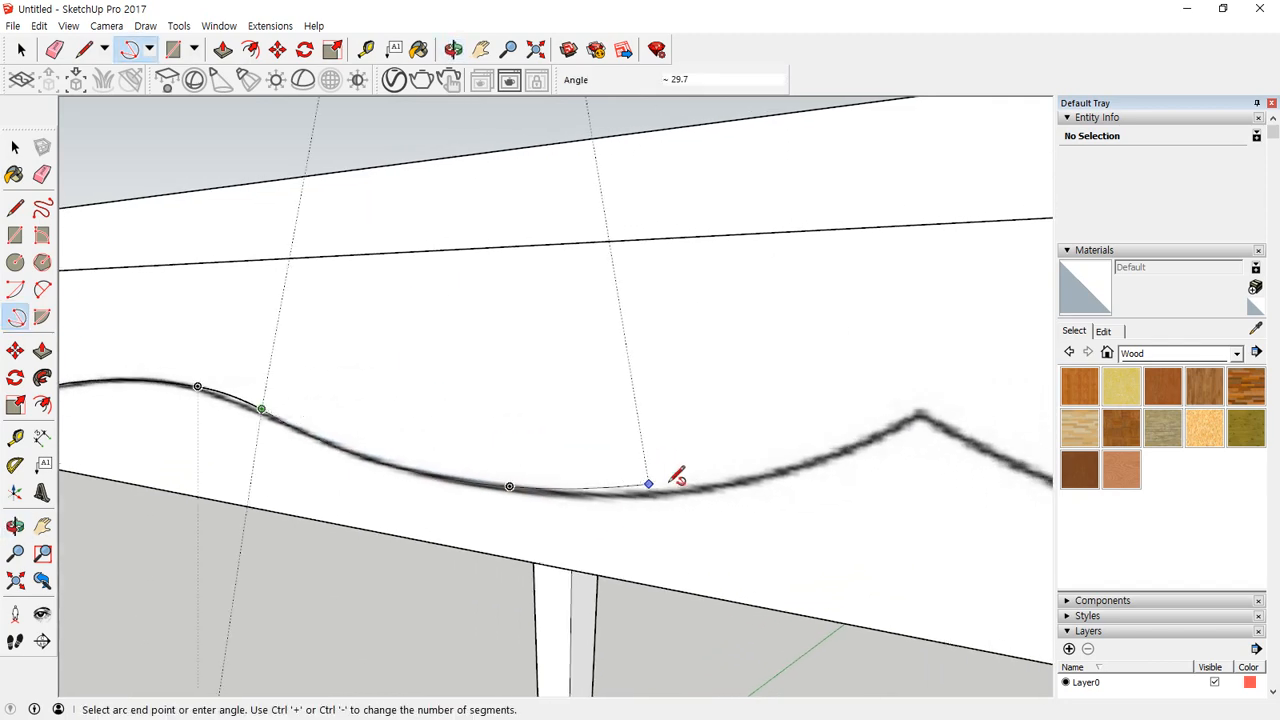
left_click(766, 474)
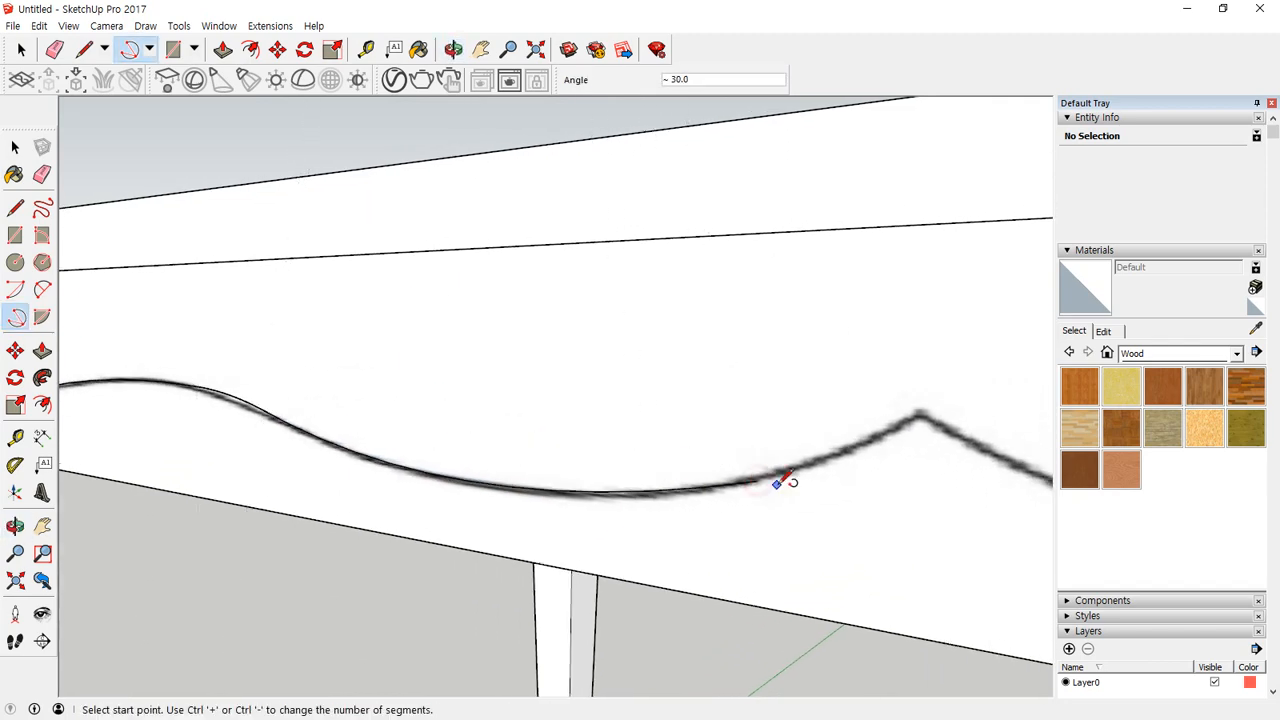
Step: Draw an arc about 47 mm long from the dip arc's end to the pattern's first peak
middle_click_drag(780, 477, 640, 520)
left_click(590, 539)
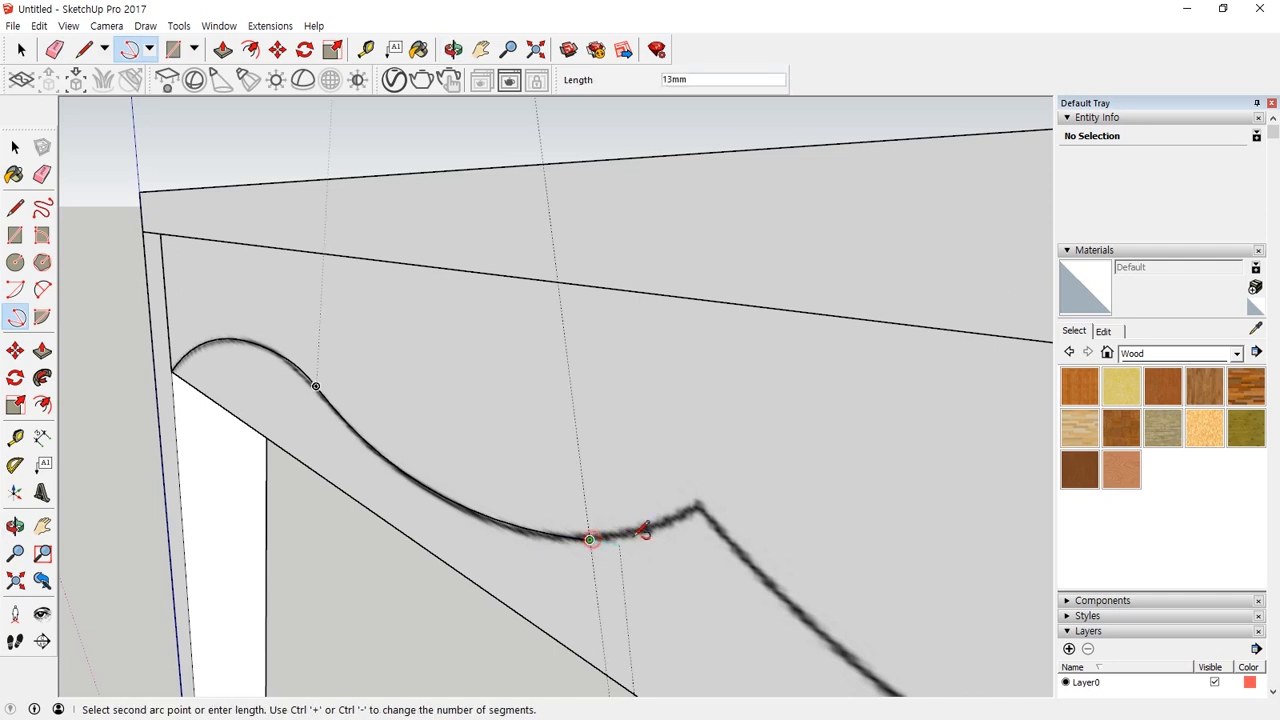
left_click(700, 508)
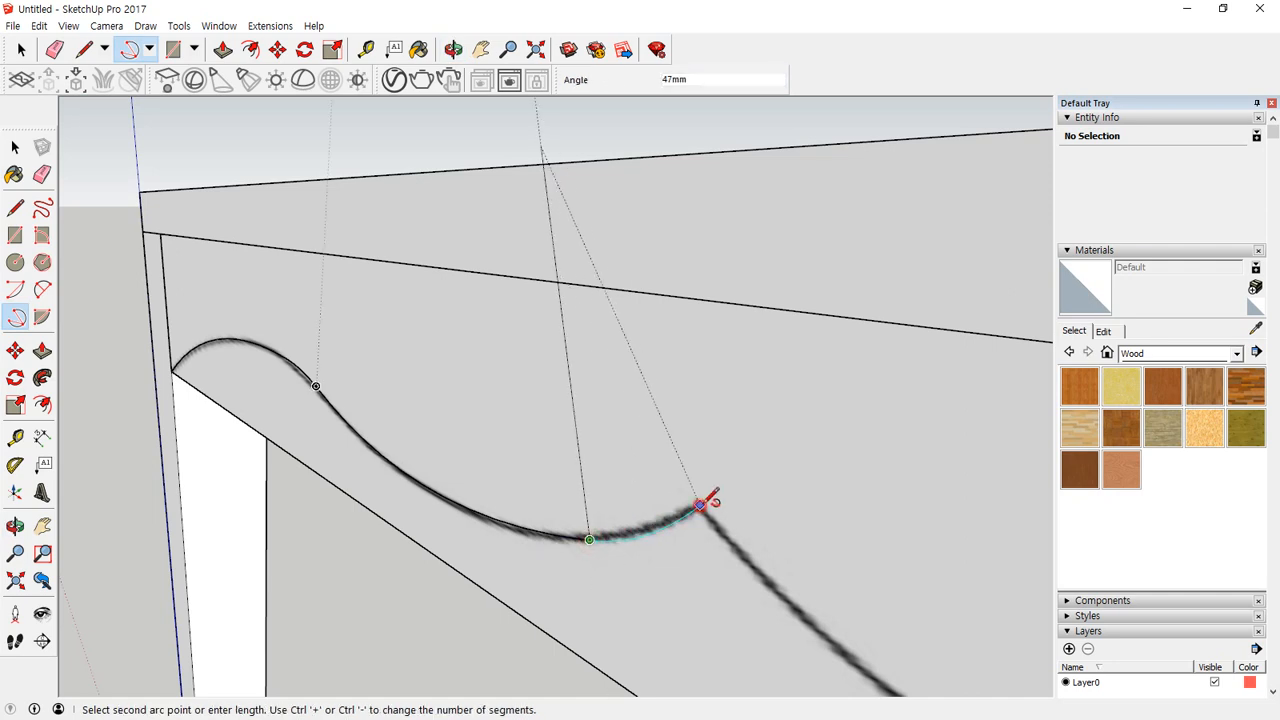
left_click(700, 508)
scroll(657, 530, "down", 2)
middle_click_drag(657, 530, 684, 418, "shift")
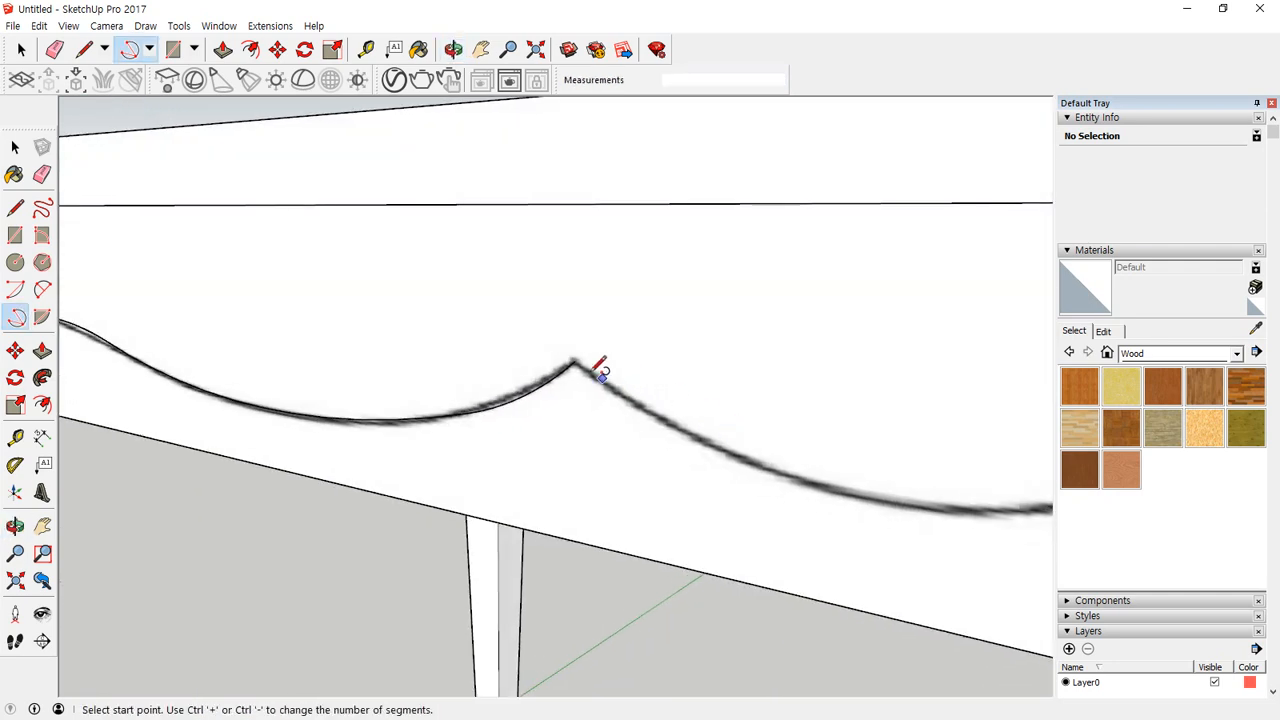
Step: Trace the pattern's second dip with a three-point arc of about 76 degrees from the first peak to the second peak
left_click(575, 362)
scroll(720, 457, "down", 4)
middle_click_drag(781, 457, 684, 438, "shift")
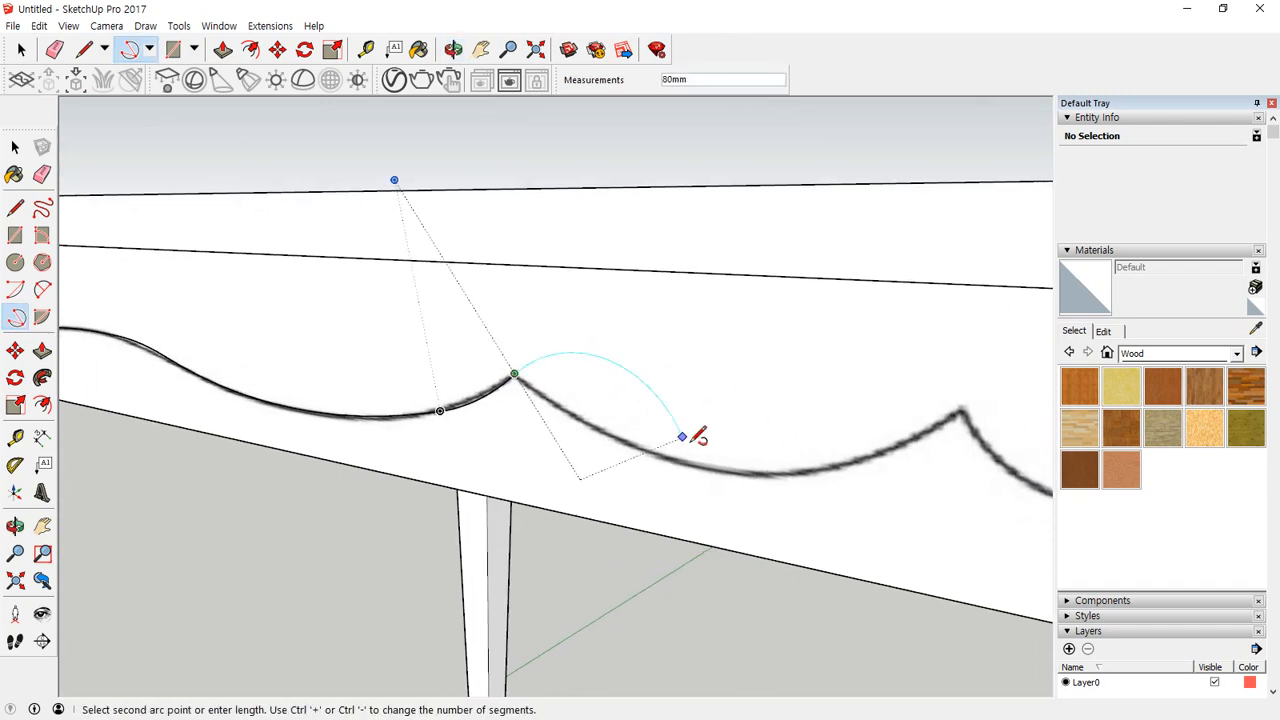
left_click(708, 468)
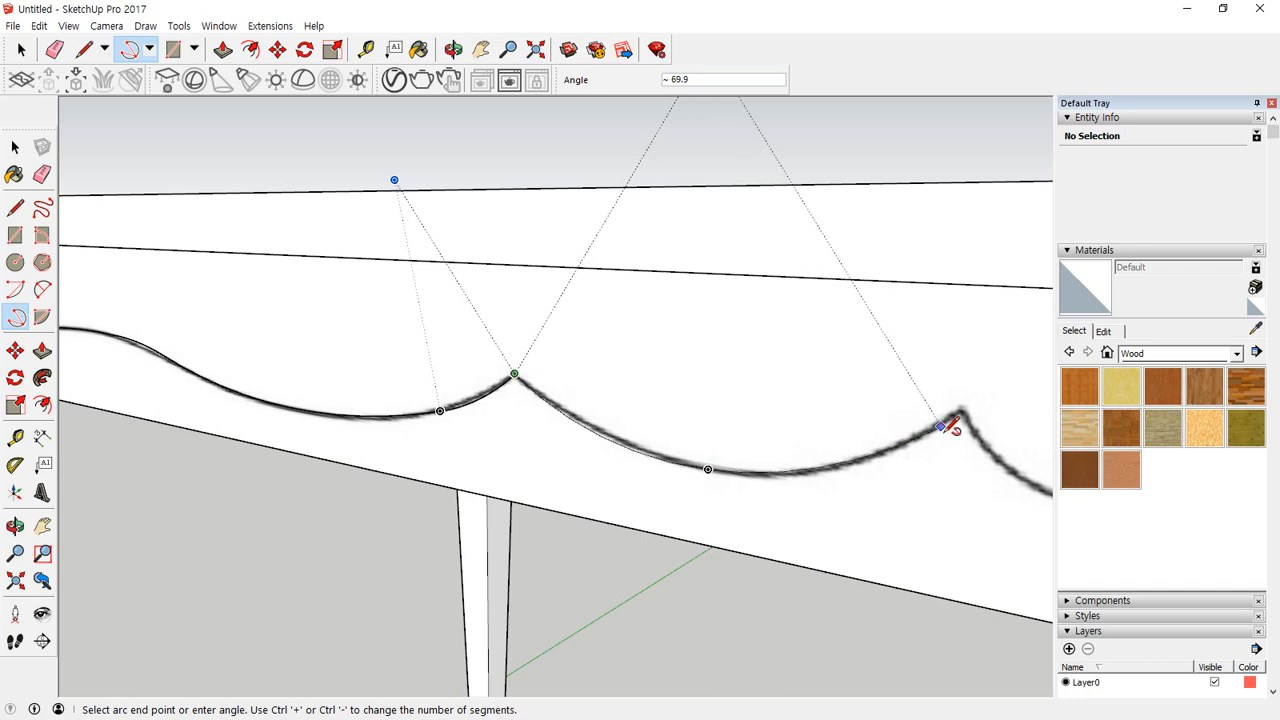
middle_click_drag(956, 372, 766, 423)
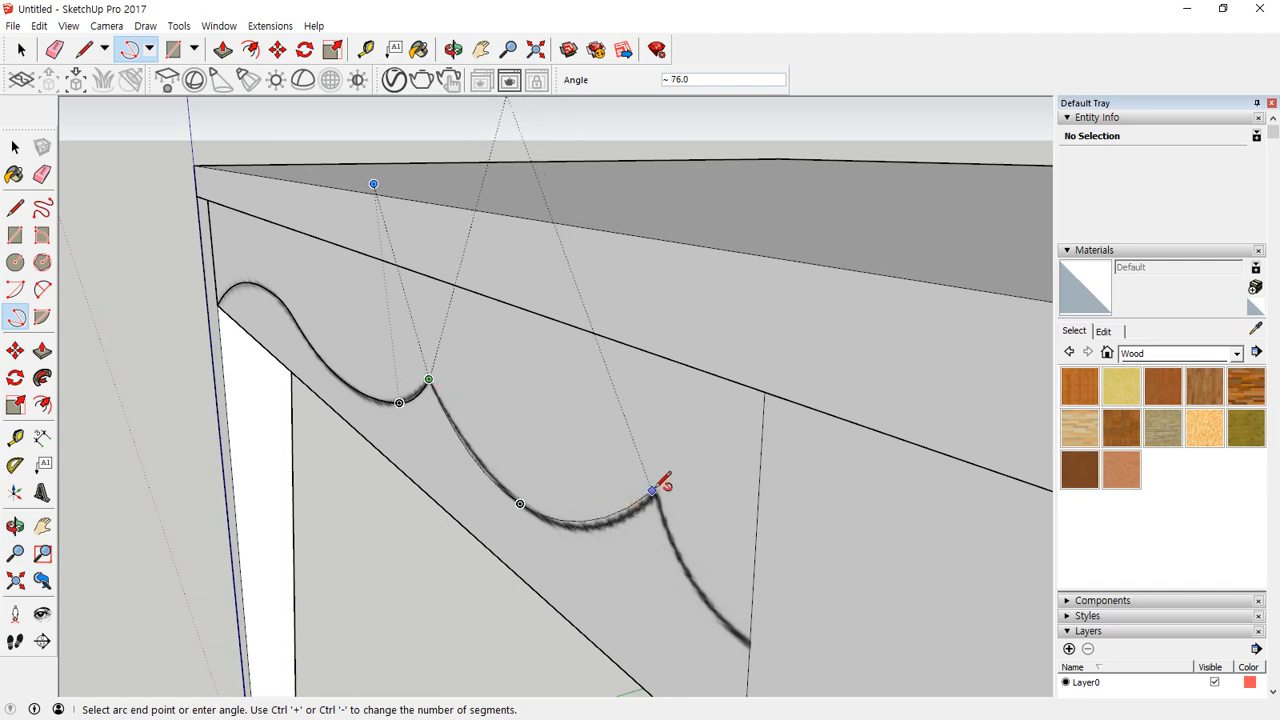
left_click(655, 490)
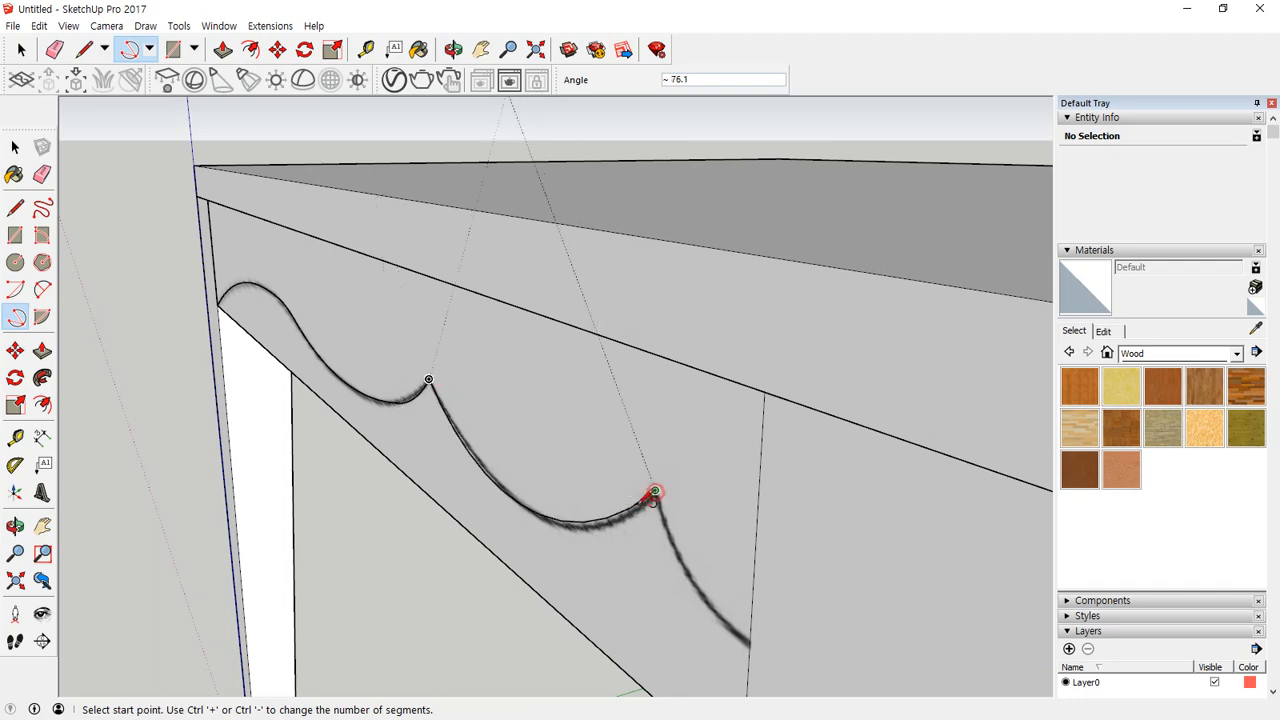
Step: Trace the last partial dip with a three-point arc of about 60 degrees from the second peak to the image's vertical boundary edge
middle_click_drag(651, 491, 520, 355)
scroll(520, 355, "up", 2)
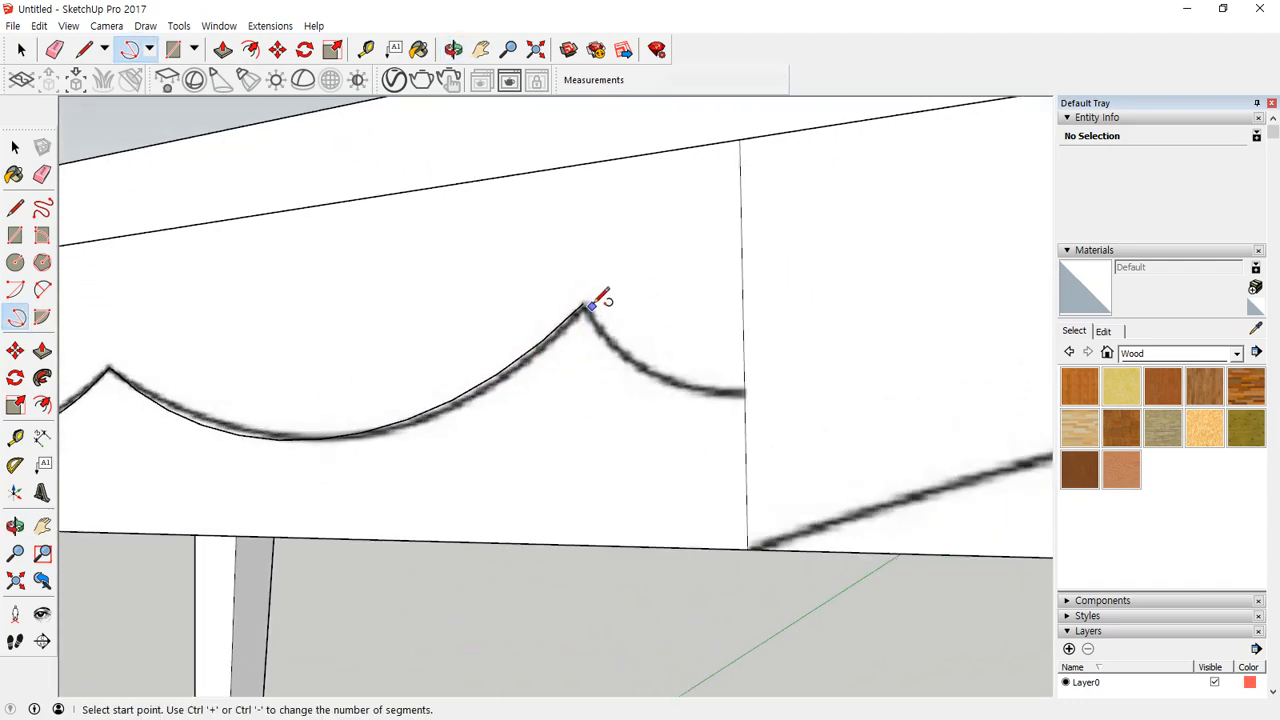
left_click(584, 301)
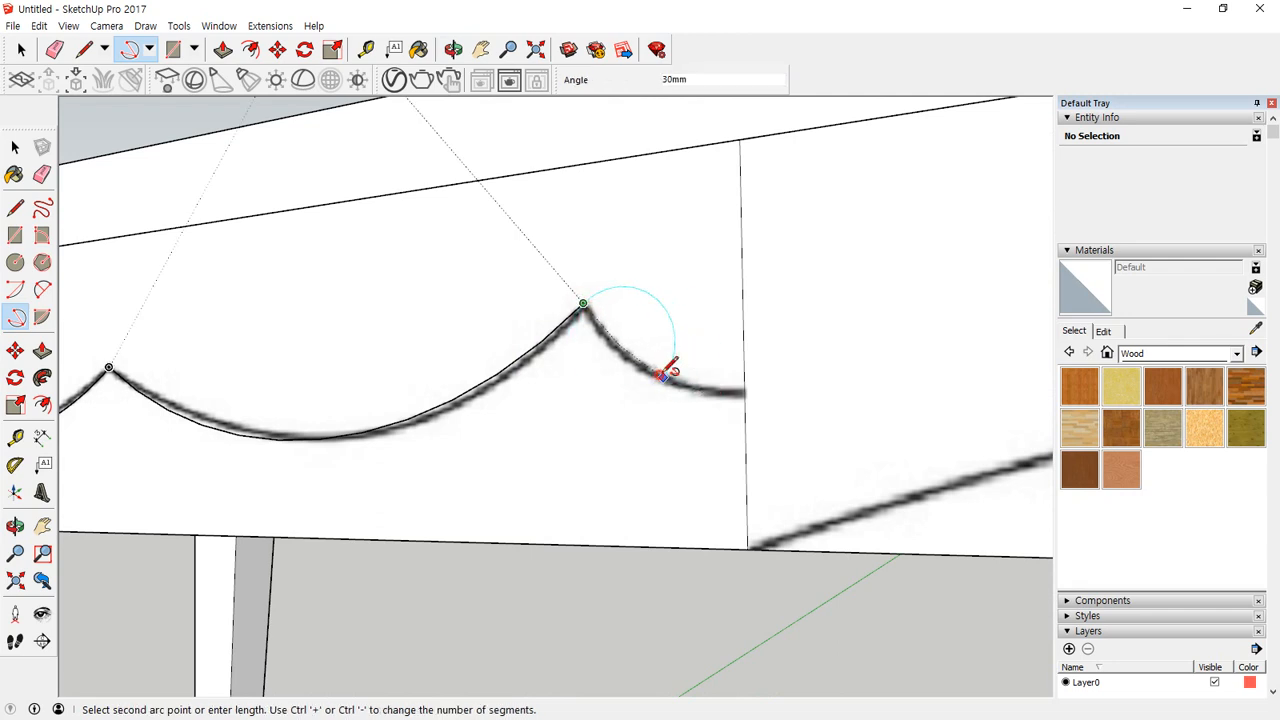
left_click(663, 377)
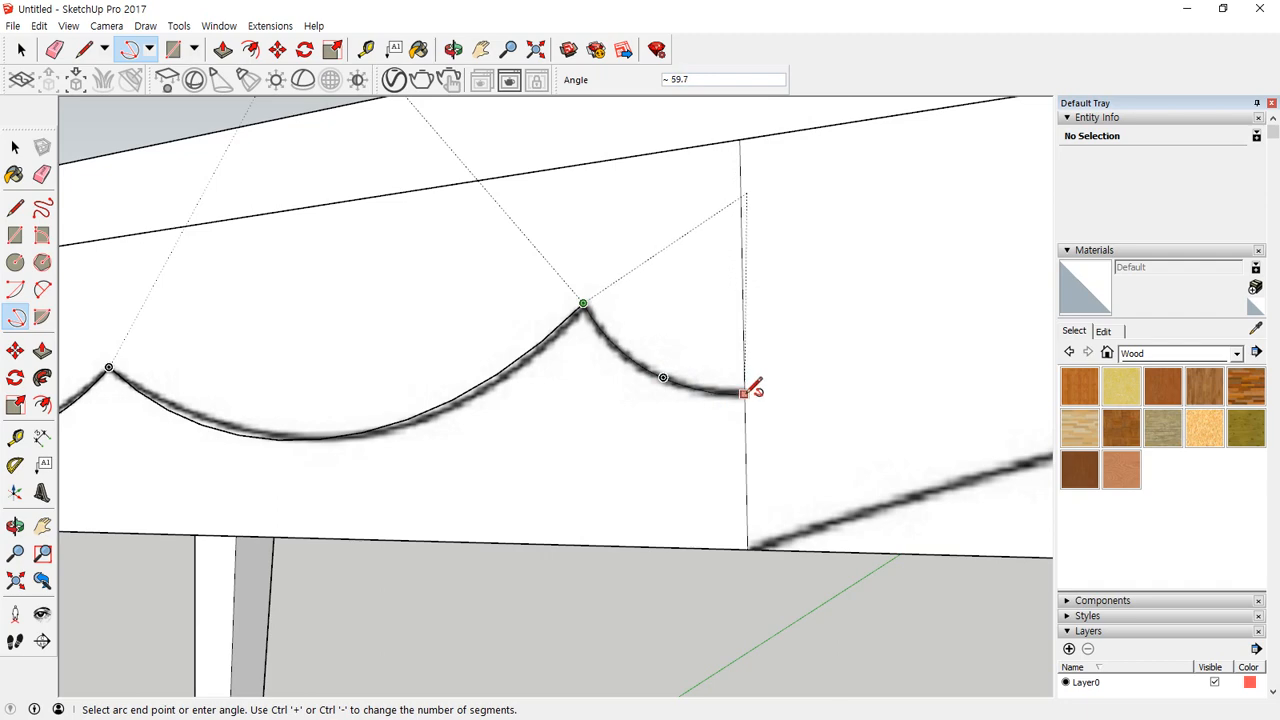
left_click(745, 392)
Step: Erase the apron's bottom edge to remove the area below the traced curve and the plain part beyond the image boundary
middle_click_drag(723, 443, 747, 549)
key("space")
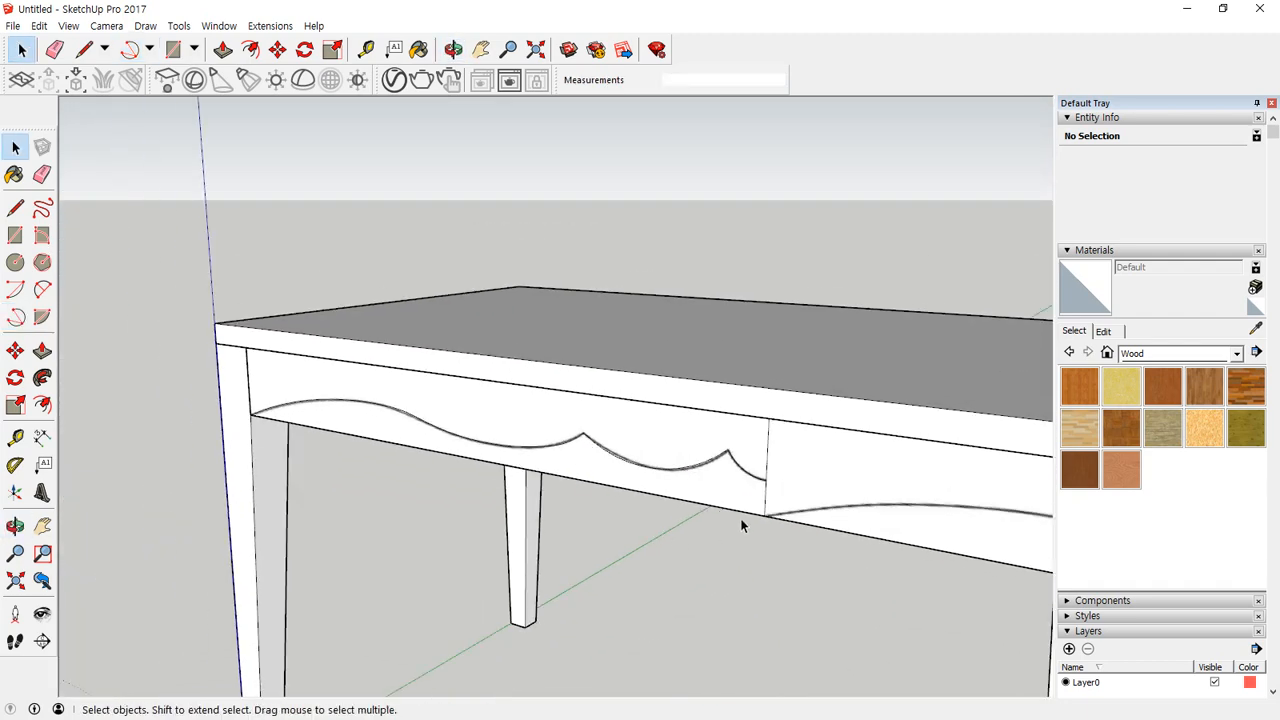
key("e")
left_click(769, 513)
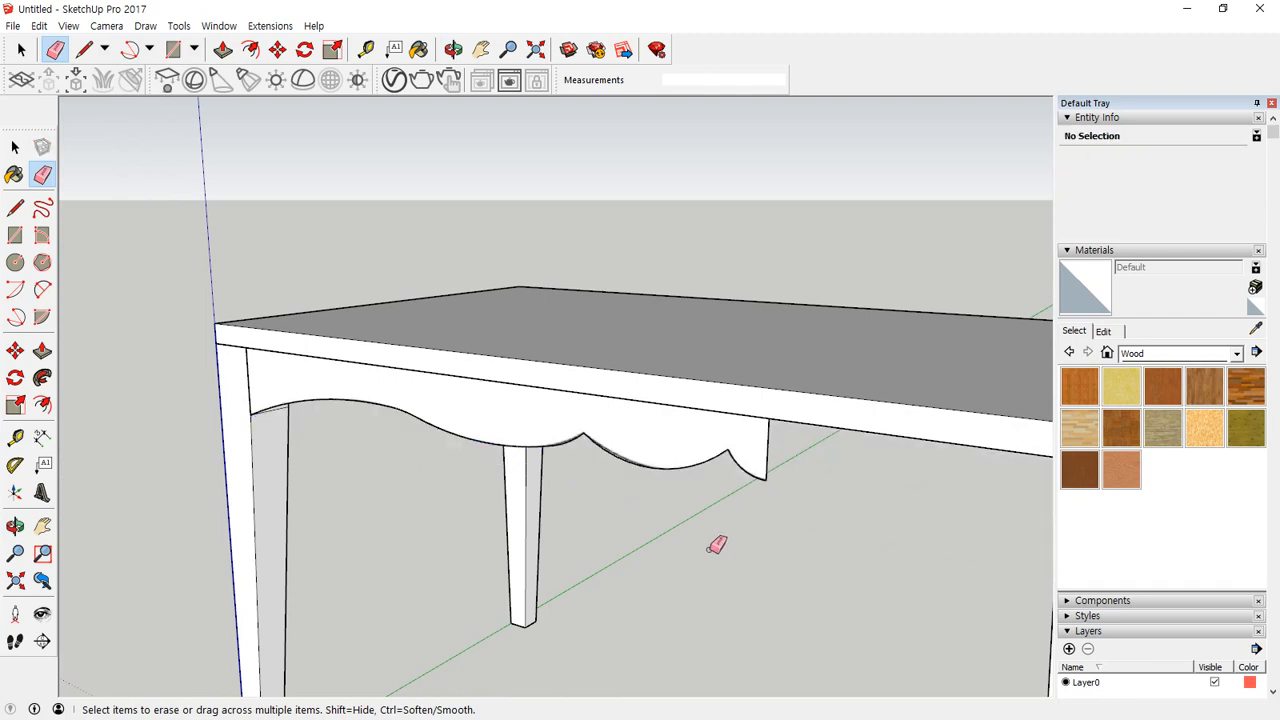
mouse_move(716, 545)
middle_mouse_down()
mouse_move(674, 449)
mouse_move(371, 351)
mouse_move(177, 346)
mouse_move(150, 381)
mouse_move(794, 480)
middle_mouse_up()
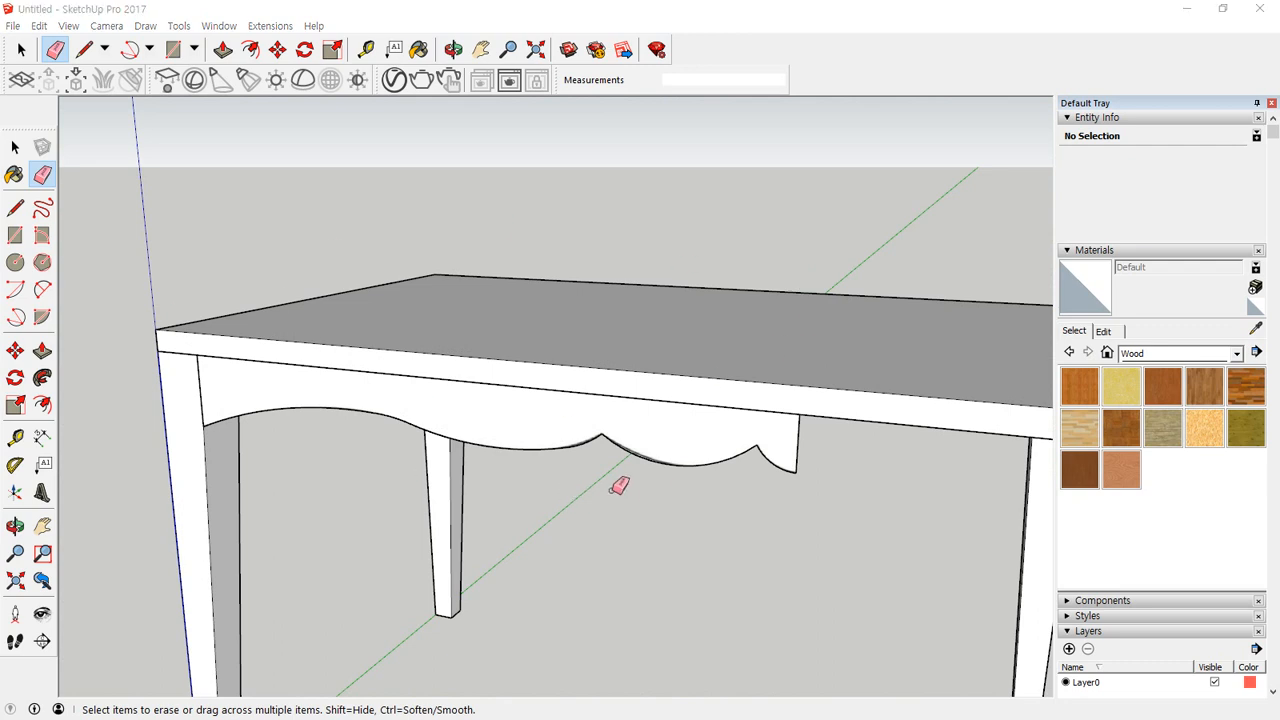
scroll(600, 474, "down", 1)
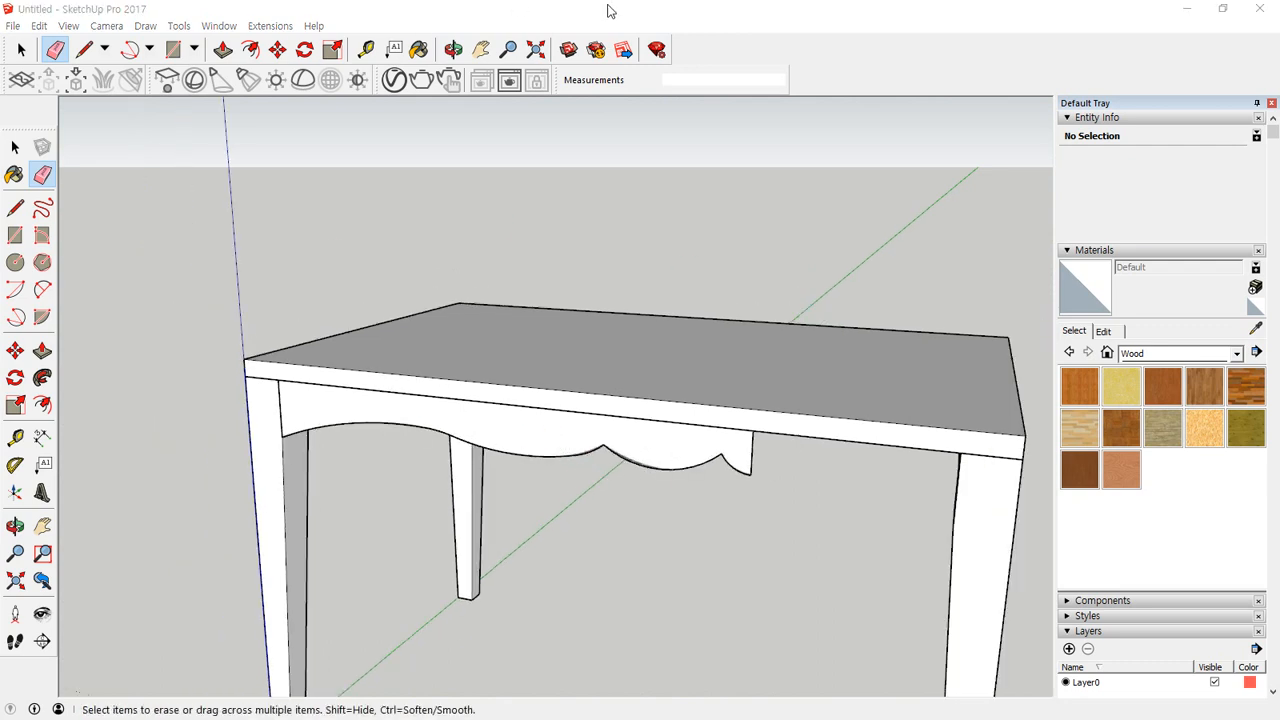
Step: Try to copy the scalloped apron face alone about 900 mm along the red axis
key("space")
left_click(513, 441)
mouse_move(810, 447)
left_mouse_down()
mouse_move(814, 463)
mouse_move(862, 468)
left_mouse_up()
key("Escape")
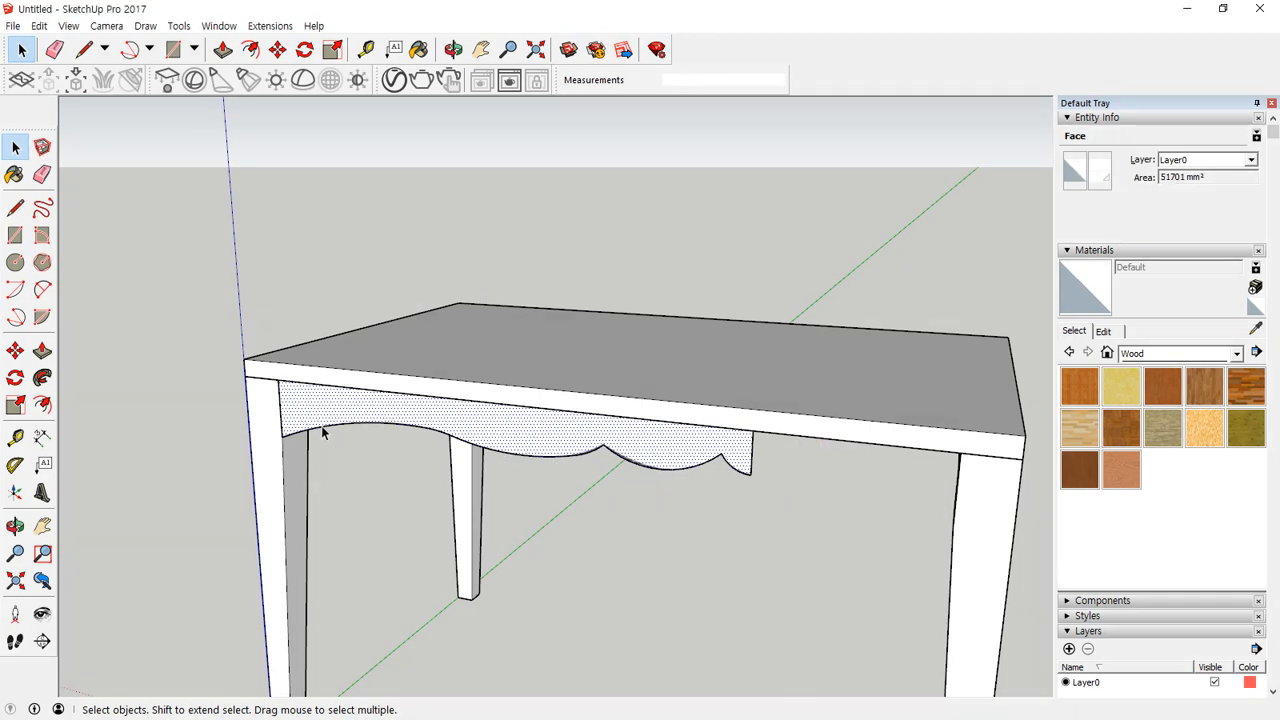
key("m")
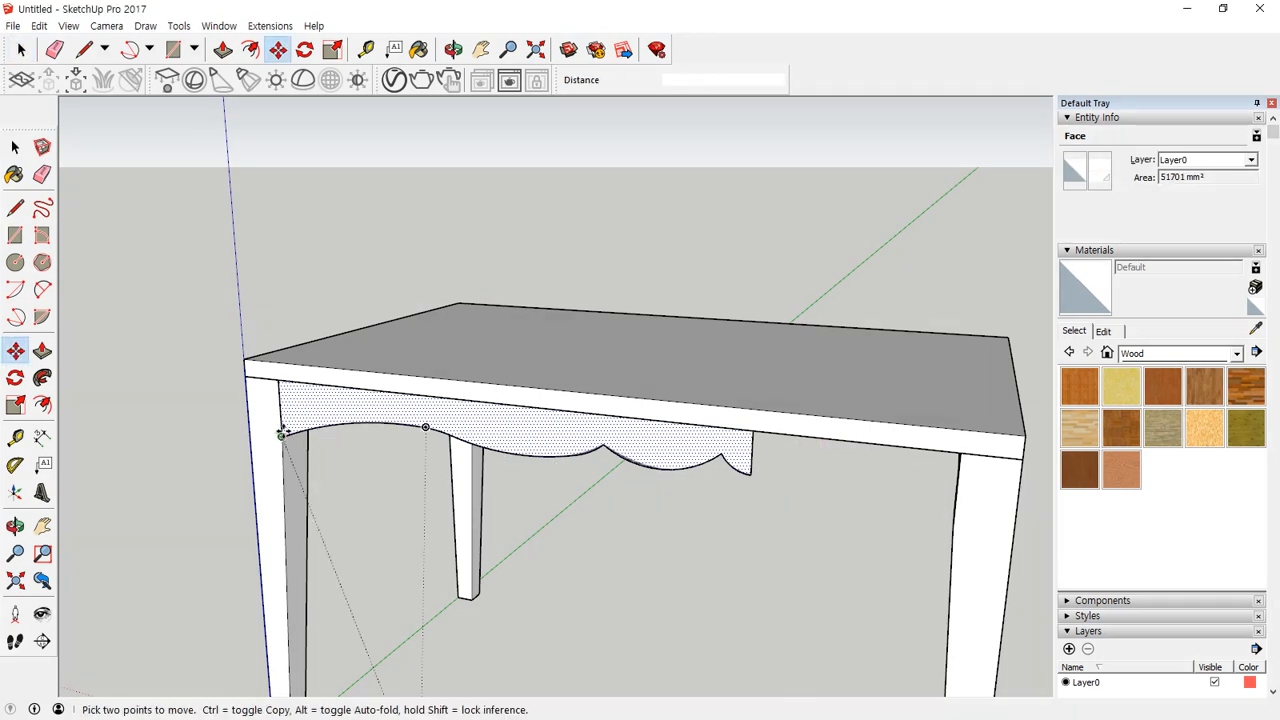
key("ctrl")
left_click(283, 430)
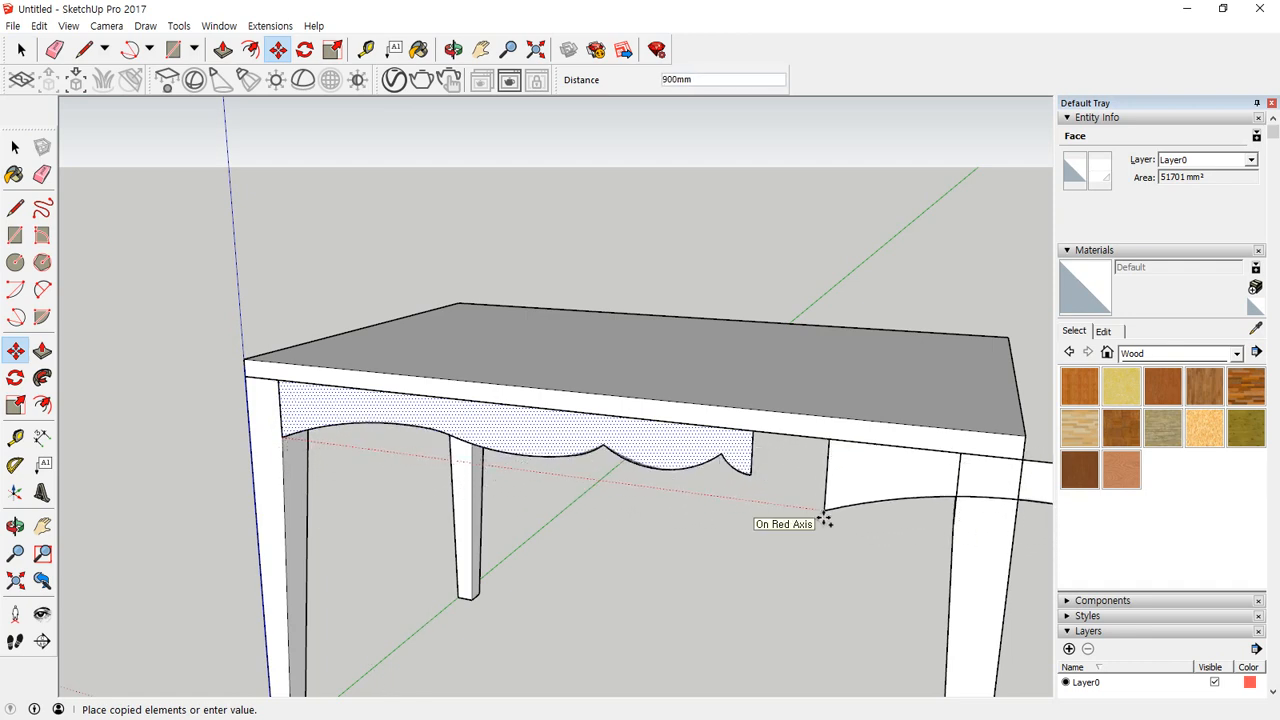
left_click(823, 523)
Step: Try flipping the copied apron face along the red direction, and undo both the flip and the copy
middle_click_drag(823, 523, 446, 450)
right_click(473, 435)
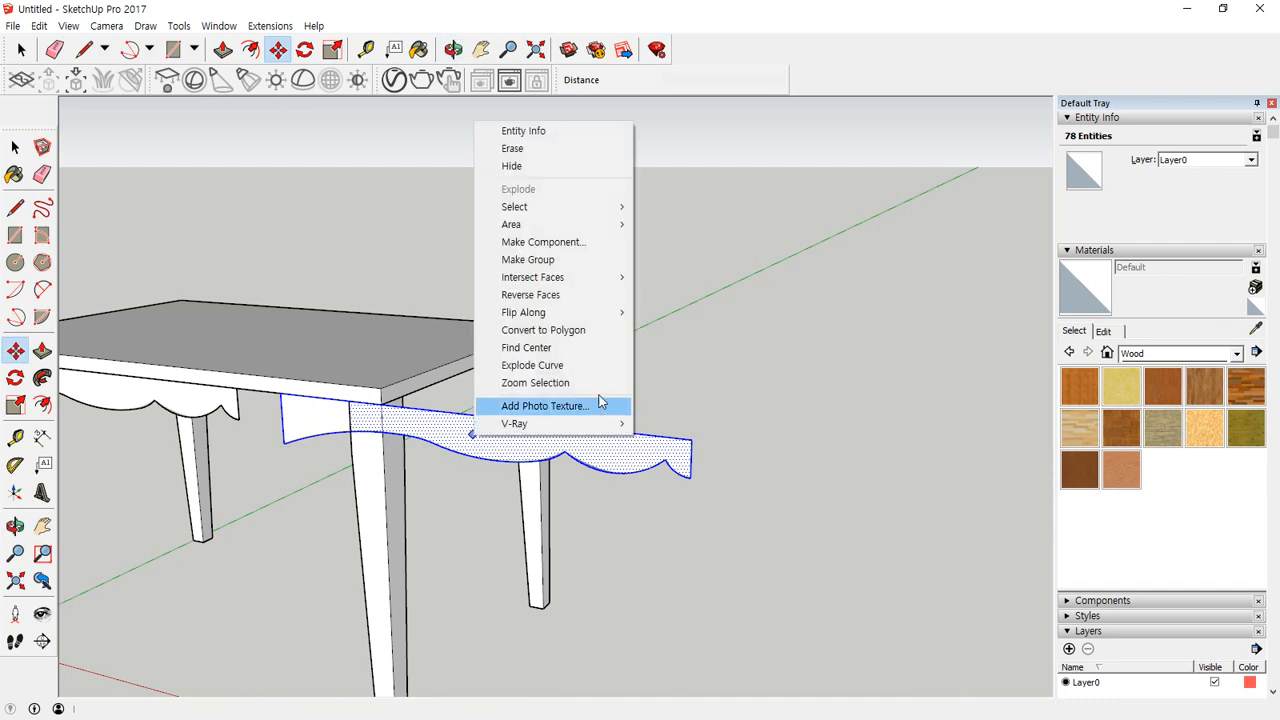
mouse_move(607, 315)
left_click(690, 312)
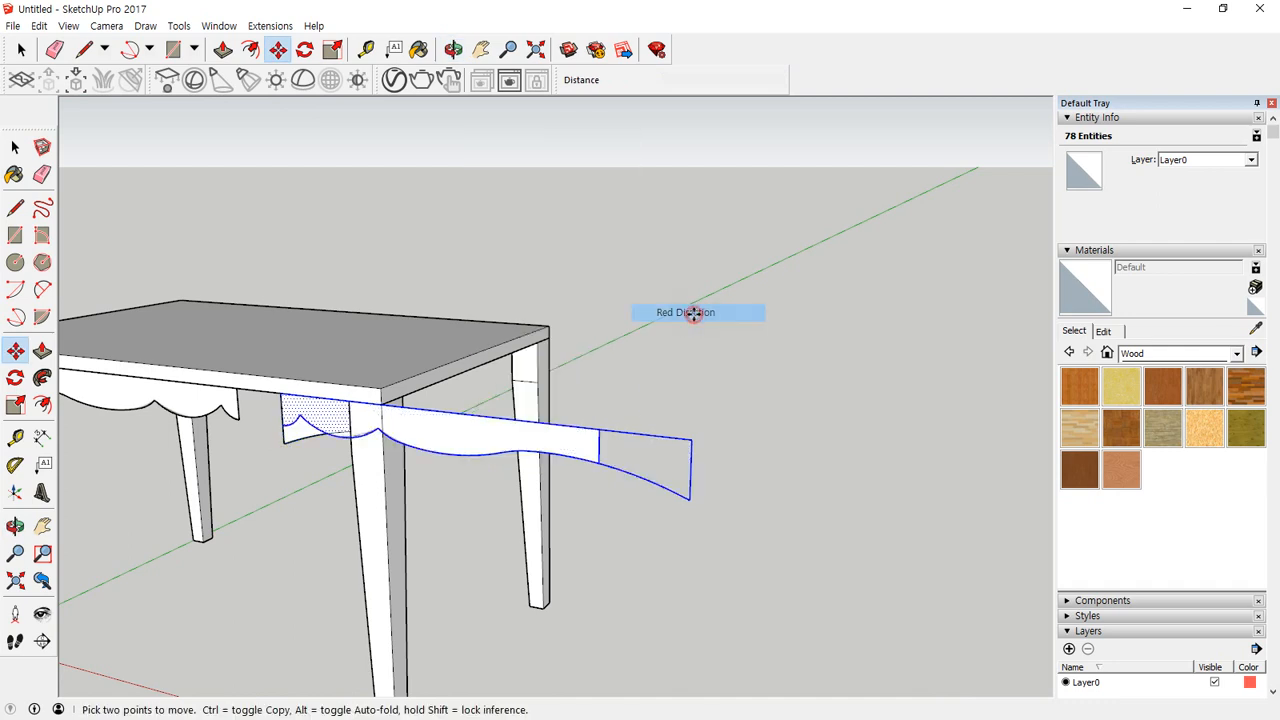
middle_click_drag(282, 451, 645, 496)
key("m")
scroll(431, 458, "up", 2)
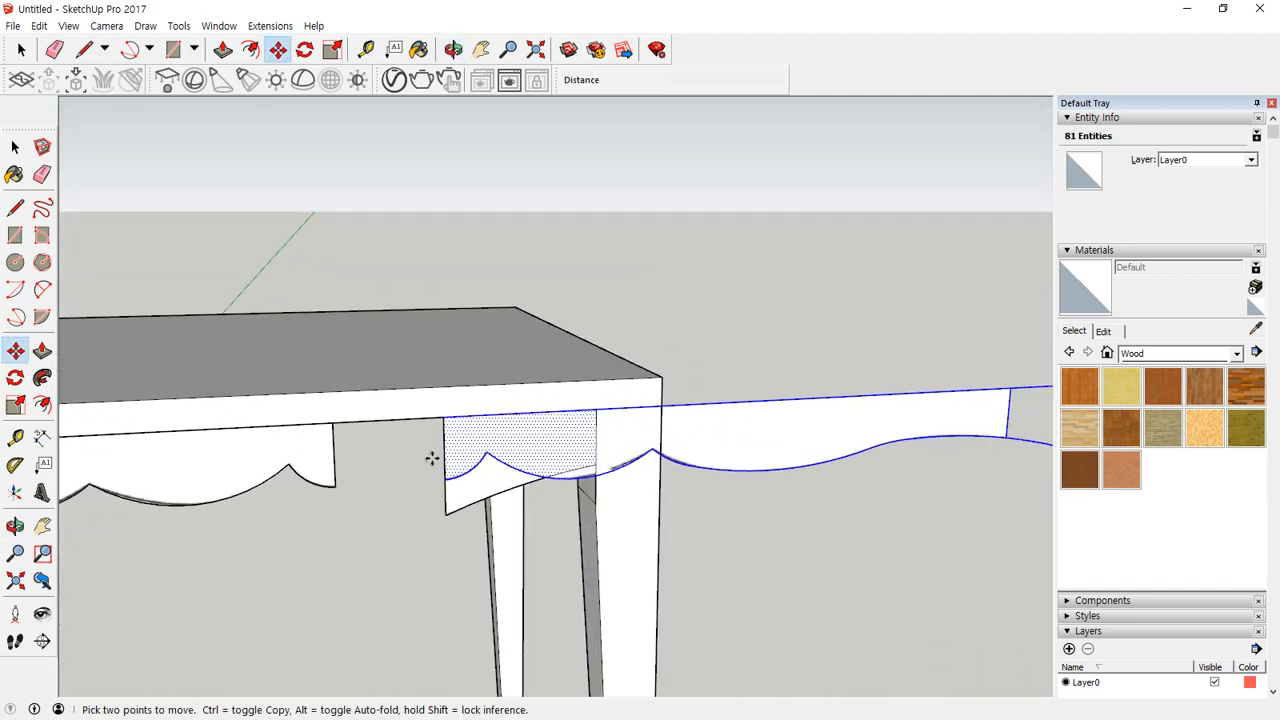
key("ctrl+z")
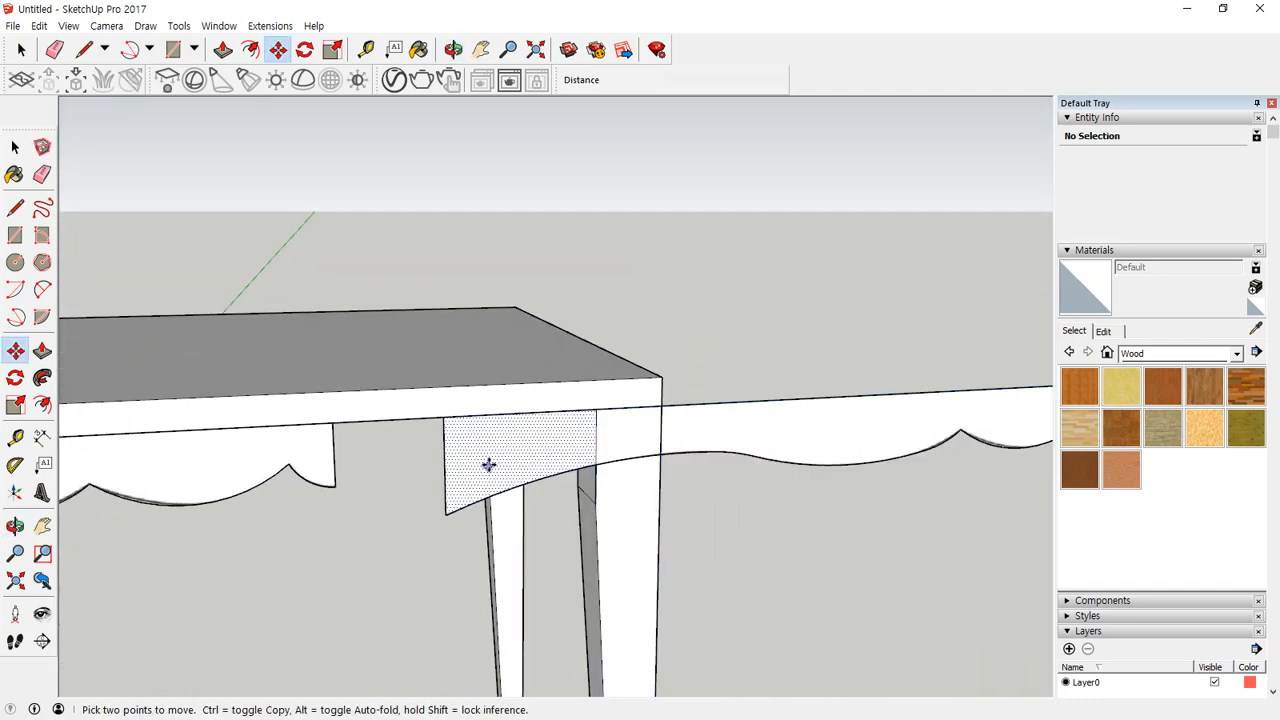
key("ctrl+z")
Step: Select the scalloped half apron with all its edges and copy it 1389 mm along the red axis, clear of the table
key("space")
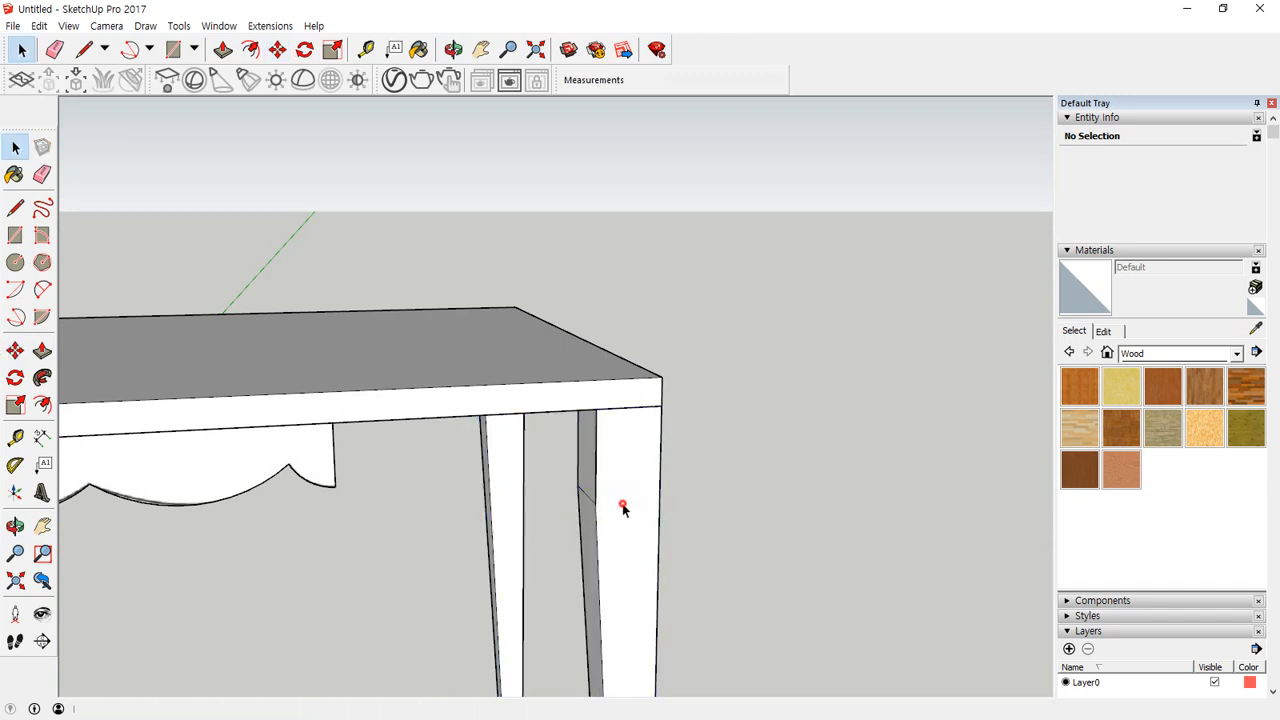
left_click(621, 497)
triple_click(282, 451)
scroll(206, 480, "down", 5)
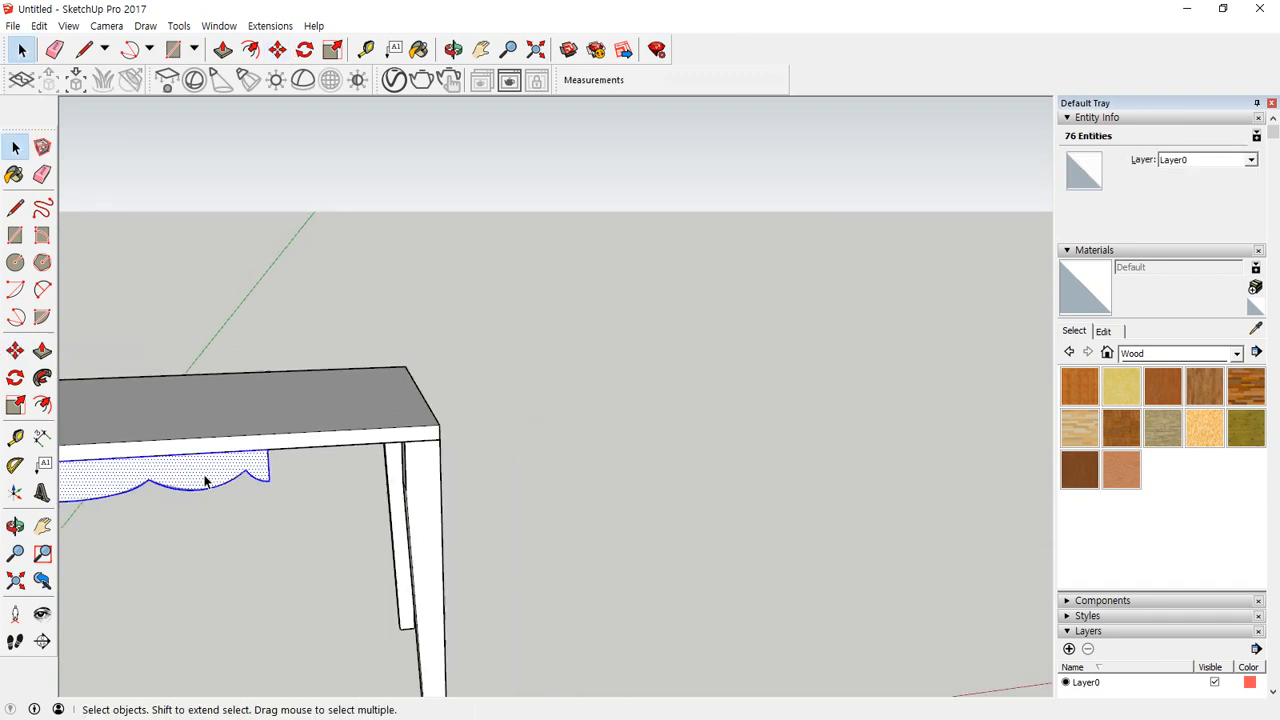
middle_click_drag(256, 469, 543, 453, "shift")
key("m")
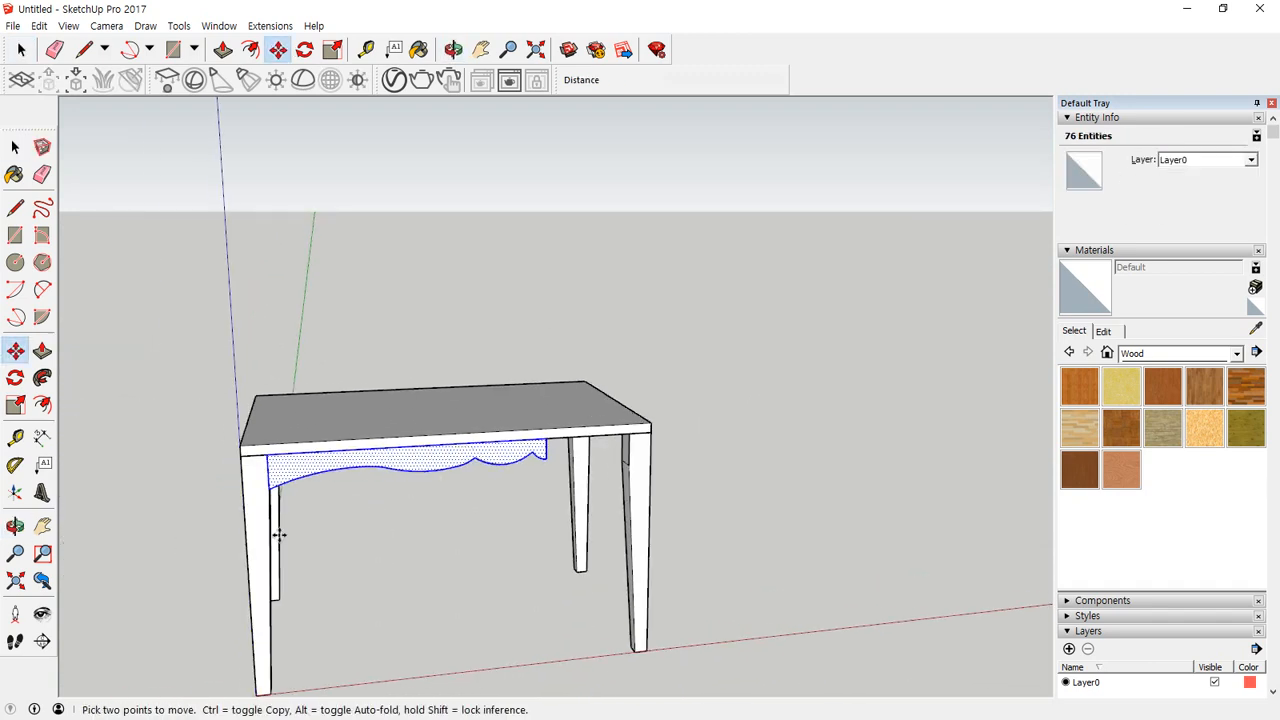
key("ctrl")
left_click(270, 486)
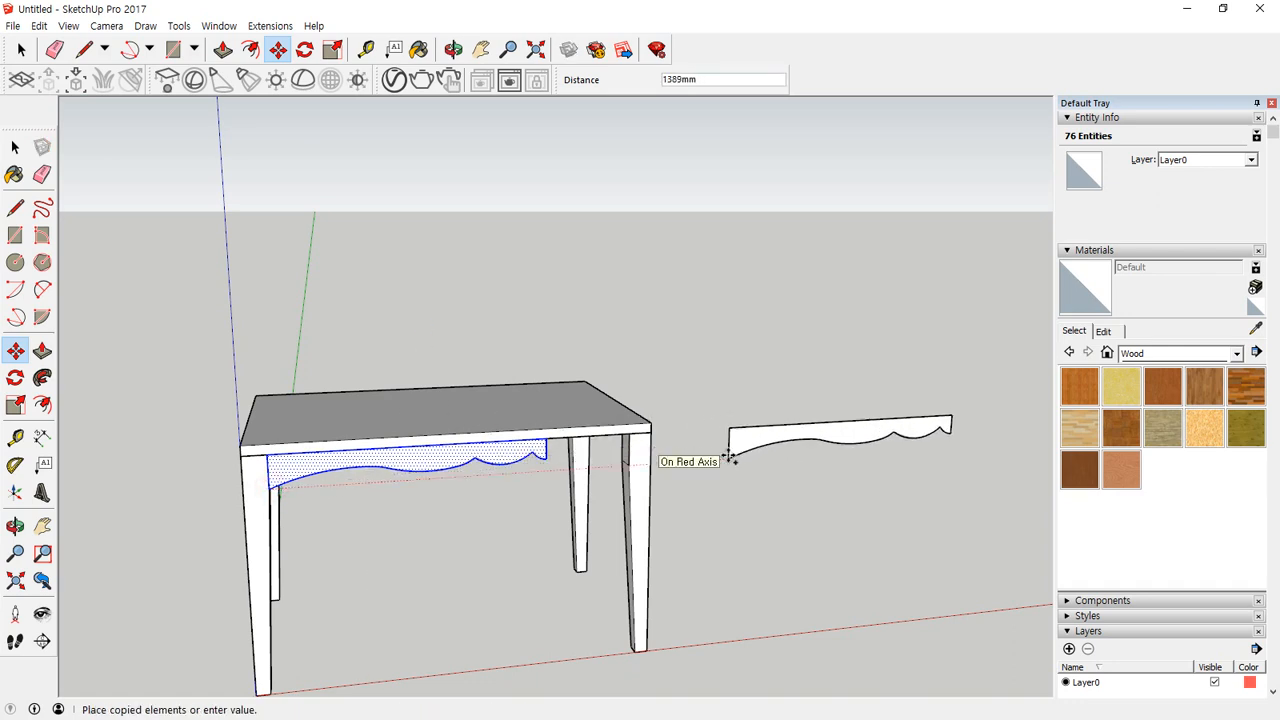
left_click(730, 457)
Step: Flip the copy along the red direction and move it about 589 mm to join the end of the original half
right_click(760, 434)
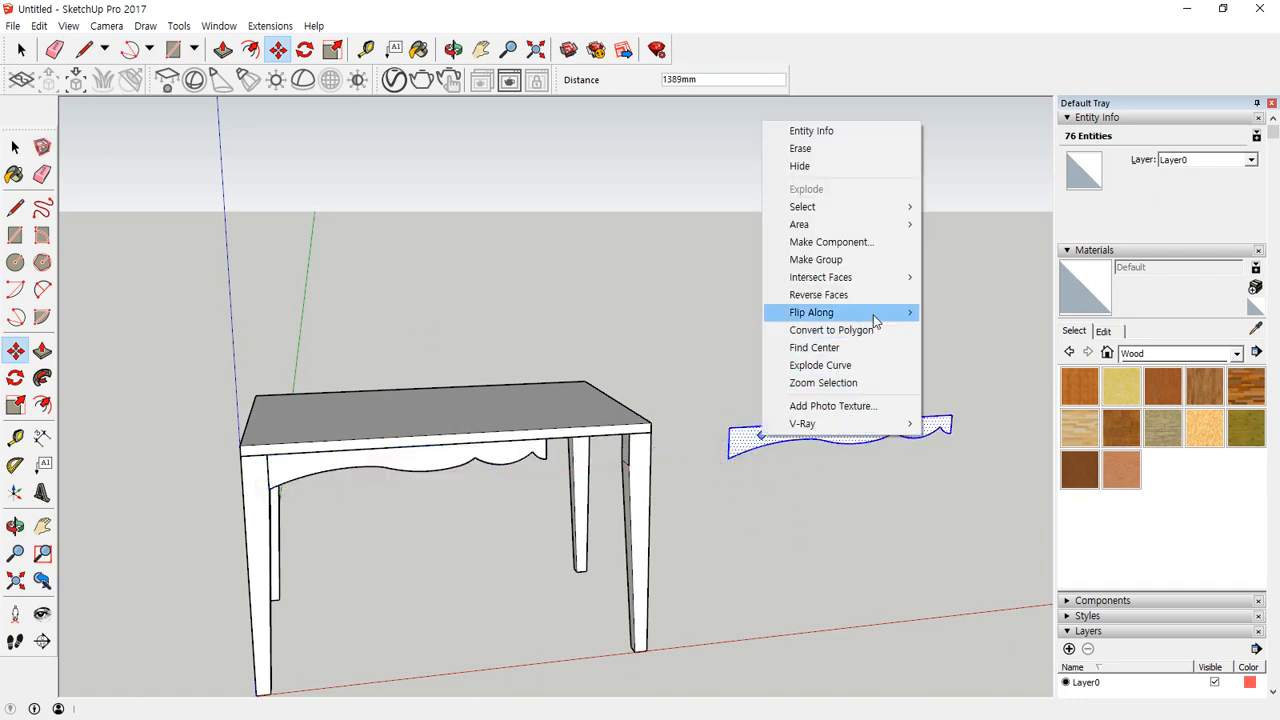
mouse_move(873, 318)
left_click(962, 311)
scroll(778, 430, "up", 3)
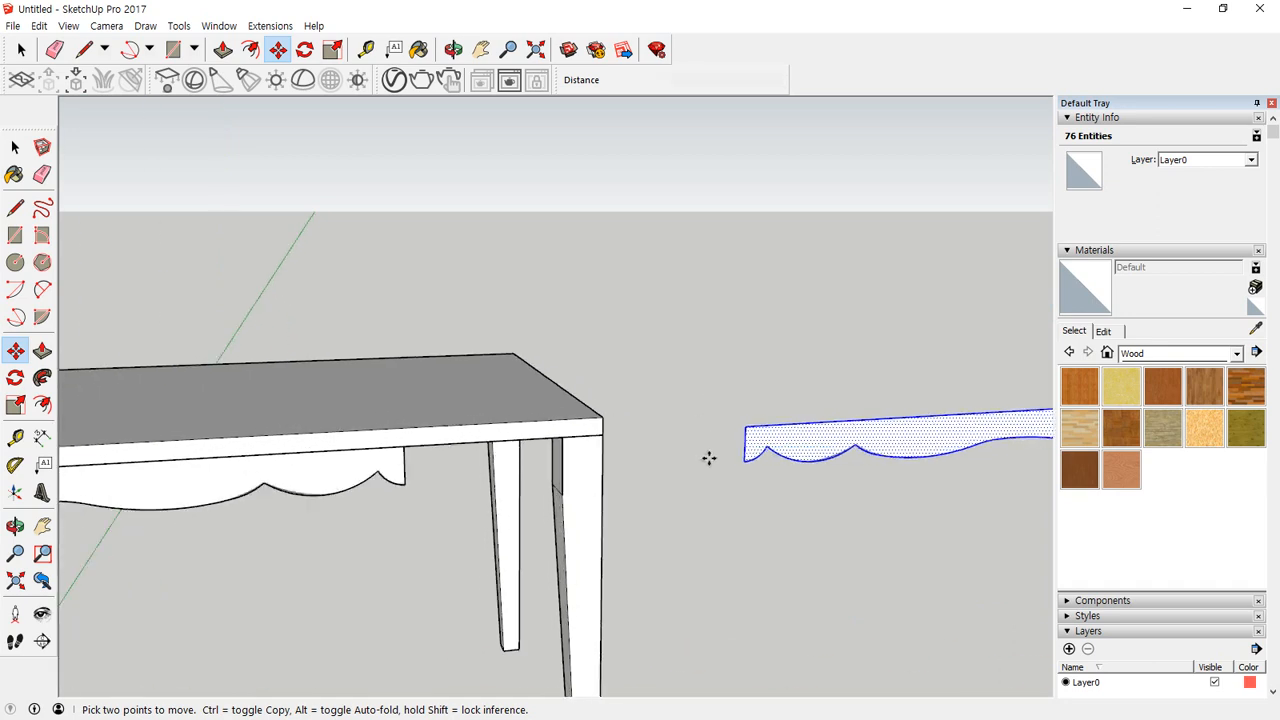
left_click(752, 425)
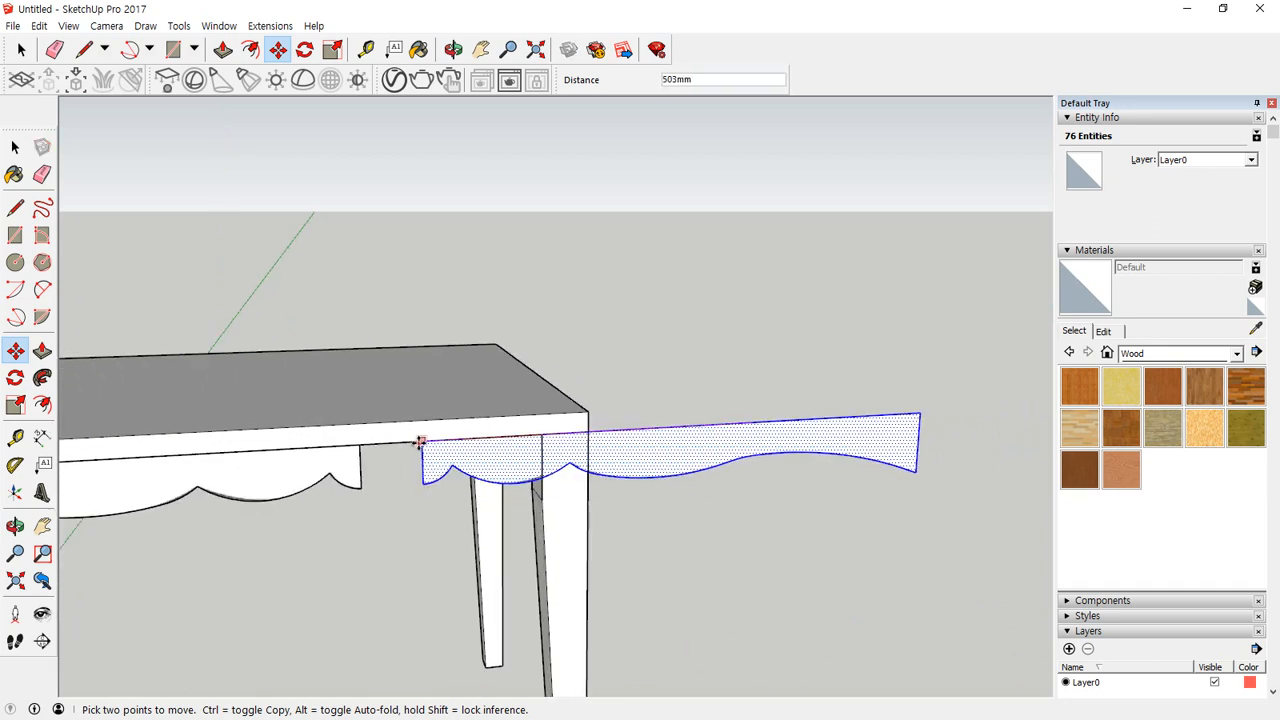
left_click(360, 444)
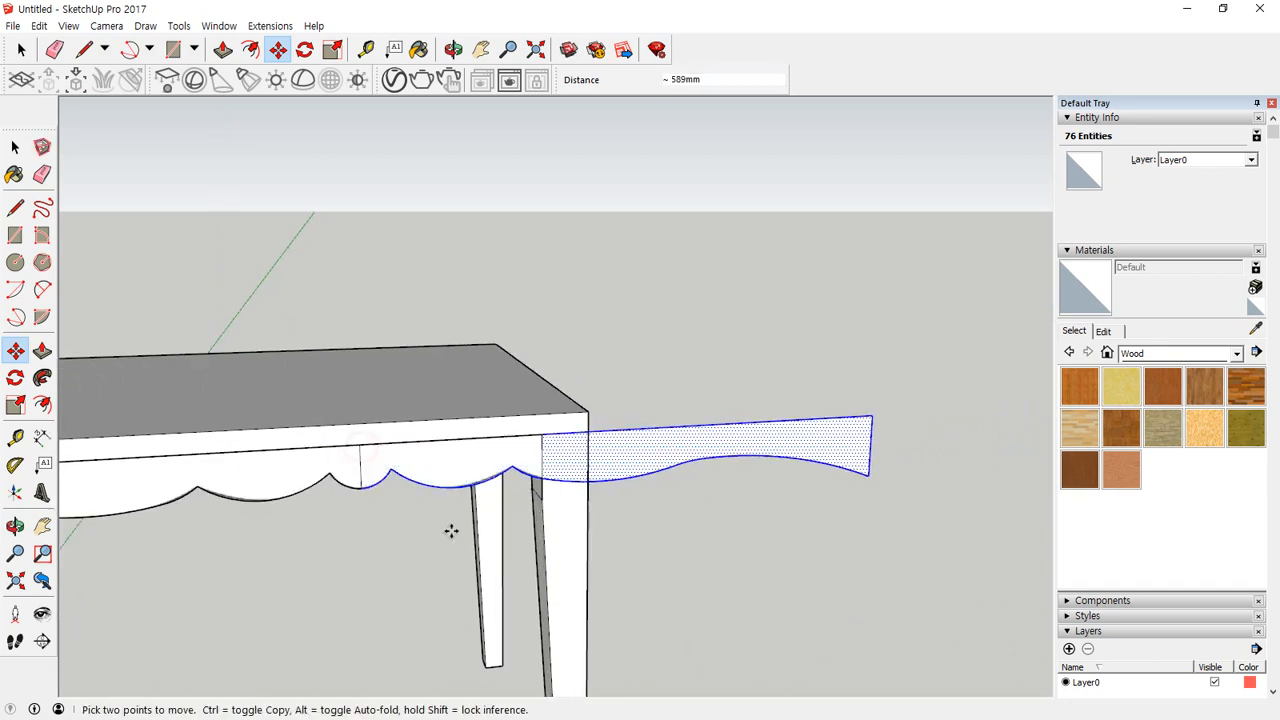
Step: Examine where the mirrored apron half crosses the leg and overhangs the tabletop's end
key("space")
left_click(558, 508)
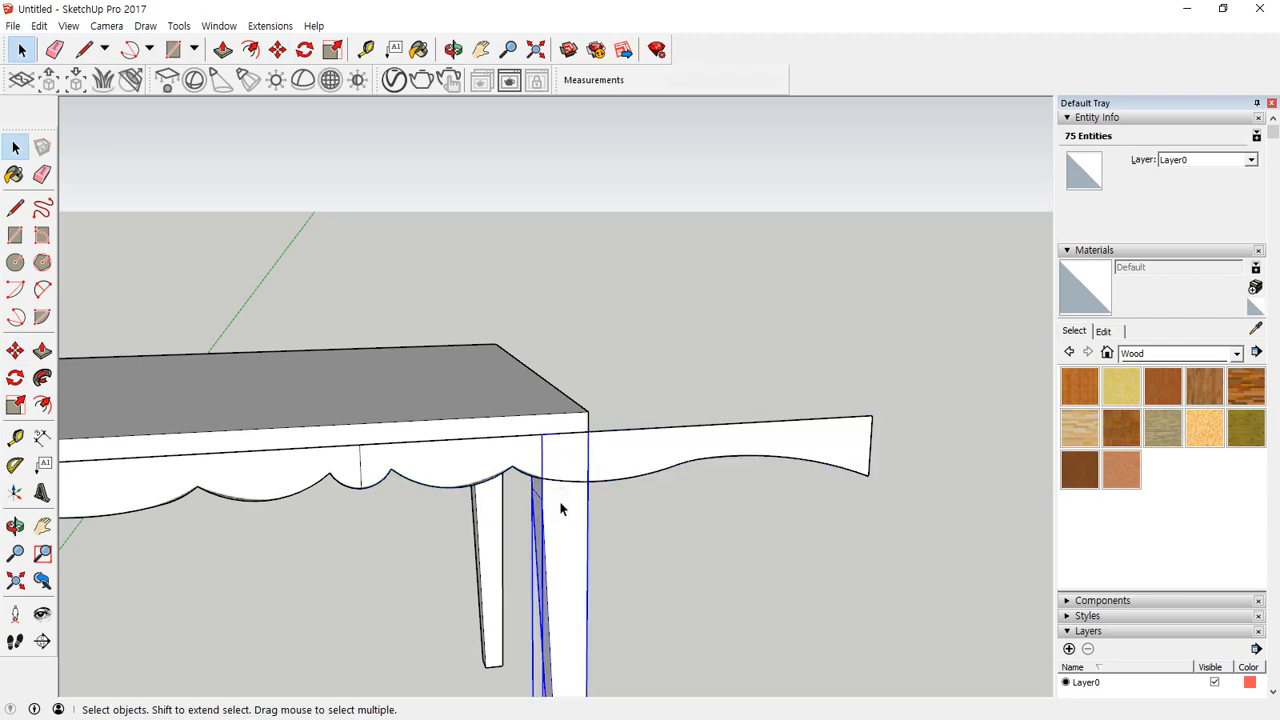
left_click(565, 466)
middle_click_drag(565, 466, 778, 547)
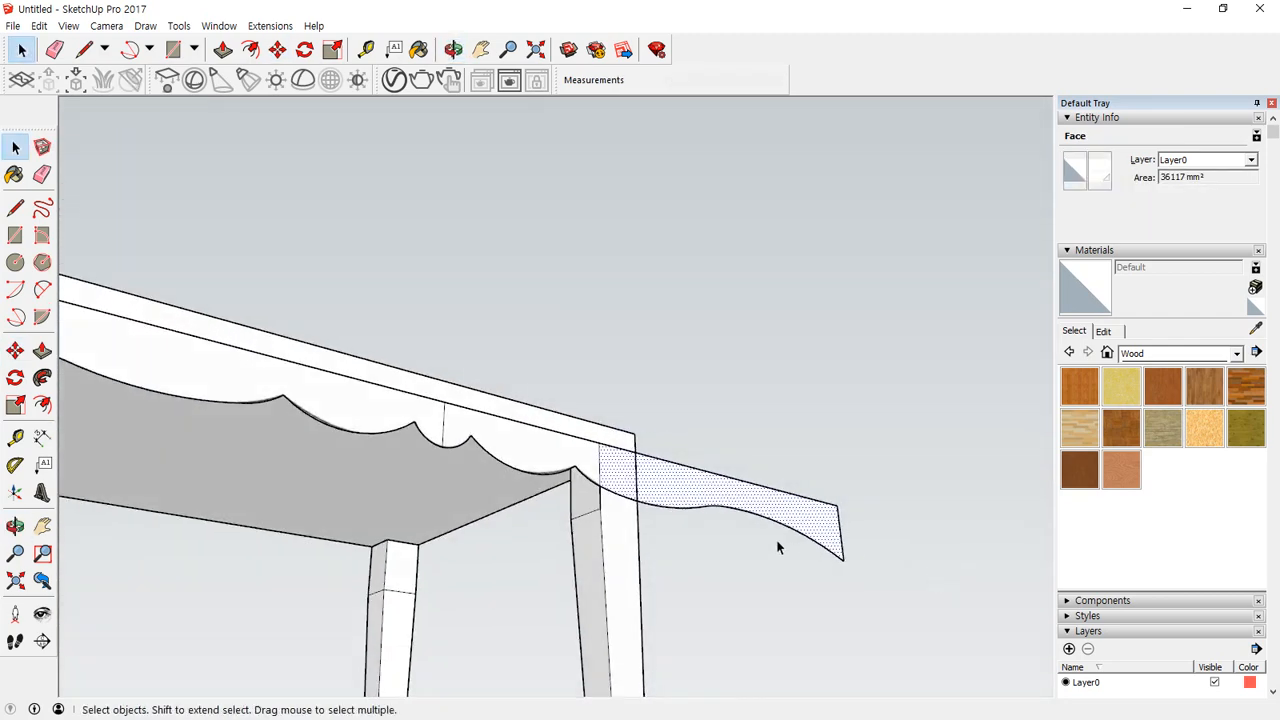
triple_click(660, 490)
mouse_move(637, 563)
middle_mouse_down()
mouse_move(537, 517)
mouse_move(837, 346)
mouse_move(533, 476)
mouse_move(331, 597)
middle_mouse_up()
left_click(460, 590)
scroll(540, 480, "up", 3)
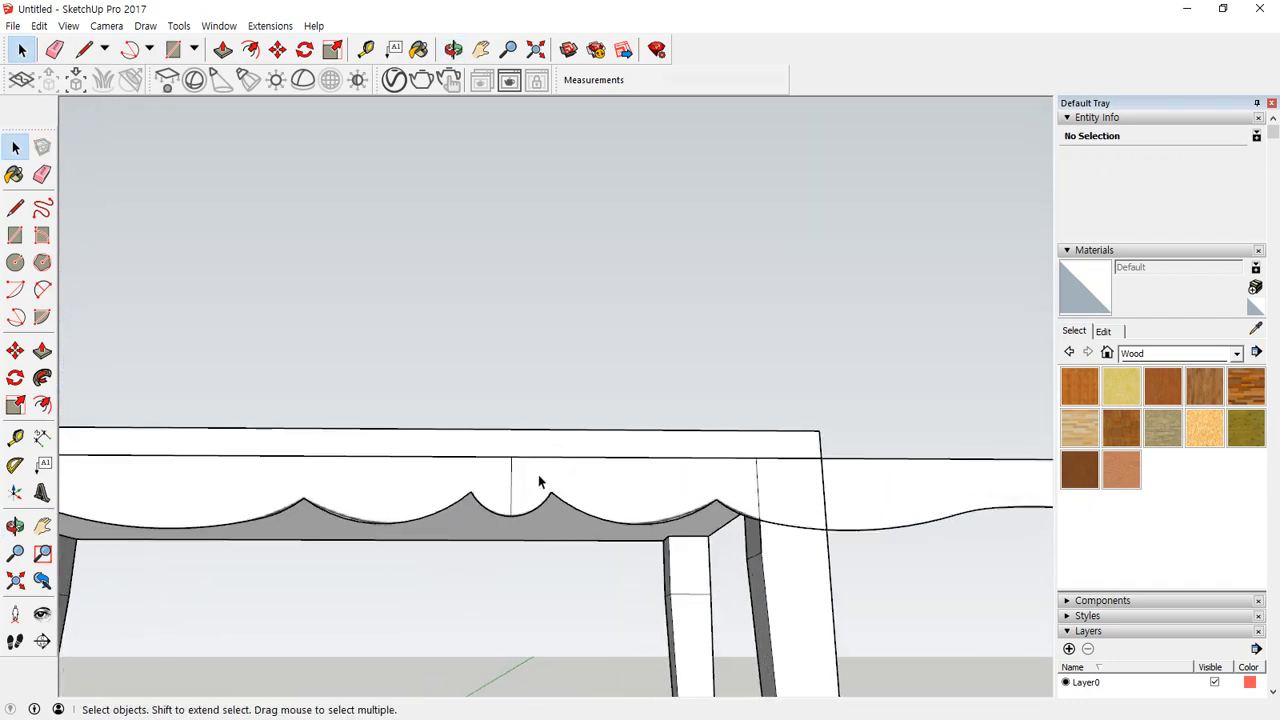
Step: Erase the vertical seam line between the two apron halves
key("e")
left_click(518, 482)
left_click_drag(760, 483, 773, 493)
key("ctrl+z")
key("space")
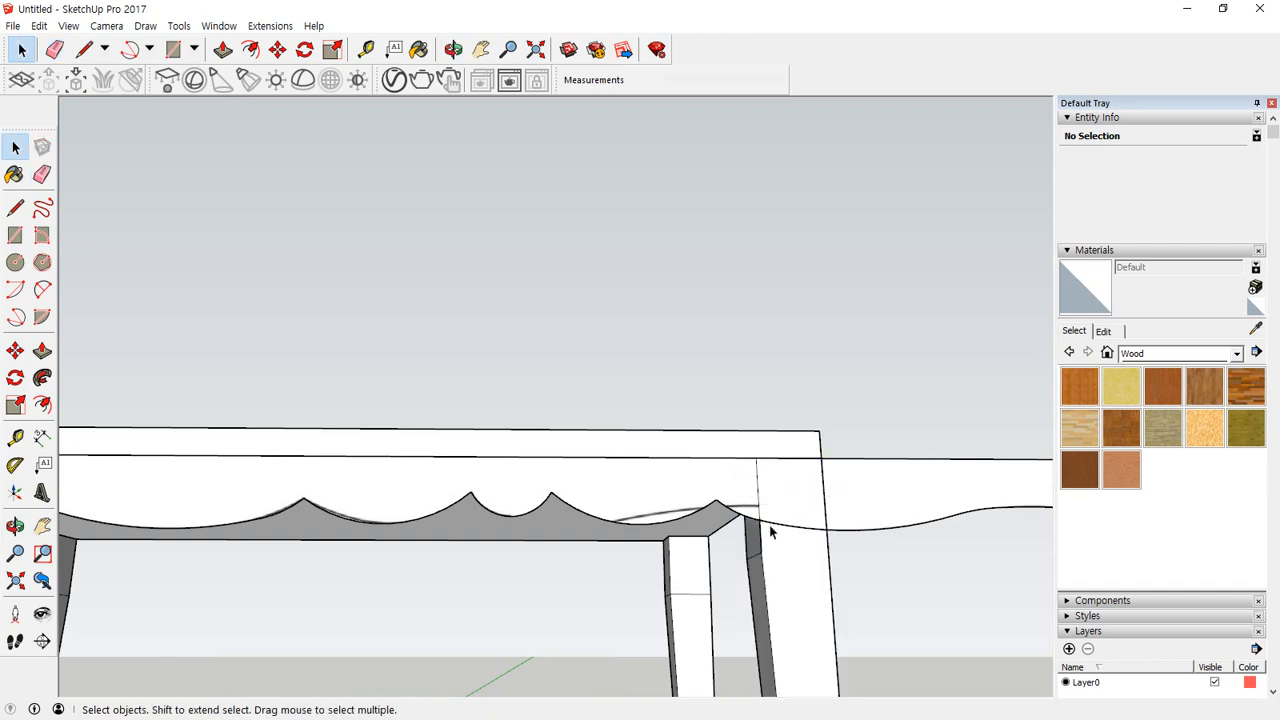
Step: Scale the joined apron face down in length from its overhanging end until it meets the far front leg's inner edge
left_click(759, 537)
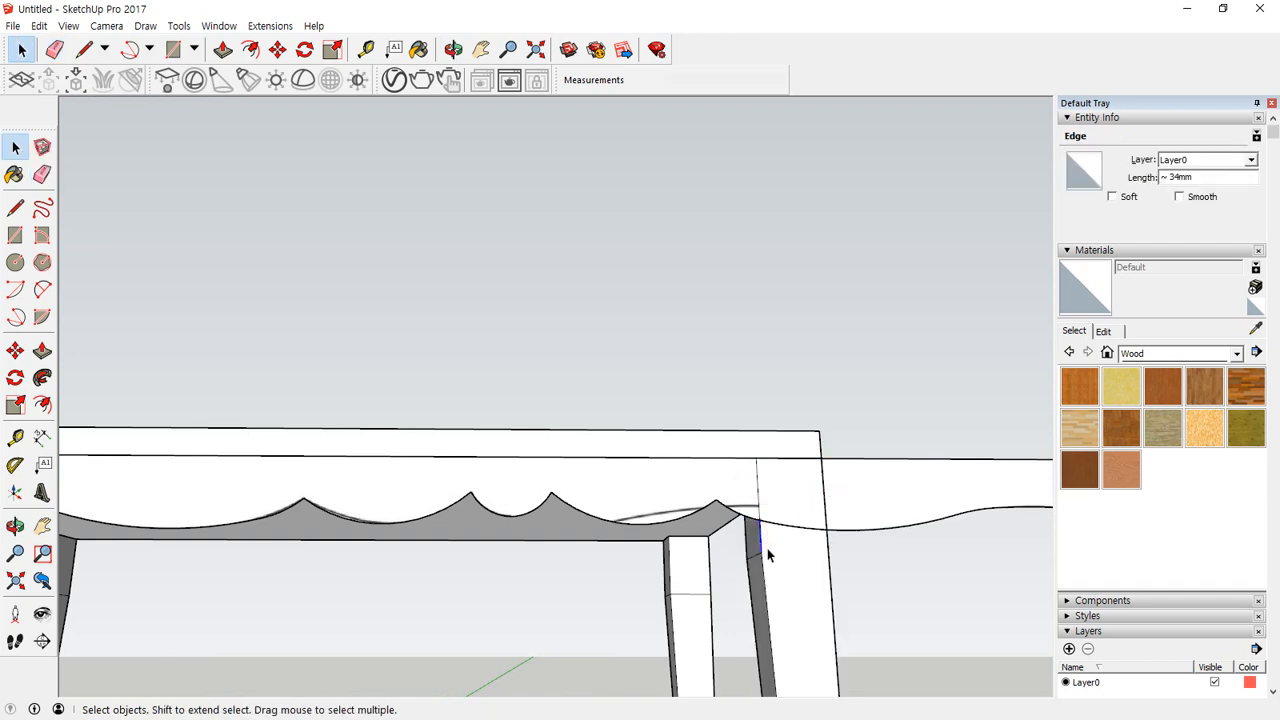
left_click(789, 494)
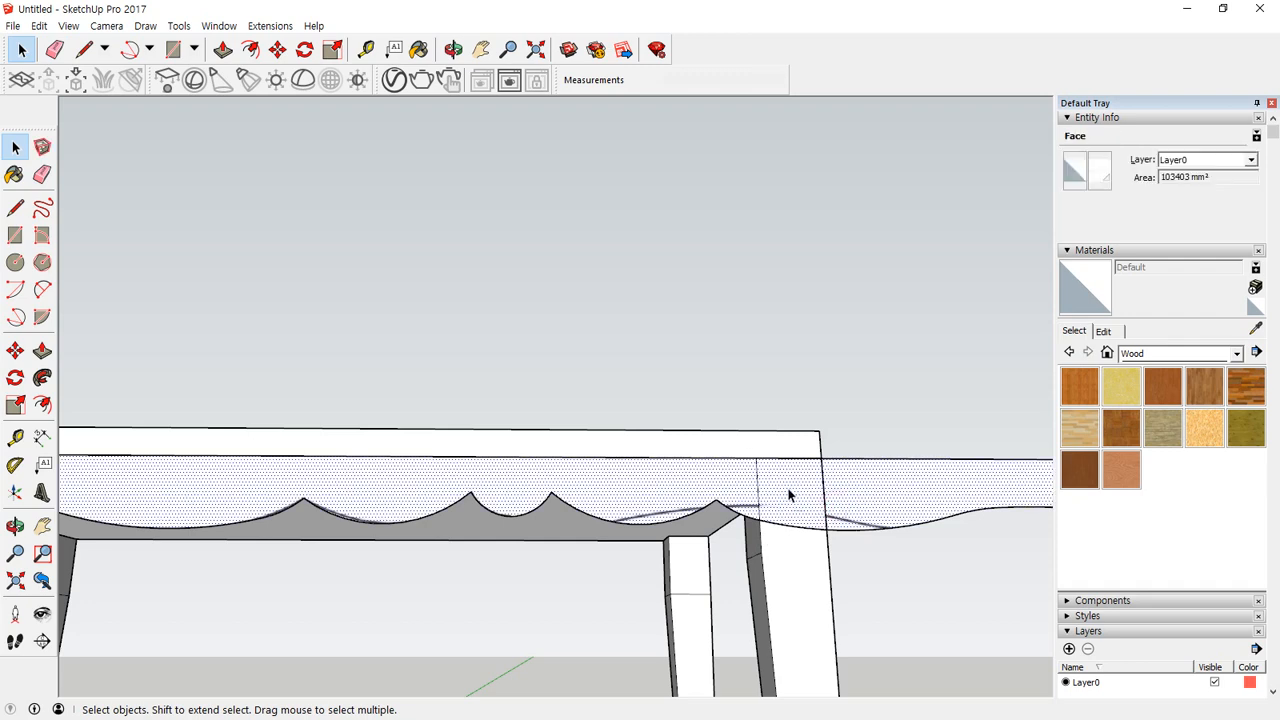
scroll(789, 493, "down", 3)
key("s")
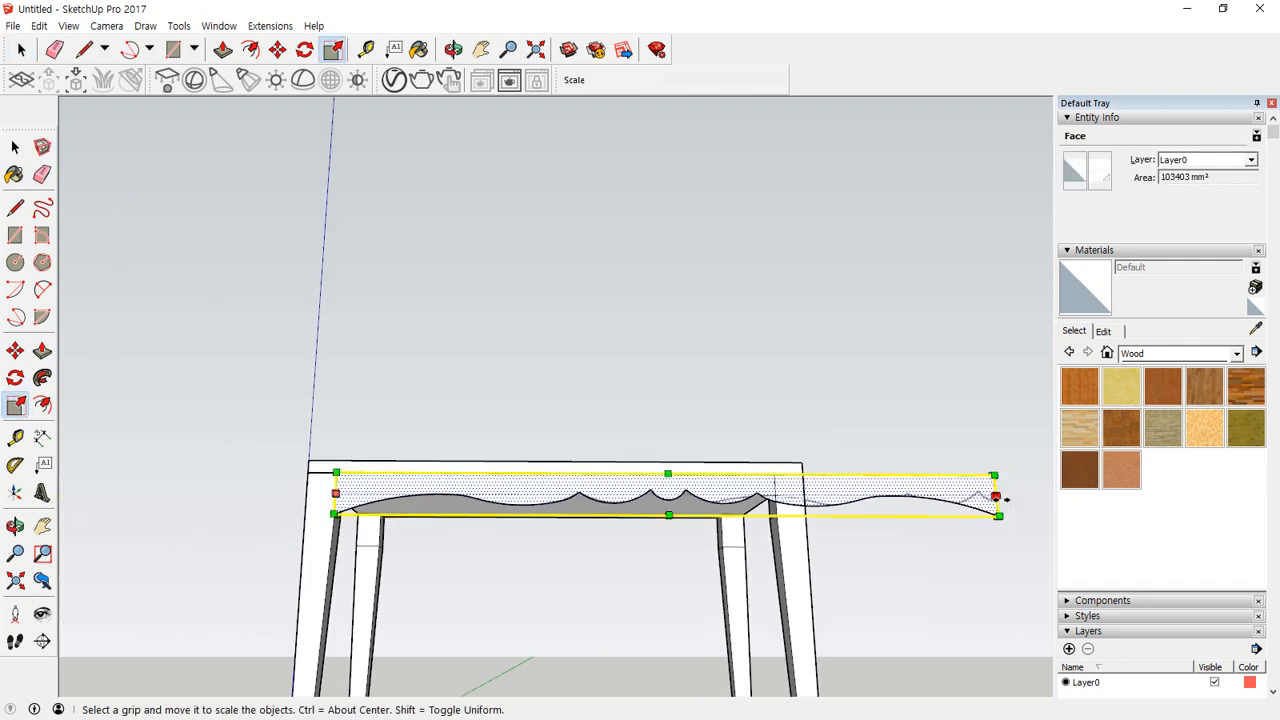
left_click_drag(997, 500, 765, 509)
scroll(777, 491, "up", 4)
scroll(600, 580, "down", 2)
key("space")
scroll(589, 366, "down", 3)
middle_click_drag(589, 366, 639, 462)
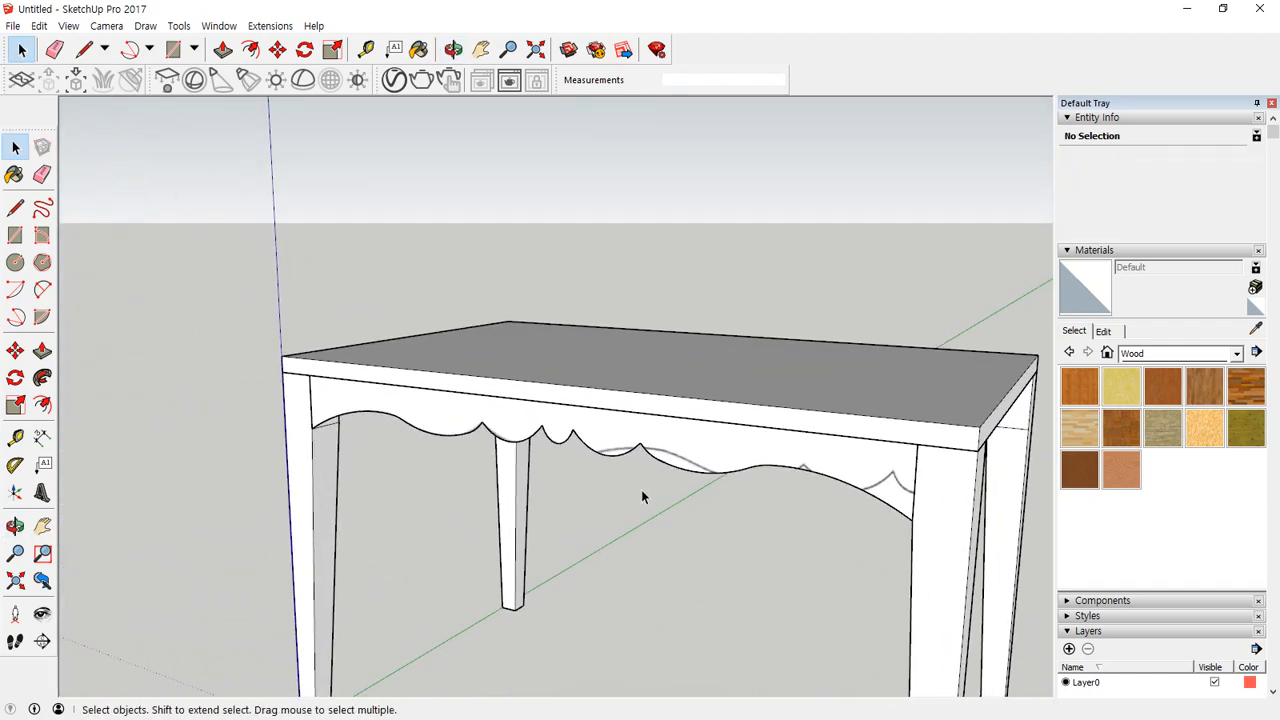
middle_click_drag(541, 517, 651, 480)
scroll(651, 480, "up", 4)
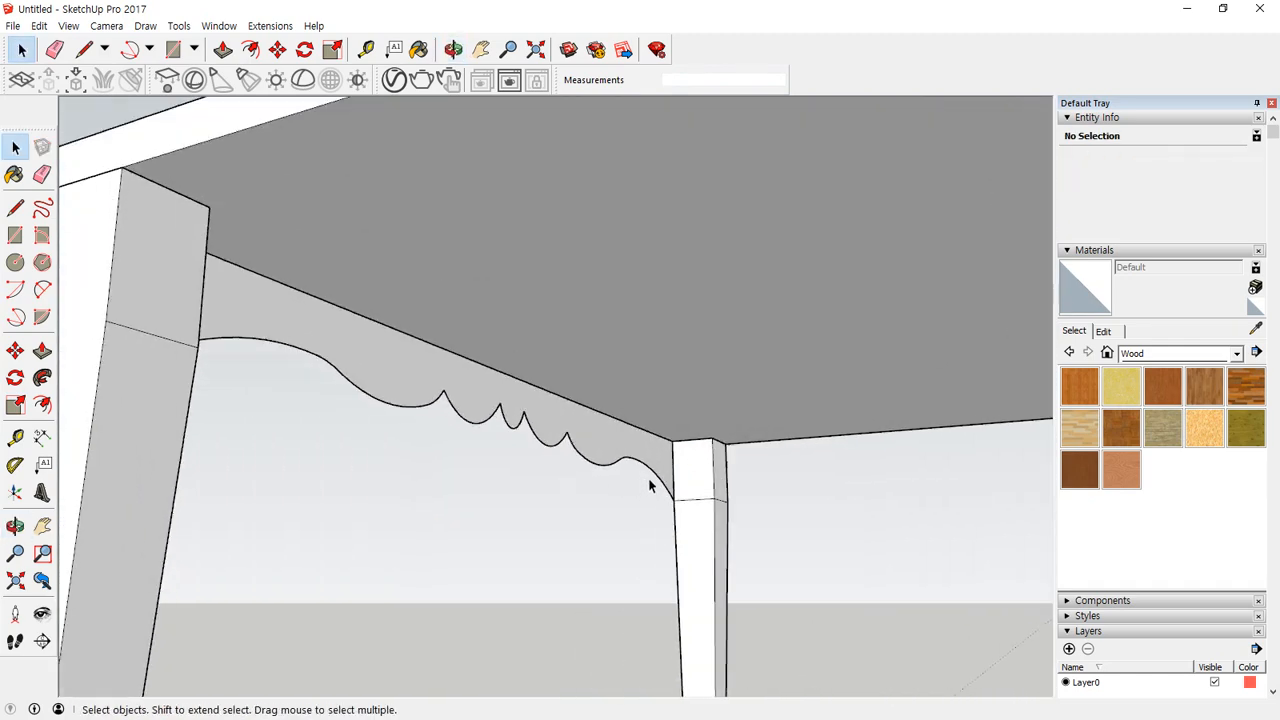
Step: Extrude the scalloped apron face 10 mm inward under the tabletop, and pull its inner face further to thicken the apron
key("p")
left_click(656, 446)
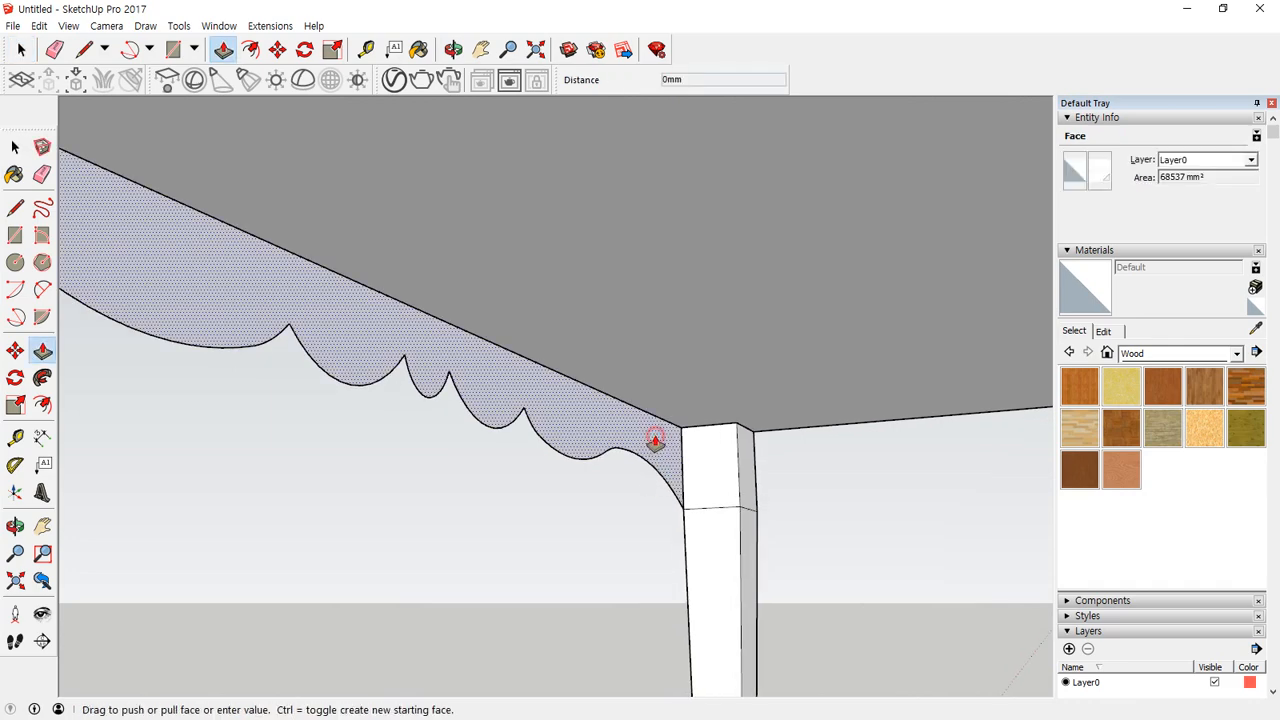
type("0mm")
key("Return")
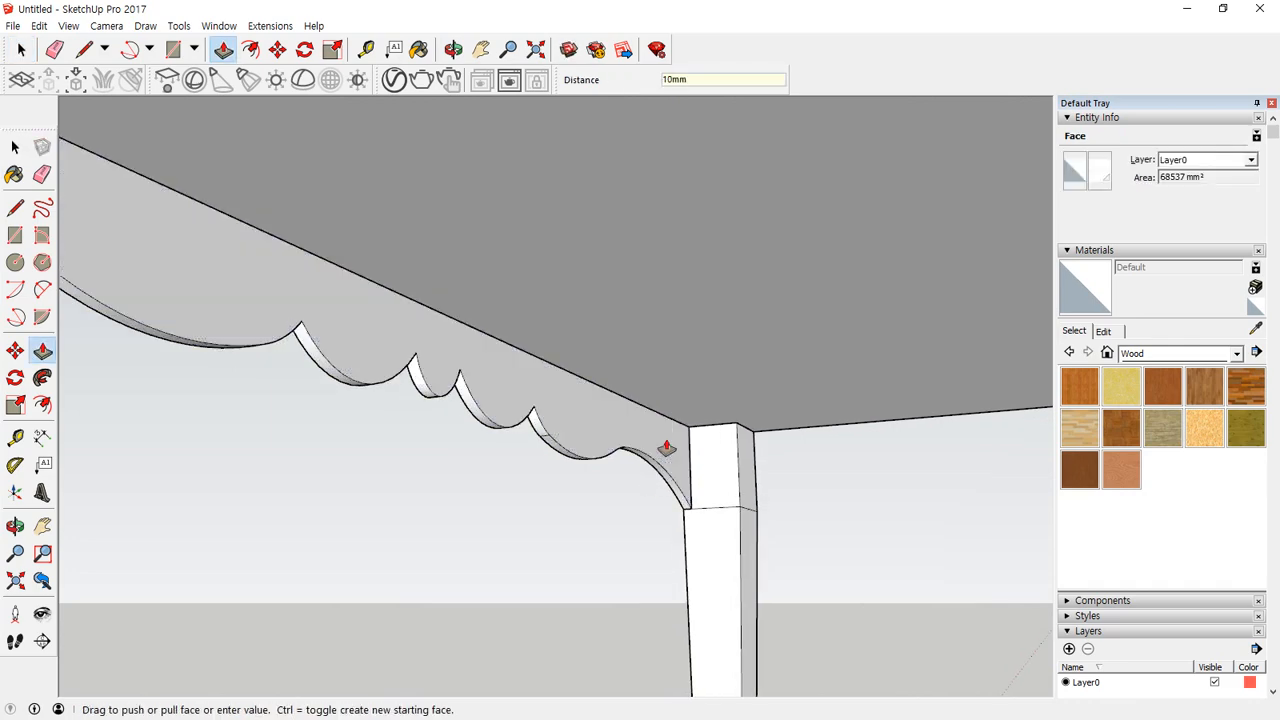
middle_click_drag(523, 499, 620, 534)
scroll(614, 534, "up", 5)
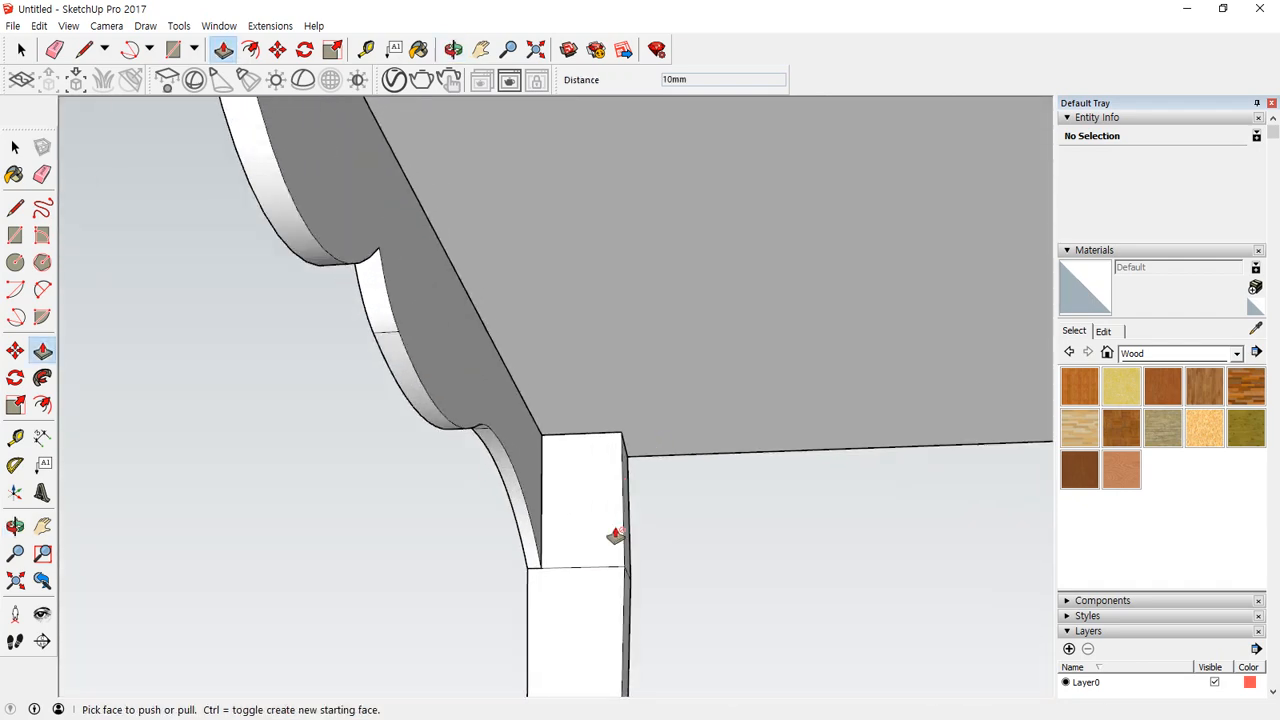
left_click(472, 448)
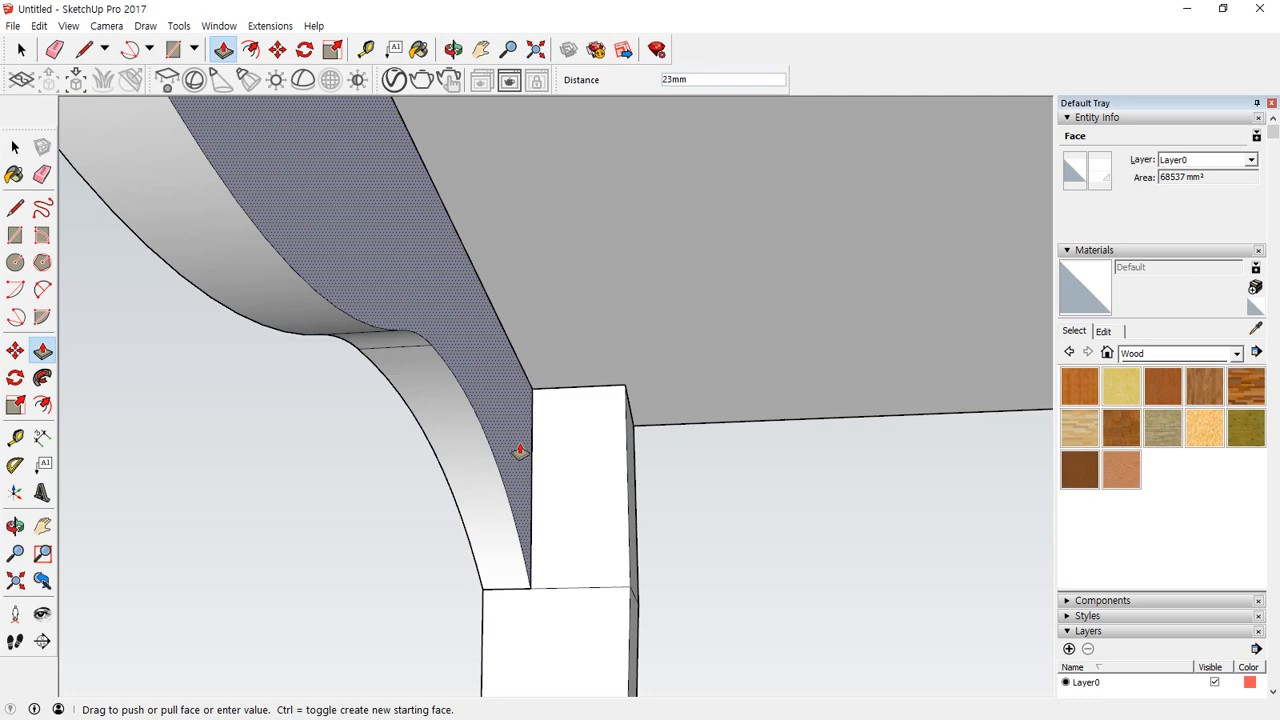
left_click(520, 452)
Step: Make the whole thickened apron solid into a group
key("space")
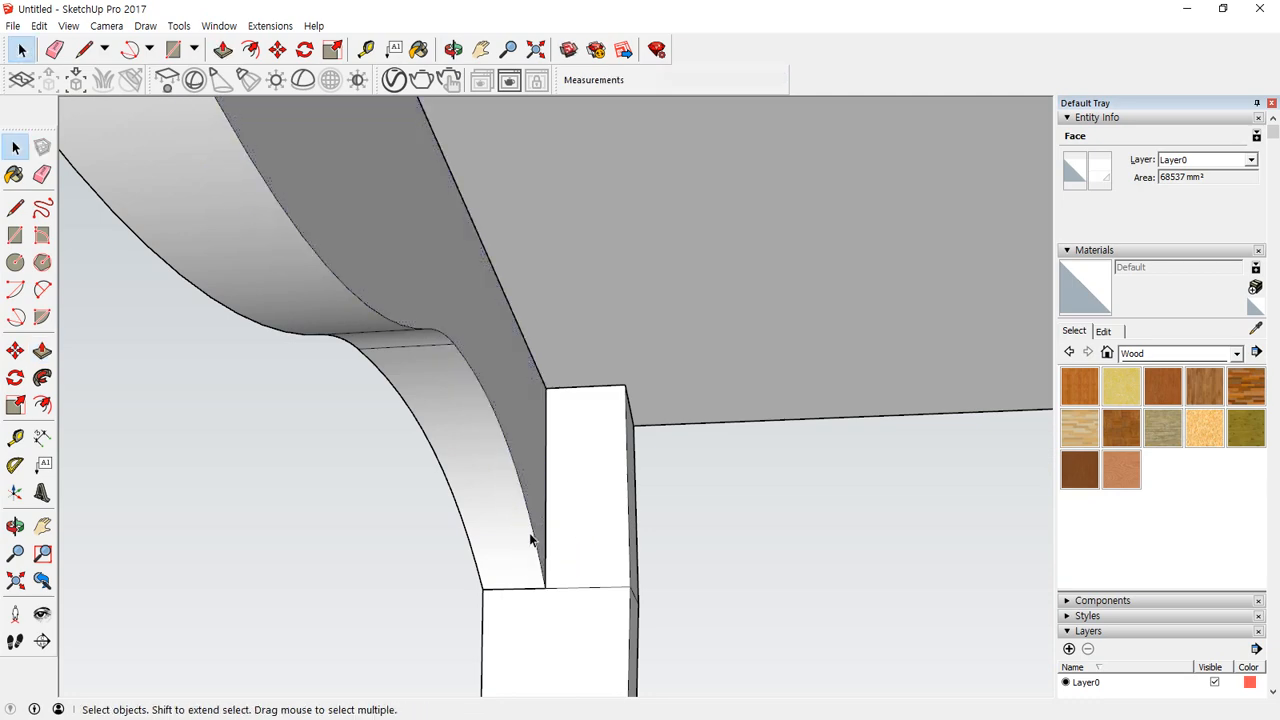
triple_click(508, 497)
right_click(508, 497)
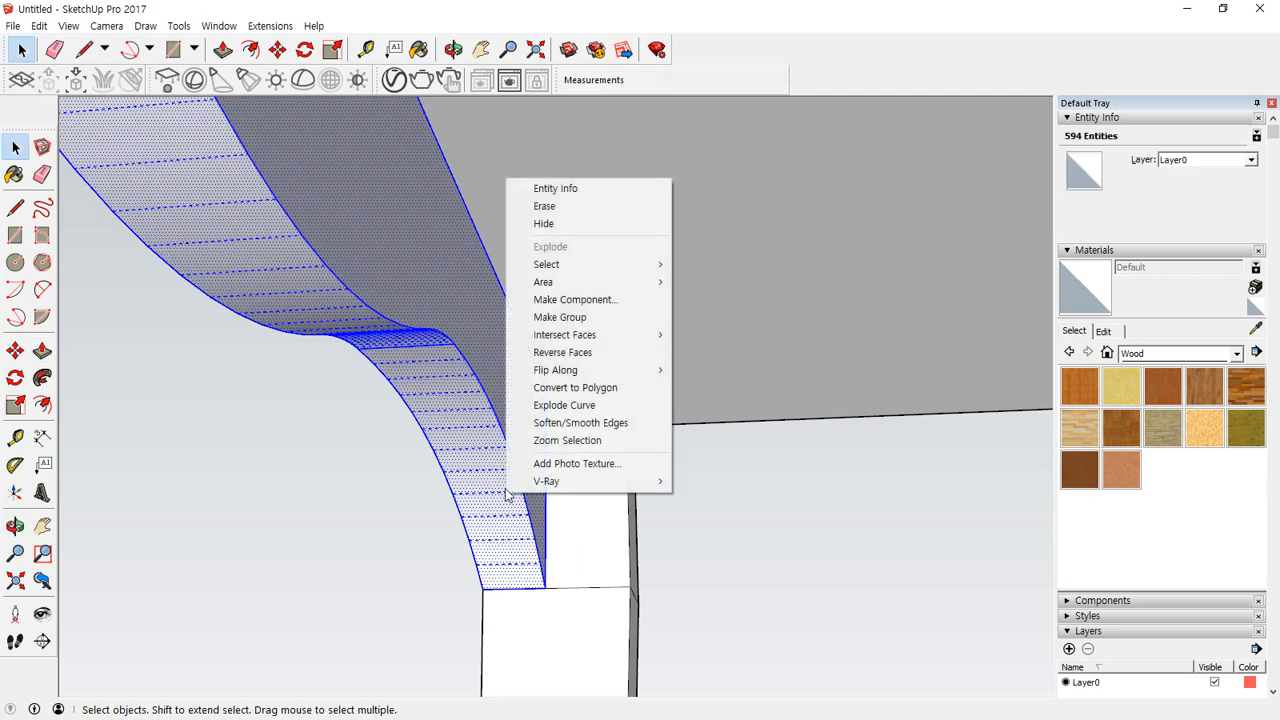
key("g")
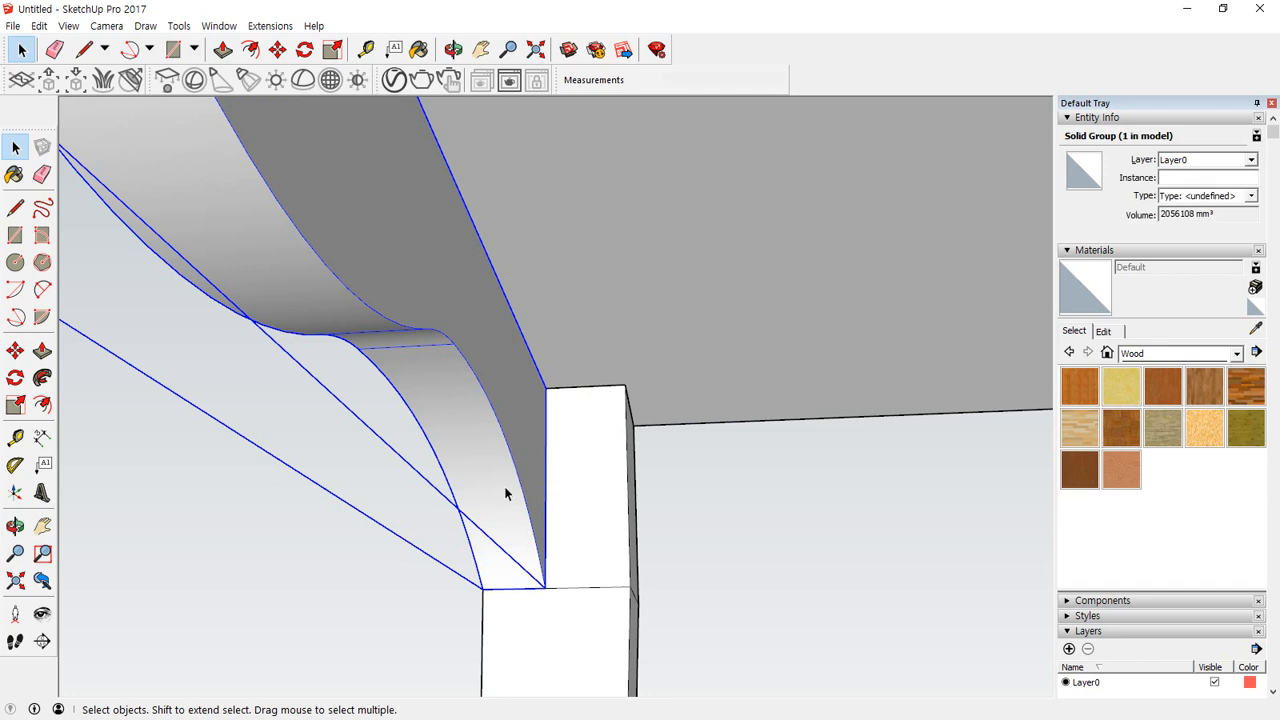
Step: Move the apron group inward from its lower edge's midpoint to centre it on the leg's thickness
key("m")
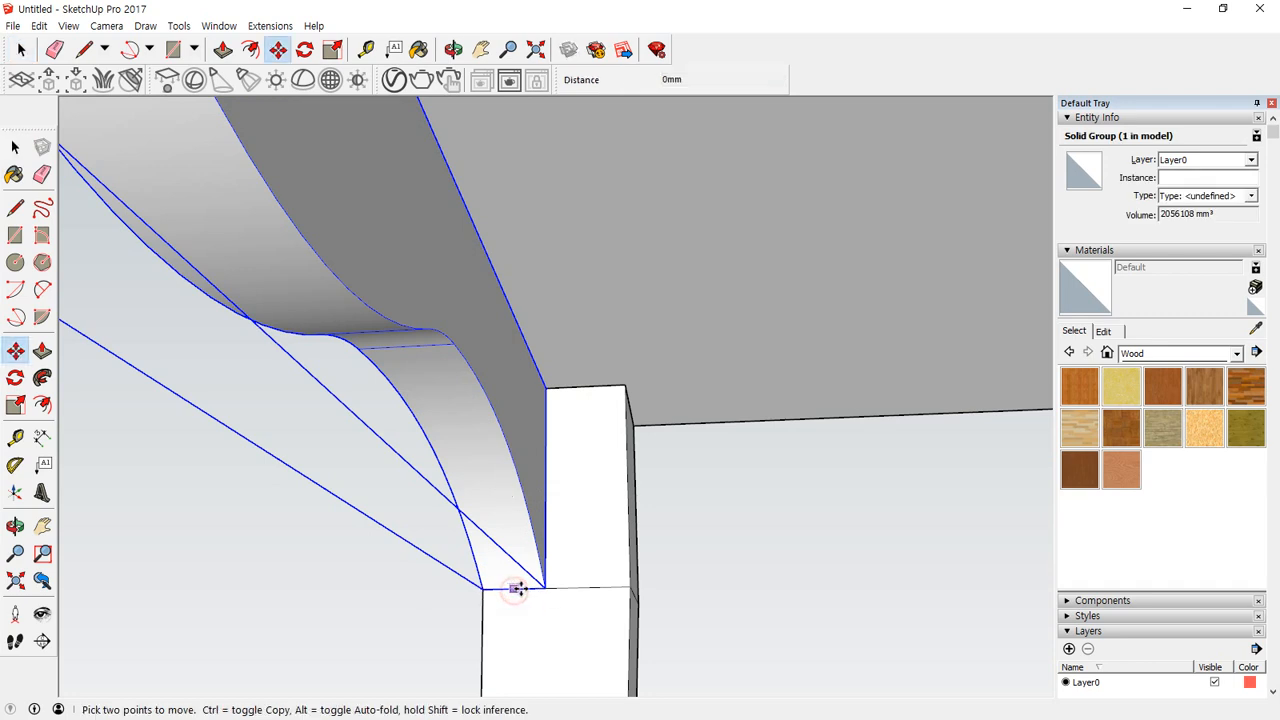
left_click_drag(517, 590, 548, 588)
scroll(572, 490, "down", 10)
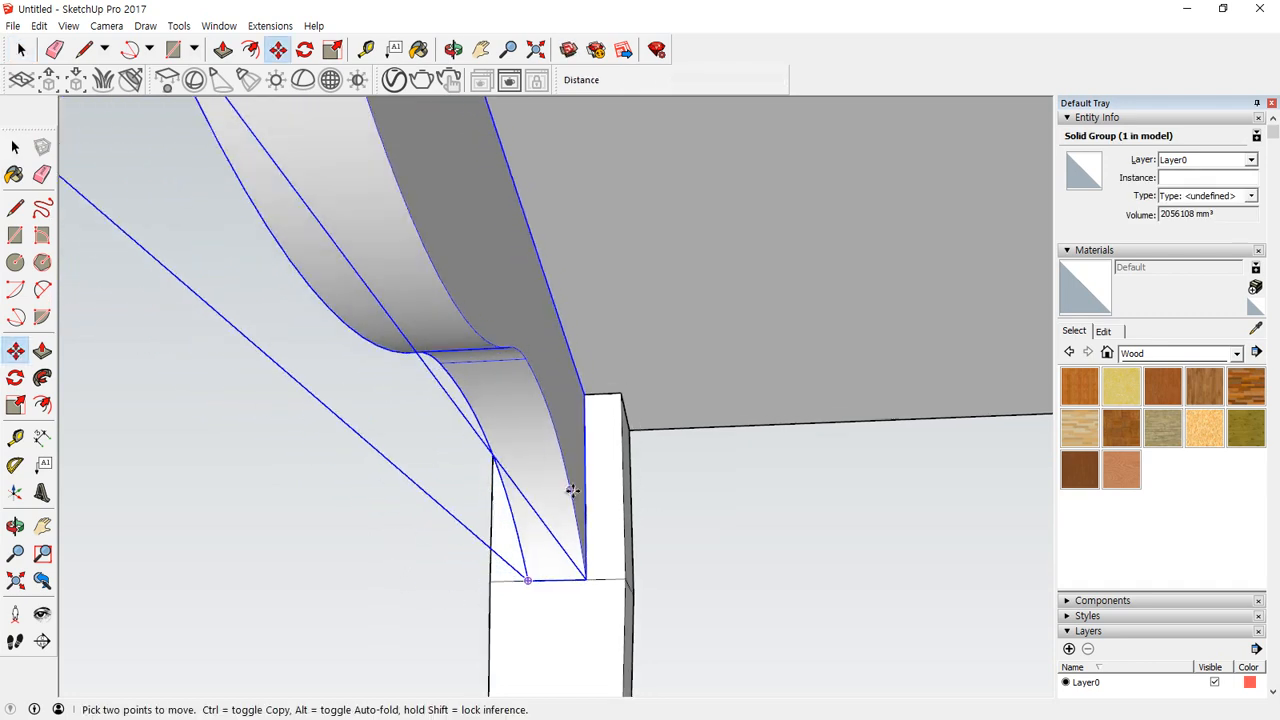
middle_click_drag(530, 494, 898, 556)
key("space")
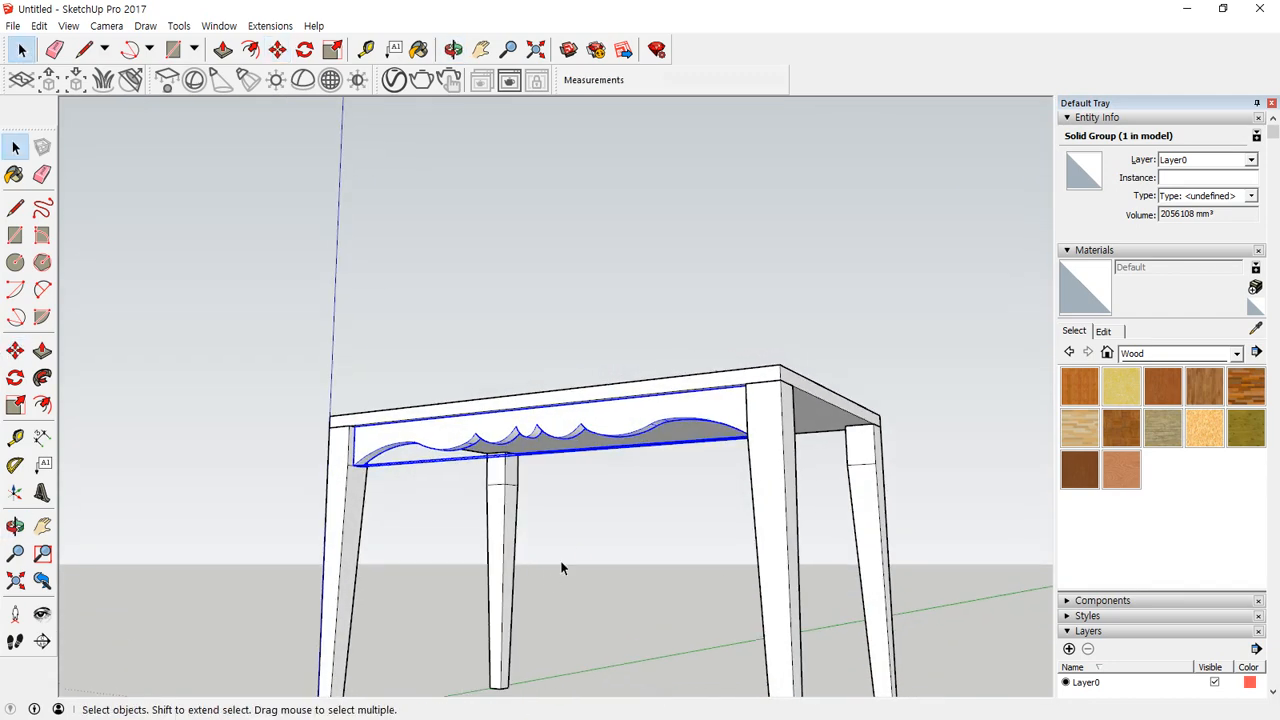
left_click(566, 562)
middle_click_drag(609, 469, 628, 588)
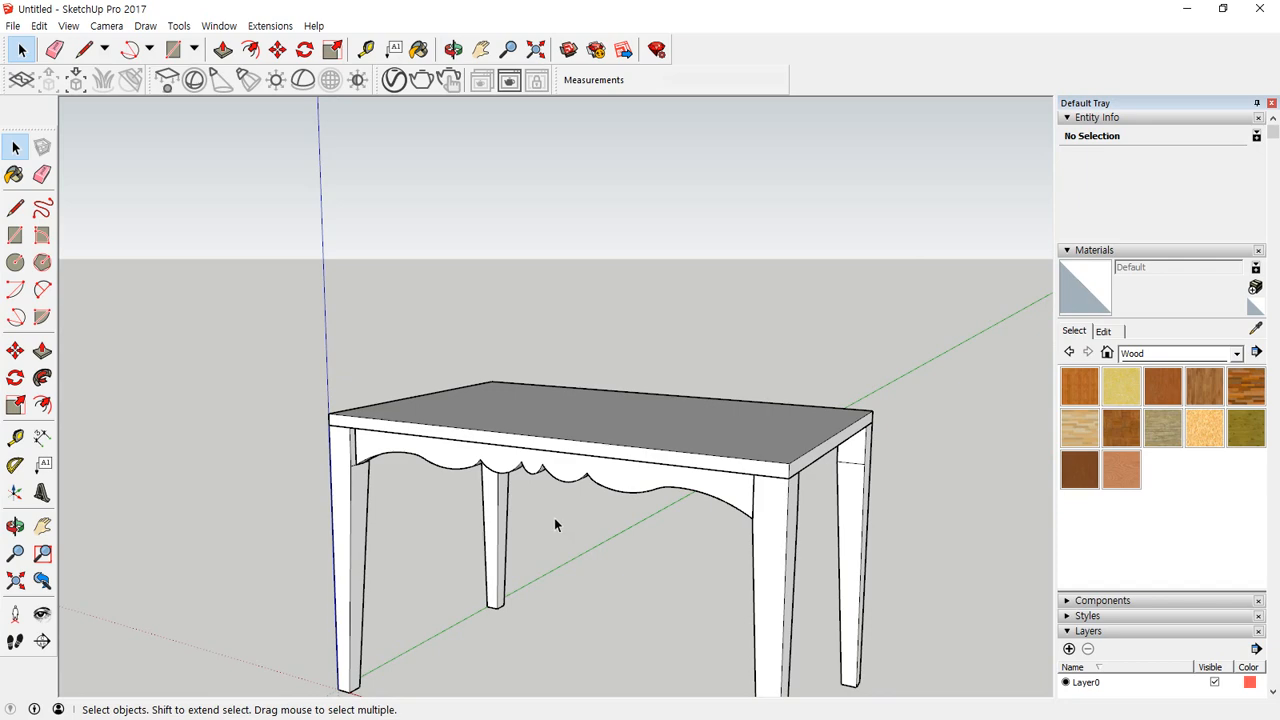
Step: Copy the apron group across to the opposite long side, centred on that side's leg
middle_click_drag(705, 505, 358, 308)
scroll(563, 475, "up", 5)
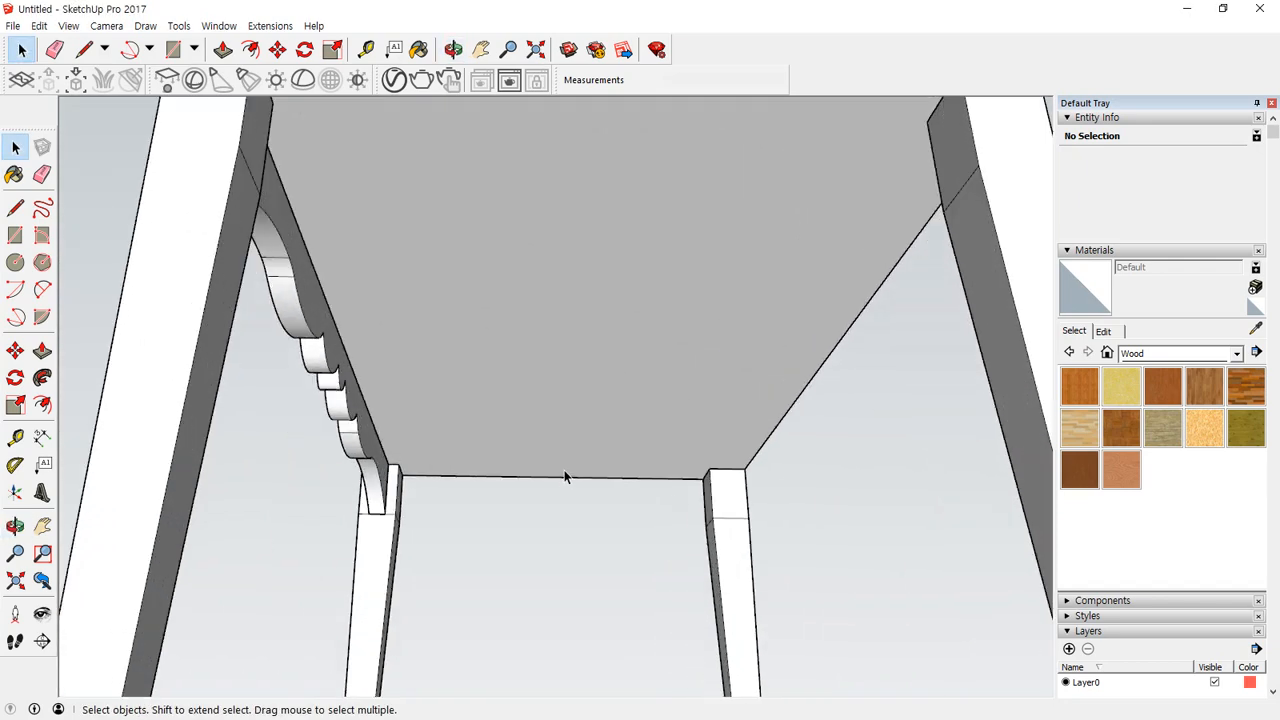
left_click(342, 482)
key("m")
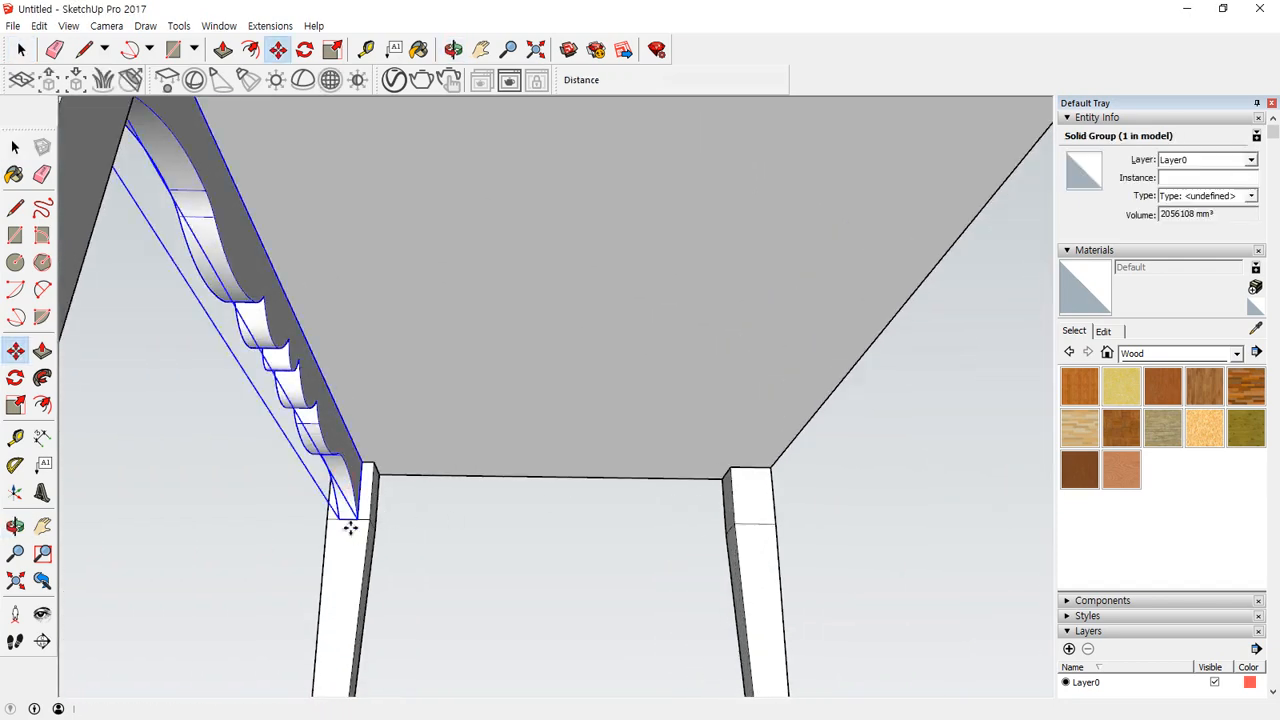
scroll(342, 517, "up", 4)
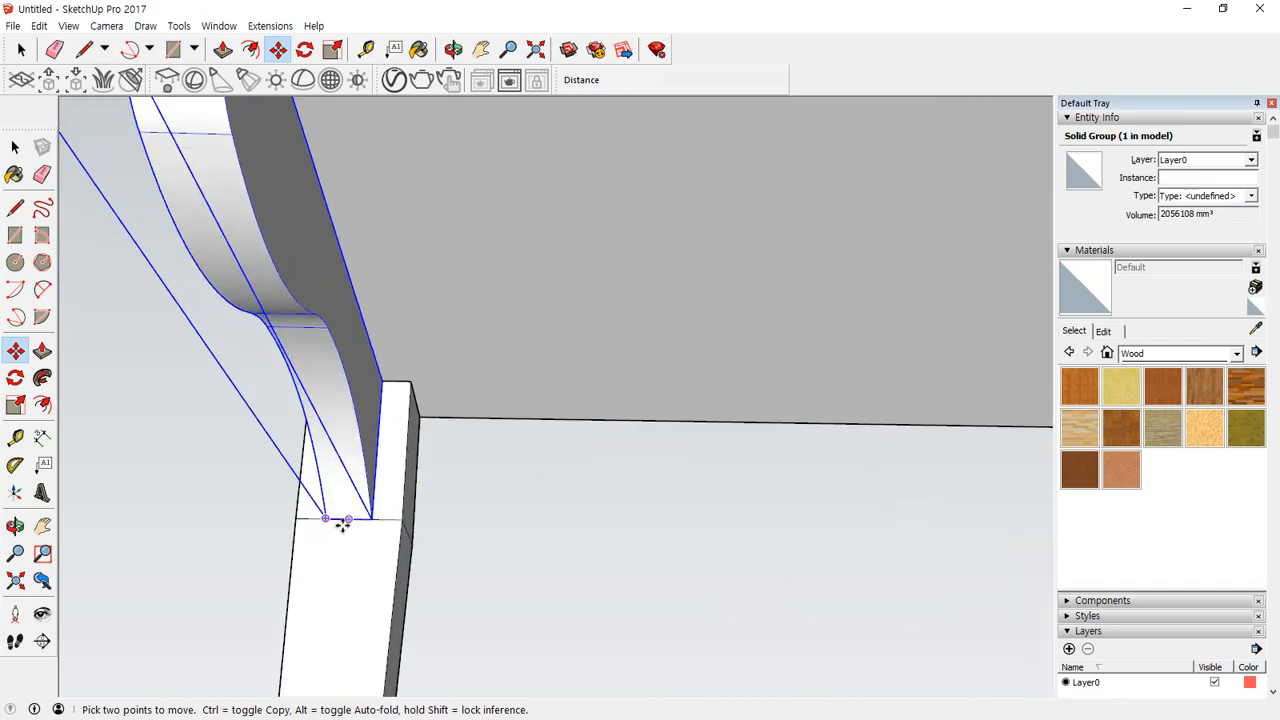
left_click(346, 520)
key("ctrl")
middle_click_drag(743, 523, 305, 418)
left_click(806, 548)
key("space")
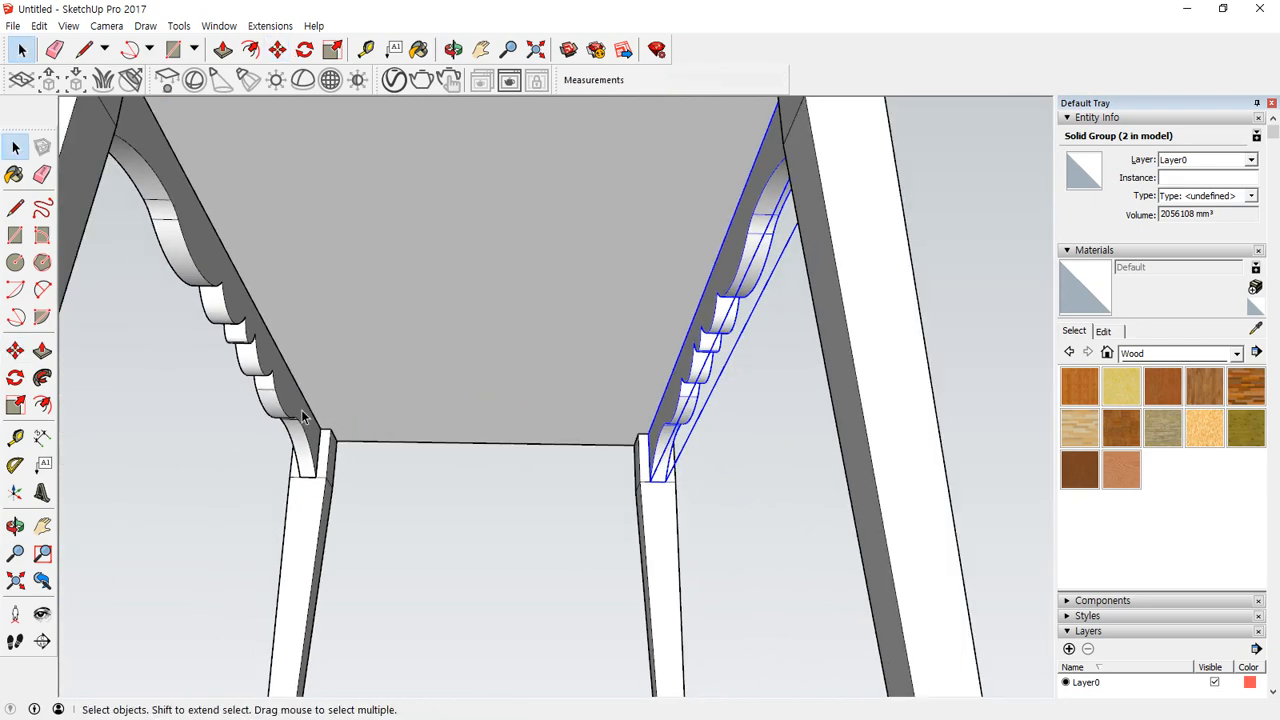
Step: Select both long-side aprons together for a rotation around the tabletop
left_click(305, 418, "shift")
middle_click_drag(330, 484, 610, 345)
left_click(15, 377)
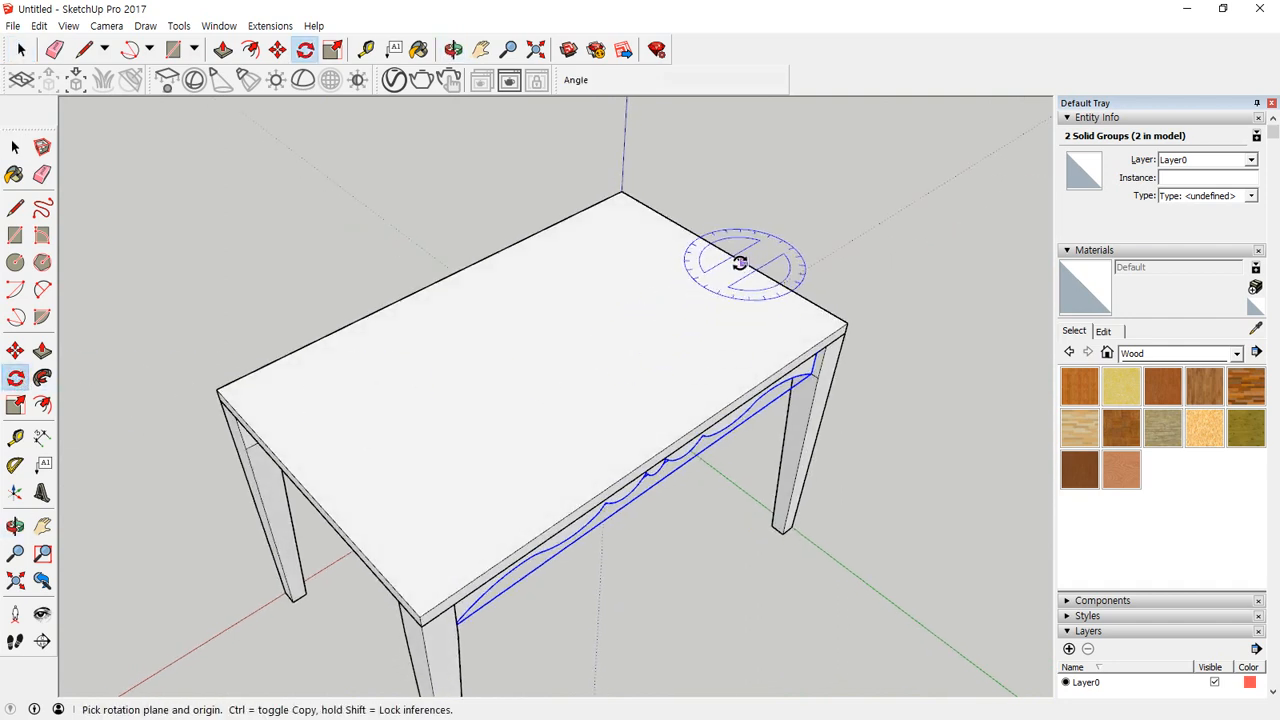
left_click(590, 391)
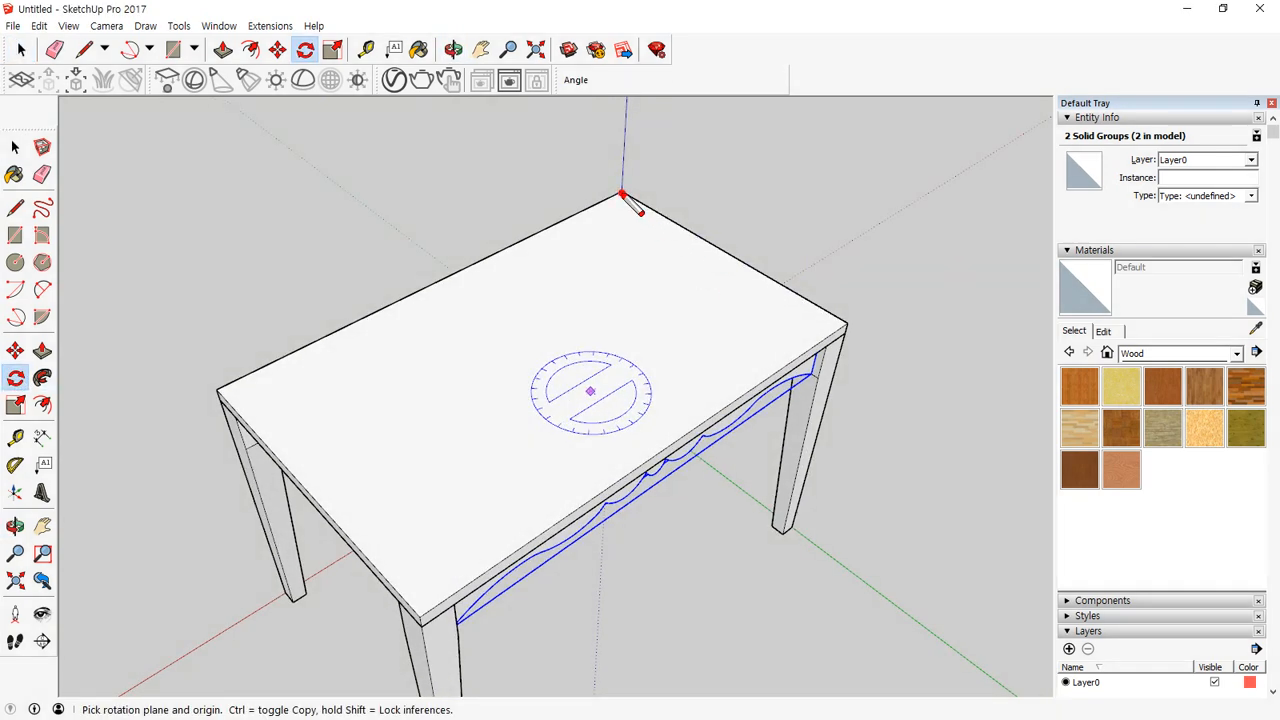
left_click_drag(622, 194, 792, 292)
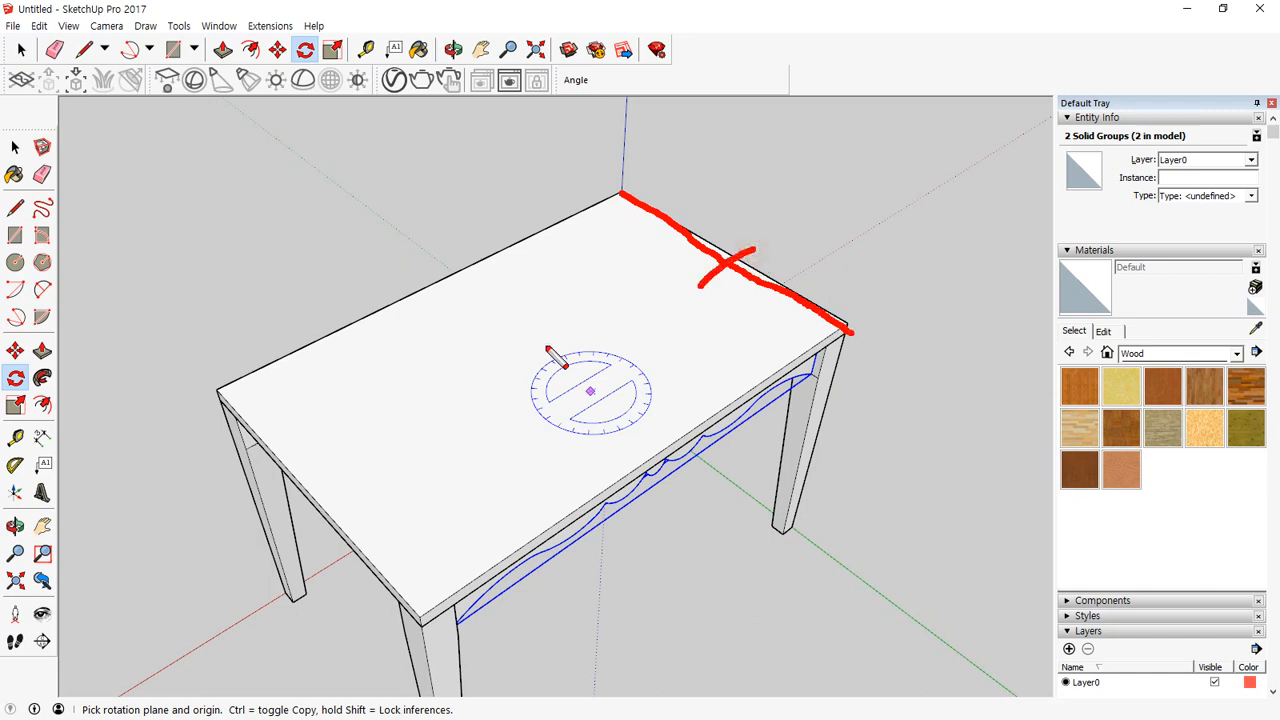
left_click_drag(604, 200, 322, 346)
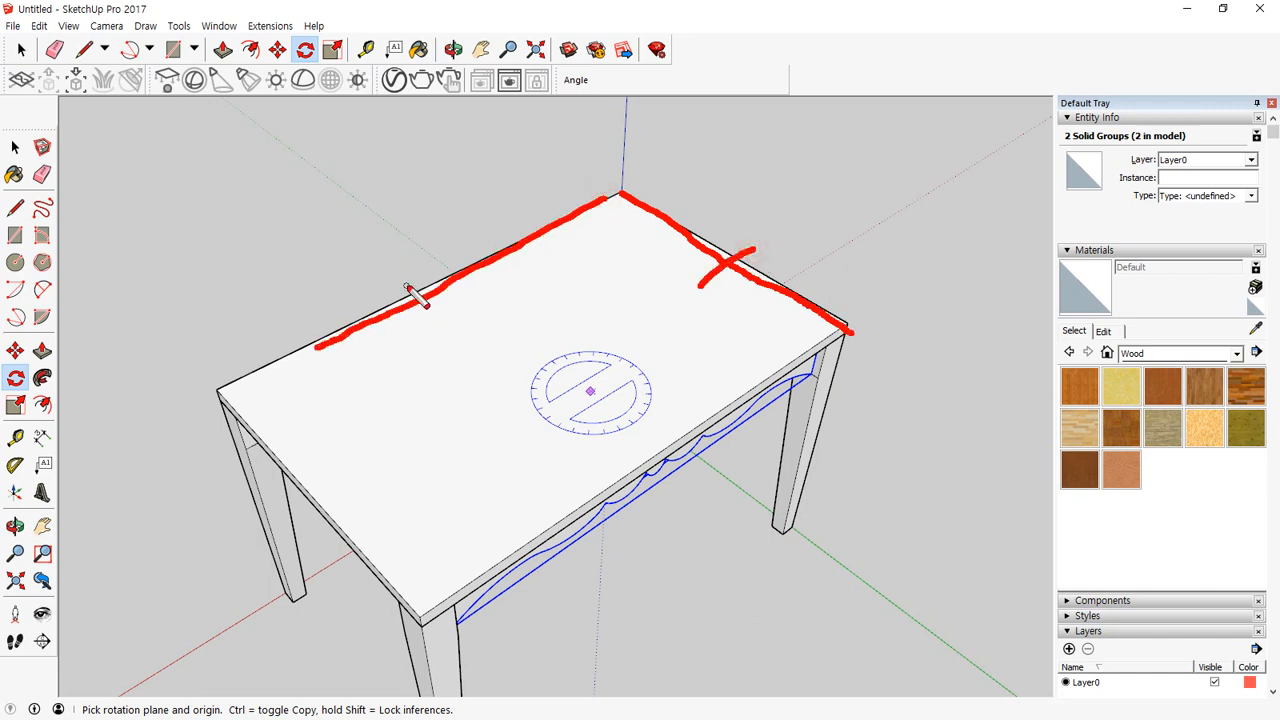
left_click_drag(674, 284, 621, 330)
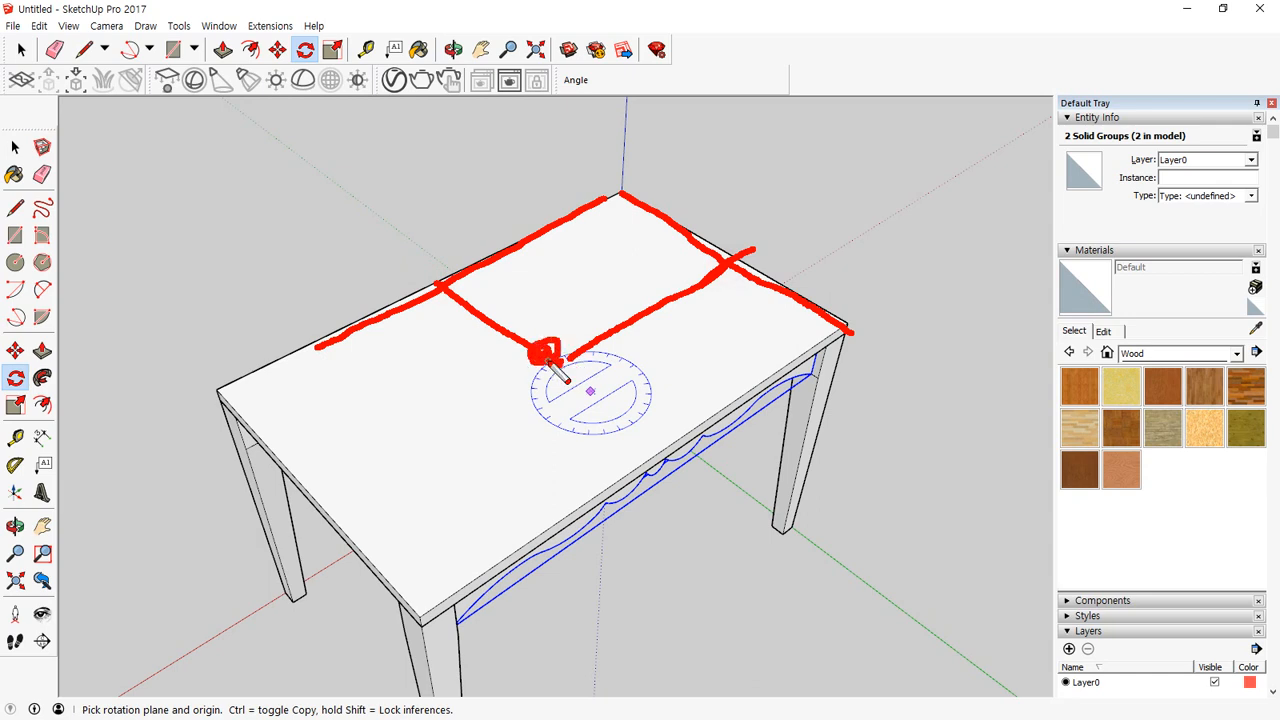
key("Escape")
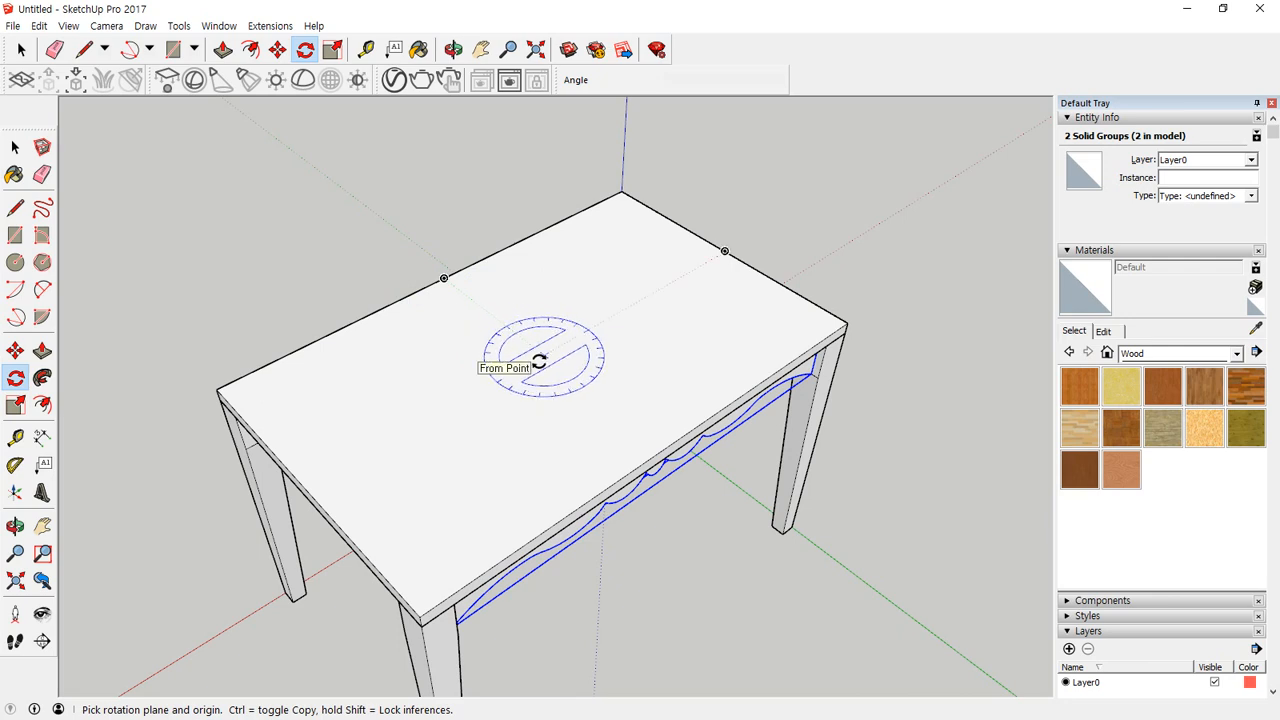
Step: Rotate a copy of both aprons 90 degrees about the tabletop's centre, inferred from two edge midpoints
left_click(542, 357)
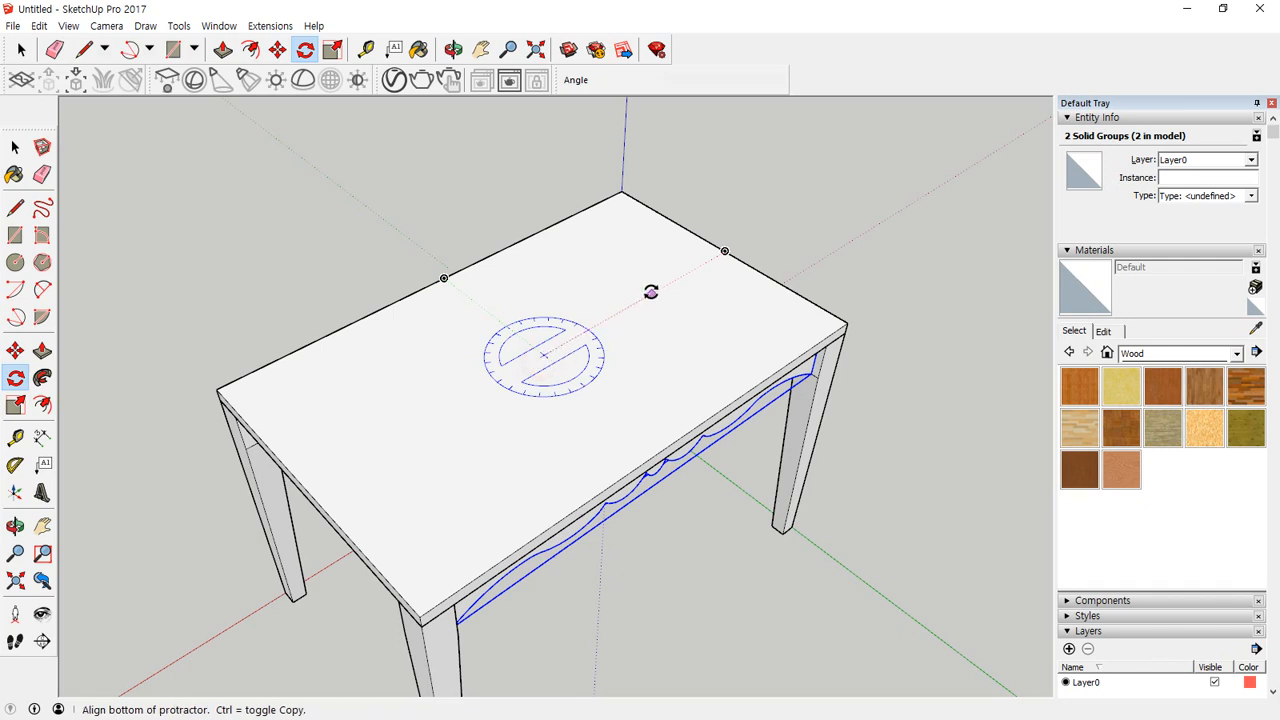
left_click(651, 291)
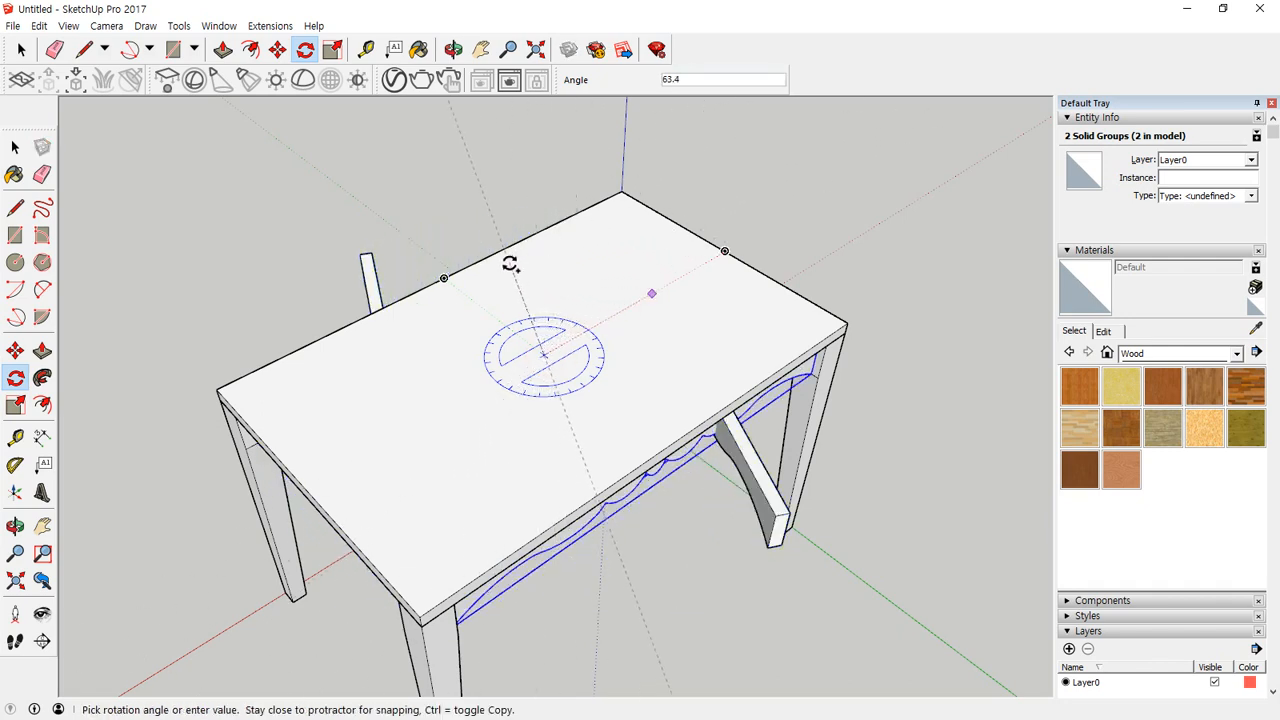
left_click(443, 277)
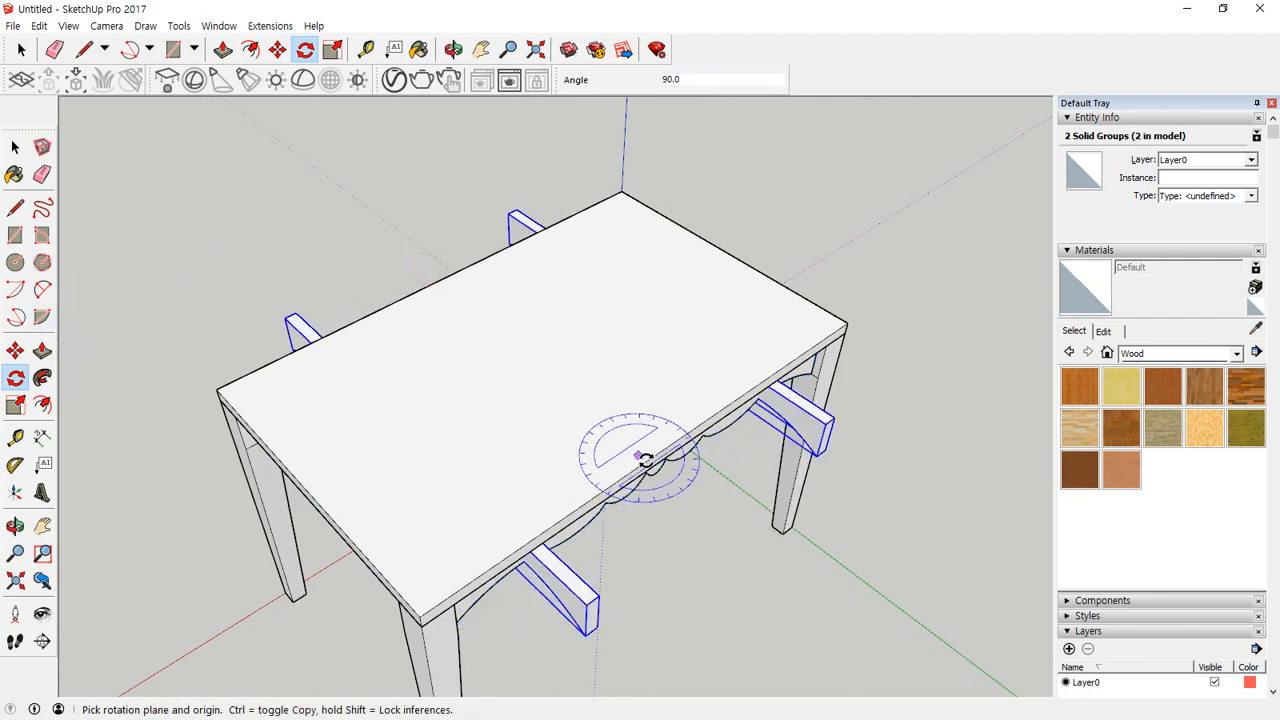
Step: Move both rotated aprons together so the lower end midpoint of one sits centred on the near leg's upper seam
middle_click_drag(646, 457, 876, 24)
middle_click_drag(490, 420, 554, 254)
scroll(766, 451, "up", 3)
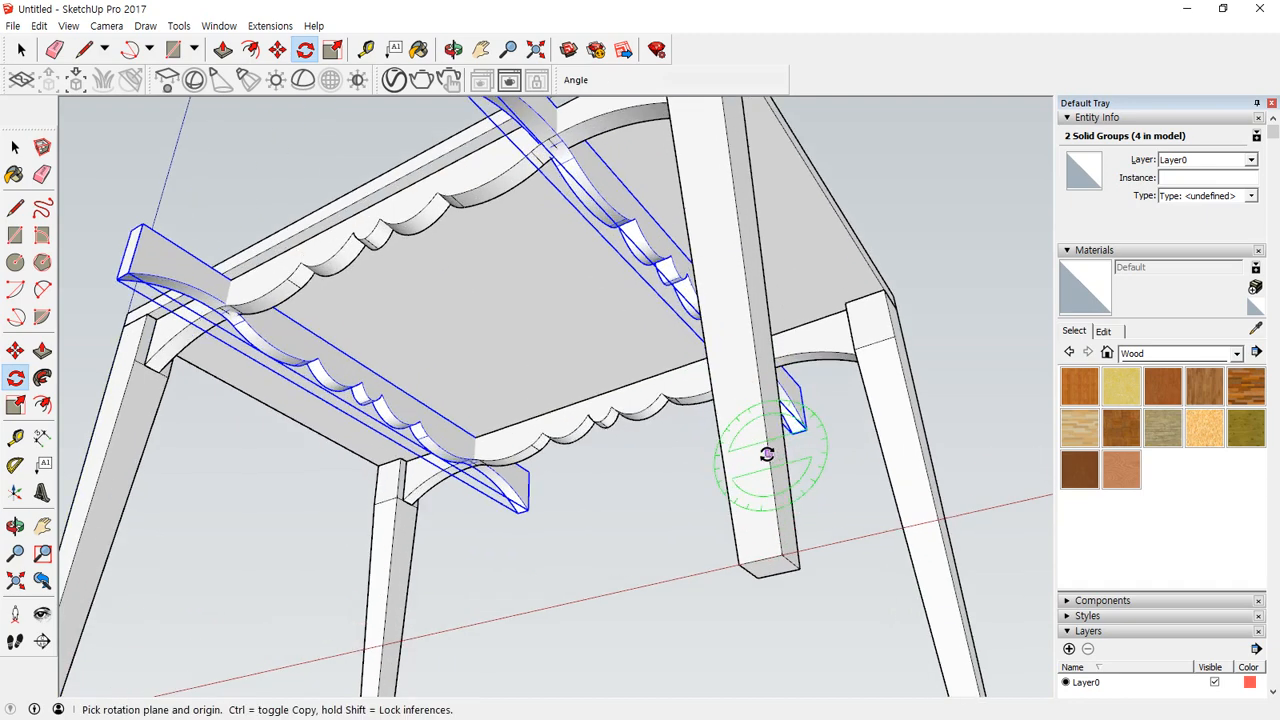
key("space")
middle_click_drag(766, 451, 664, 455)
scroll(889, 358, "up", 3)
scroll(888, 358, "up", 2)
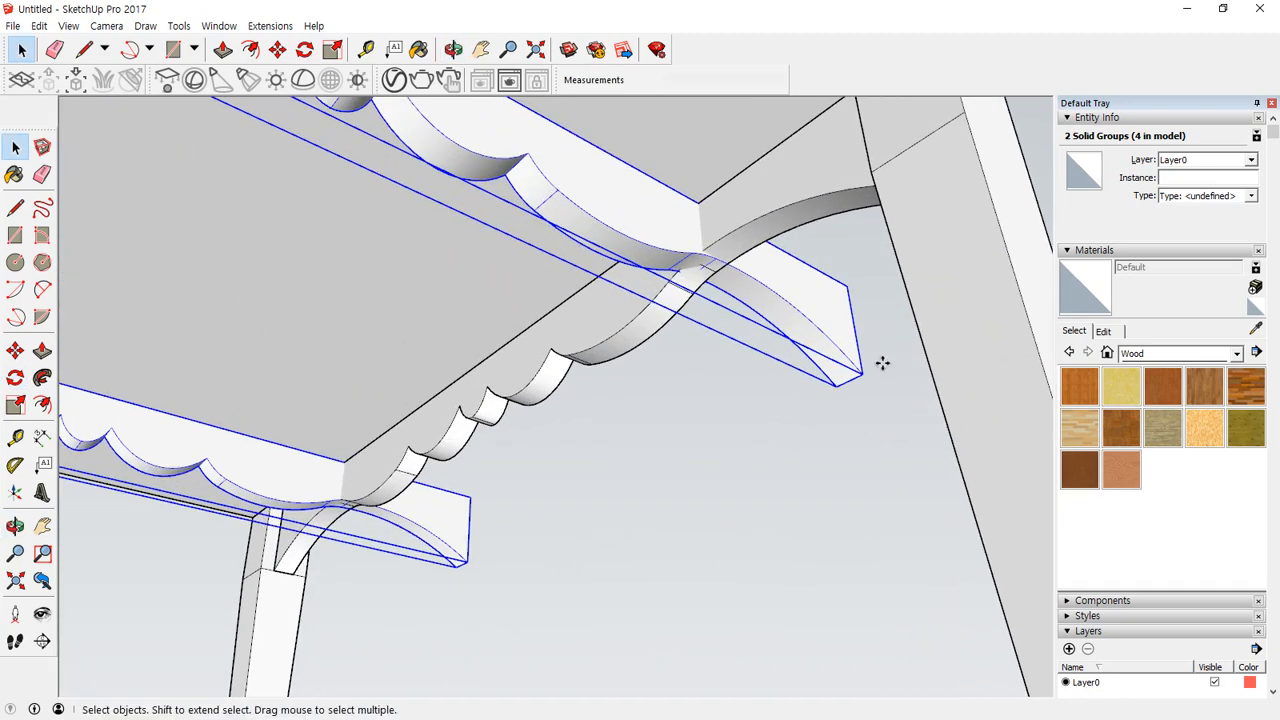
key("m")
left_click(849, 381)
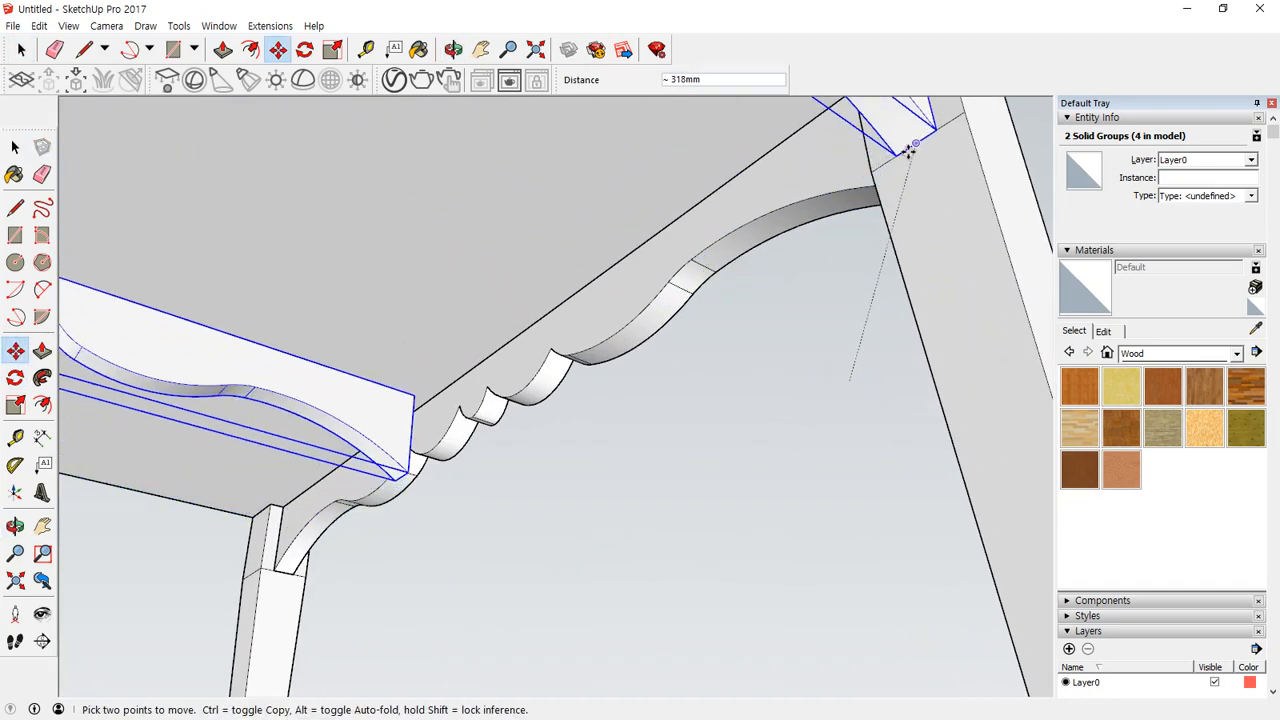
middle_click_drag(352, 443, 543, 531)
Step: Move the other rotated apron alone 450 mm to the far short side, centred on the leg there
key("space")
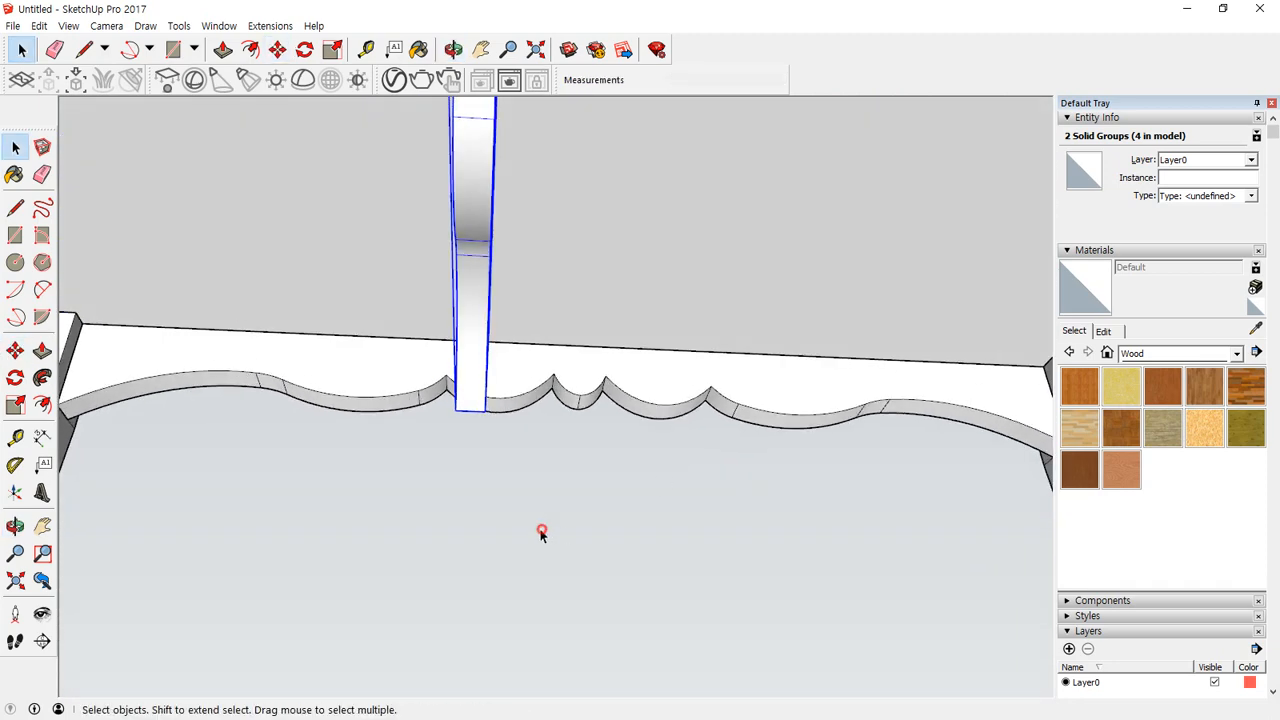
left_click(462, 405)
key("m")
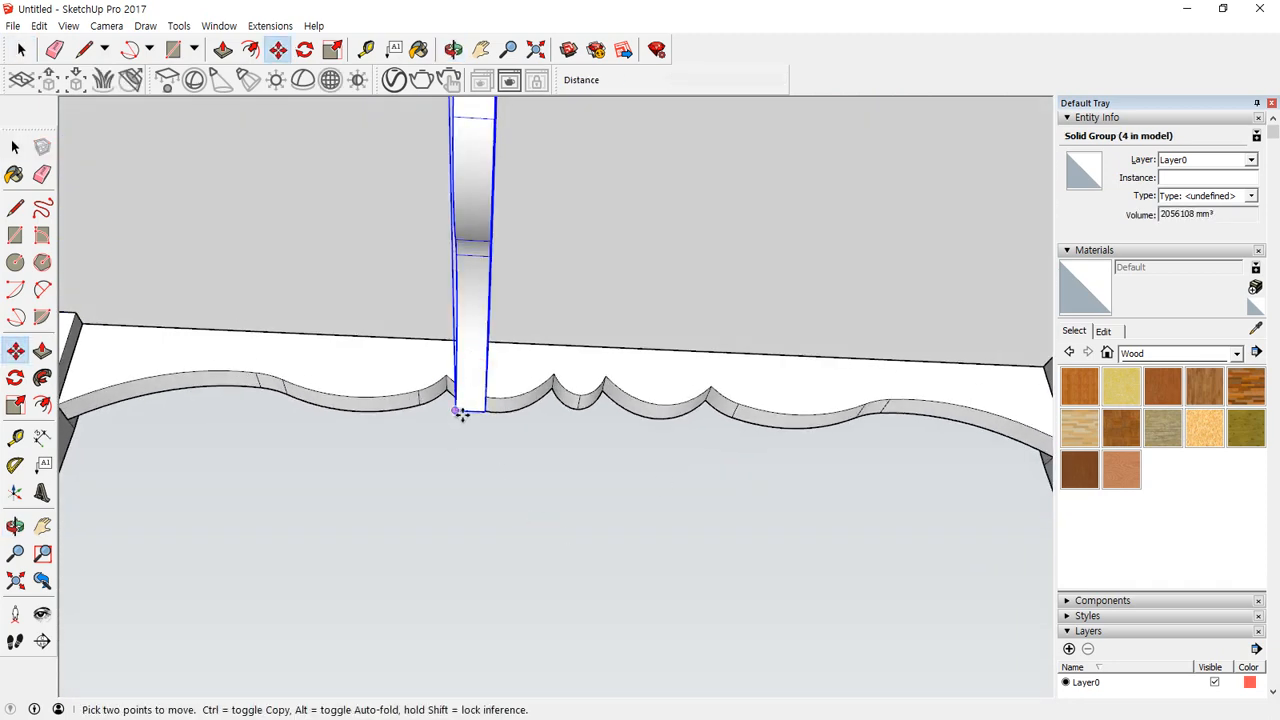
left_click(472, 410)
middle_click_drag(343, 414, 429, 371)
left_click(346, 394)
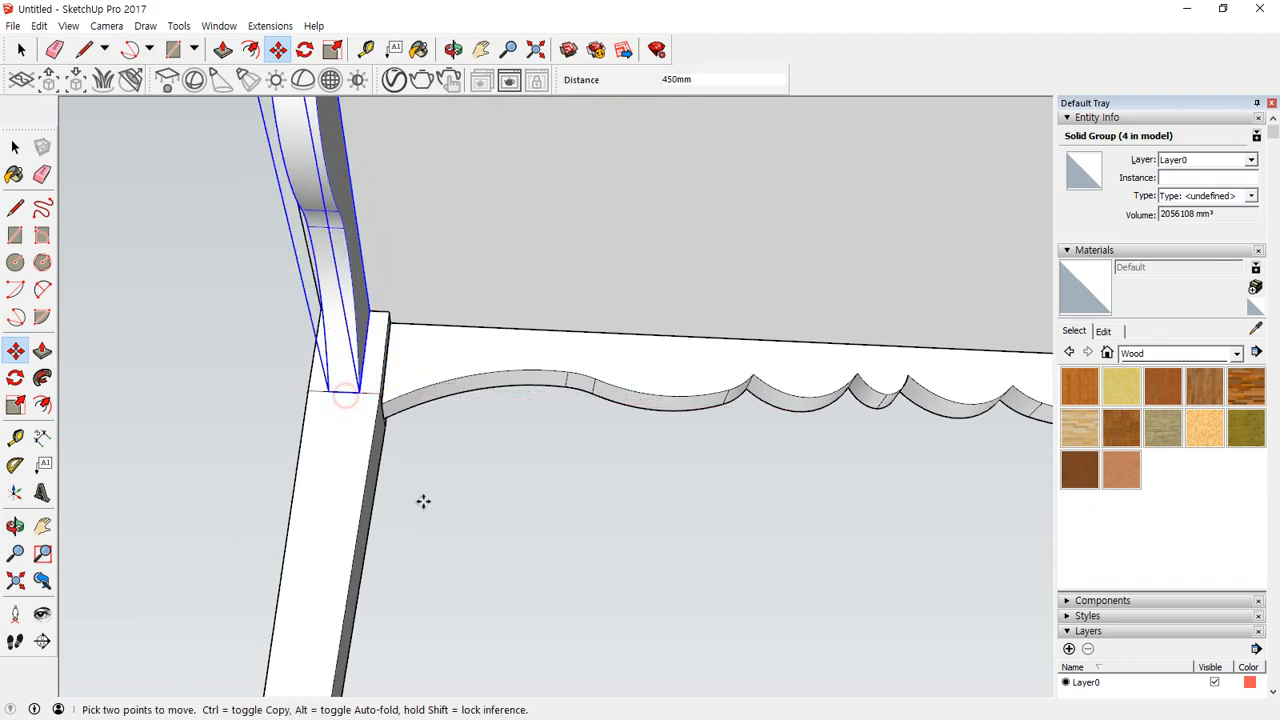
scroll(597, 340, "down", 6)
middle_click_drag(775, 327, 354, 480)
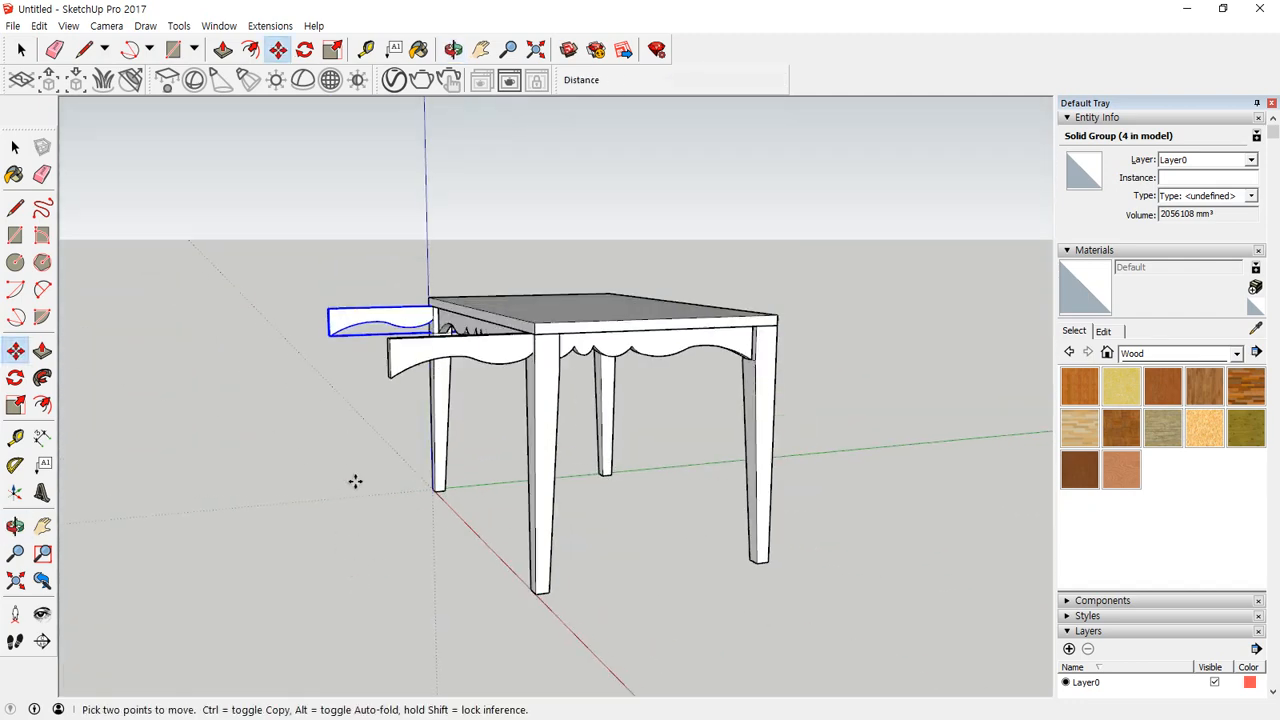
Step: Scale both short-side aprons together along the green axis to about 0.58, ending at the legs' inner faces
key("space")
left_click(388, 368, "shift")
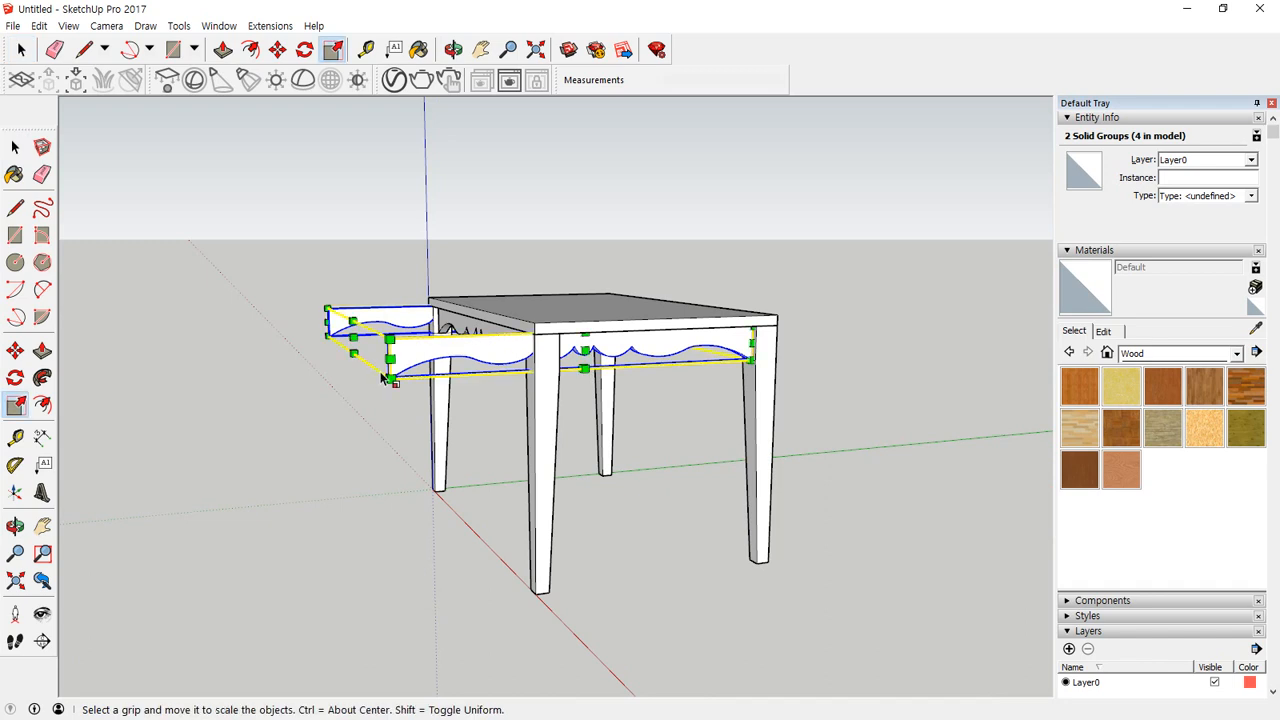
key("s")
left_click(352, 338)
middle_click_drag(365, 350, 418, 378)
left_click(396, 365)
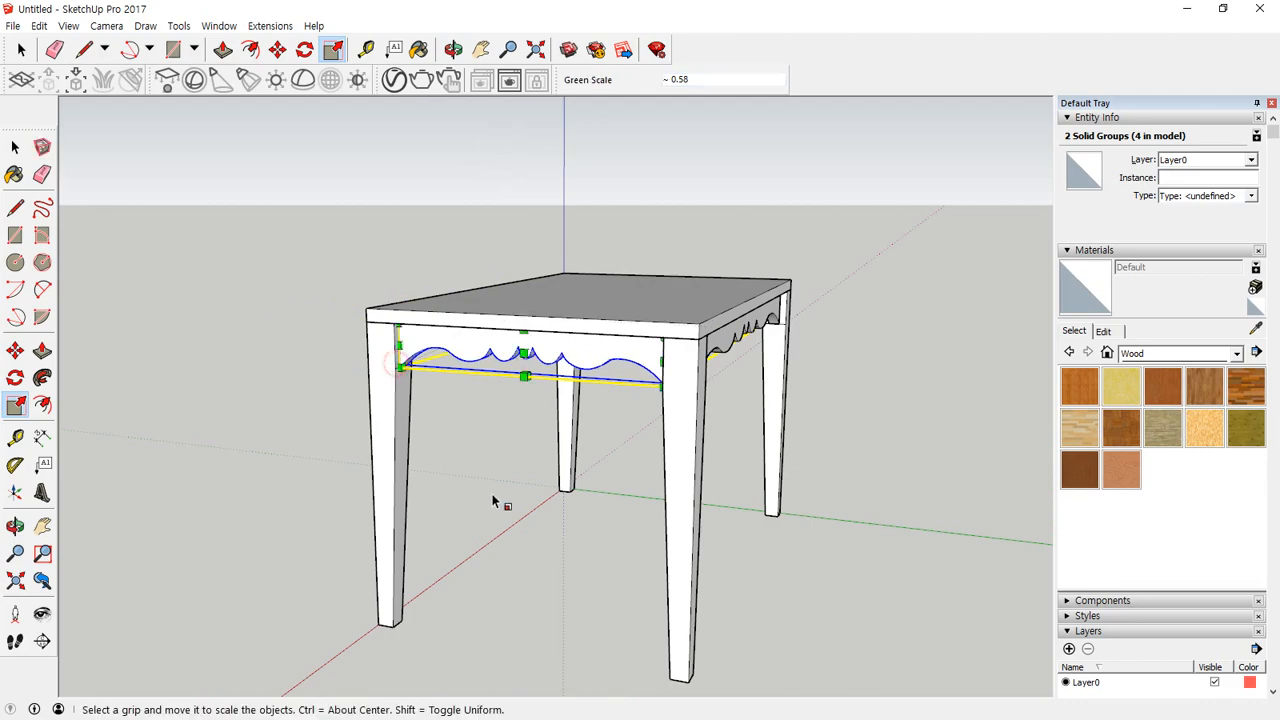
key("space")
left_click(346, 475)
middle_click_drag(346, 477, 160, 135)
middle_click_drag(340, 405, 705, 460)
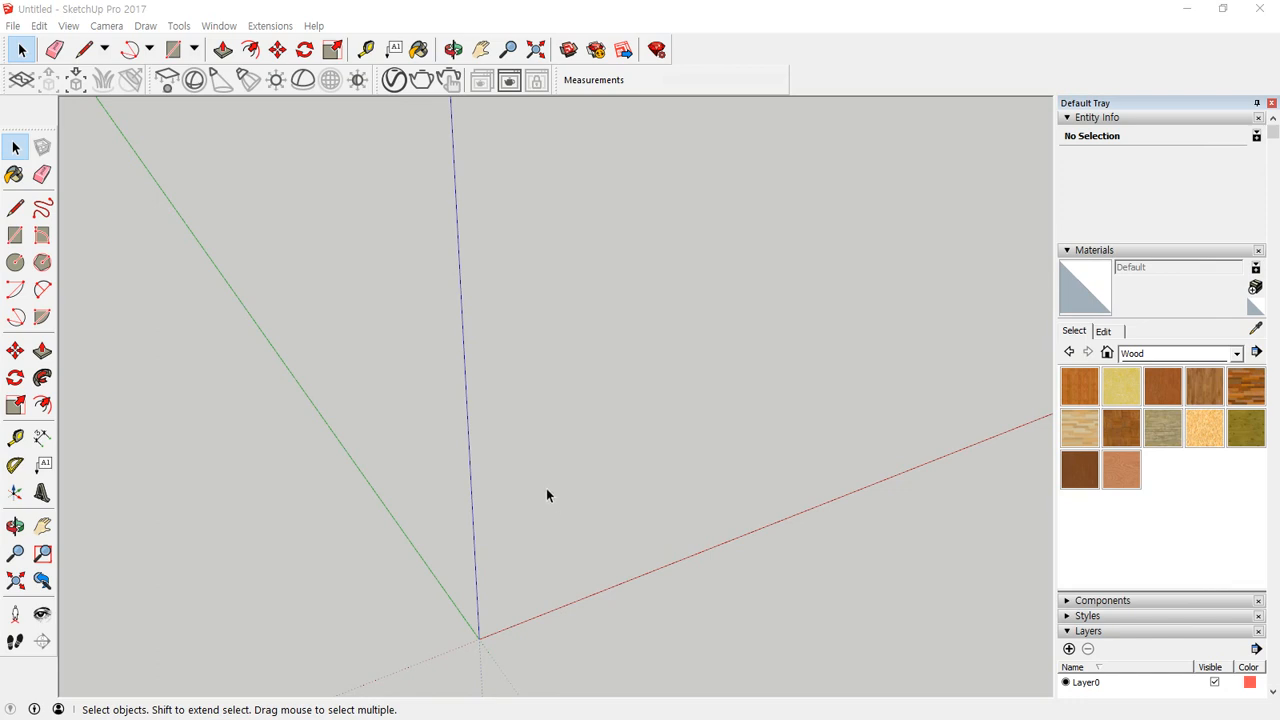
left_click(549, 471)
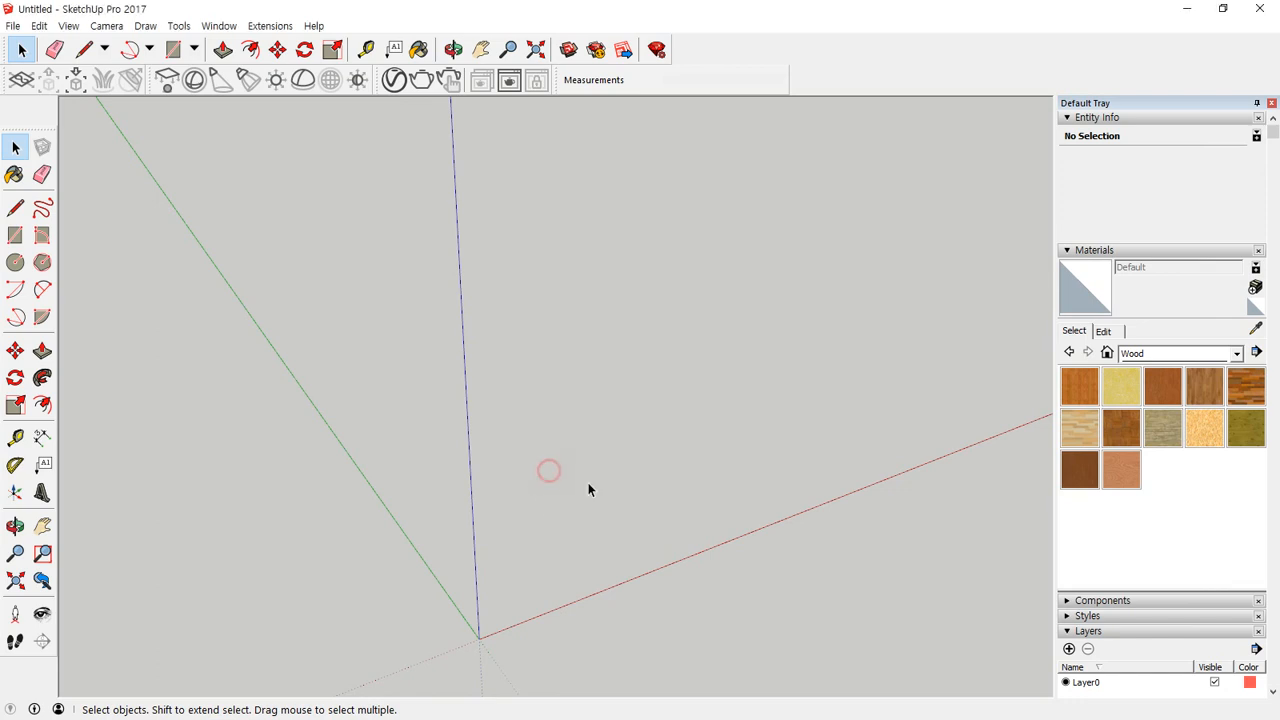
Step: Draw an open path of three connected edges above the red axis, about 4669 mm long in total
key("l")
left_click(563, 507)
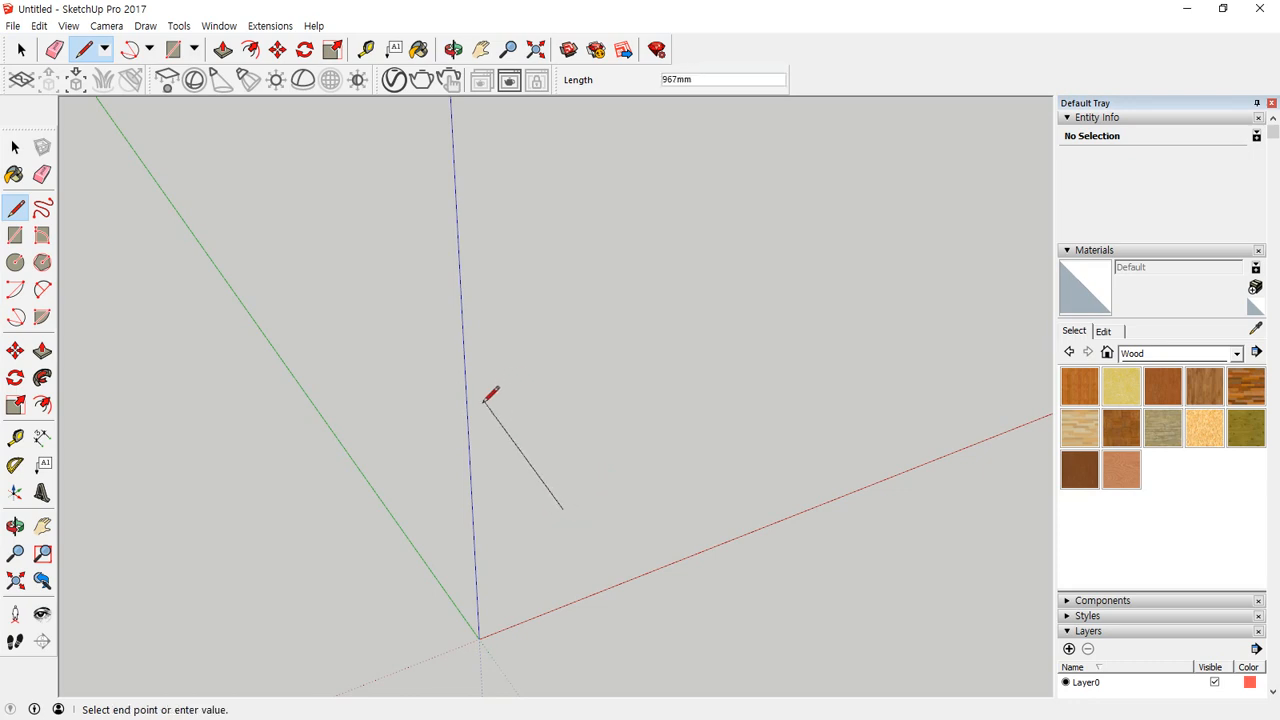
left_click(430, 373)
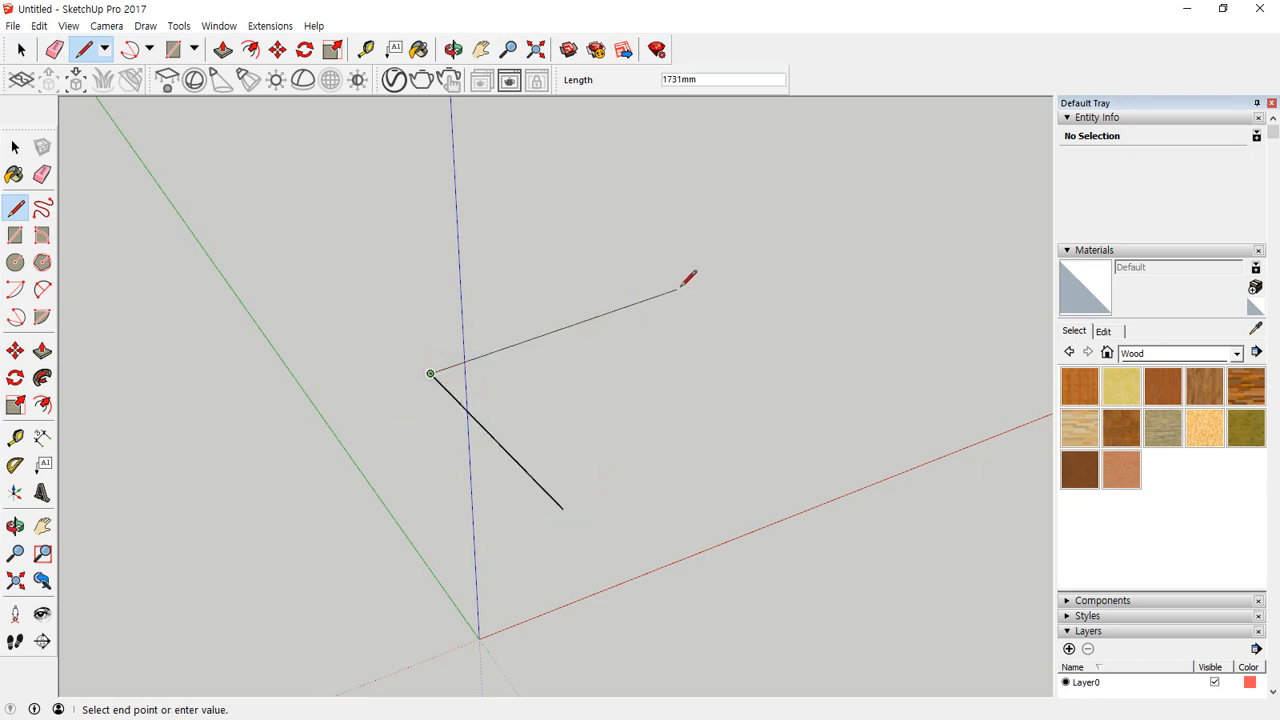
left_click(740, 295)
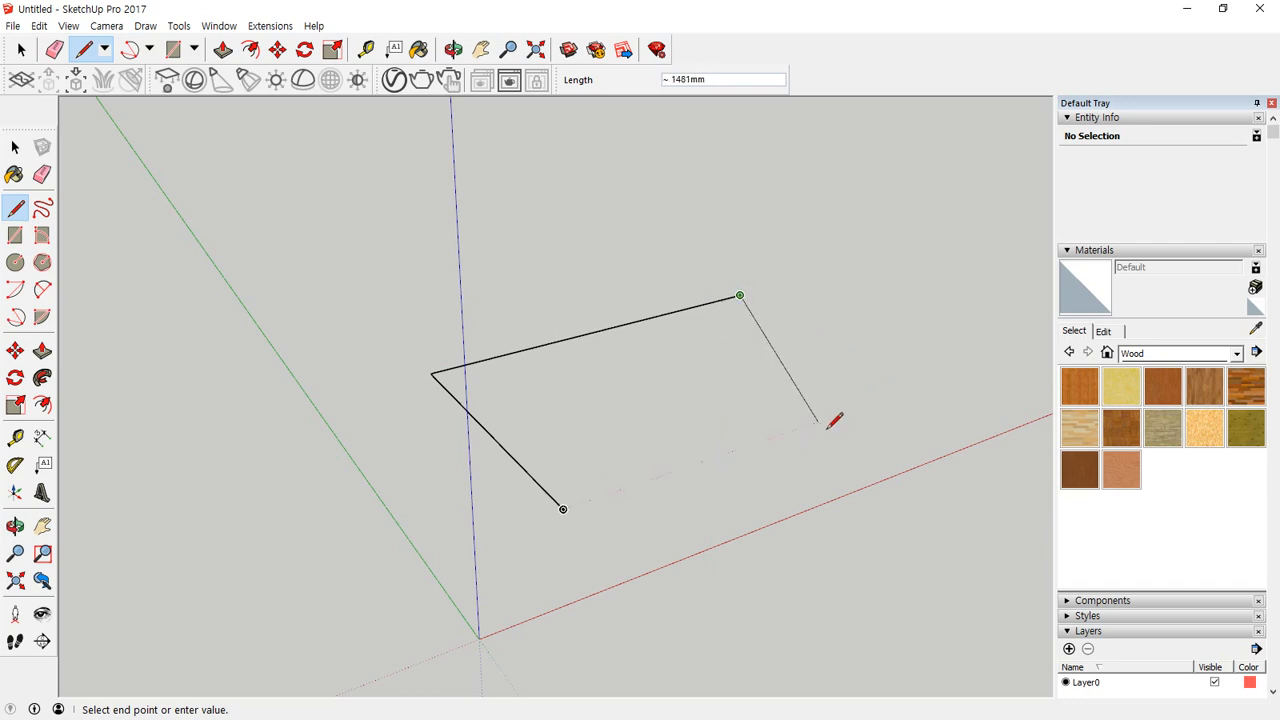
left_click(914, 388)
middle_click_drag(771, 508, 635, 480)
key("space")
middle_click_drag(671, 563, 630, 548)
Step: Draw an upright circle of about 106 mm radius centred on the near end of the three-edge path, facing along its first edge
key("c")
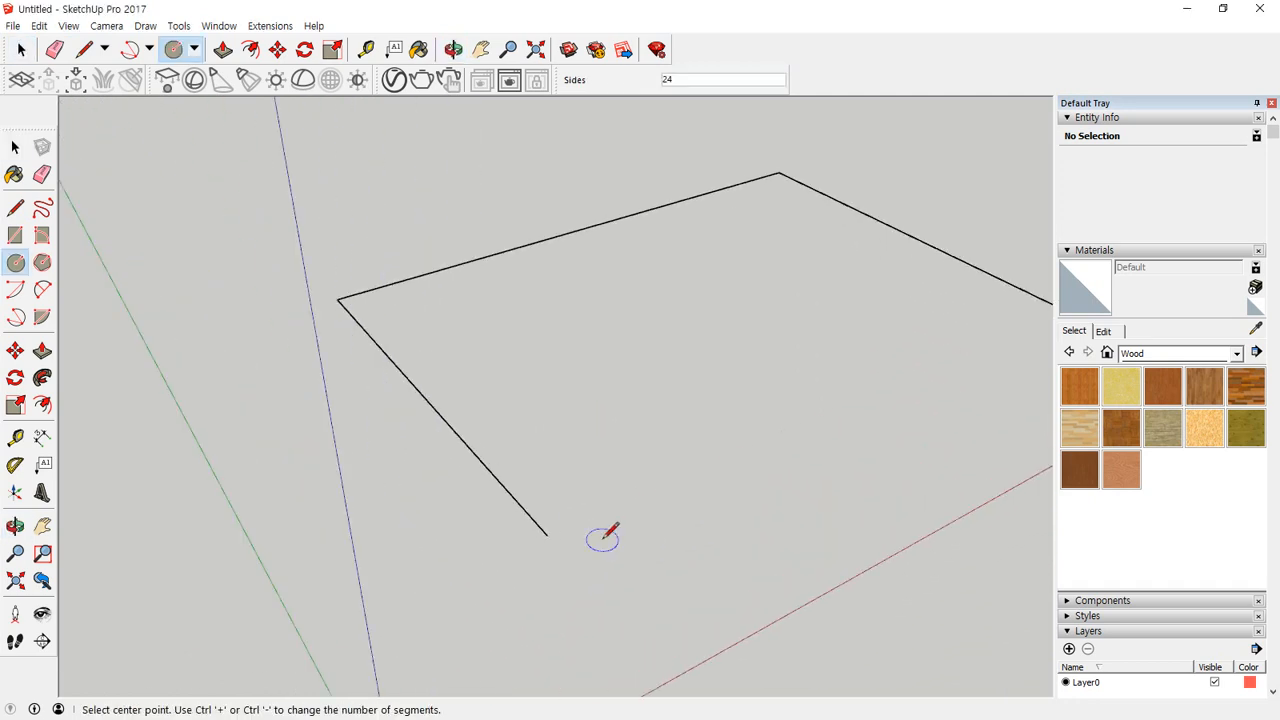
left_click(547, 535)
left_click(562, 499)
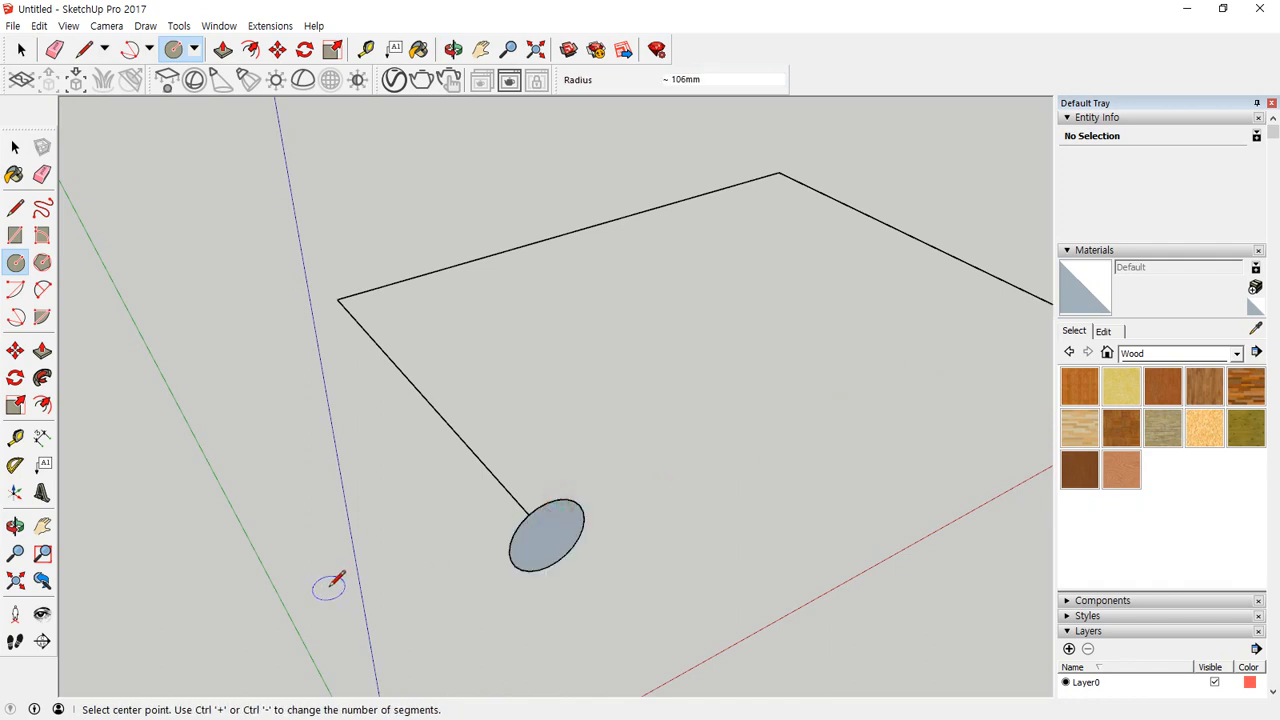
middle_click_drag(331, 583, 910, 548)
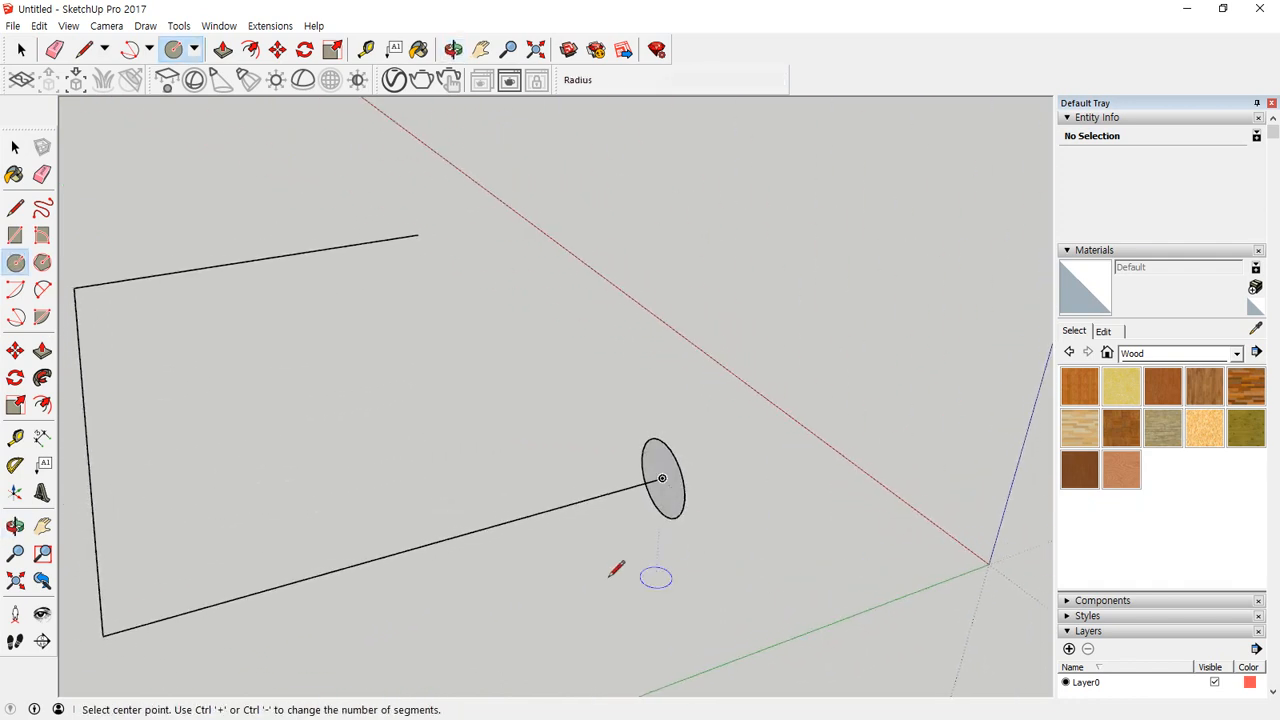
middle_click_drag(570, 585, 677, 576)
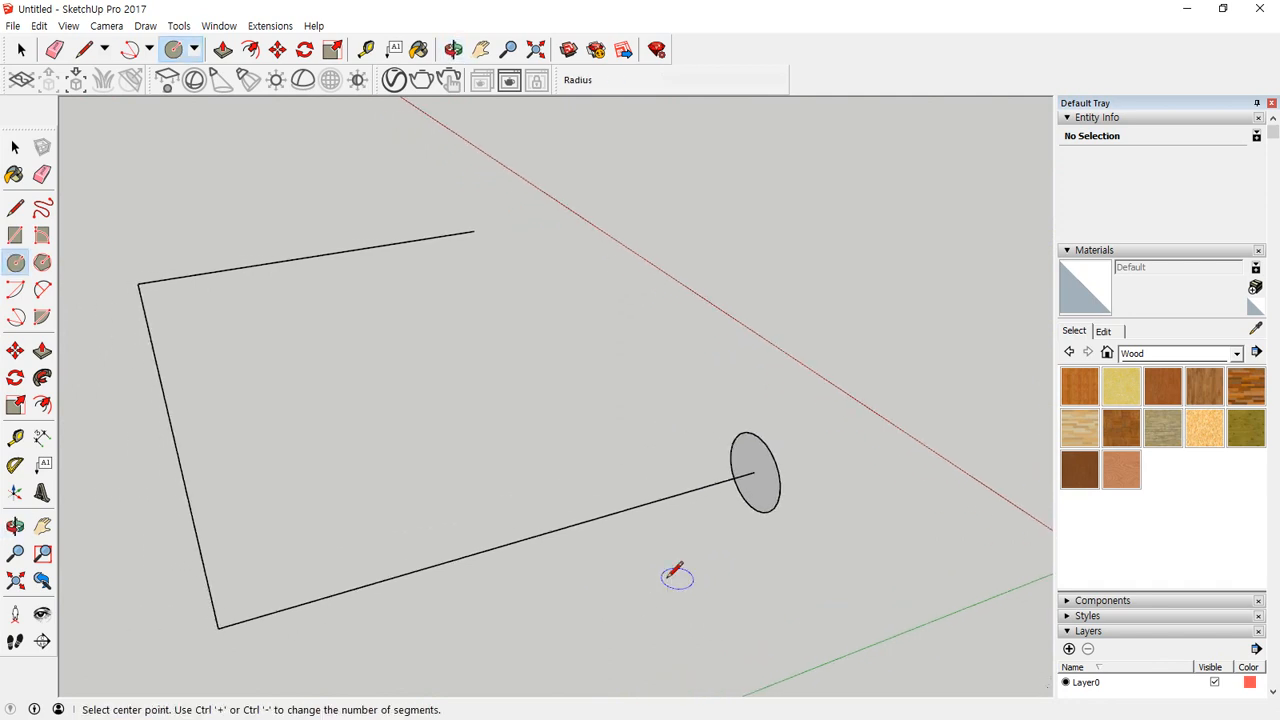
Step: Try sweeping the circle with Follow Me by tracing the three path edges by hand, and undo the sweep
left_click(42, 378)
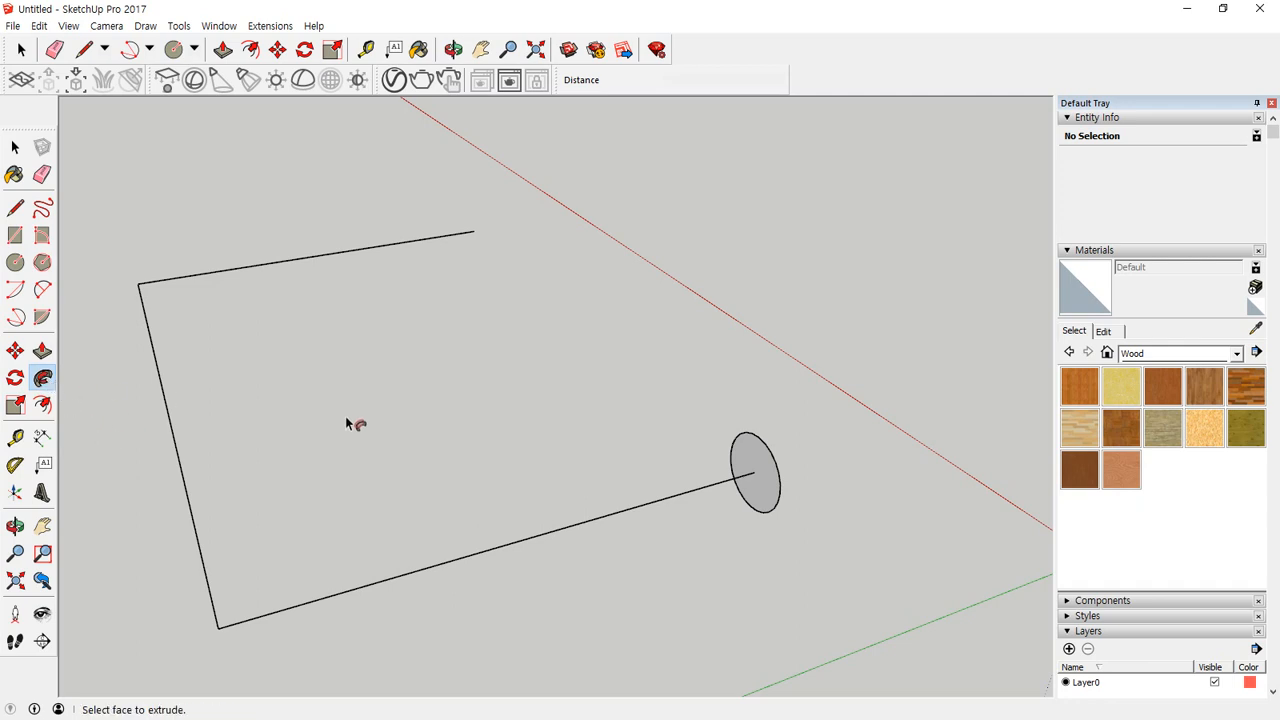
mouse_move(766, 461)
left_mouse_down()
mouse_move(714, 494)
mouse_move(217, 620)
mouse_move(177, 529)
mouse_move(148, 292)
mouse_move(484, 240)
left_mouse_up()
mouse_move(493, 409)
middle_mouse_down()
mouse_move(69, 331)
mouse_move(138, 277)
mouse_move(491, 371)
mouse_move(526, 397)
middle_mouse_up()
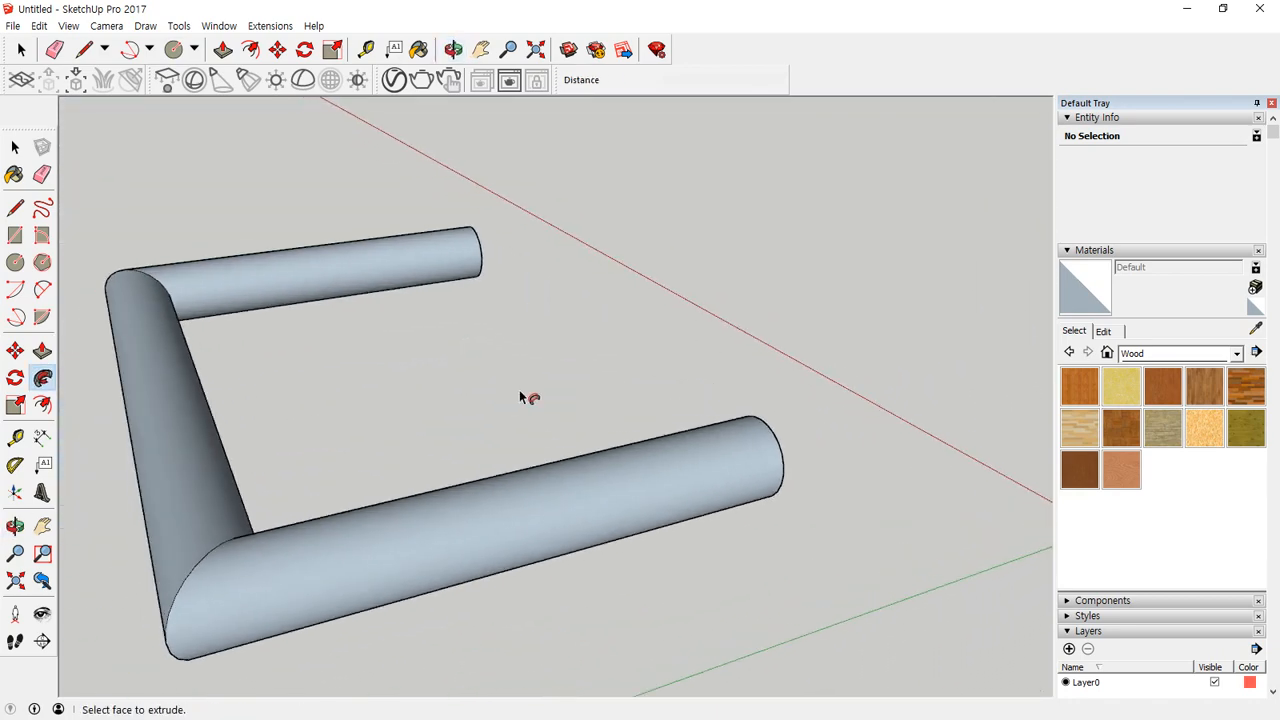
key("ctrl+z")
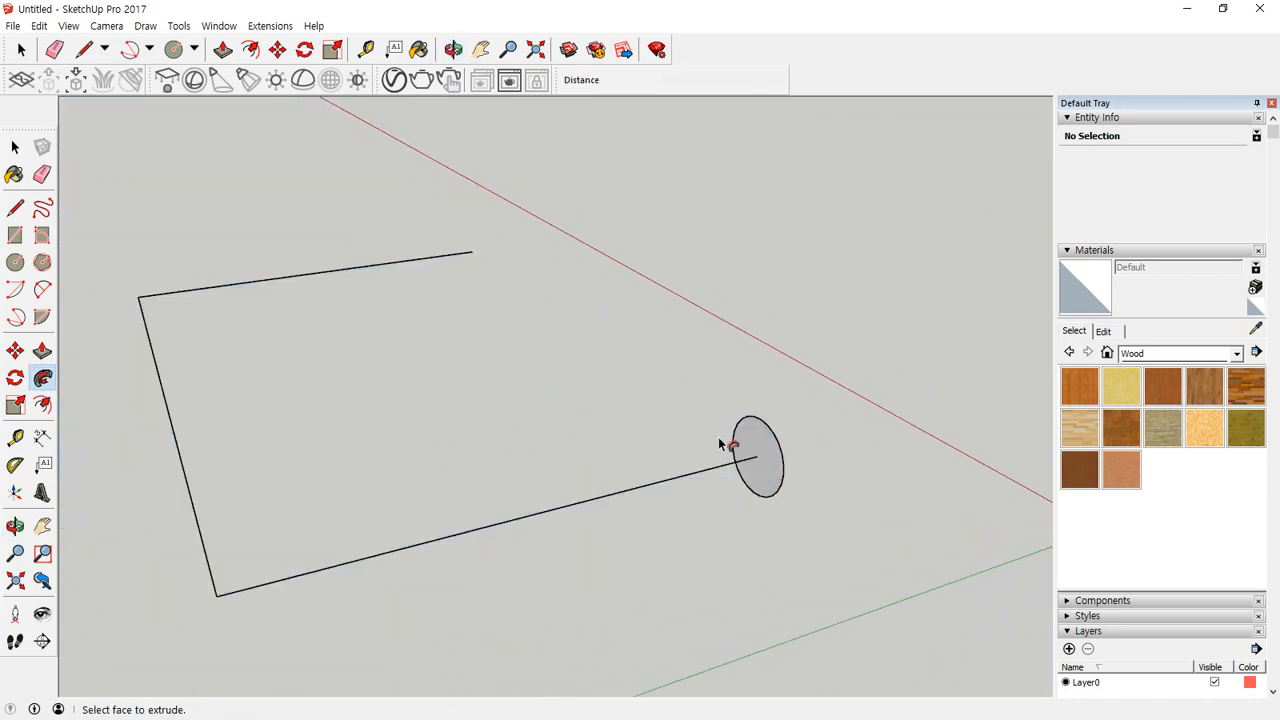
Step: Guide the circle along the path edges once more with Follow Me to its far end, and undo the resulting tube
left_click(750, 444)
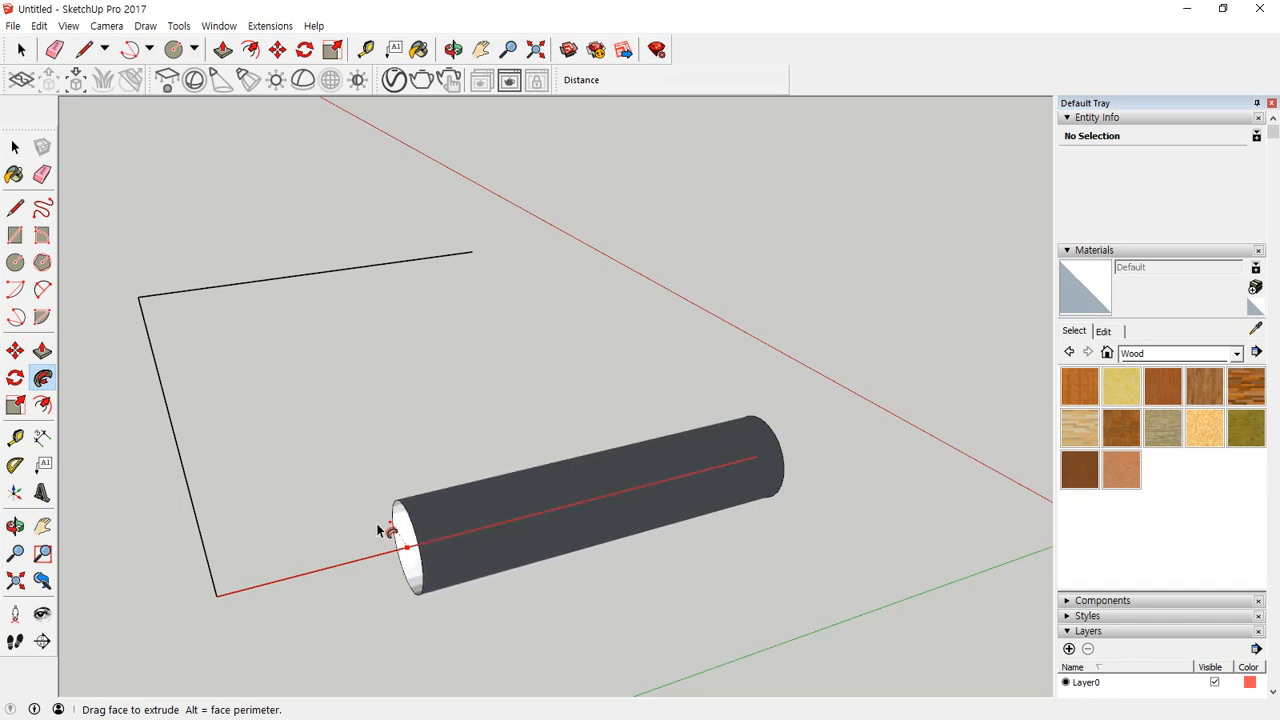
left_click_drag(145, 346, 490, 262)
middle_click_drag(543, 400, 174, 444)
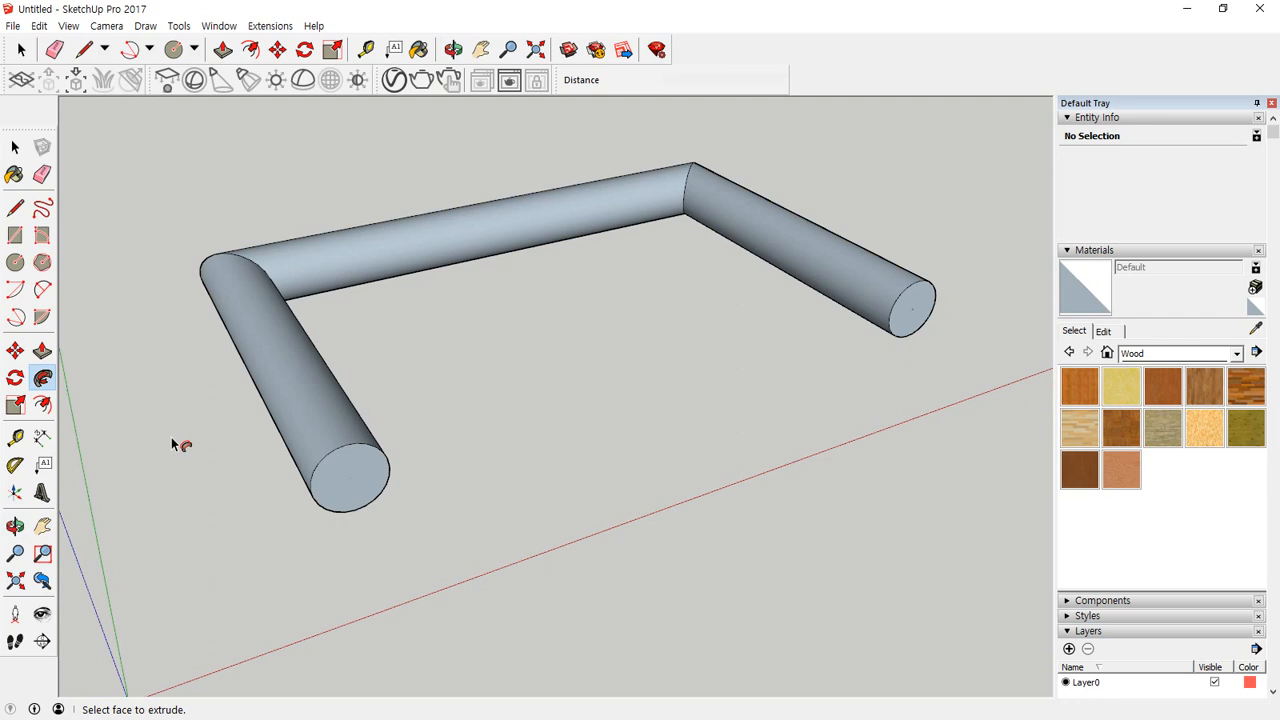
key("ctrl+z")
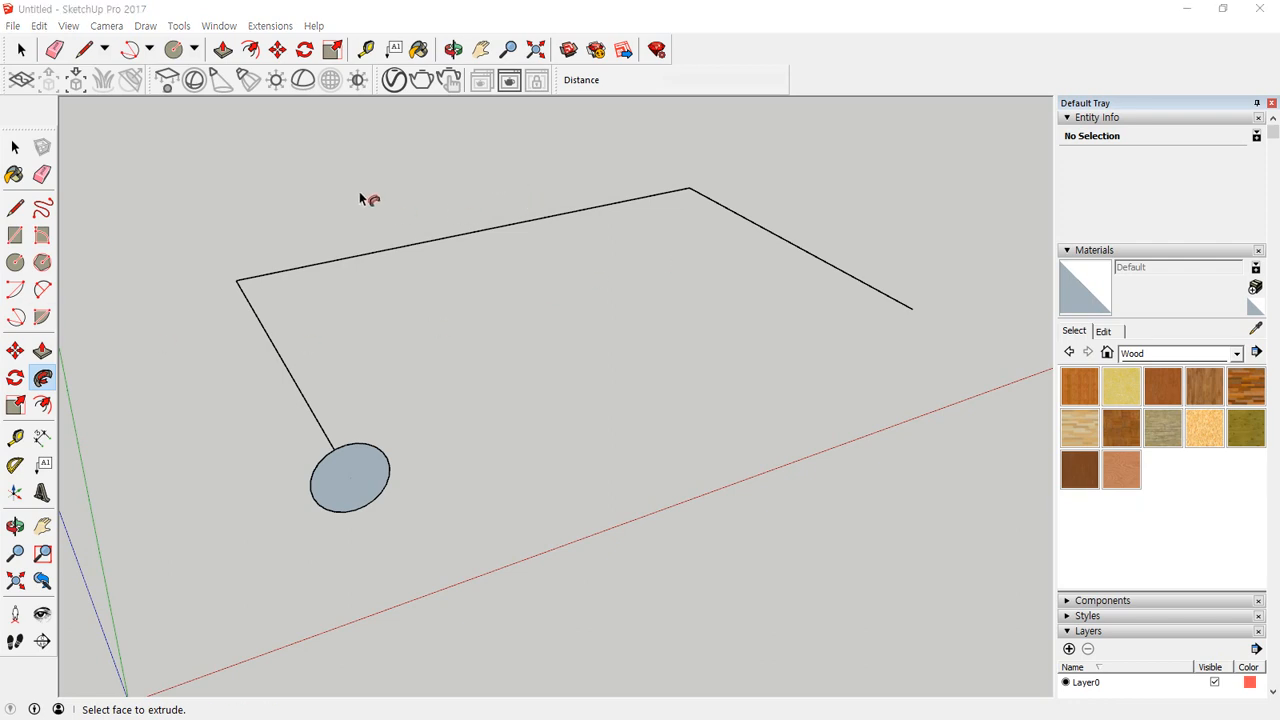
Step: Preselect the three path edges, sweep the circle along them automatically with Follow Me, and undo the sweep
left_click(15, 147)
left_click_drag(749, 177, 125, 304)
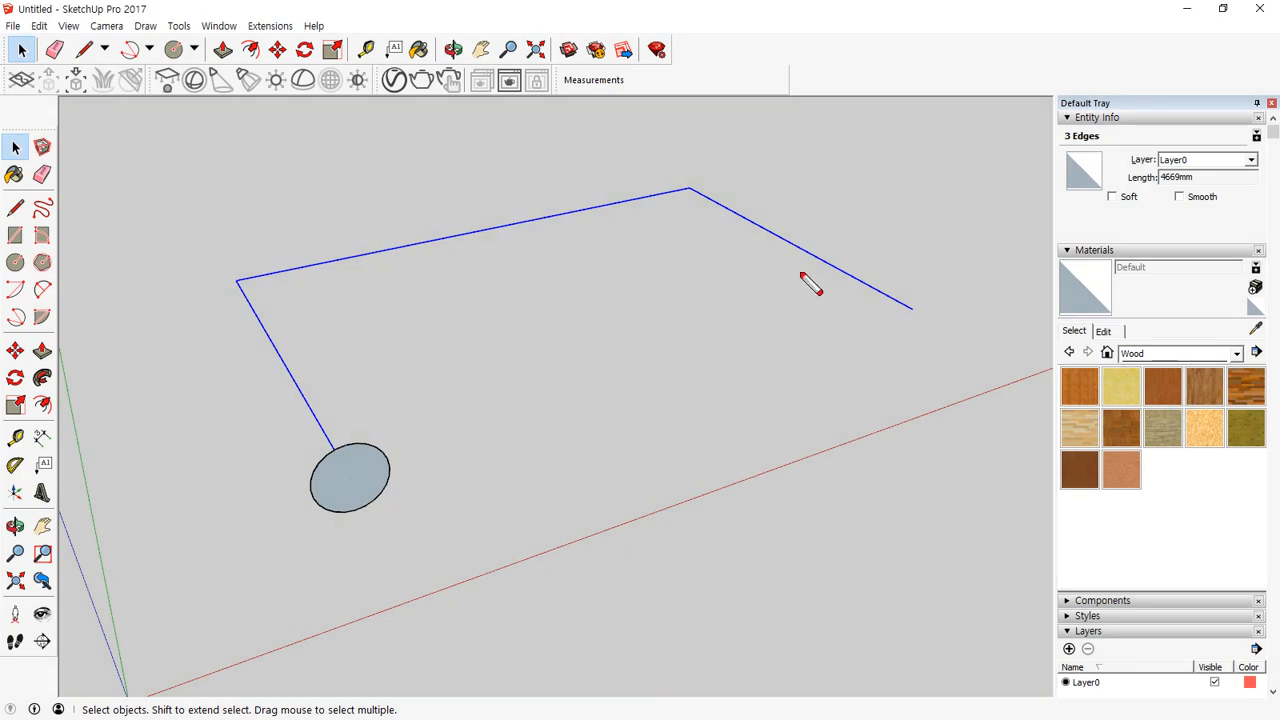
mouse_move(826, 277)
left_mouse_down()
mouse_move(655, 203)
mouse_move(277, 284)
mouse_move(294, 366)
left_mouse_up()
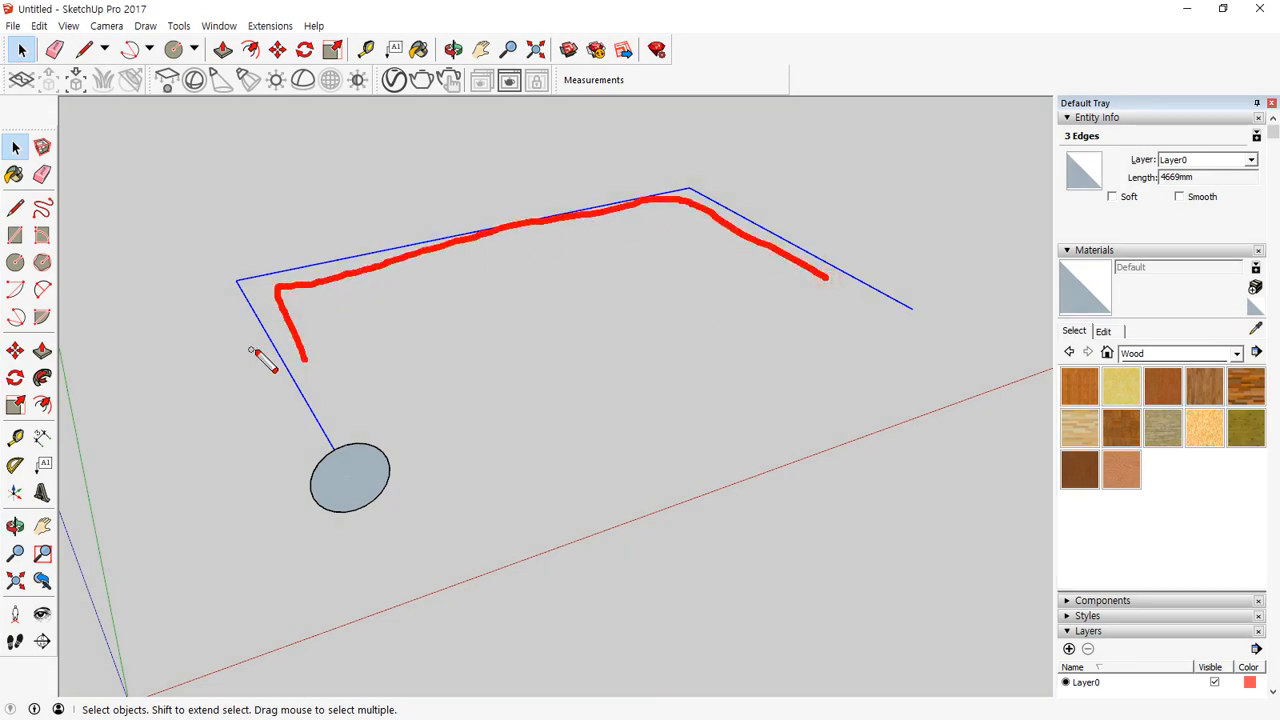
key("Escape")
left_click(42, 377)
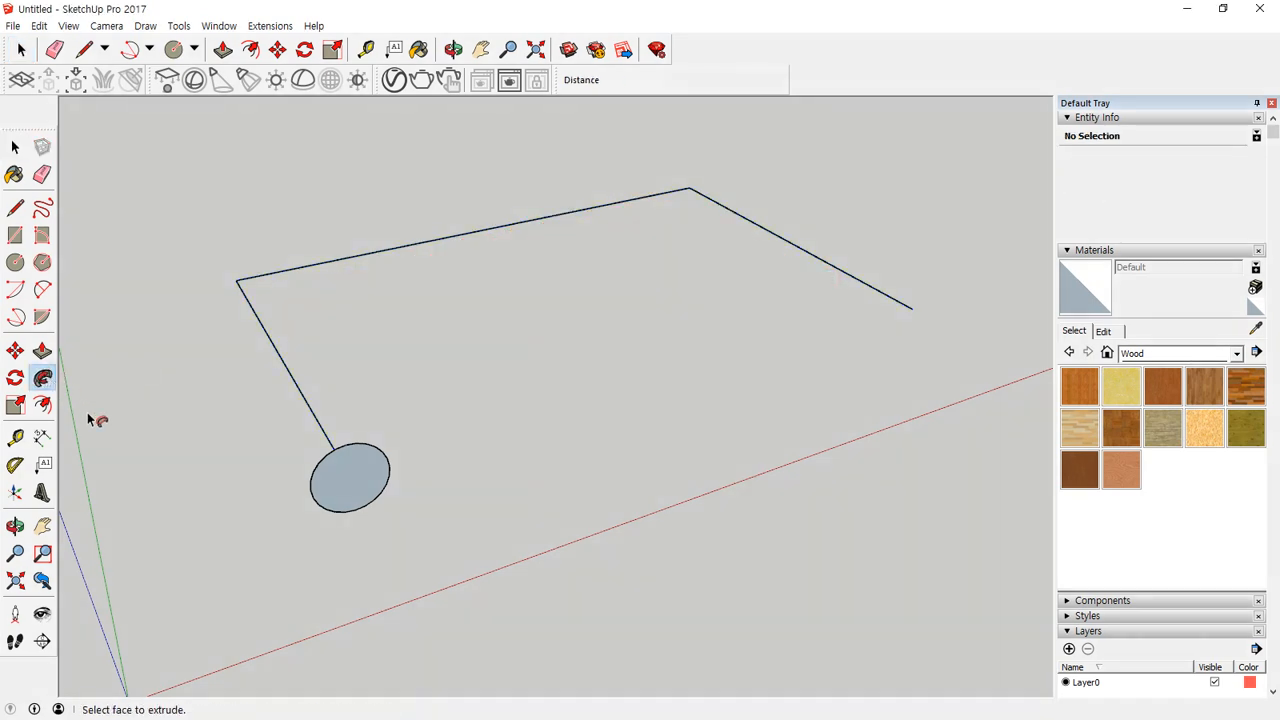
left_click(322, 497)
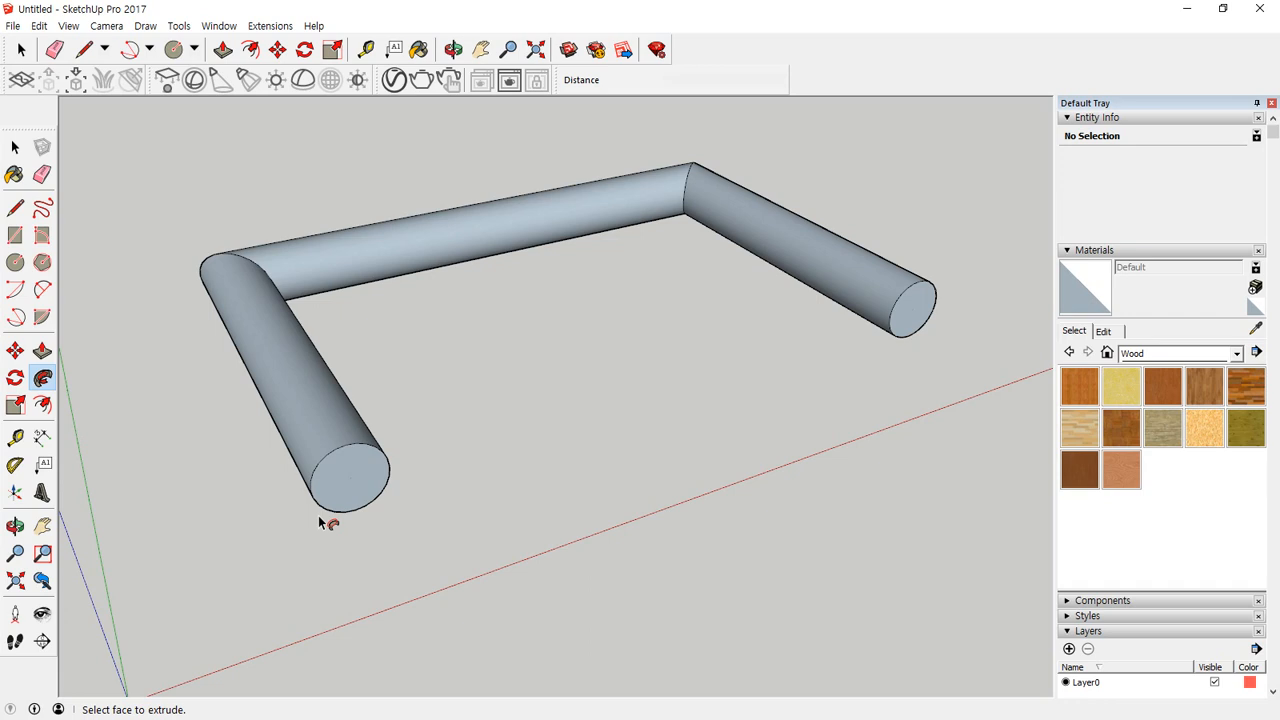
key("ctrl+z")
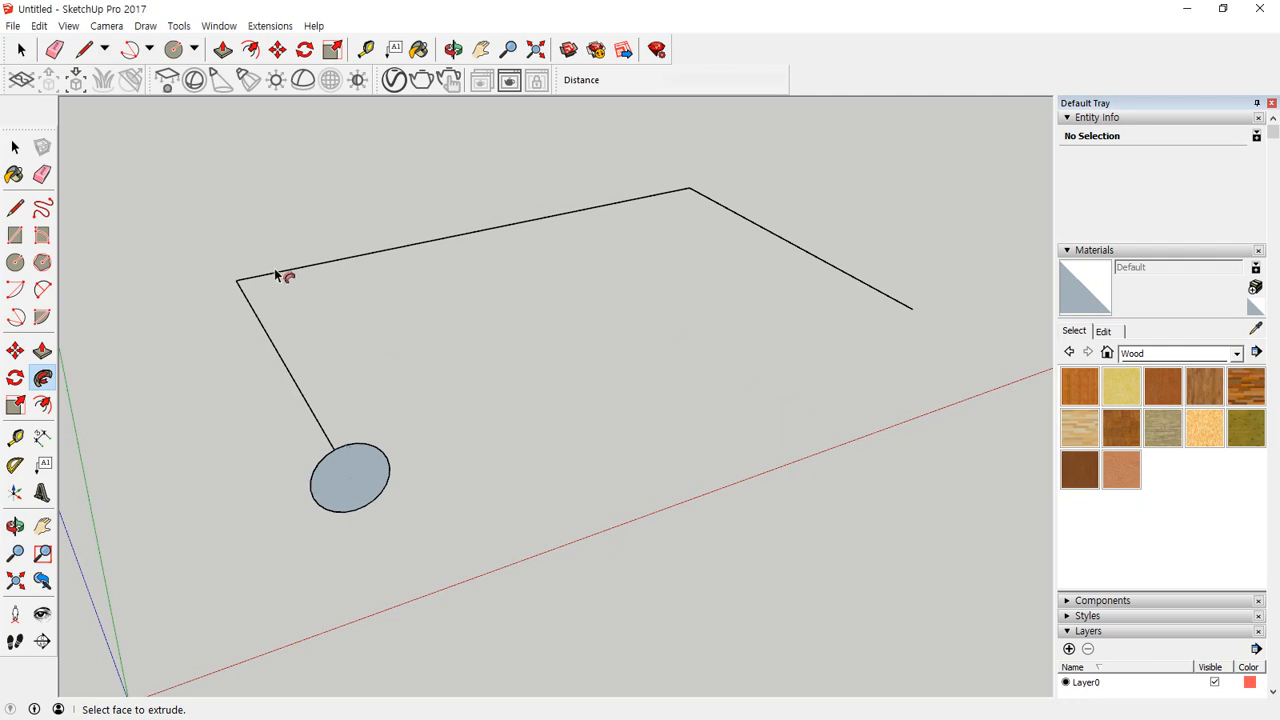
Step: Delete the three-edge path together with its circle
key("space")
left_click_drag(748, 163, 212, 557)
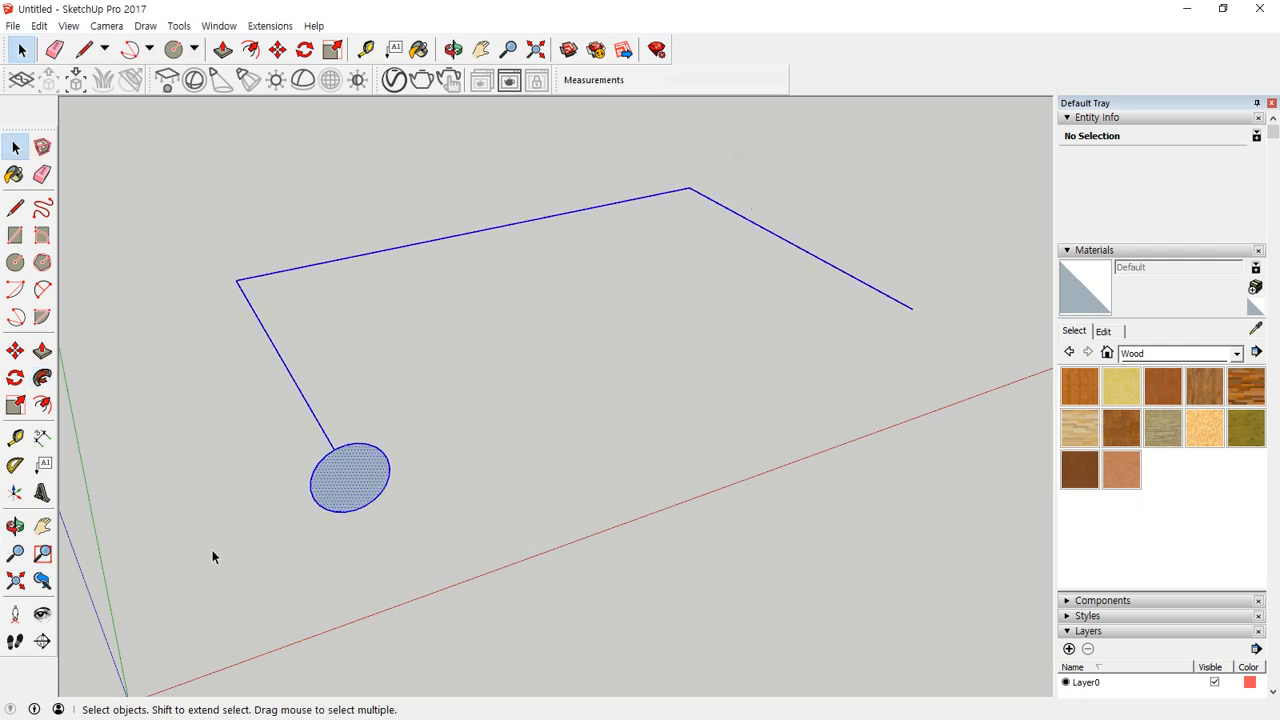
key("Delete")
Step: Draw a horizontal circle of about 316 mm radius and an upright circle of about 237 mm radius directly above its centre
key("c")
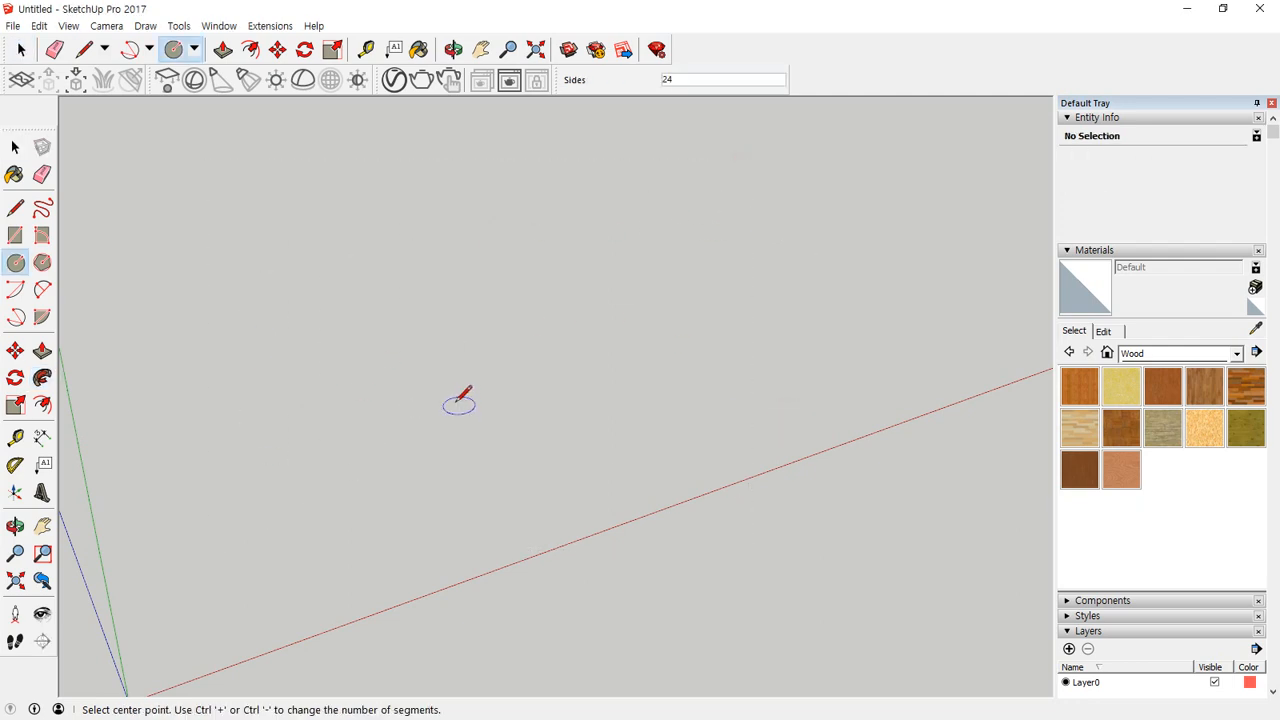
left_click(434, 366)
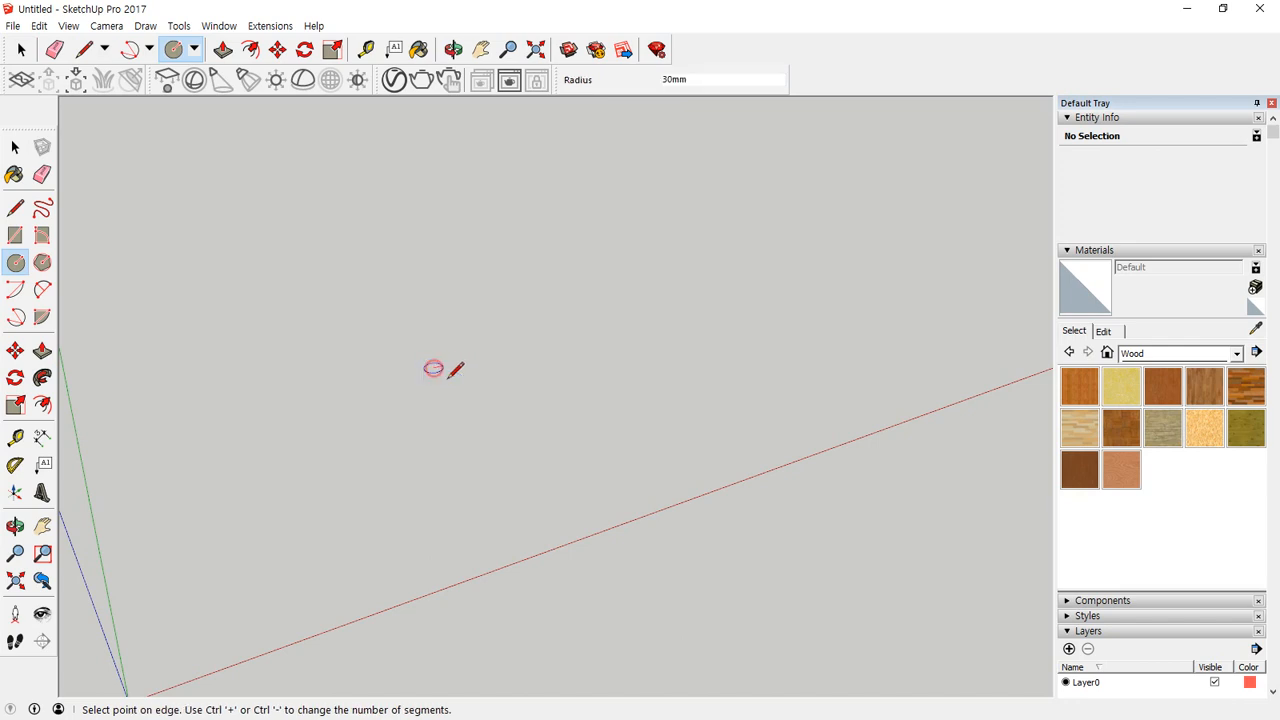
left_click(531, 336)
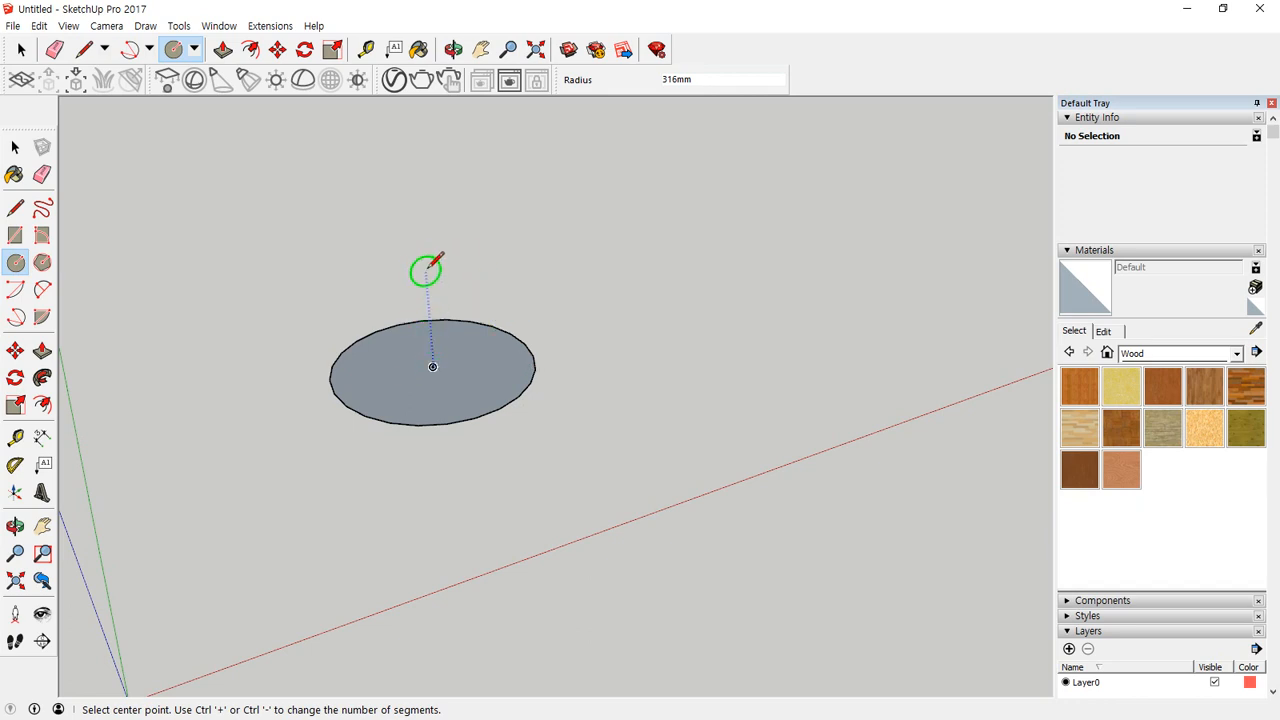
left_click(422, 216)
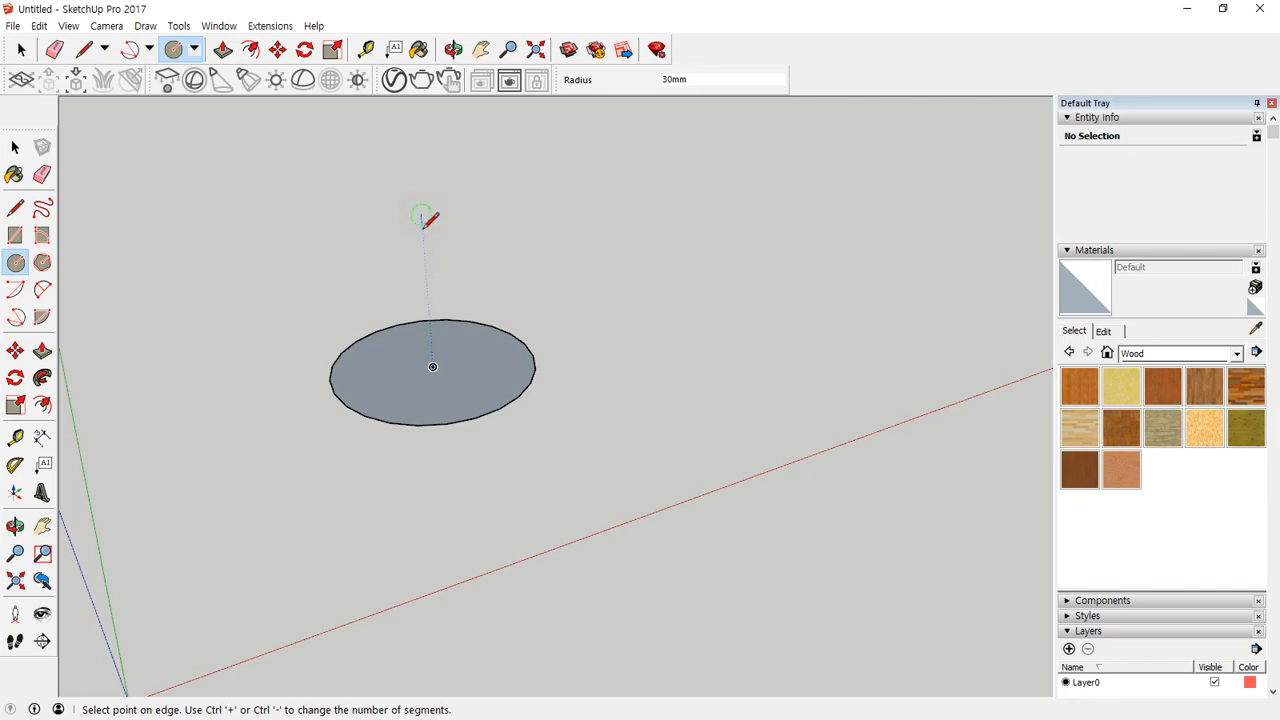
left_click(424, 293)
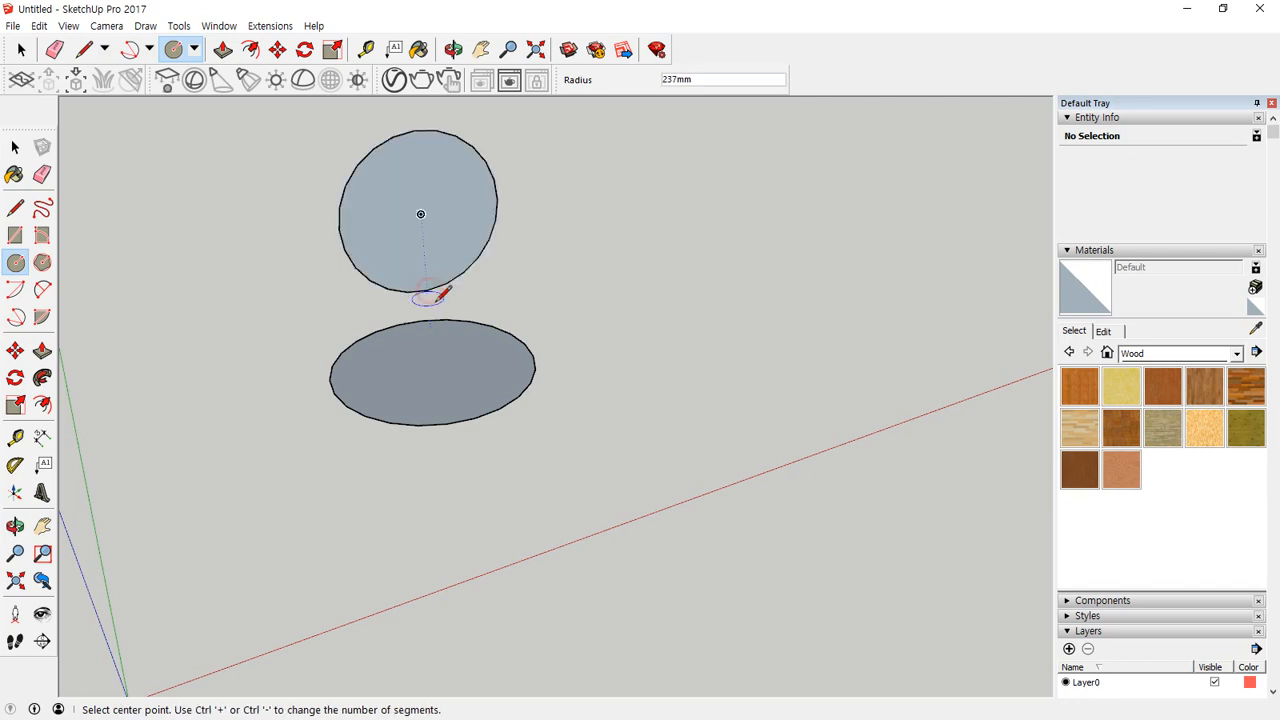
Step: Split the upright circle along its vertical diameter and erase one half, leaving a semicircular face
key("l")
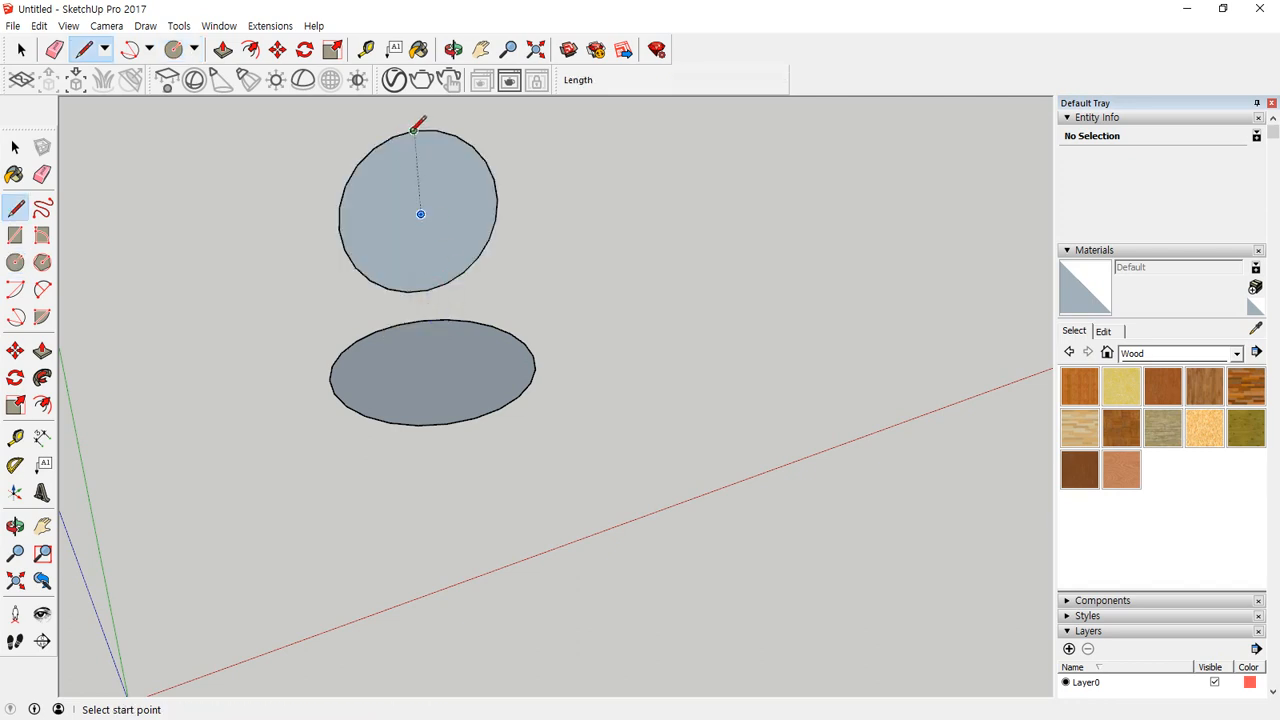
left_click(413, 131)
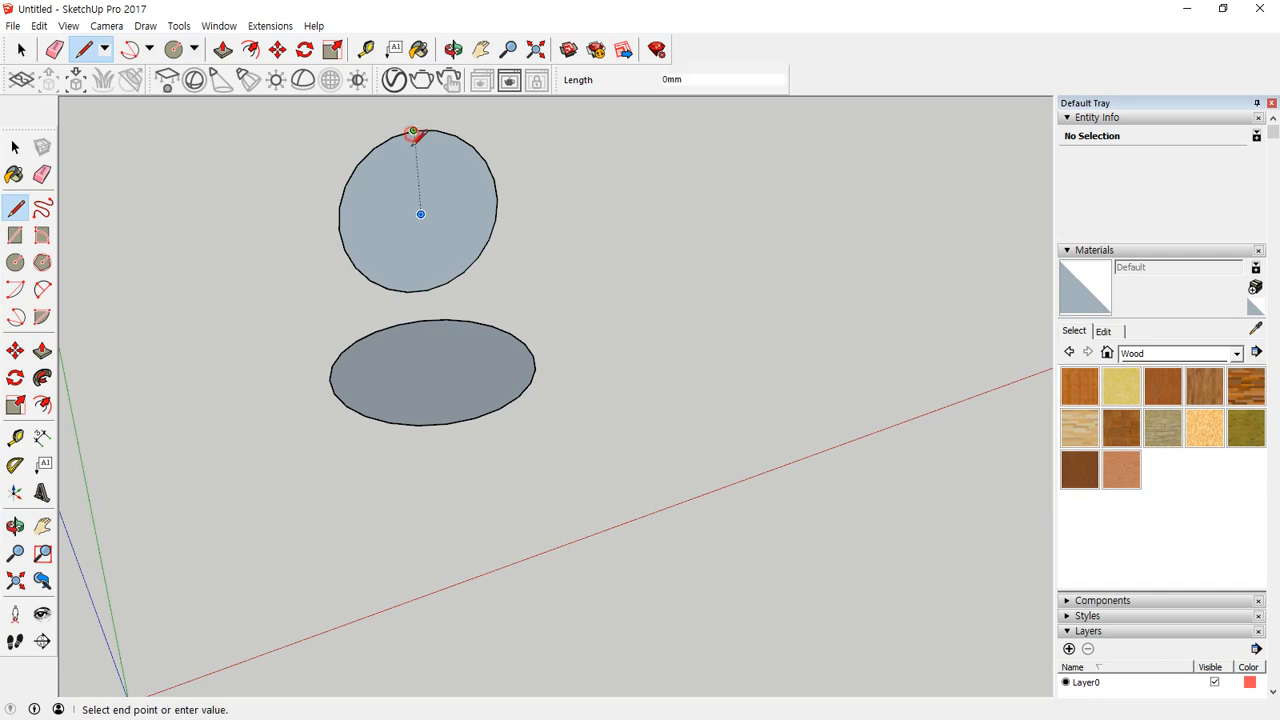
left_click(427, 291)
key("e")
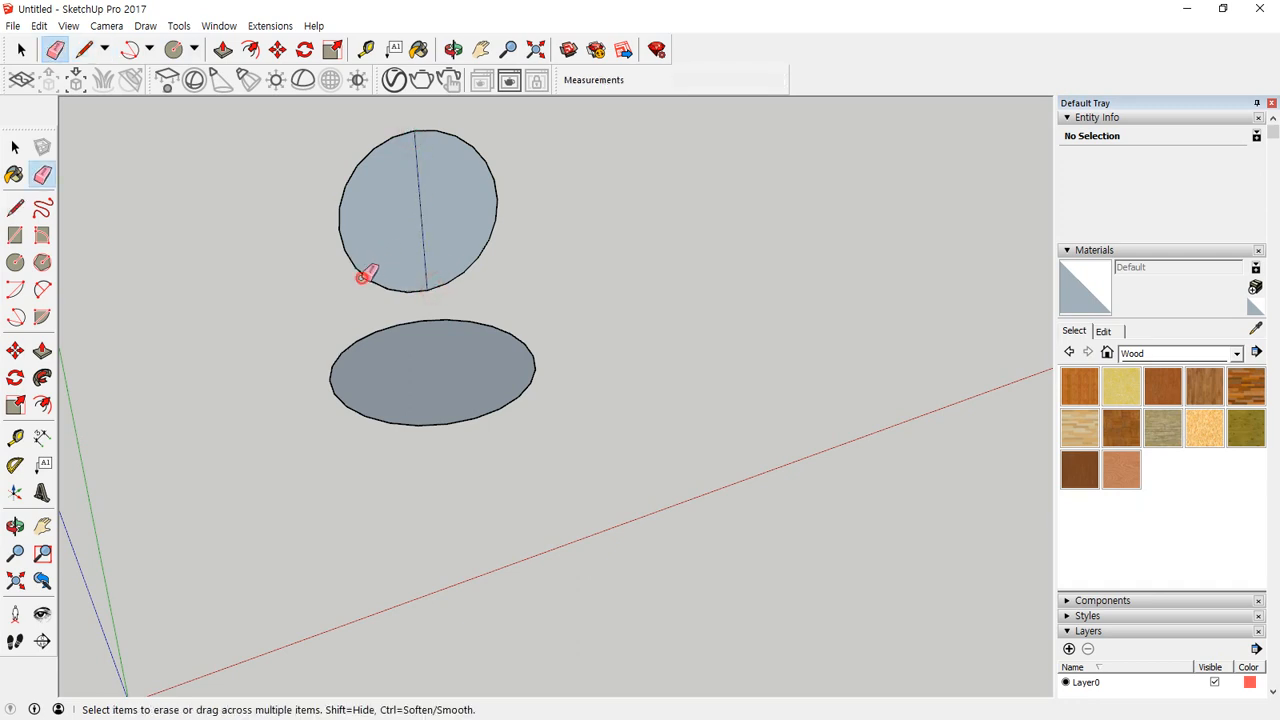
left_click(364, 279)
mouse_move(234, 366)
middle_mouse_down()
mouse_move(603, 334)
mouse_move(727, 385)
mouse_move(440, 546)
mouse_move(414, 494)
middle_mouse_up()
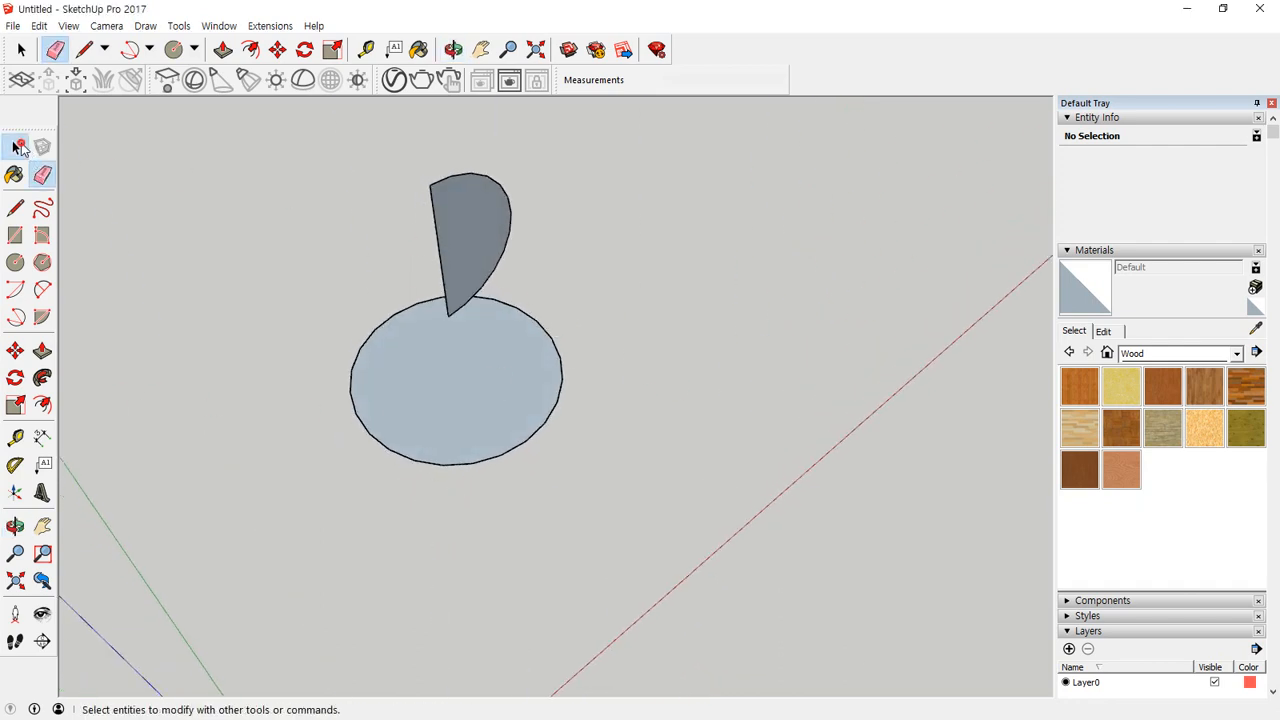
Step: Revolve the upright half-circle face into a sphere with Follow Me, using the horizontal circle's edge as the path
left_click(19, 147)
left_click(511, 454)
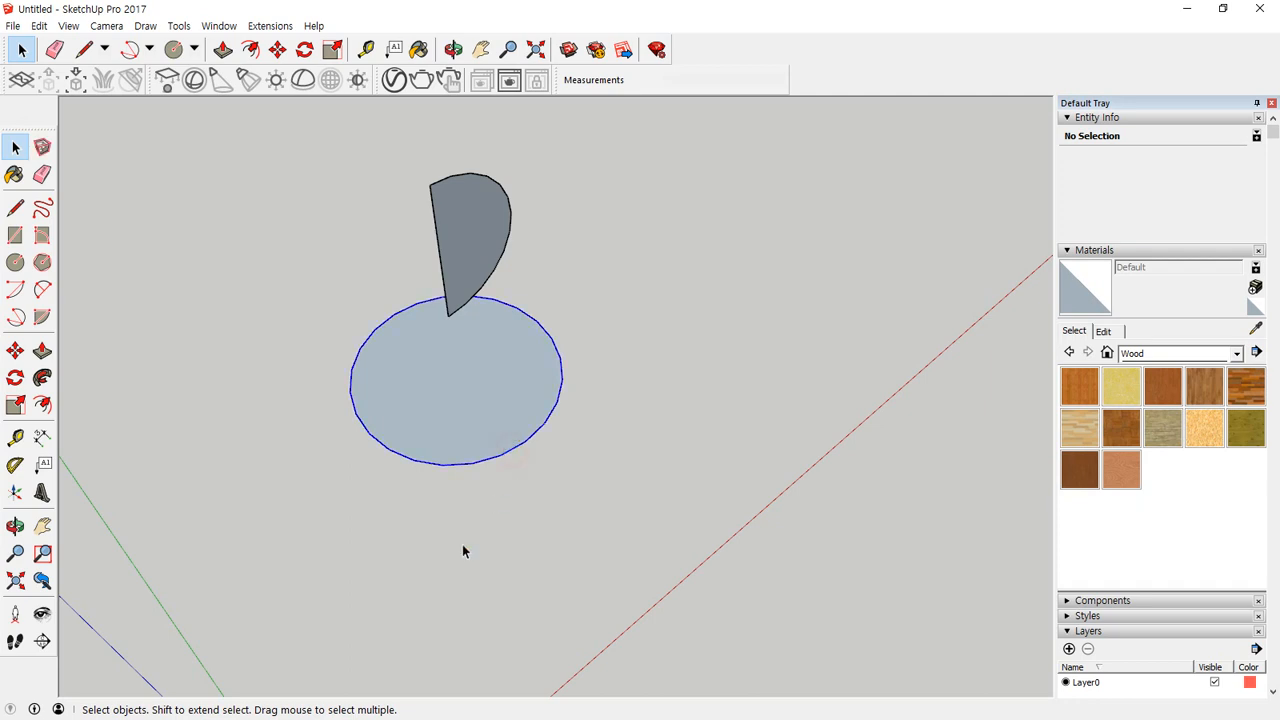
left_click(42, 377)
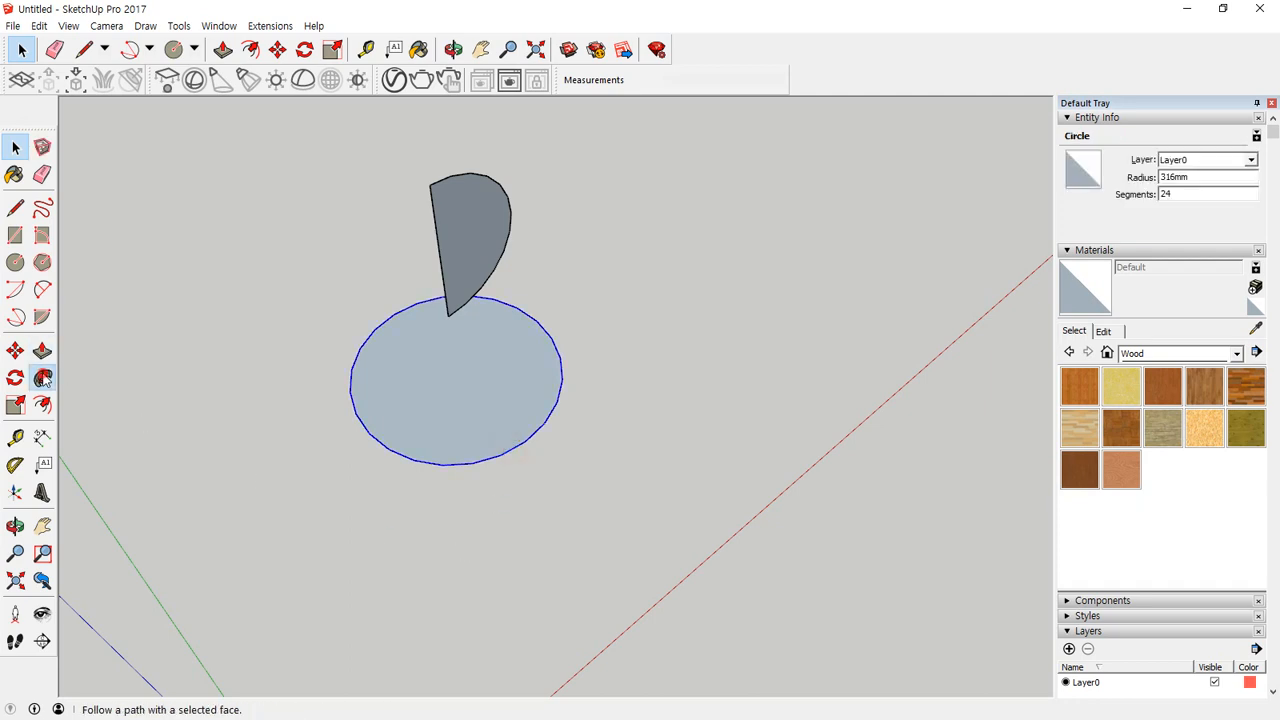
left_click(455, 231)
middle_click_drag(453, 230, 447, 320)
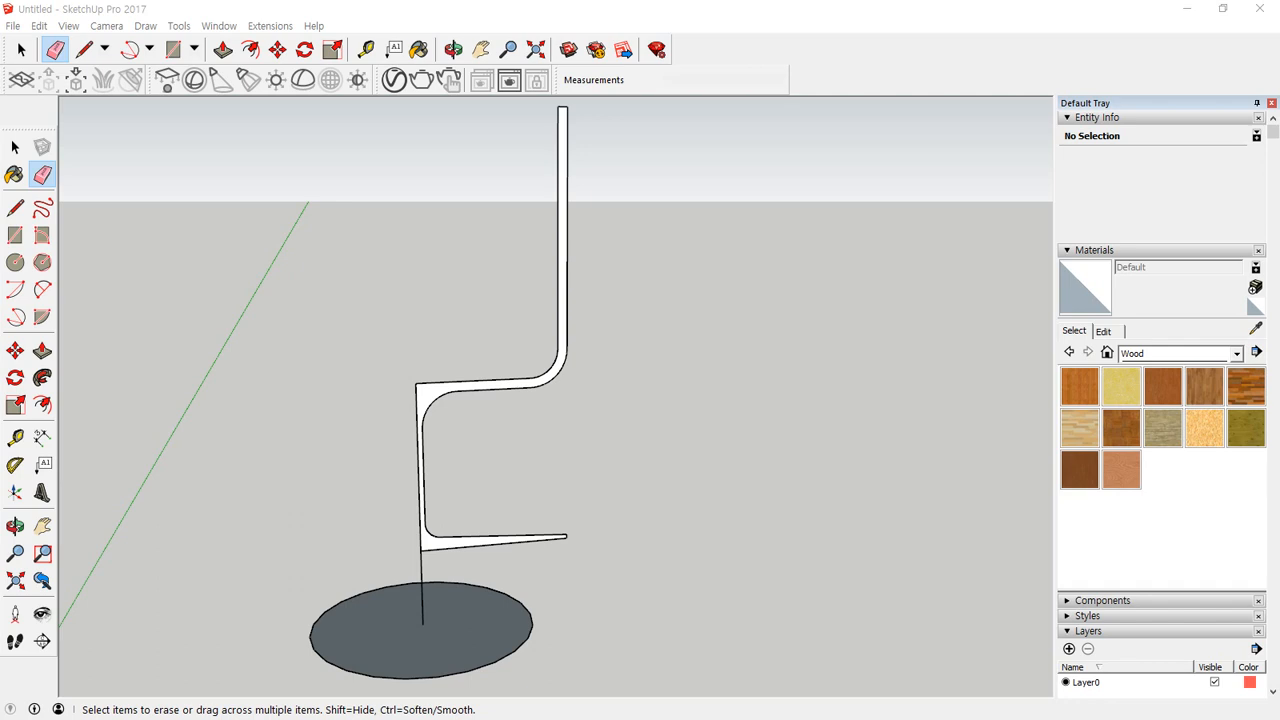
Step: Revolve the goblet profile into a solid with Follow Me, using the edge of the horizontal circle below it as the path
left_click(15, 147)
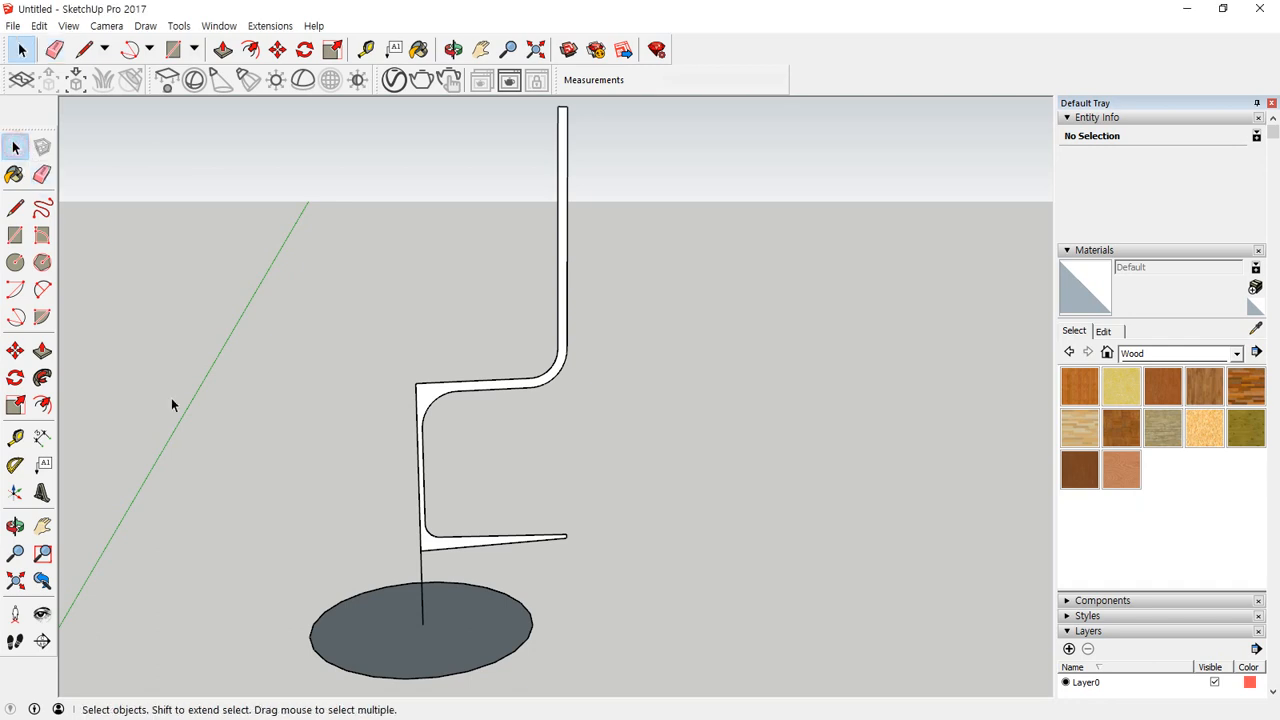
left_click(178, 407)
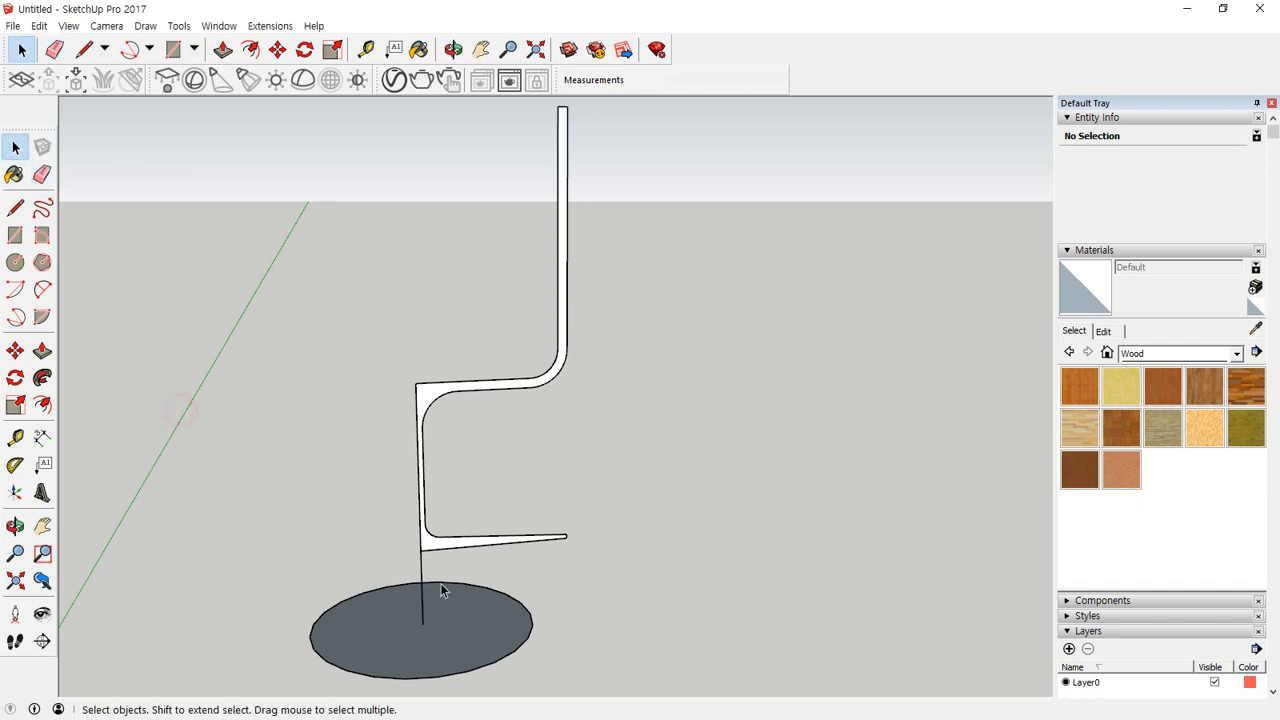
left_click(520, 610)
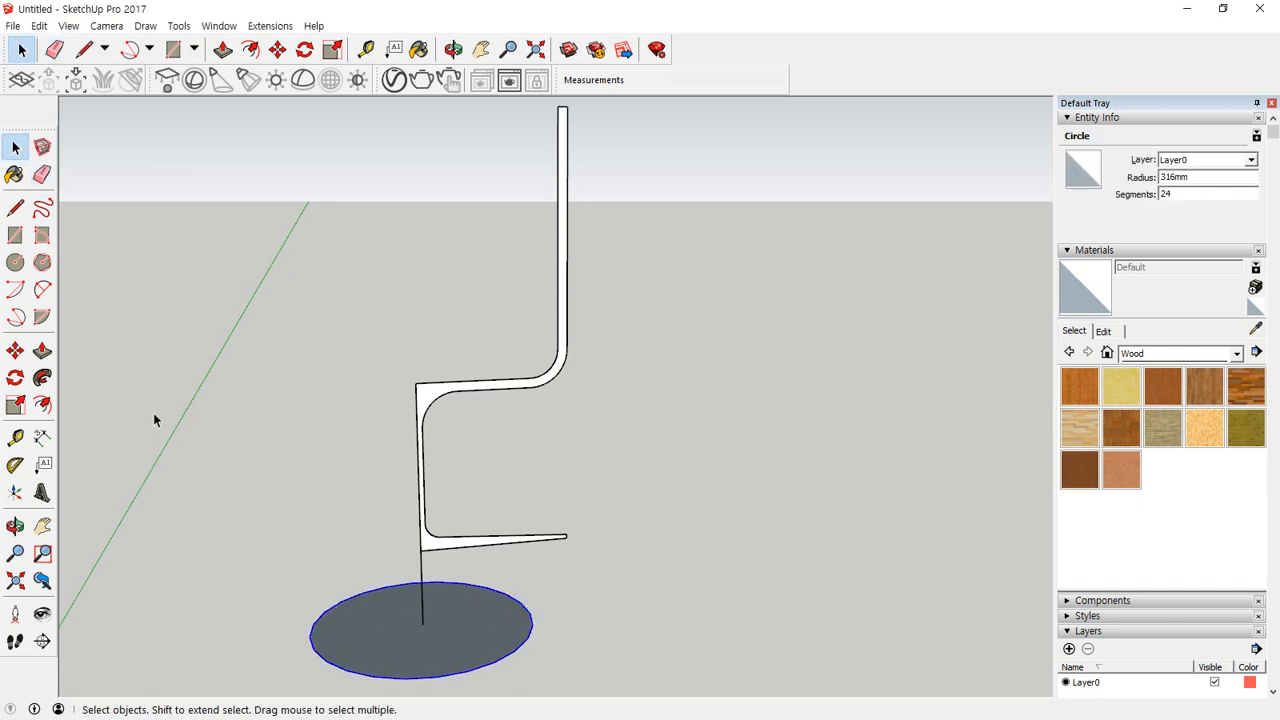
left_click(42, 378)
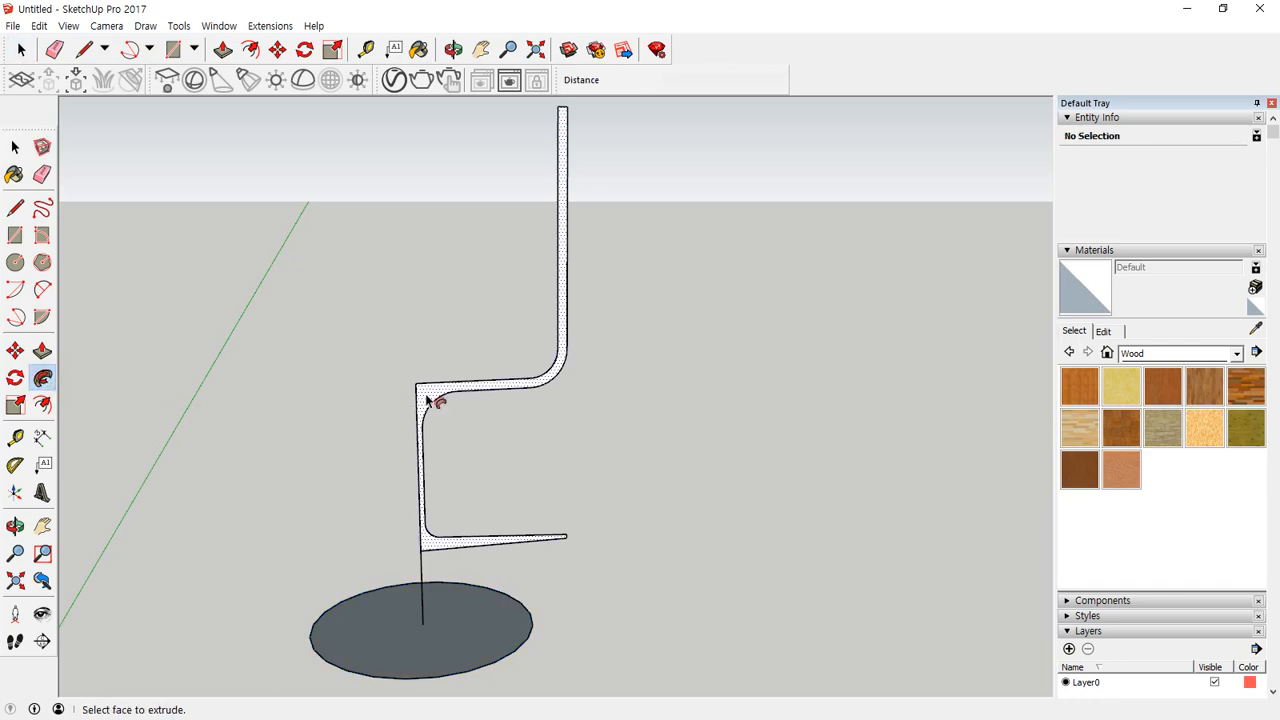
left_click(437, 400)
scroll(408, 300, "down", 3)
mouse_move(426, 294)
middle_mouse_down()
mouse_move(451, 634)
mouse_move(409, 509)
mouse_move(406, 143)
mouse_move(470, 210)
mouse_move(414, 260)
mouse_move(414, 567)
mouse_move(311, 311)
mouse_move(311, 509)
mouse_move(288, 671)
mouse_move(451, 394)
mouse_move(386, 274)
middle_mouse_up()
key("e")
mouse_move(362, 270)
left_mouse_down()
mouse_move(504, 157)
mouse_move(308, 180)
mouse_move(366, 237)
mouse_move(335, 303)
left_mouse_up()
mouse_move(363, 354)
middle_mouse_down()
mouse_move(560, 166)
mouse_move(500, 549)
mouse_move(449, 511)
mouse_move(459, 503)
middle_mouse_up()
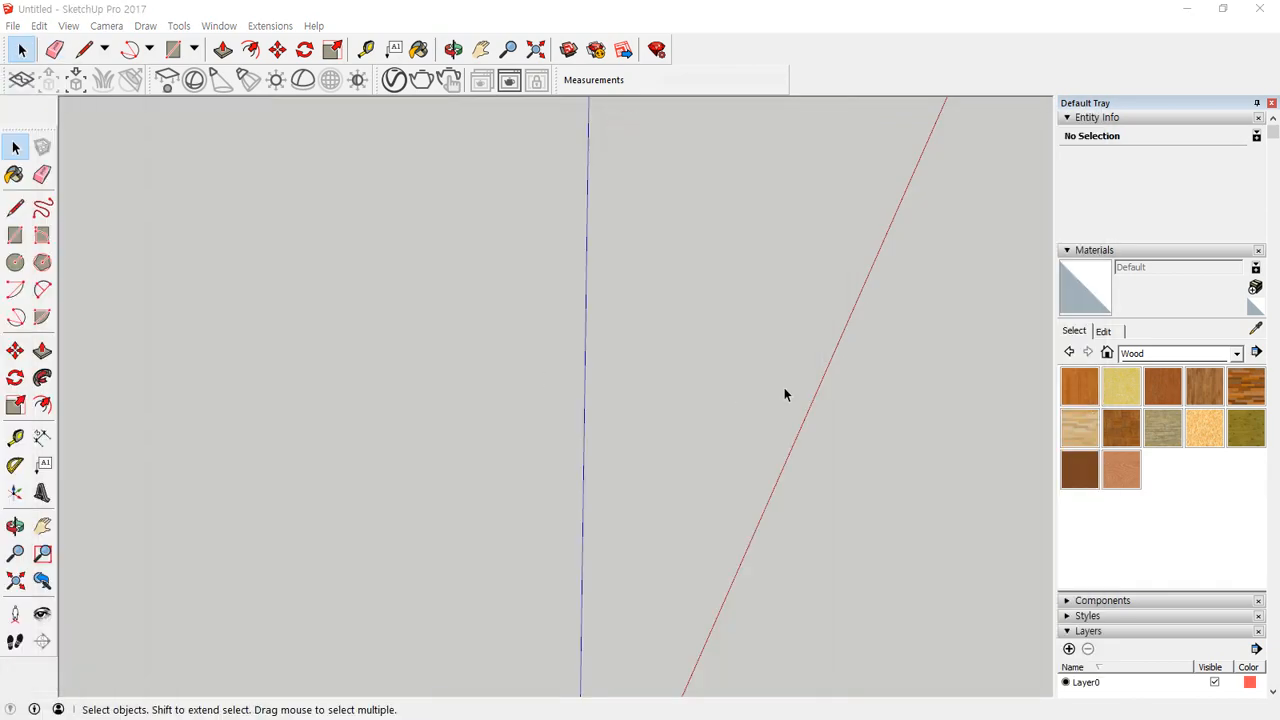
Step: Draw a 1000 x 400 mm rectangle on the ground plane near the origin
scroll(700, 400, "down", 2)
middle_click_drag(689, 401, 447, 372)
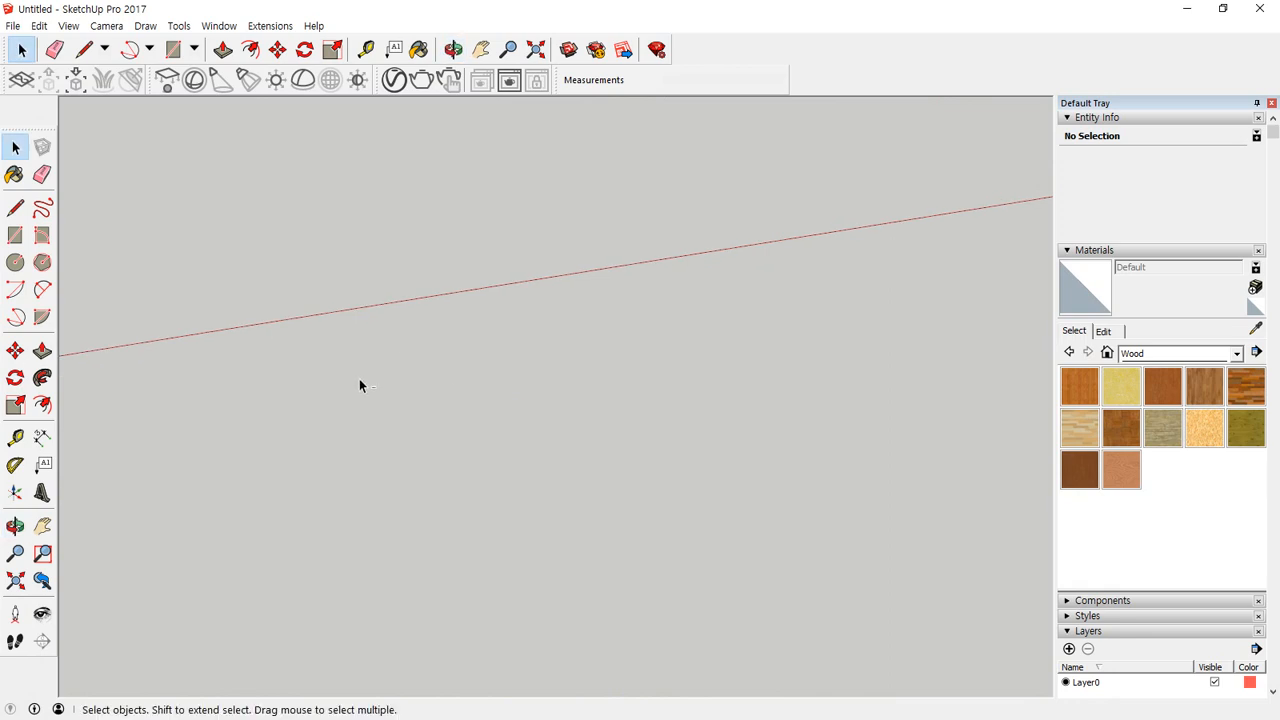
middle_click_drag(363, 386, 600, 377)
key("r")
left_click(585, 345)
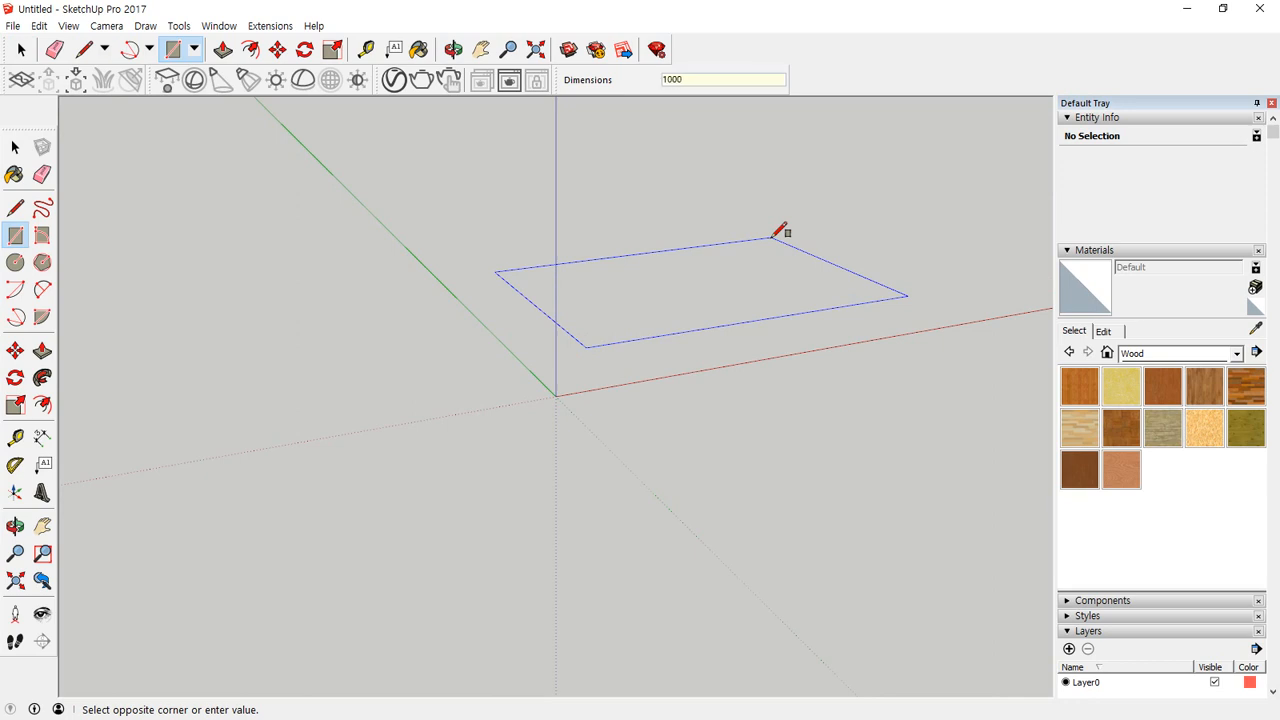
key("Return")
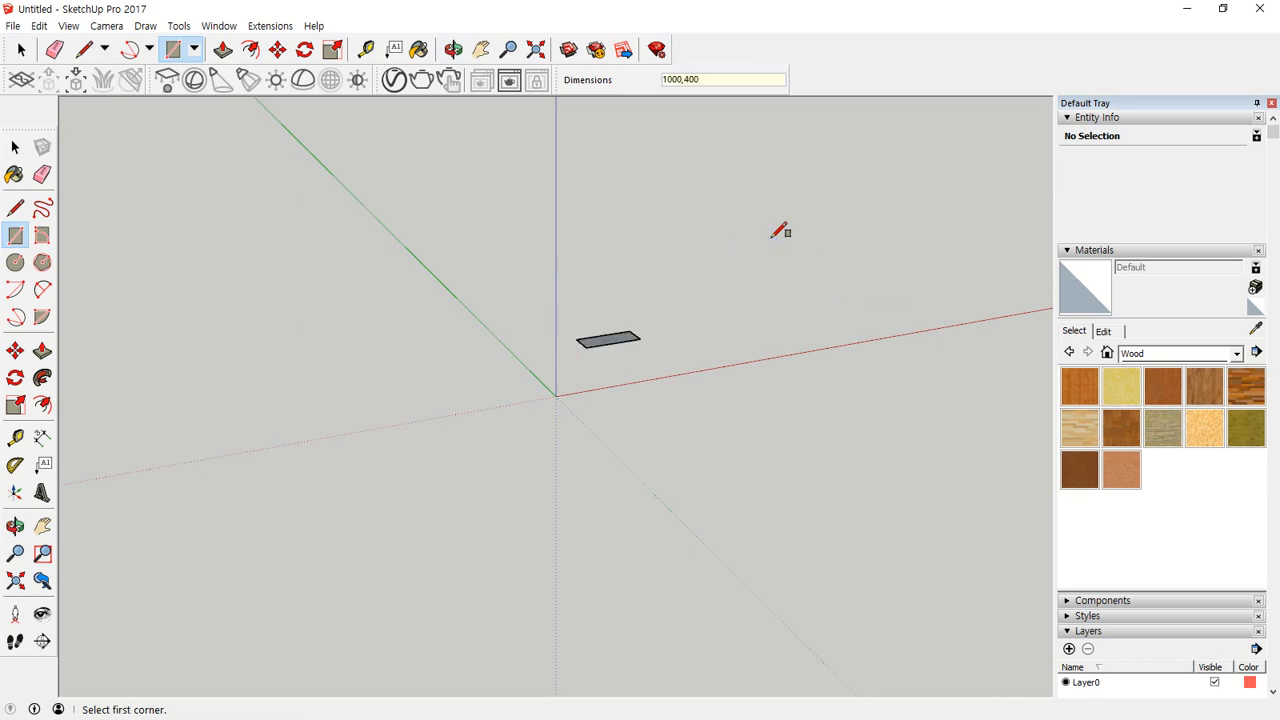
Step: Push/Pull the rectangle up 400 mm into a box
key("shift+z")
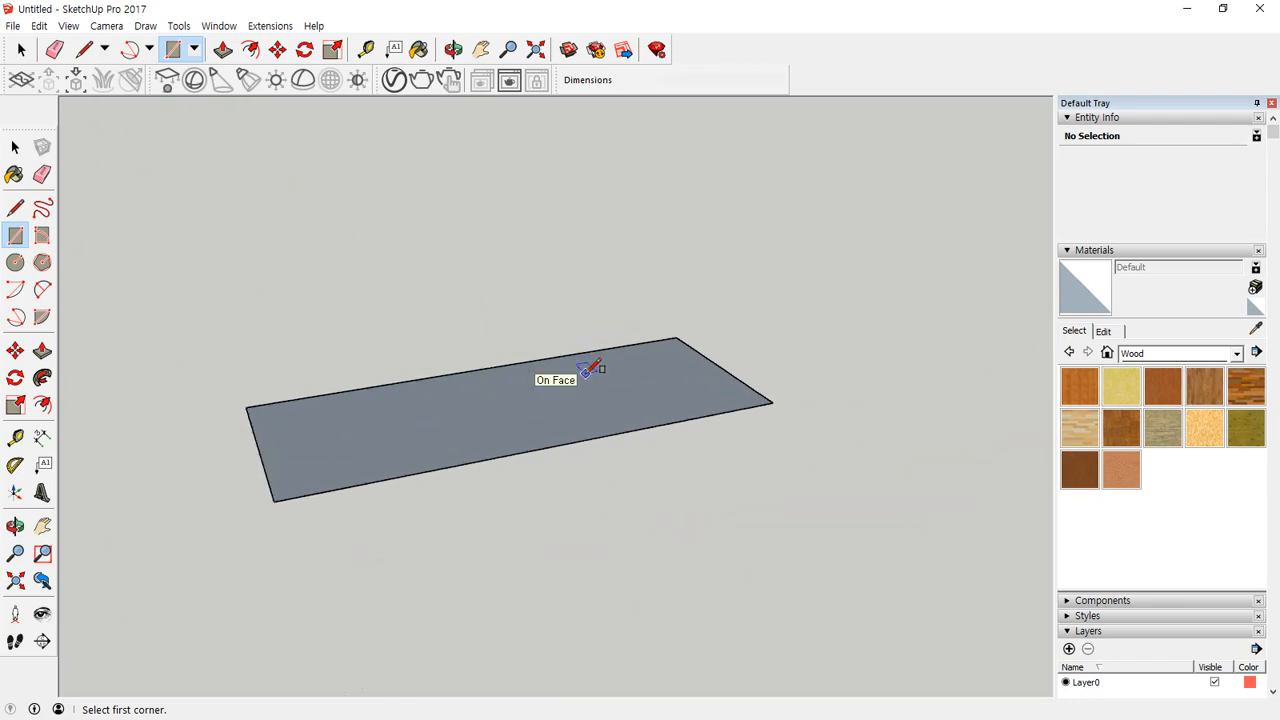
key("p")
left_click_drag(543, 400, 549, 281)
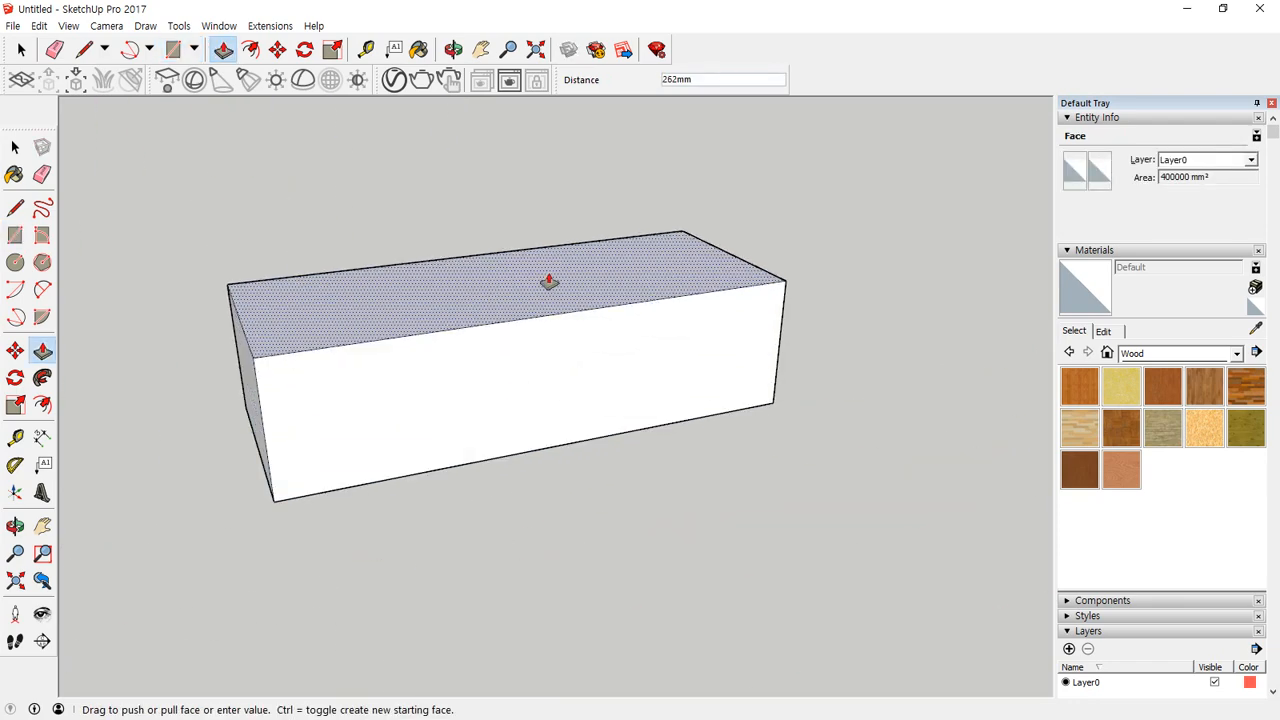
type("400")
key("Return")
Step: Erase the box's two short top edges and two long bottom edges, leaving only a continuous loop of eight edges
middle_click_drag(466, 266, 718, 235)
key("e")
left_click(704, 167)
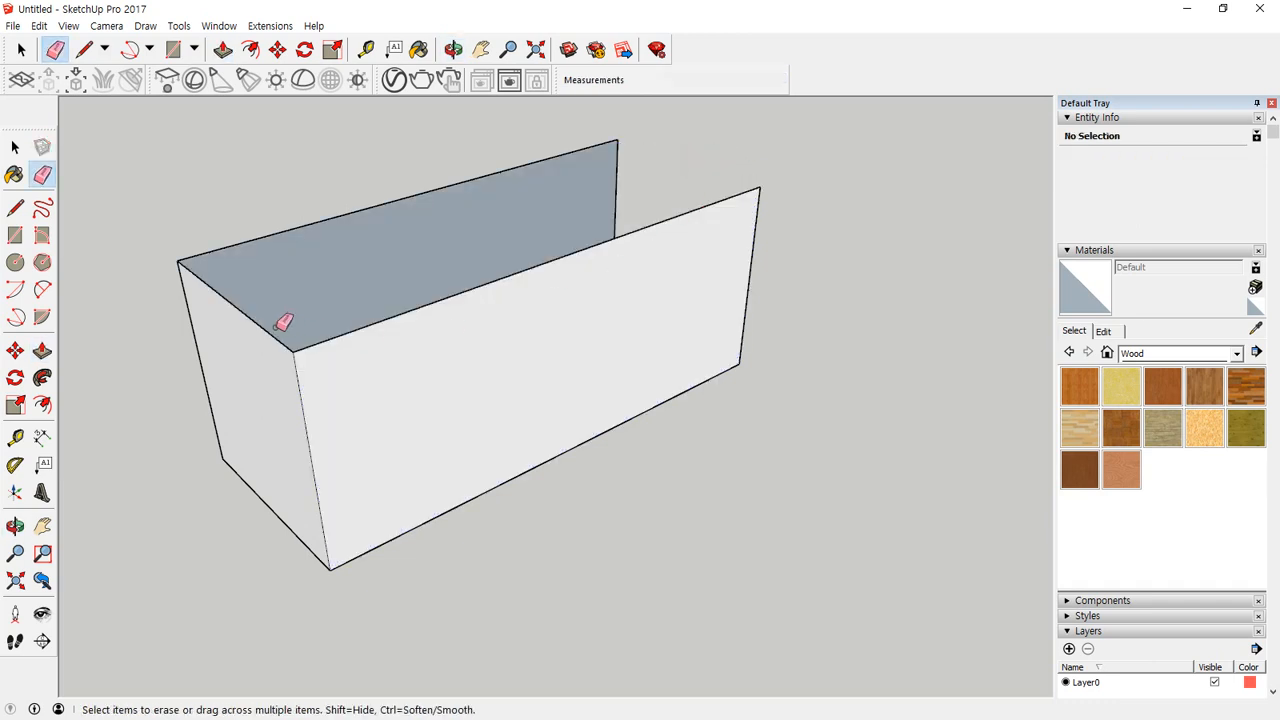
left_click(258, 322)
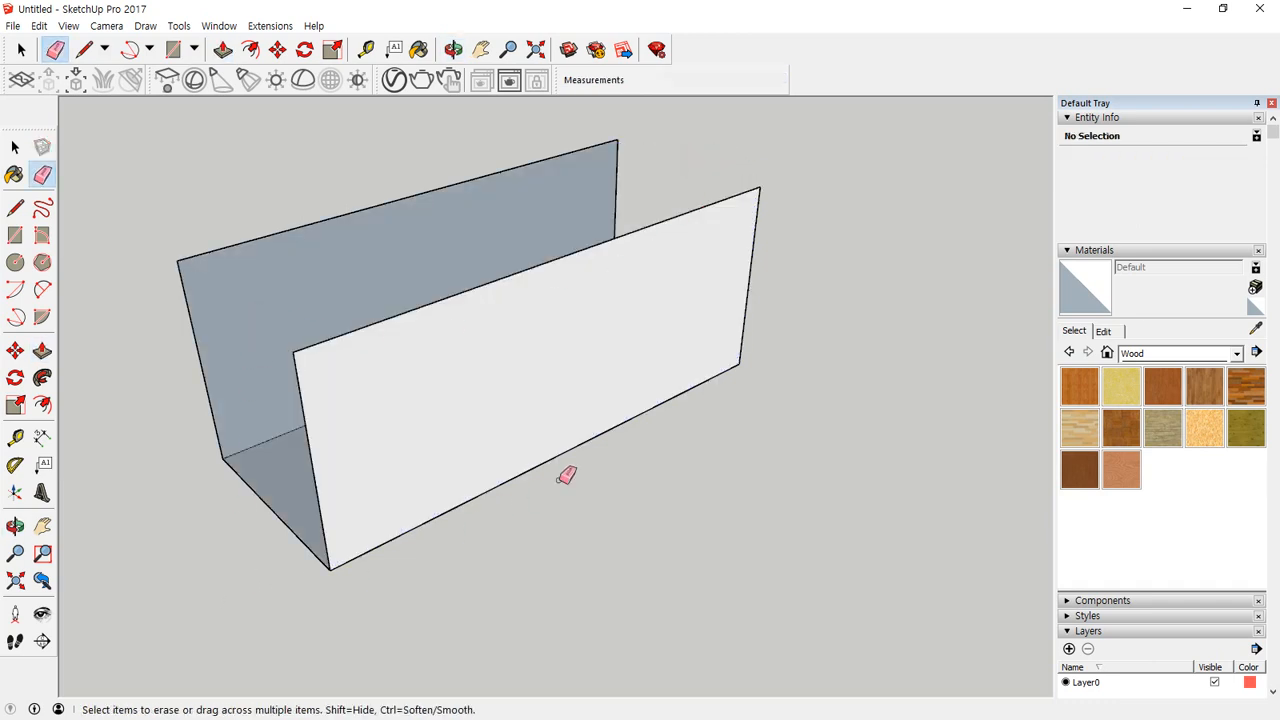
left_click(543, 462)
left_click(427, 372)
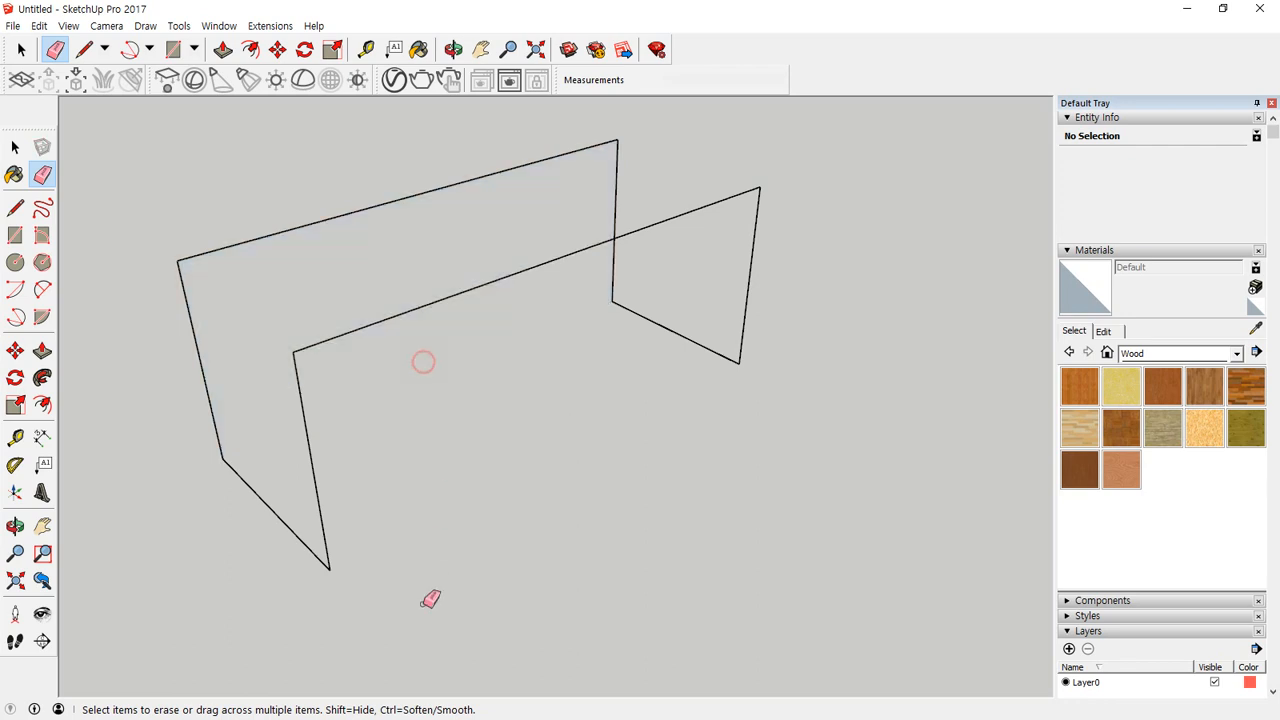
key("o")
mouse_move(429, 600)
left_mouse_down()
mouse_move(429, 534)
mouse_move(580, 506)
mouse_move(615, 510)
mouse_move(609, 528)
left_mouse_up()
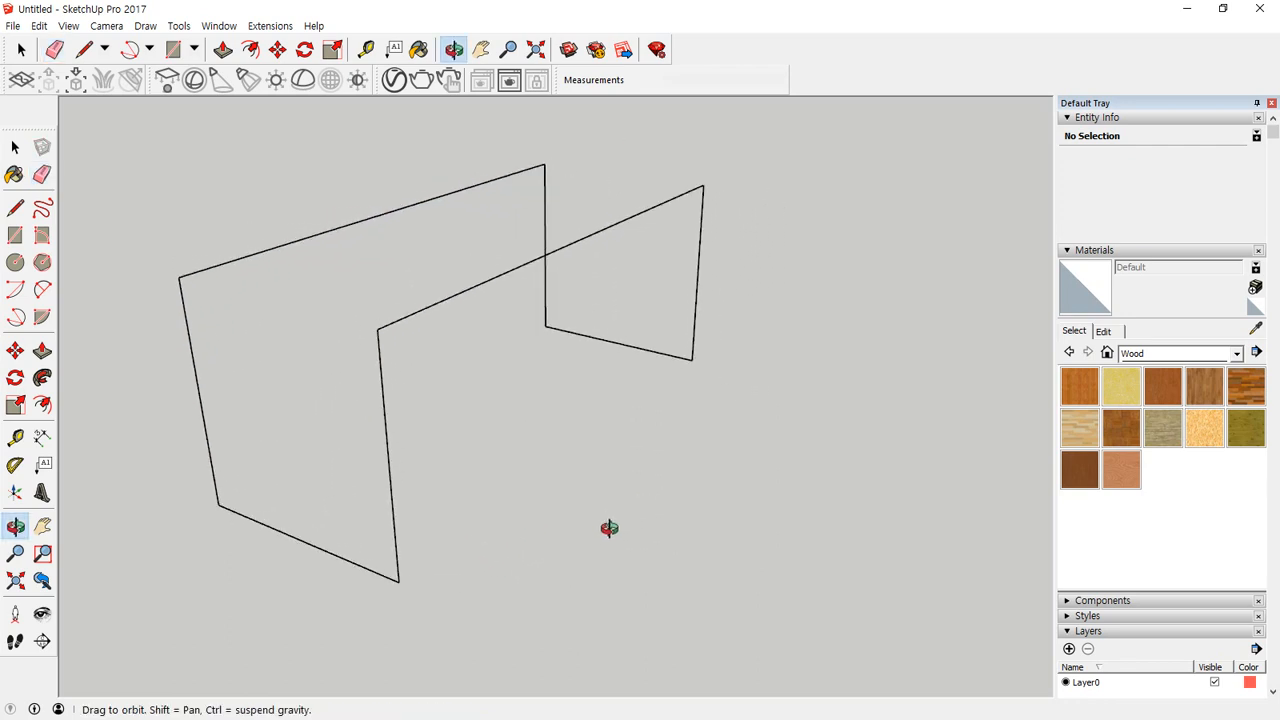
key("e")
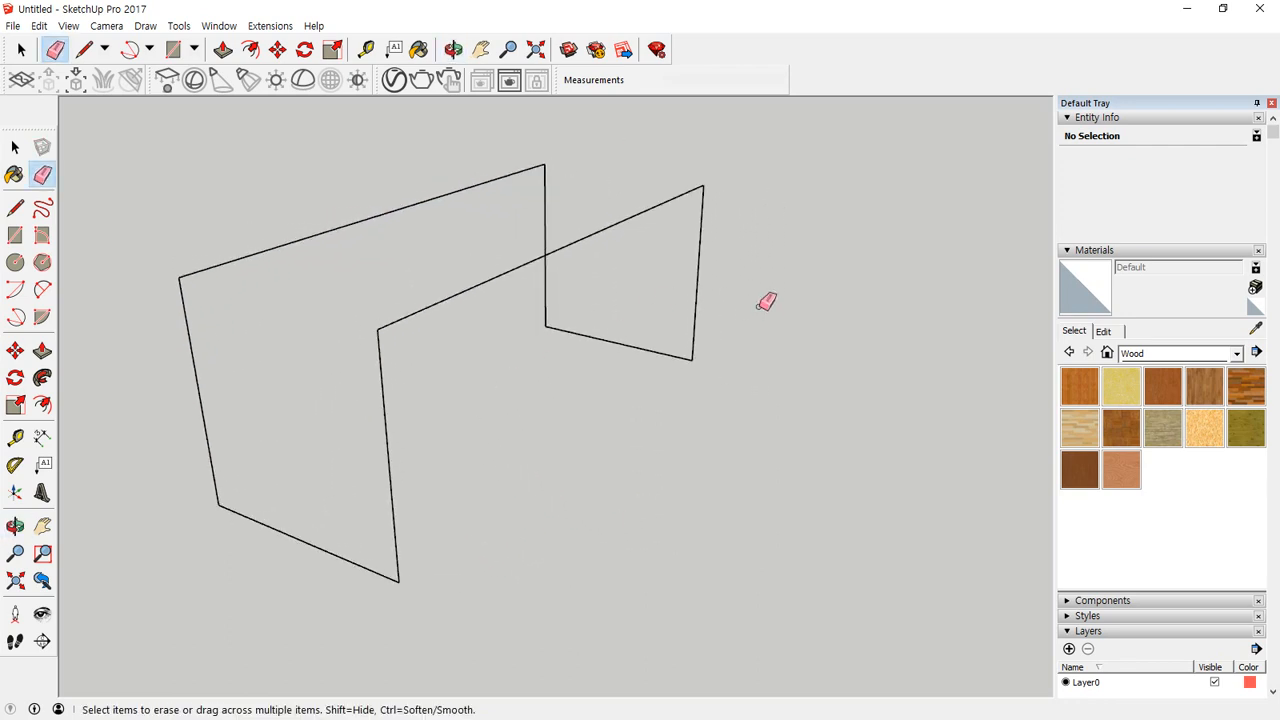
left_click_drag(699, 238, 643, 212)
left_click_drag(440, 306, 406, 364)
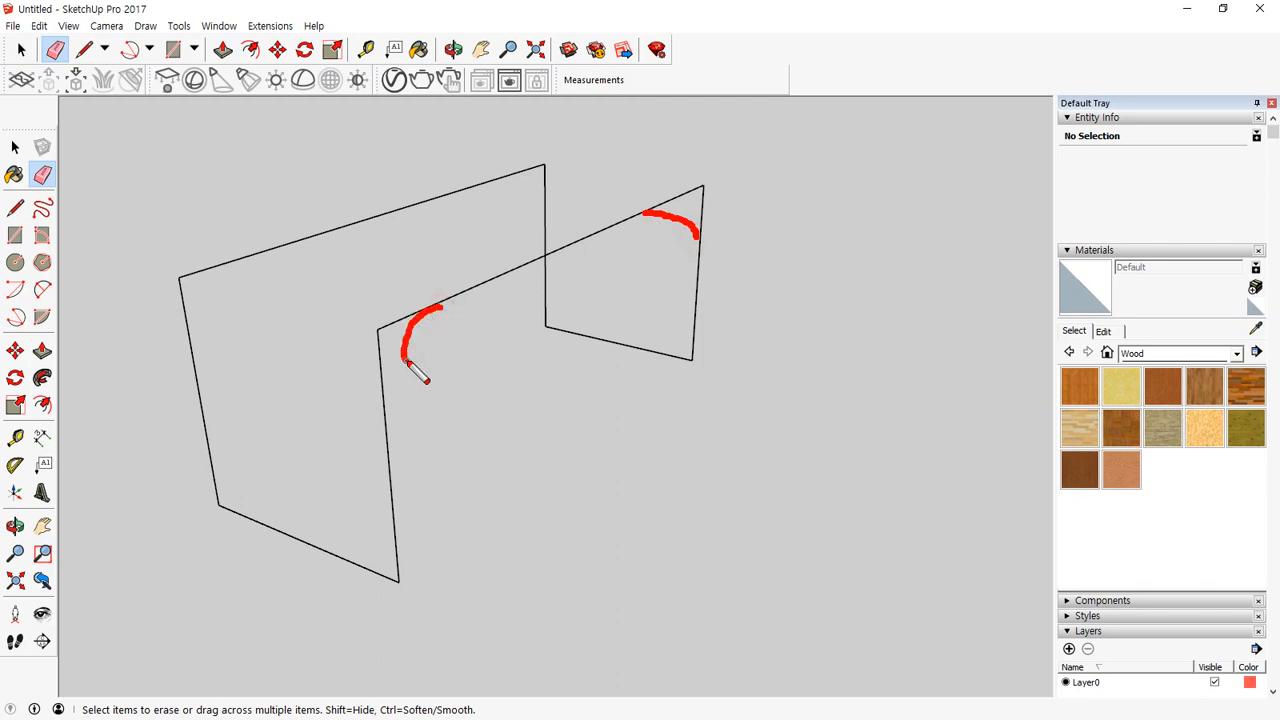
key("Escape")
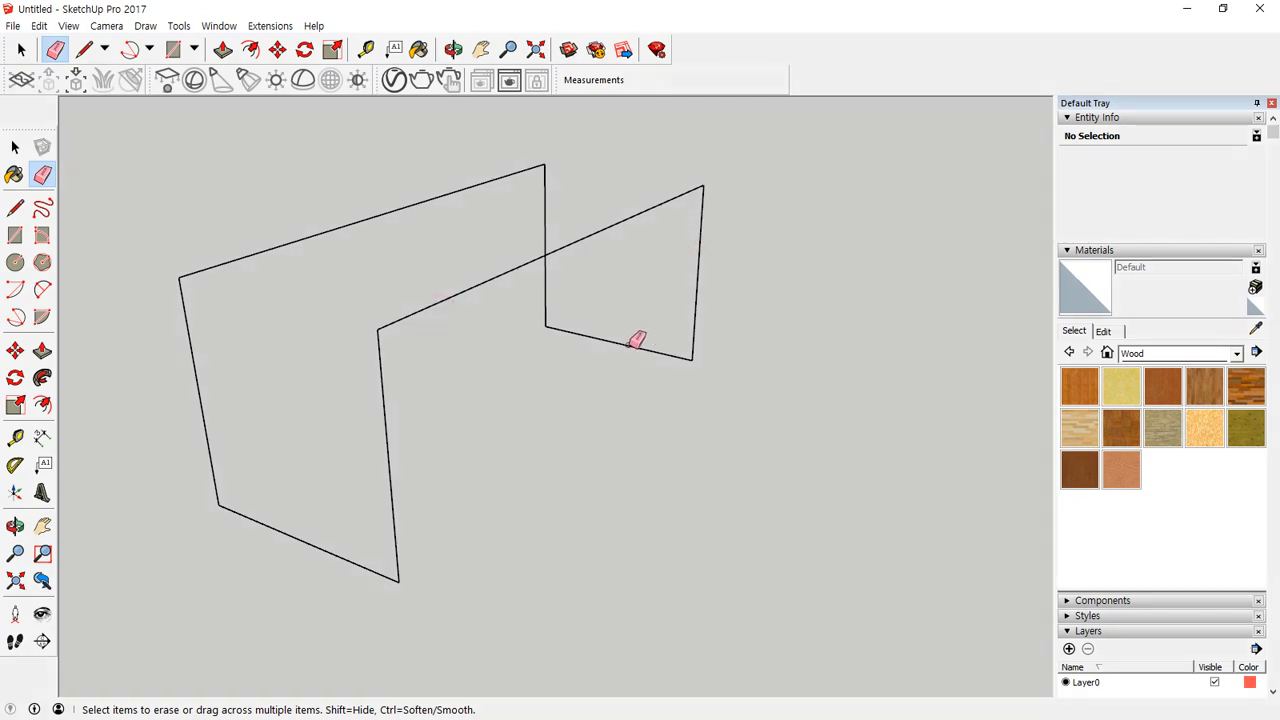
left_click(15, 437)
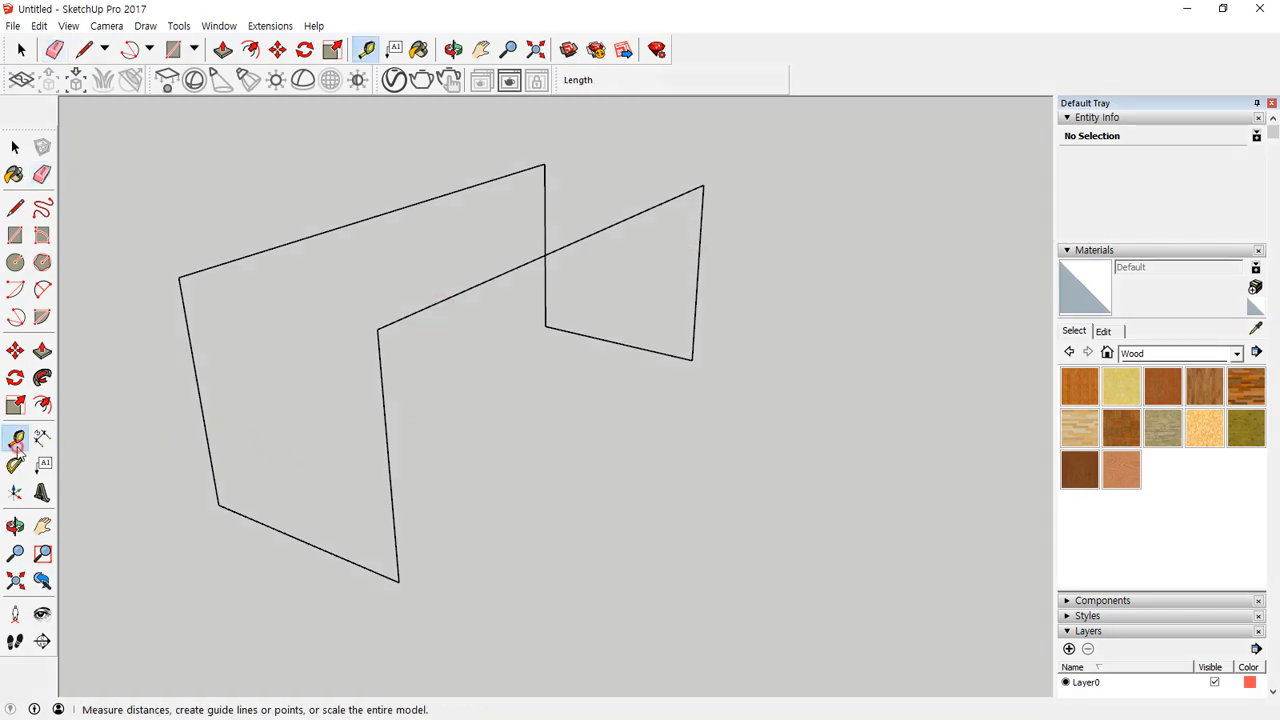
left_click(488, 279)
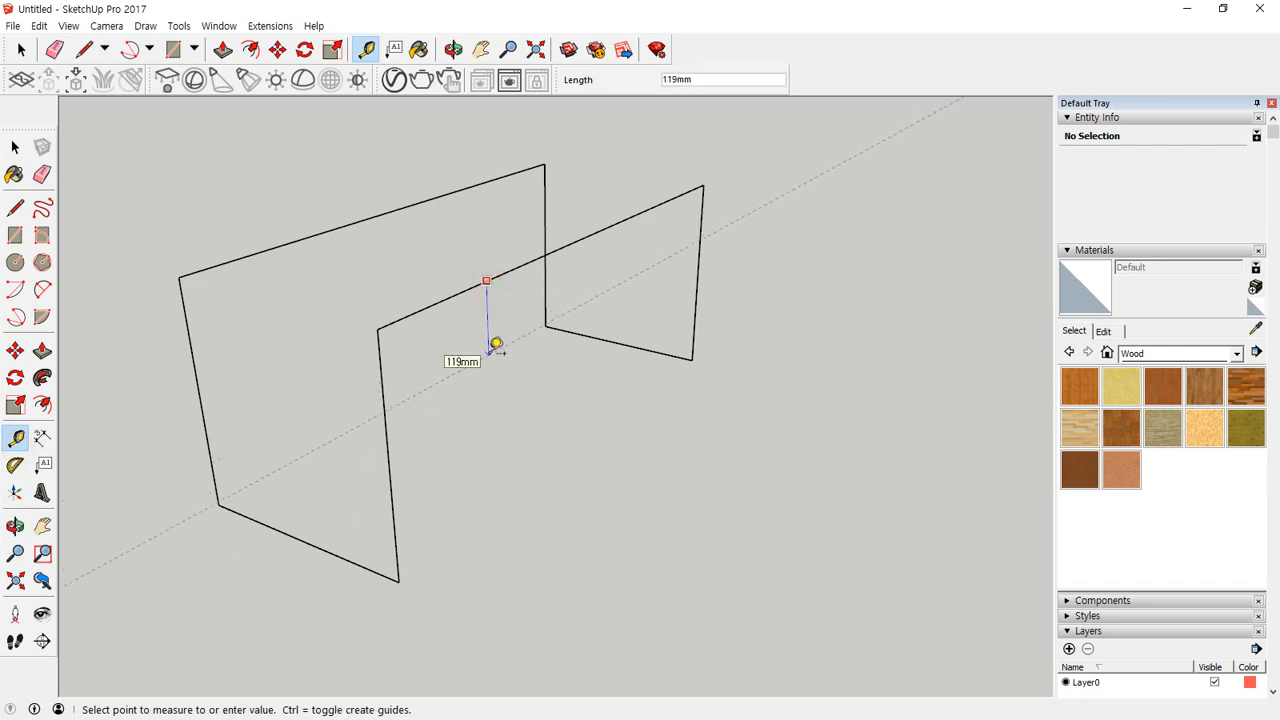
key("Escape")
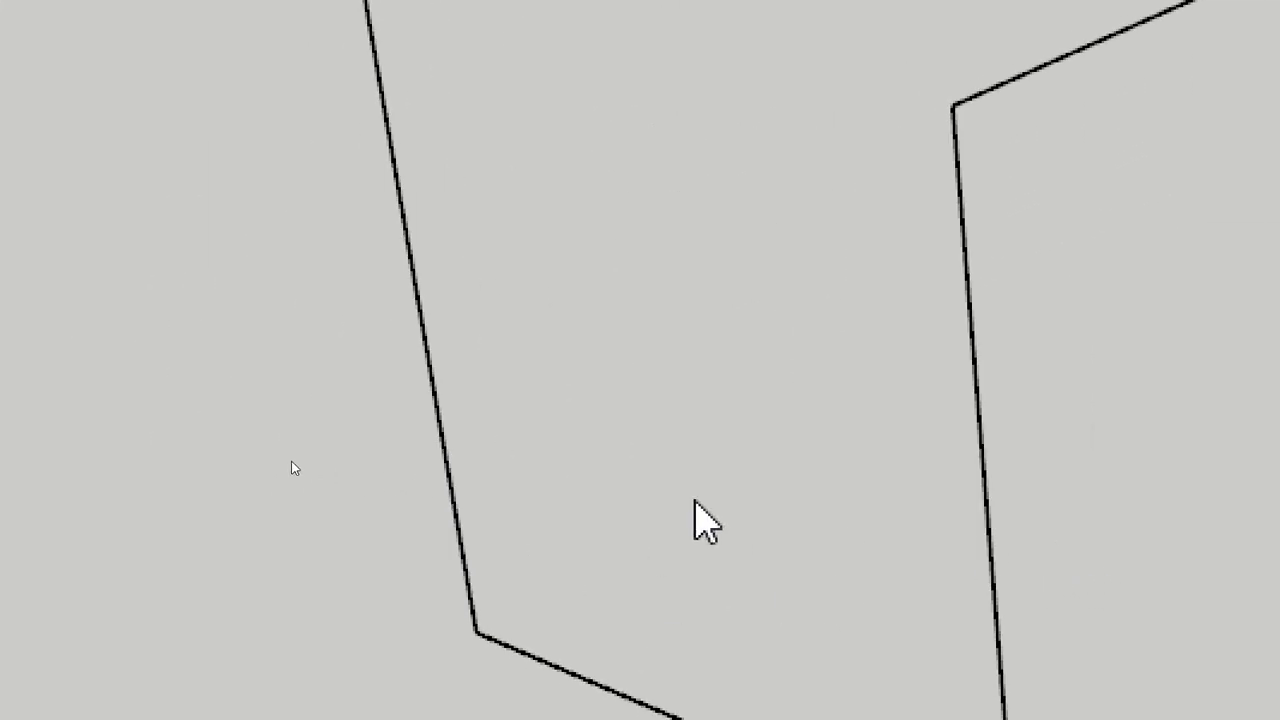
Step: Measure the length of the bottom edge on the near short end, from endpoint to endpoint, with the Tape Measure
key("t")
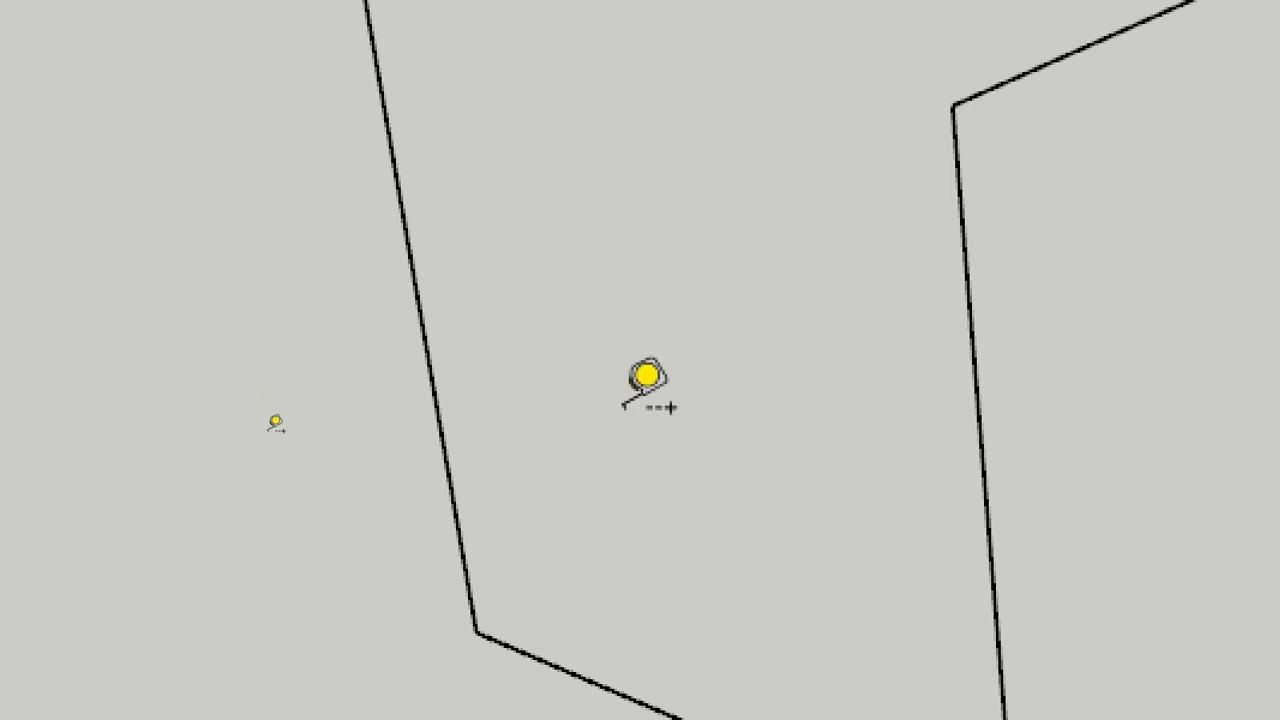
scroll(614, 436, "down", 2)
left_click(500, 600)
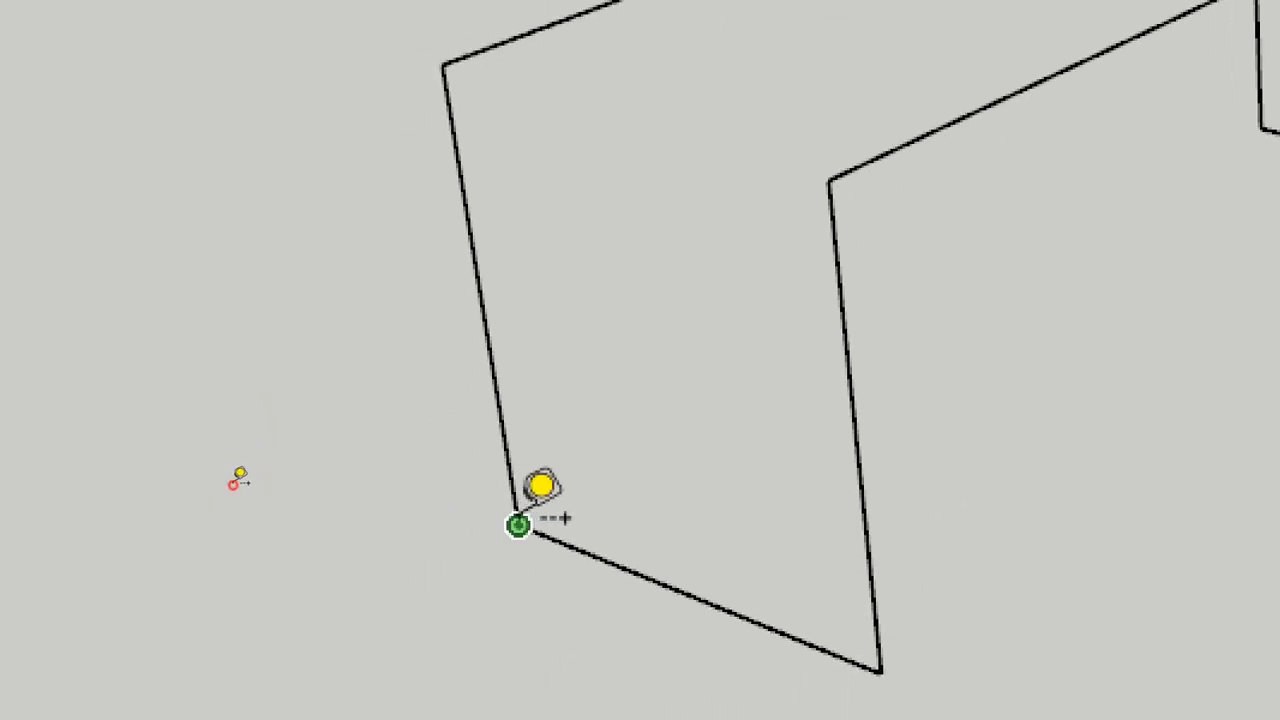
mouse_move(879, 668)
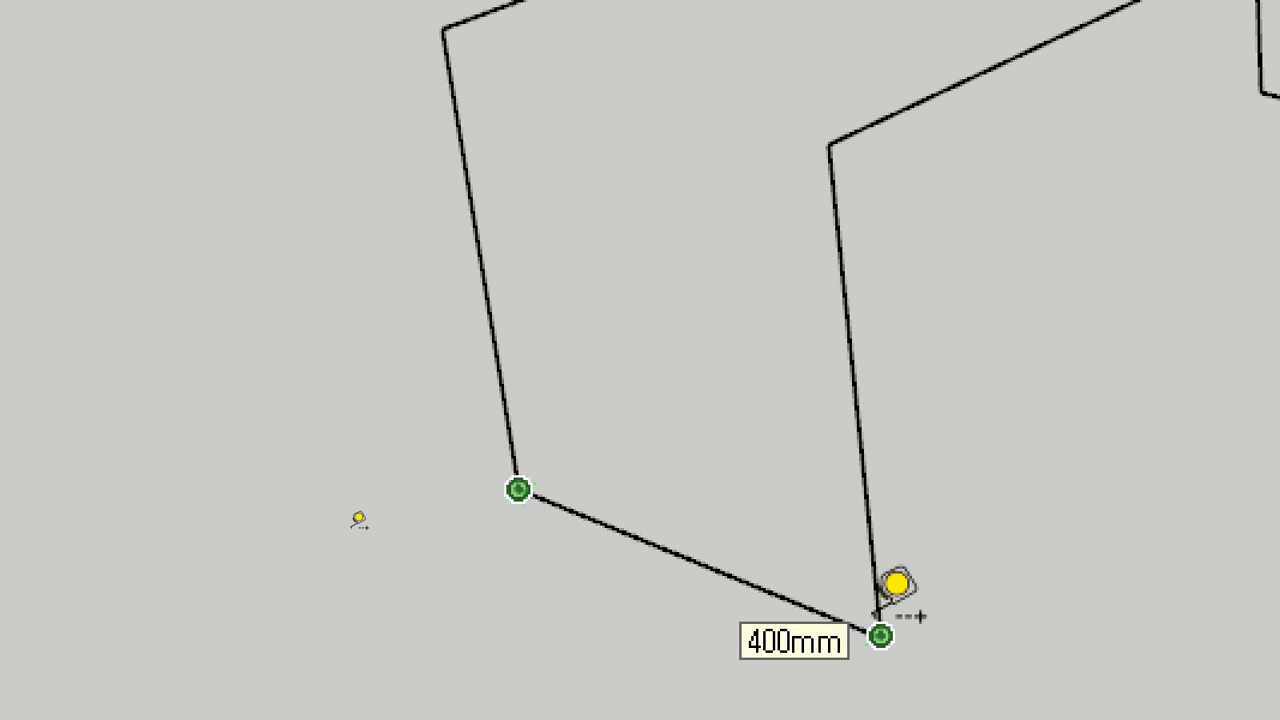
left_click(878, 628)
left_click(475, 222)
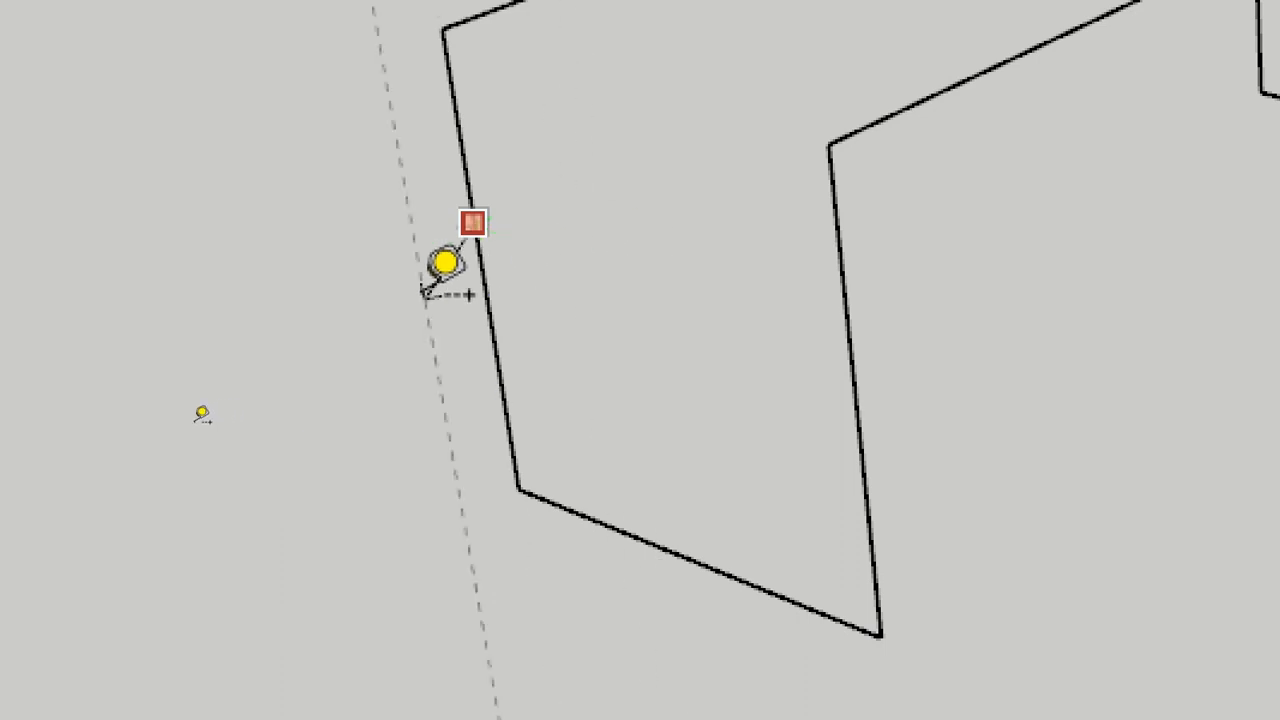
key("Escape")
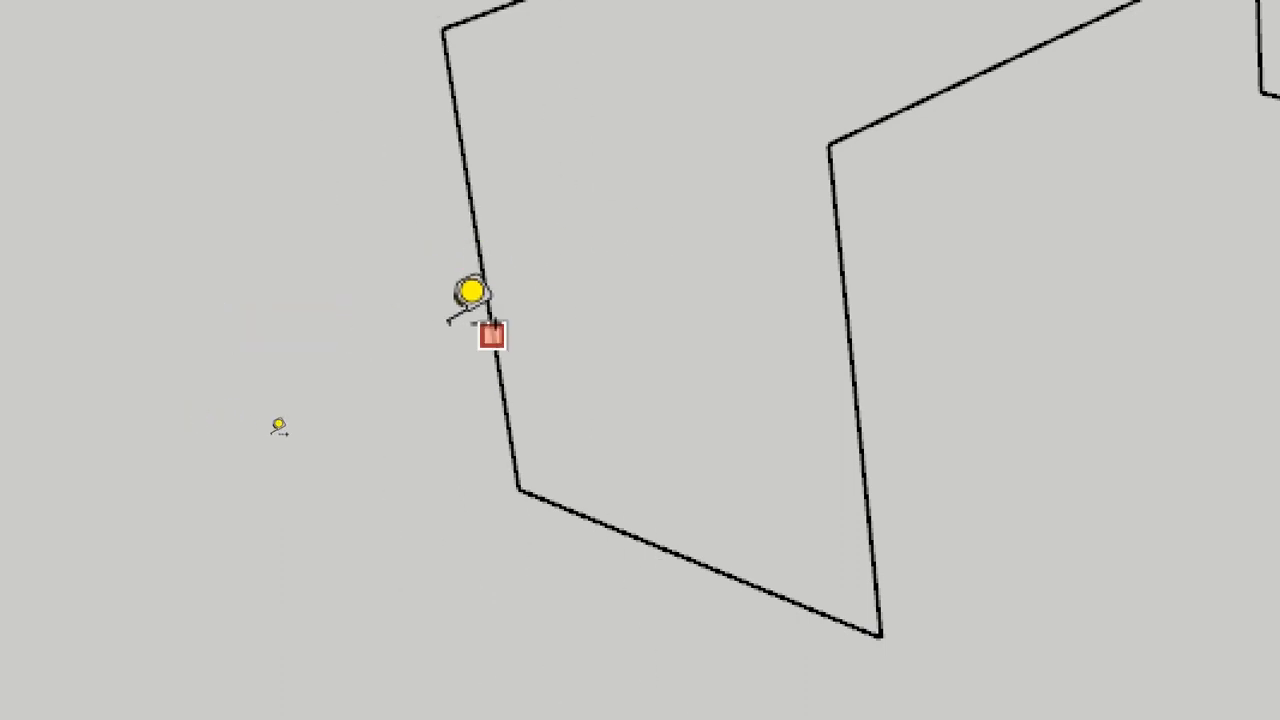
scroll(470, 291, "down", 5)
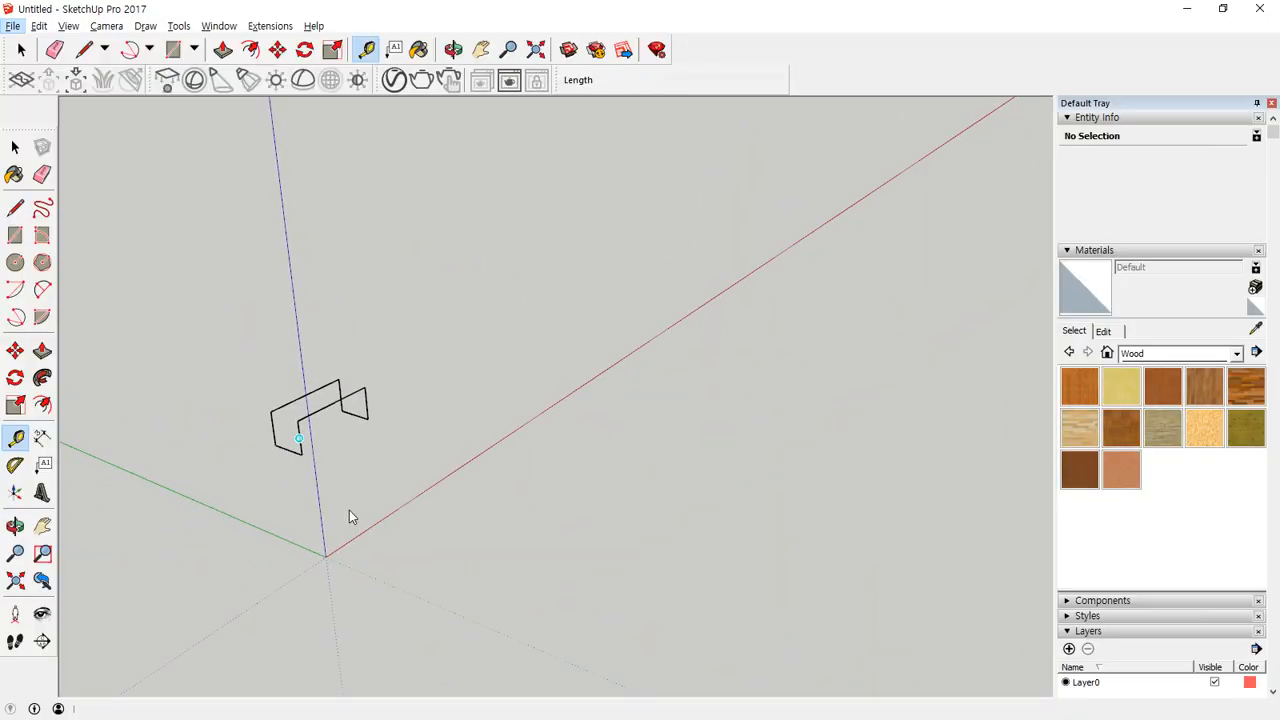
left_click(289, 265)
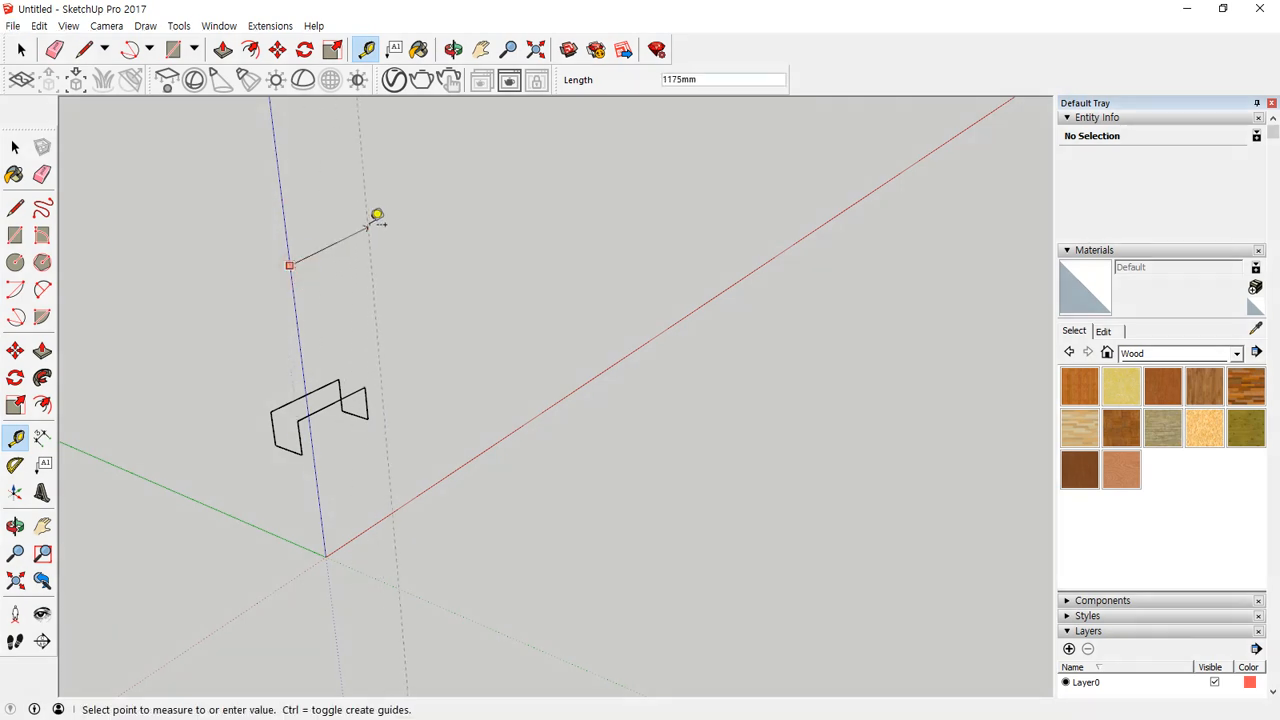
key("Escape")
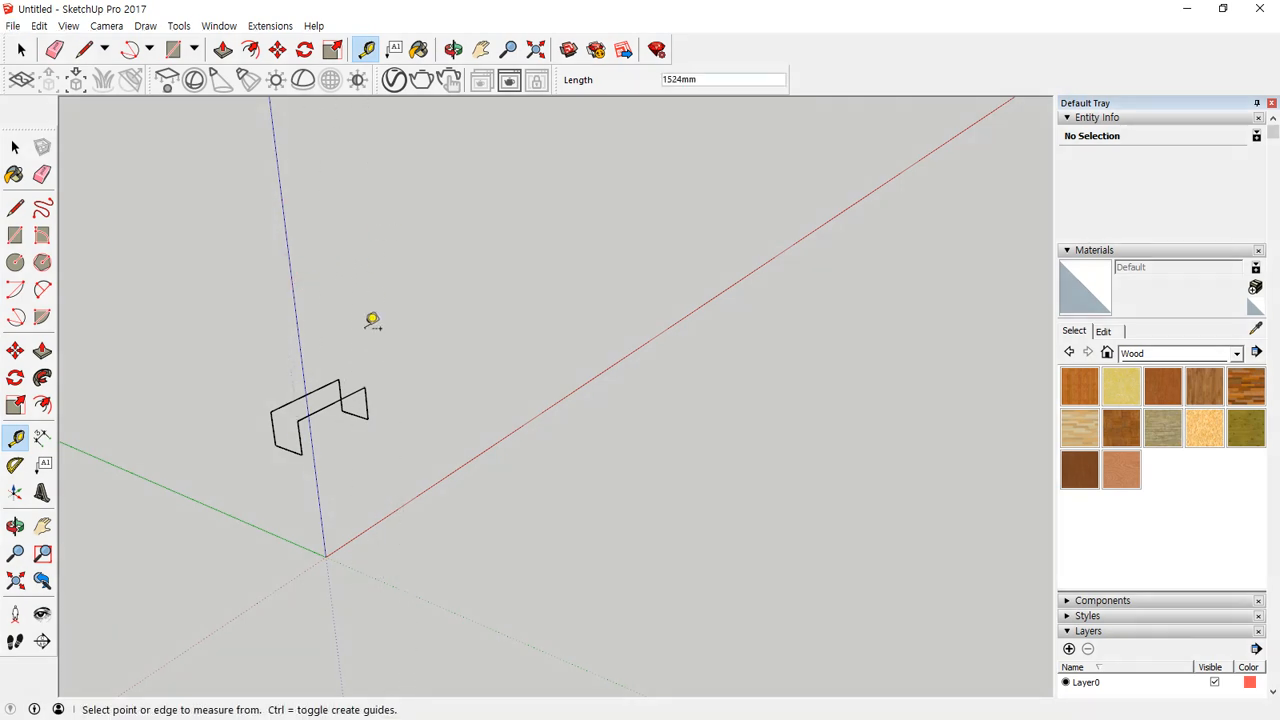
scroll(317, 389, "up", 8)
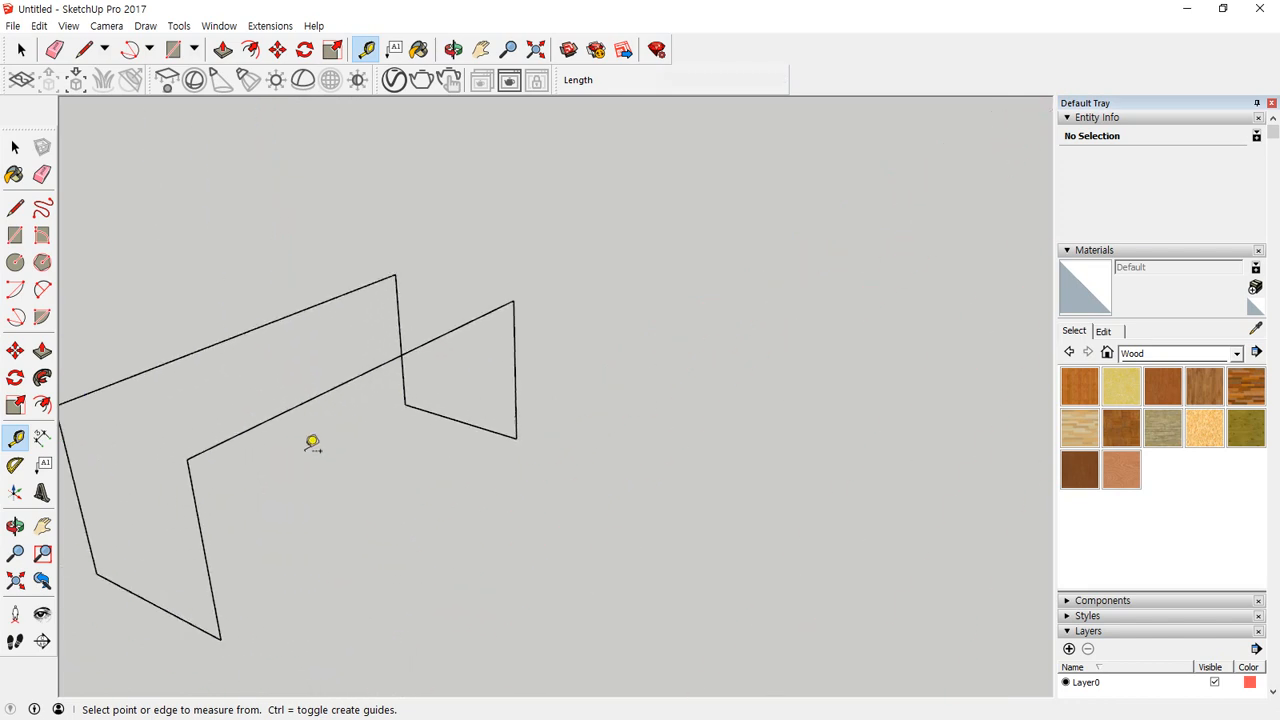
mouse_move(312, 443)
middle_mouse_down()
mouse_move(349, 429)
mouse_move(357, 371)
middle_mouse_up()
mouse_move(355, 397)
left_mouse_down()
mouse_move(324, 439)
mouse_move(367, 392)
left_mouse_up()
key("Escape")
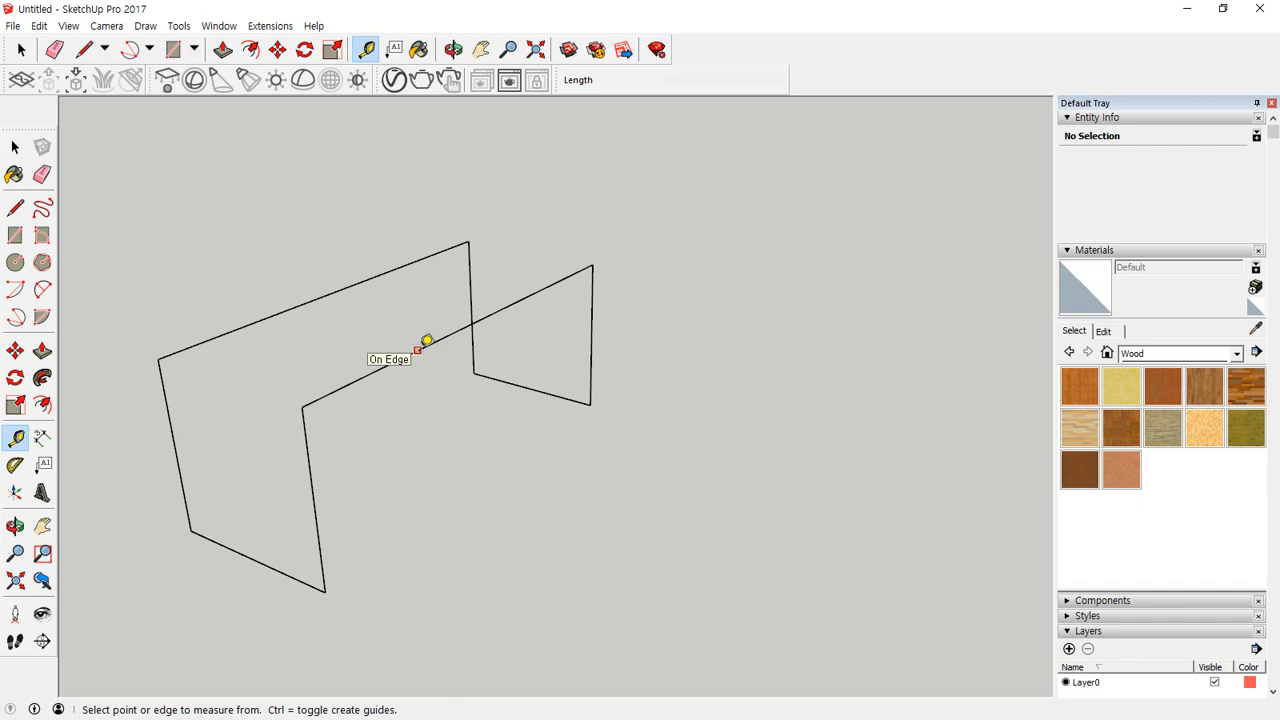
left_click(417, 350)
left_click(428, 352)
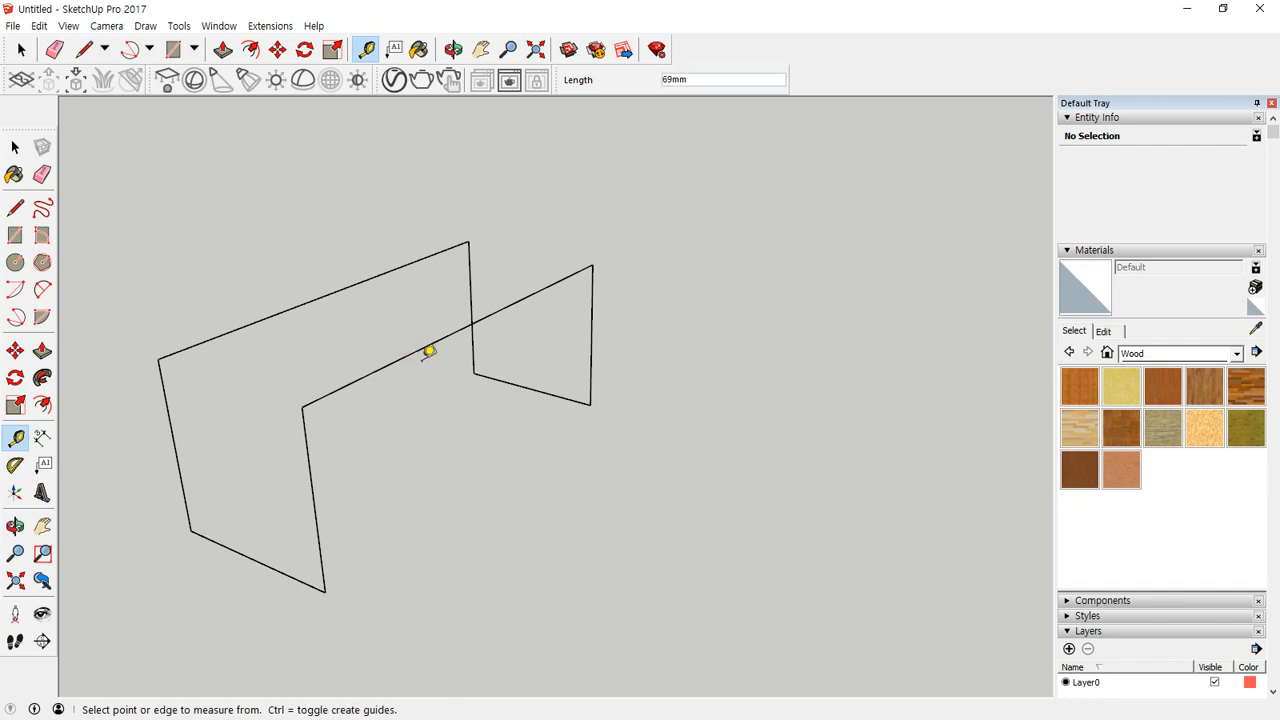
left_click(428, 345)
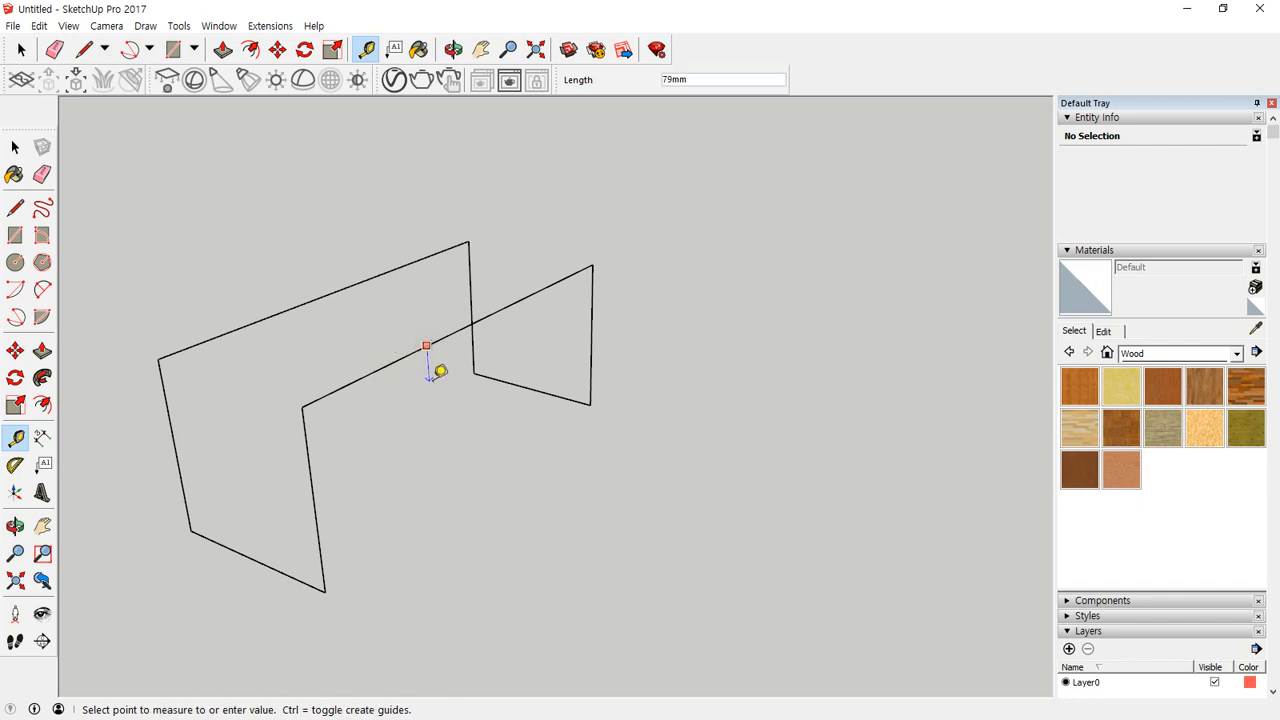
left_click(446, 343)
left_click(447, 338)
left_click(331, 446)
left_click(310, 461)
left_click(371, 422)
scroll(329, 434, "up", 3)
left_click(287, 449)
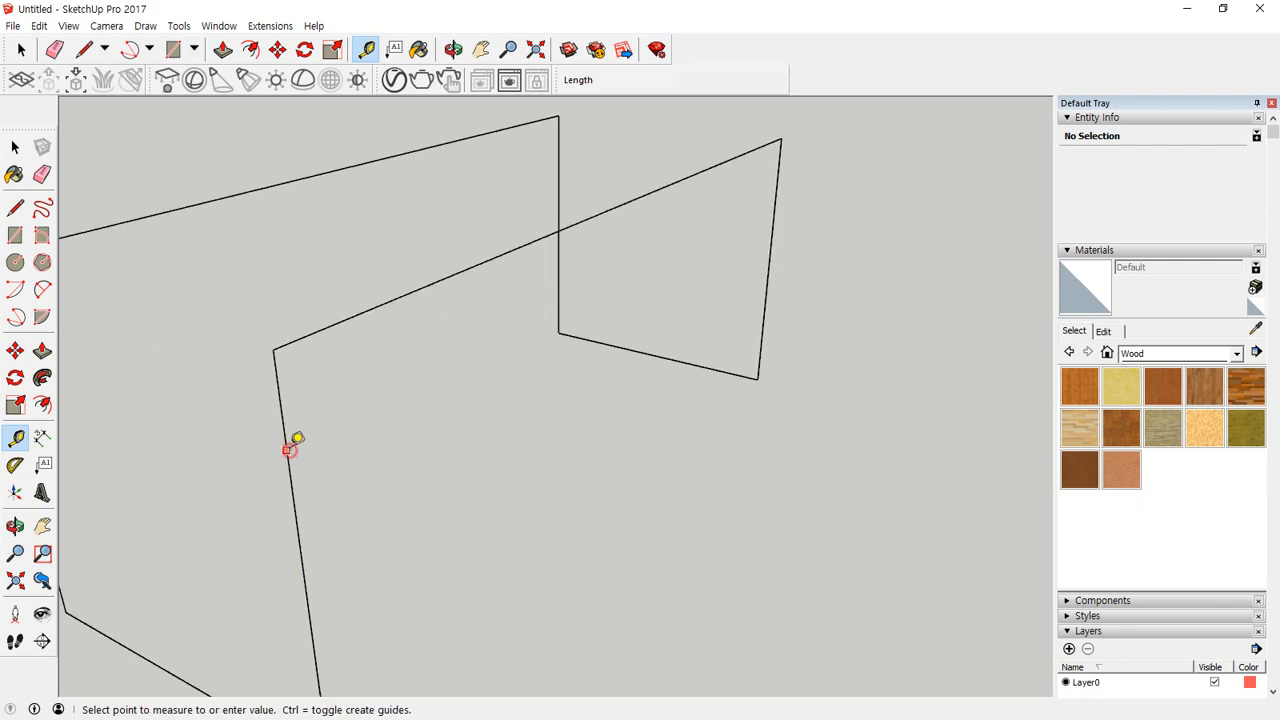
left_click(292, 455)
Step: Place a vertical guide 100 mm inward from the near vertical edge of the front long side
key("space")
left_click(294, 483)
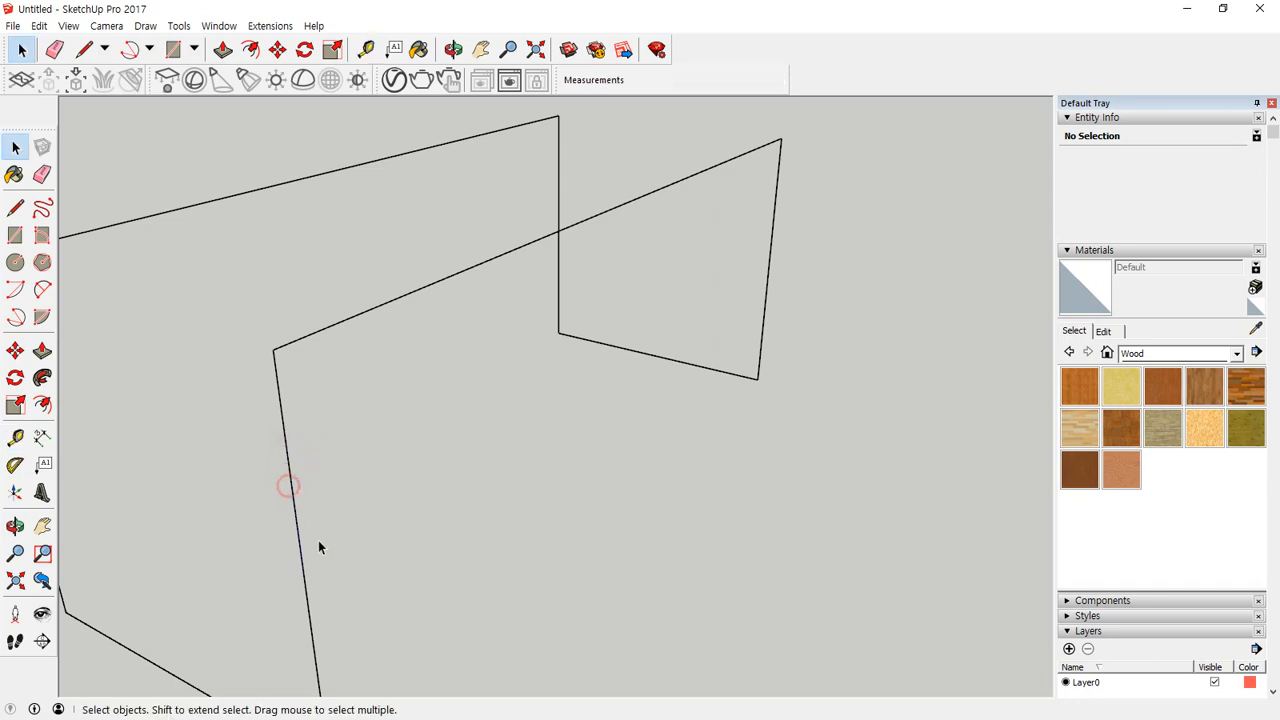
left_click(18, 440)
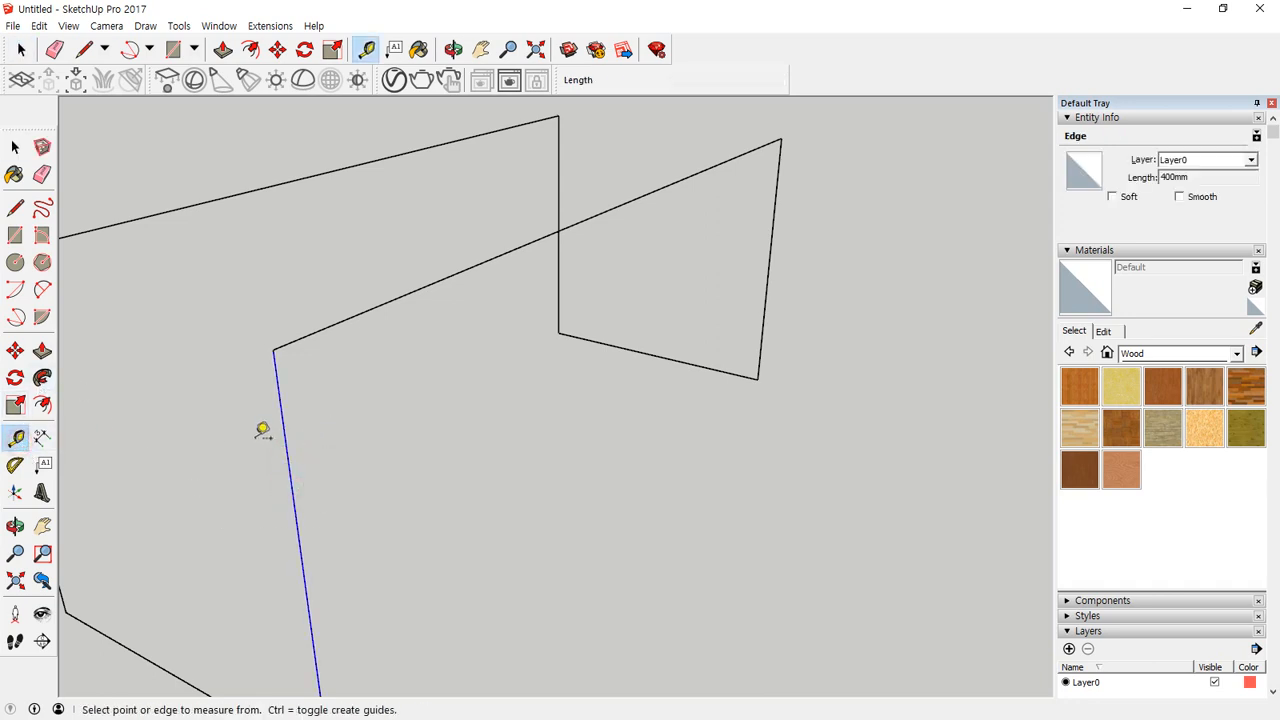
left_click(288, 455)
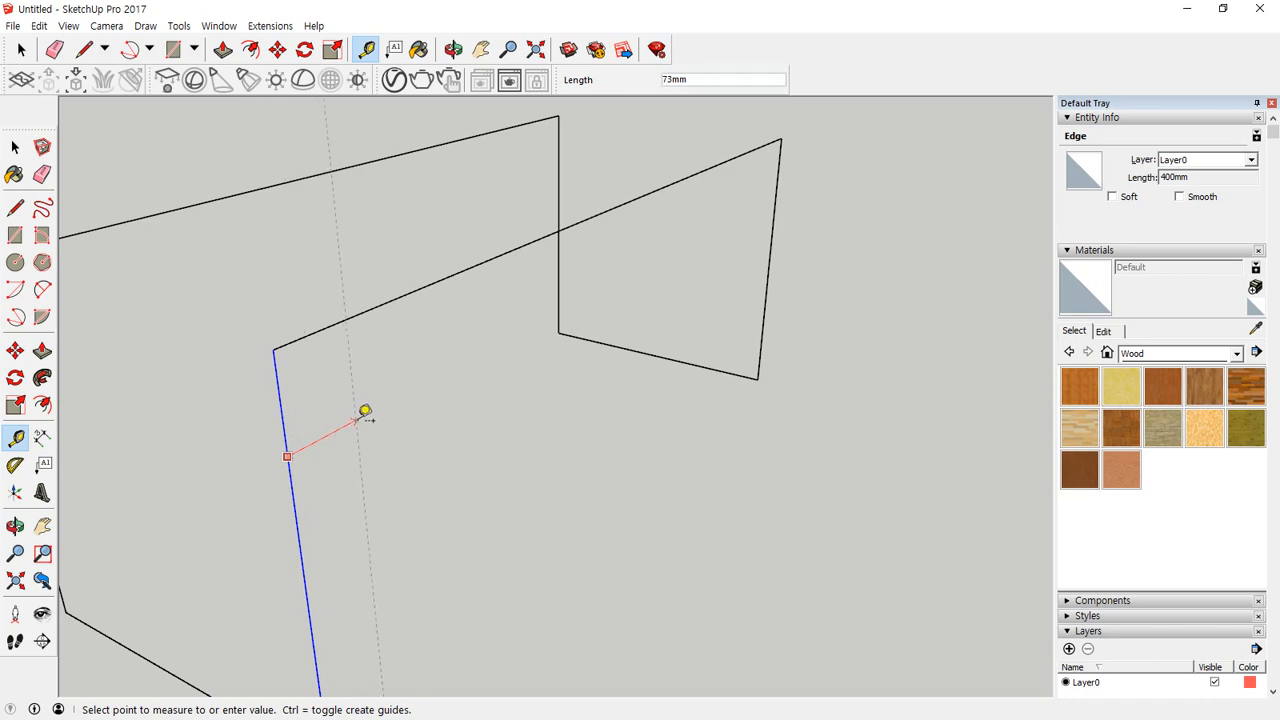
type("100")
key("Return")
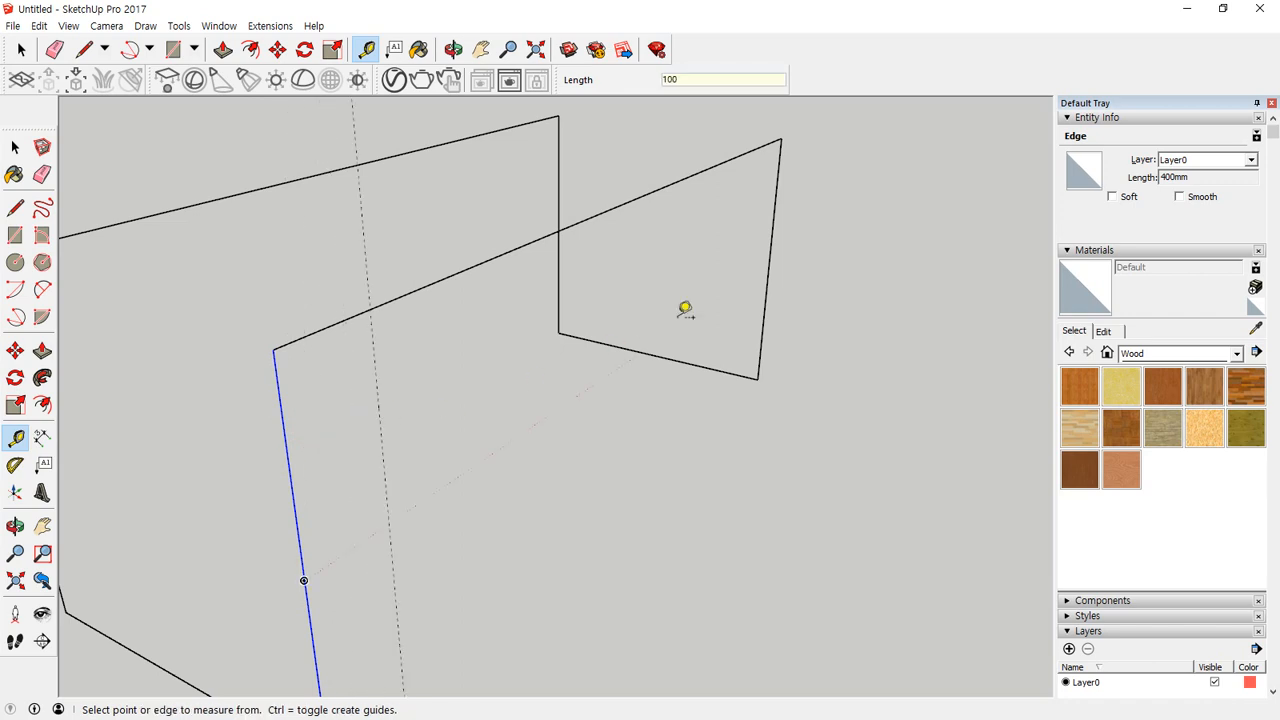
Step: Place guides on the front long side, 100 mm inward from its far vertical edge and 100 mm below its top edge
left_click(770, 253)
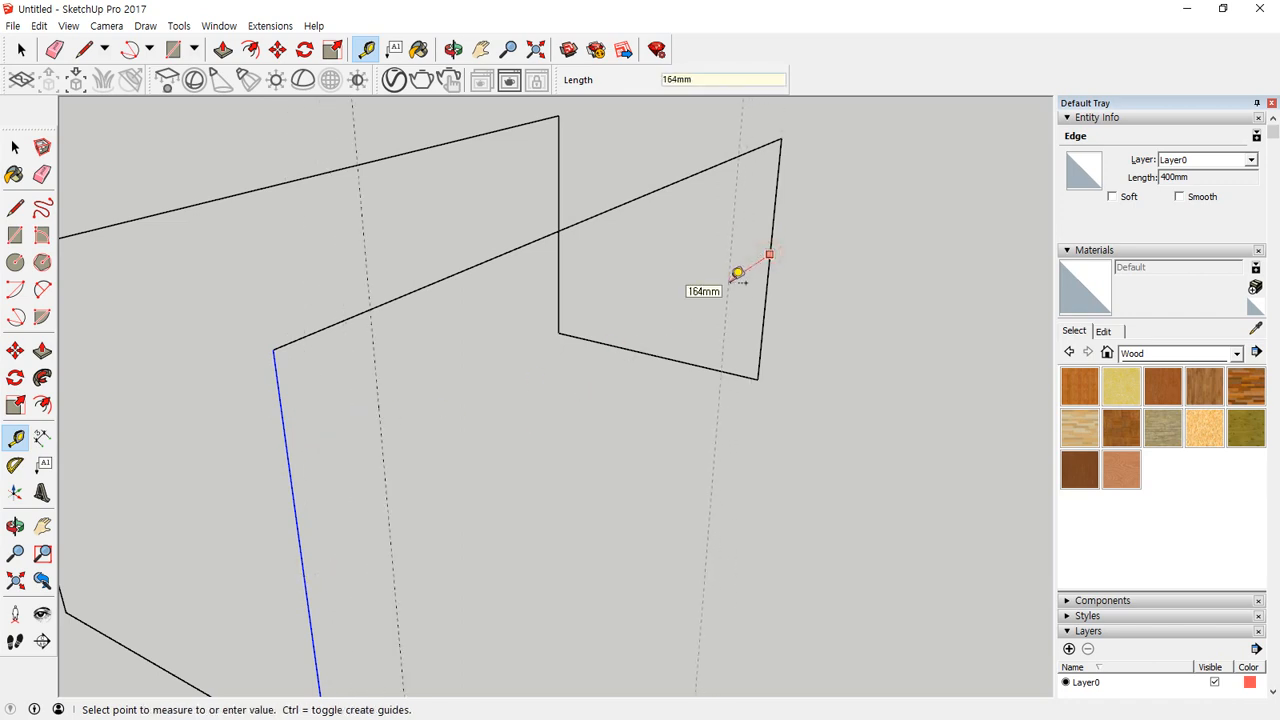
type("100")
key("Return")
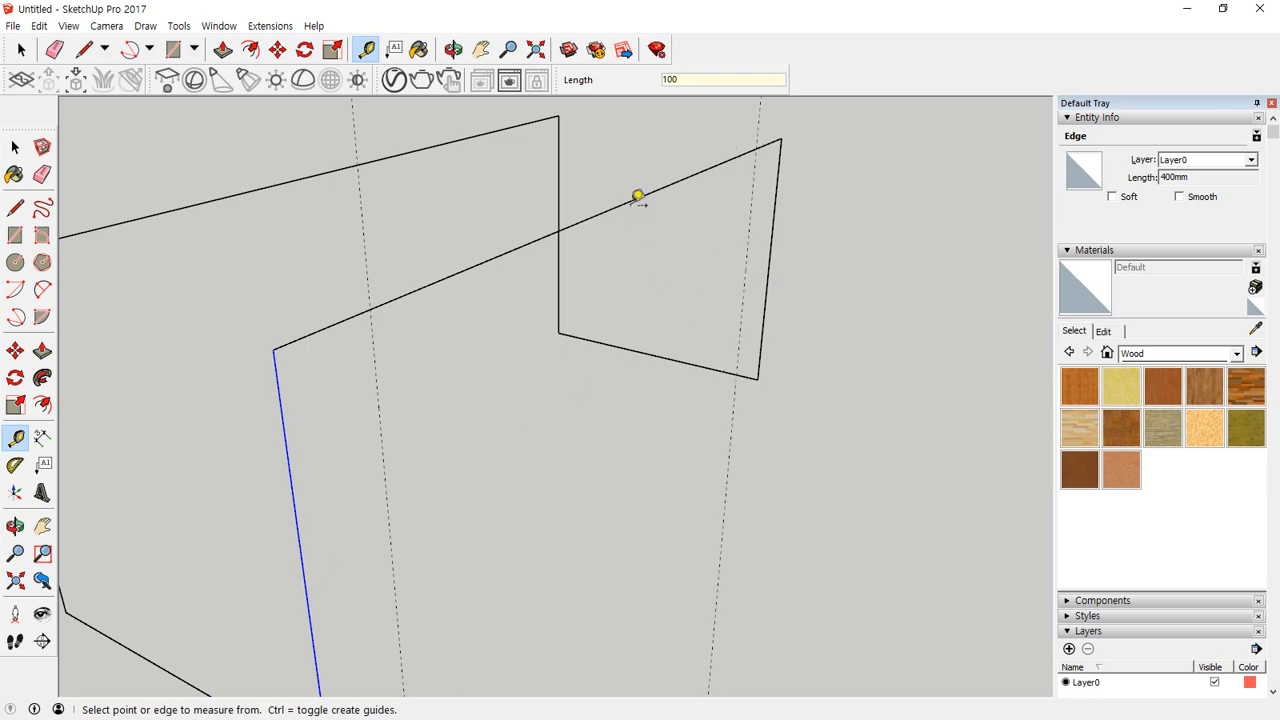
left_click(632, 199)
type("10")
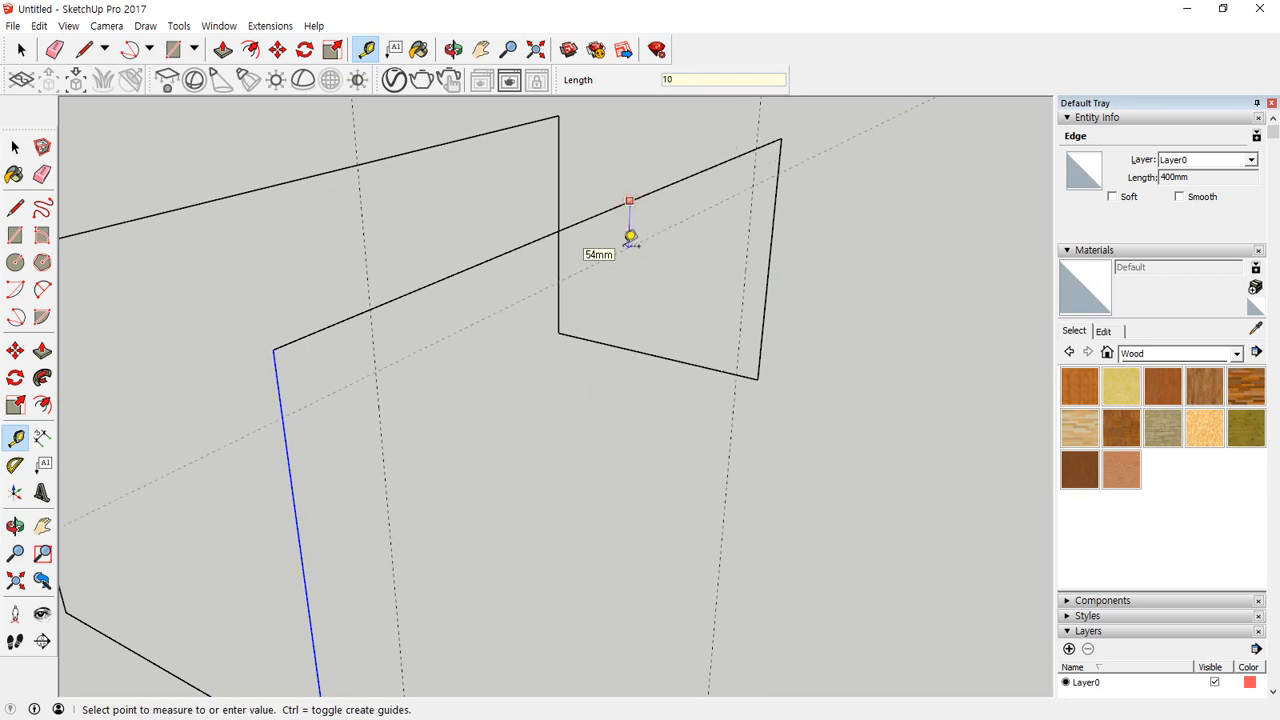
type("0")
key("Return")
Step: Place guides on the back long side, 100 mm below its top edge and 100 mm inward from both vertical edges
middle_click_drag(629, 237, 584, 352)
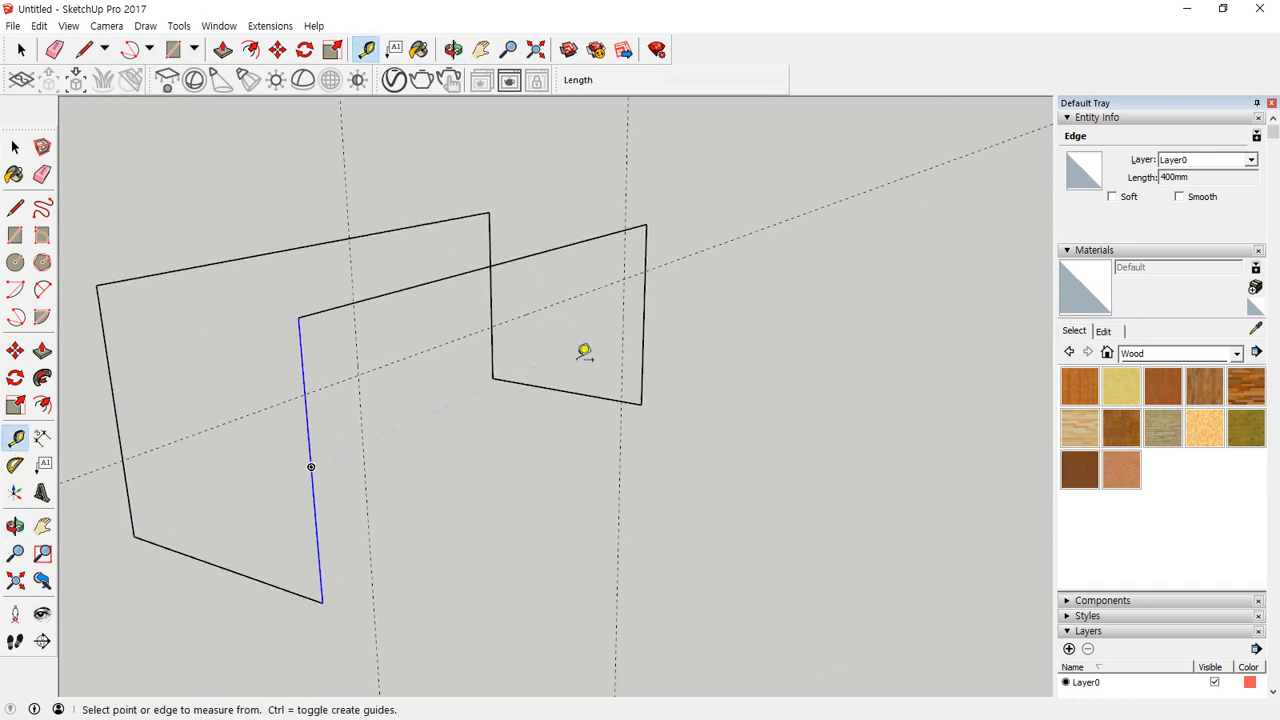
left_click(222, 260)
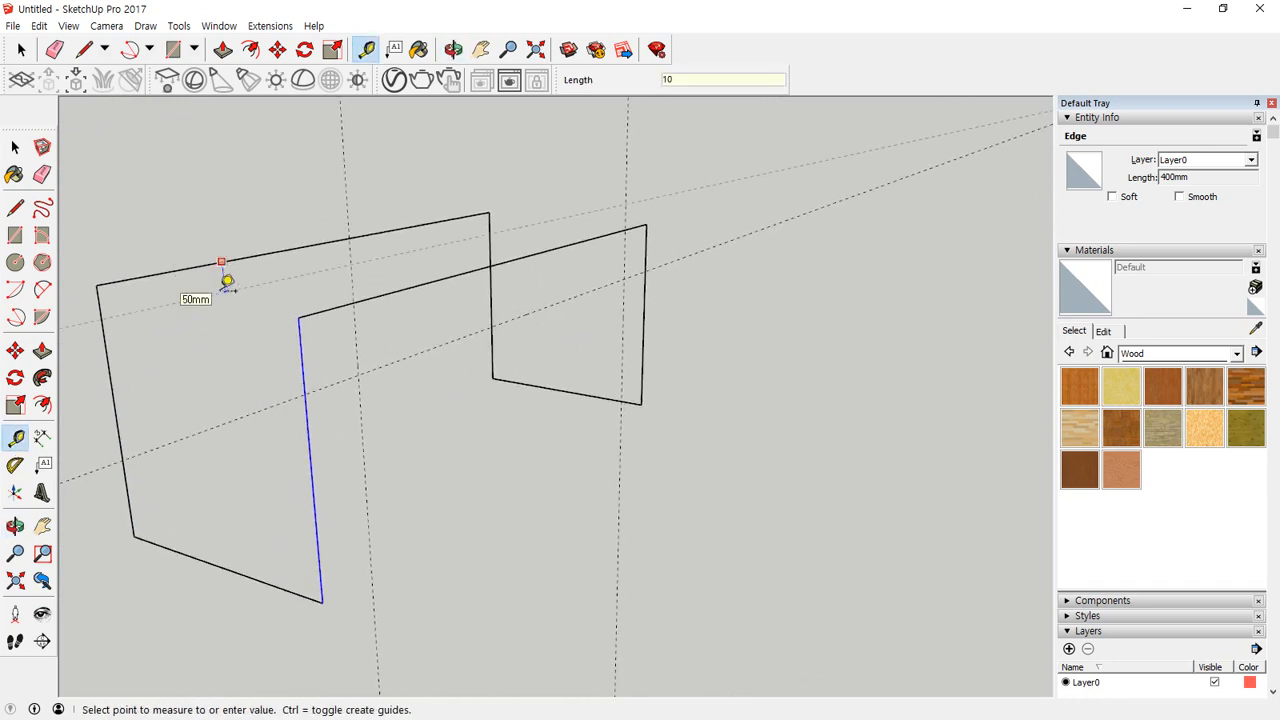
left_click(228, 281)
left_click(111, 389)
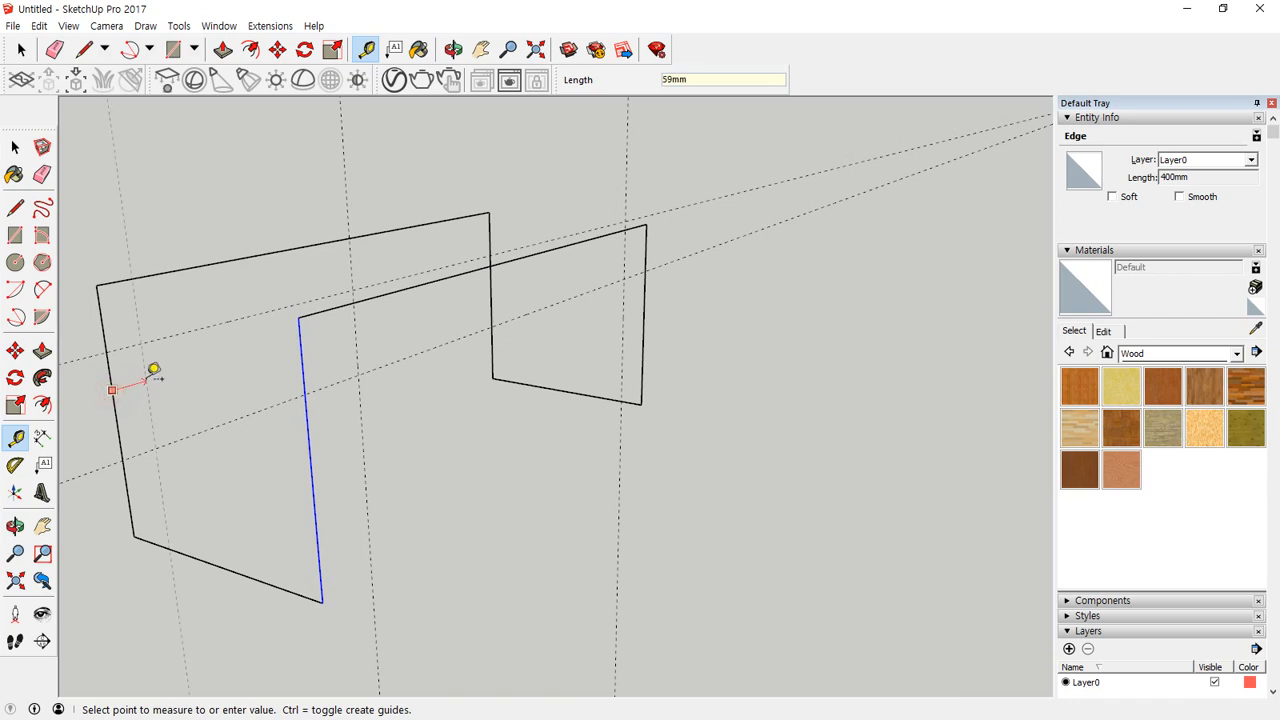
left_click(155, 373)
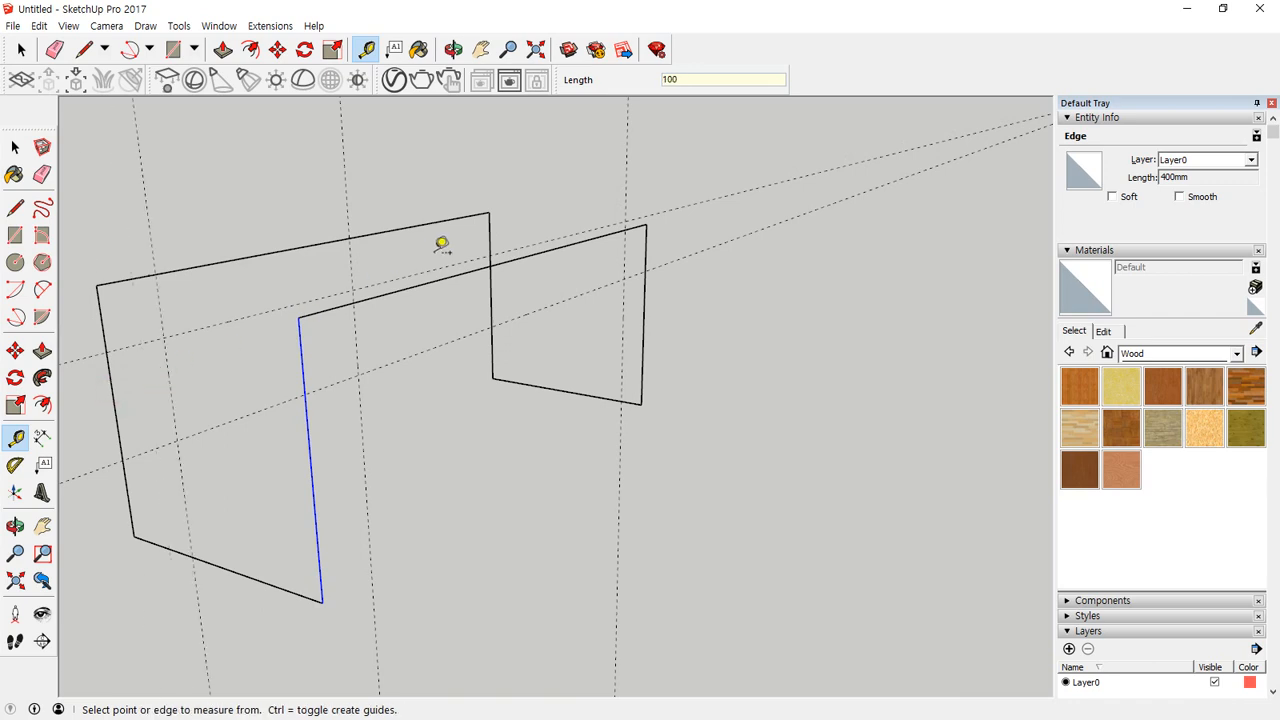
left_click(490, 236)
left_click(476, 232)
Step: Place guides on the near short end, 100 mm inward from both vertical edges and 100 mm above its bottom edge
left_click(324, 512)
type("100")
key("Return")
left_click(125, 484)
type("100")
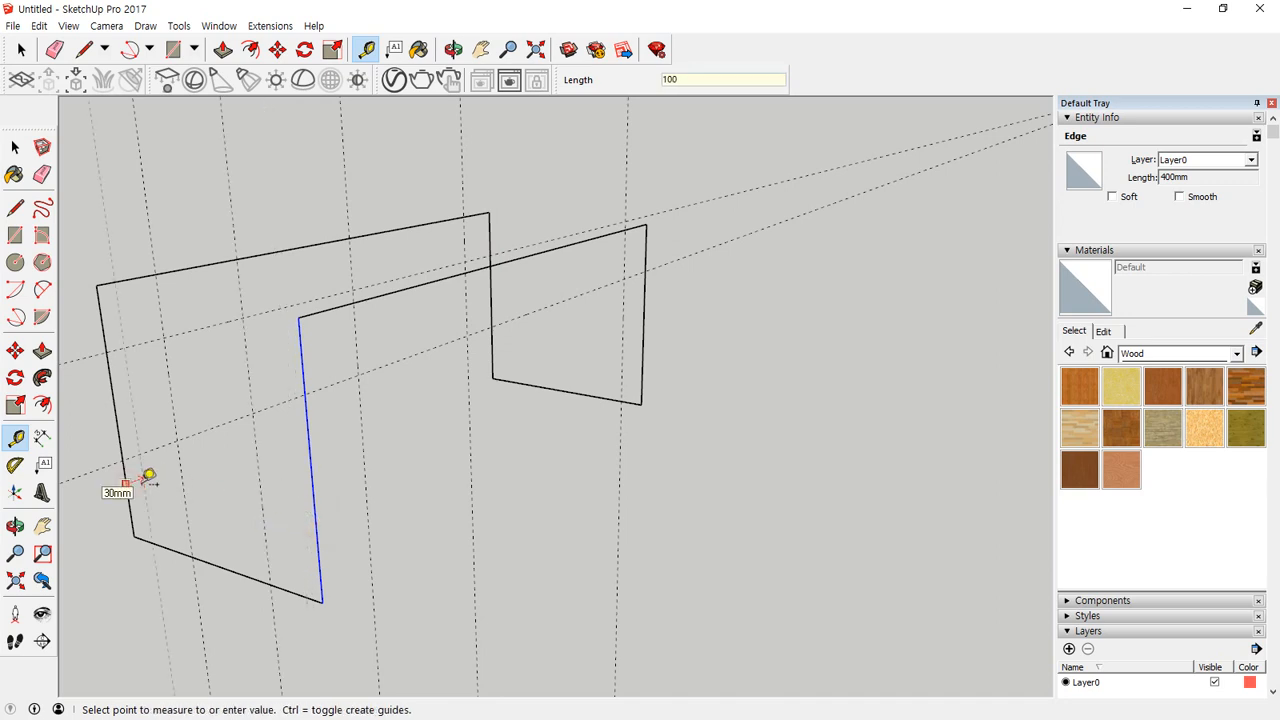
key("Return")
left_click(222, 567)
type("10")
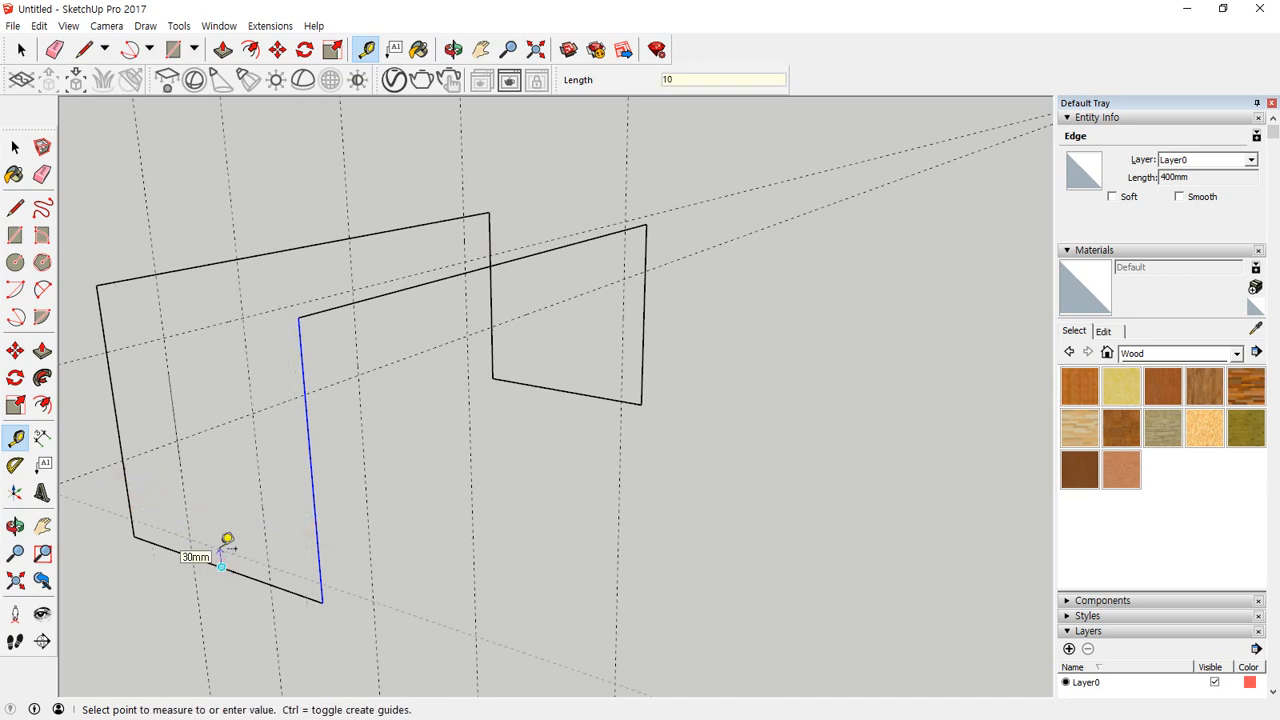
type("0")
key("Return")
Step: Place guides on the far short end, 100 mm inward from both vertical edges and 100 mm above its bottom edge
left_click(491, 338)
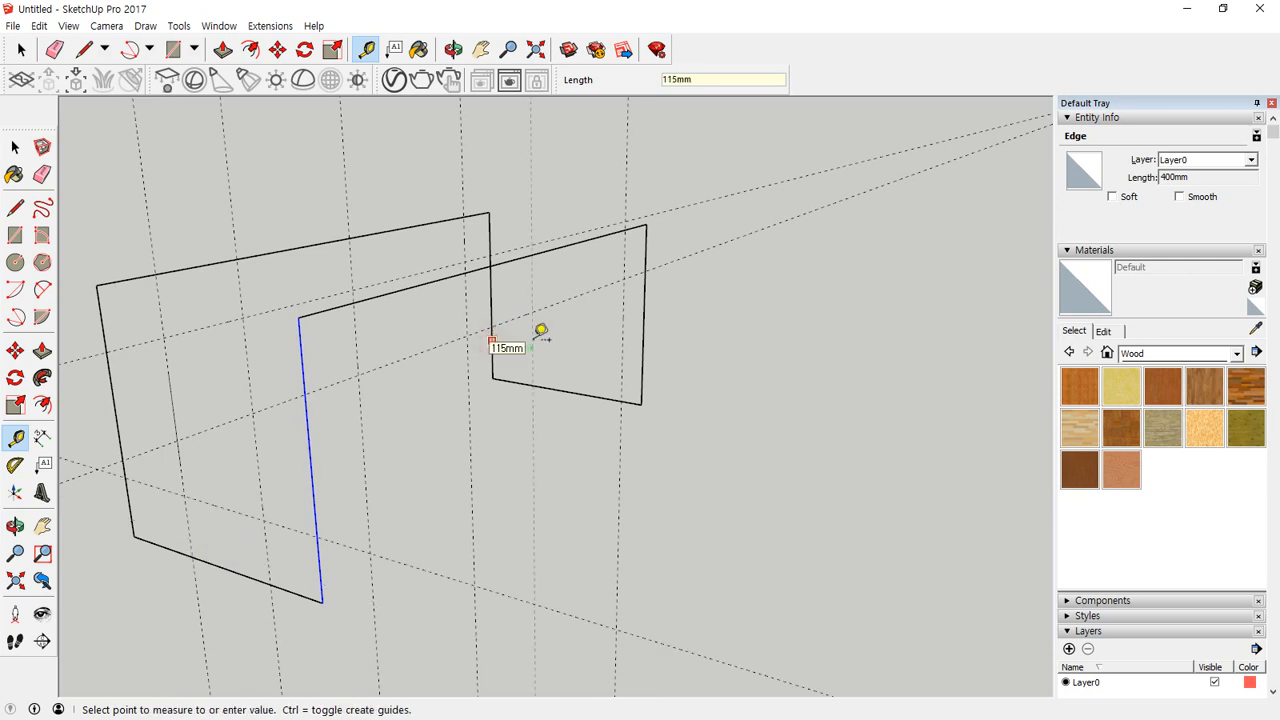
left_click(540, 332)
left_click(643, 357)
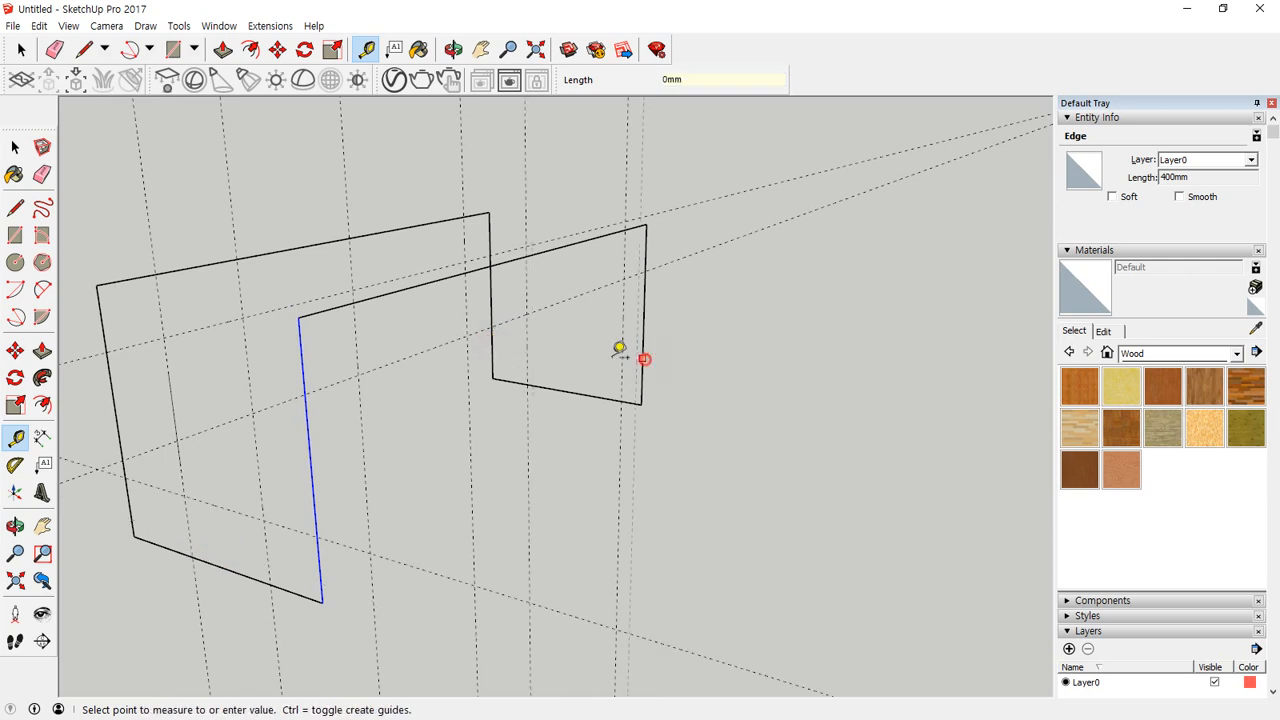
type("100")
left_click(599, 344)
left_click(563, 390)
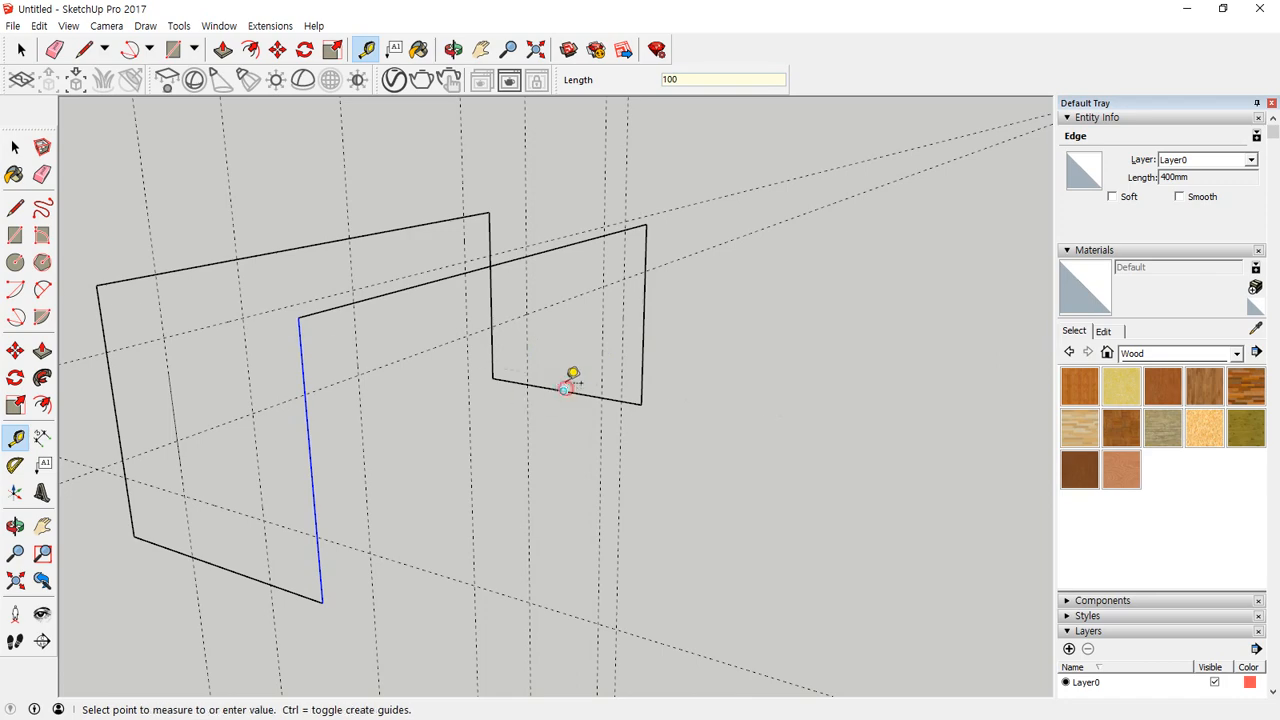
type("1")
key("Return")
Step: Draw a circle on the guide intersection at the front long side's near upper corner, tangent to the edges, and erase all but the rounding arc
middle_click_drag(709, 380, 607, 443)
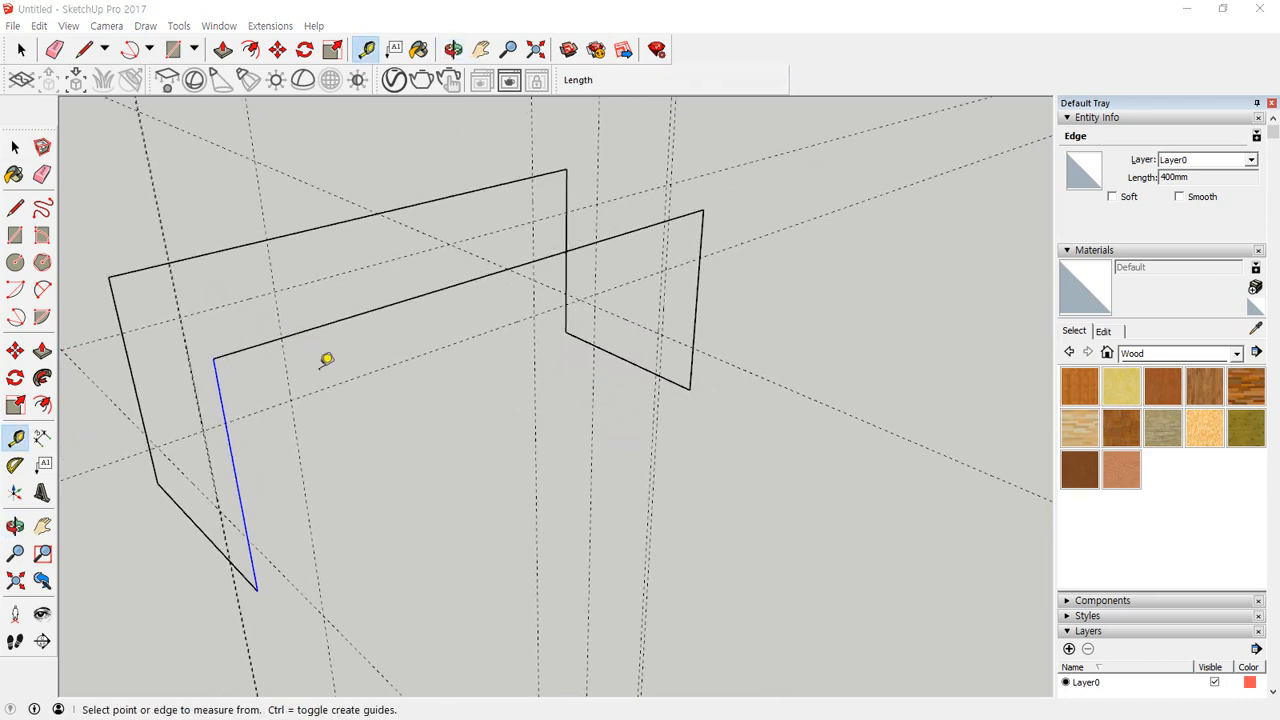
left_click(15, 262)
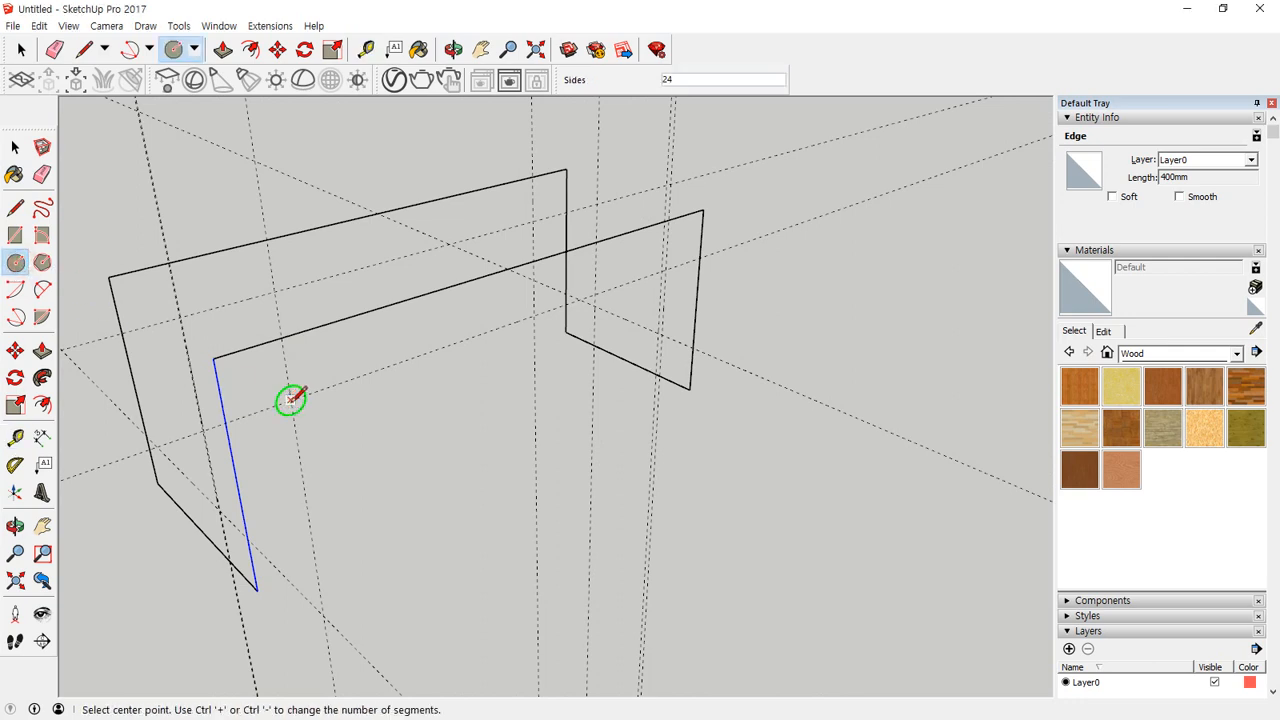
left_click(290, 400)
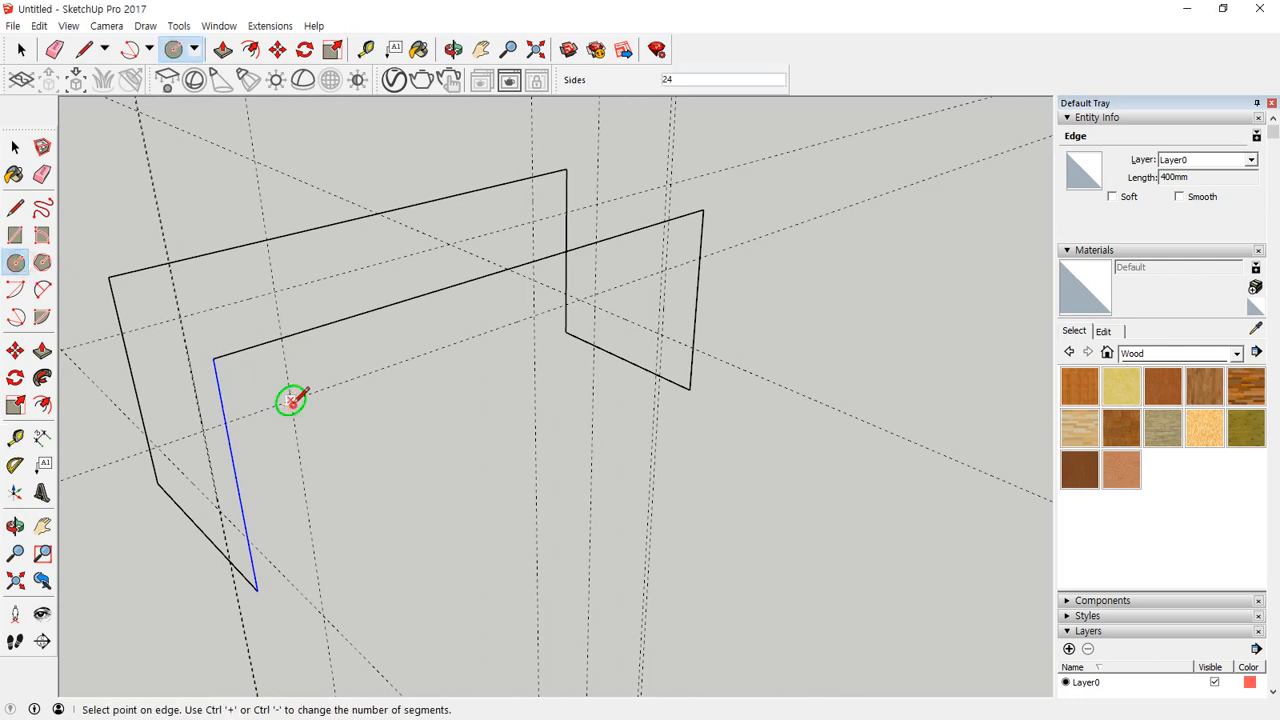
left_click(283, 342)
key("e")
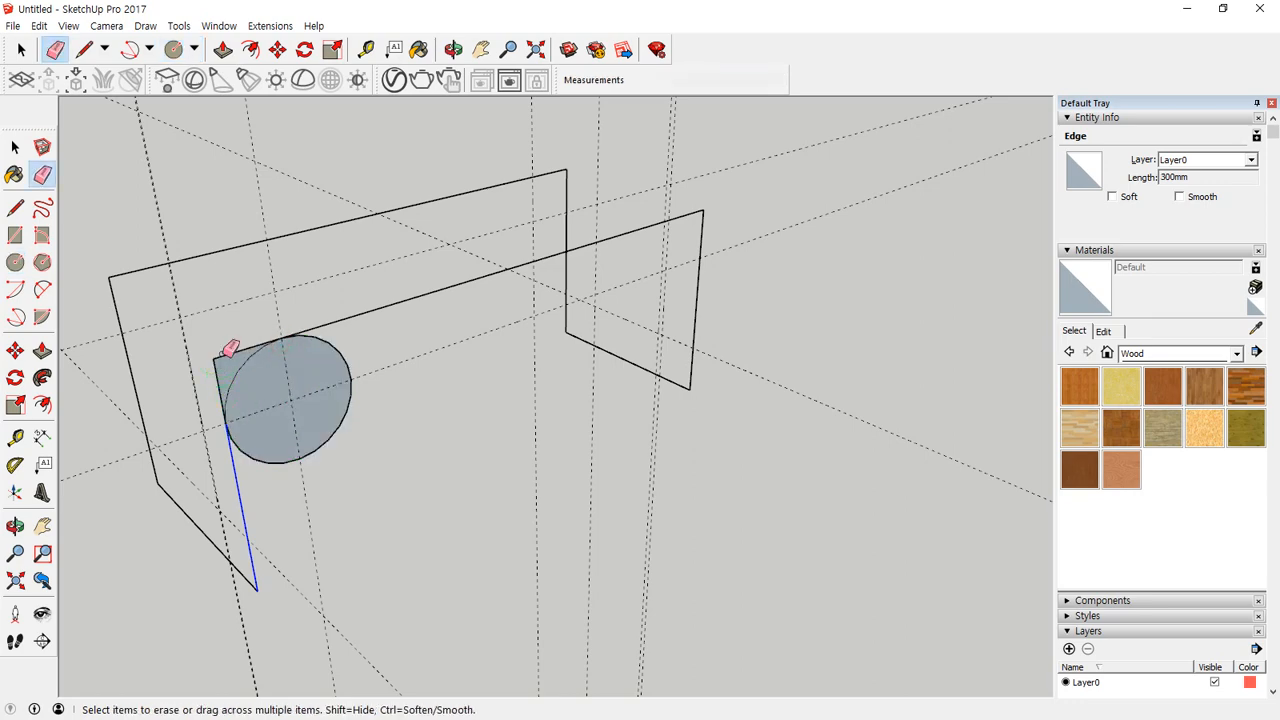
left_click_drag(218, 350, 209, 372)
left_click_drag(334, 423, 329, 509)
Step: Round the front long side's far upper corner with a 2 Point Arc between the points where the guides cross its edges
middle_click_drag(329, 509, 237, 466)
mouse_move(673, 320)
middle_mouse_down()
mouse_move(566, 371)
mouse_move(469, 380)
mouse_move(480, 414)
mouse_move(516, 413)
mouse_move(503, 354)
mouse_move(246, 334)
middle_mouse_up()
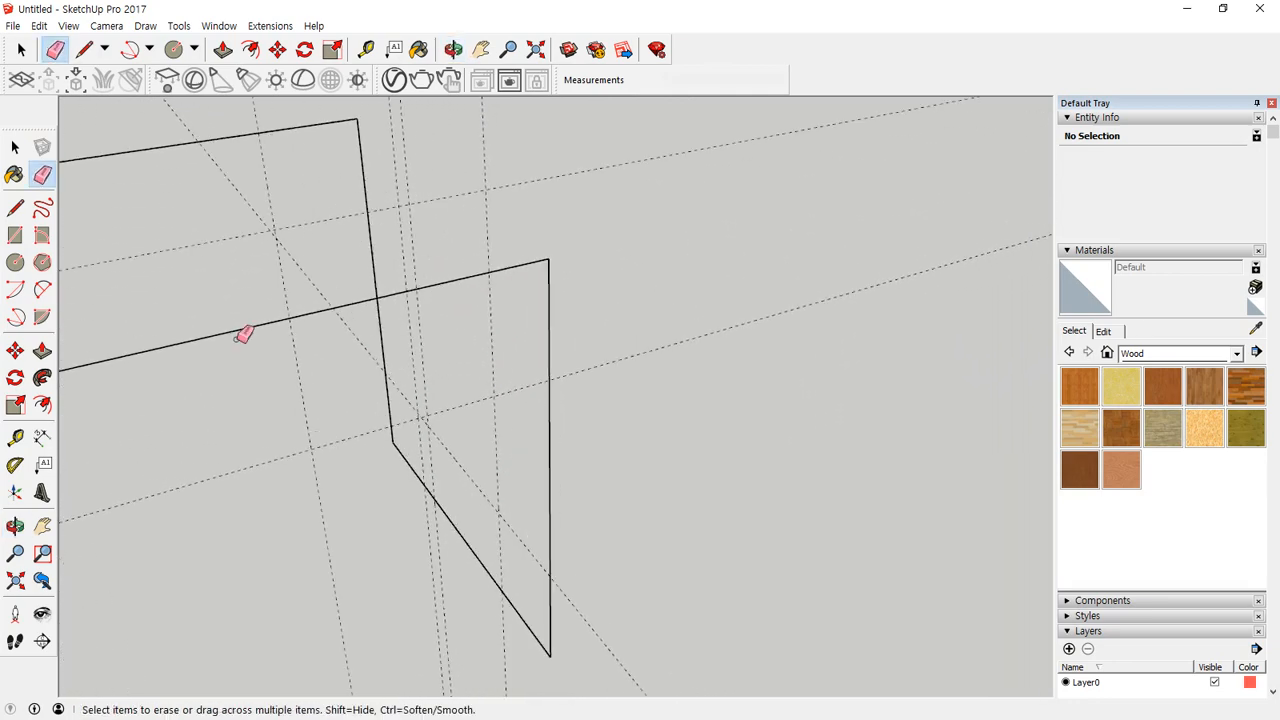
left_click(16, 317)
left_click(549, 380)
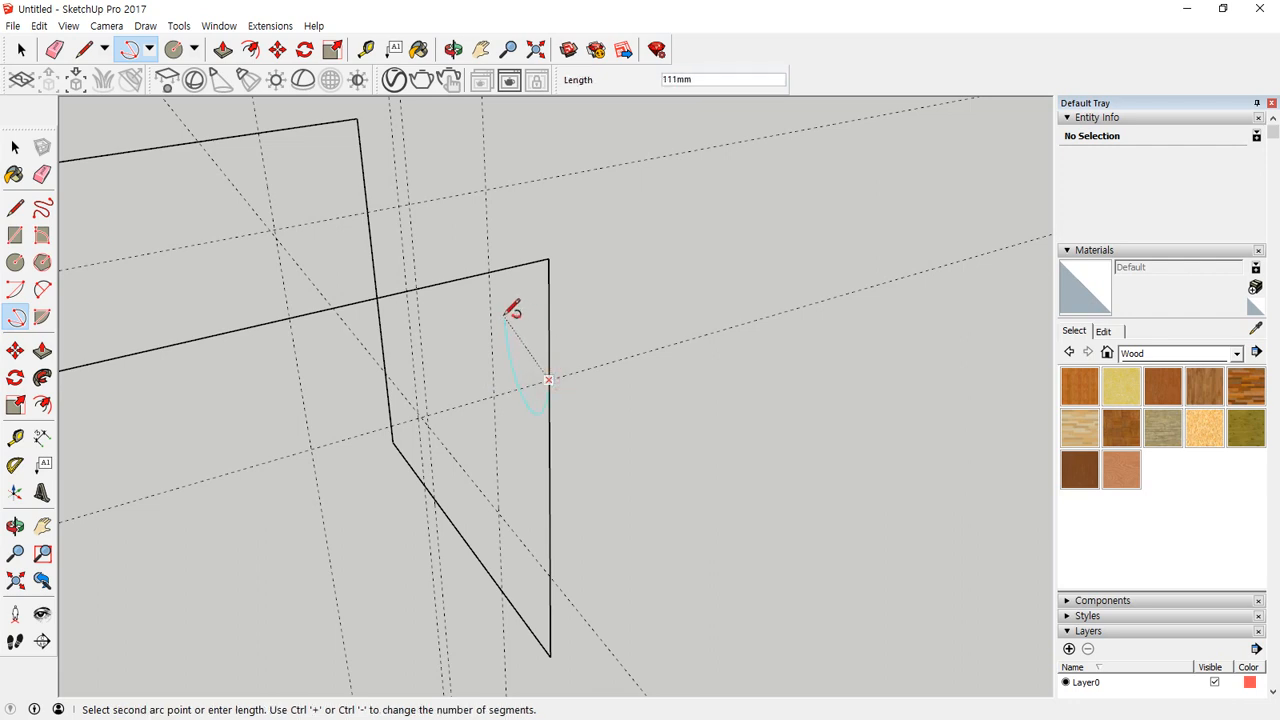
middle_click_drag(460, 290, 386, 317)
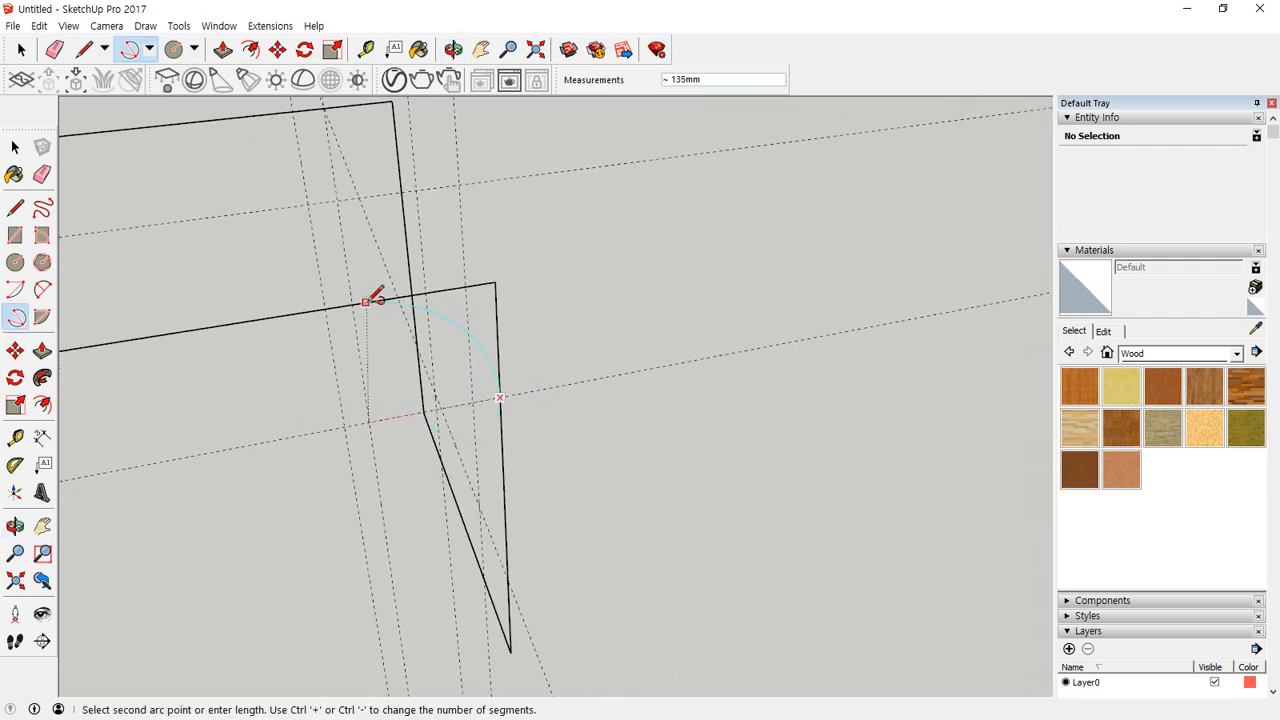
left_click(355, 302)
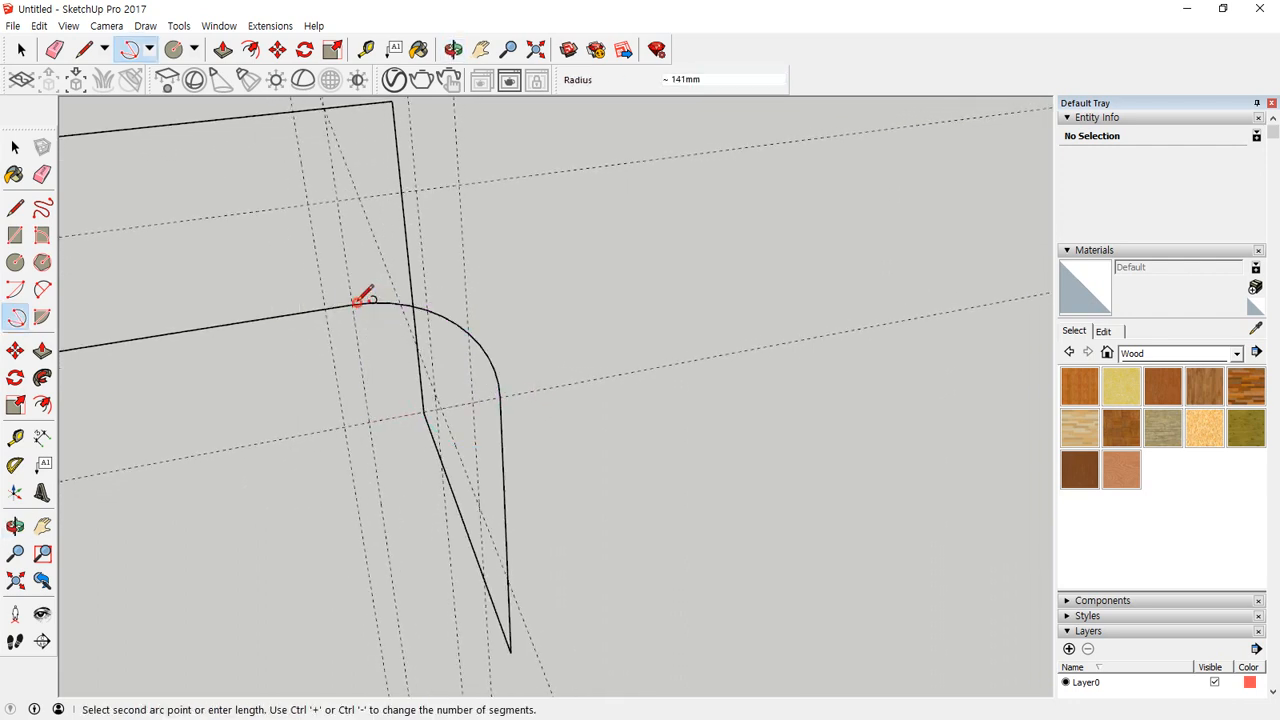
Step: Round both upper corners of the back long side with arcs between the points where the guides cross its edges
middle_click_drag(386, 251, 373, 399)
middle_click_drag(477, 337, 526, 346)
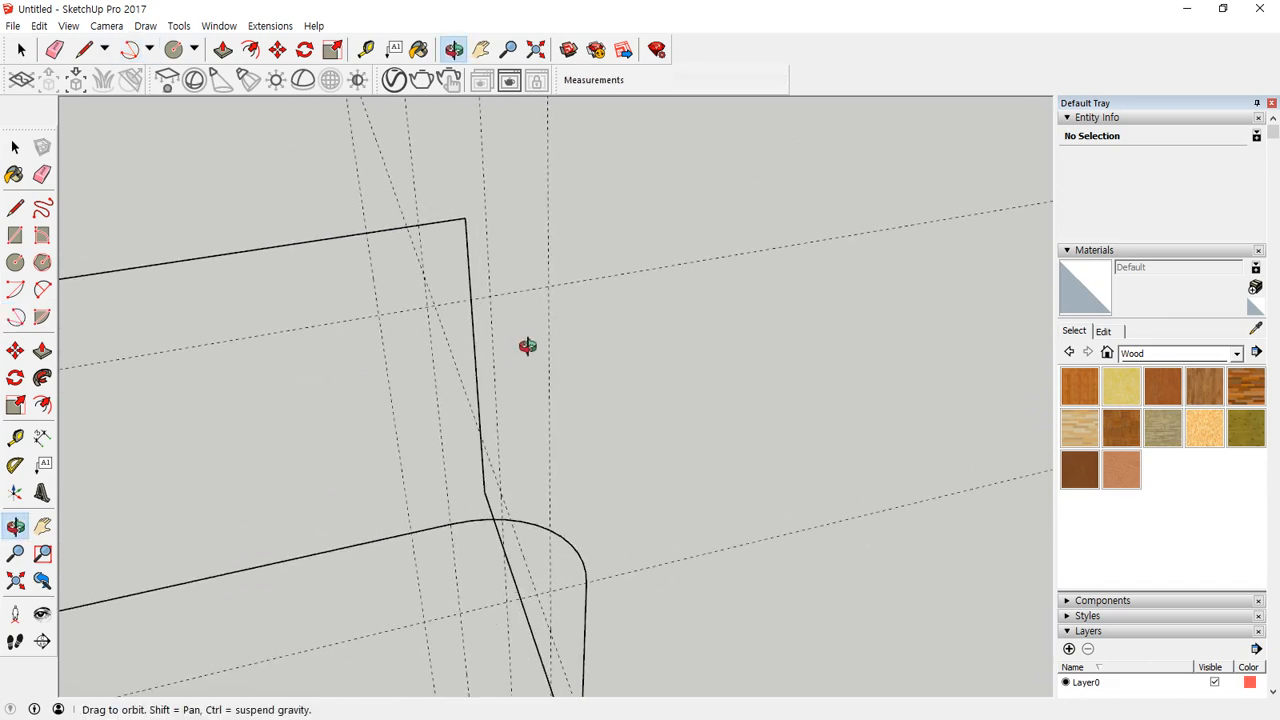
left_click(471, 297)
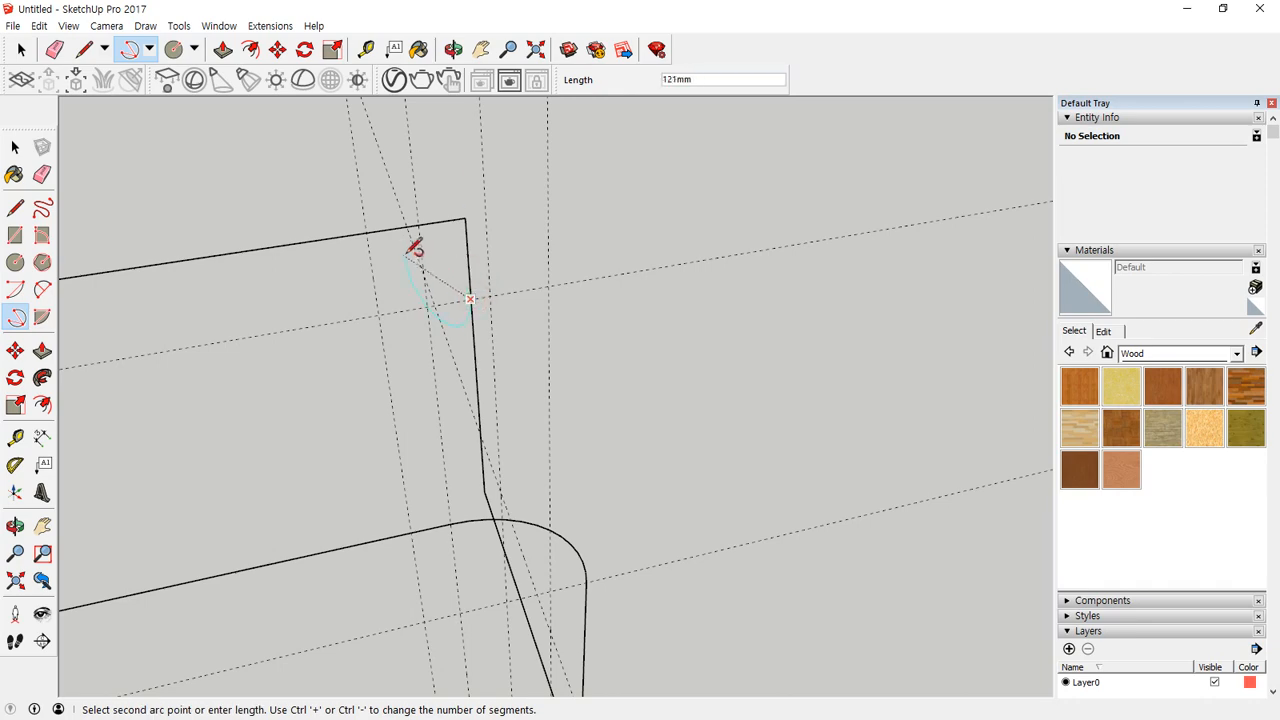
left_click(382, 228)
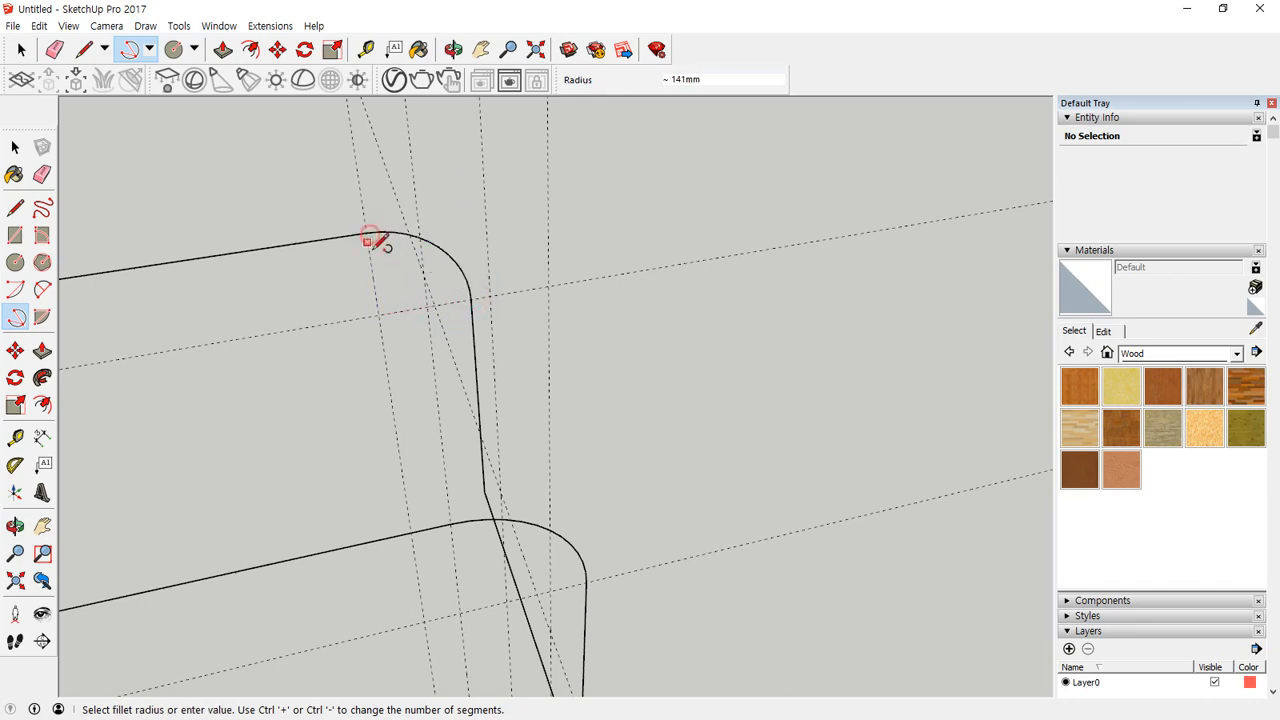
middle_click_drag(383, 314, 355, 385)
left_click(321, 417)
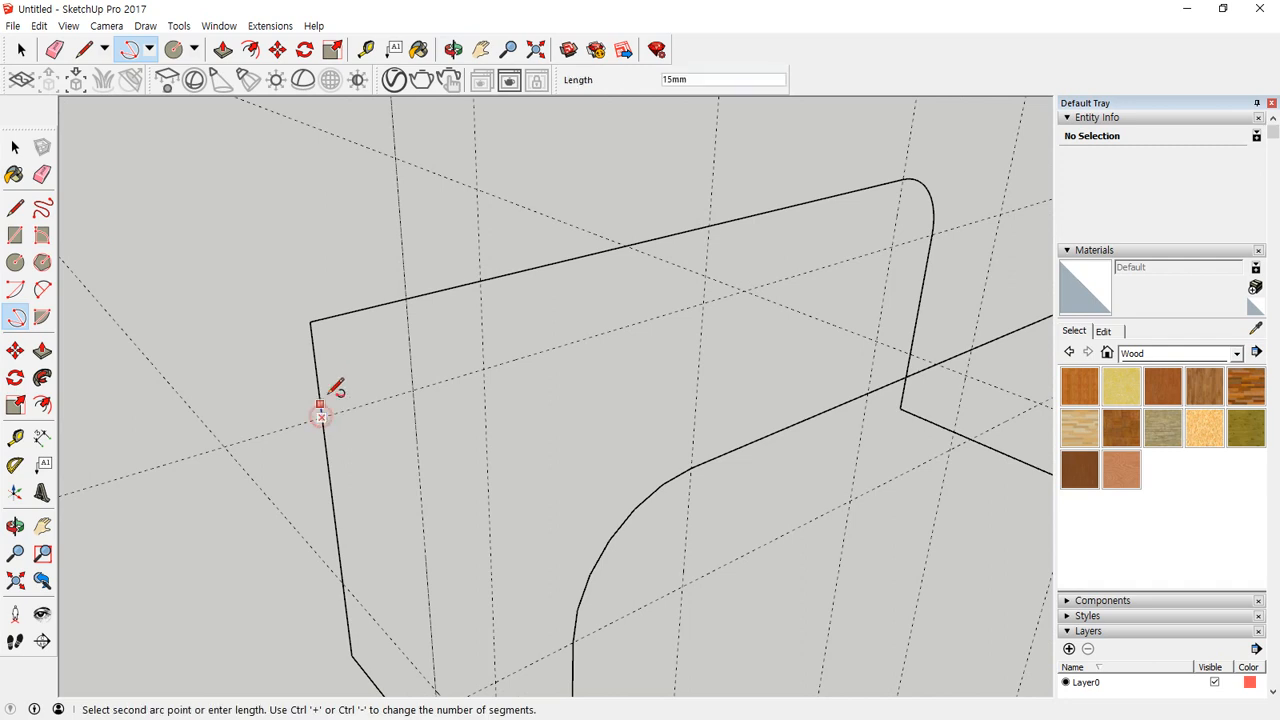
left_click(409, 299)
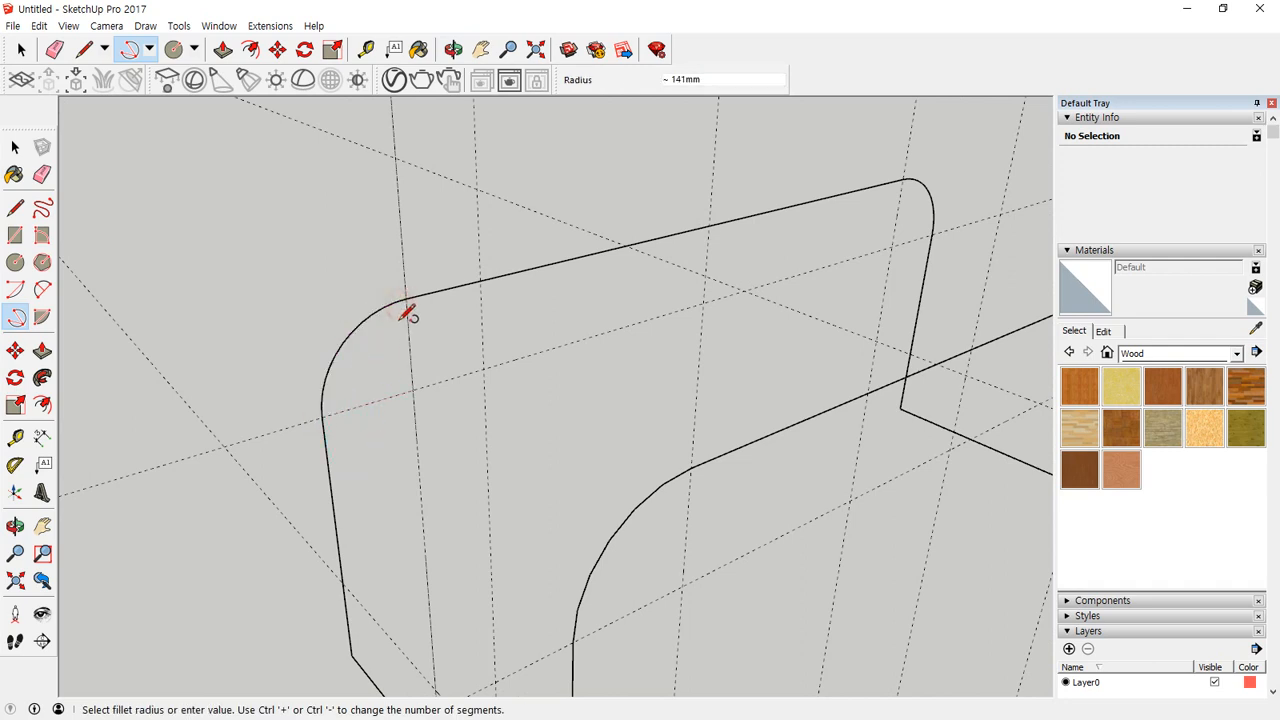
Step: Erase the guides belonging to the front and back long sides
key("e")
left_click(405, 257)
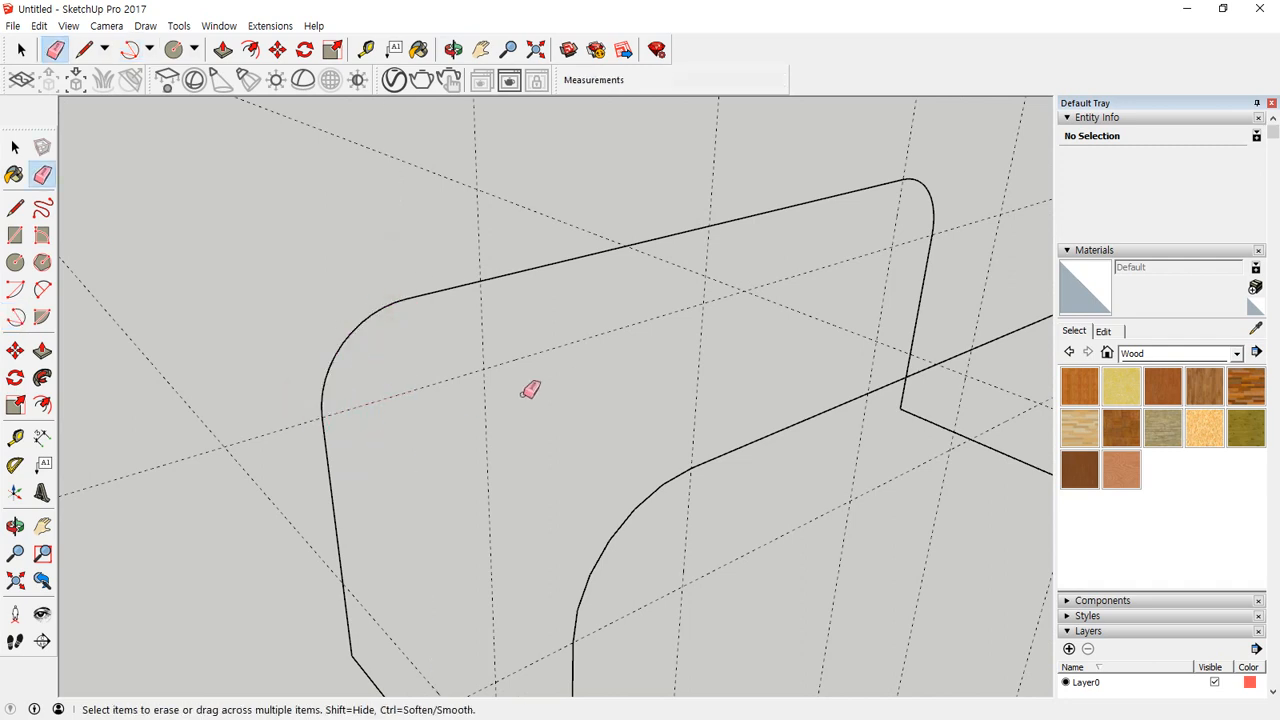
left_click(303, 424)
middle_click_drag(786, 251, 616, 314, "shift")
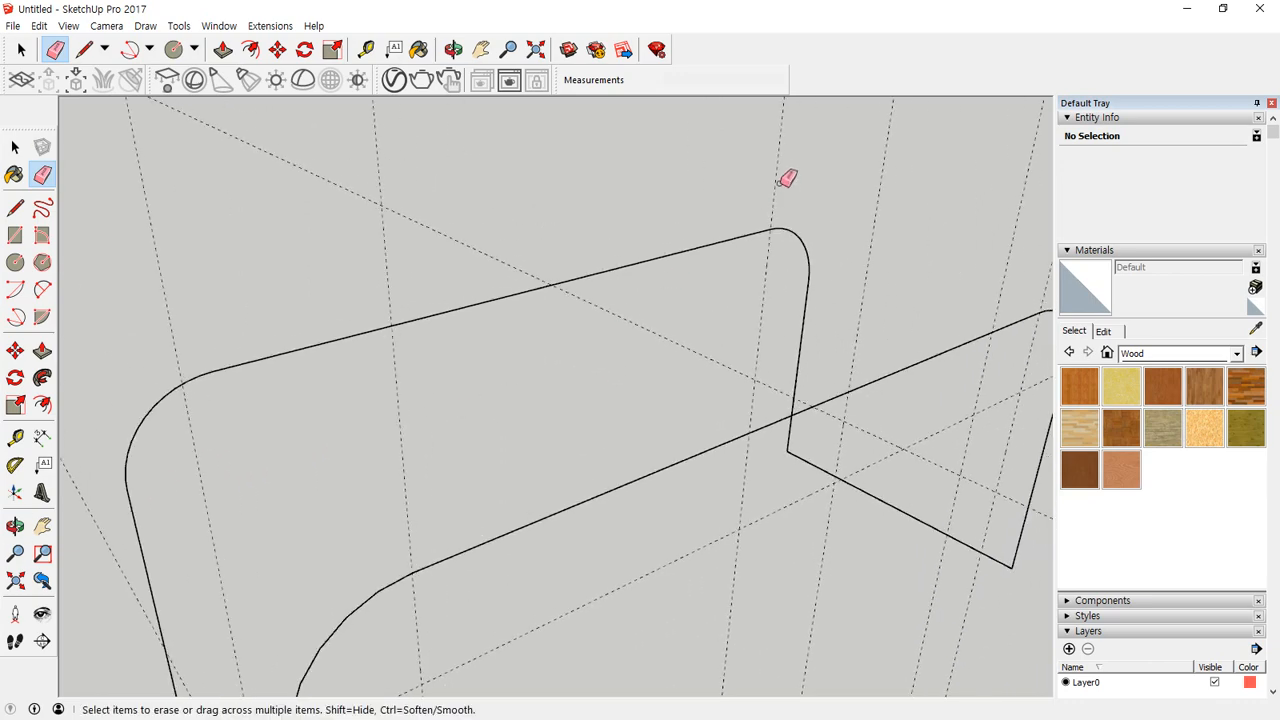
mouse_move(614, 420)
middle_mouse_down()
mouse_move(730, 340)
mouse_move(623, 314)
middle_mouse_up()
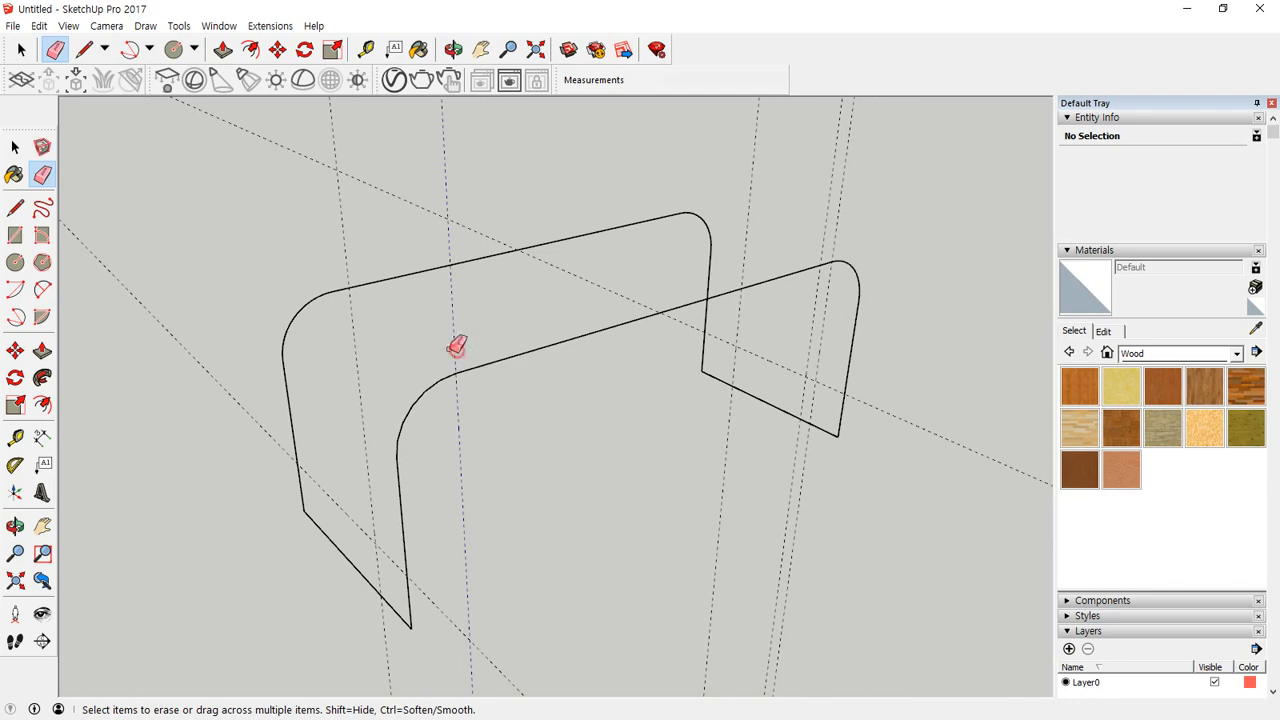
mouse_move(788, 439)
middle_mouse_down()
mouse_move(463, 437)
mouse_move(814, 334)
middle_mouse_up()
Step: Place a vertical guide on the near short end, inward from its back vertical edge
mouse_move(374, 454)
middle_mouse_down()
mouse_move(438, 527)
mouse_move(374, 466)
middle_mouse_up()
key("t")
left_click(296, 402)
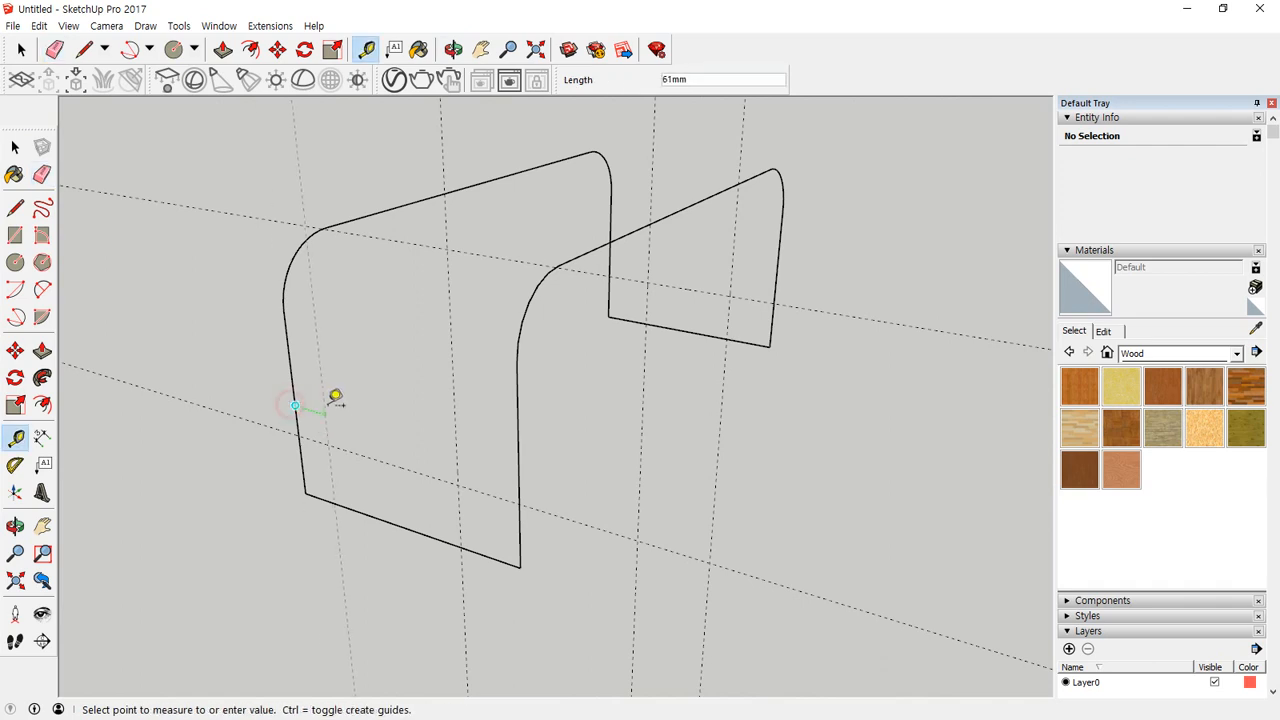
key("Return")
Step: Round both lower corners of the near short end with arcs between its guide crossings, and erase that end's guides
middle_click_drag(337, 397, 364, 452)
key("a")
left_click(302, 436)
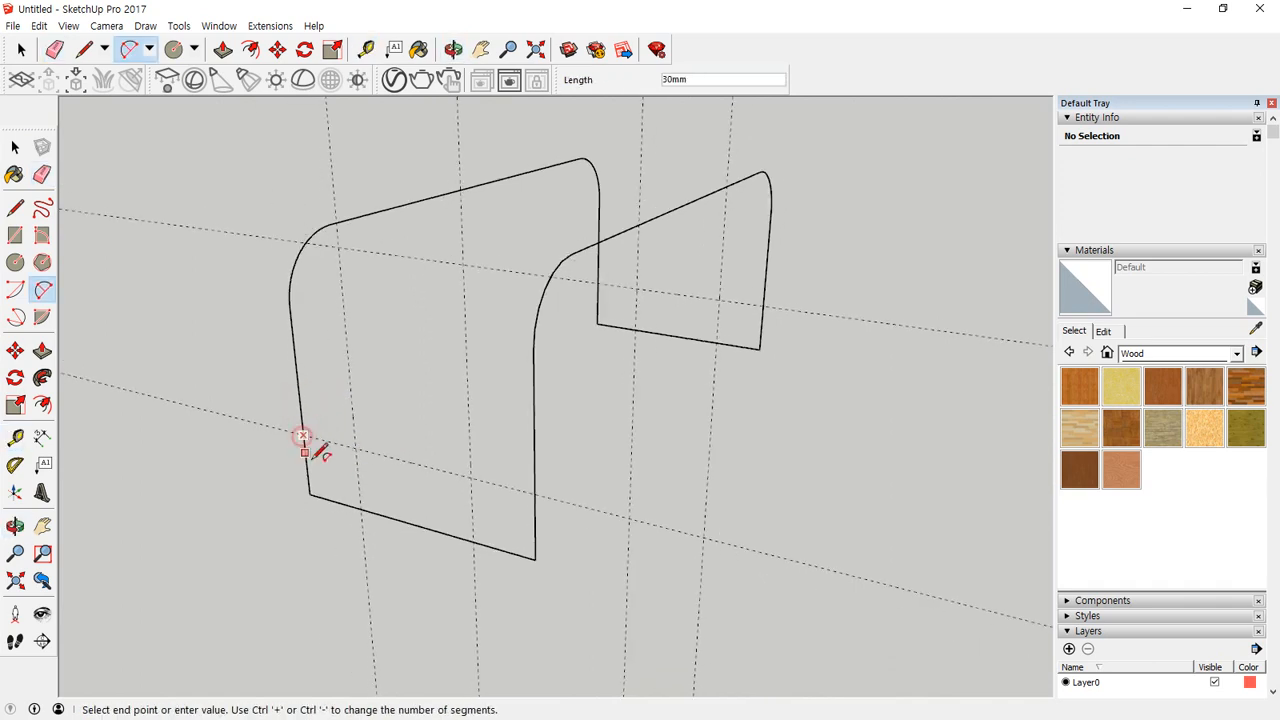
left_click(361, 508)
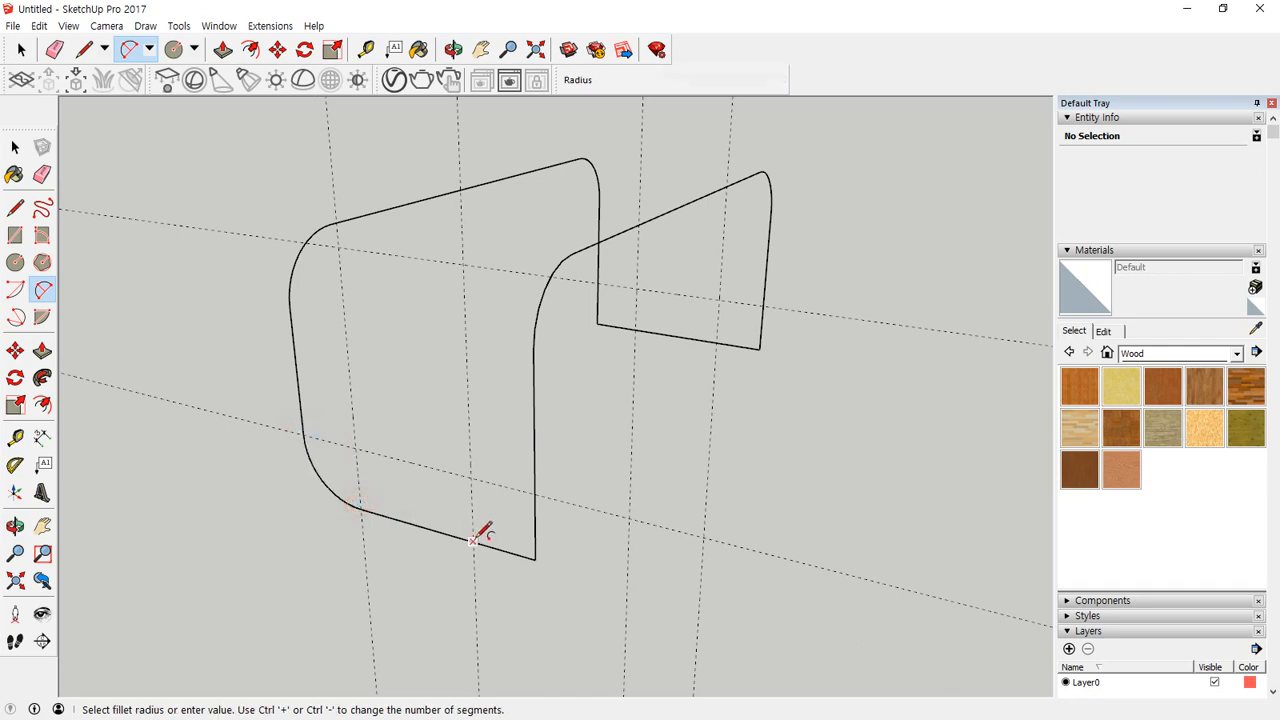
left_click(476, 537)
left_click(472, 541)
left_click(534, 494)
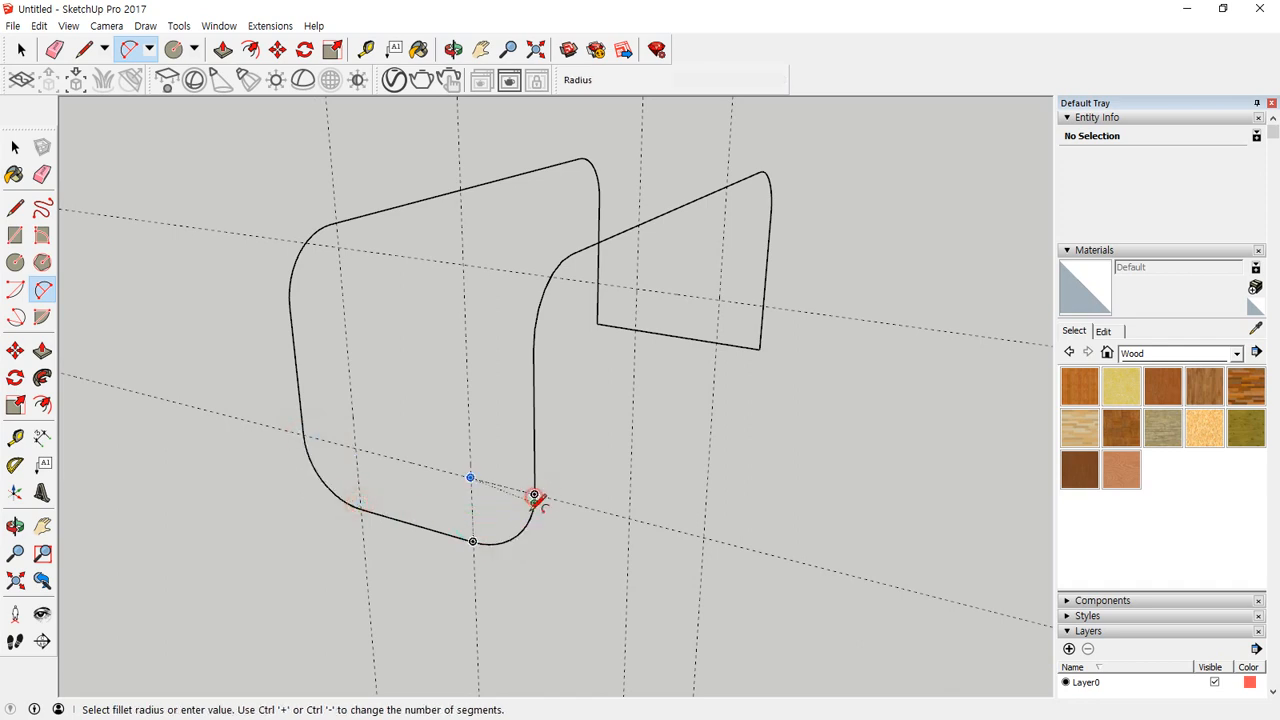
left_click(500, 509)
key("e")
left_click_drag(474, 485, 351, 443)
Step: Round both lower corners of the far short end with arcs between its guide crossings, and erase the remaining guides
scroll(578, 467, "down", 1)
mouse_move(735, 403)
middle_mouse_down("shift")
mouse_move(540, 421)
mouse_move(640, 420)
mouse_move(651, 440)
mouse_move(542, 452)
middle_mouse_up("shift")
key("a")
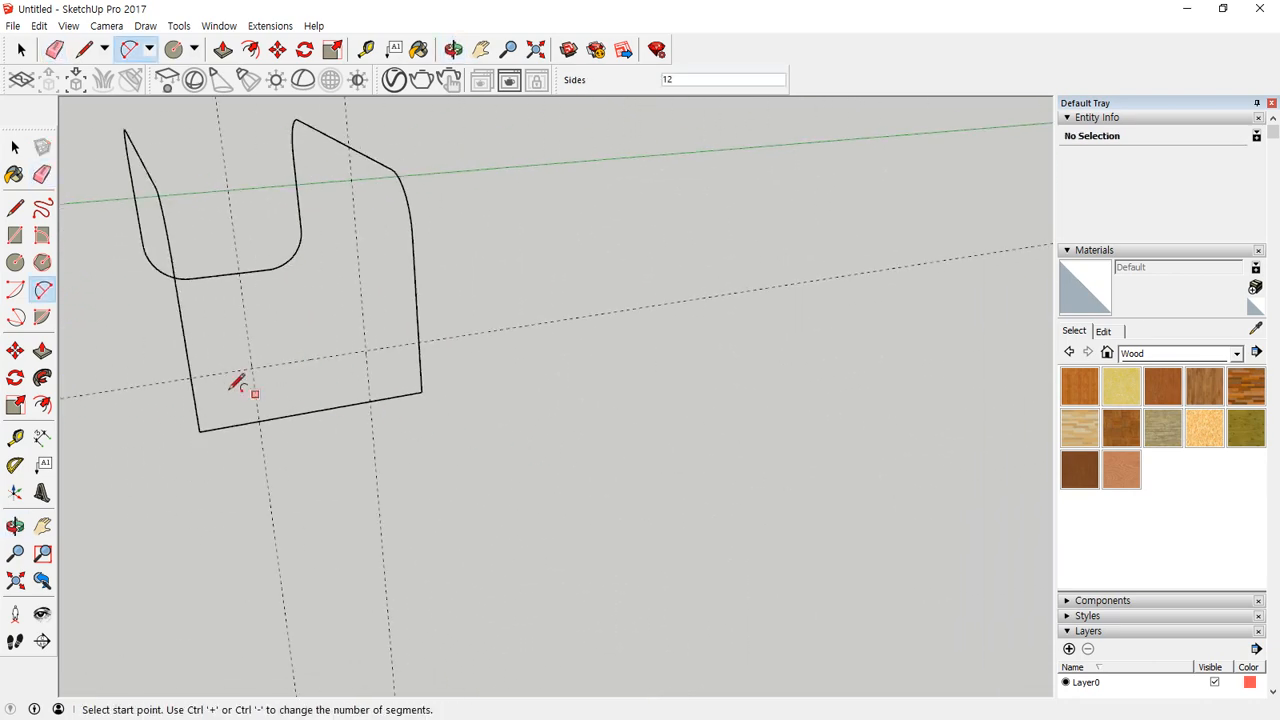
left_click(190, 377)
left_click(260, 416)
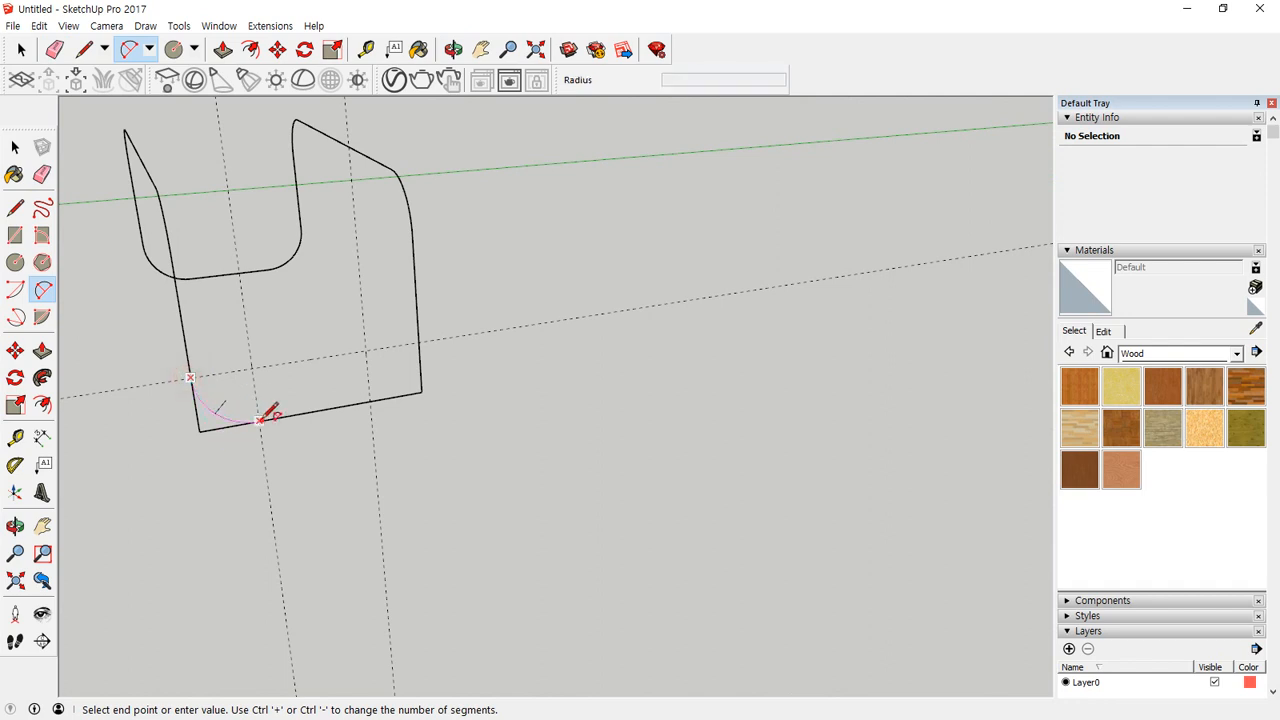
left_click(370, 402)
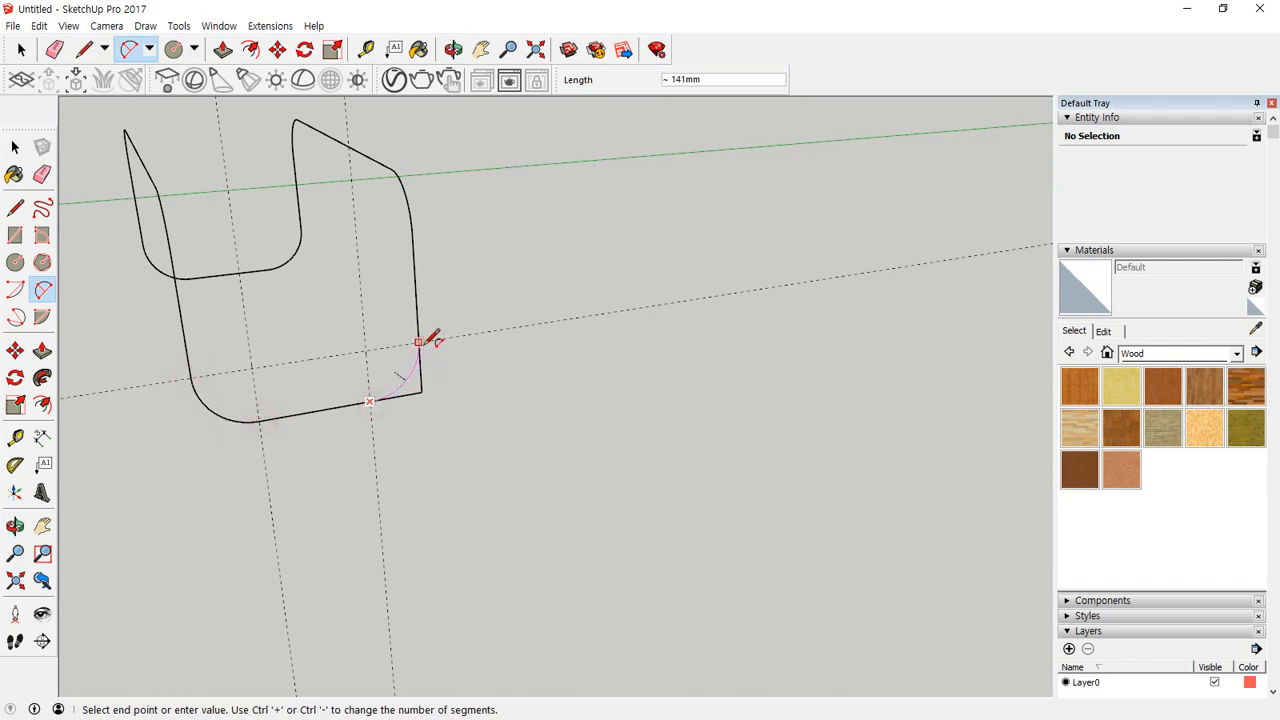
double_click(420, 344)
key("e")
left_click_drag(379, 359, 342, 346)
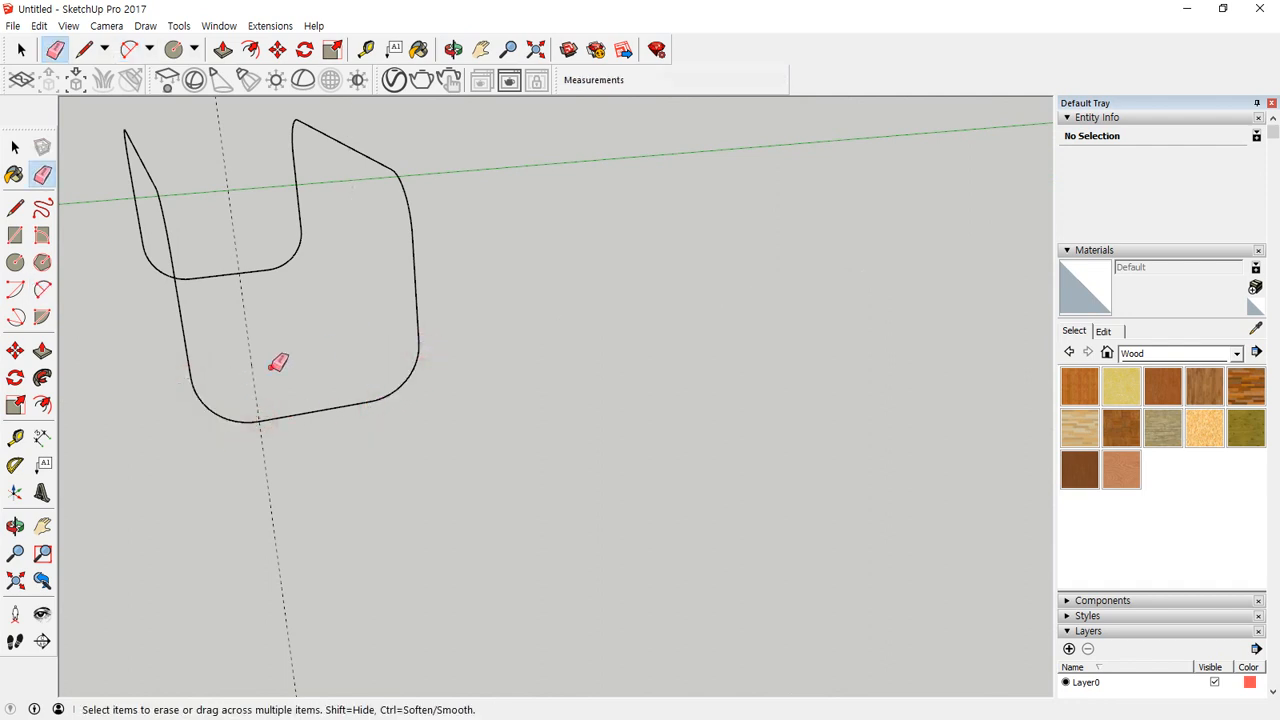
left_click_drag(268, 368, 244, 377)
Step: Draw a circle of 30 mm radius across the path, centred where the front top edge meets its near corner arc
mouse_move(204, 402)
middle_mouse_down()
mouse_move(650, 431)
mouse_move(500, 429)
mouse_move(677, 455)
mouse_move(537, 417)
middle_mouse_up()
key("shift+z")
key("space")
key("c")
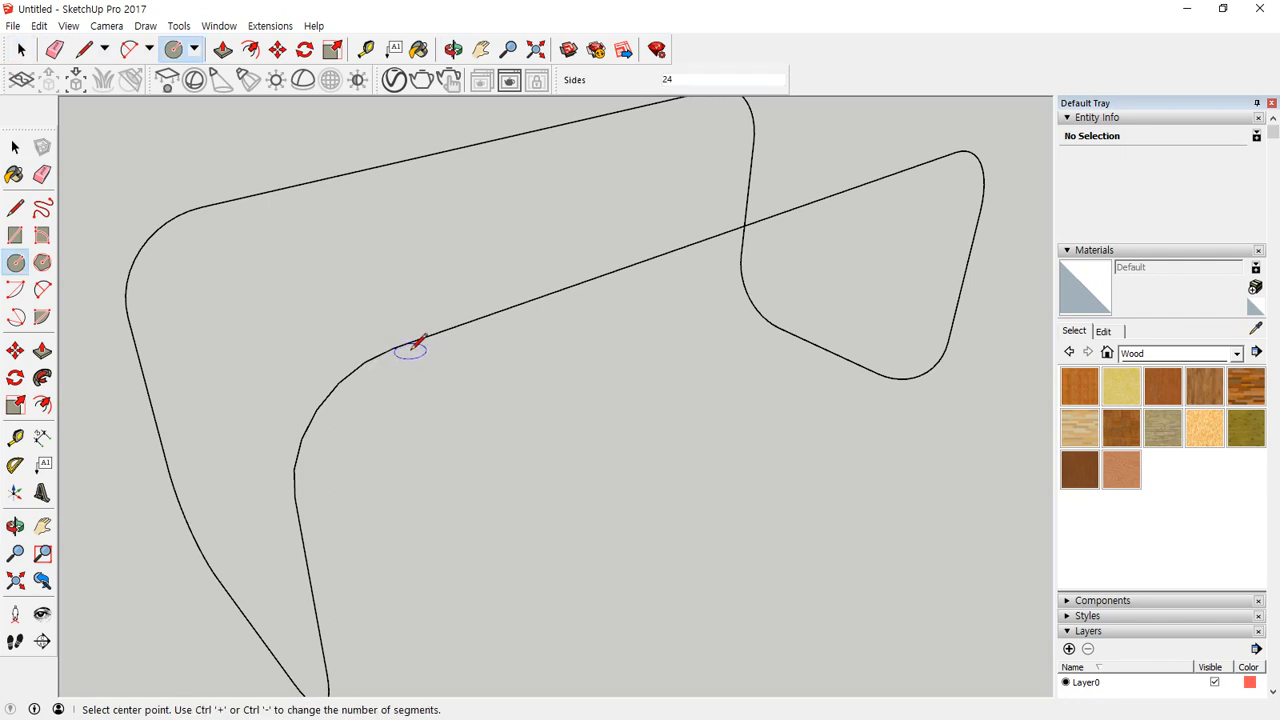
left_click(394, 347)
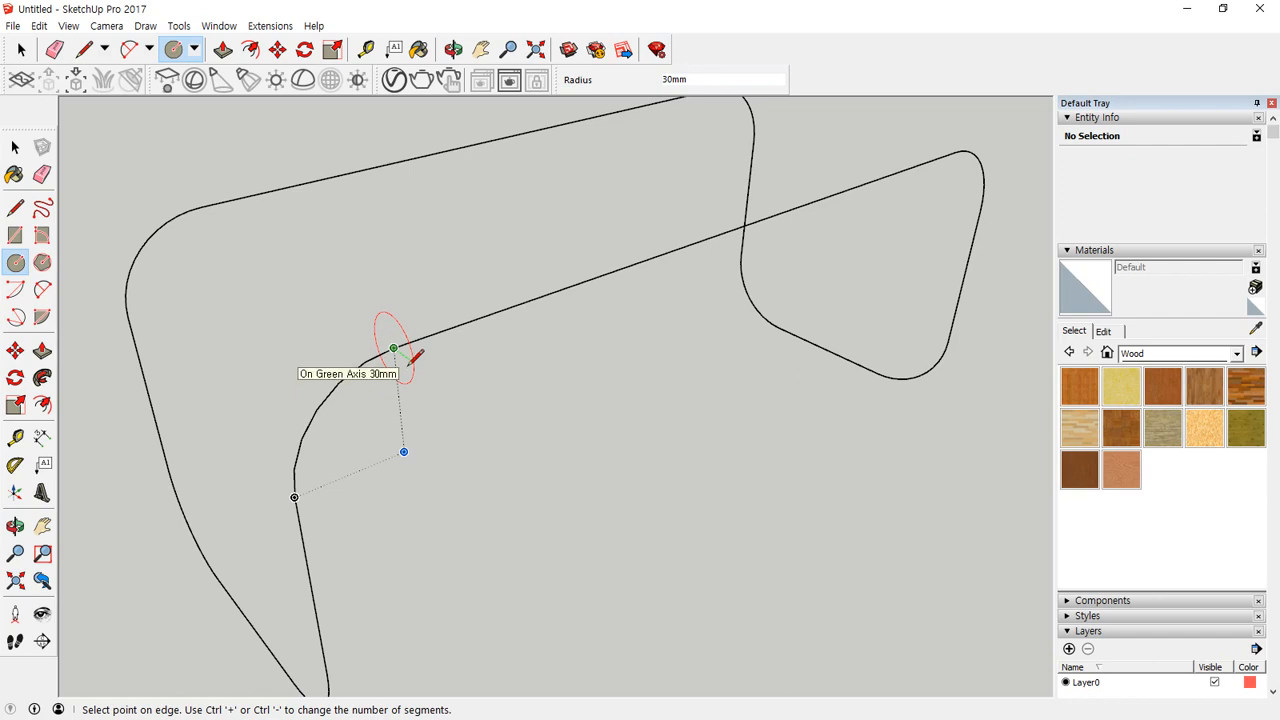
type("30")
key("Return")
left_click_drag(670, 357, 686, 343)
key("c")
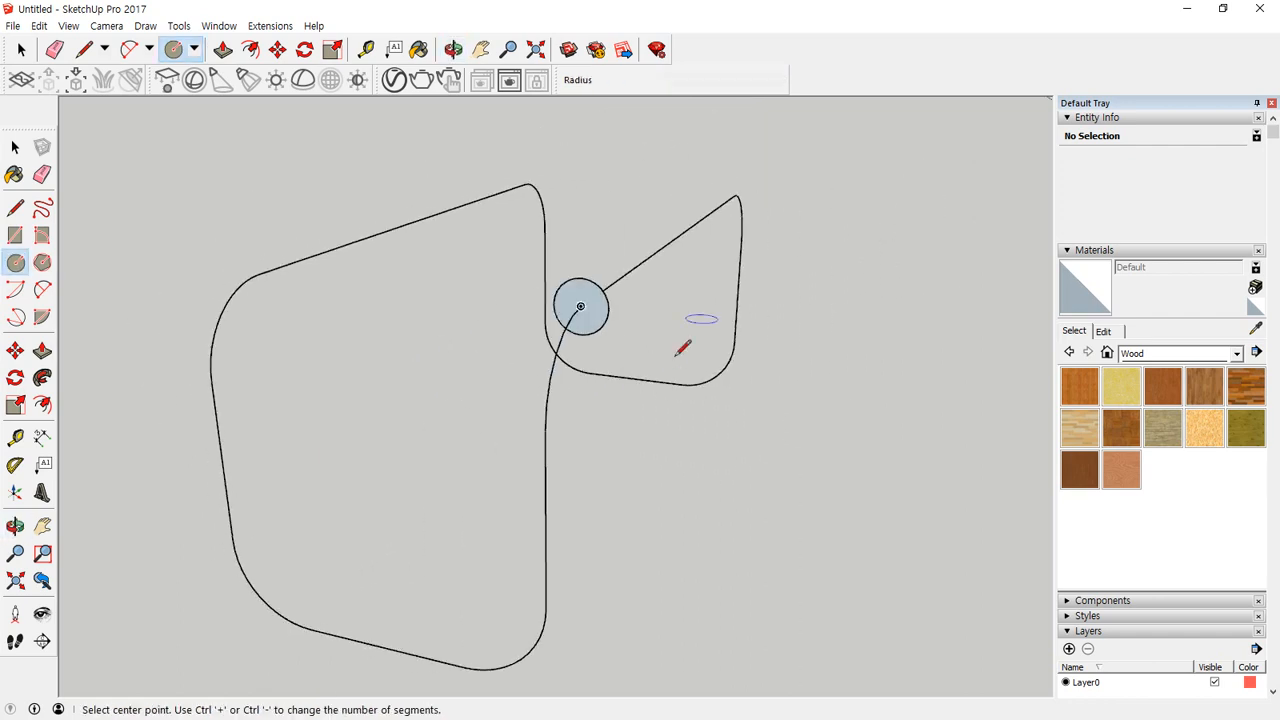
Step: Select all edges of the rounded outline as the path and sweep the circle face along it with Follow Me
middle_click_drag(686, 343, 688, 408)
key("space")
left_click_drag(677, 249, 562, 160)
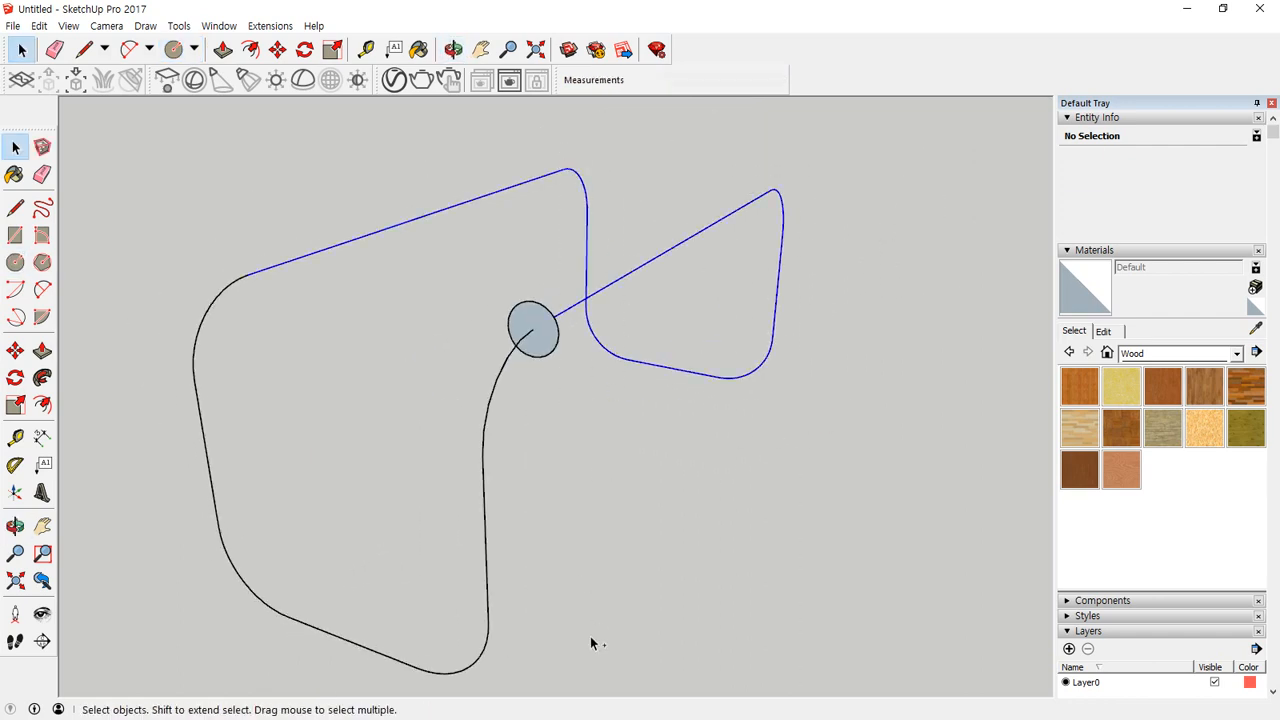
left_click_drag(197, 470, 196, 468, "ctrl")
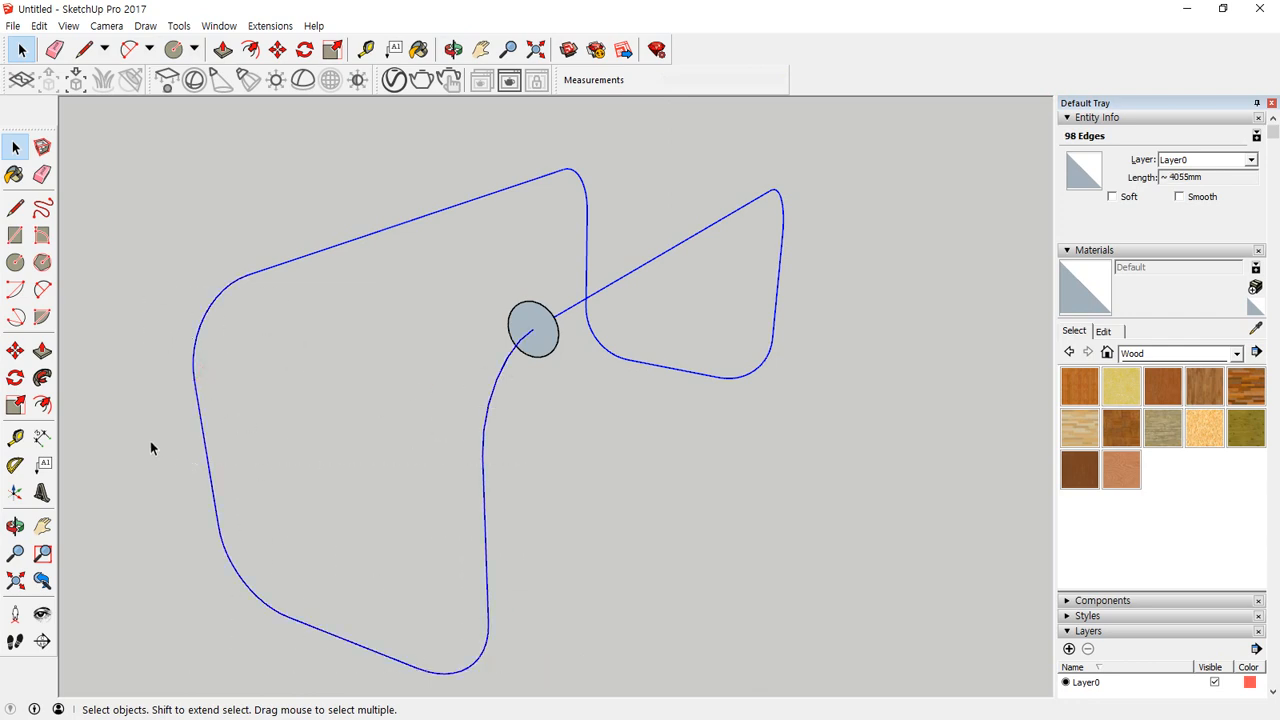
left_click(42, 377)
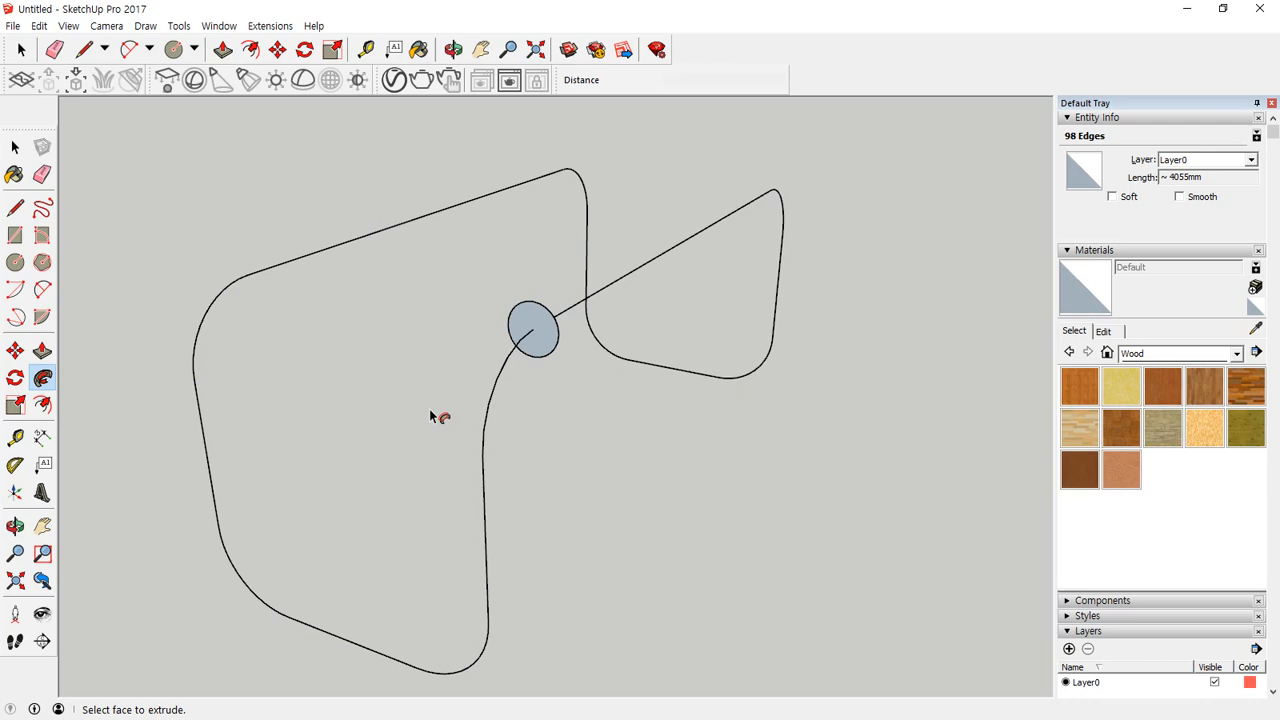
left_click(533, 340)
middle_click_drag(531, 414, 609, 513)
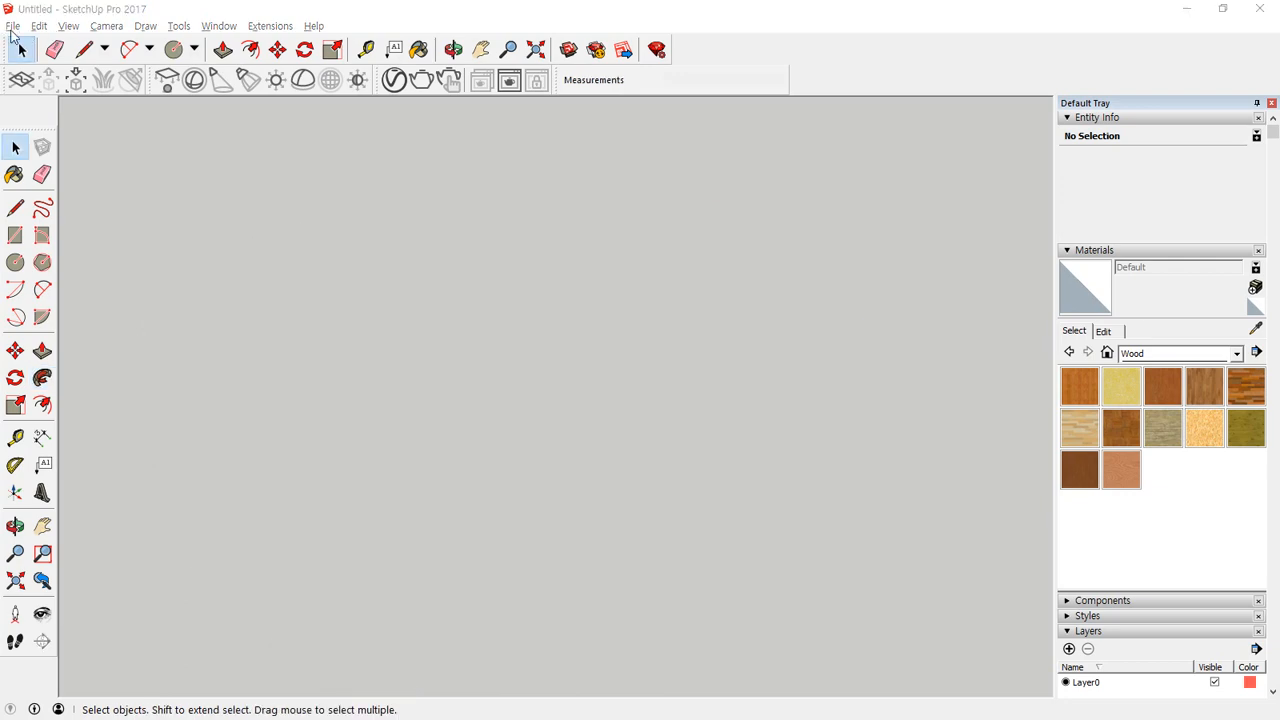
Step: Import 다운로드.jpg as an image and place it flat on the ground plane with its corner at the origin
left_click(13, 26)
left_click(70, 603)
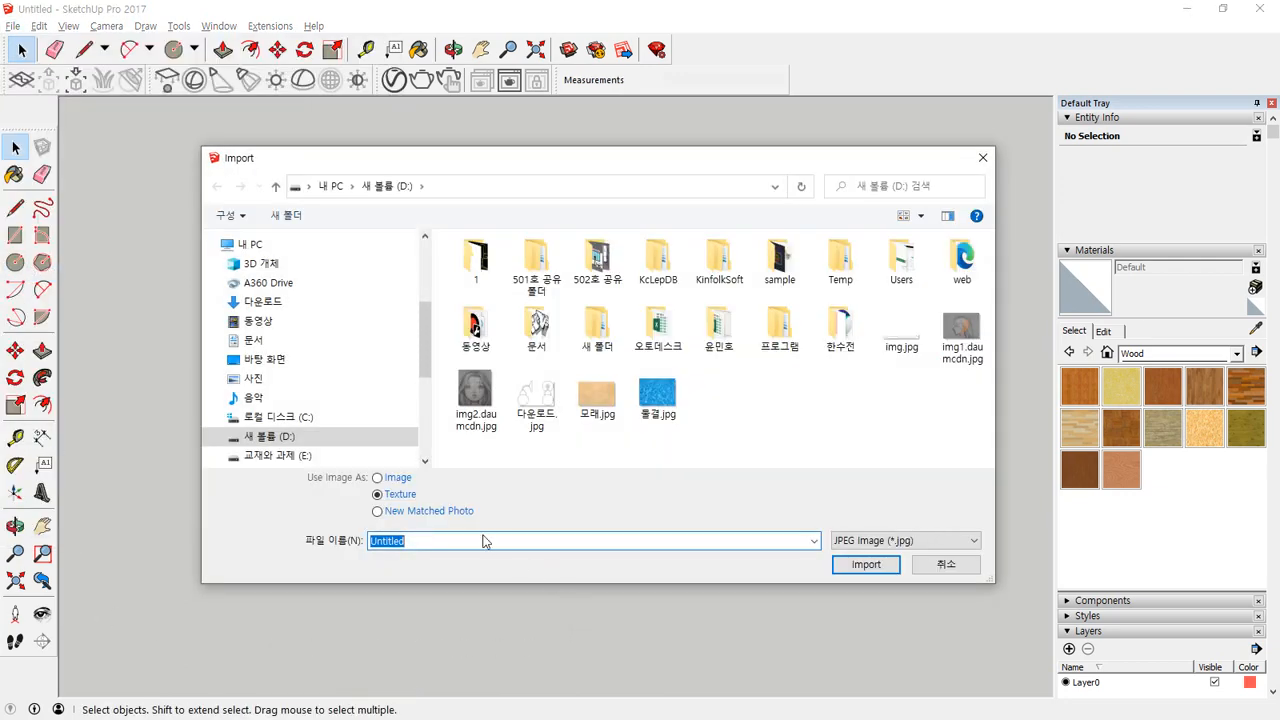
left_click(380, 478)
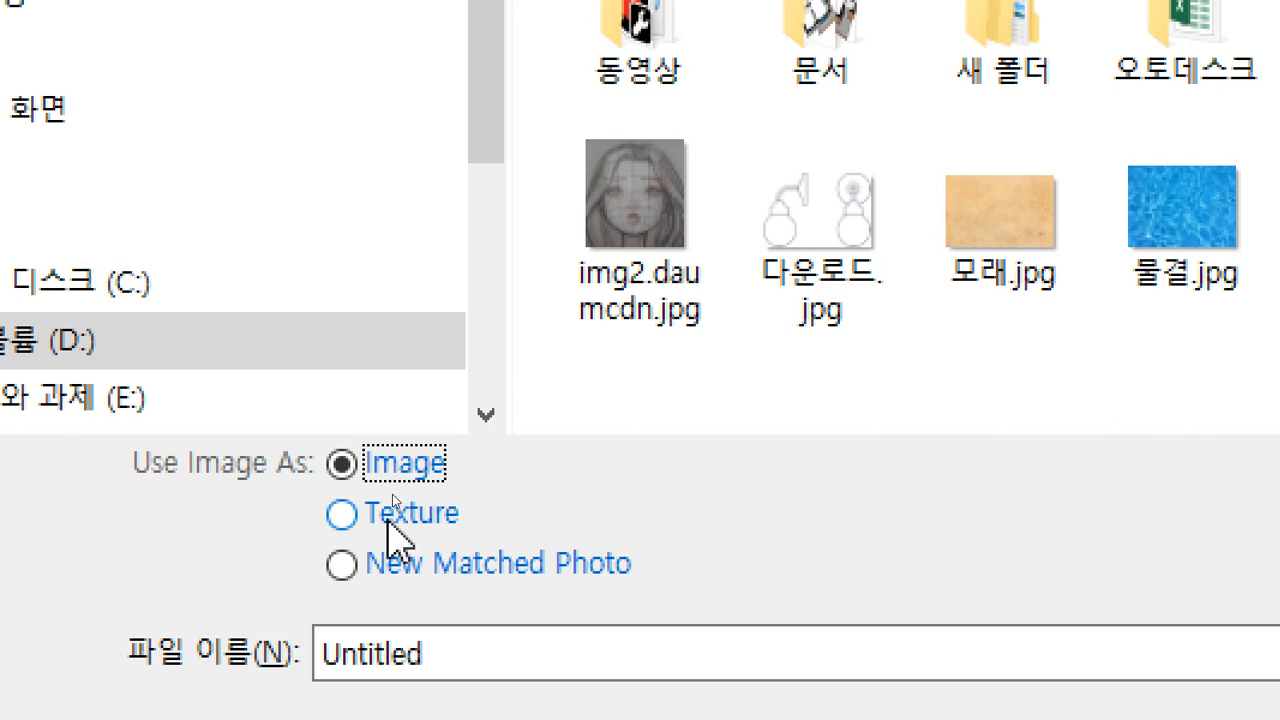
left_click(835, 253)
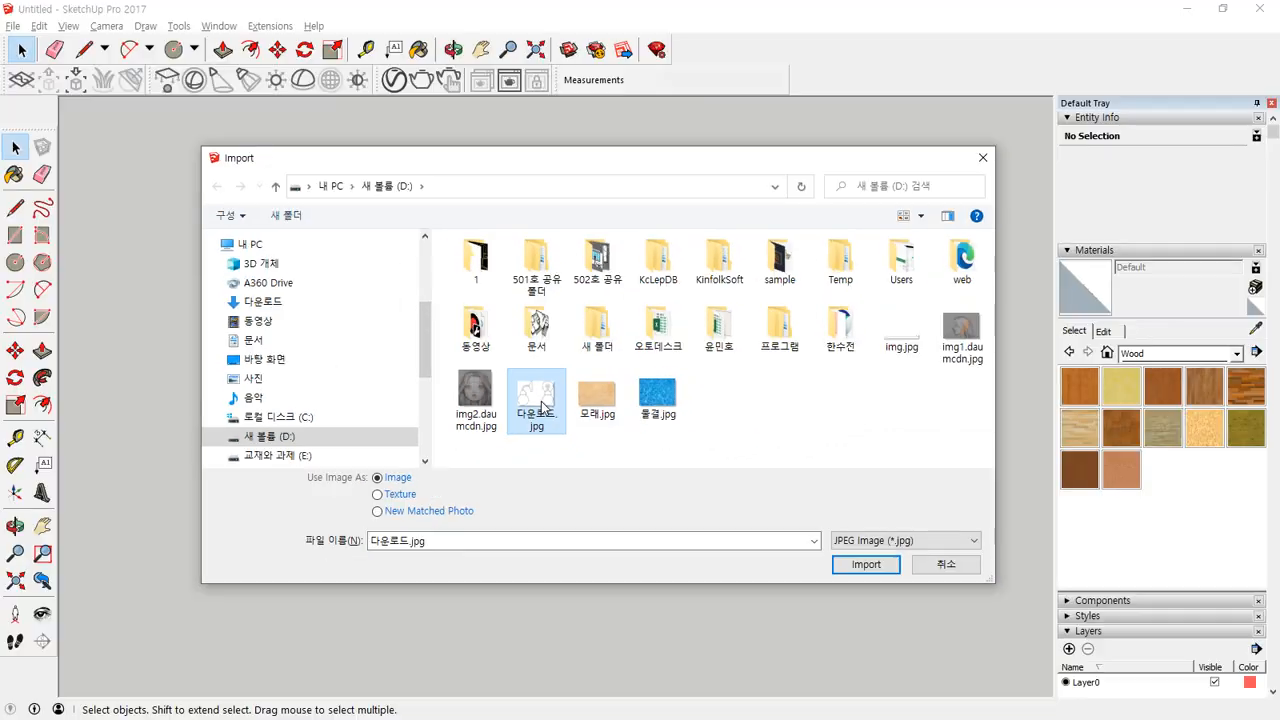
left_click(864, 565)
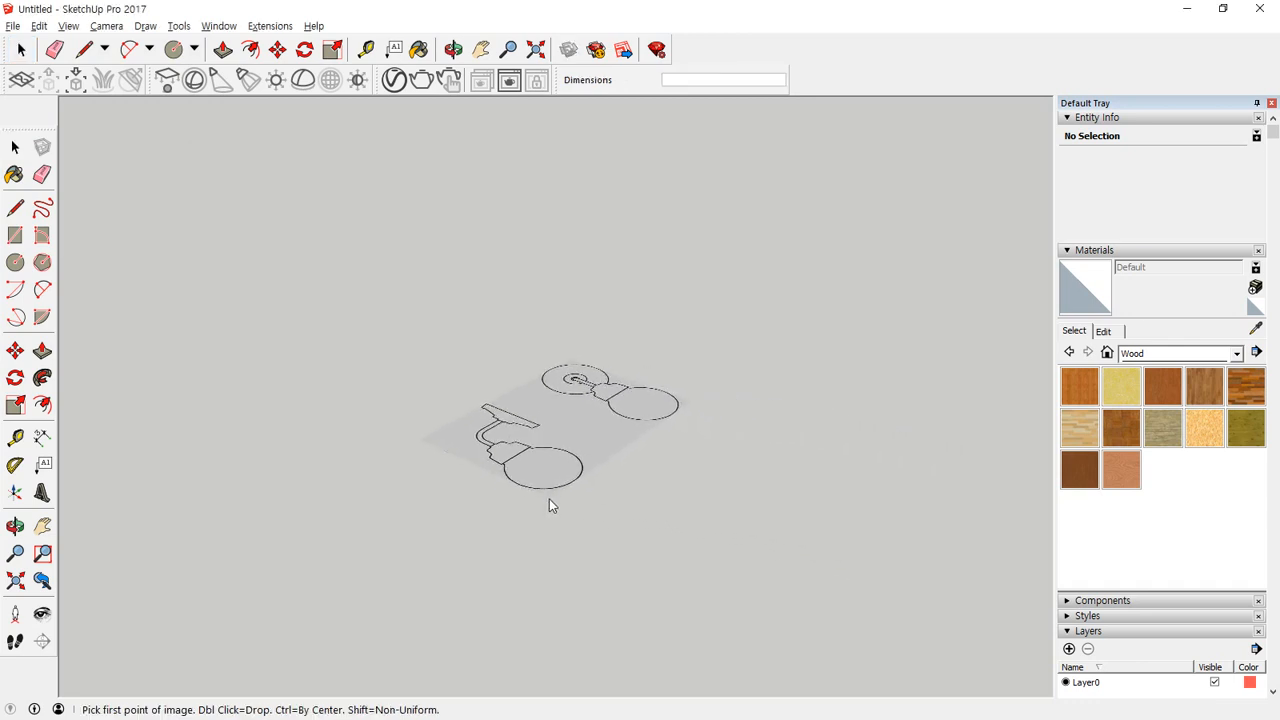
left_click(400, 553)
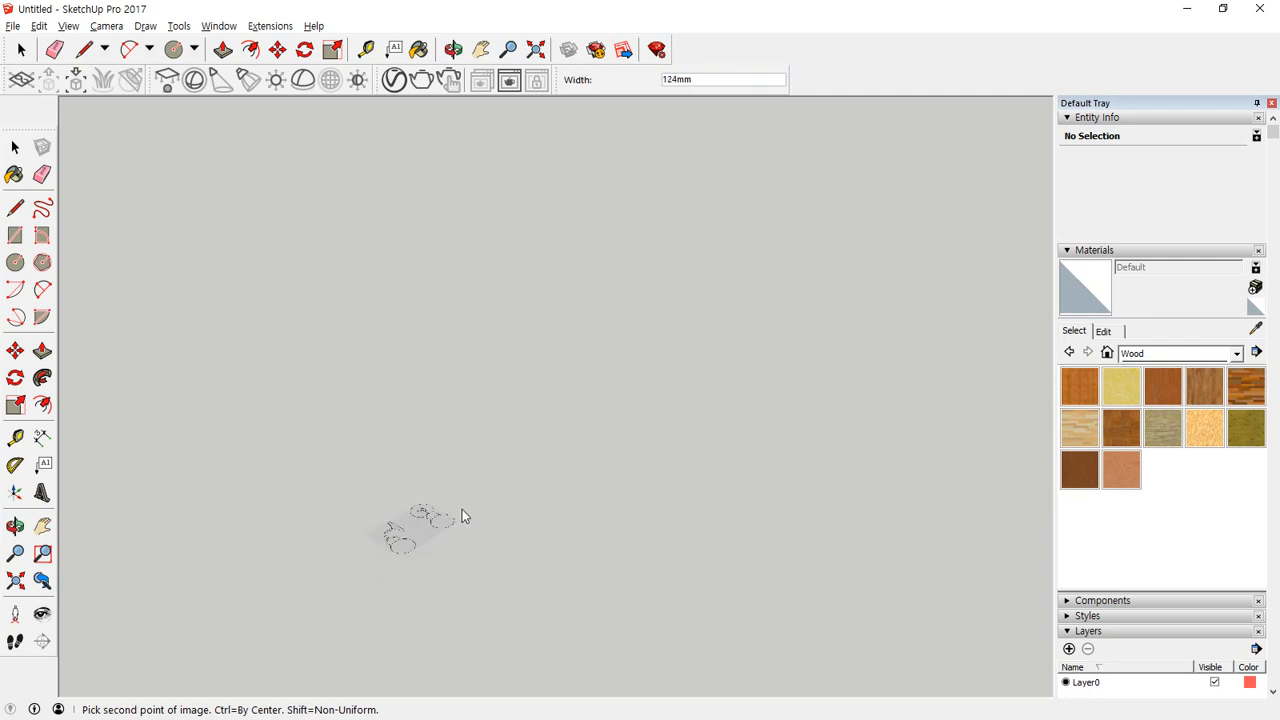
left_click(613, 444)
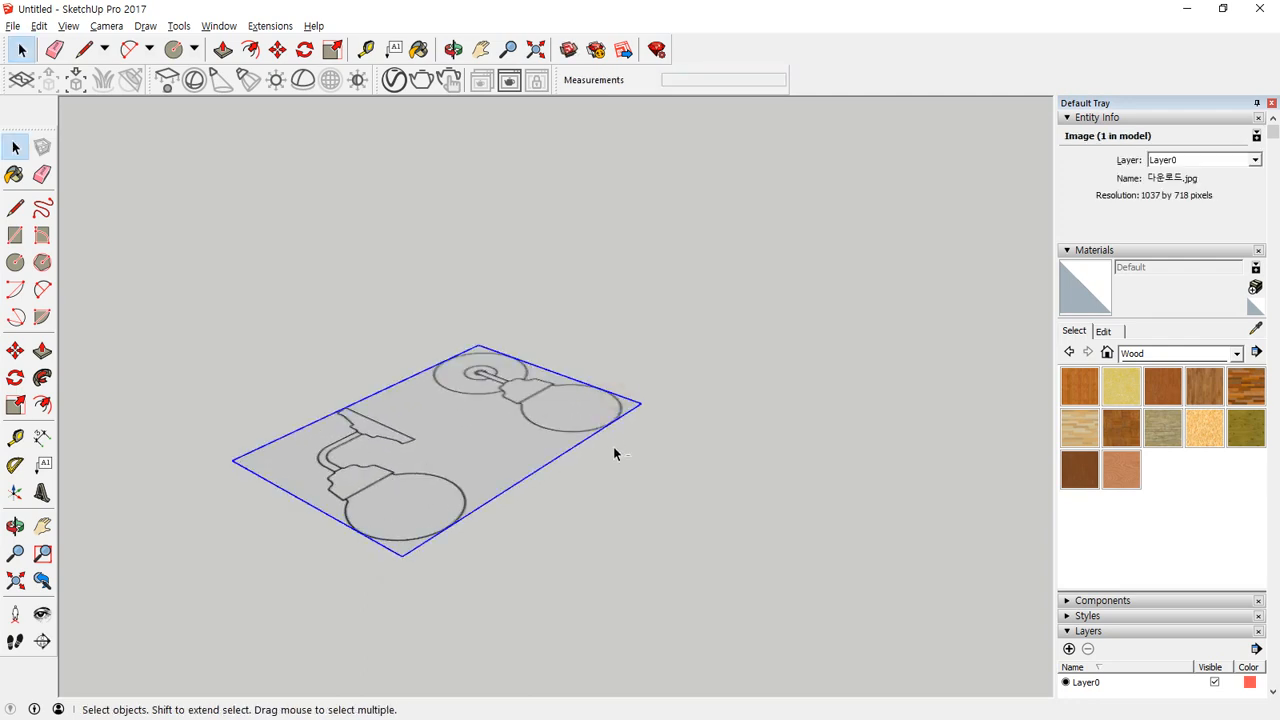
Step: Rotate the lamp image 90 degrees about its edge on the red axis so it stands upright
scroll(614, 452, "up", 3)
scroll(613, 450, "down", 4)
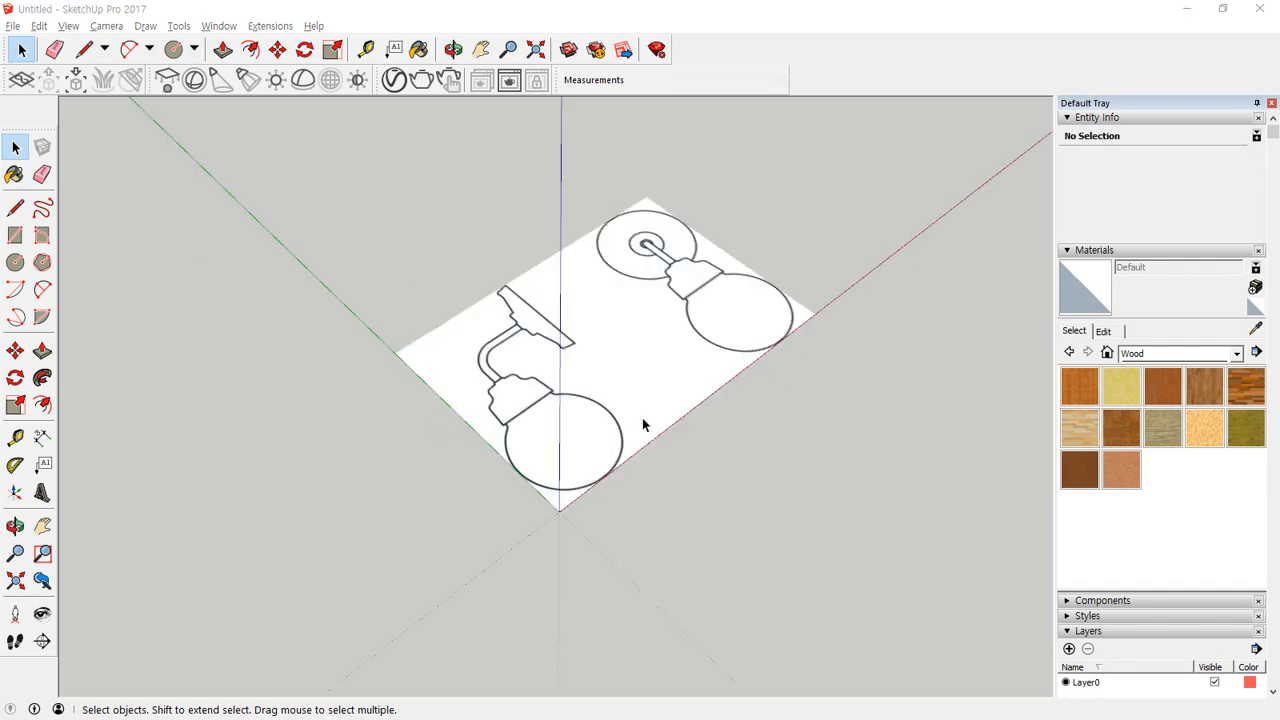
scroll(648, 423, "up", 3)
scroll(651, 421, "down", 1)
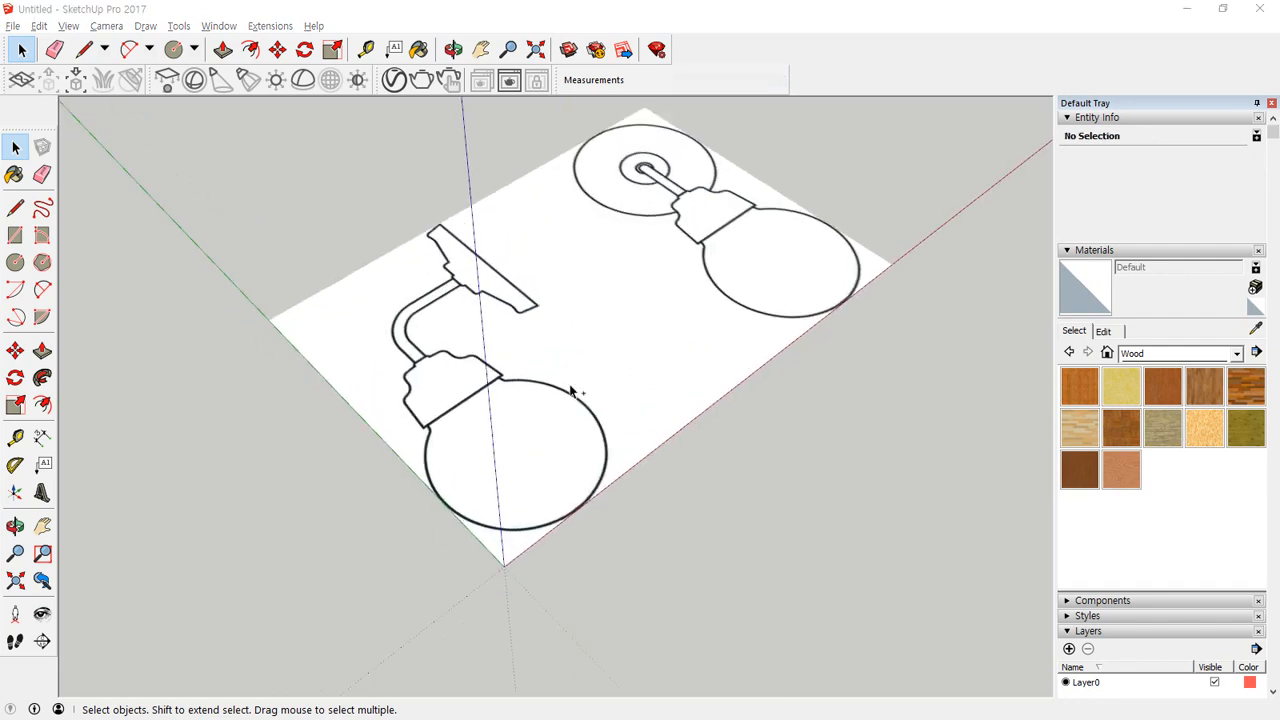
middle_click_drag(489, 530, 461, 282)
left_click(337, 389)
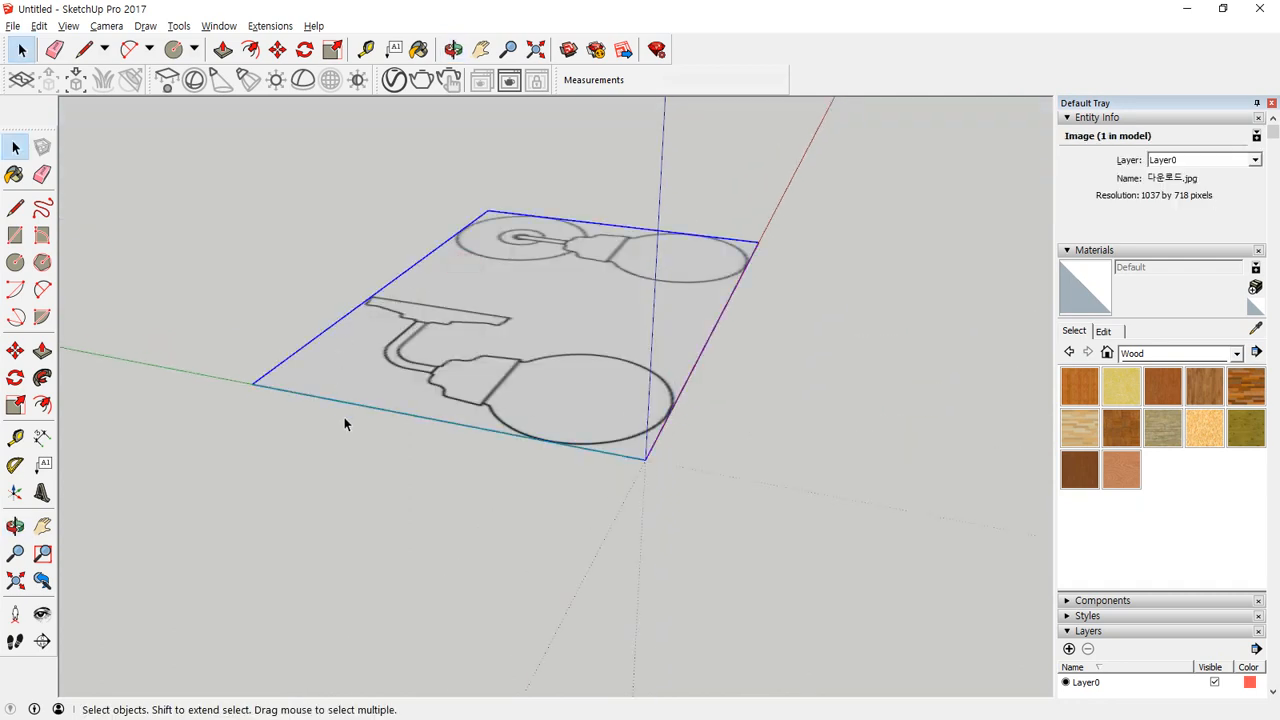
key("q")
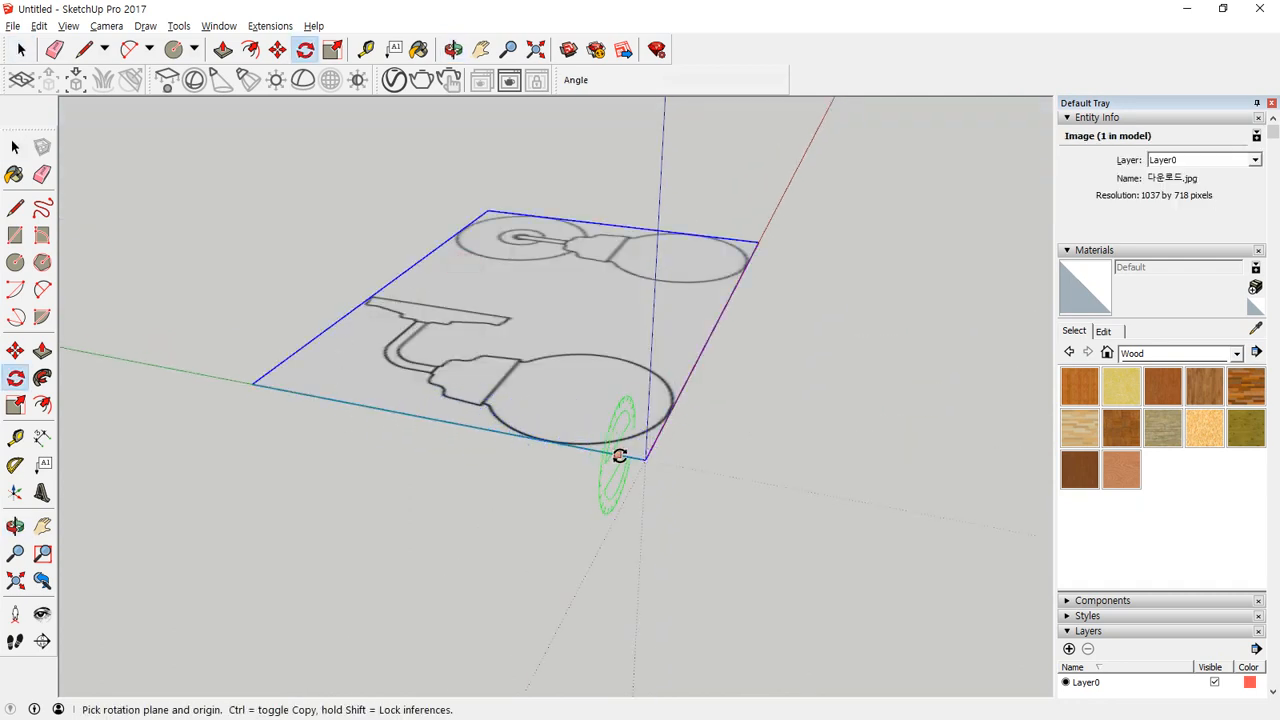
left_click(644, 460)
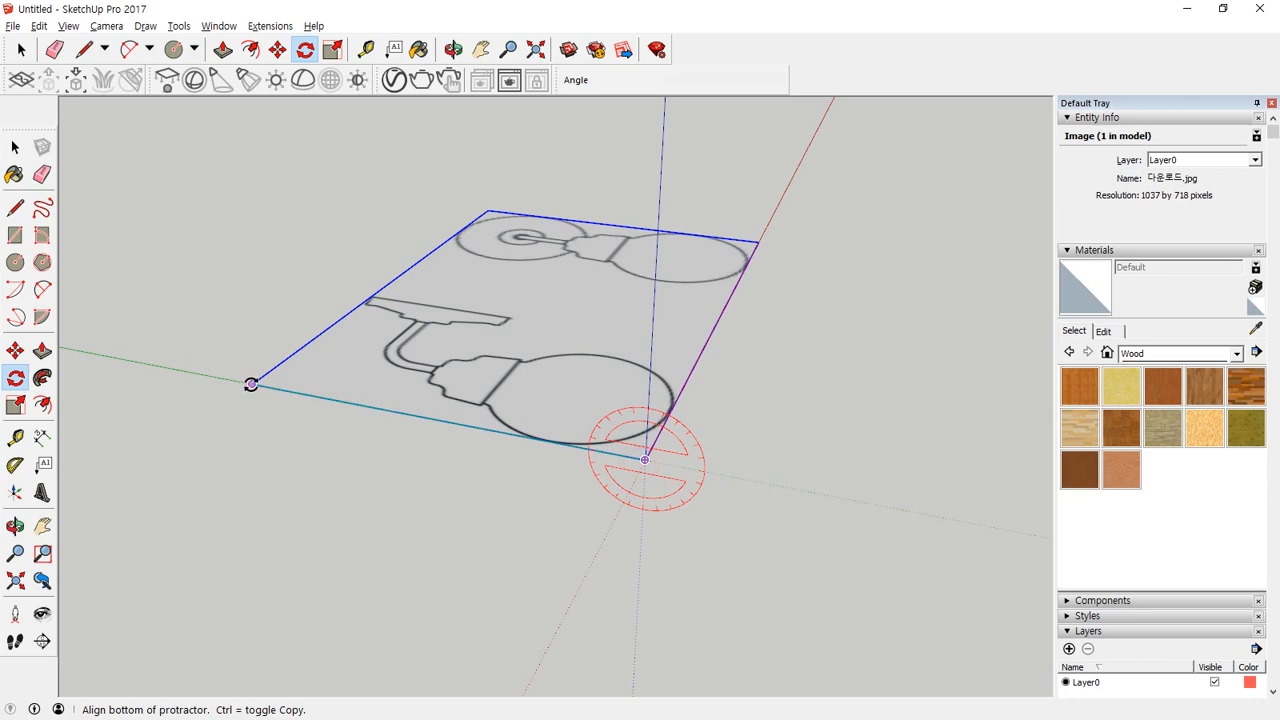
left_click(251, 384)
left_click(308, 345)
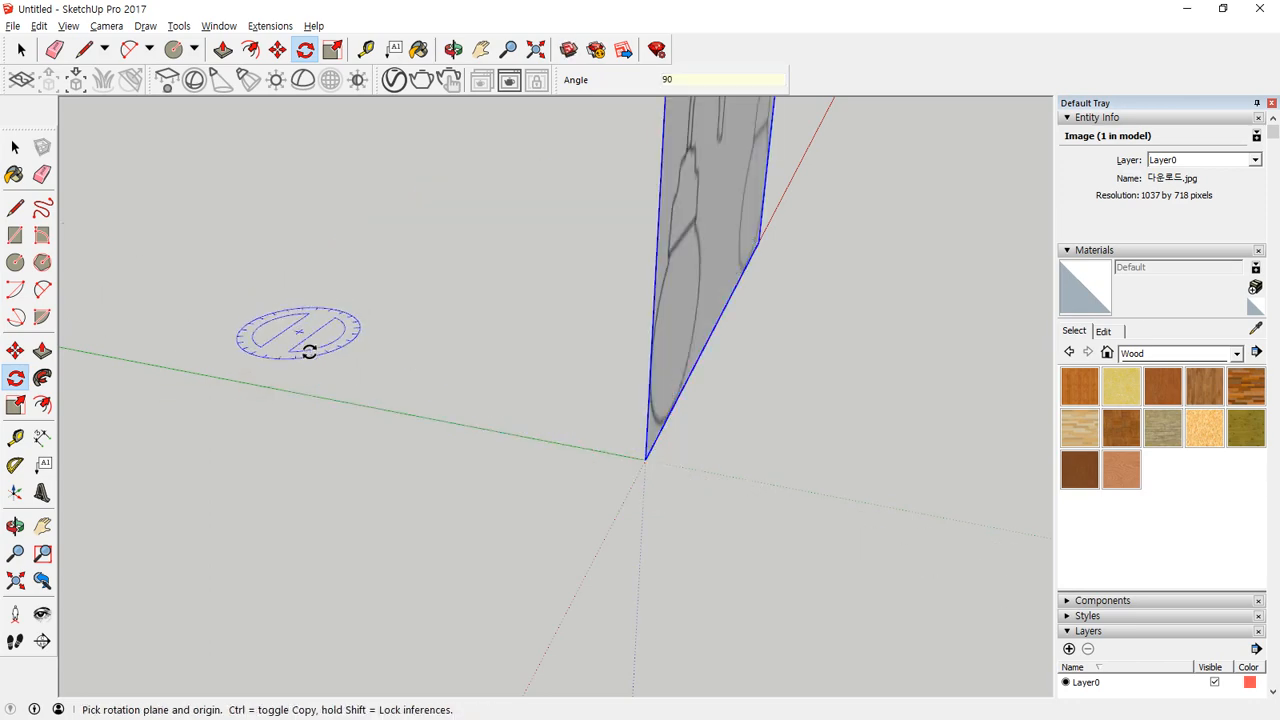
middle_click_drag(309, 349, 528, 481)
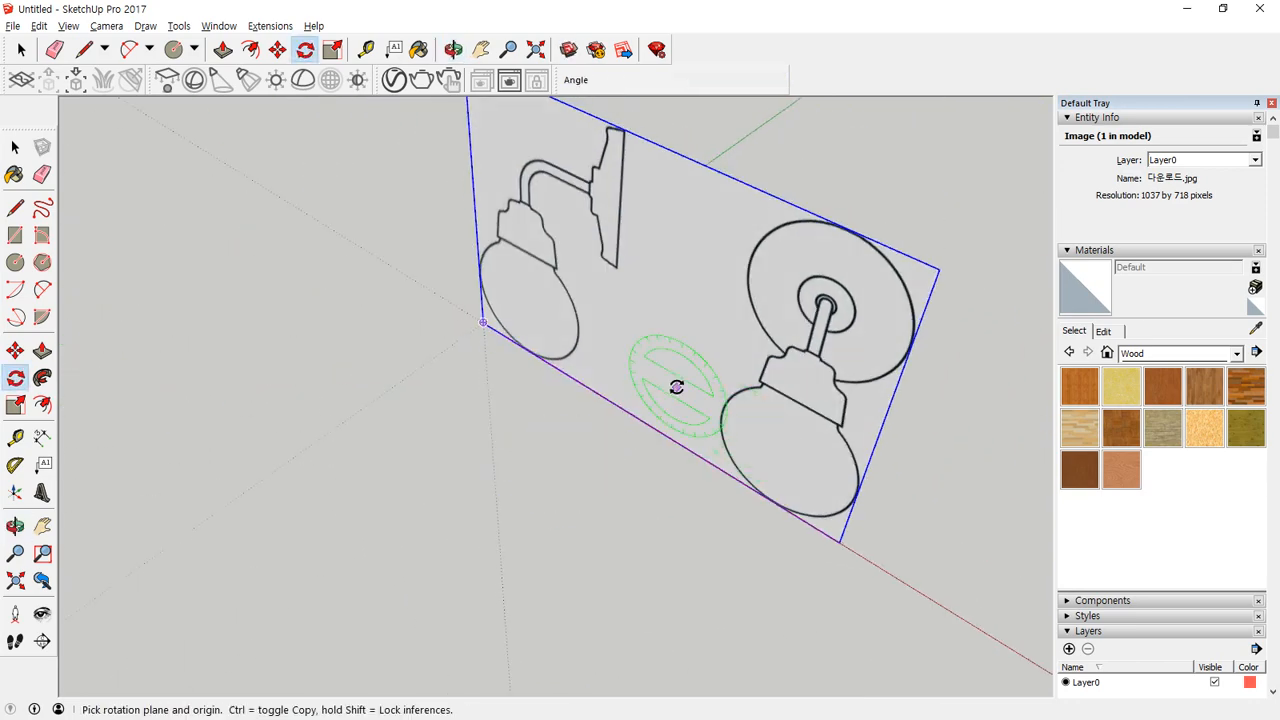
middle_click_drag(668, 366, 743, 443)
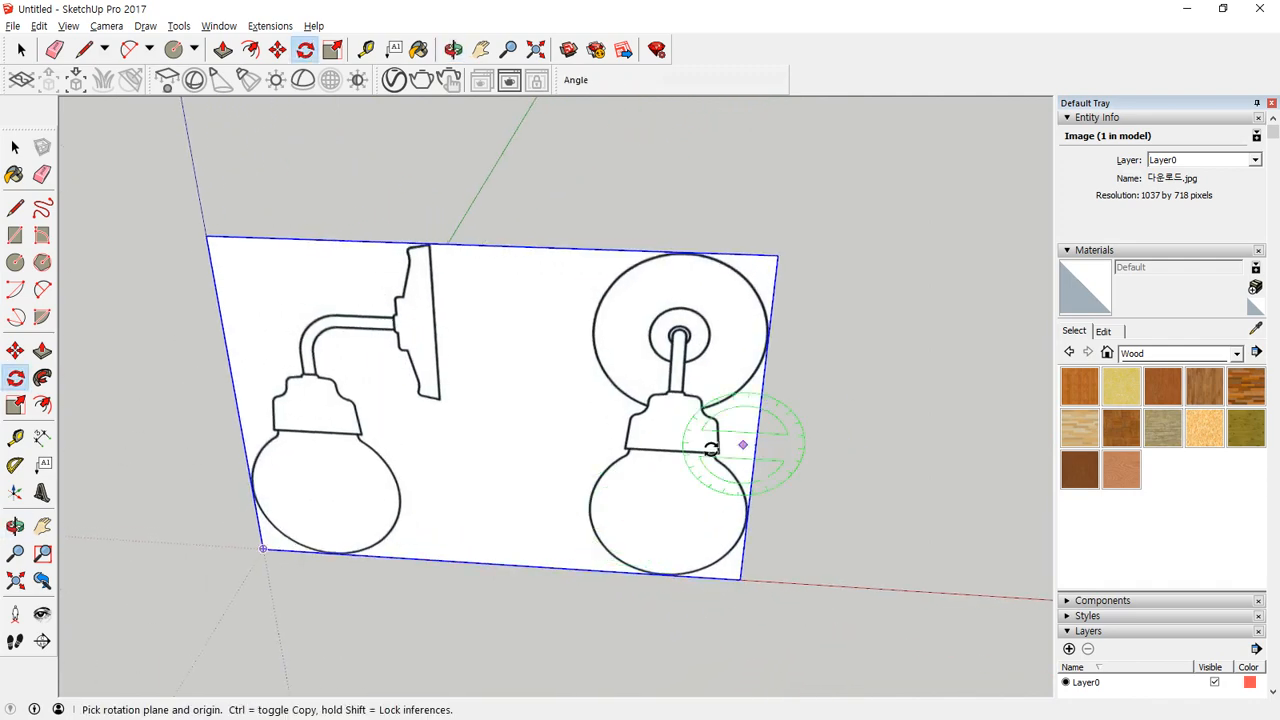
key("space")
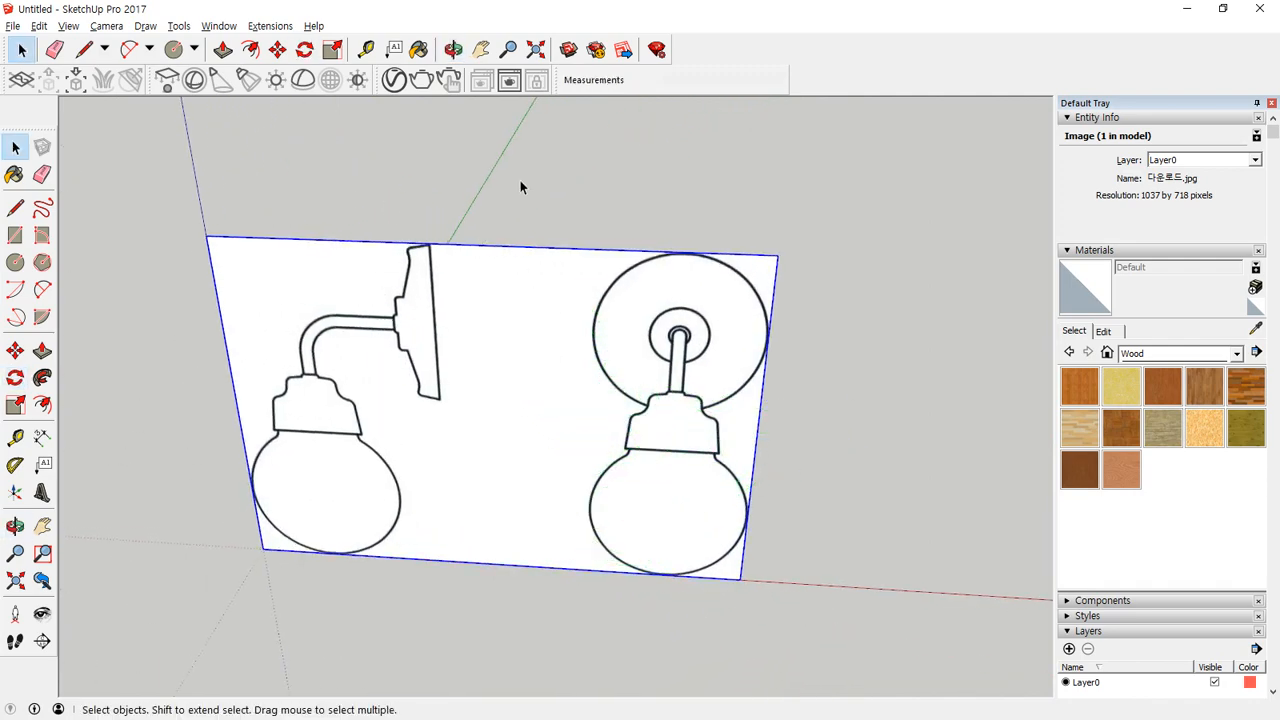
Step: Explode the upright lamp image into an editable textured face and select that face
left_click(777, 189)
left_click(662, 320)
middle_click_drag(662, 320, 740, 331)
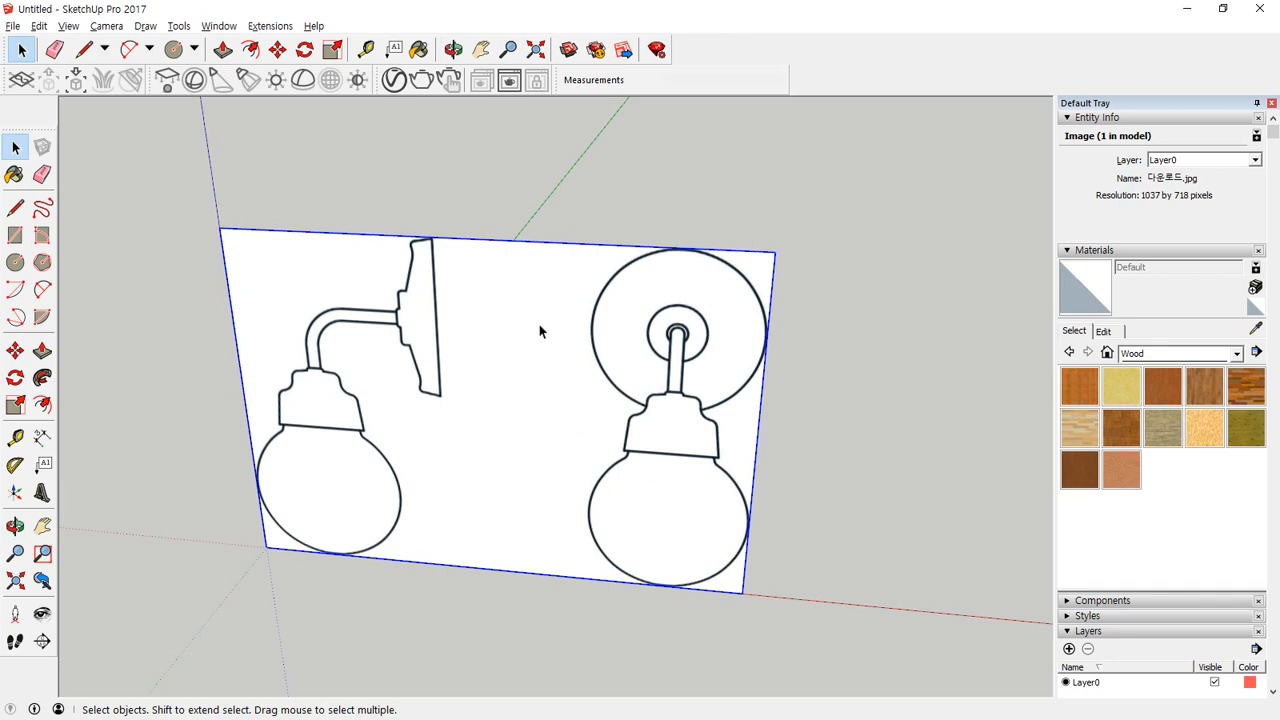
right_click(530, 286)
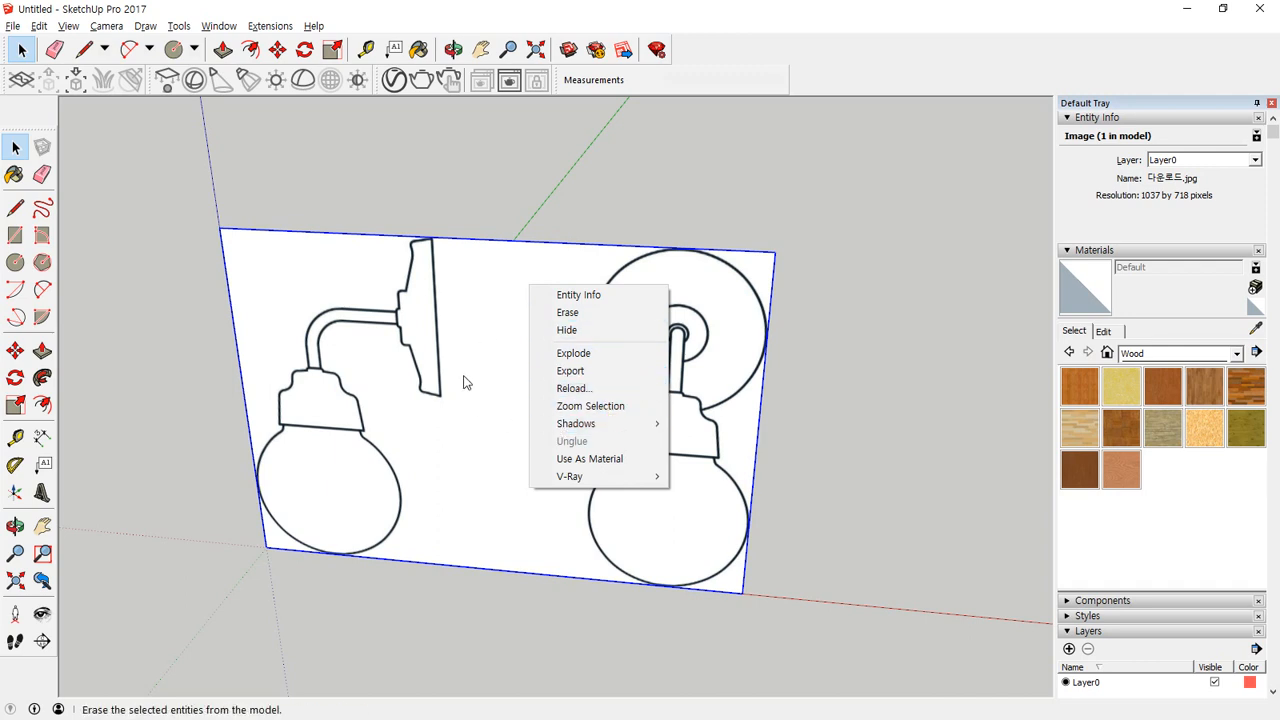
left_click(604, 355)
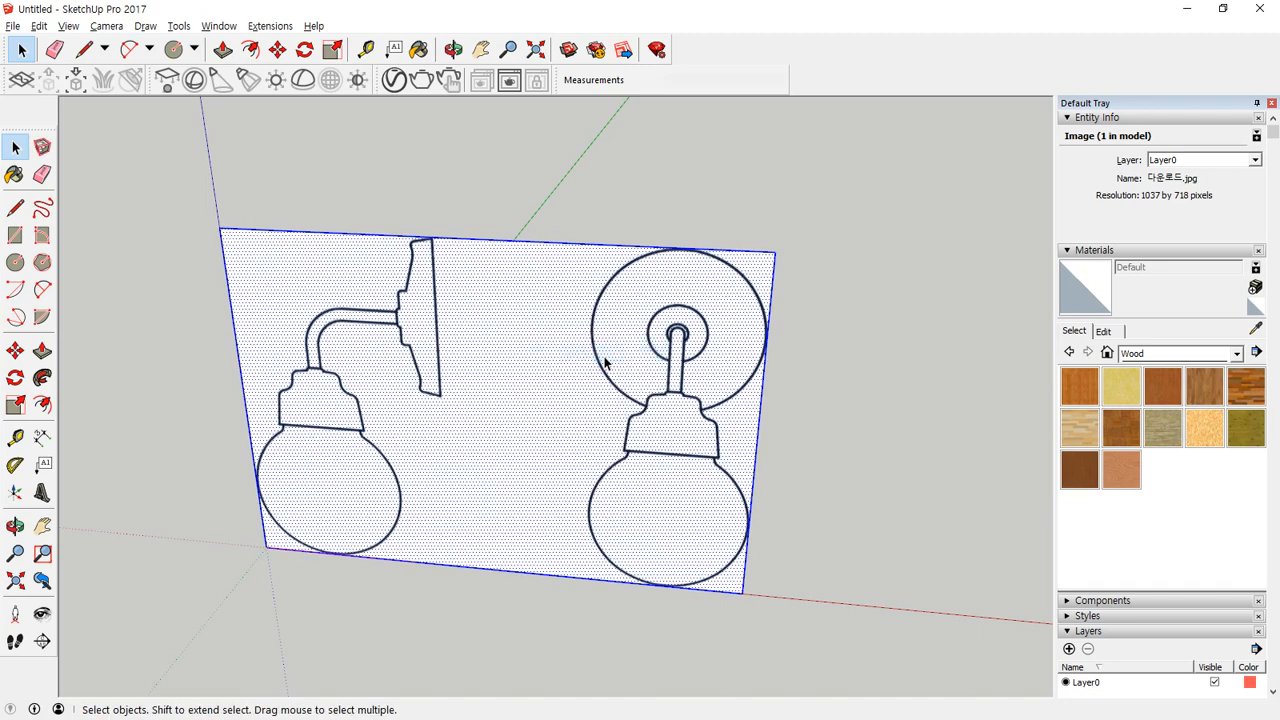
middle_click_drag(808, 363, 648, 335)
left_click(648, 334)
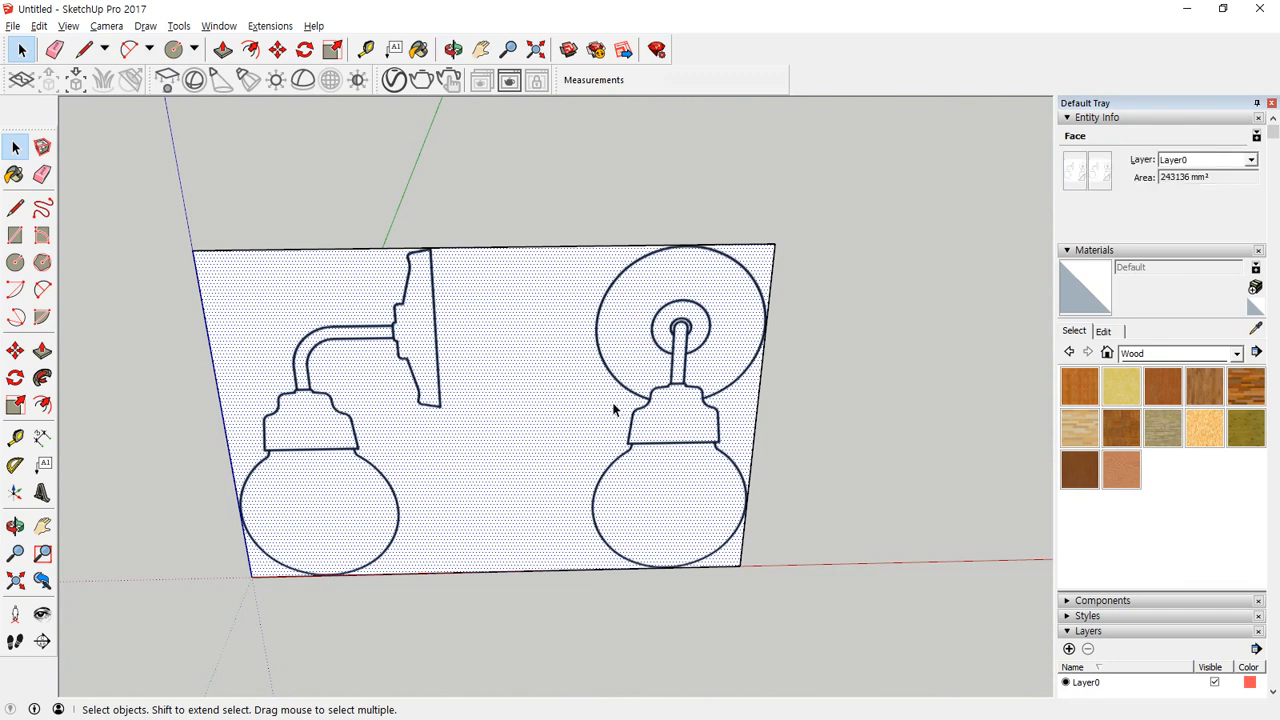
key("l")
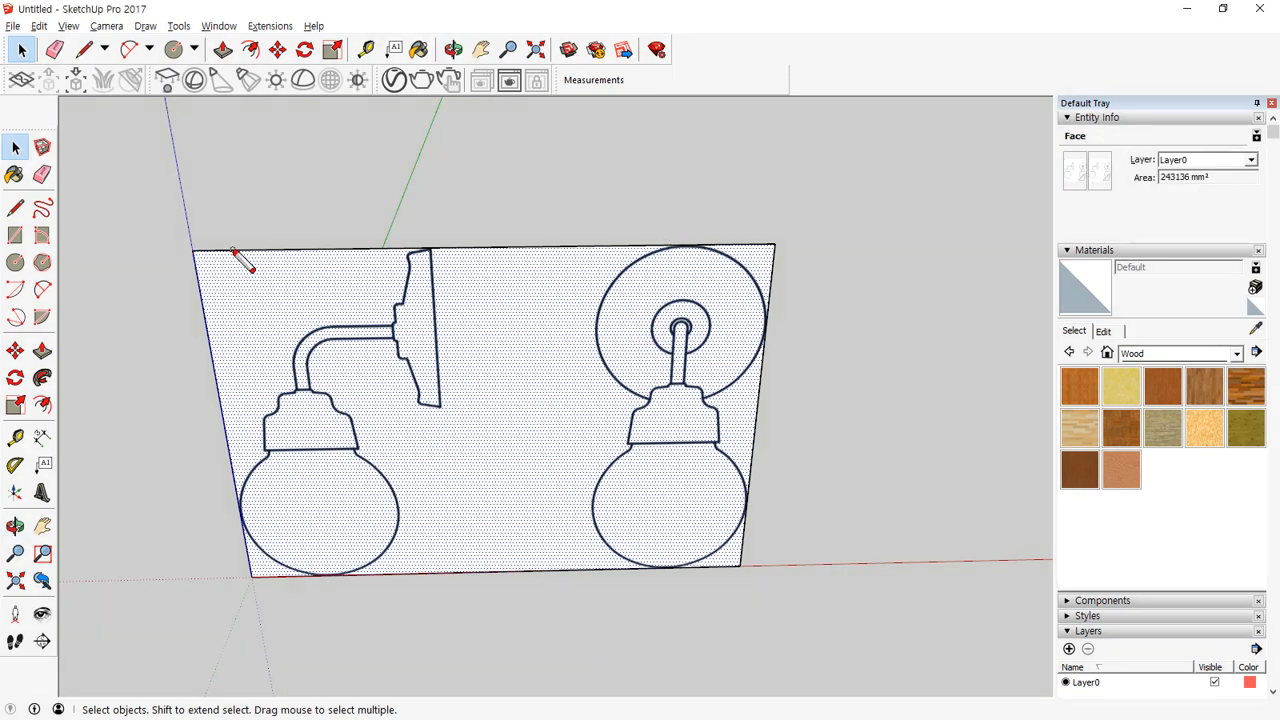
mouse_move(234, 252)
left_mouse_down()
mouse_move(780, 262)
mouse_move(736, 528)
left_mouse_up()
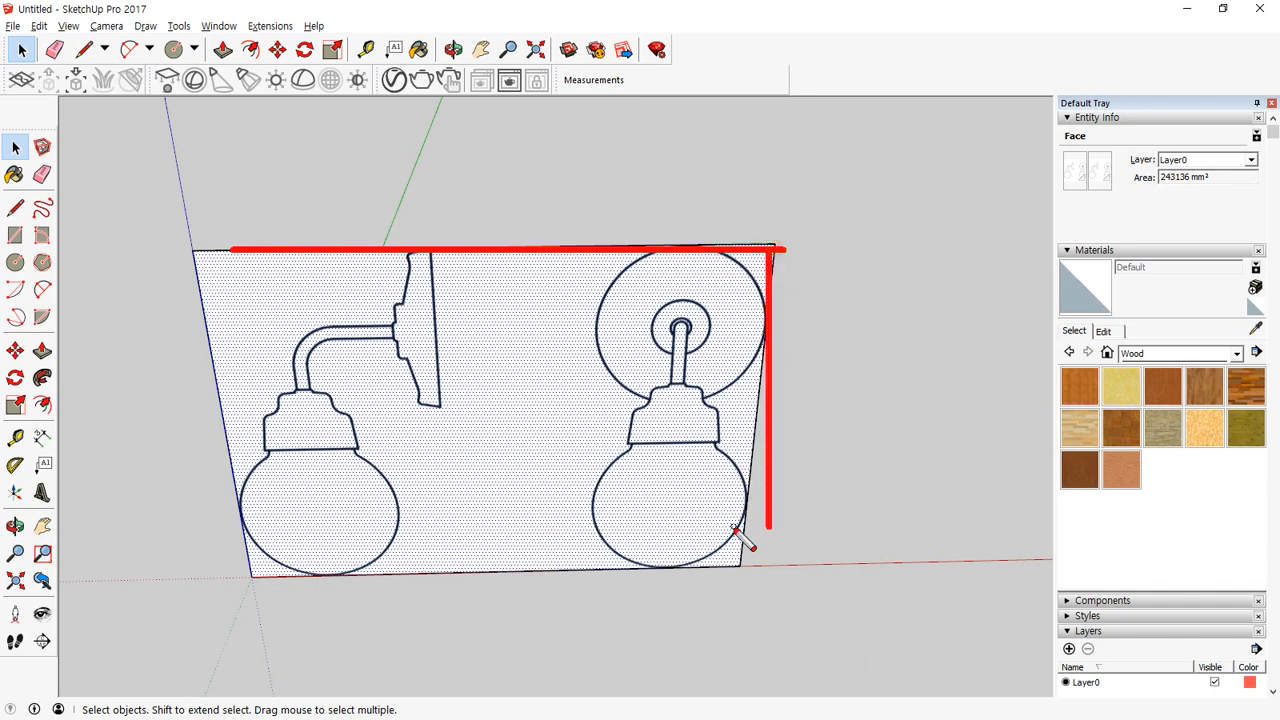
mouse_move(588, 588)
left_mouse_down()
mouse_move(321, 309)
mouse_move(583, 621)
left_mouse_up()
key("Escape")
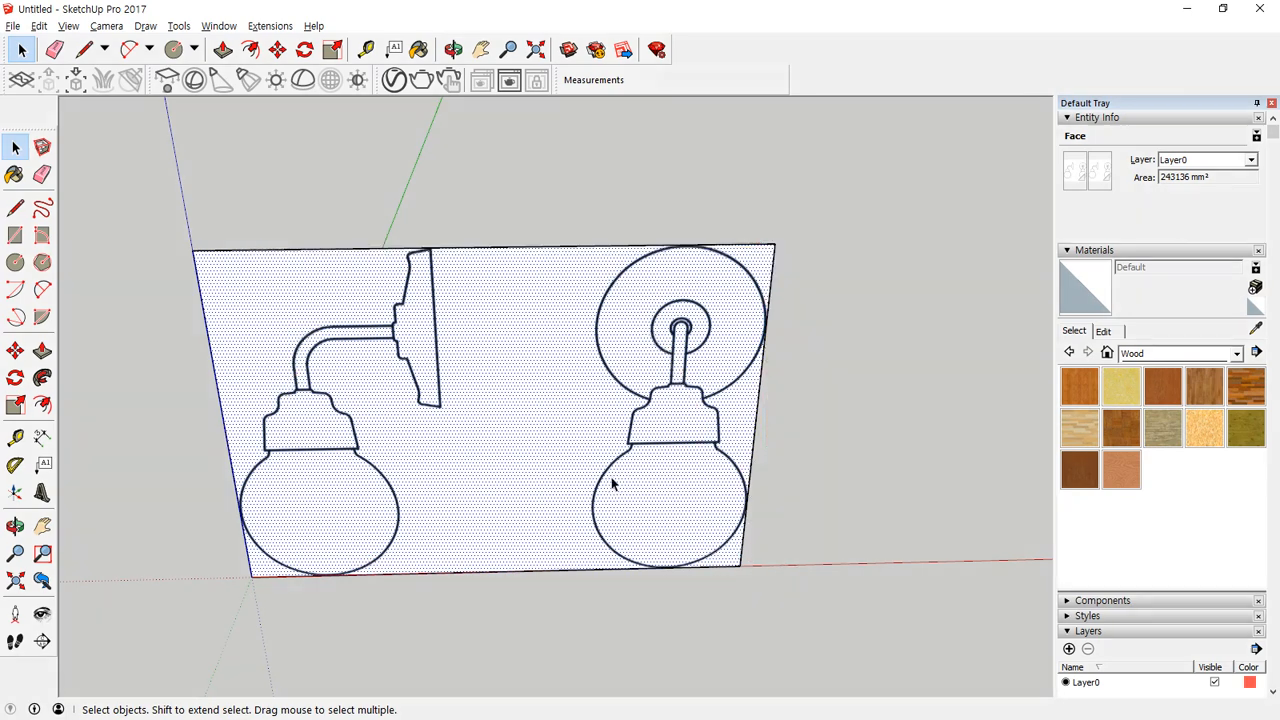
Step: Draw a narrow full-height rectangle on the image face in the blank area between the two lamp views
left_click(614, 590)
key("r")
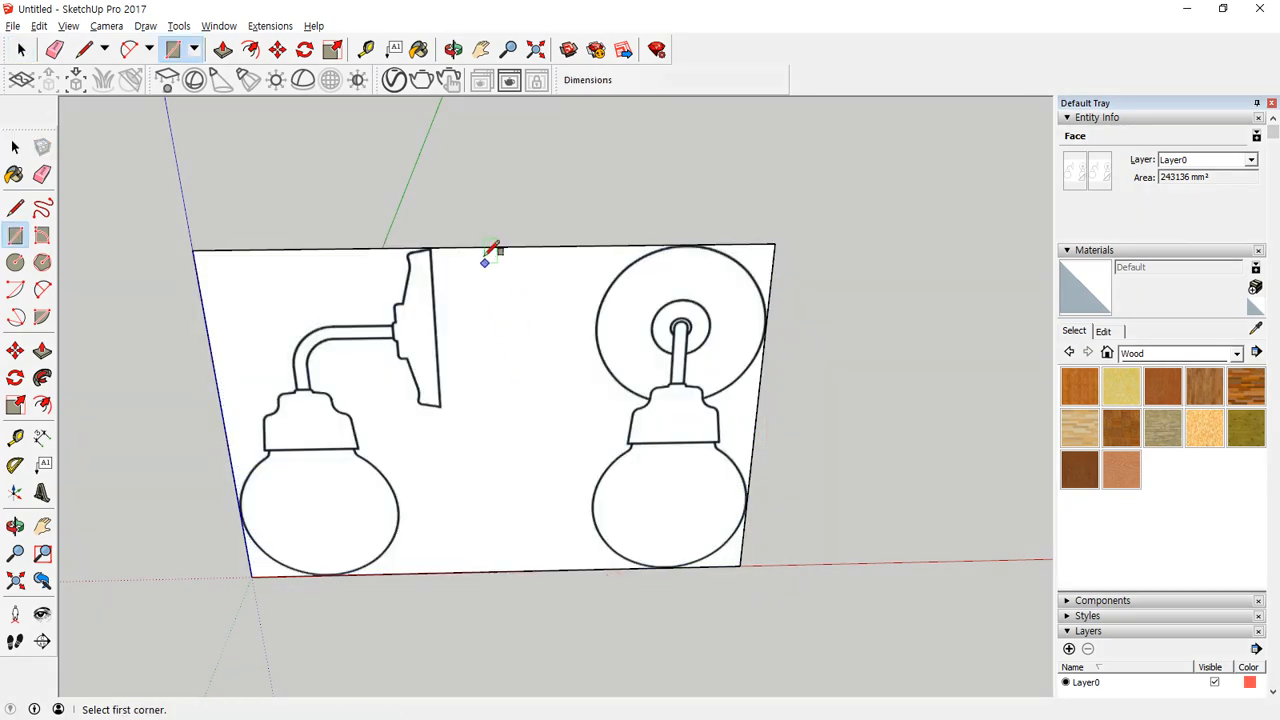
left_click(483, 246)
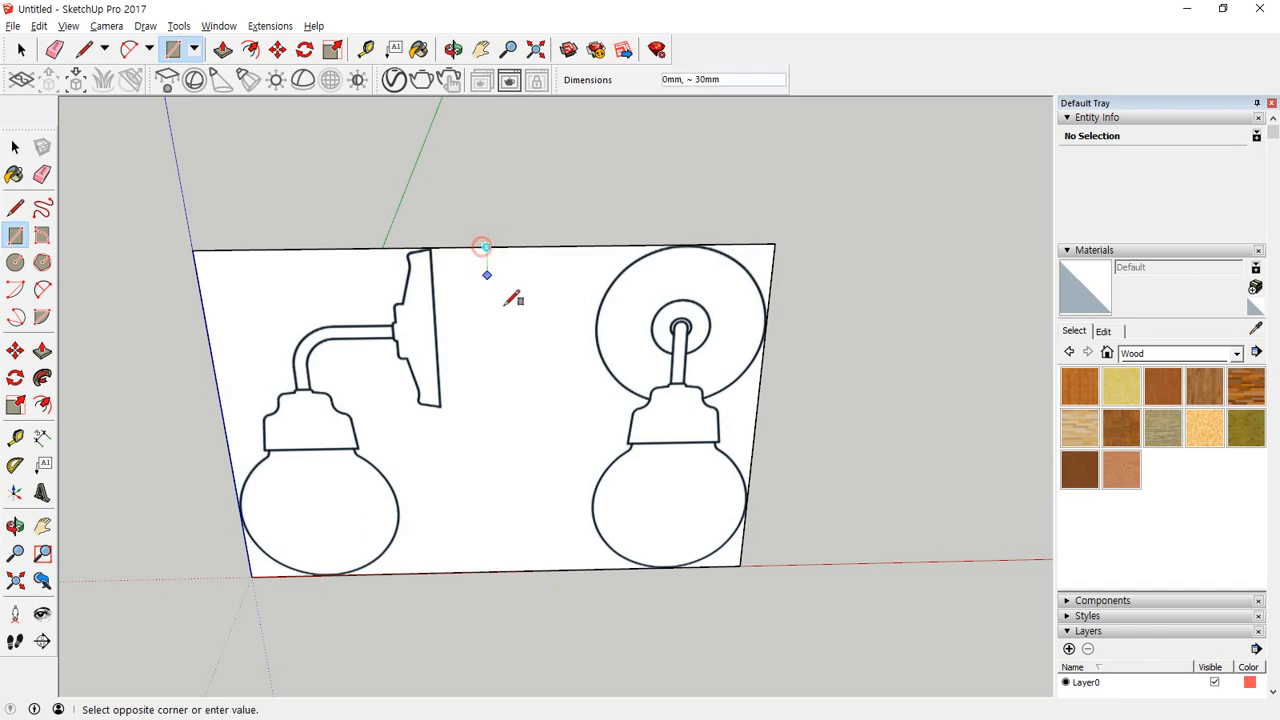
left_click(550, 567)
key("space")
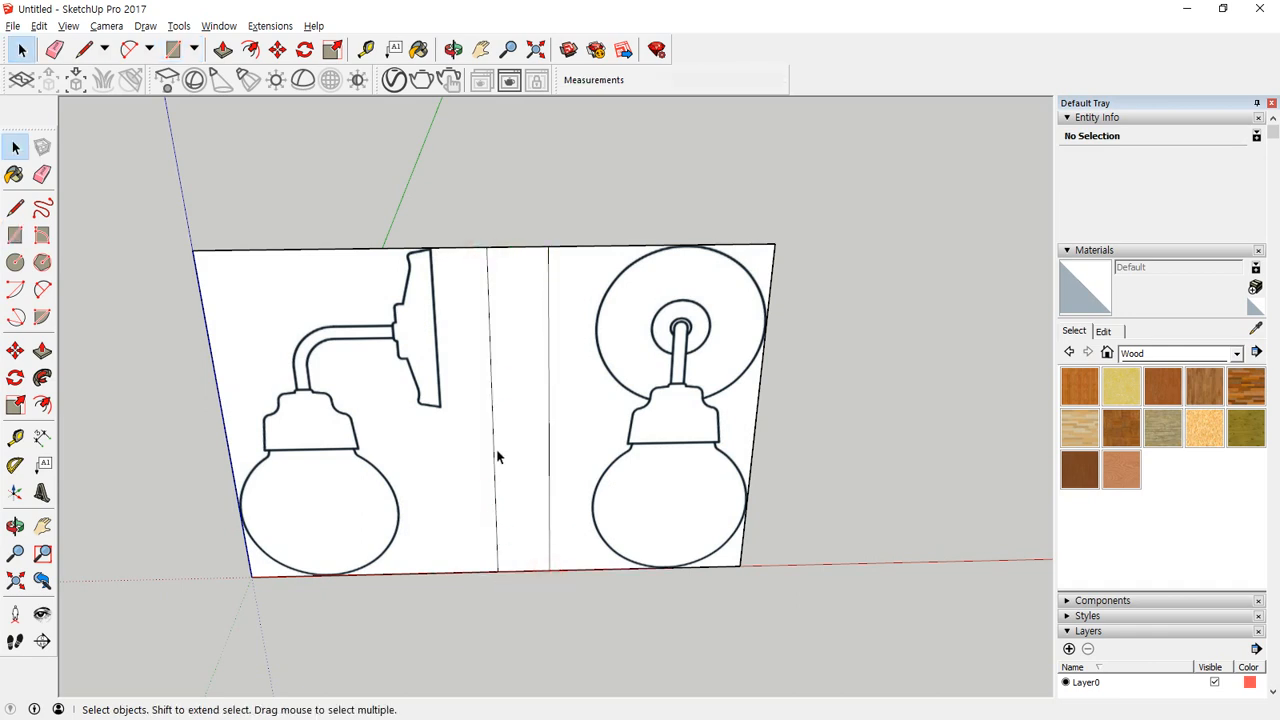
Step: Move the rectangle's edge nearest the side view along the red axis onto the back line of the lamp's wall plate
left_click(493, 455)
scroll(495, 292, "up", 8)
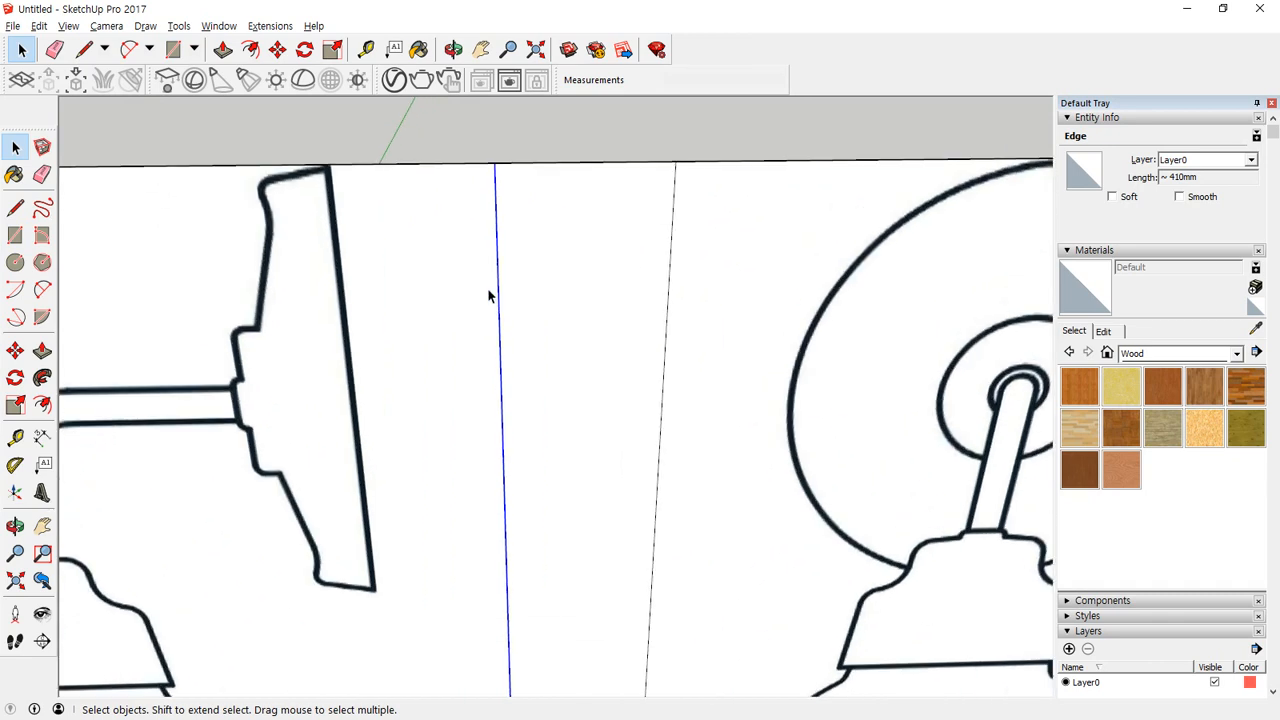
key("m")
left_click(503, 281)
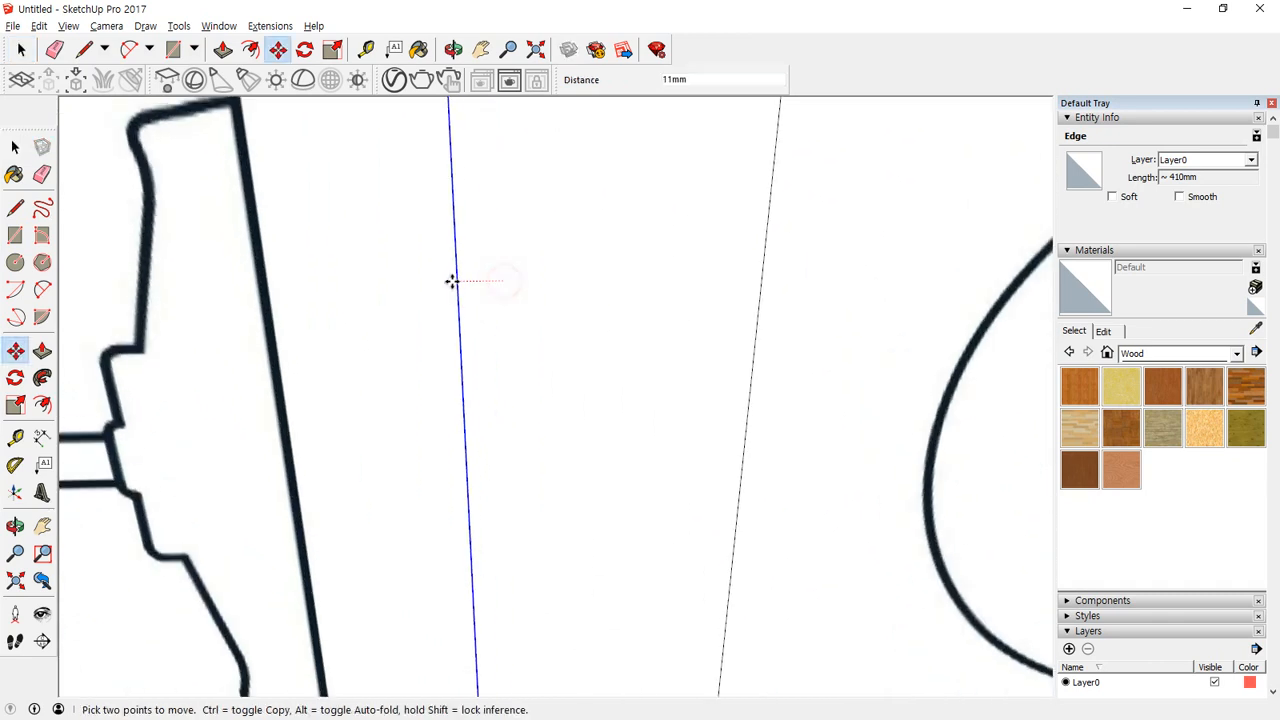
left_click(265, 284)
scroll(716, 358, "down", 2)
key("space")
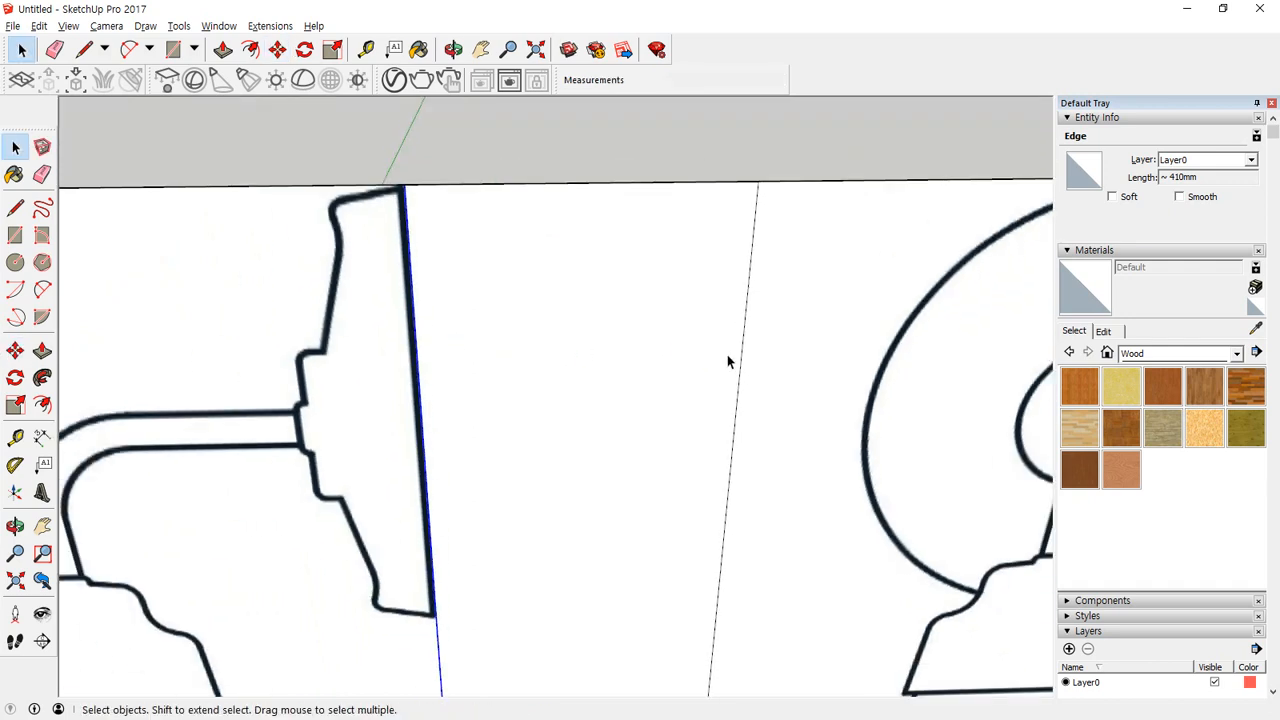
Step: Move the rectangle's other vertical edge about 49 mm along the red axis to the outer boundary of the front view
left_click(743, 360)
key("m")
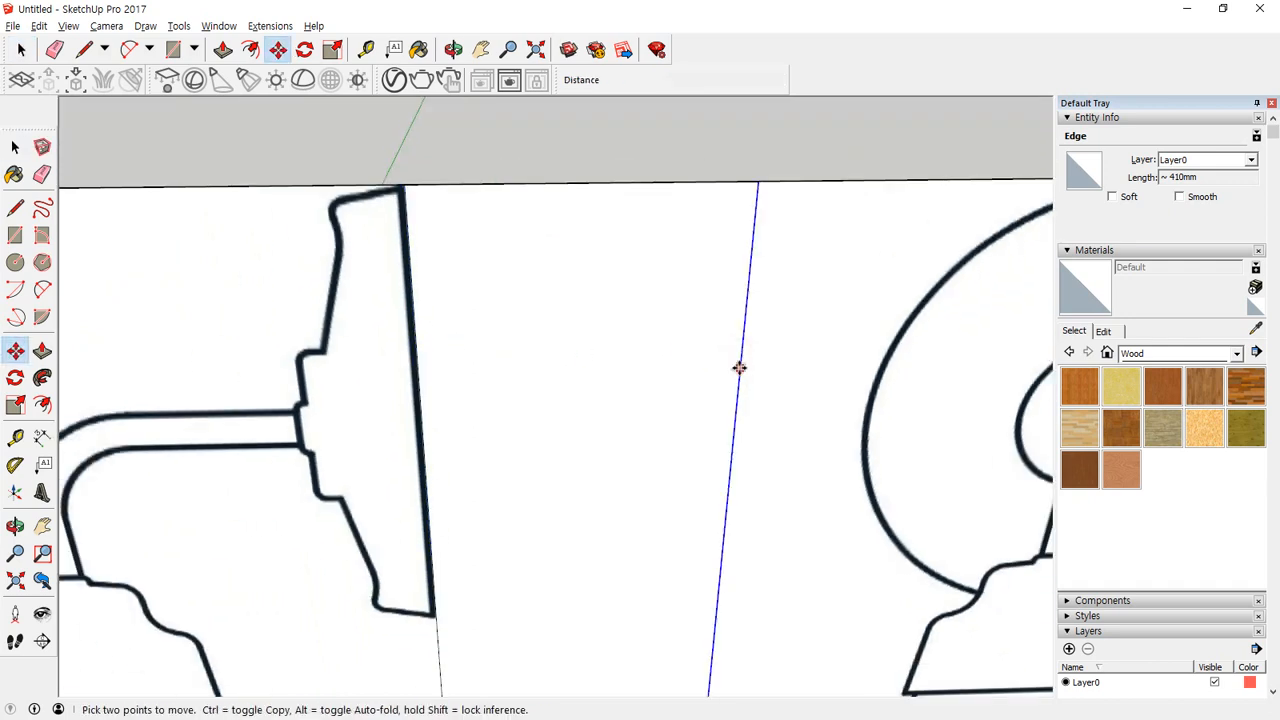
left_click(740, 366)
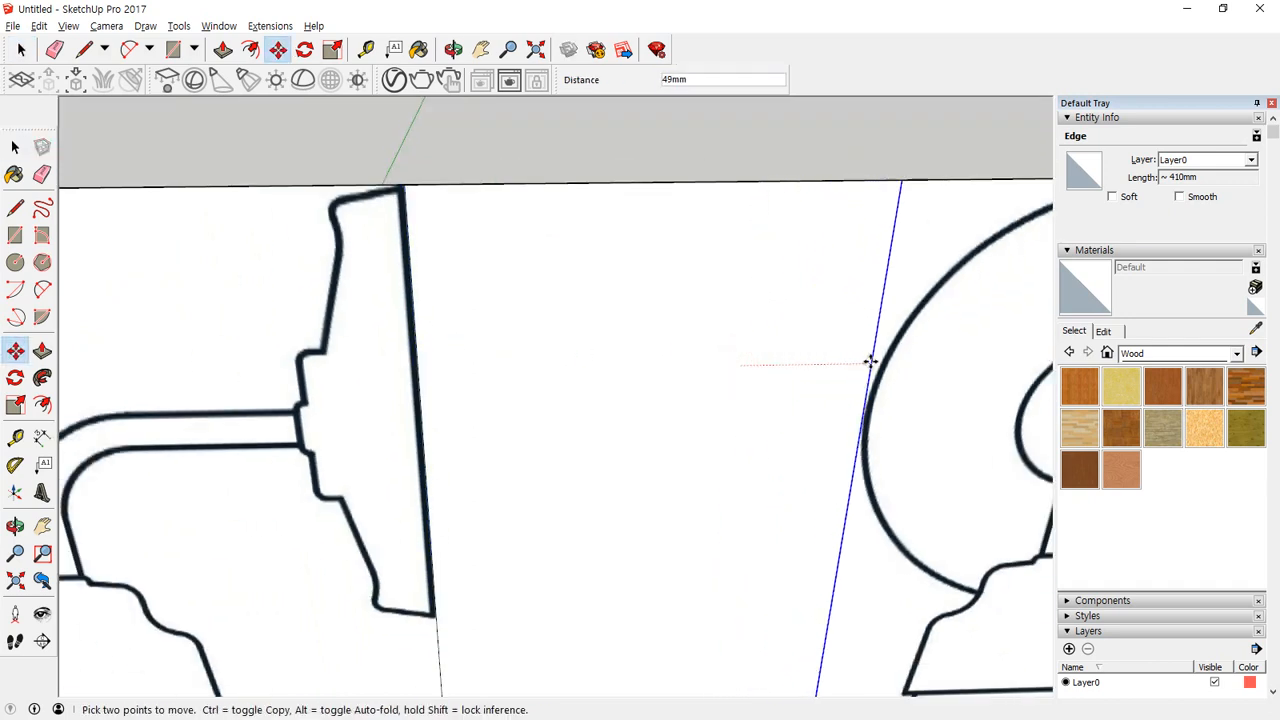
left_click(873, 362)
scroll(794, 366, "down", 10)
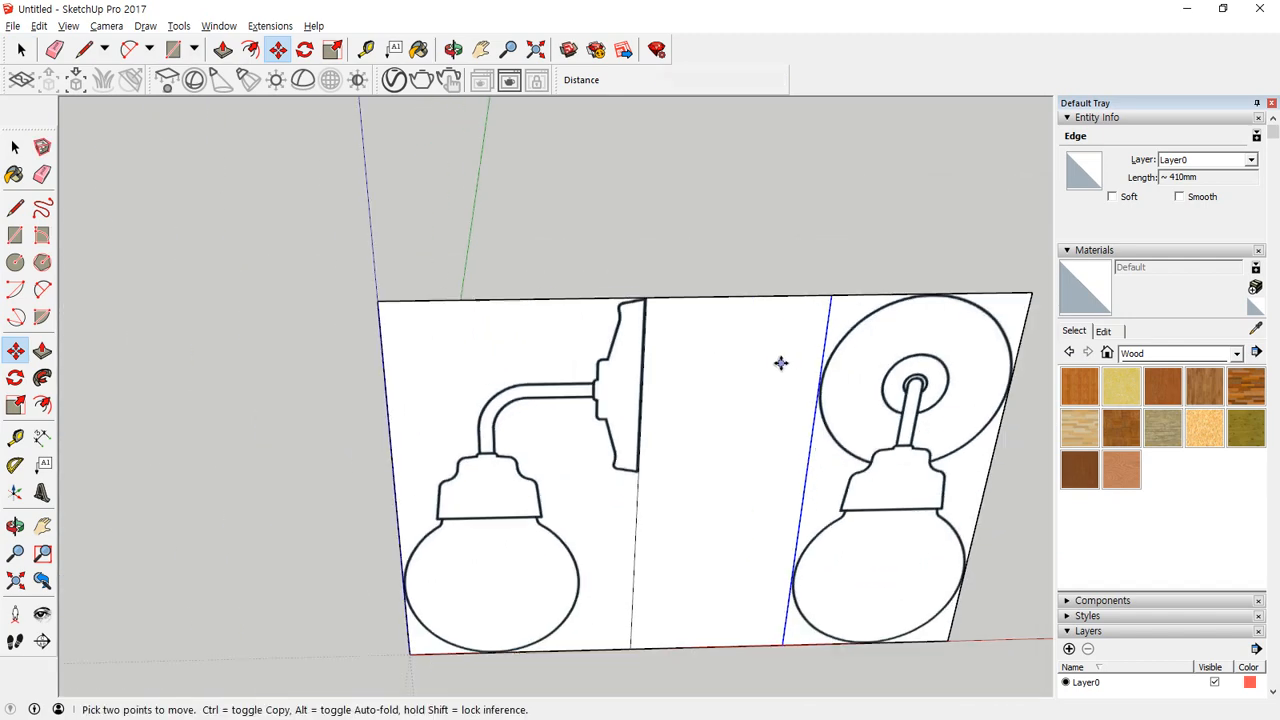
middle_click_drag(780, 363, 652, 213)
key("space")
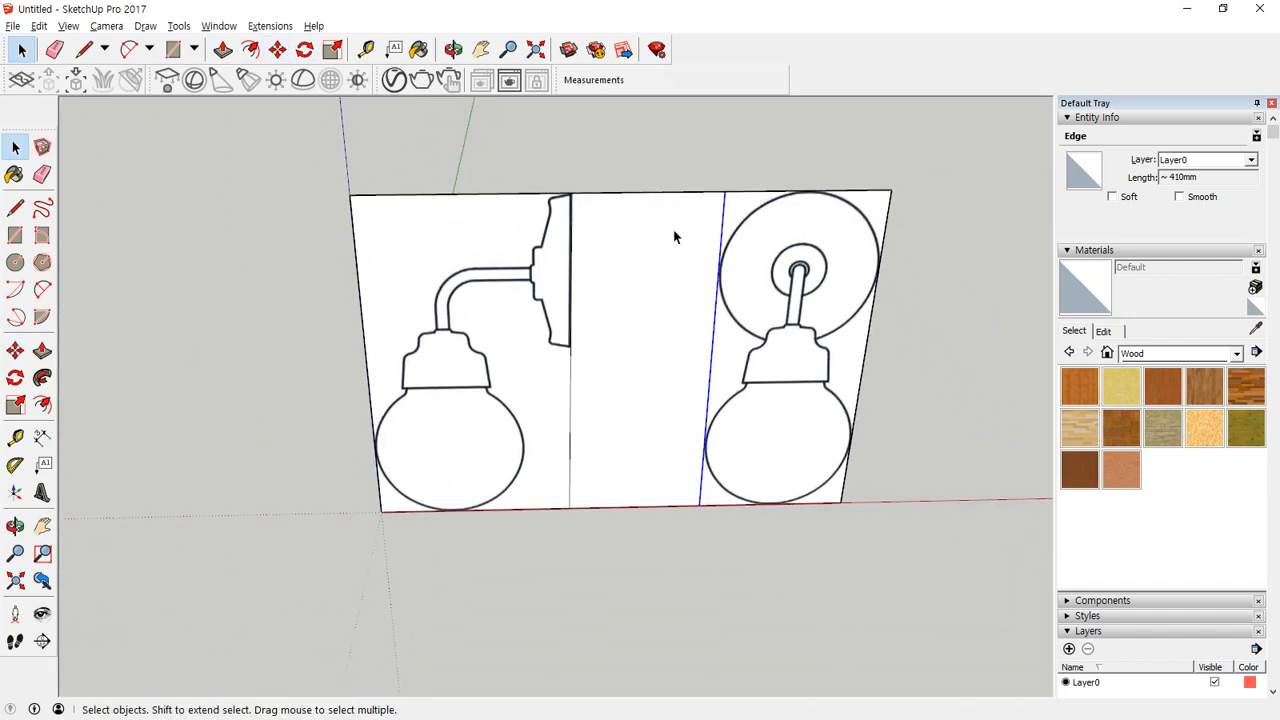
key("ctrl+2")
mouse_move(820, 282)
left_mouse_down()
mouse_move(824, 316)
mouse_move(817, 284)
left_mouse_up()
left_click_drag(493, 320, 509, 306)
key("e")
key("Escape")
Step: Erase the horizontal edges at both ends of the blank middle strip to separate the side and front views
key("e")
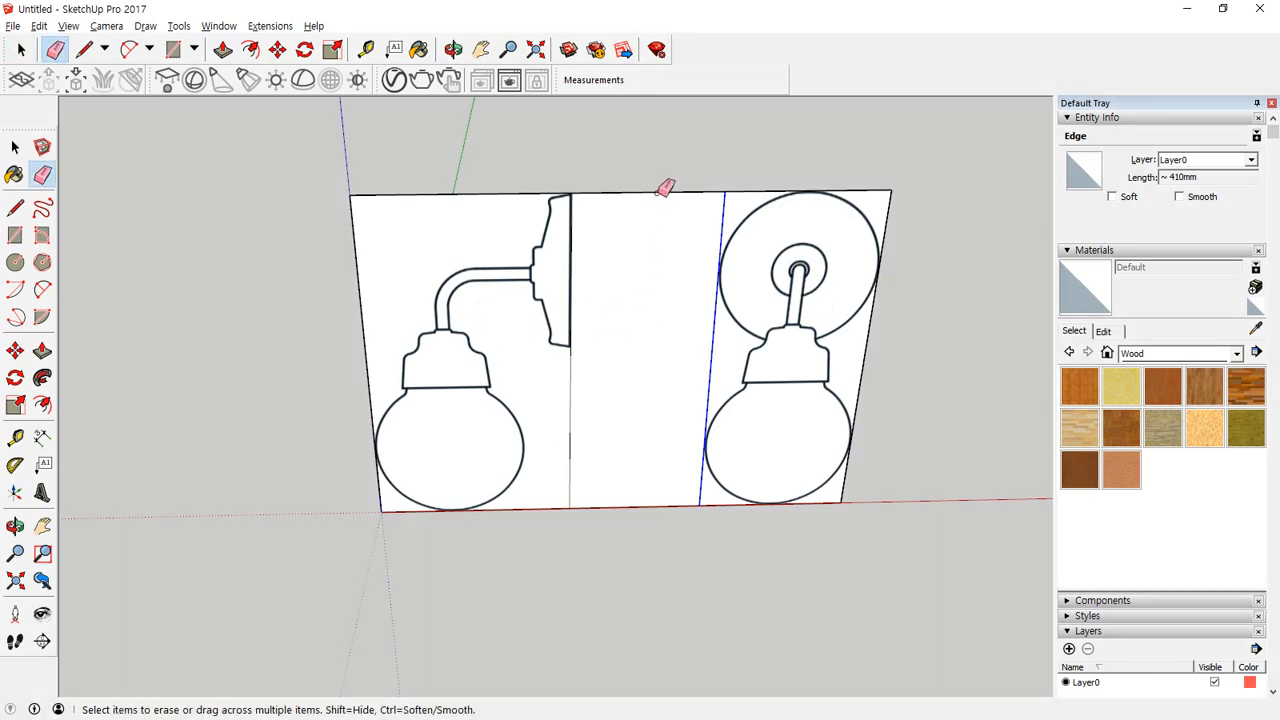
left_click(665, 191)
left_click_drag(674, 463, 651, 580)
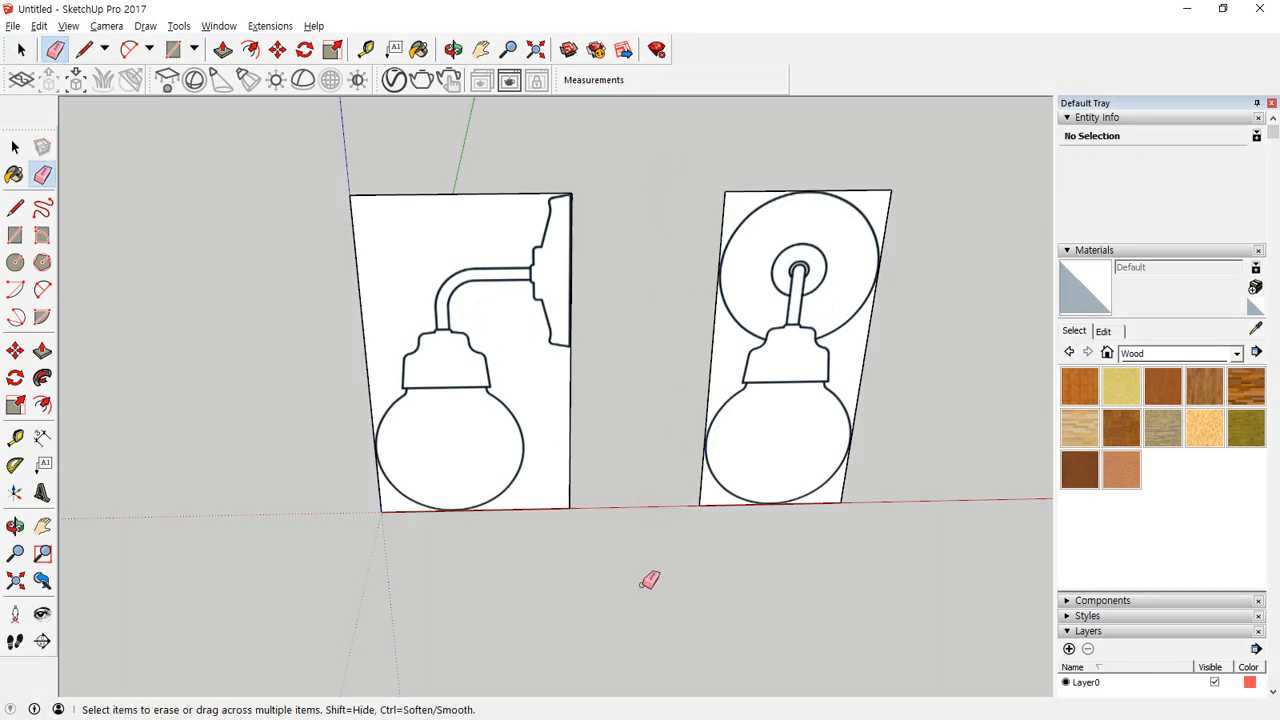
Step: Make the front view face with its edges a group, and the side view face with its edges a separate group
key("space")
middle_click_drag(677, 446, 808, 420)
left_click(808, 403)
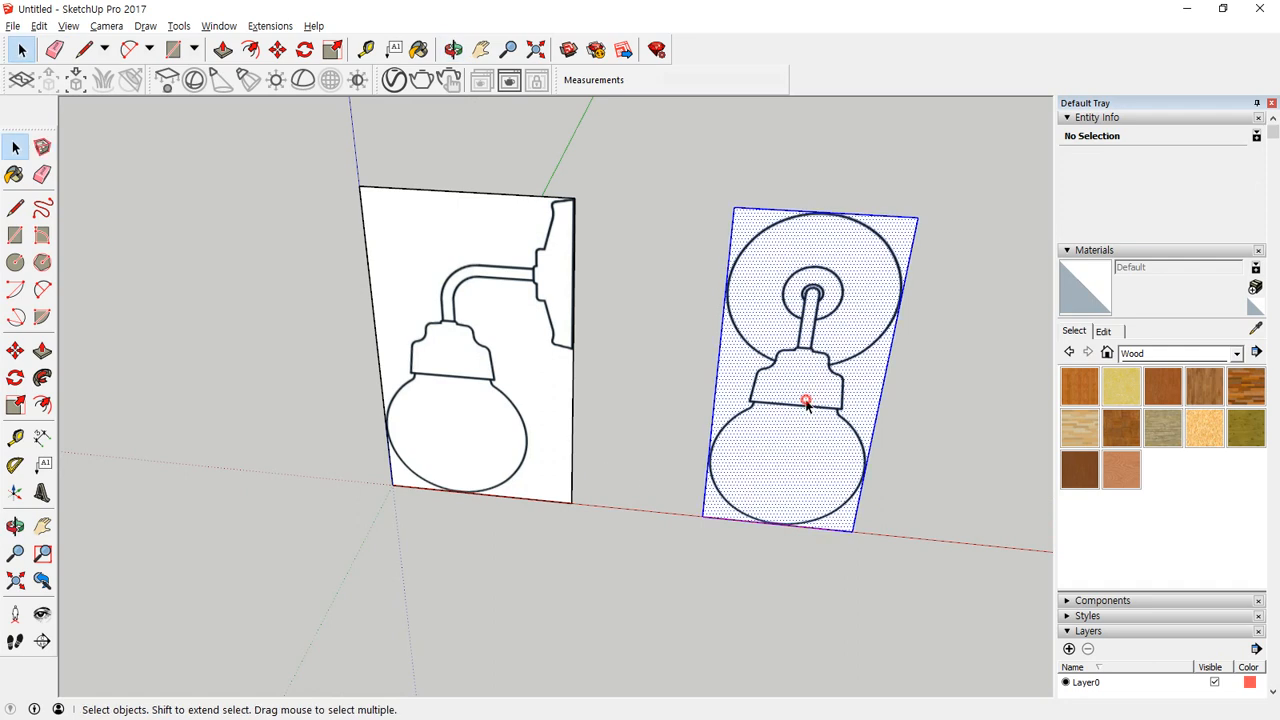
right_click(795, 350)
left_click(835, 496)
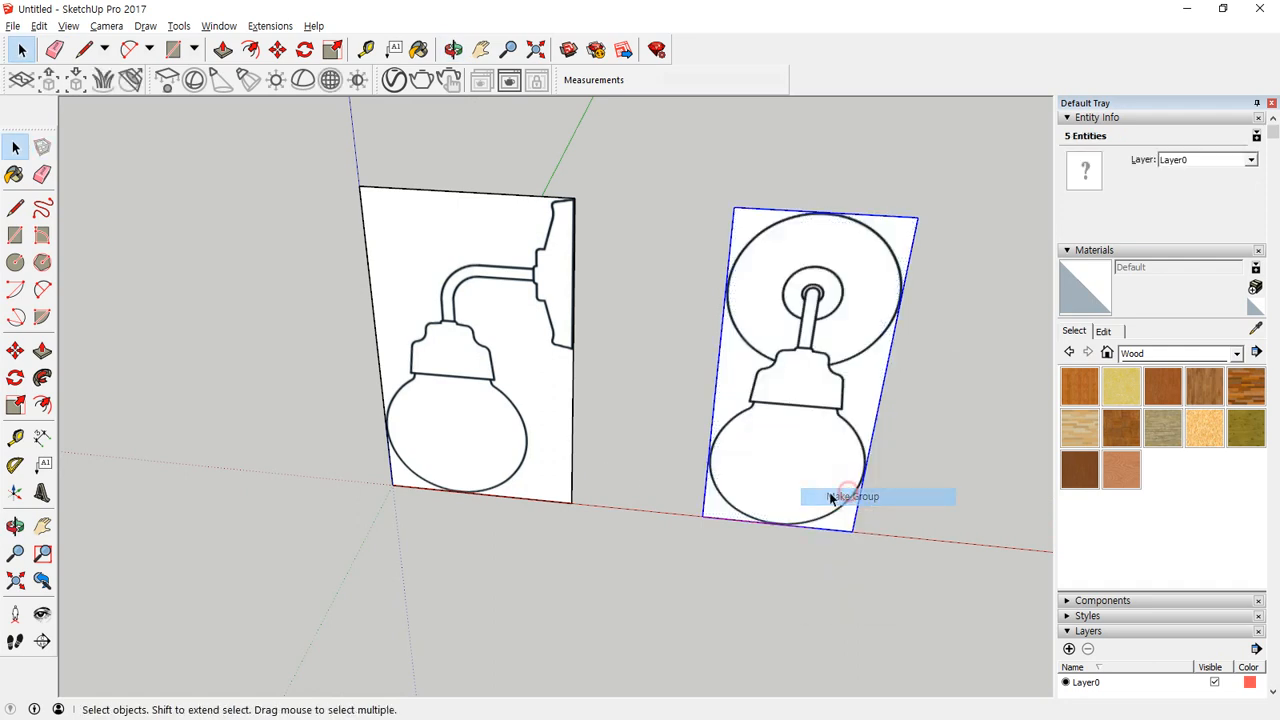
double_click(498, 294)
right_click(498, 295)
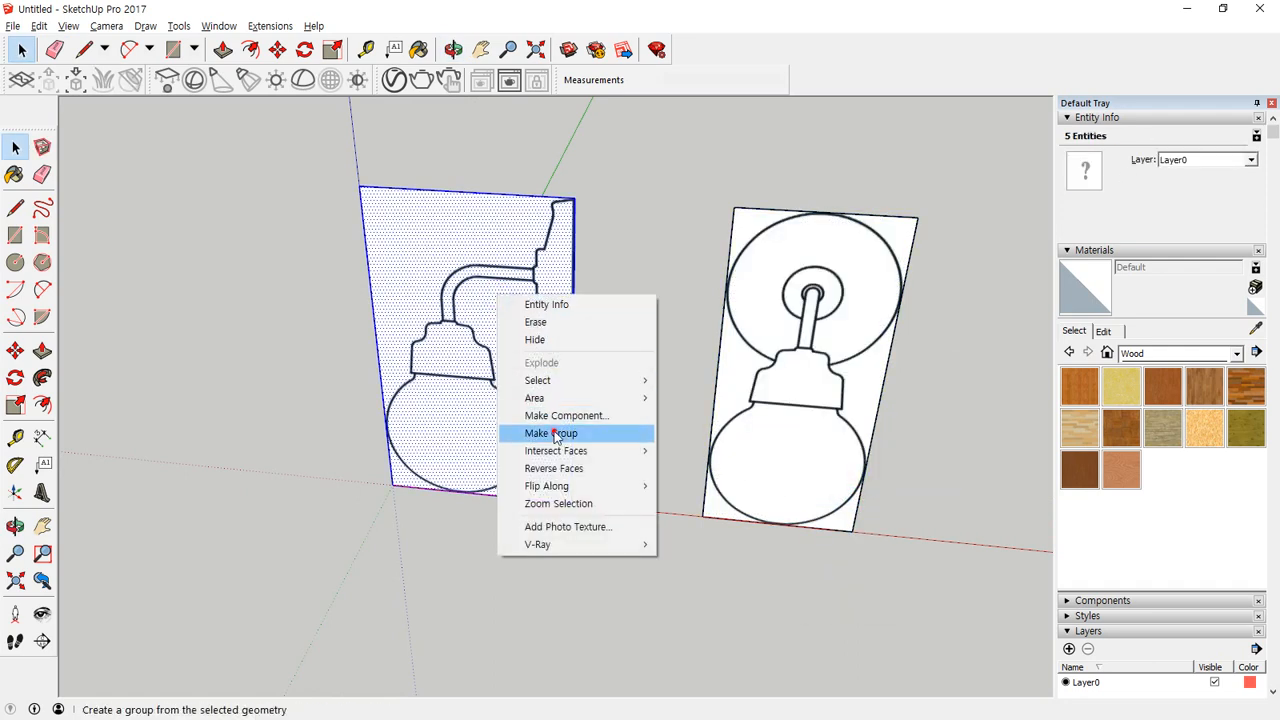
left_click(553, 433)
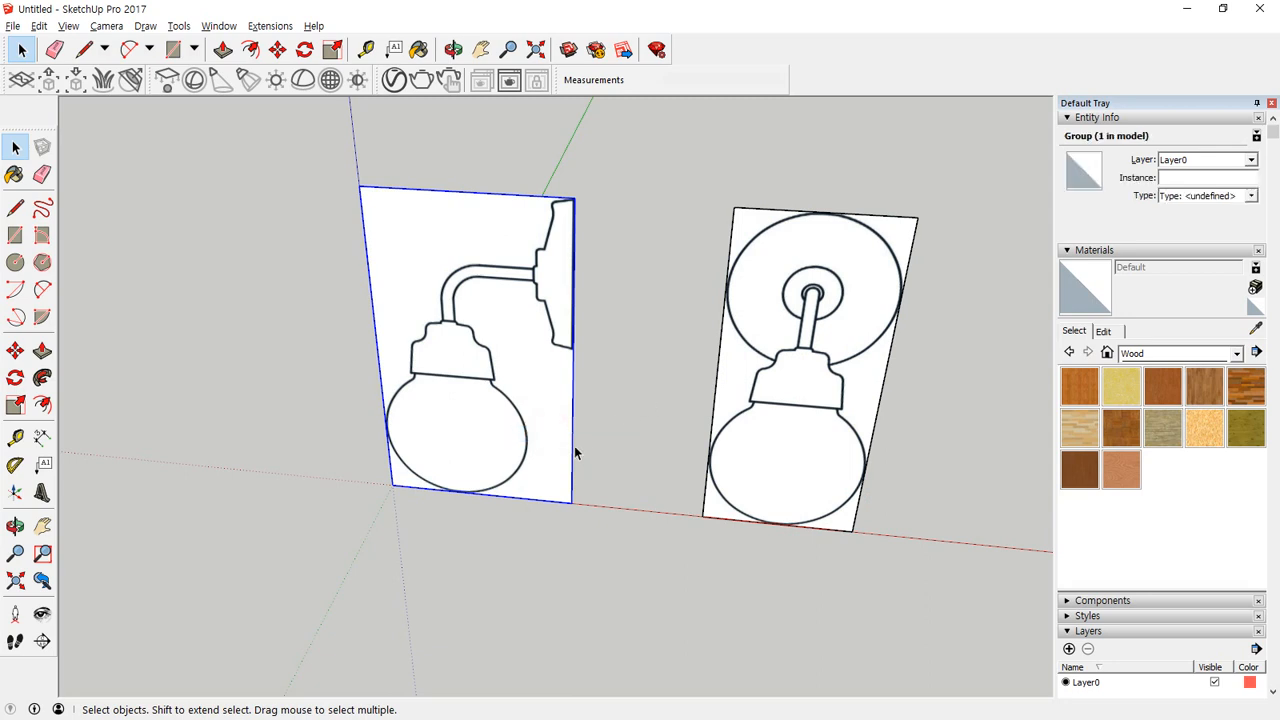
Step: Rotate the side view group about its bottom corner on the wall-plate side until it stands perpendicular to the front view
key("q")
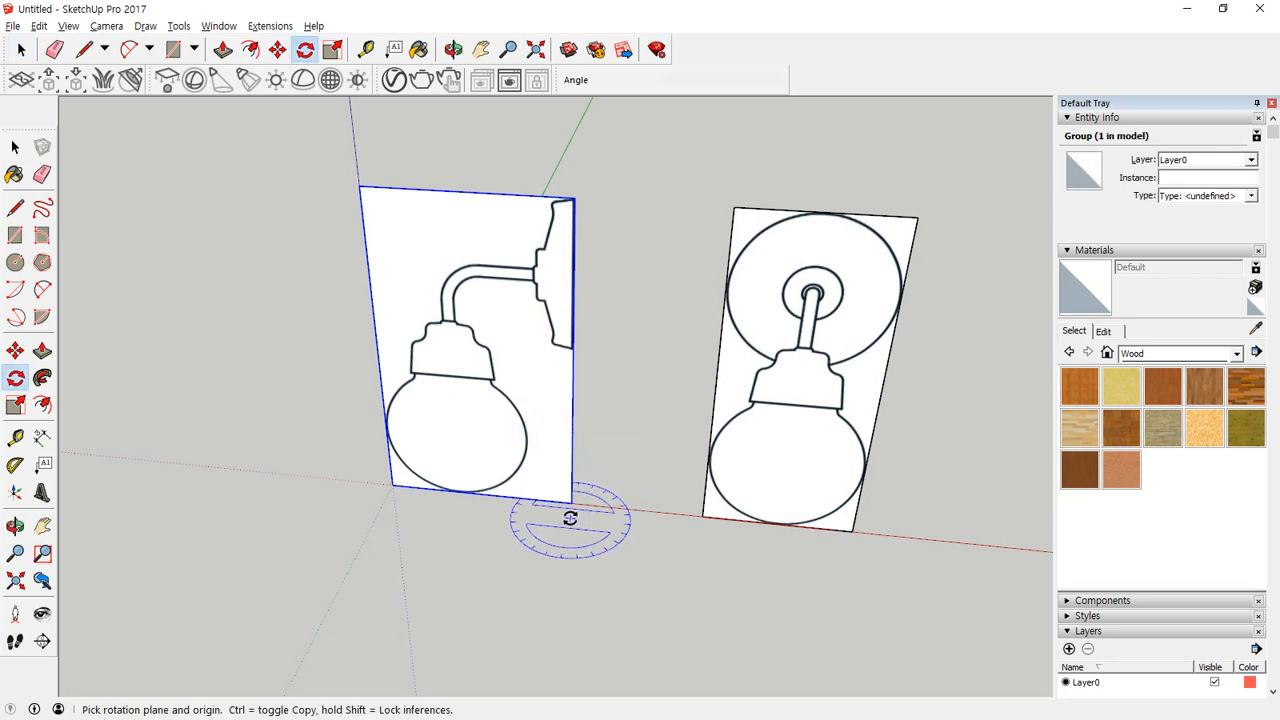
left_click(571, 499)
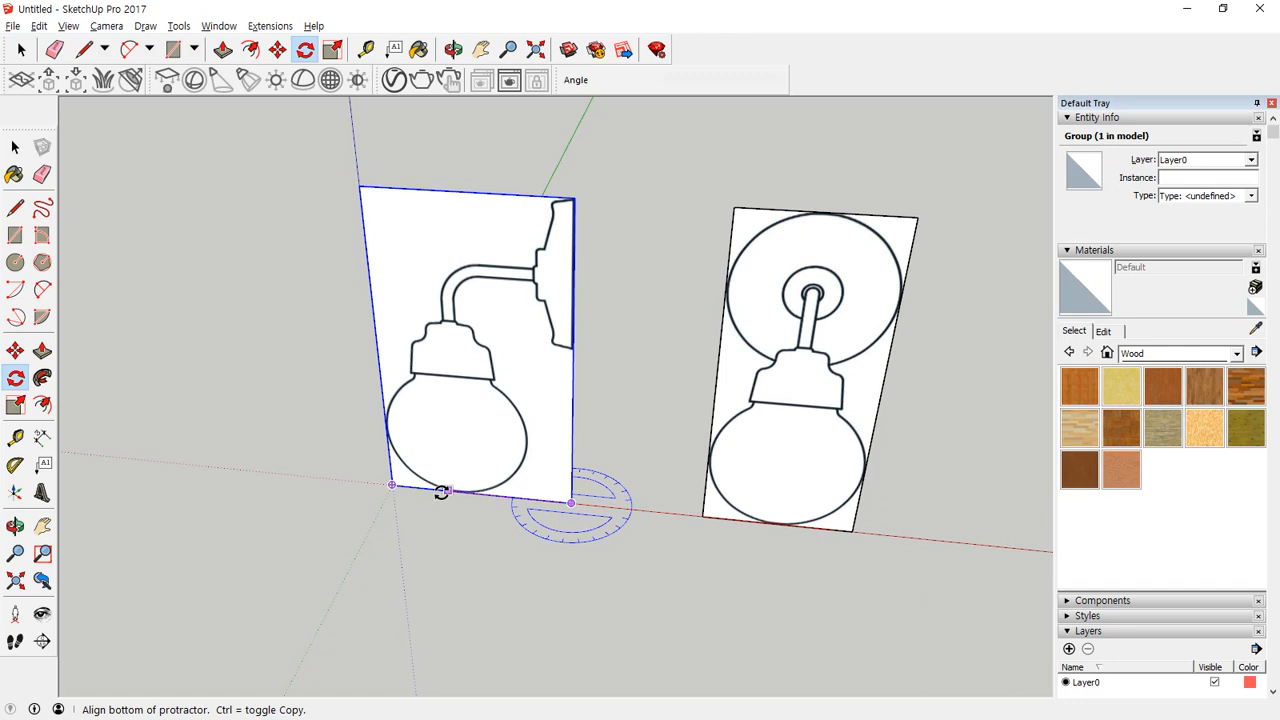
left_click(391, 487)
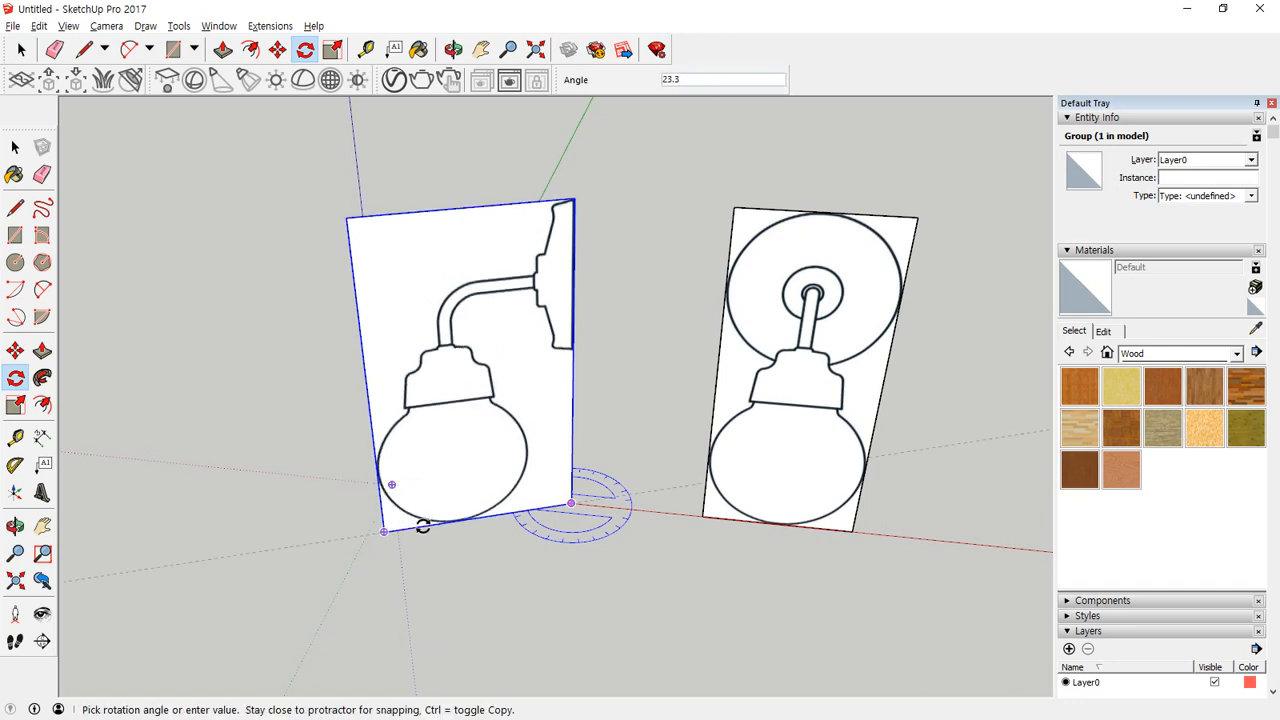
left_click(423, 527)
middle_click_drag(423, 527, 449, 531)
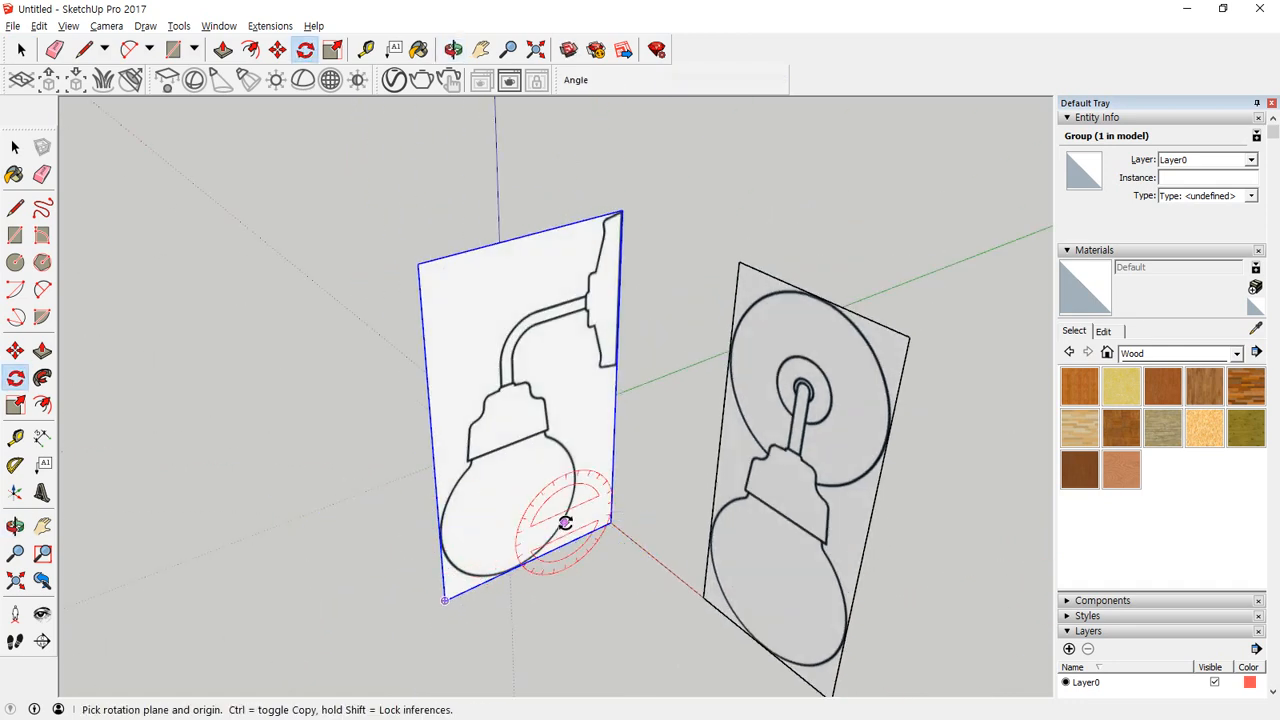
Step: Move the side view group by its bottom wall-side corner along the red axis to the middle of the front view's bottom edge
key("m")
left_click(612, 521)
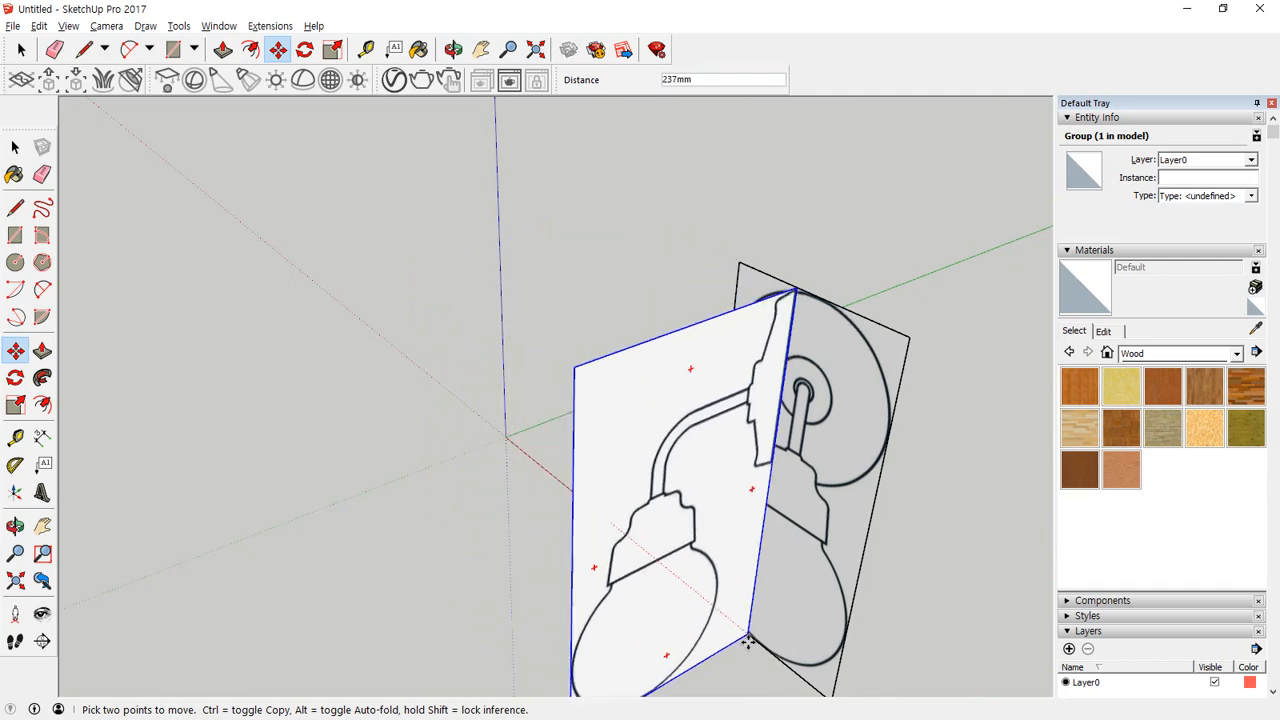
left_click(761, 647)
middle_click_drag(628, 580, 301, 267)
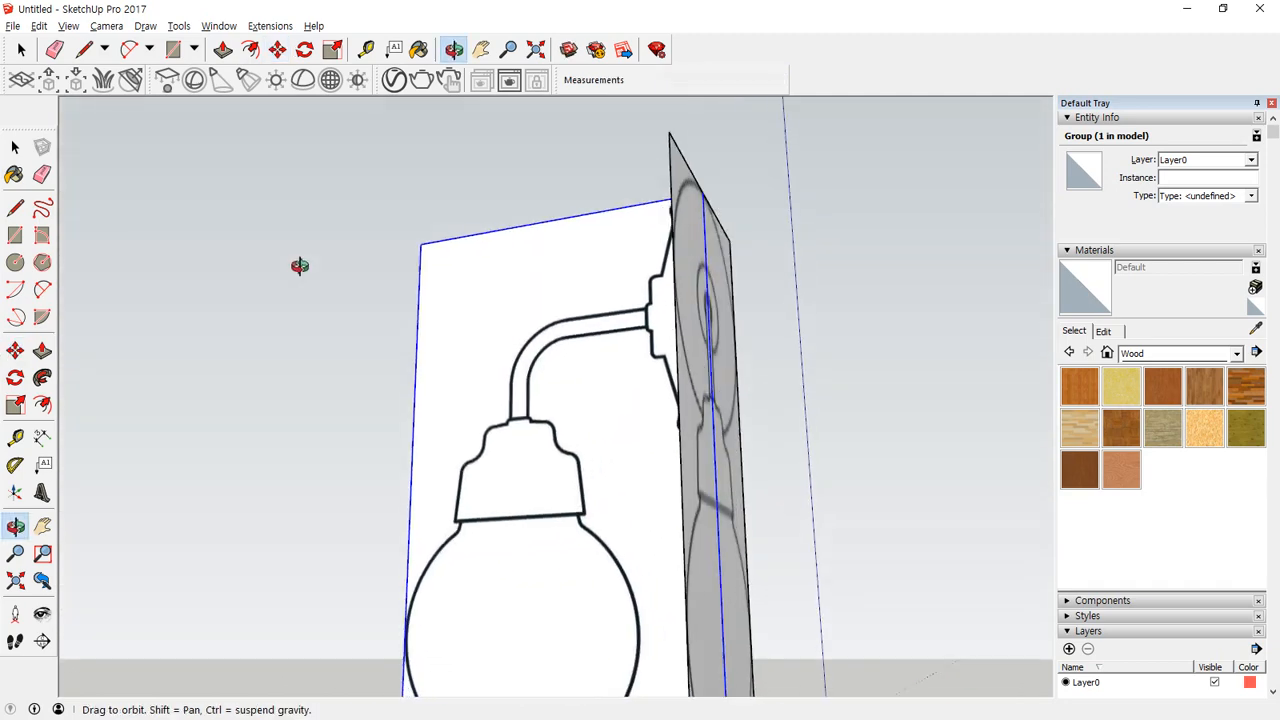
scroll(301, 267, "down", 1)
middle_click_drag(487, 342, 940, 500)
middle_click_drag(306, 371, 754, 422)
middle_click_drag(447, 353, 251, 501)
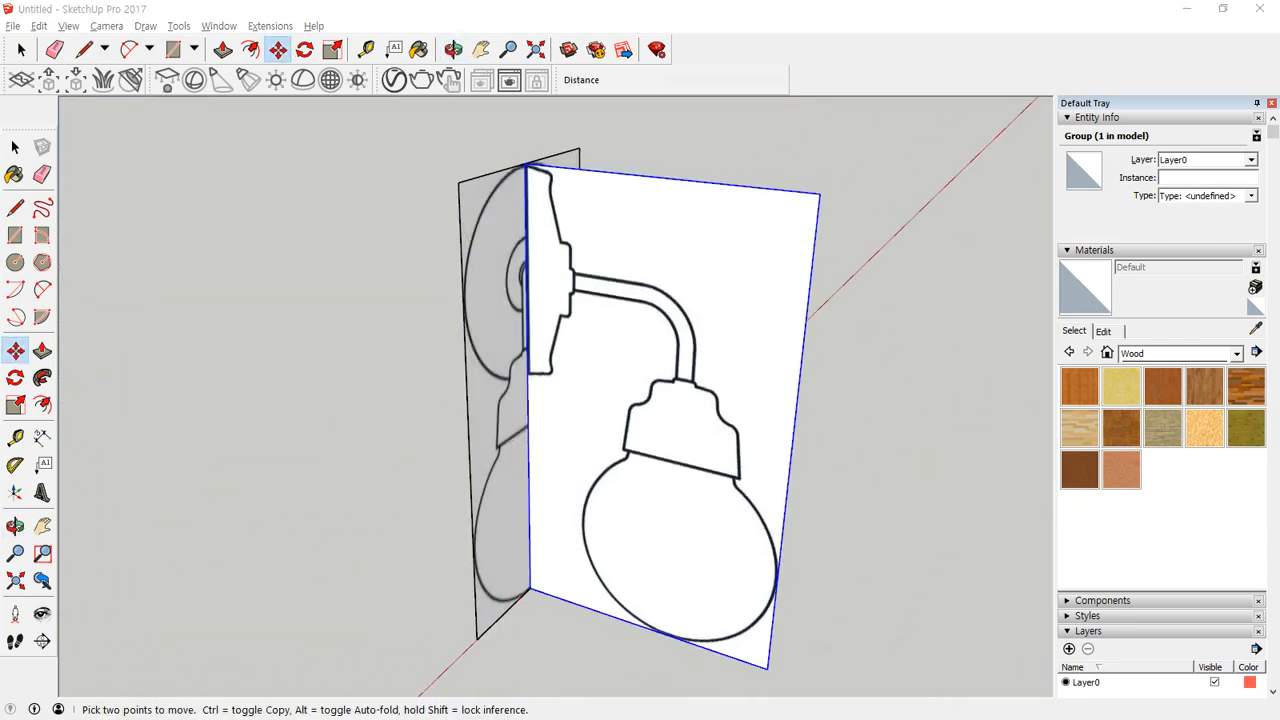
Step: Look through the lamp reference drawing on the web page in the browser window
left_click_drag(0, 150, 517, 154)
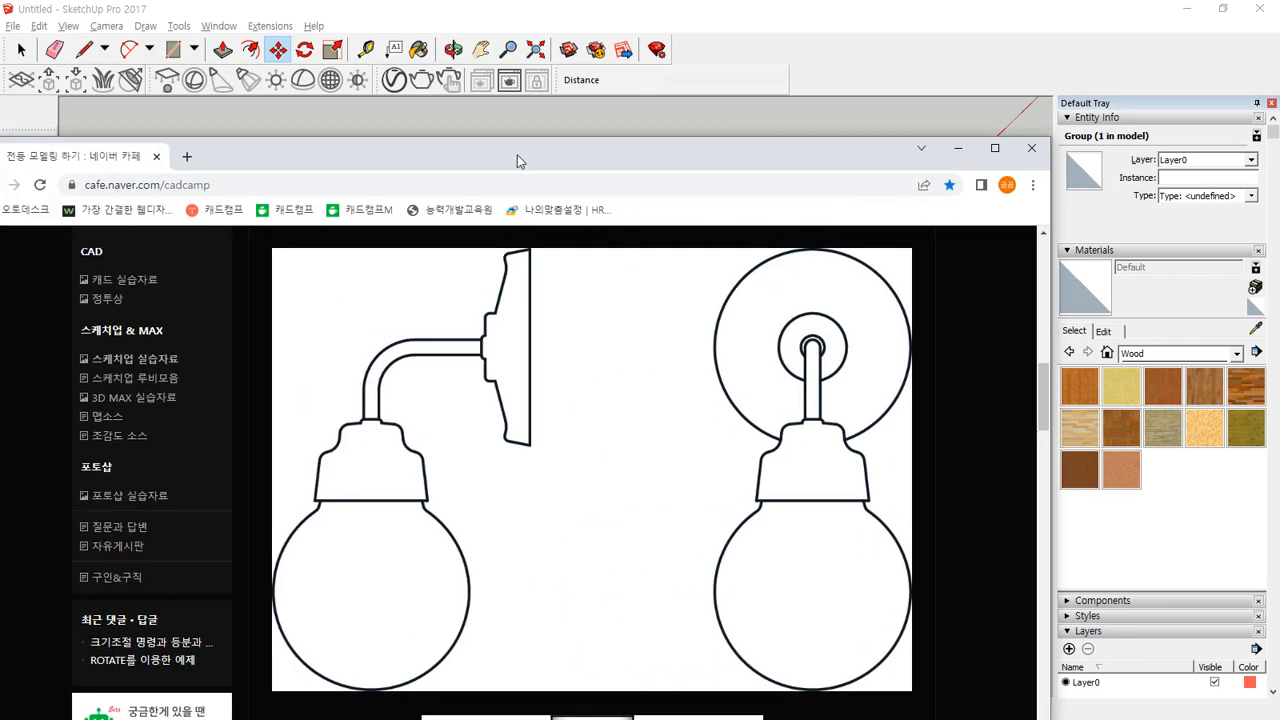
scroll(555, 564, "up", 5)
mouse_move(681, 567)
left_mouse_down()
mouse_move(429, 358)
mouse_move(700, 470)
left_mouse_up()
scroll(530, 382, "up", 2)
mouse_move(530, 382)
left_mouse_down()
mouse_move(563, 362)
mouse_move(716, 408)
mouse_move(677, 437)
left_mouse_up()
left_click_drag(646, 168, 0, 215)
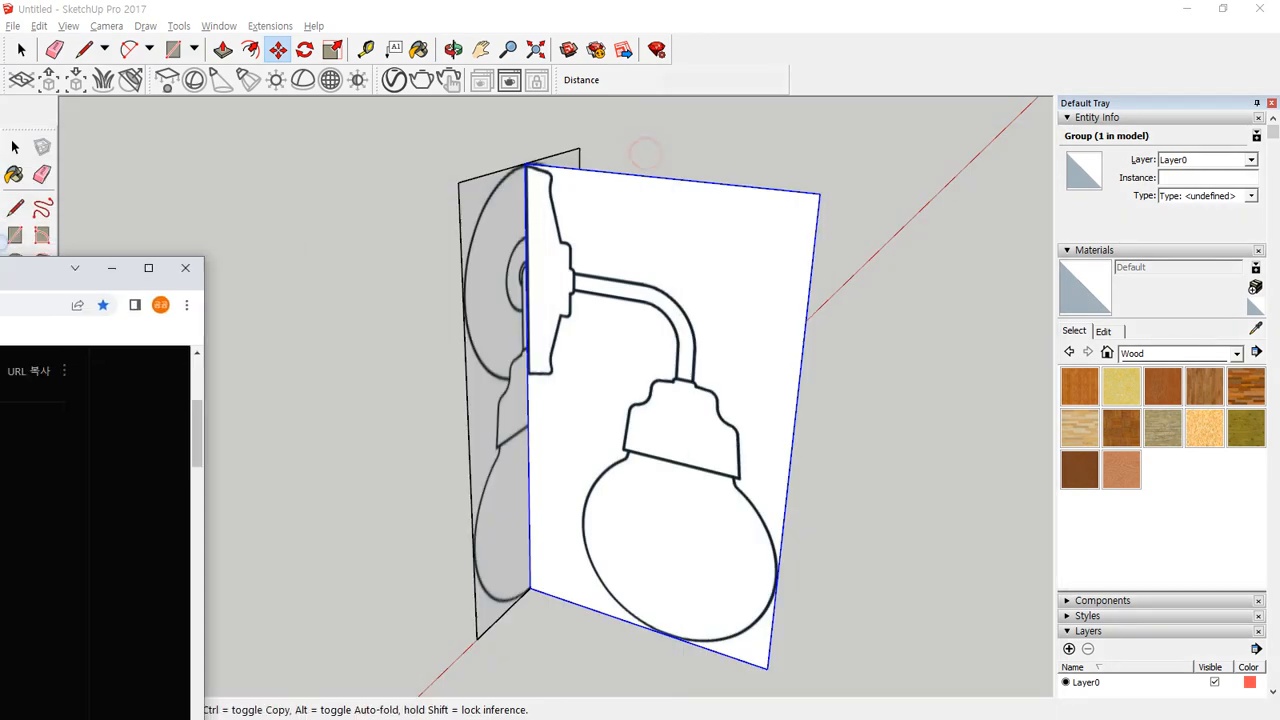
Step: Clear the selection and inspect the crossed side and front reference views from both sides
mouse_move(608, 286)
middle_mouse_down()
mouse_move(506, 509)
mouse_move(96, 443)
mouse_move(486, 409)
mouse_move(829, 491)
middle_mouse_up()
key("space")
left_click(750, 493)
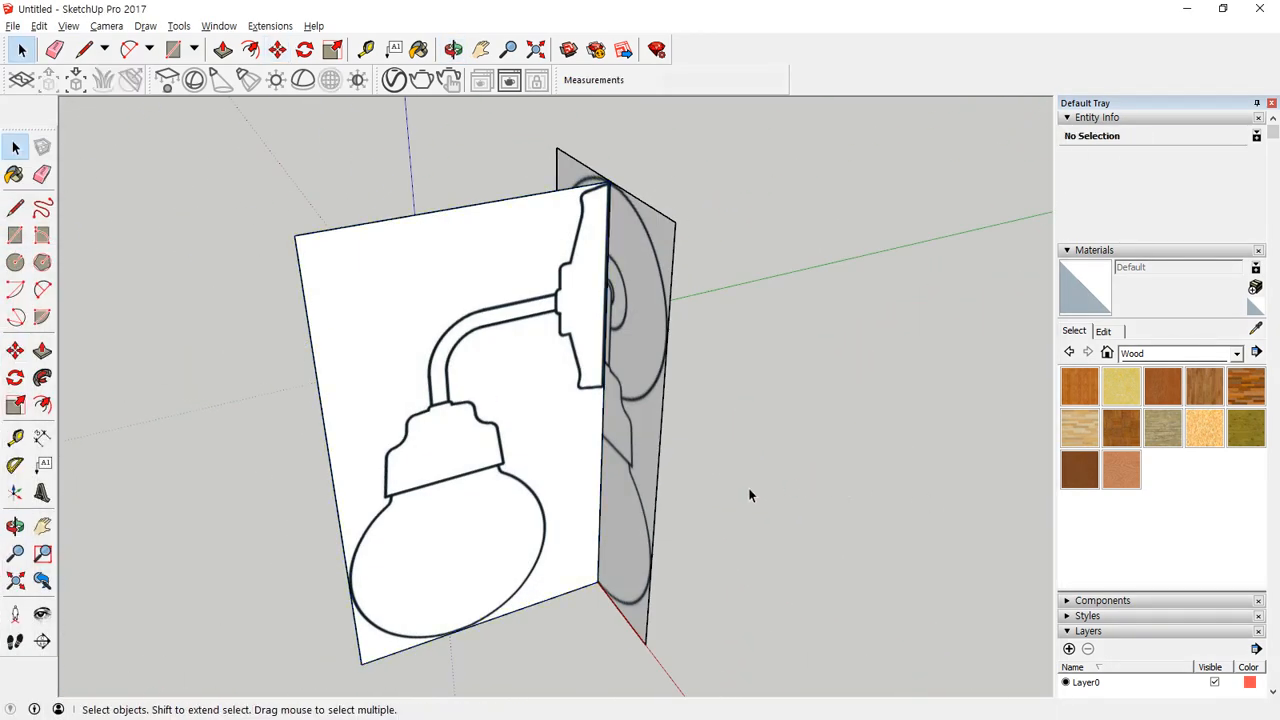
middle_click_drag(750, 494, 684, 360)
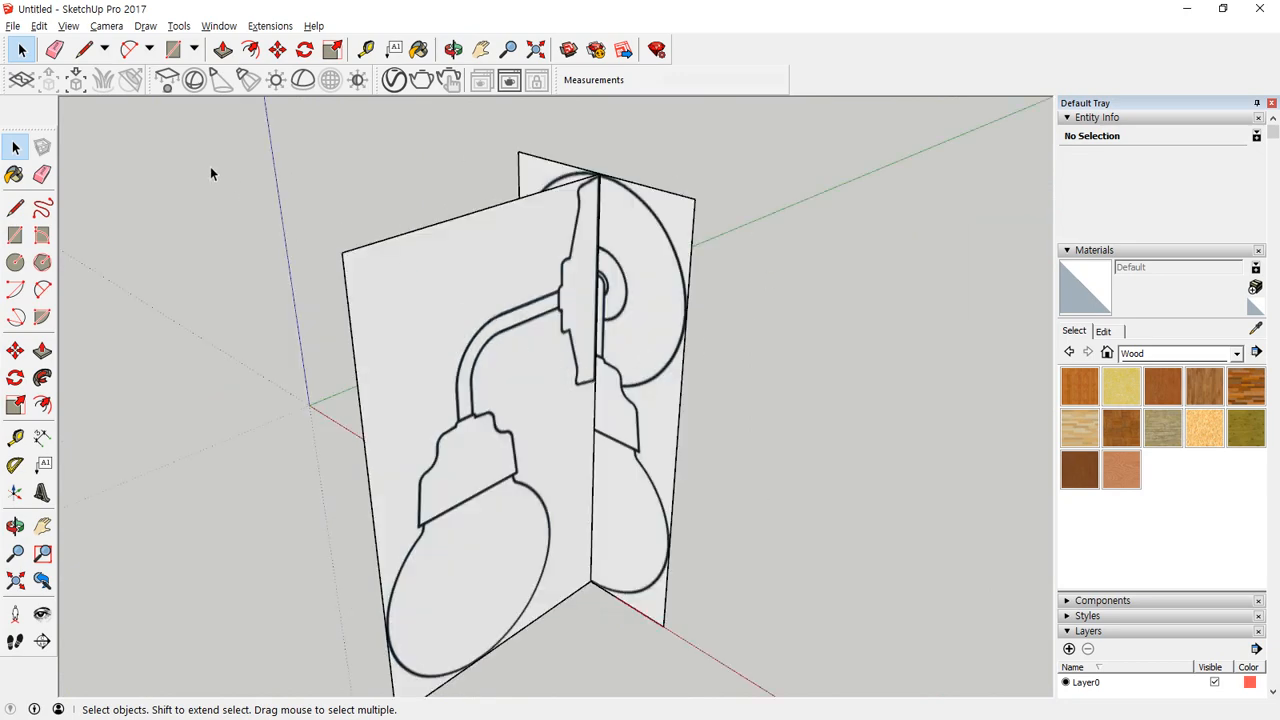
scroll(529, 601, "up", 2)
middle_click_drag(512, 593, 609, 371)
scroll(718, 385, "down", 3)
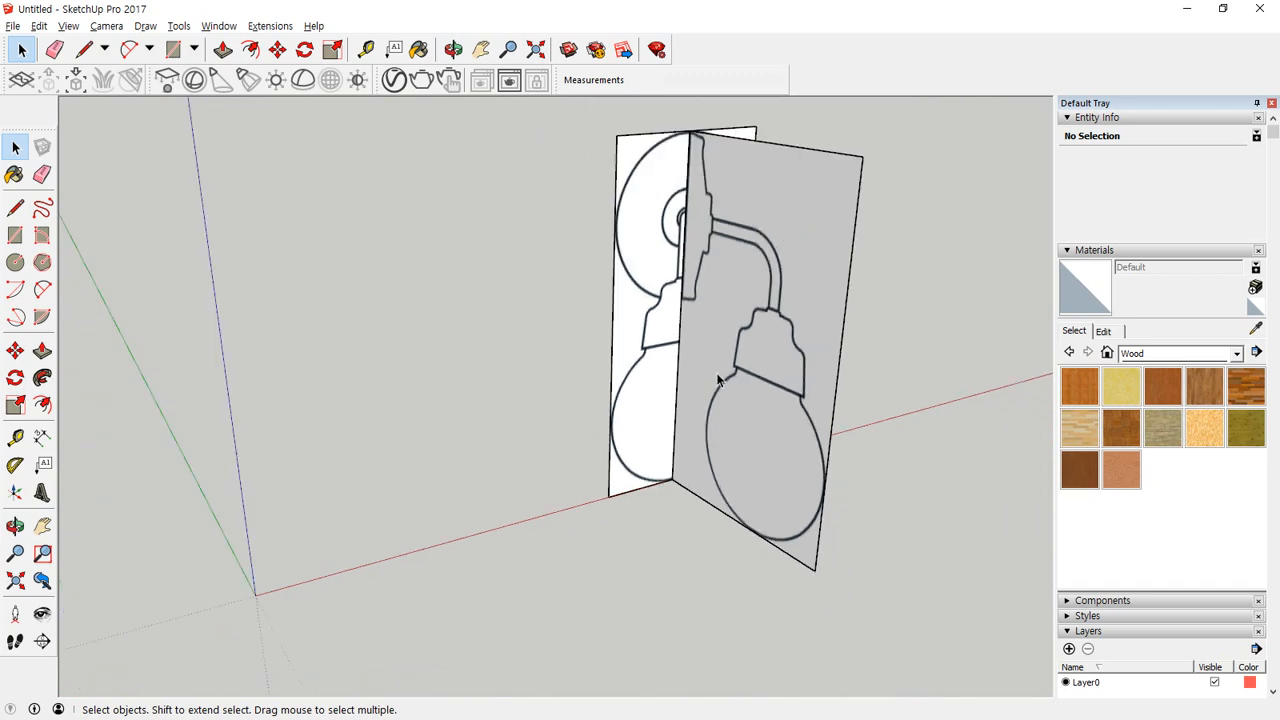
mouse_move(727, 176)
left_mouse_down()
mouse_move(740, 195)
mouse_move(808, 176)
left_mouse_up()
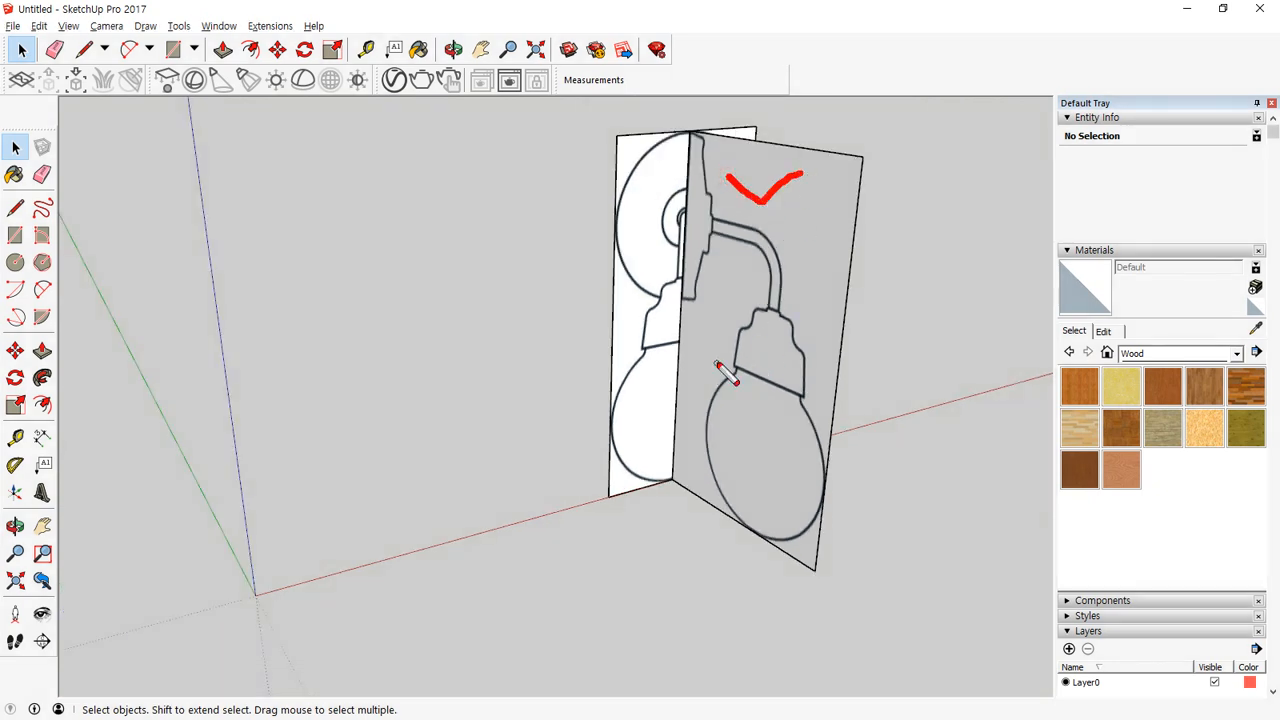
mouse_move(716, 364)
left_mouse_down()
mouse_move(694, 295)
mouse_move(723, 371)
left_mouse_up()
key("Escape")
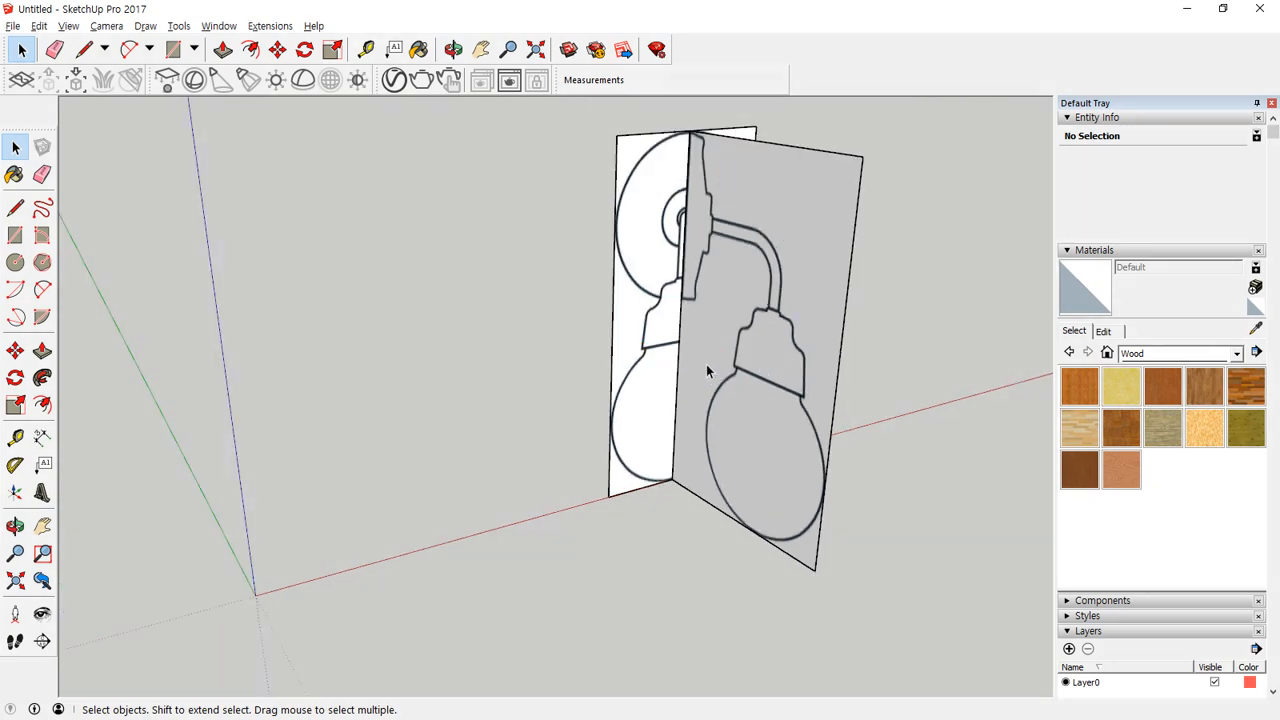
middle_click_drag(704, 300, 600, 381, "shift")
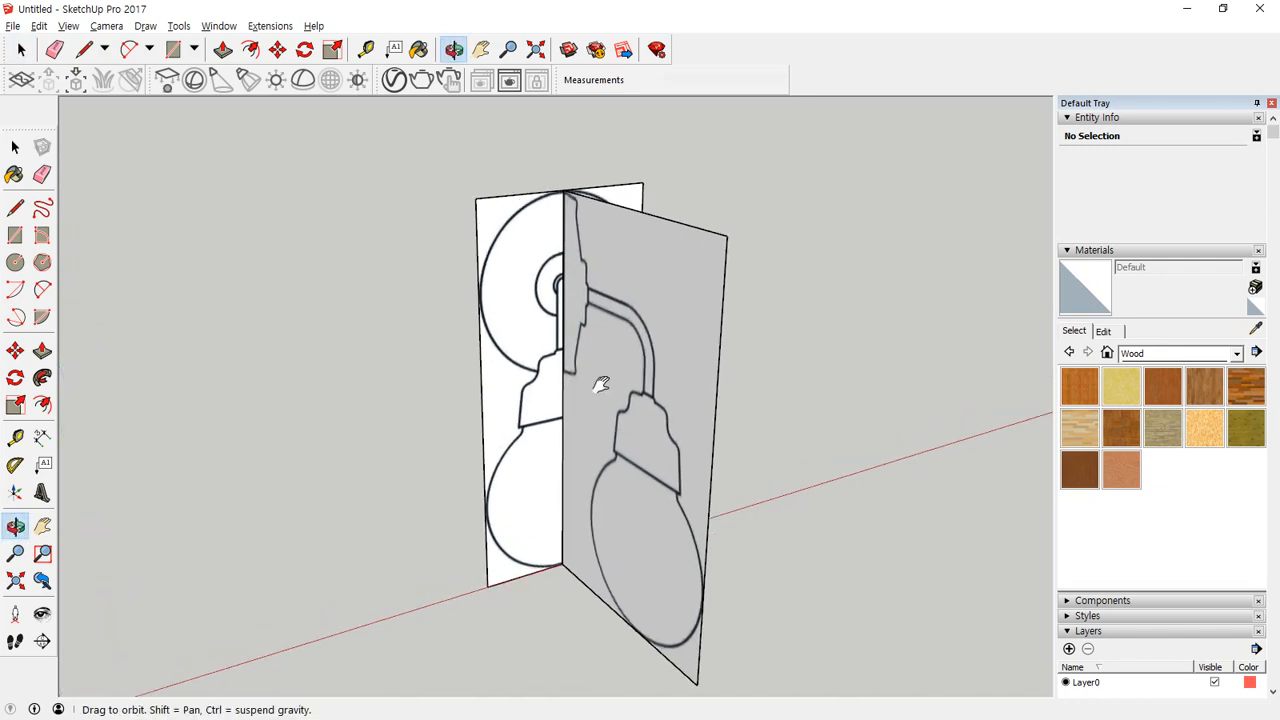
Step: Try the X-ray face style on the crossed reference views and switch it back off
left_click(68, 26)
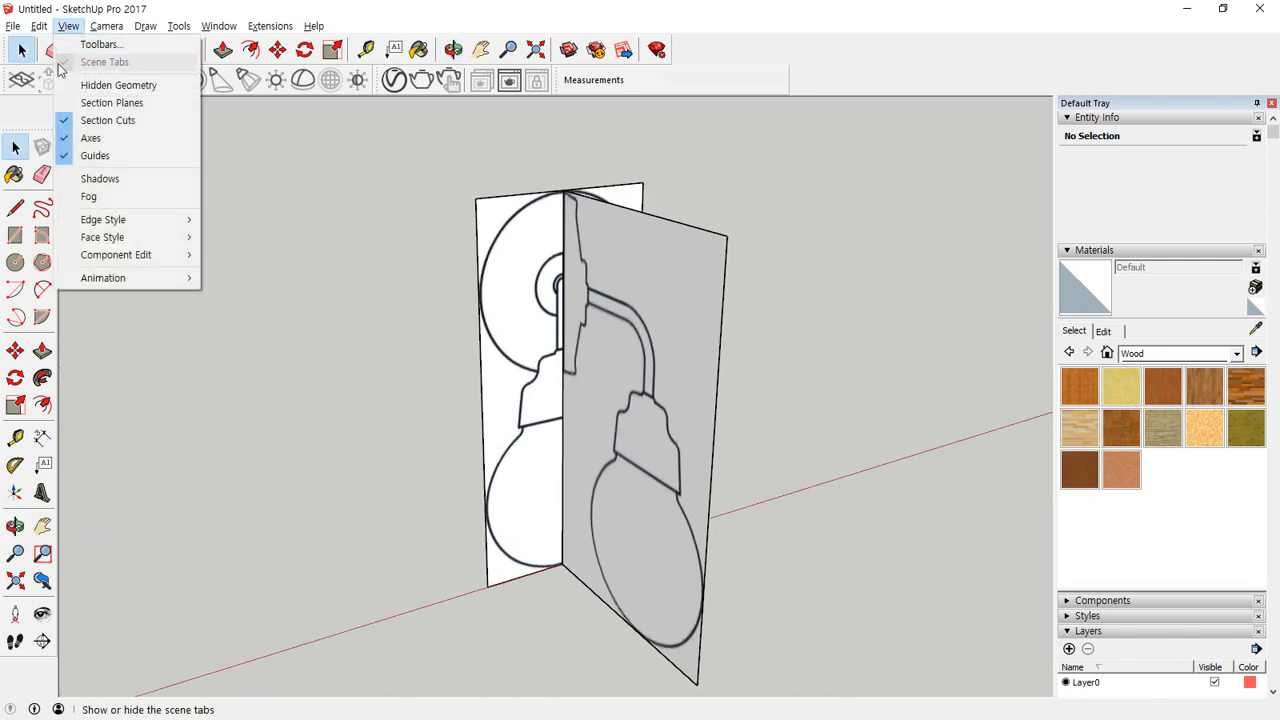
mouse_move(73, 240)
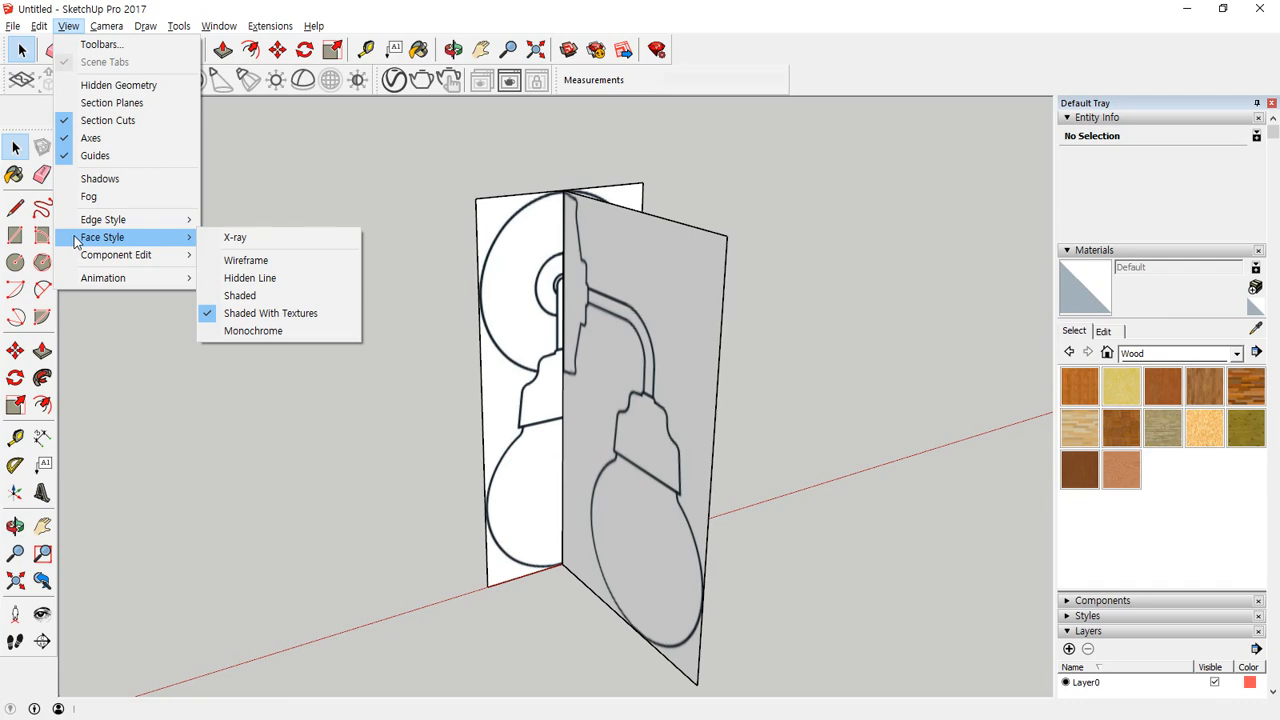
left_click(256, 240)
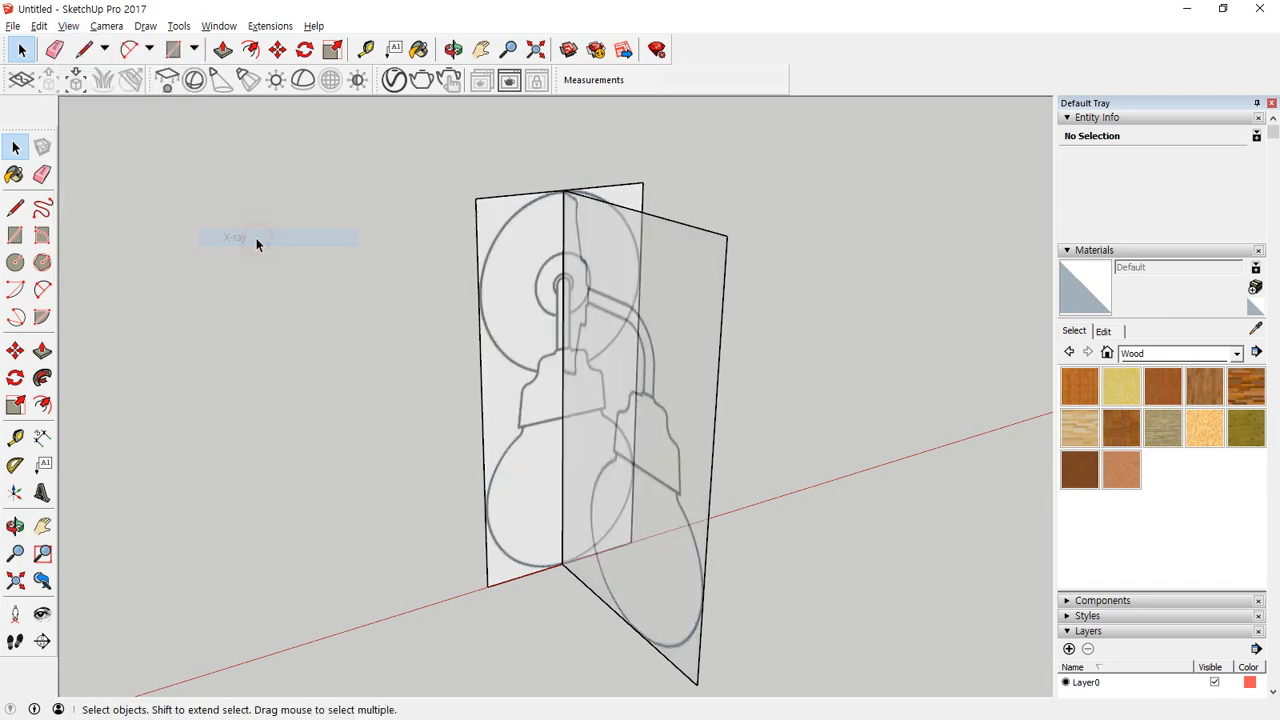
middle_click_drag(858, 502, 337, 471)
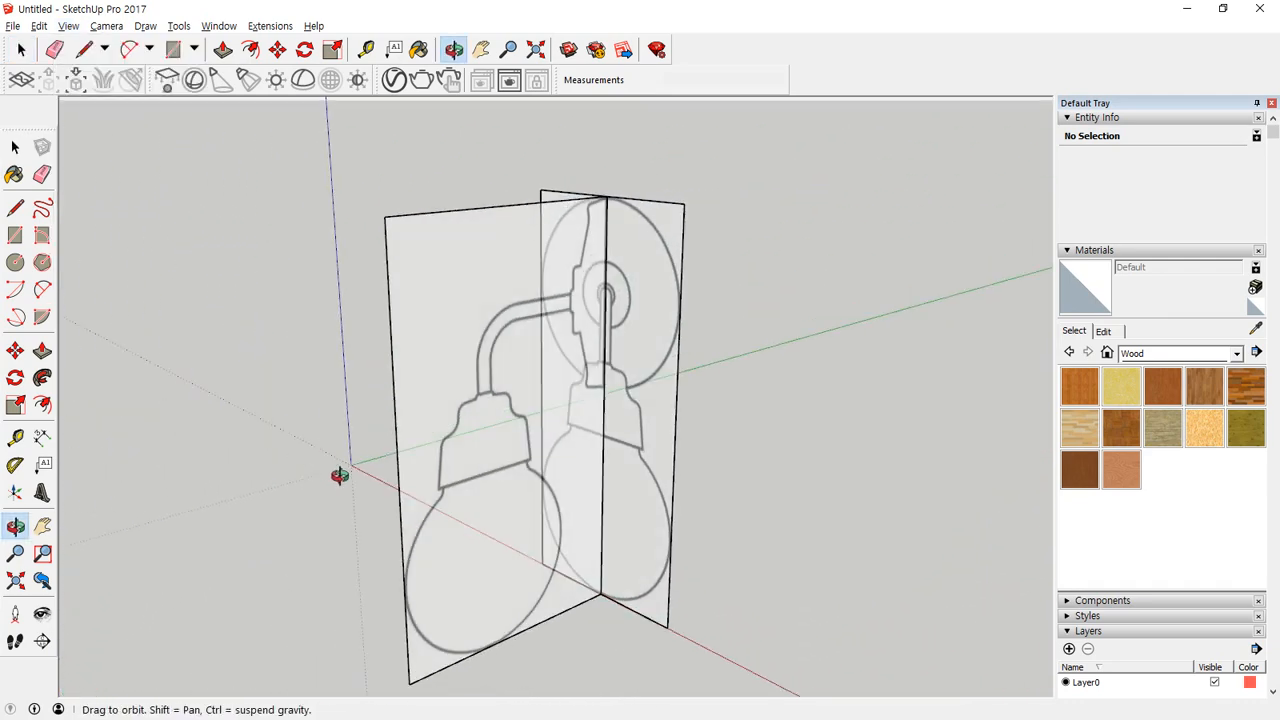
left_click(68, 26)
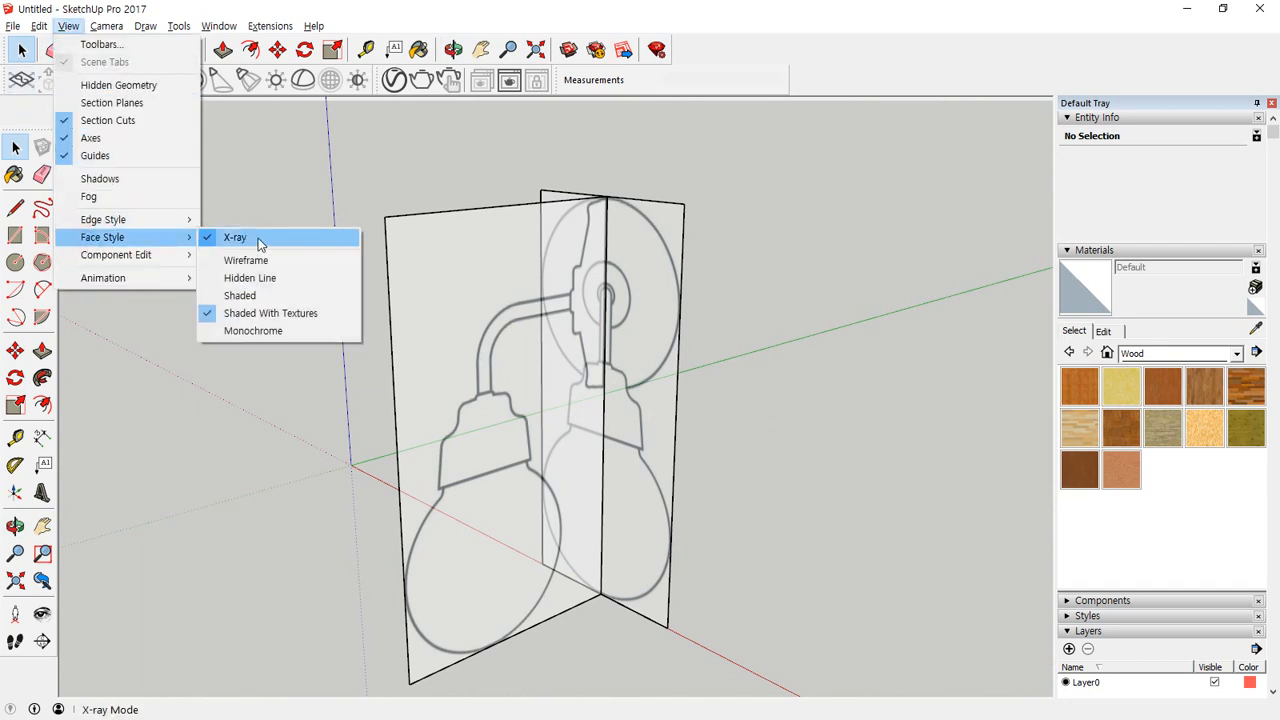
left_click(258, 238)
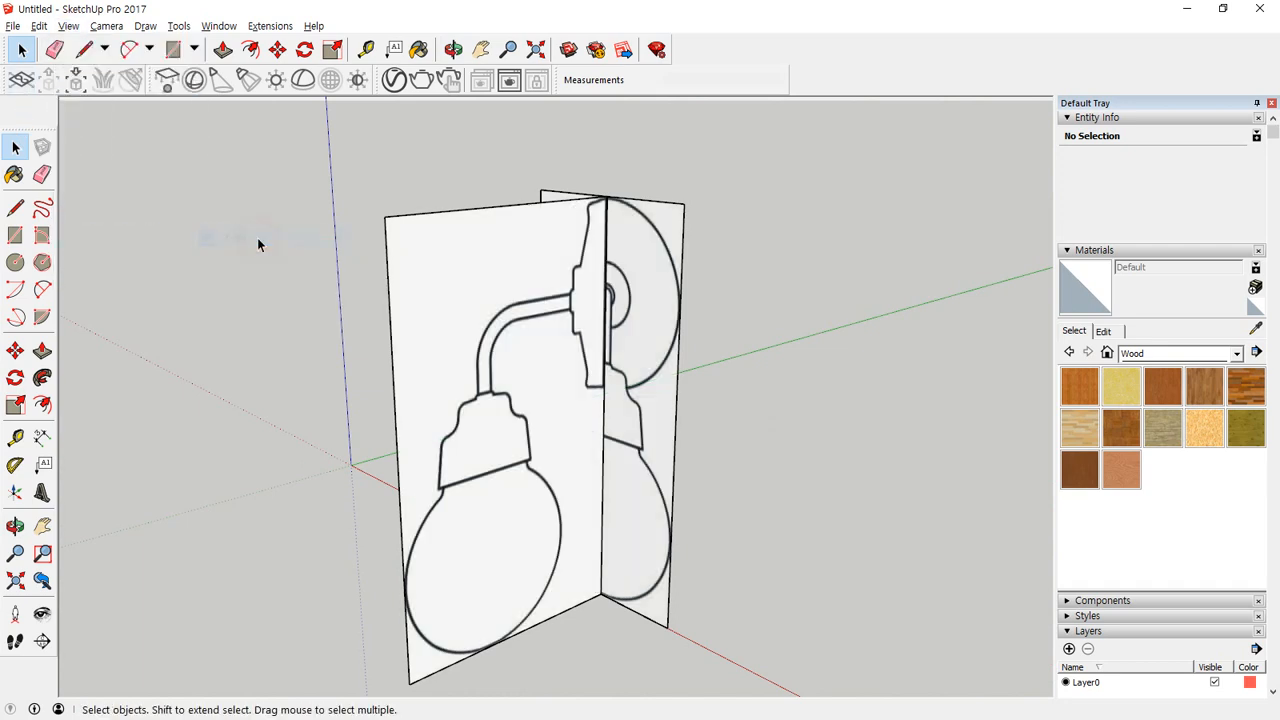
Step: Turn on the X-ray face style so both lamp reference views can be seen through each other
left_click(68, 26)
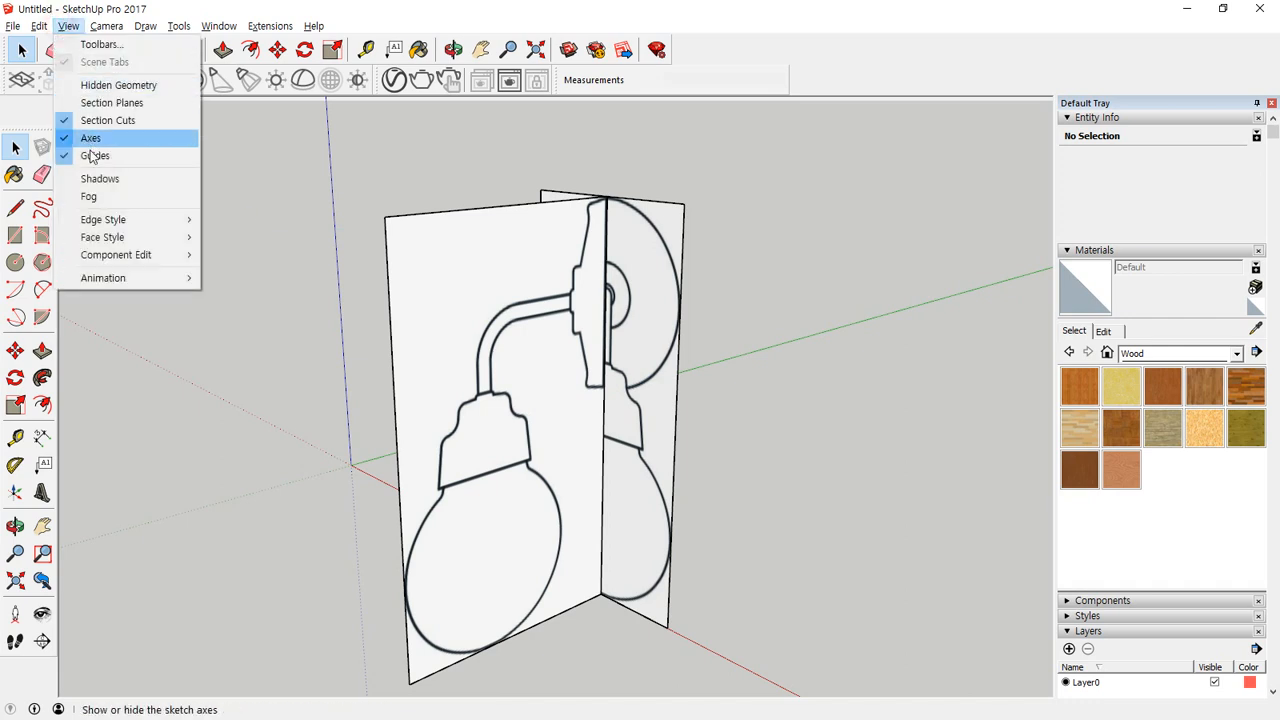
mouse_move(155, 237)
left_click(232, 237)
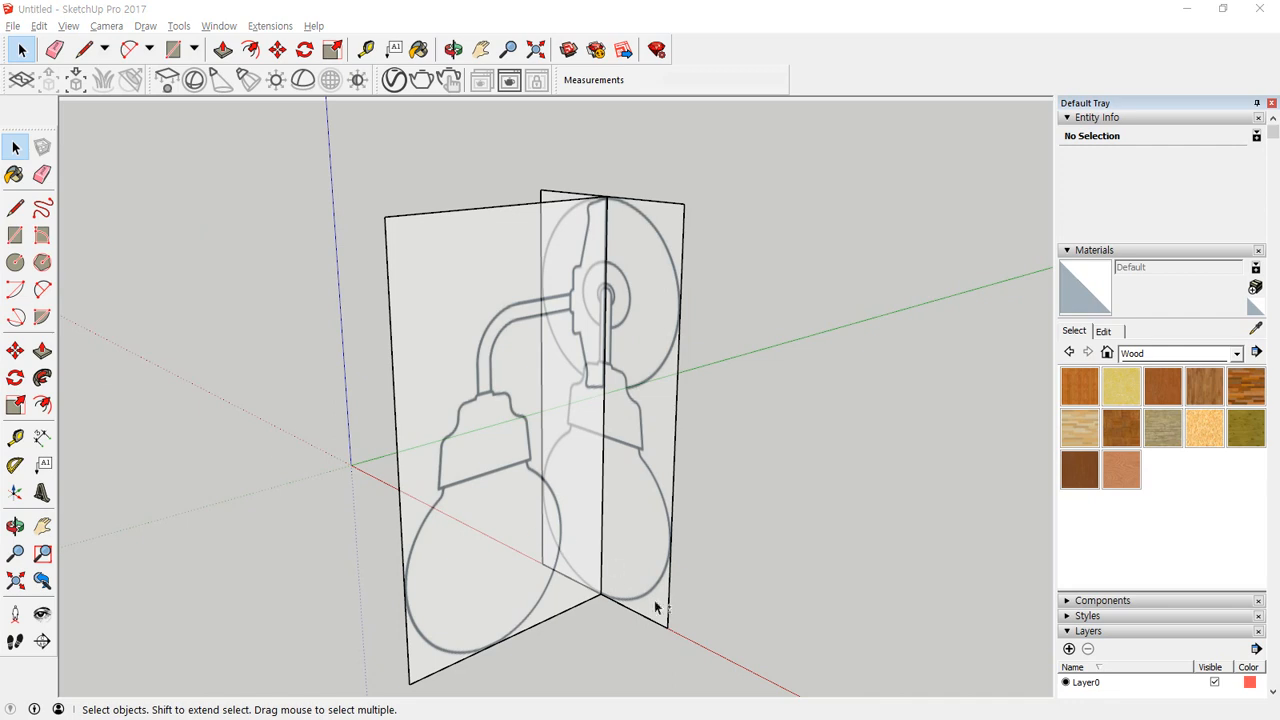
scroll(600, 540, "up", 2)
middle_click_drag(569, 477, 429, 491)
scroll(423, 409, "up", 4)
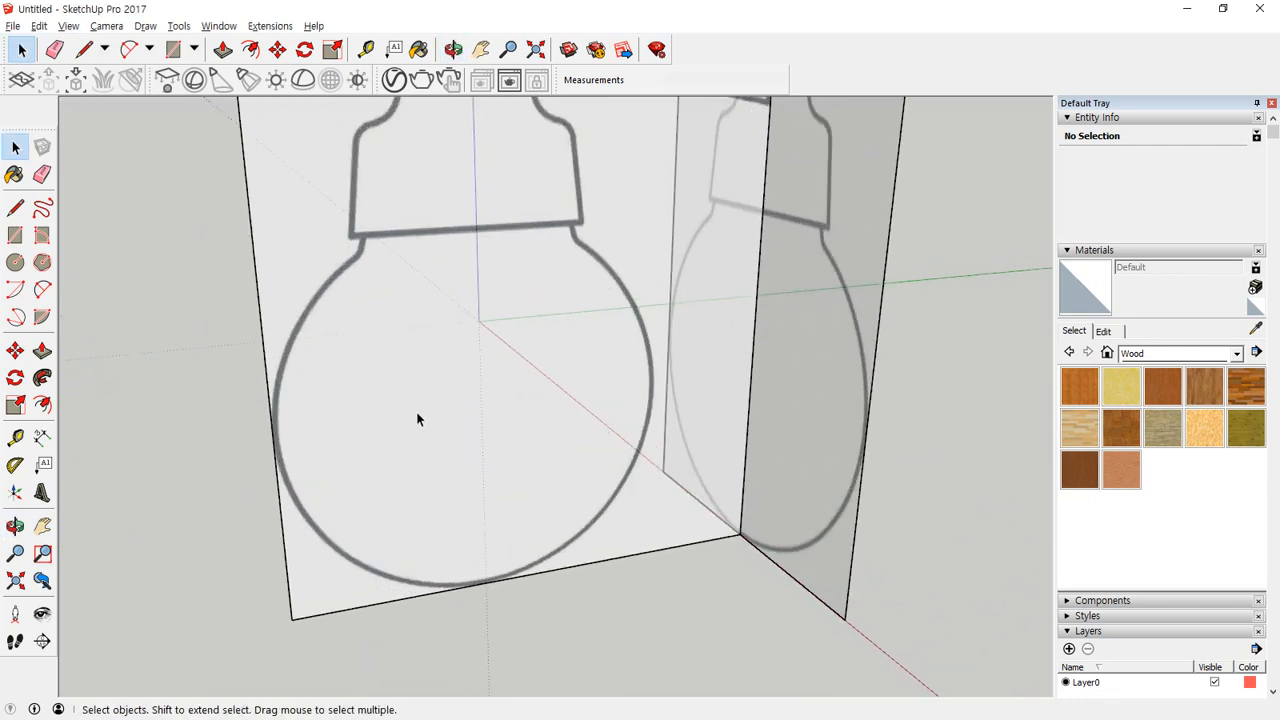
left_click_drag(463, 122, 460, 672)
key("Escape")
key("r")
left_click(292, 619)
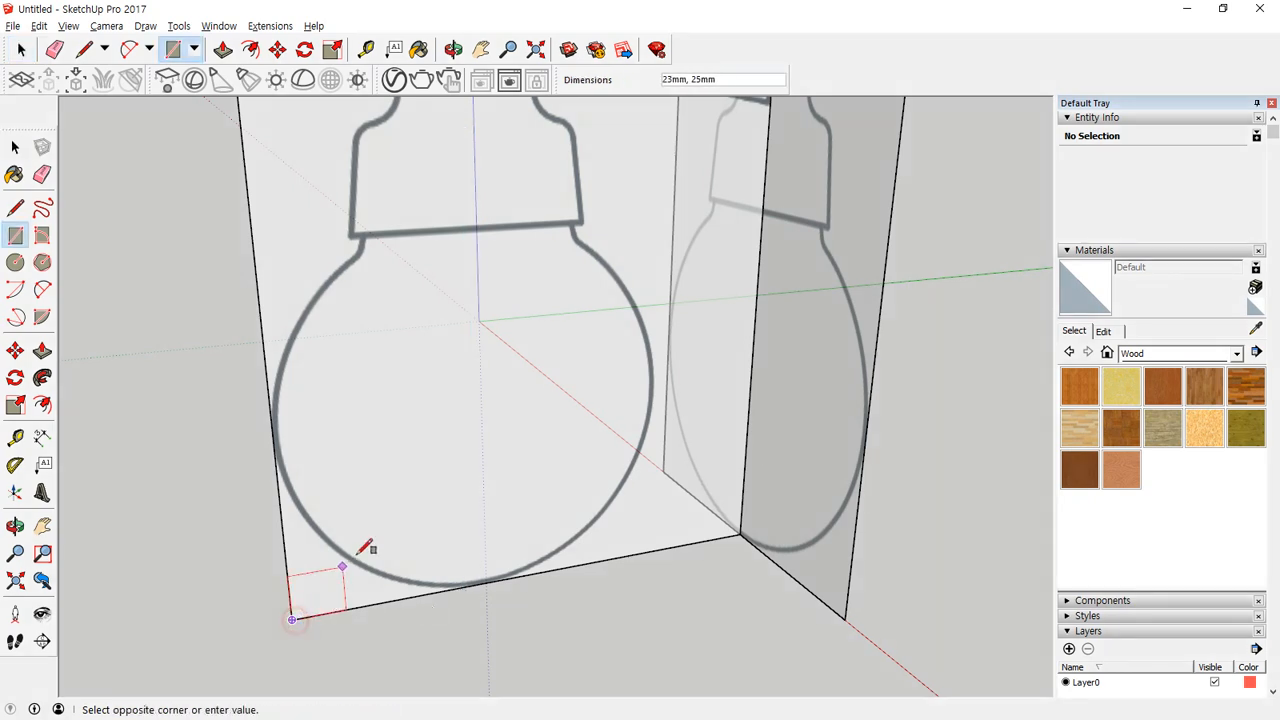
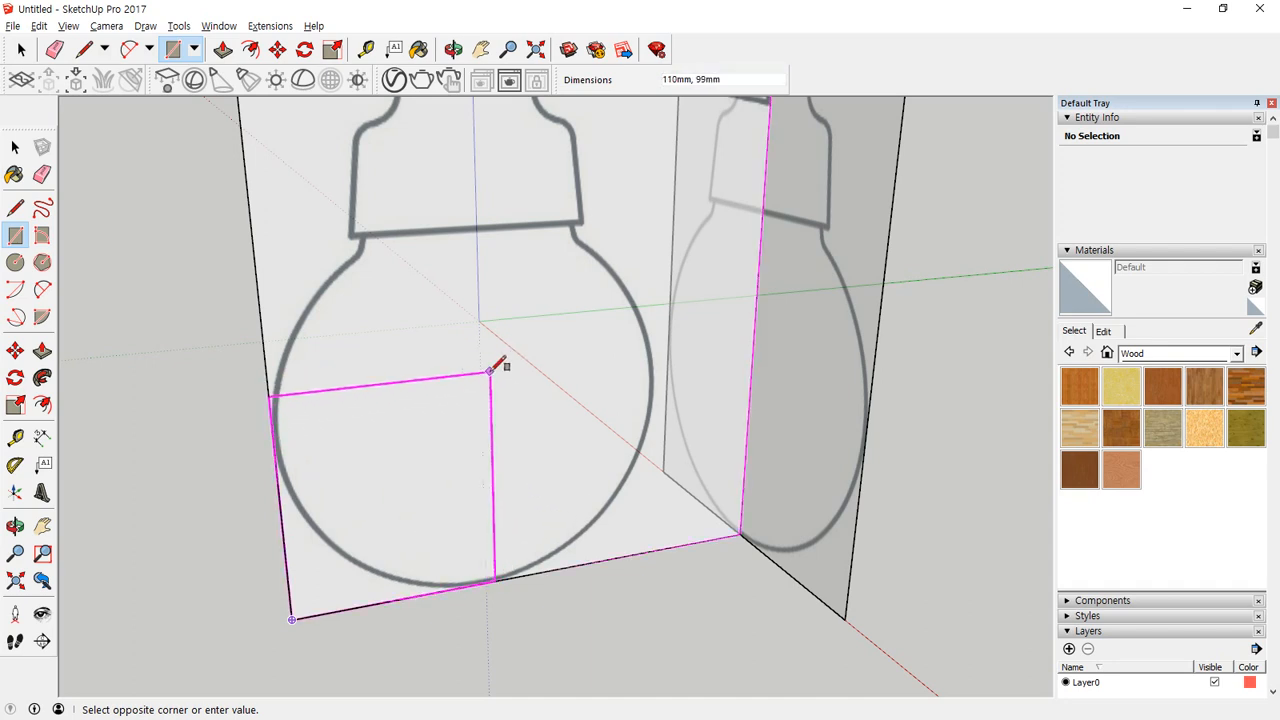
key("Escape")
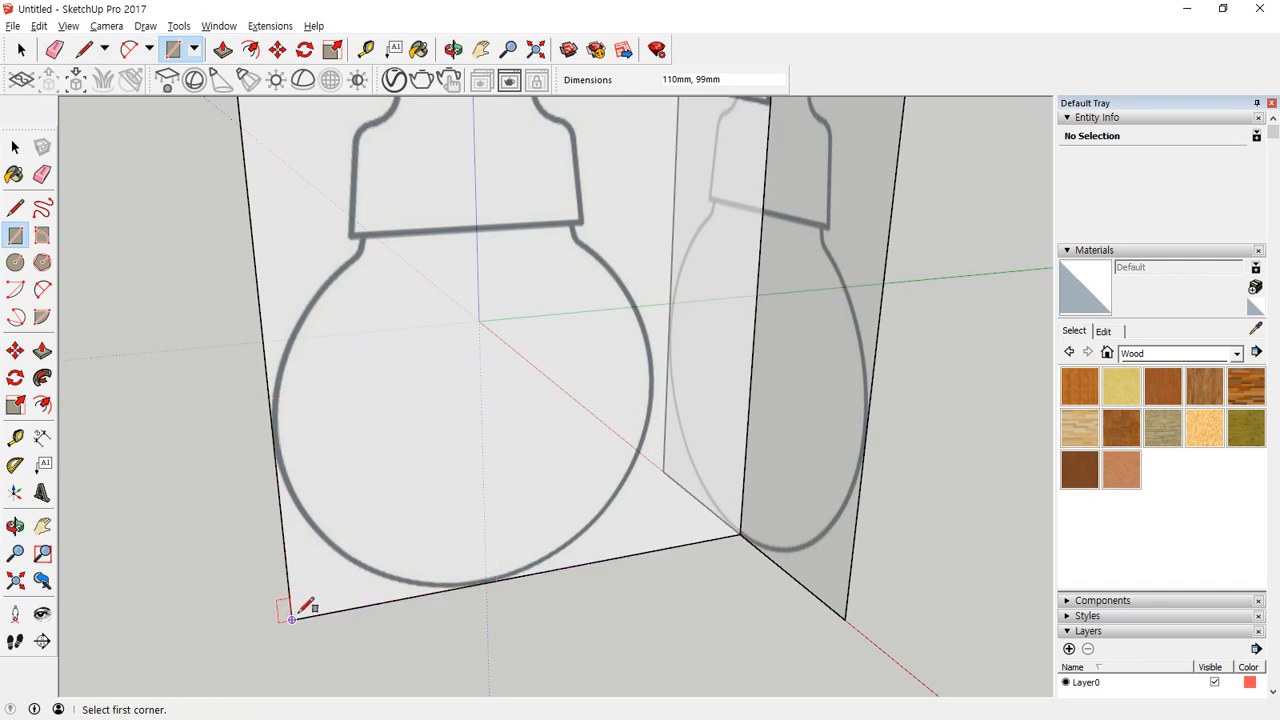
left_click(291, 619)
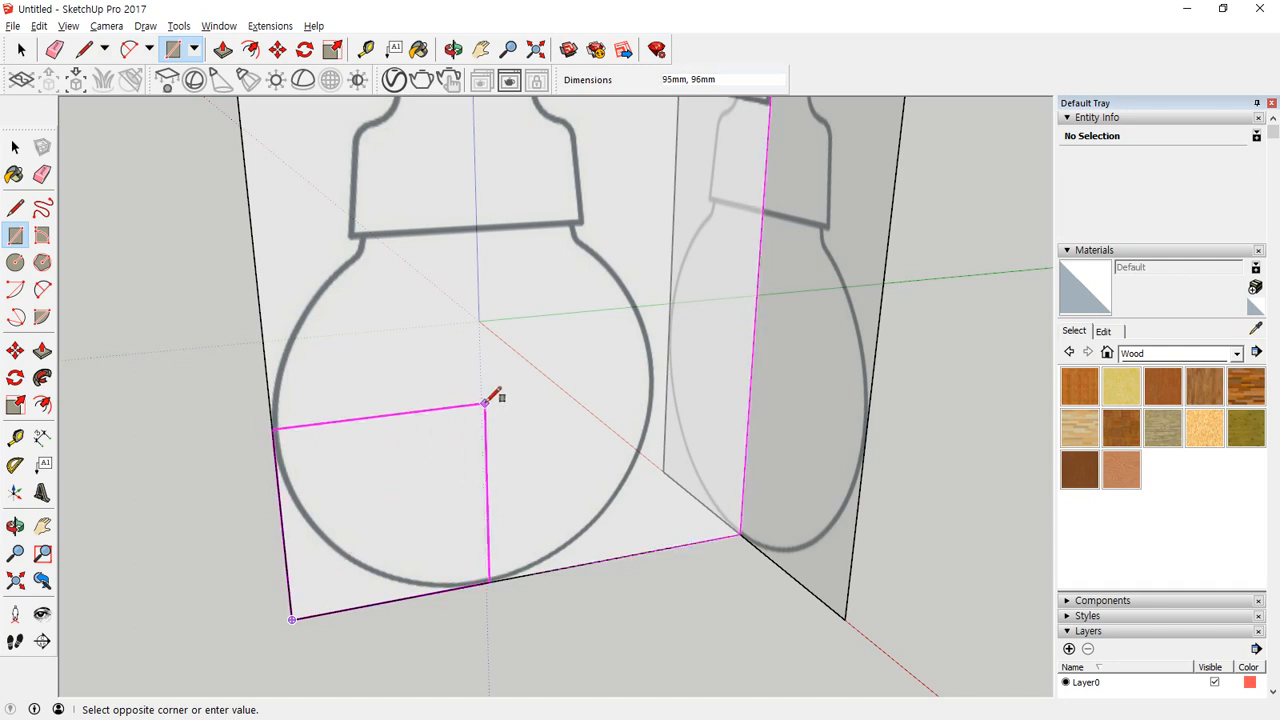
left_click(292, 617)
left_click(292, 619)
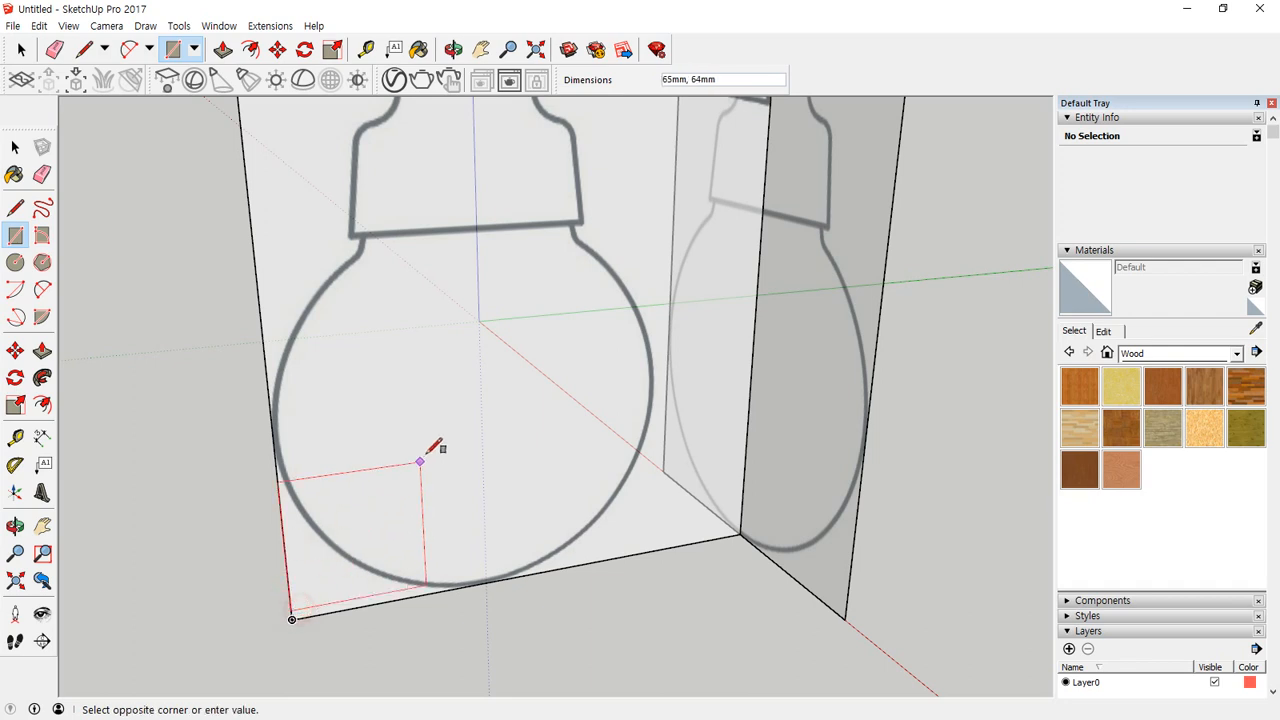
left_click(292, 619)
Step: Draw a rectangle on the side view from its outer bottom corner to the centre of the lamp globe
left_click(292, 619)
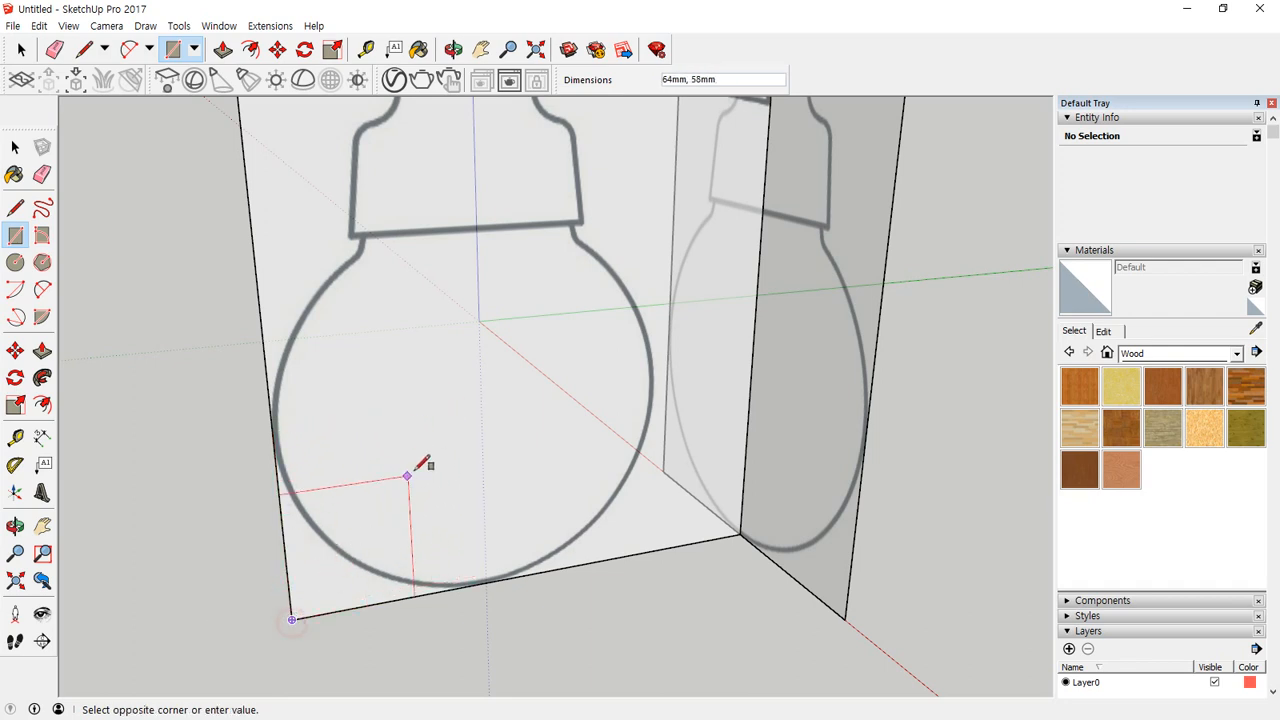
left_click(490, 402)
middle_click_drag(490, 402, 417, 413)
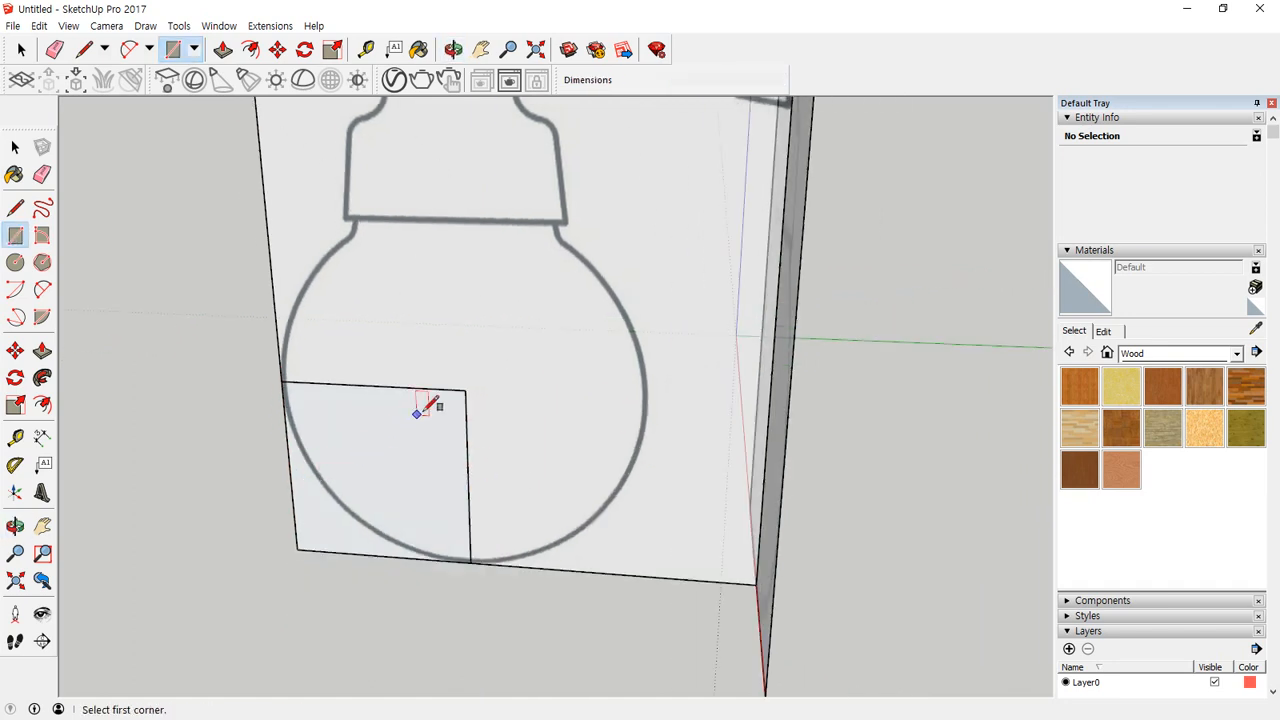
key("c")
left_click(464, 390)
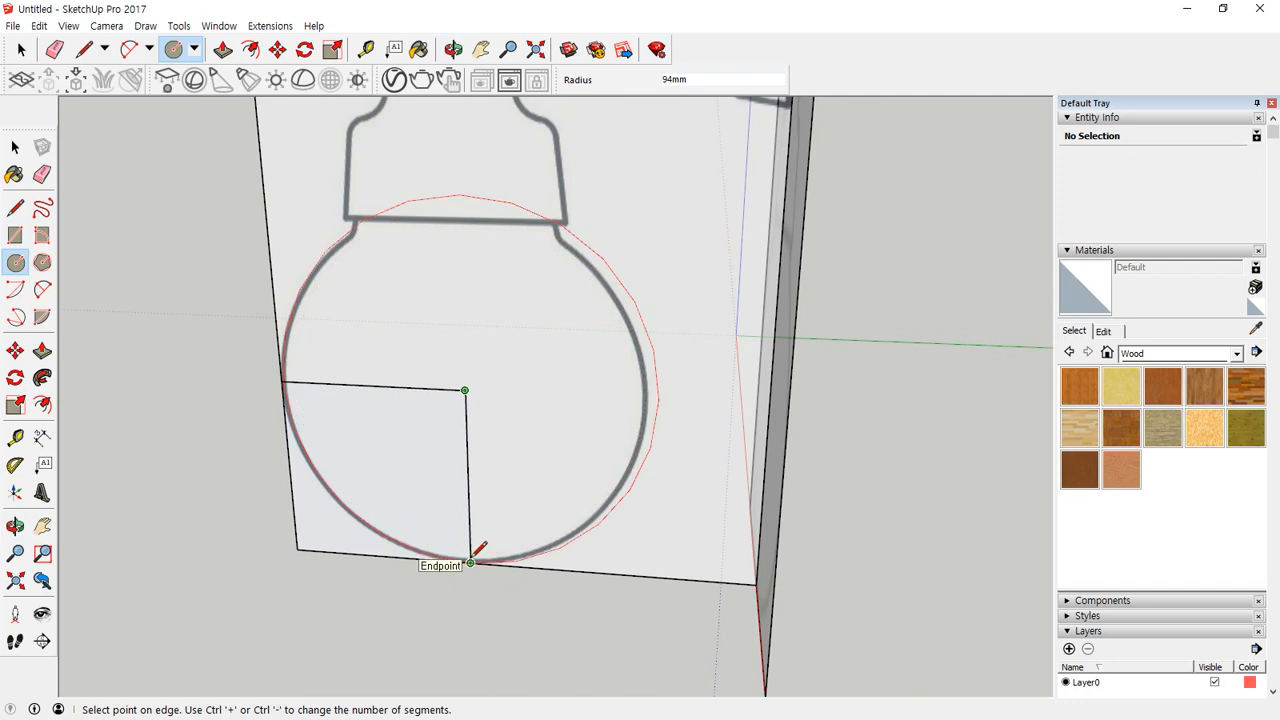
key("Escape")
key("space")
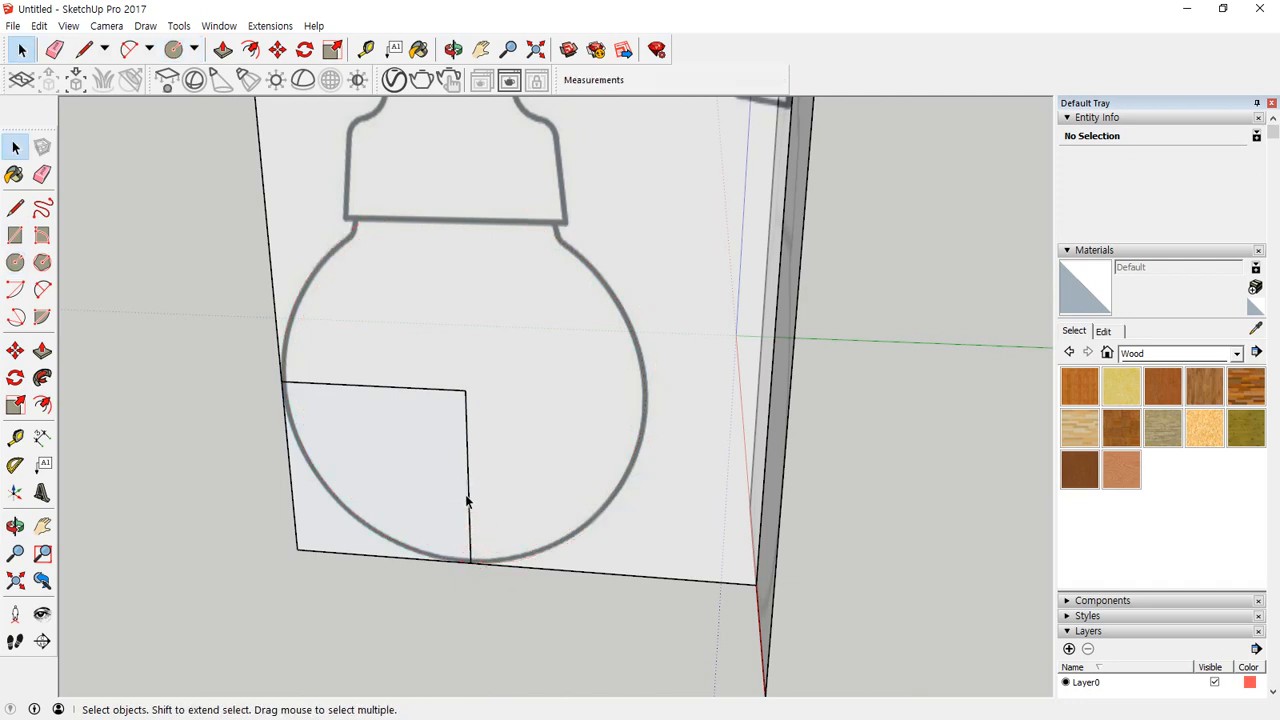
Step: Move the rectangle's inner vertical edge about 4 mm towards the side view's outer edge
left_click(464, 503)
left_click(468, 512)
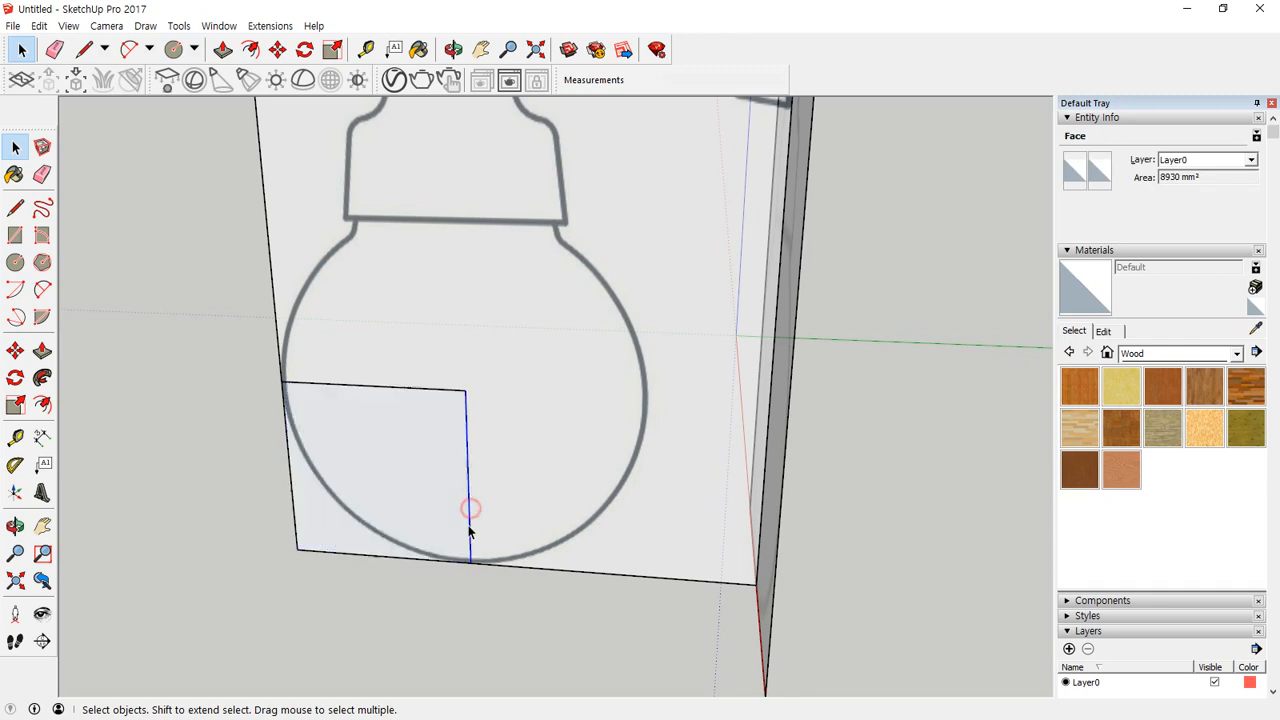
key("m")
left_click(468, 392)
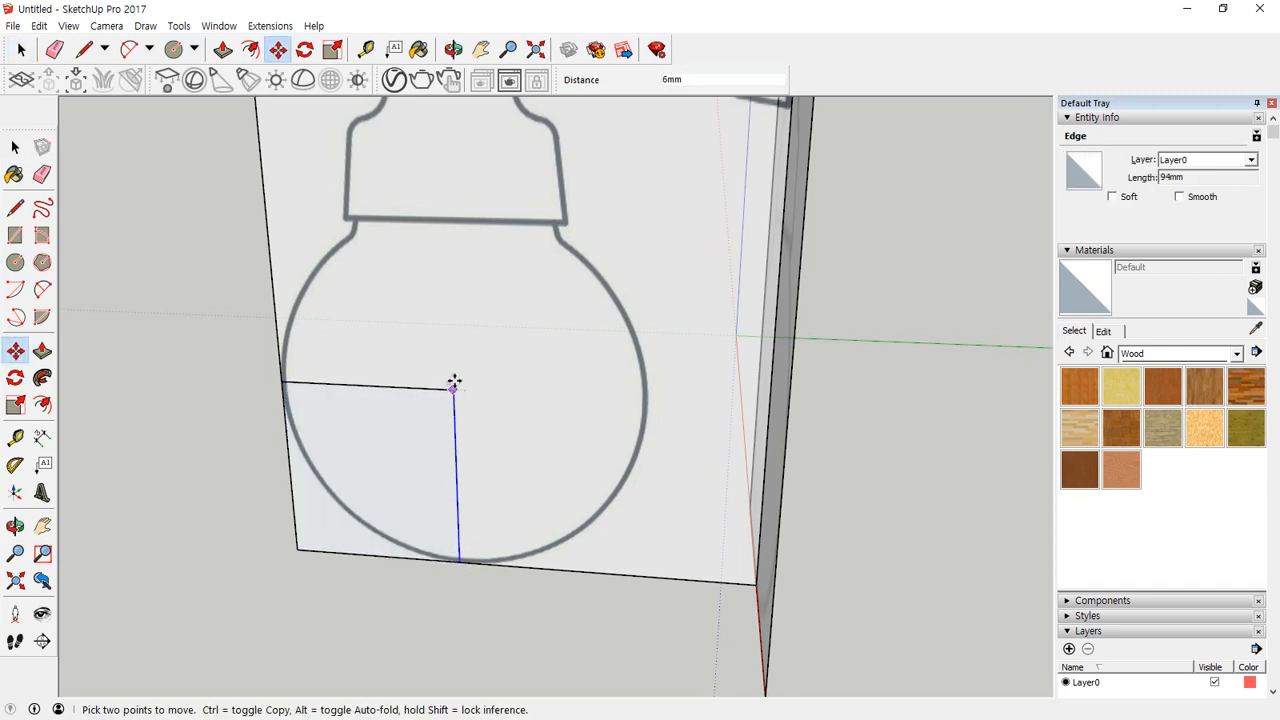
scroll(455, 387, "up", 3)
scroll(451, 380, "down", 2)
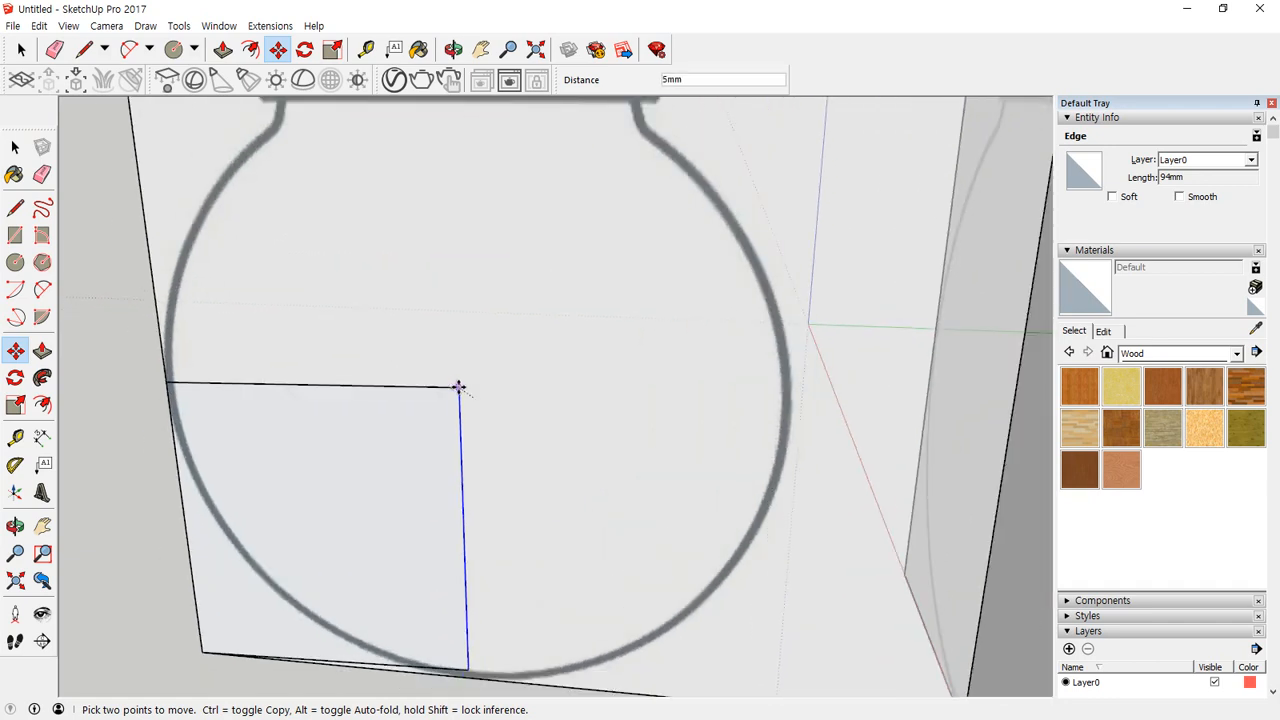
left_click(460, 392)
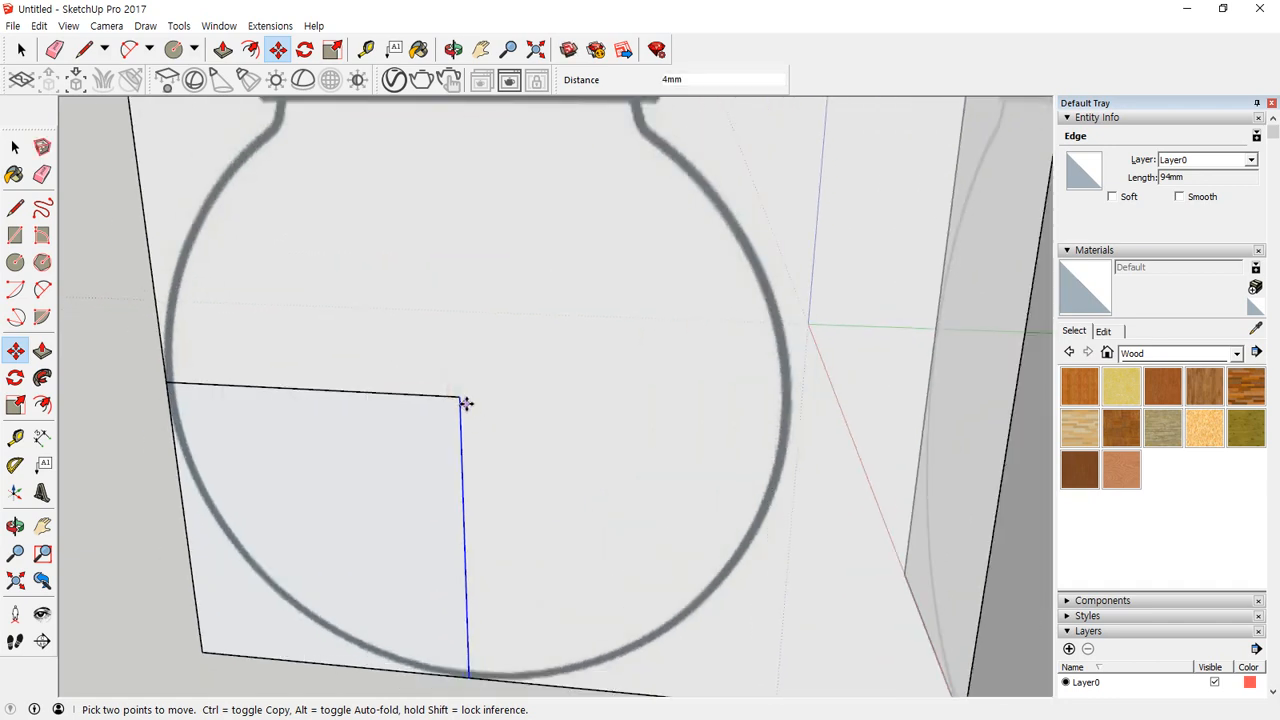
key("c")
left_click(459, 397)
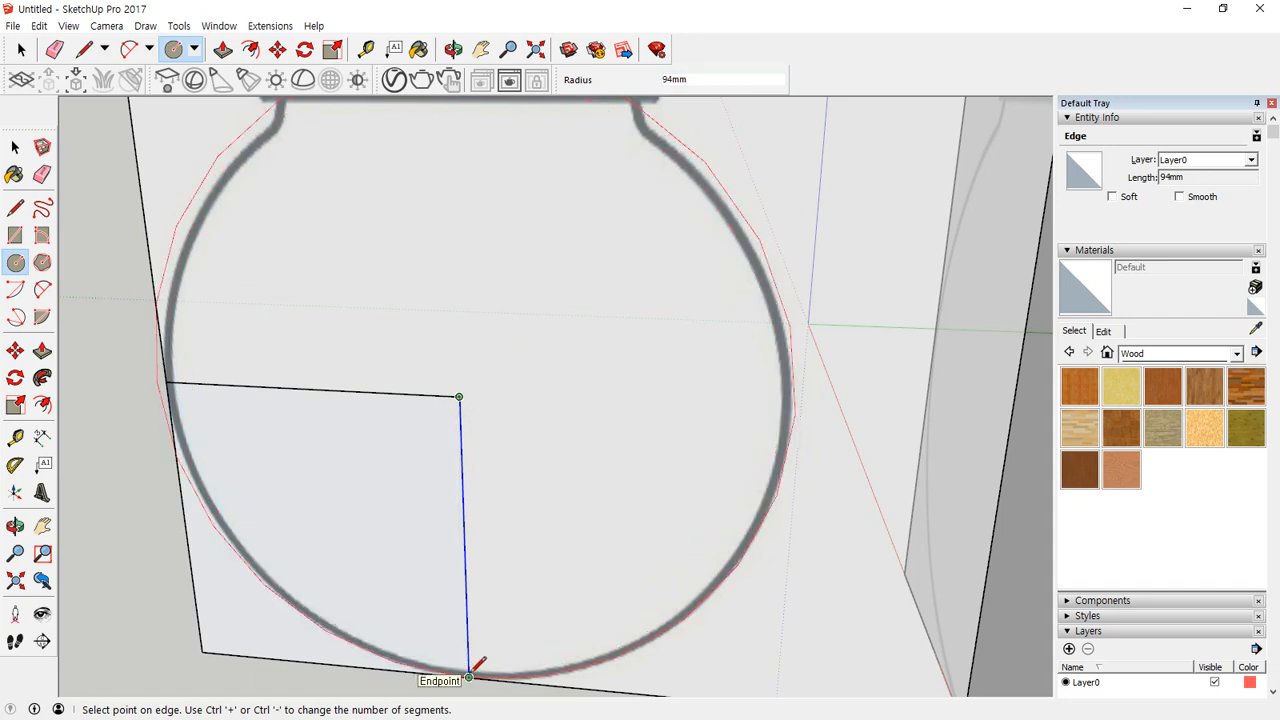
key("Escape")
key("space")
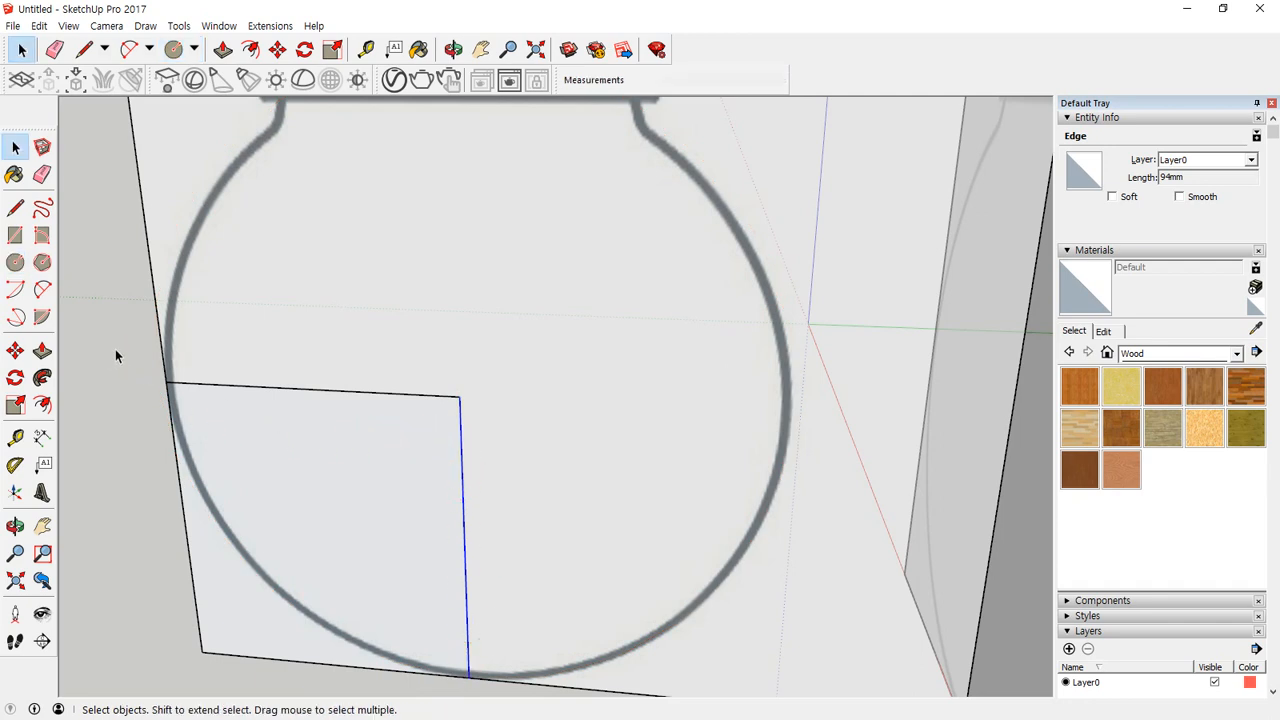
Step: Delete the helper rectangle from the globe area of the side view
left_click_drag(121, 351, 521, 688)
key("Delete")
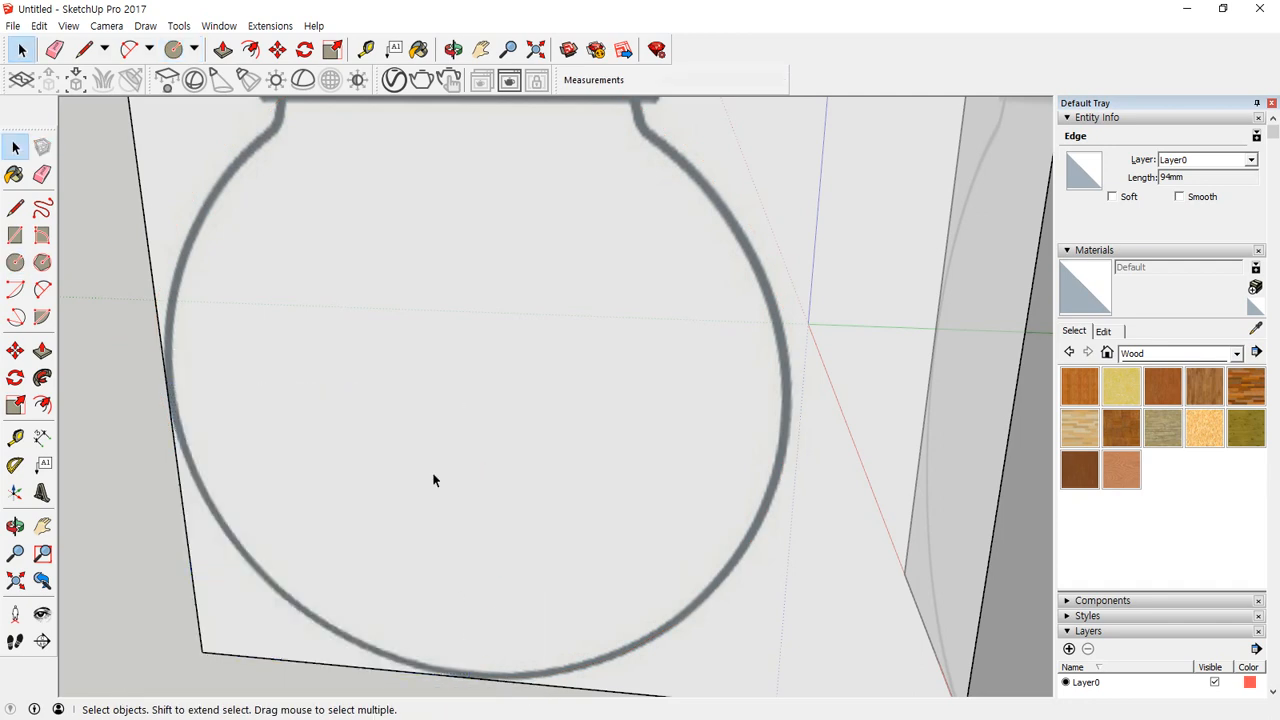
key("c")
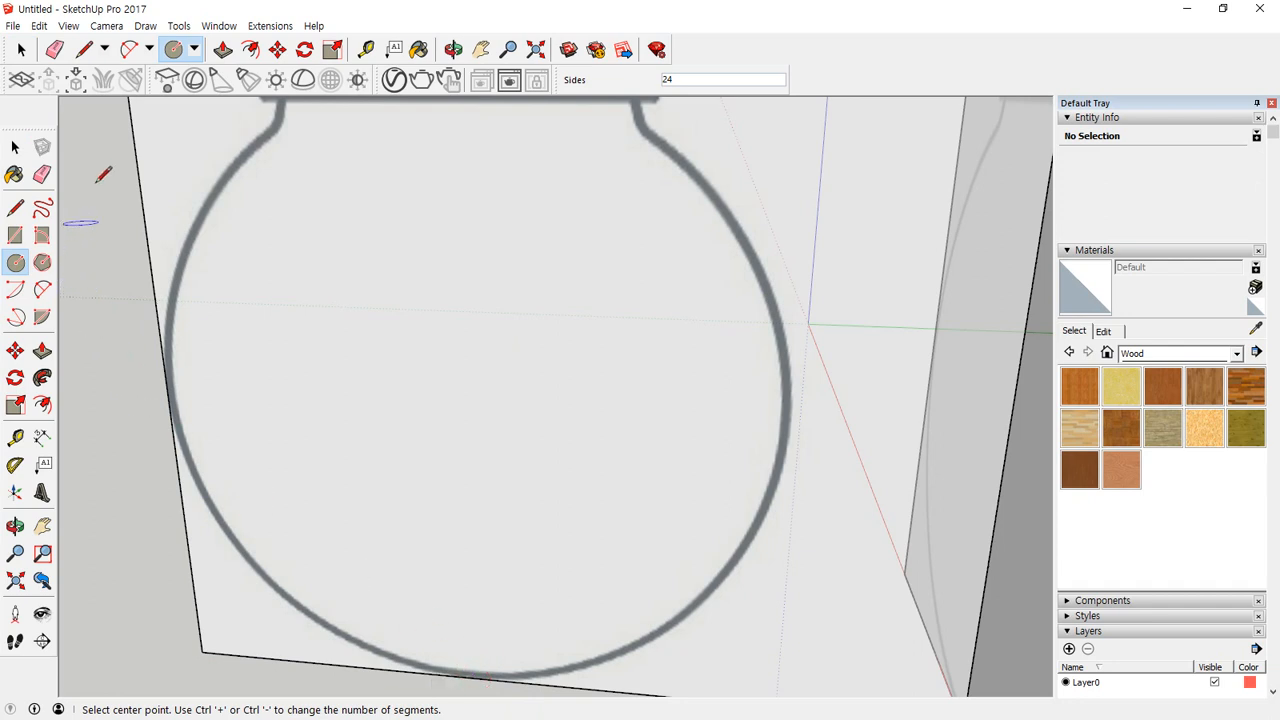
left_click(195, 50)
left_click(195, 56)
Step: Add a horizontal and a vertical guide that cross at the globe's centre, about 92 mm from the side view's bottom and outer edges
left_click(15, 437)
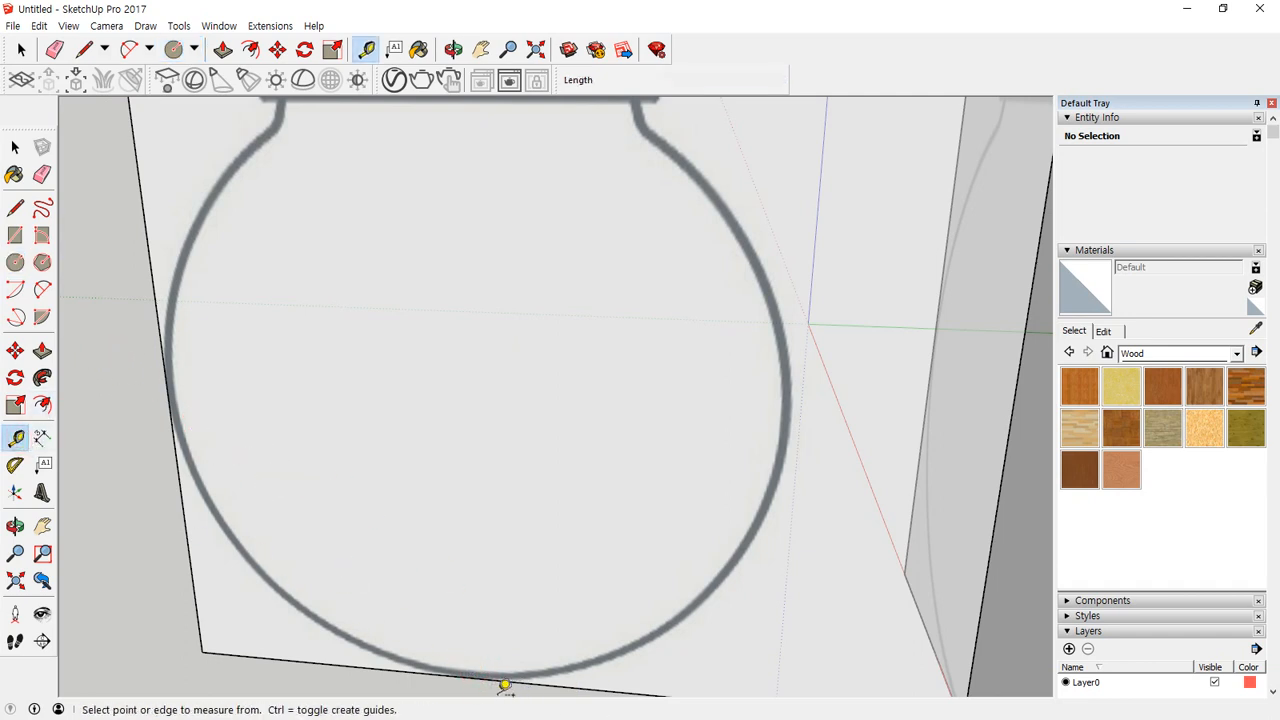
left_click(468, 677)
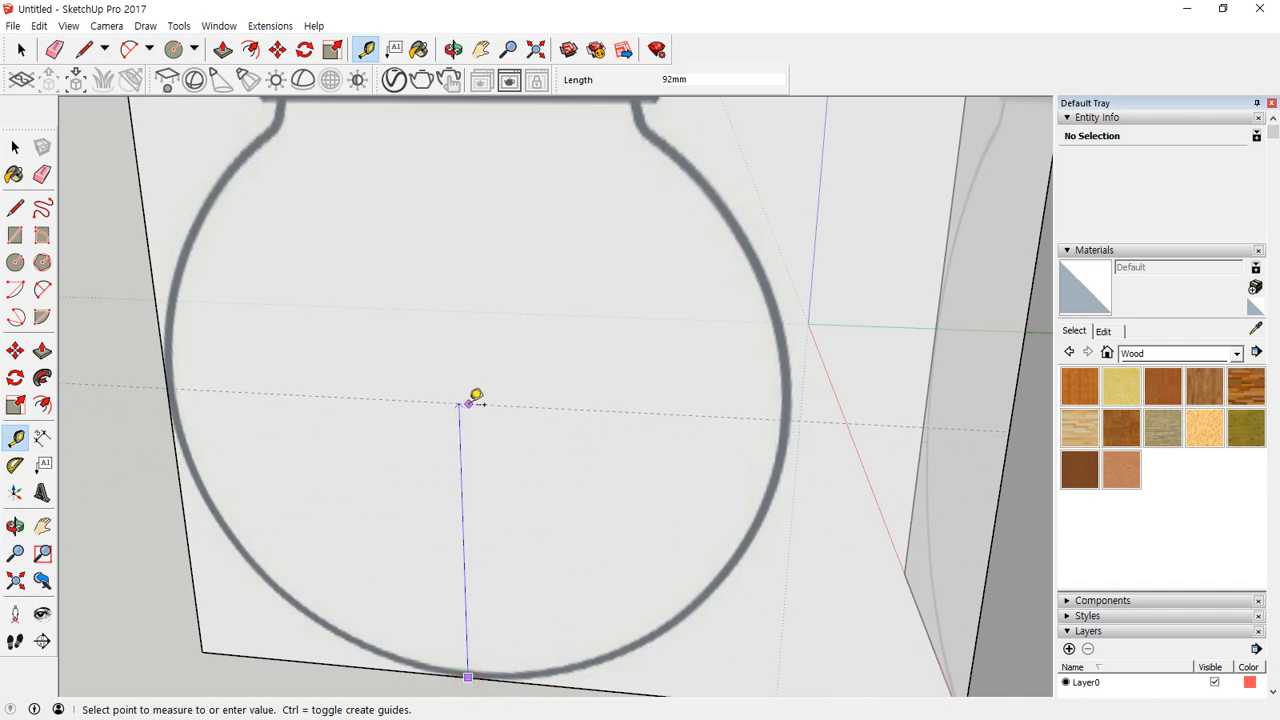
left_click(458, 403)
left_click(164, 369)
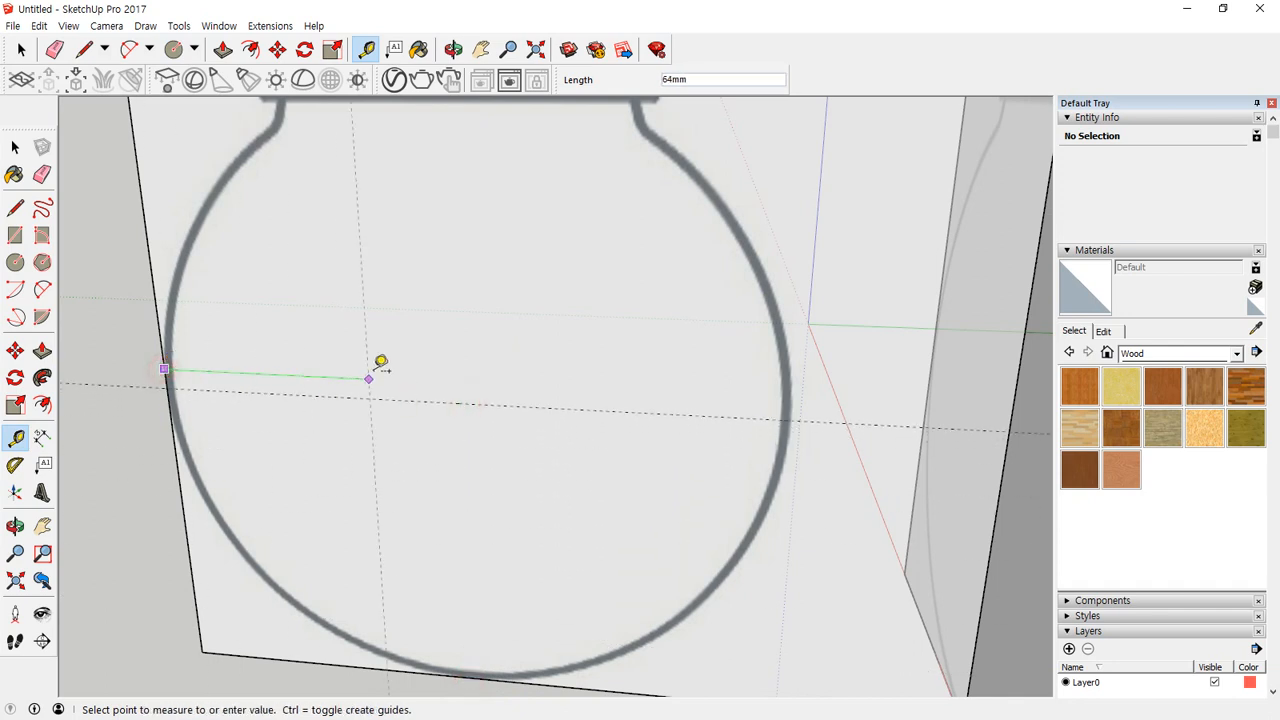
left_click(468, 381)
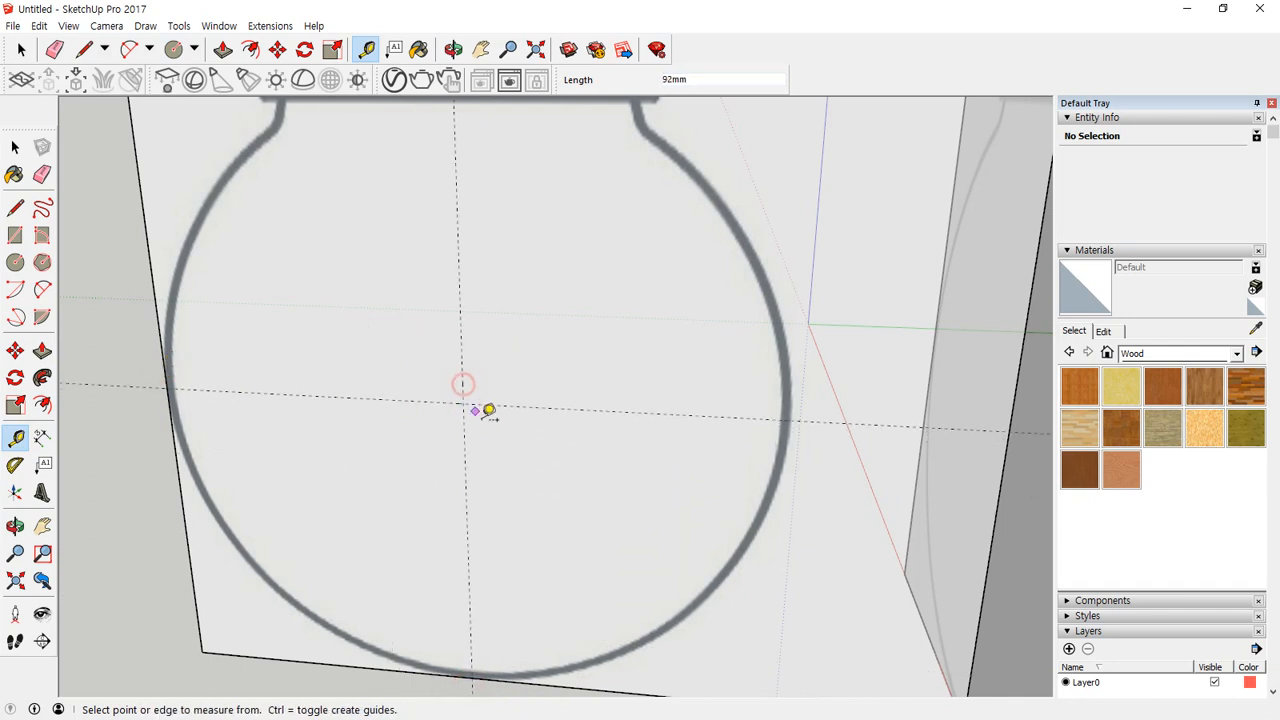
Step: Draw a circle over the globe outline, centred on the guides' crossing and reaching the side view's outer edge
key("c")
left_click(463, 402)
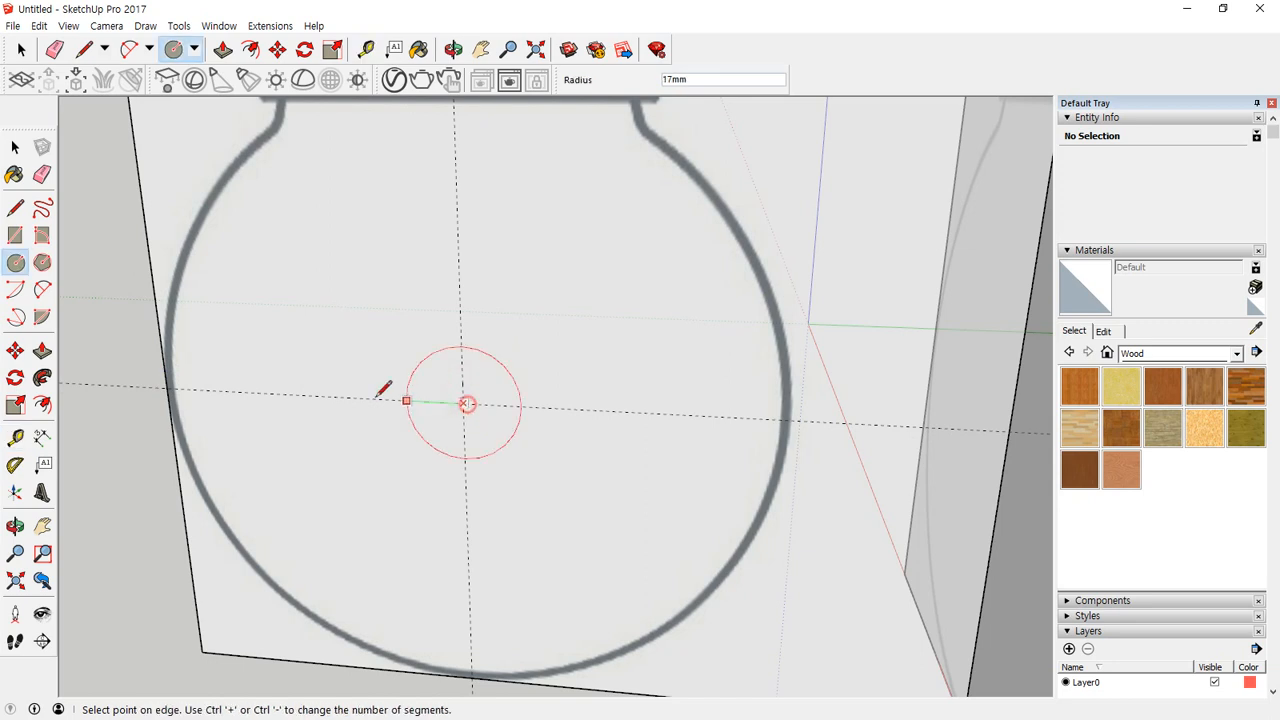
left_click(169, 387)
Step: Split the globe circle with a vertical diameter line and erase the half next to the side view's outer edge
scroll(354, 528, "down", 2)
middle_click_drag(354, 528, 391, 509)
key("l")
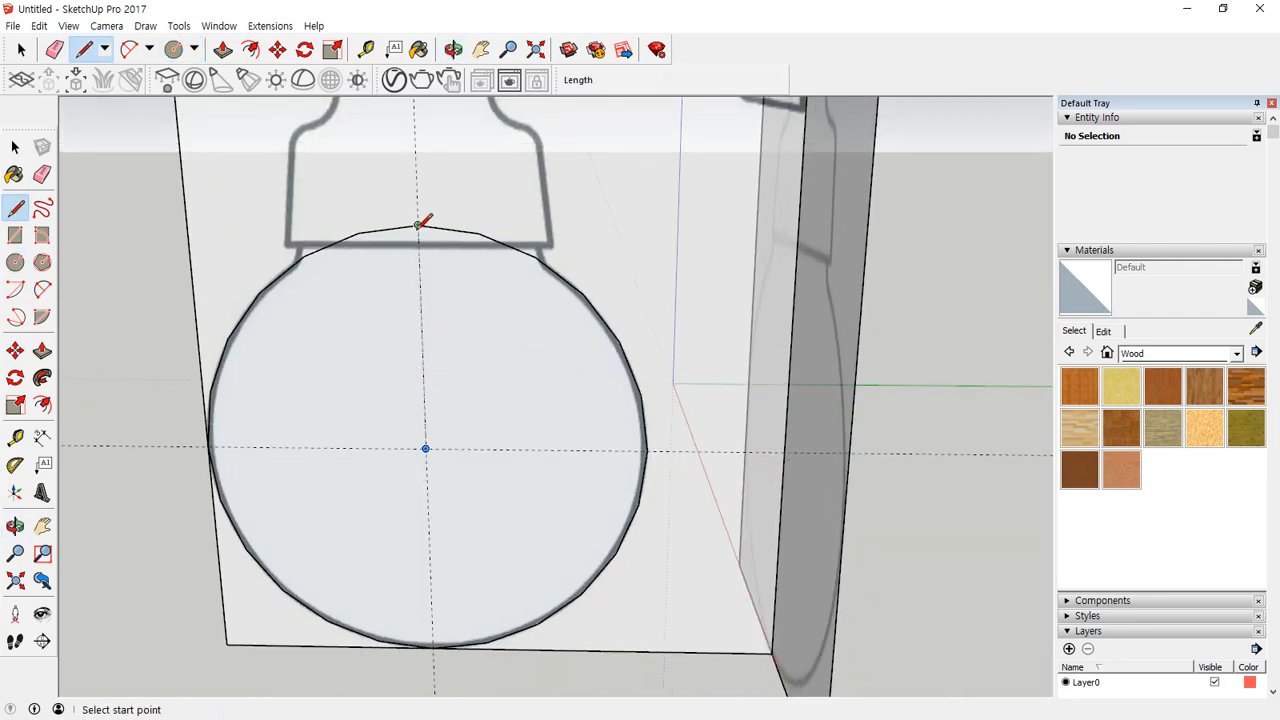
left_click(419, 225)
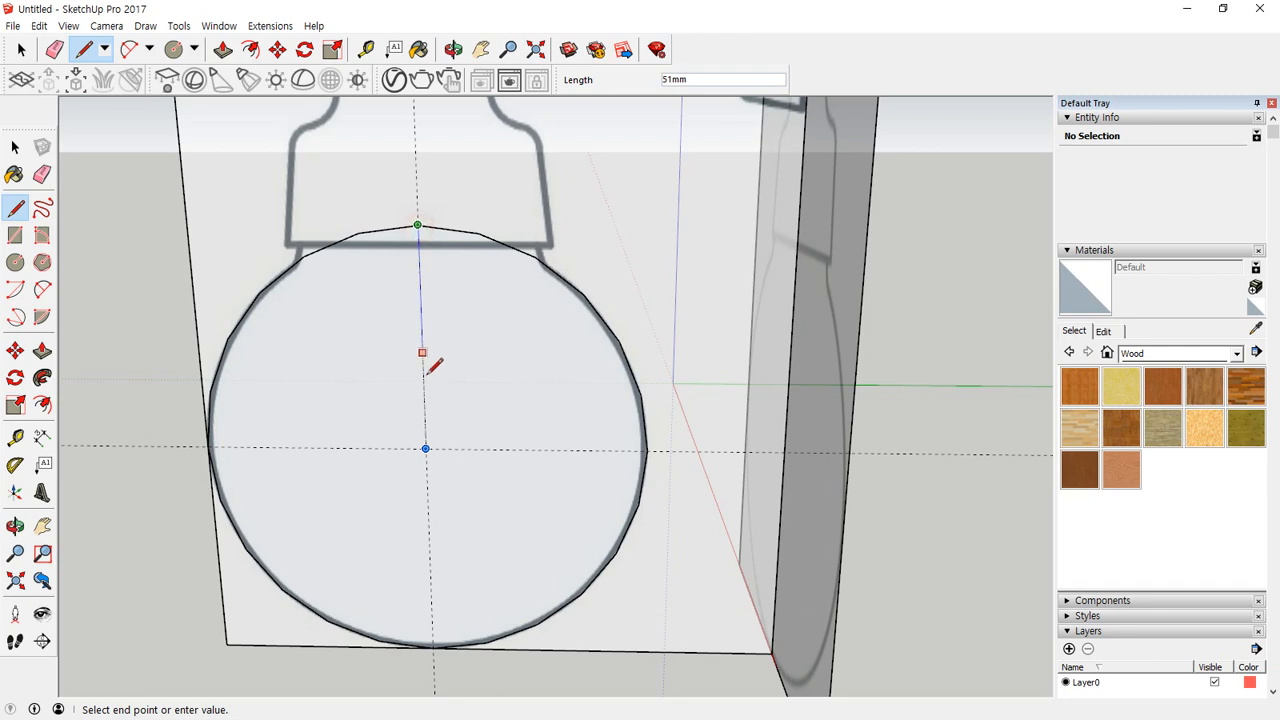
left_click(433, 647)
key("e")
left_click_drag(309, 240, 287, 540)
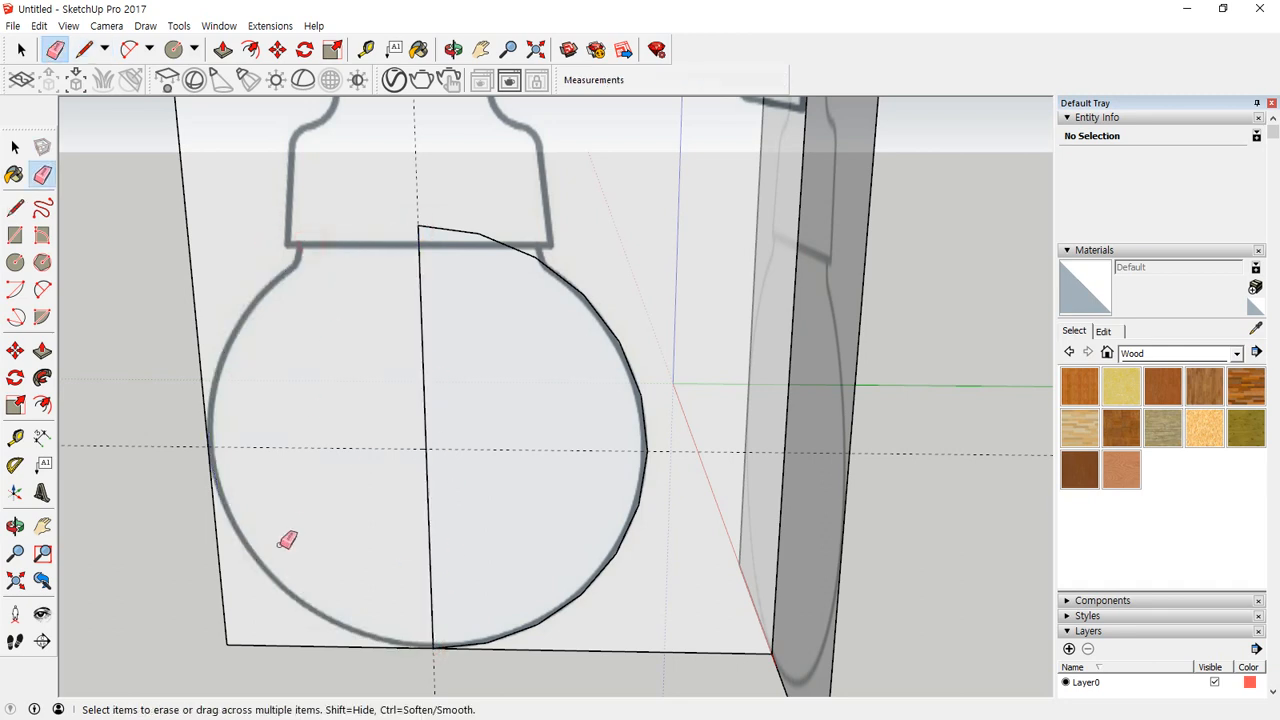
Step: Draw a horizontal circle of about 30 mm radius centred on the vertical guide below the globe, and delete its face while keeping the edge
scroll(390, 590, "down", 2)
middle_click_drag(406, 612, 420, 462, "shift")
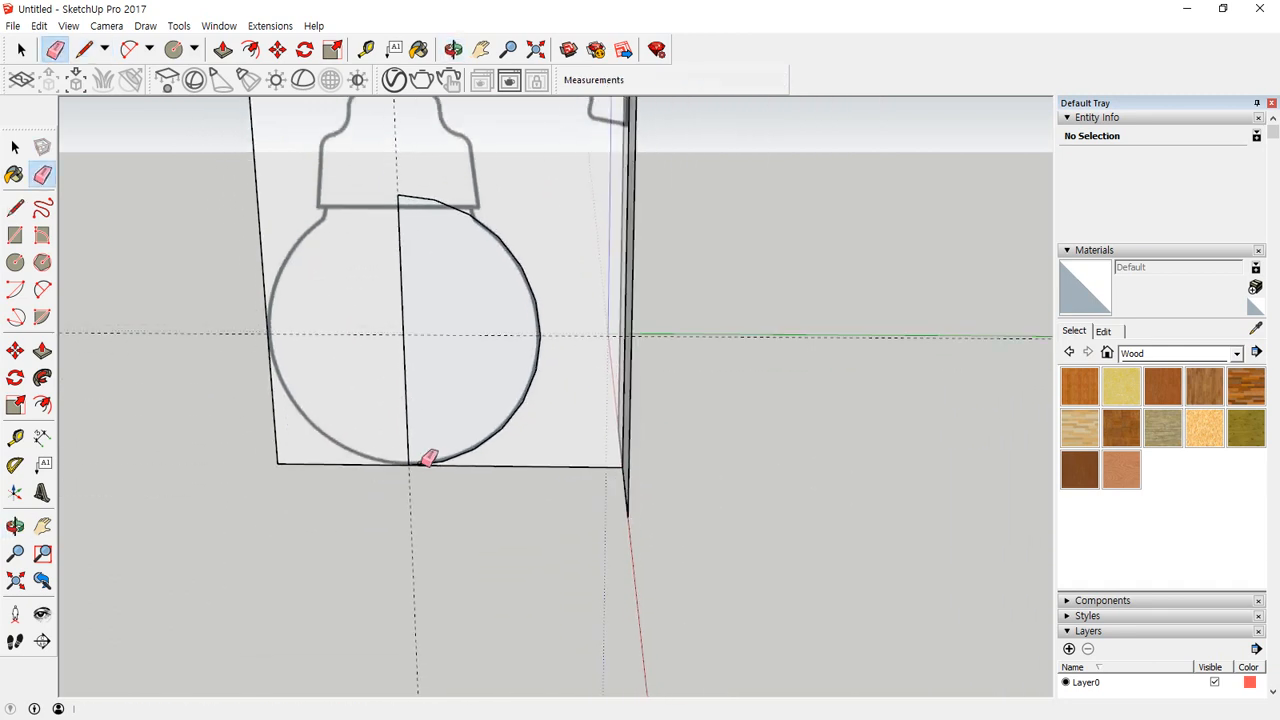
scroll(404, 542, "up", 1)
key("c")
left_click(416, 546)
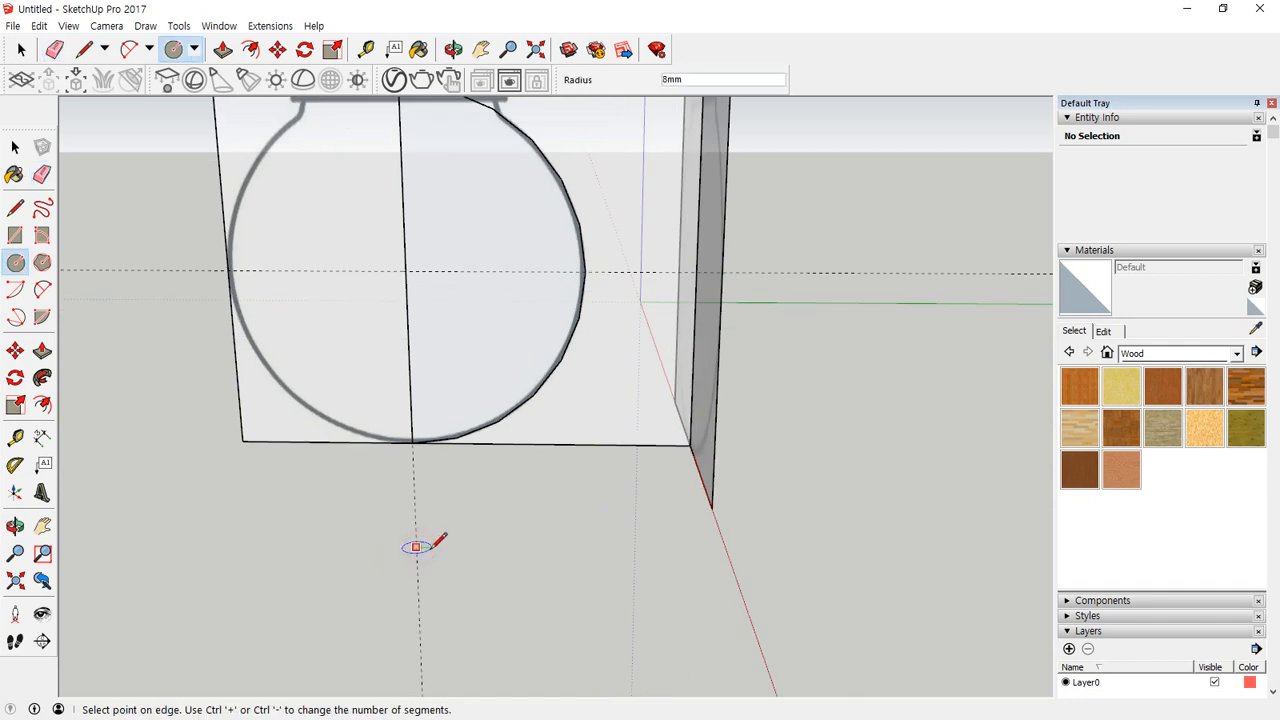
left_click(482, 546)
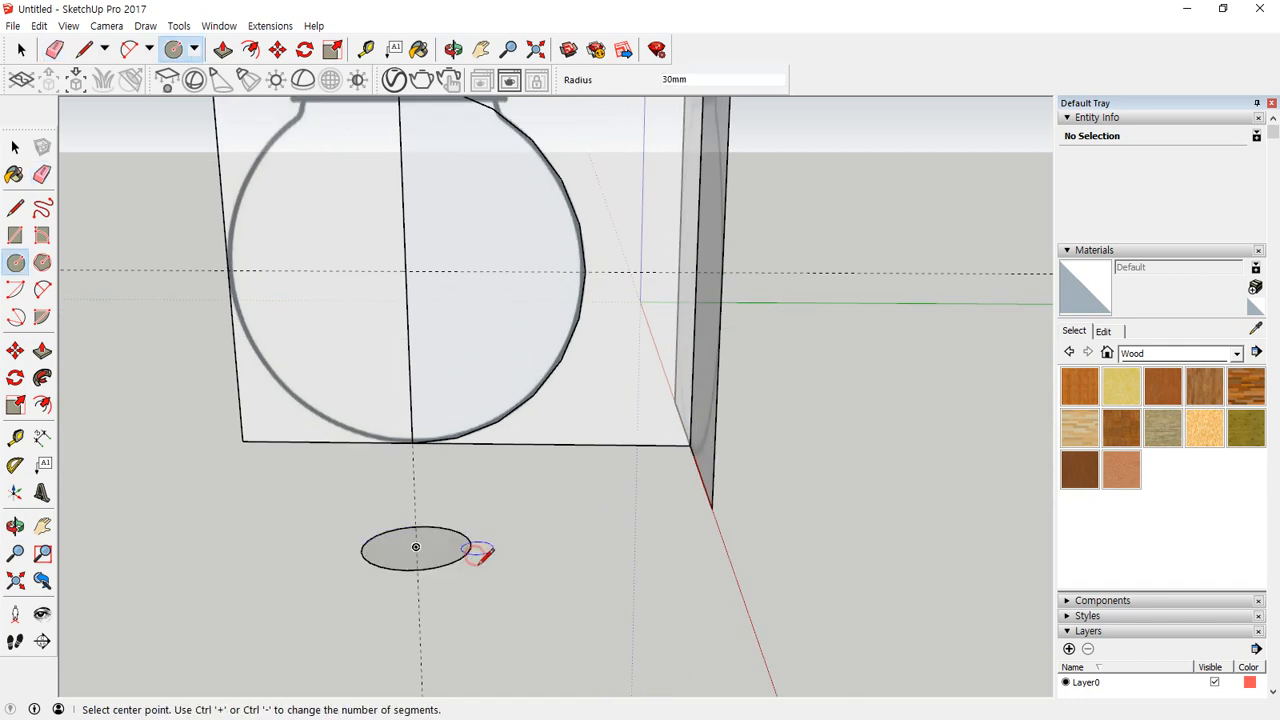
middle_click_drag(480, 551, 457, 620)
key("space")
left_click(438, 556)
key("Delete")
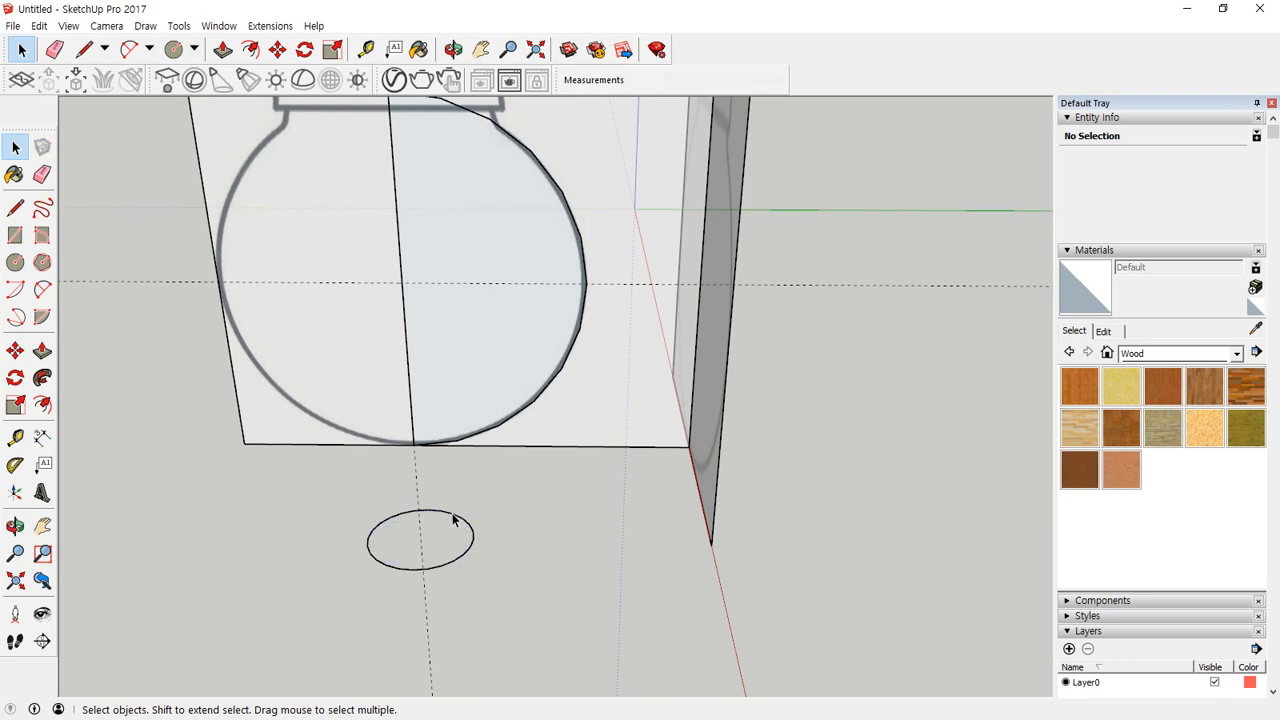
Step: Draw a slanted neck line about 33 mm long across the globe arc and connect its upper end to the top of the centre line
middle_click_drag(457, 520, 630, 520)
scroll(518, 150, "up", 5)
middle_click_drag(518, 150, 509, 201)
key("l")
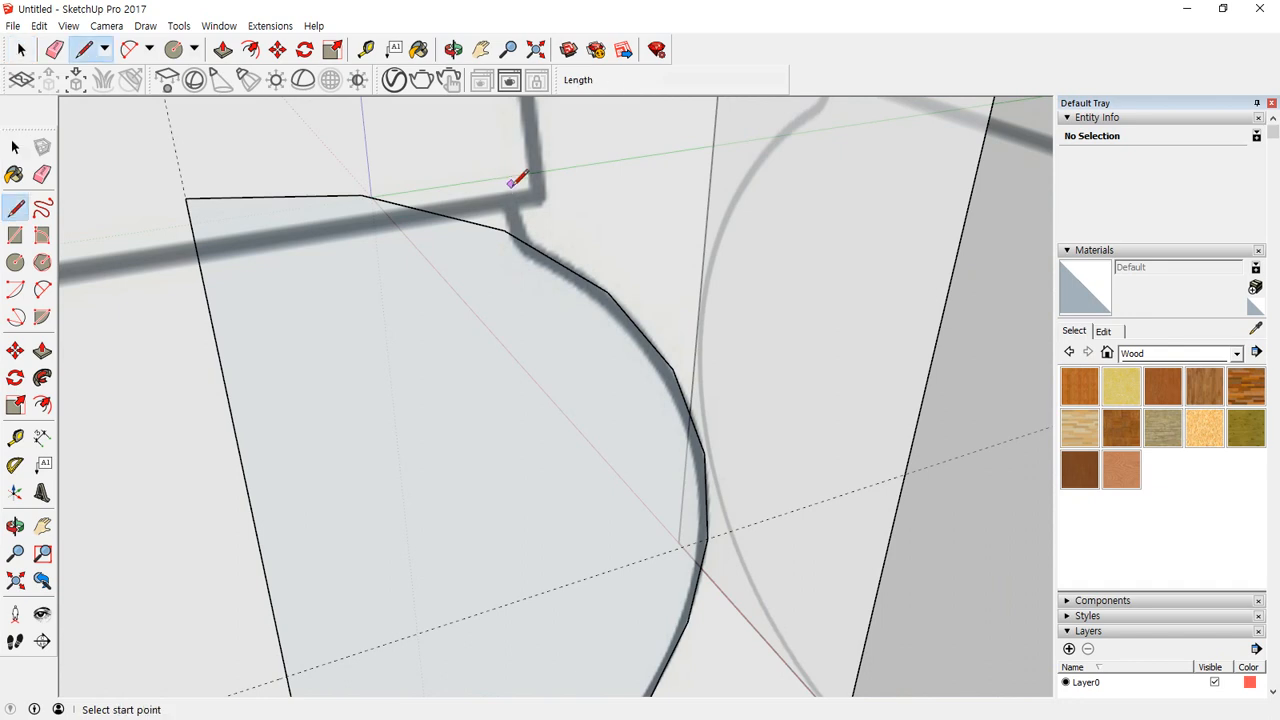
left_click(495, 153)
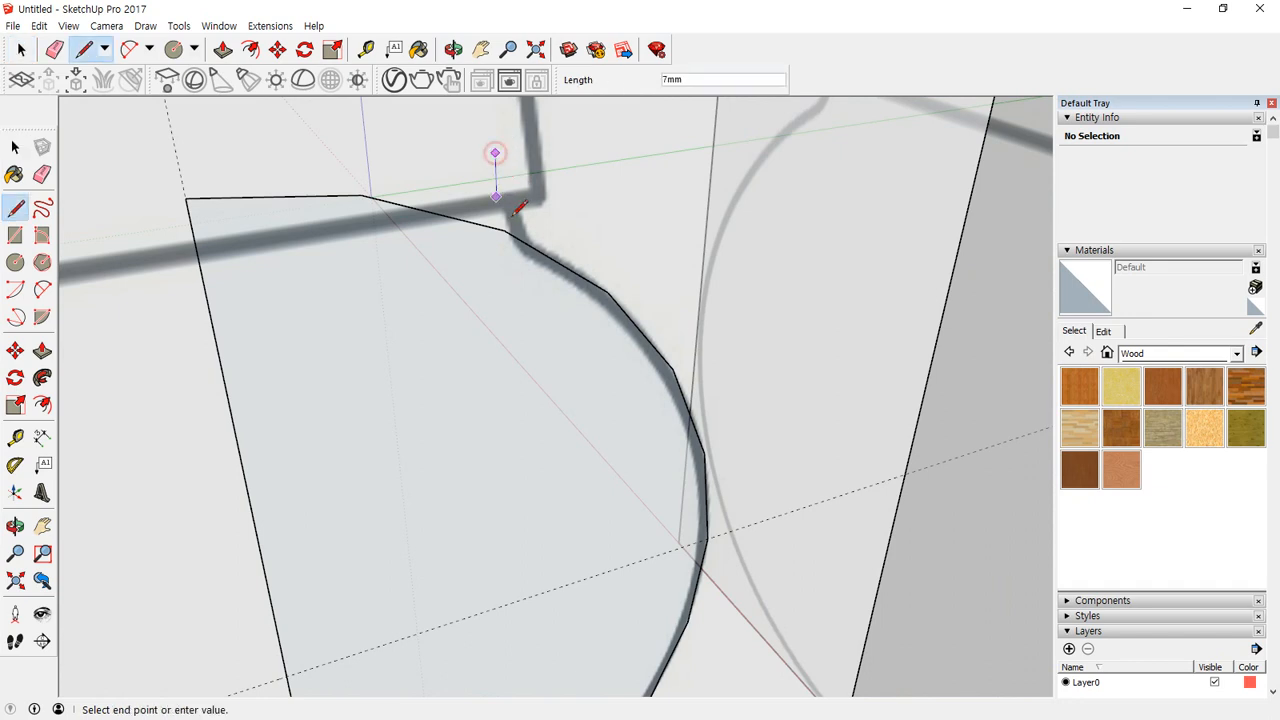
left_click(560, 320)
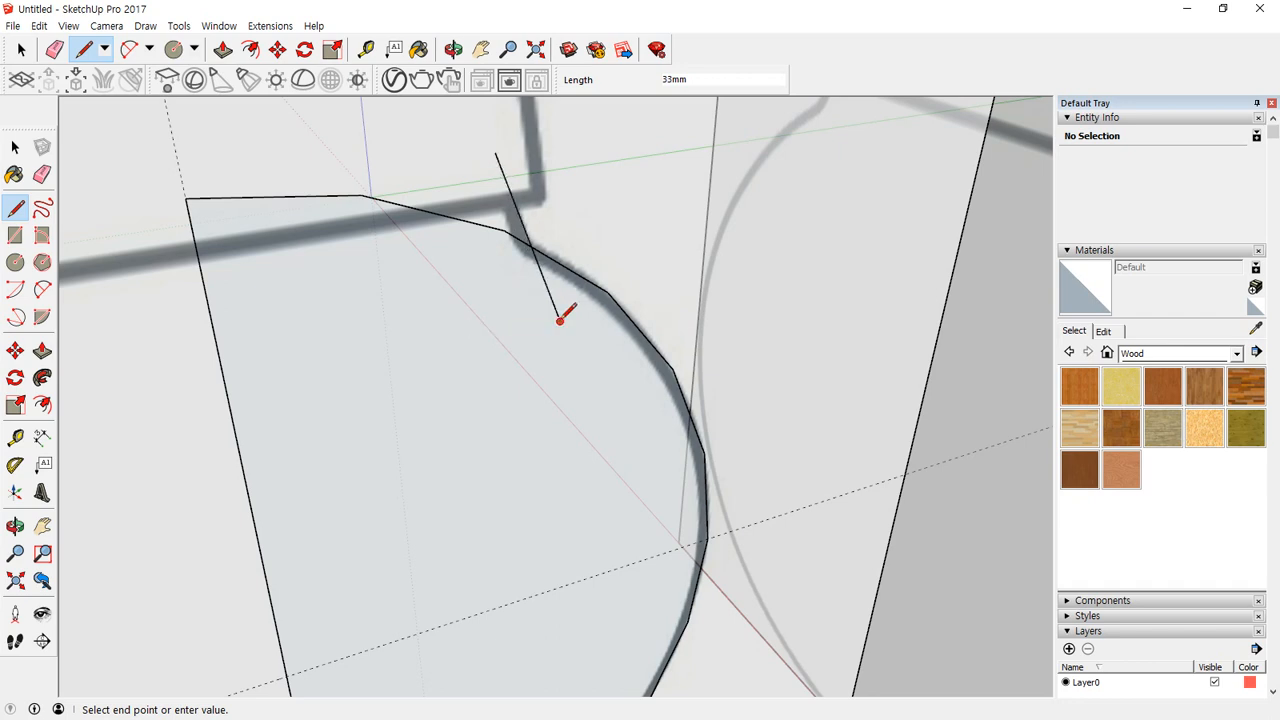
key("Escape")
left_click(495, 152)
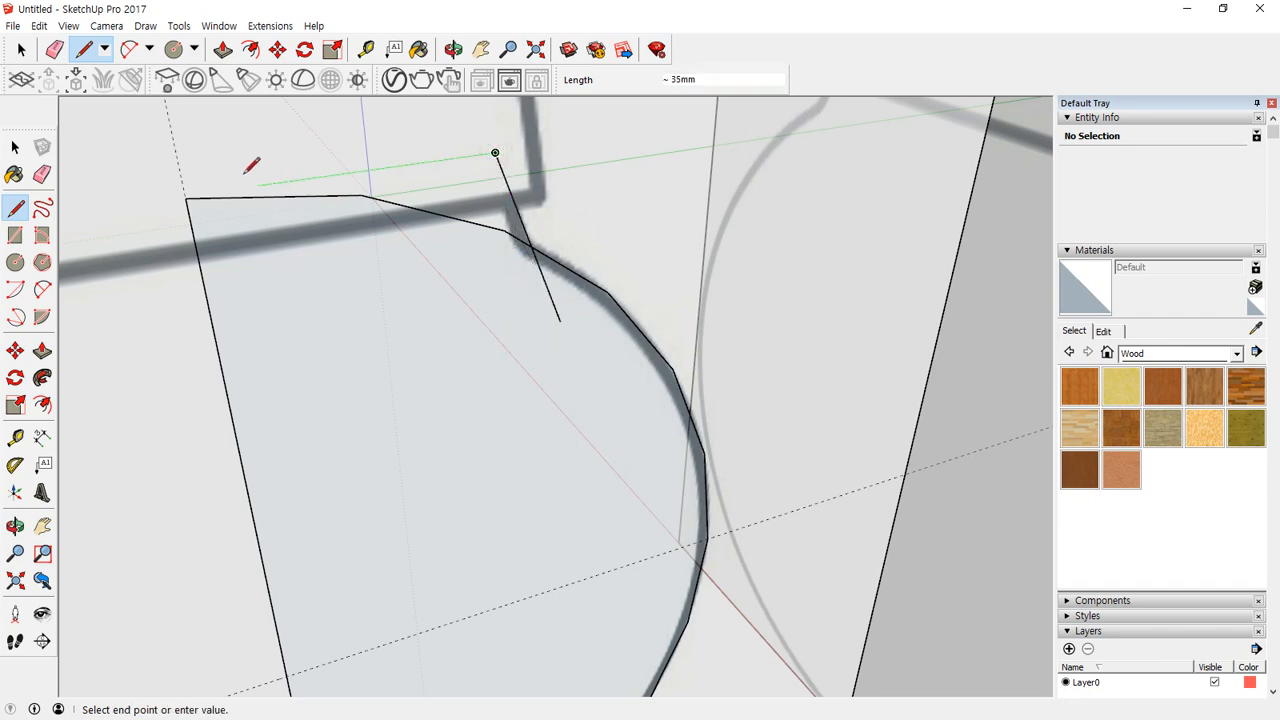
left_click(187, 197)
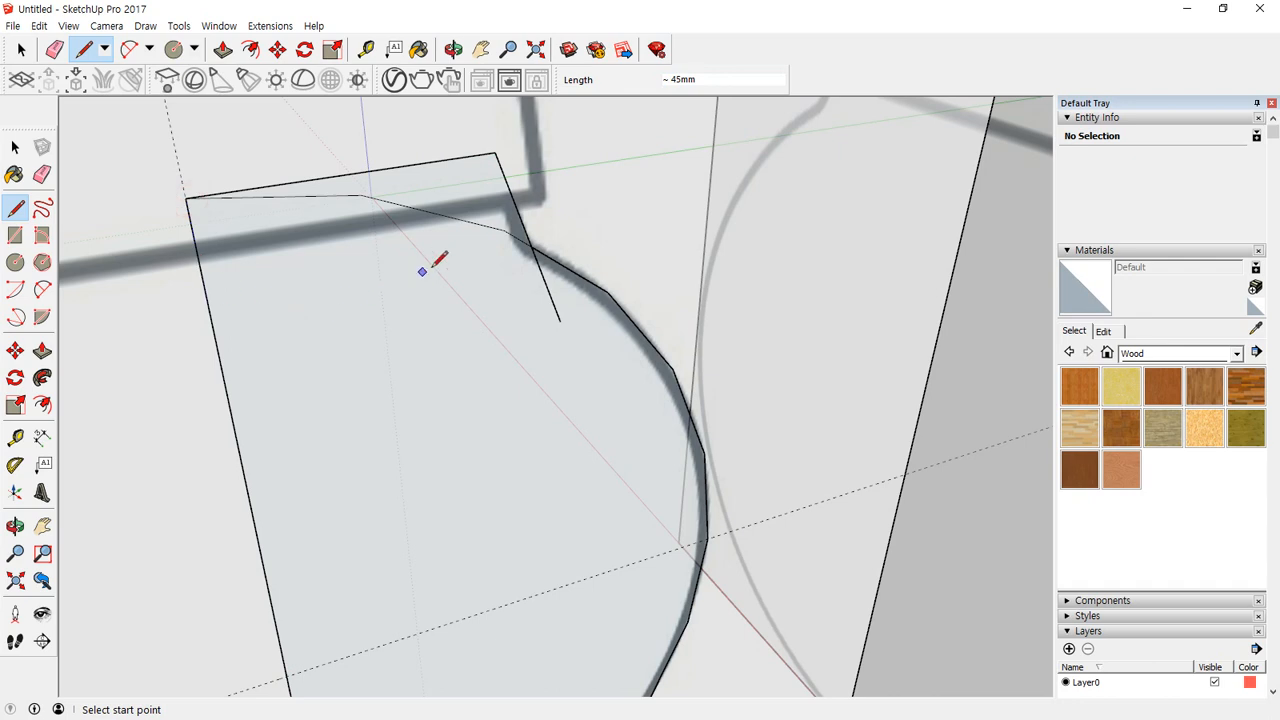
Step: Erase the arc piece inside the neck and the neck line's overshoot inside the globe profile
key("e")
left_click(467, 221)
left_click_drag(580, 318, 491, 299)
middle_click_drag(488, 297, 428, 264)
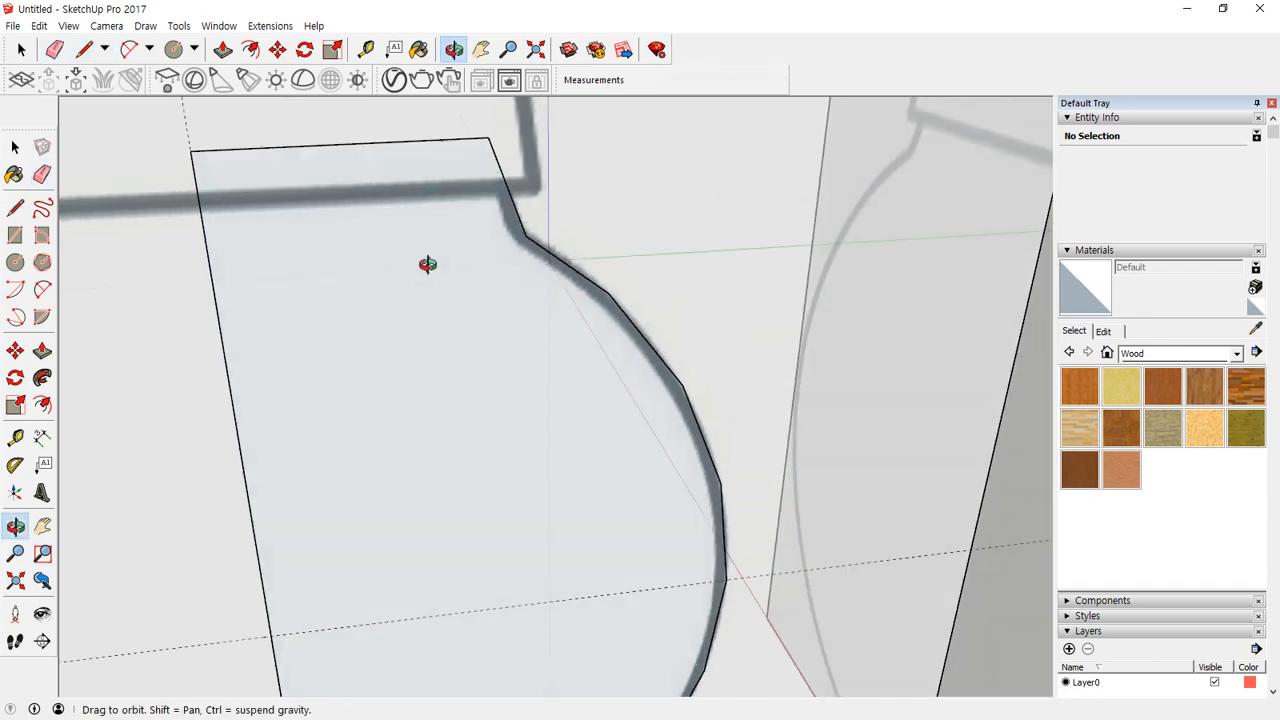
Step: Try to fillet the corner where the neck line meets the globe arc, using the two-point Arc tool
scroll(505, 200, "up", 6)
key("a")
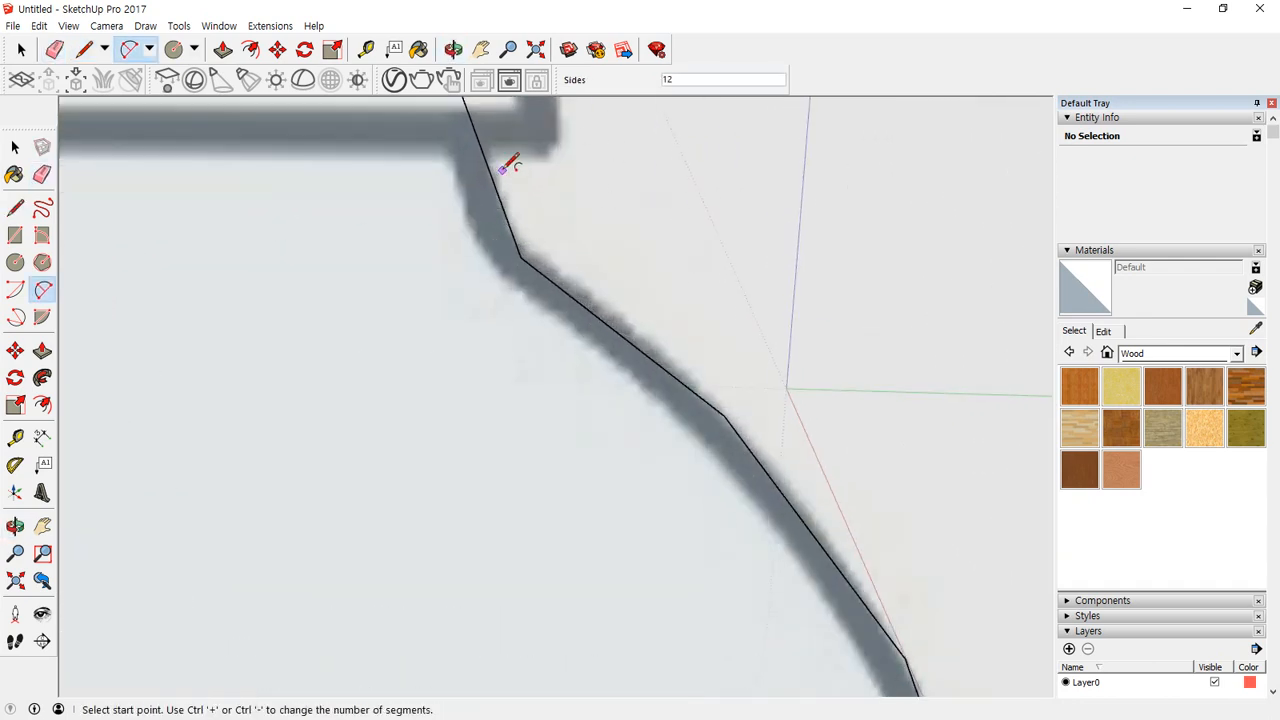
left_click_drag(460, 158, 577, 314)
left_click(488, 170)
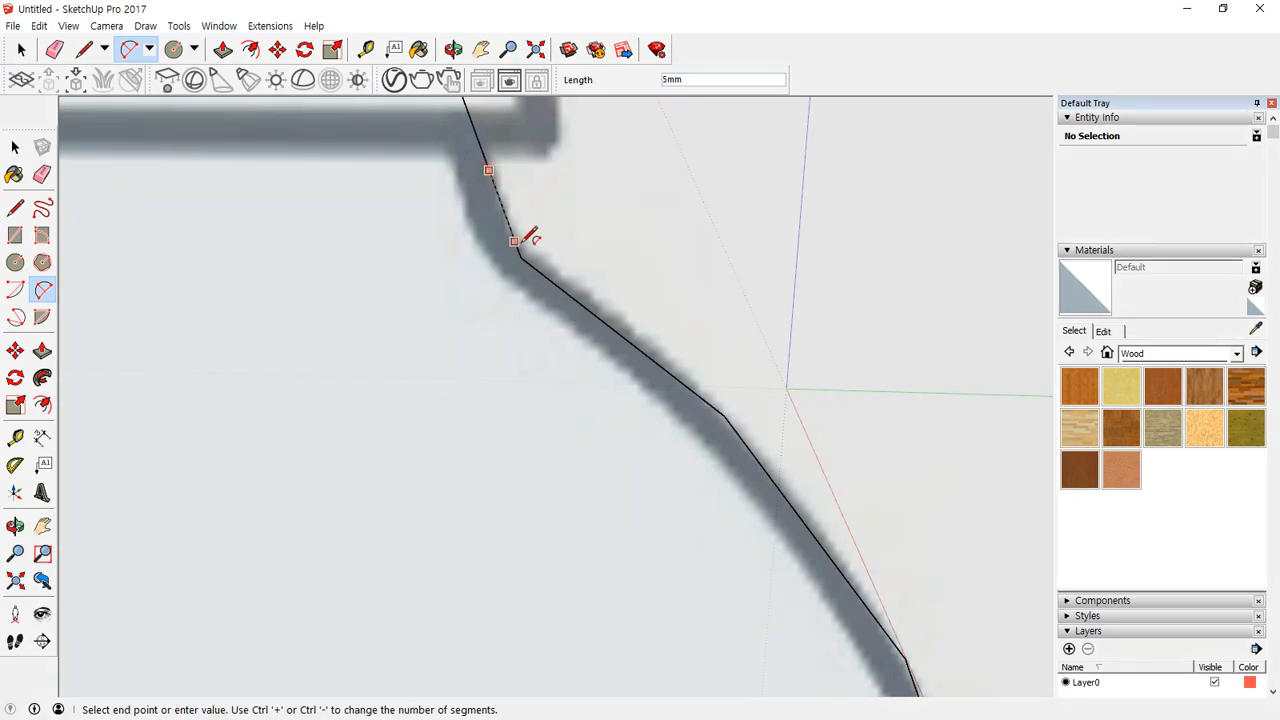
double_click(592, 313)
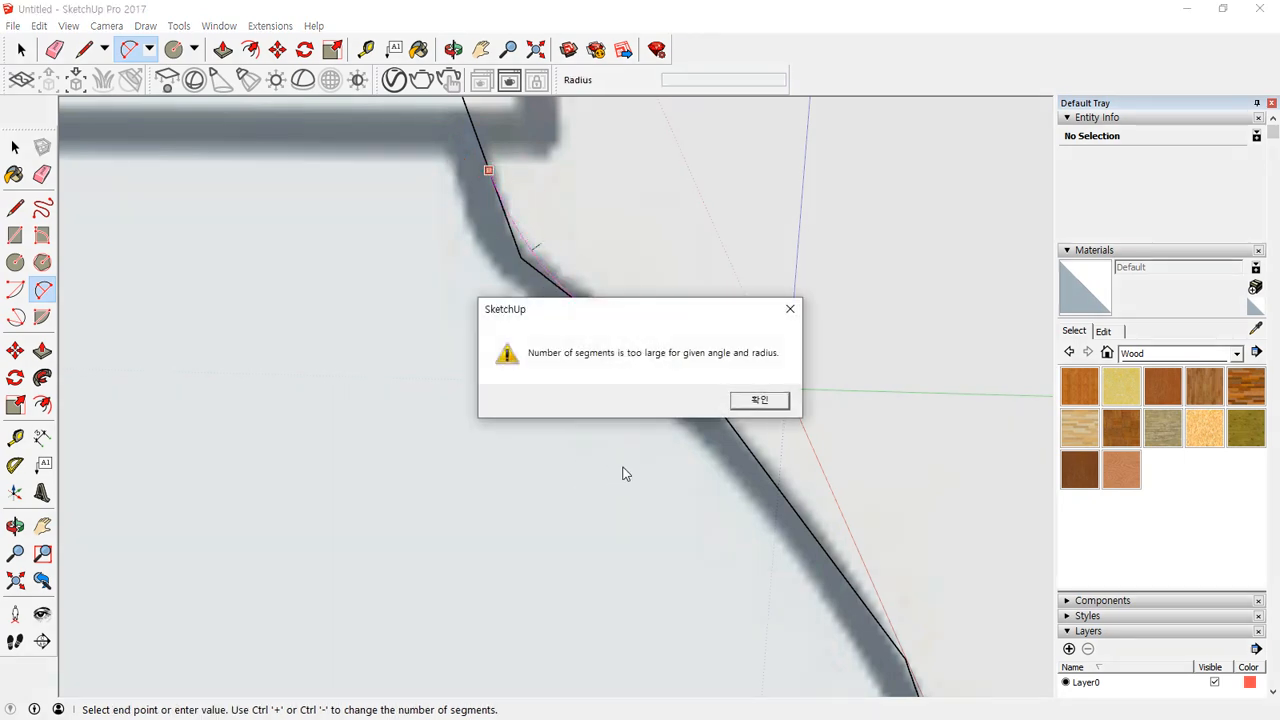
left_click(762, 401)
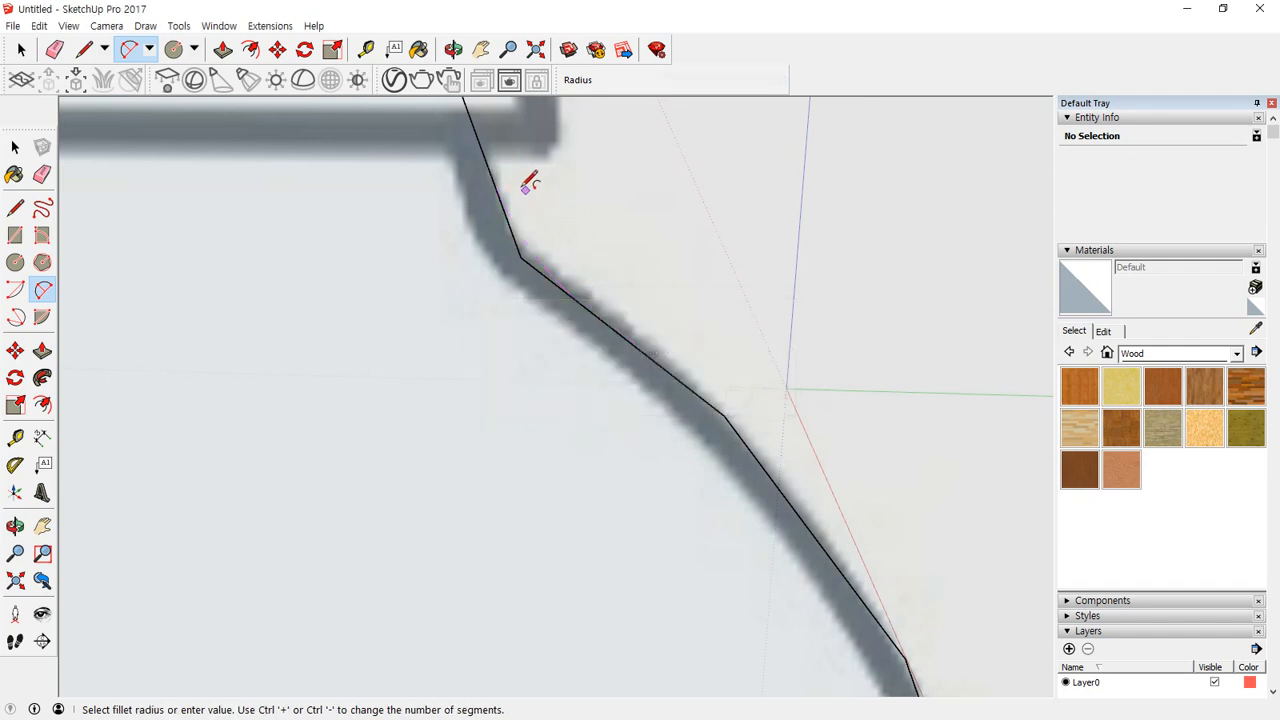
left_click(480, 144)
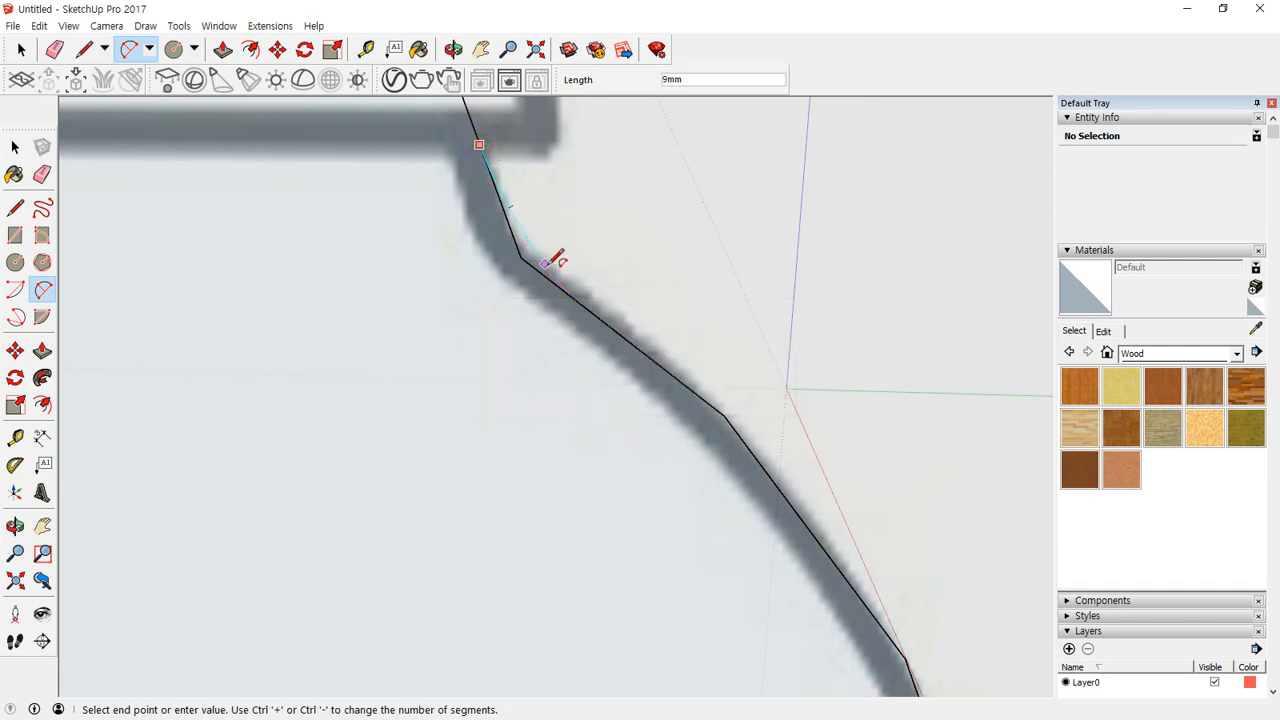
double_click(610, 325)
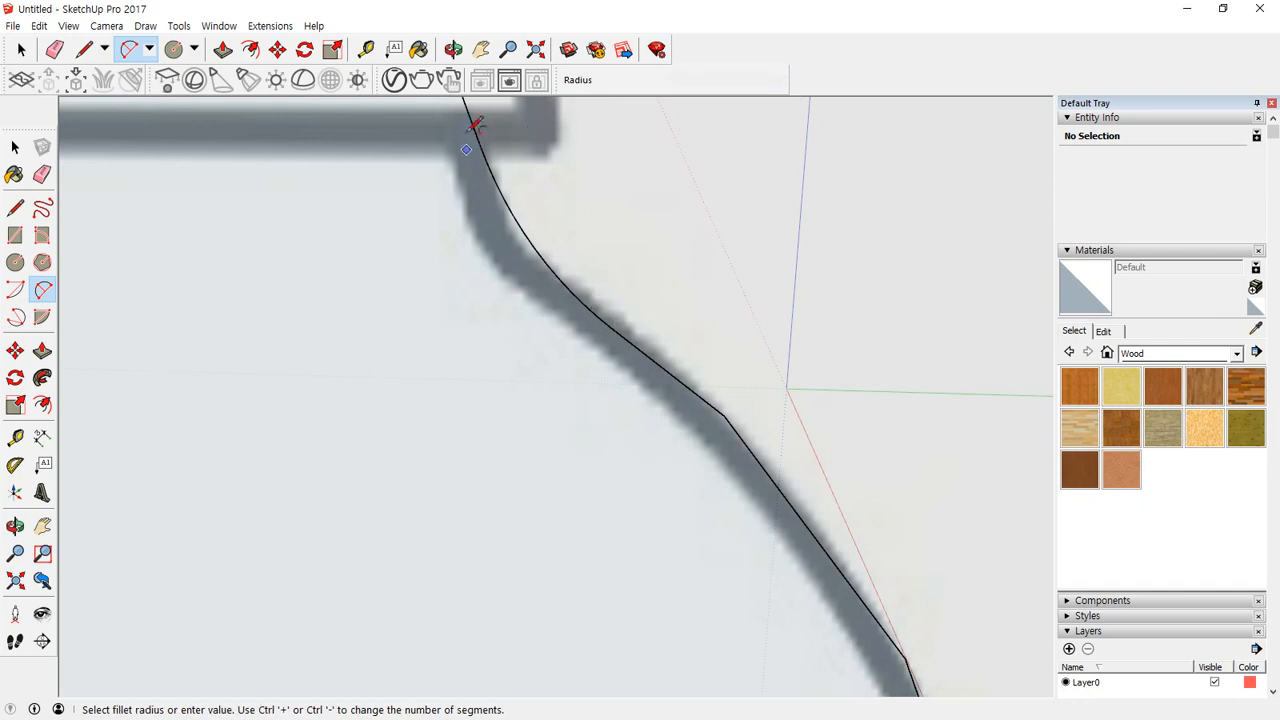
Step: Try a tighter fillet arc about 7 mm long between the neck line and the globe arc
left_click(501, 205)
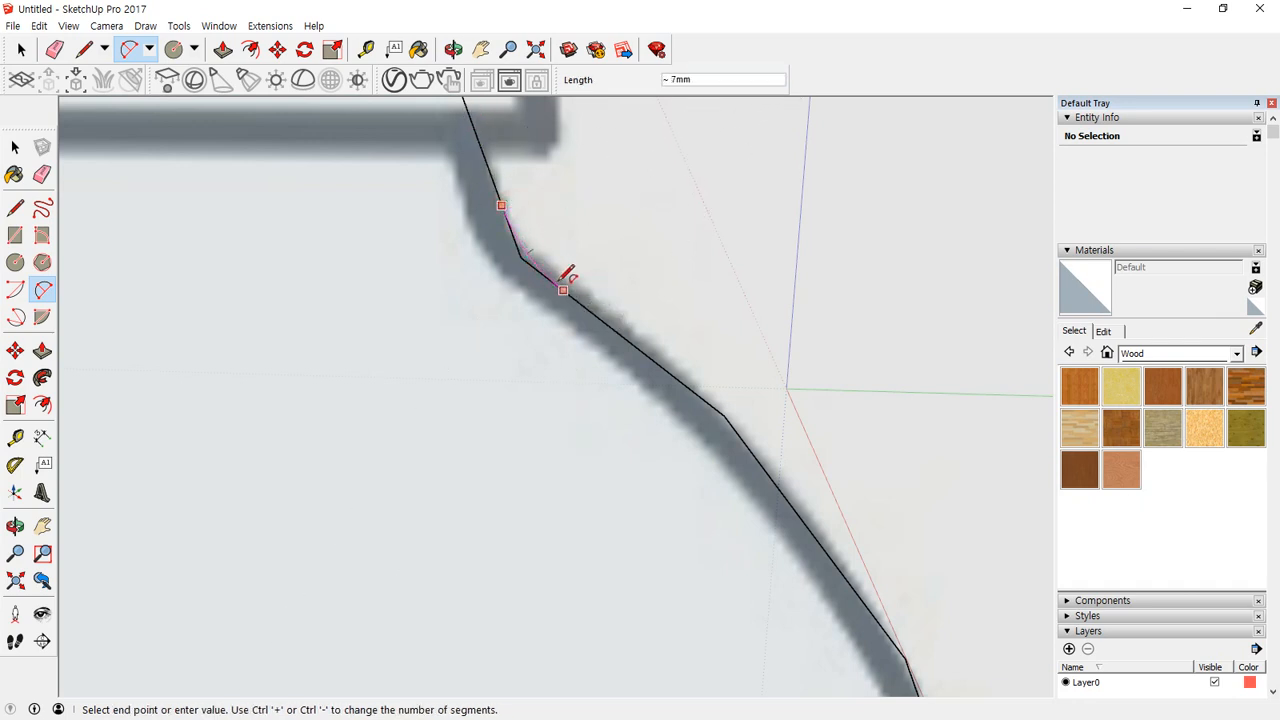
left_click(565, 283)
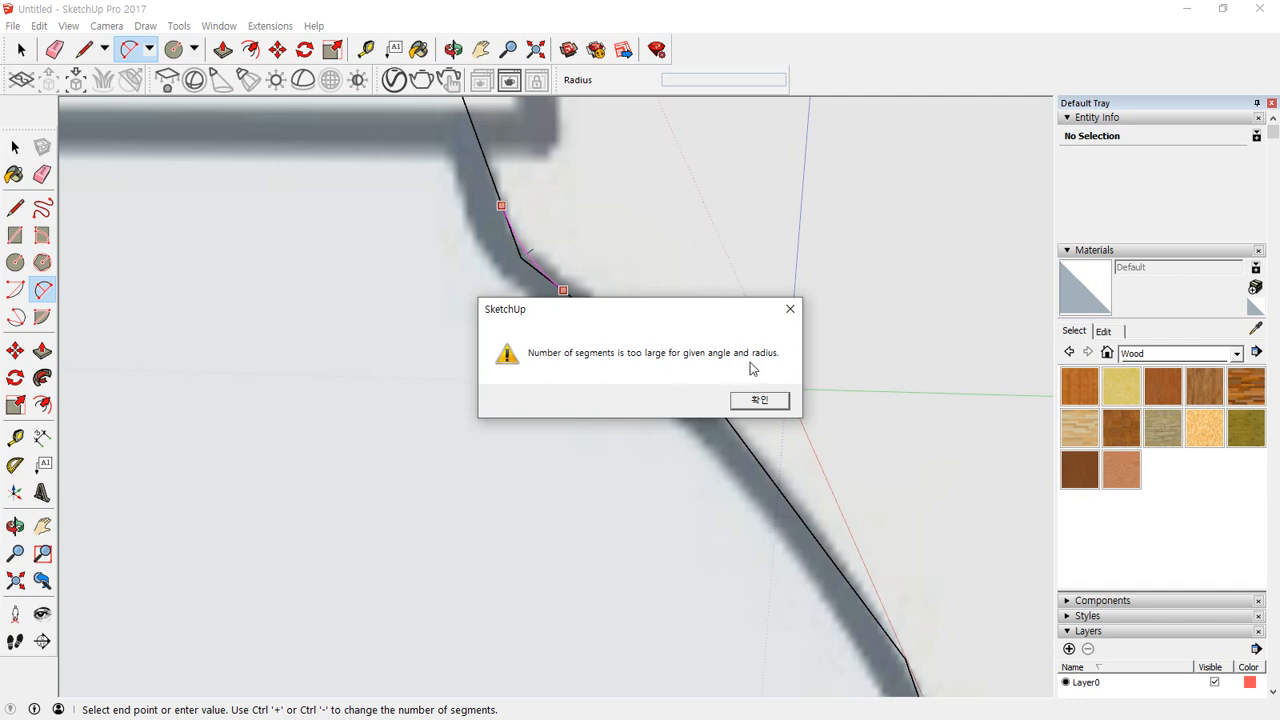
left_click_drag(659, 310, 606, 425)
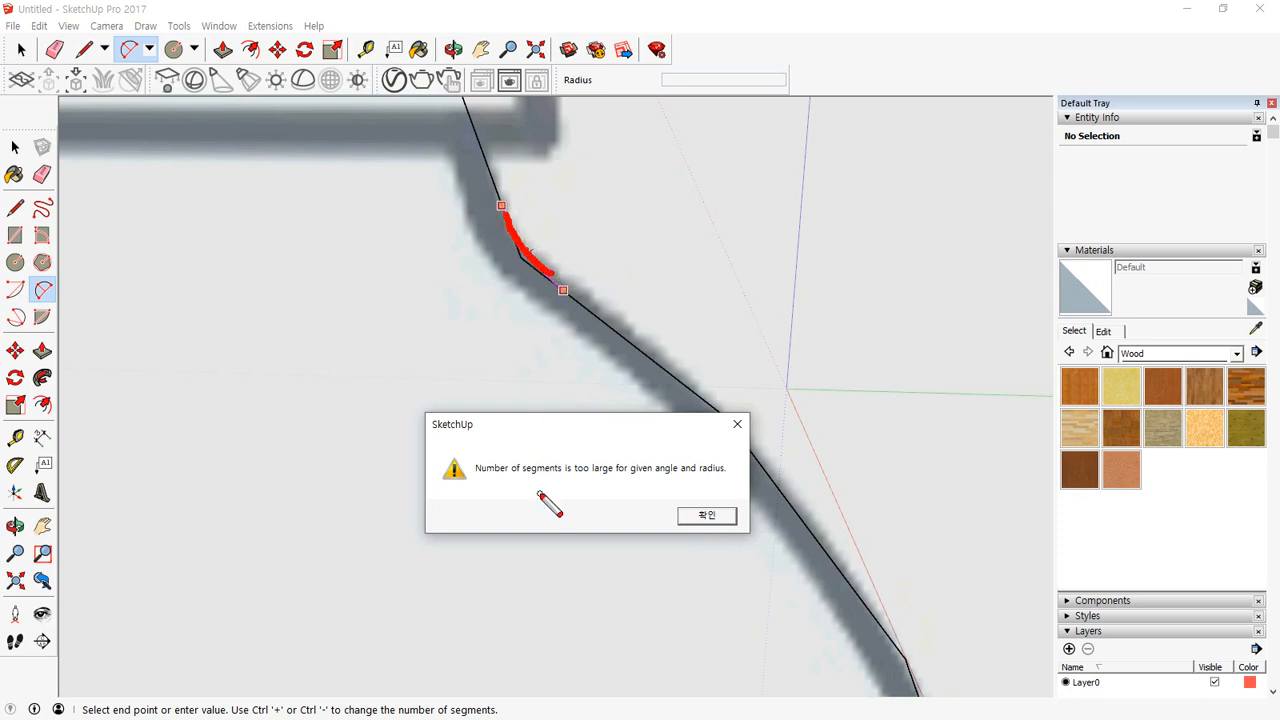
left_click_drag(527, 205, 576, 265)
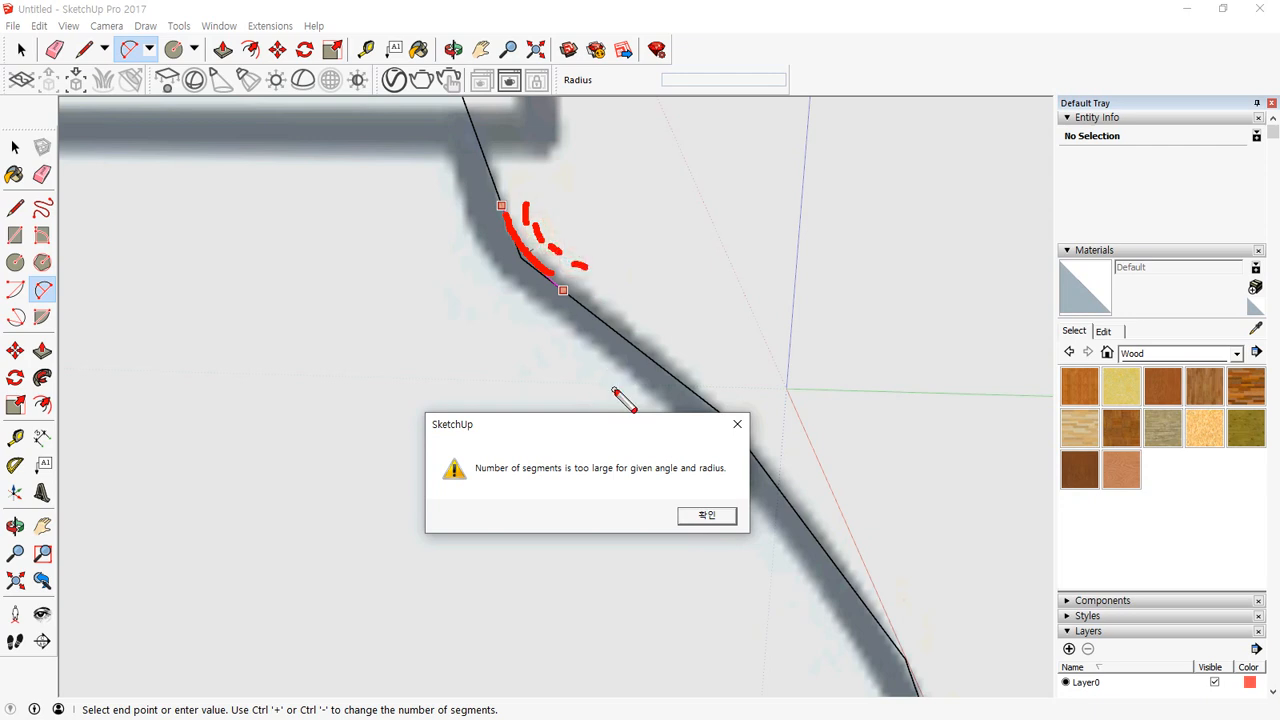
key("Escape")
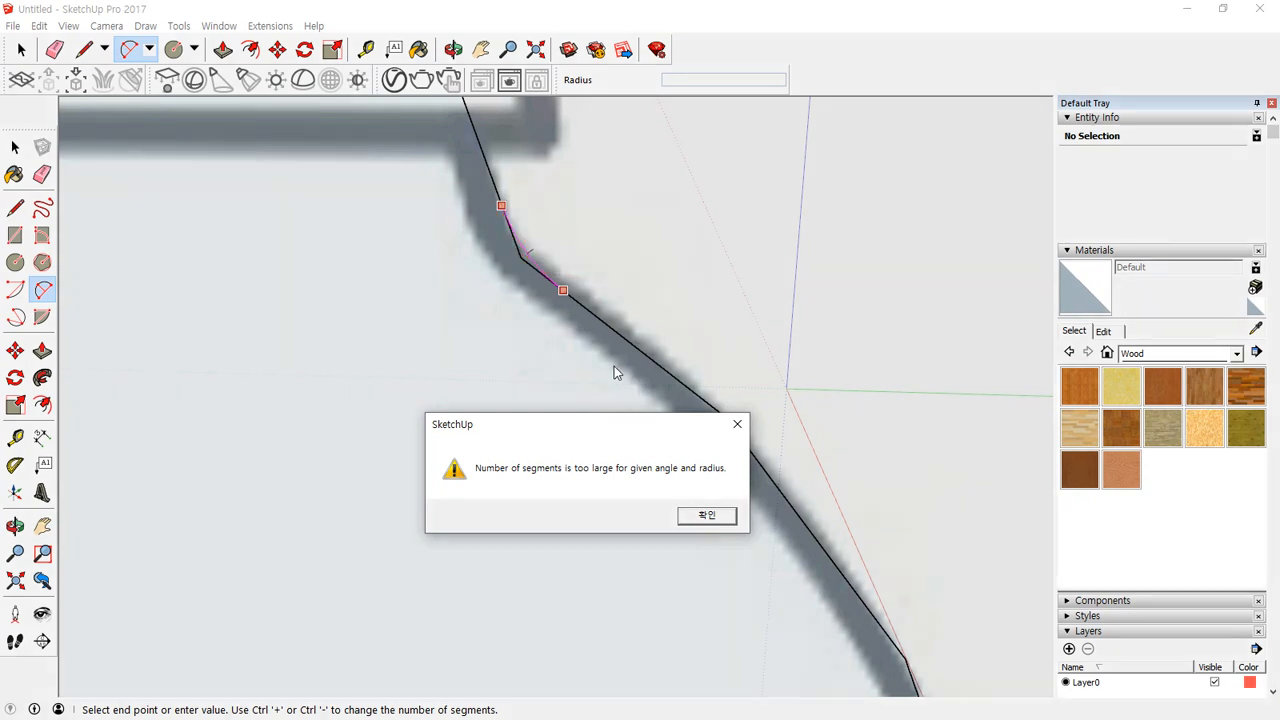
key("Escape")
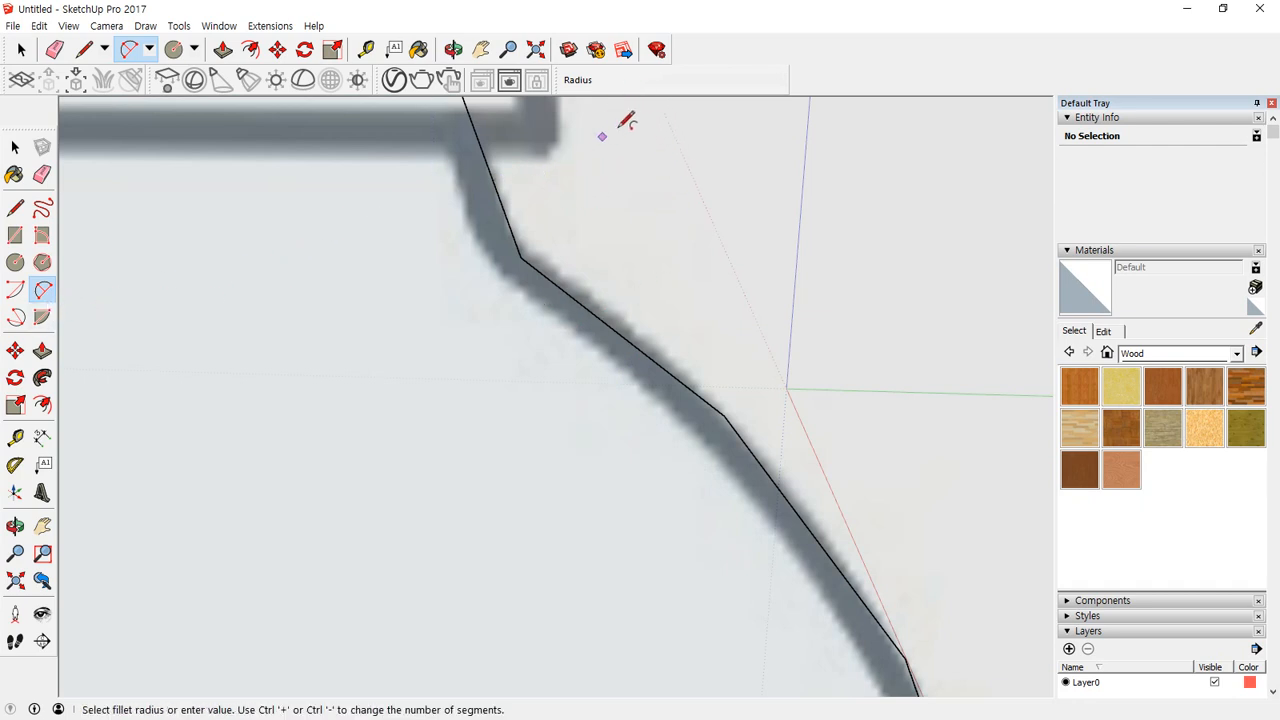
Step: Fillet the corner between the neck line and the globe arc with a wider tangent two-point arc of 12 segments
left_click(42, 289)
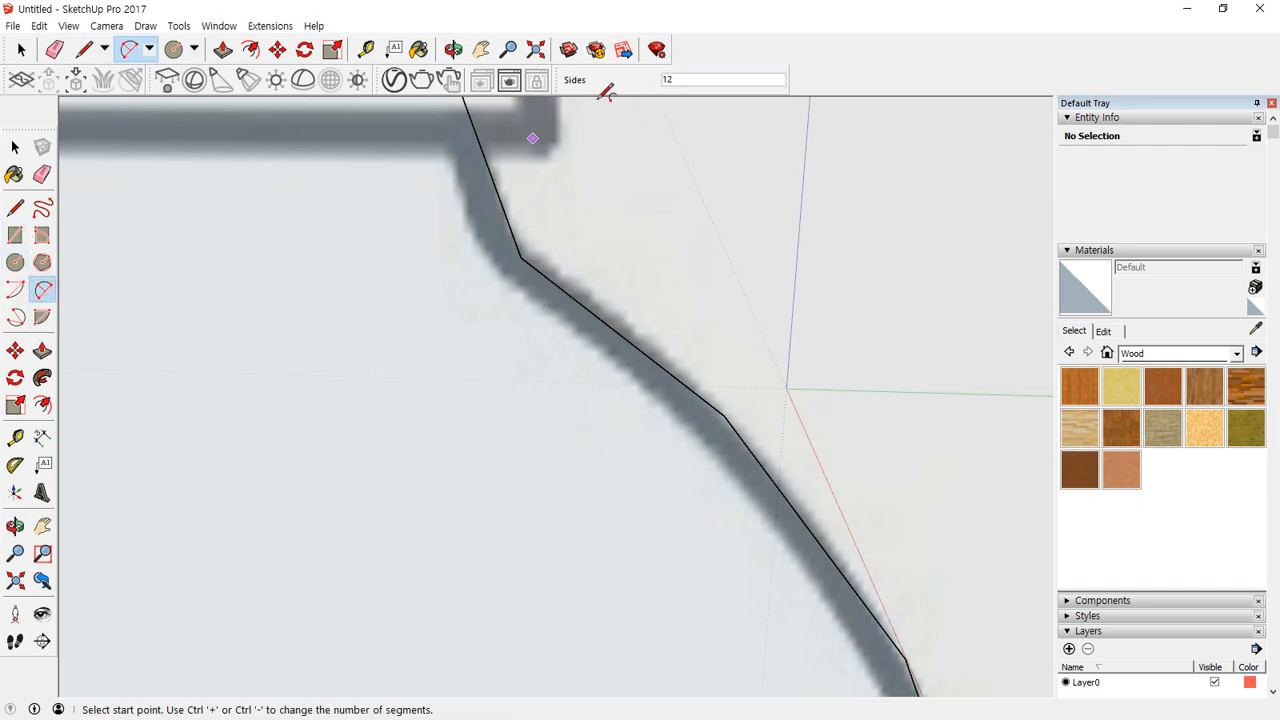
mouse_move(668, 99)
left_mouse_down()
mouse_move(688, 95)
mouse_move(500, 98)
left_mouse_up()
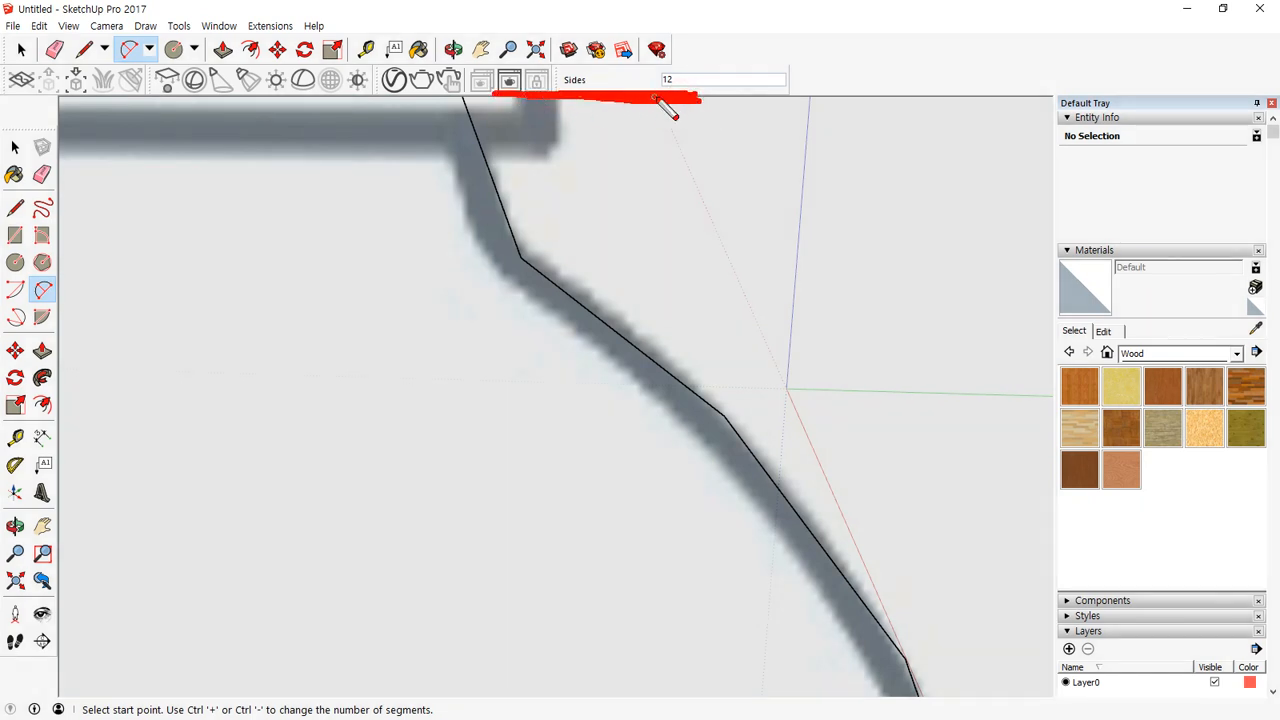
key("Escape")
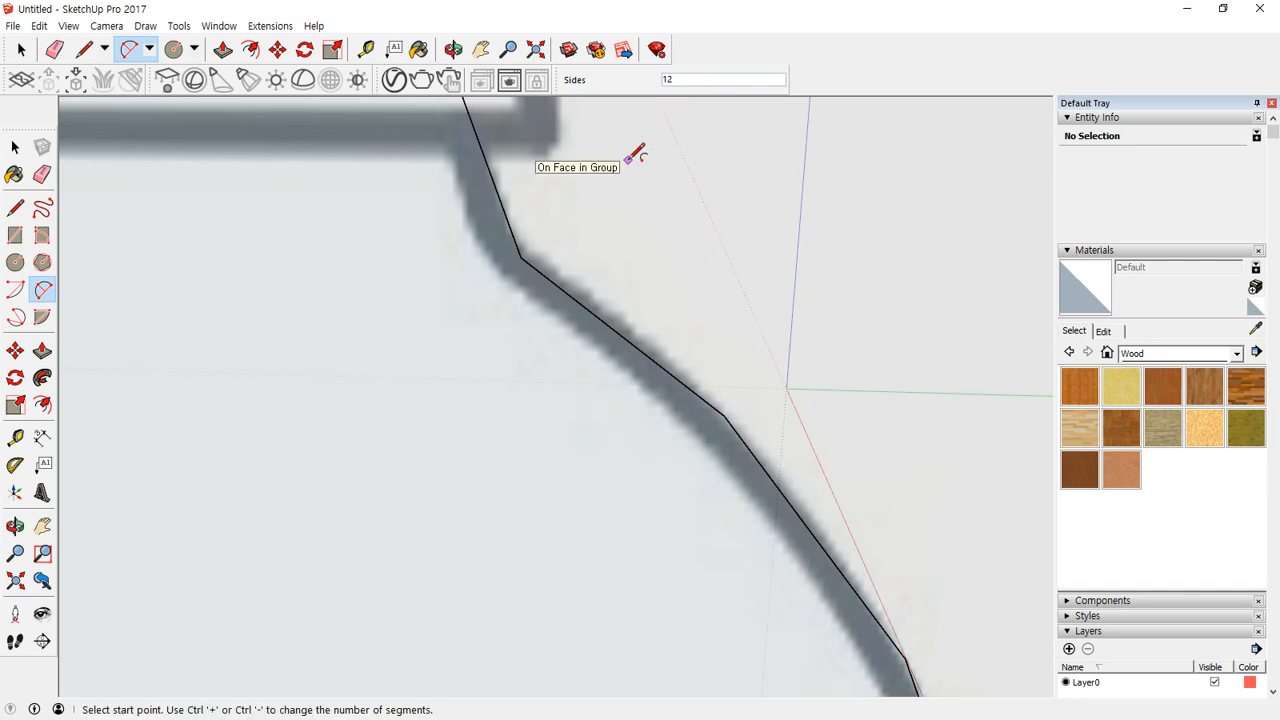
left_click(492, 180)
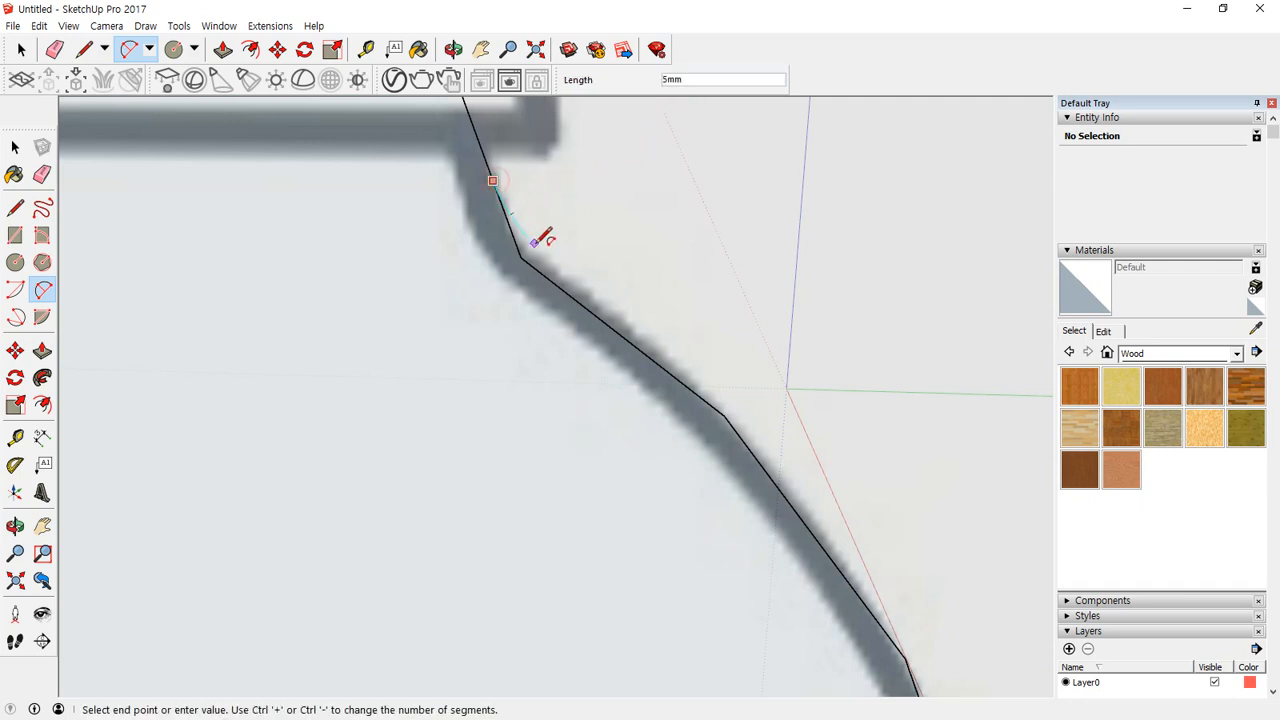
left_click(590, 301)
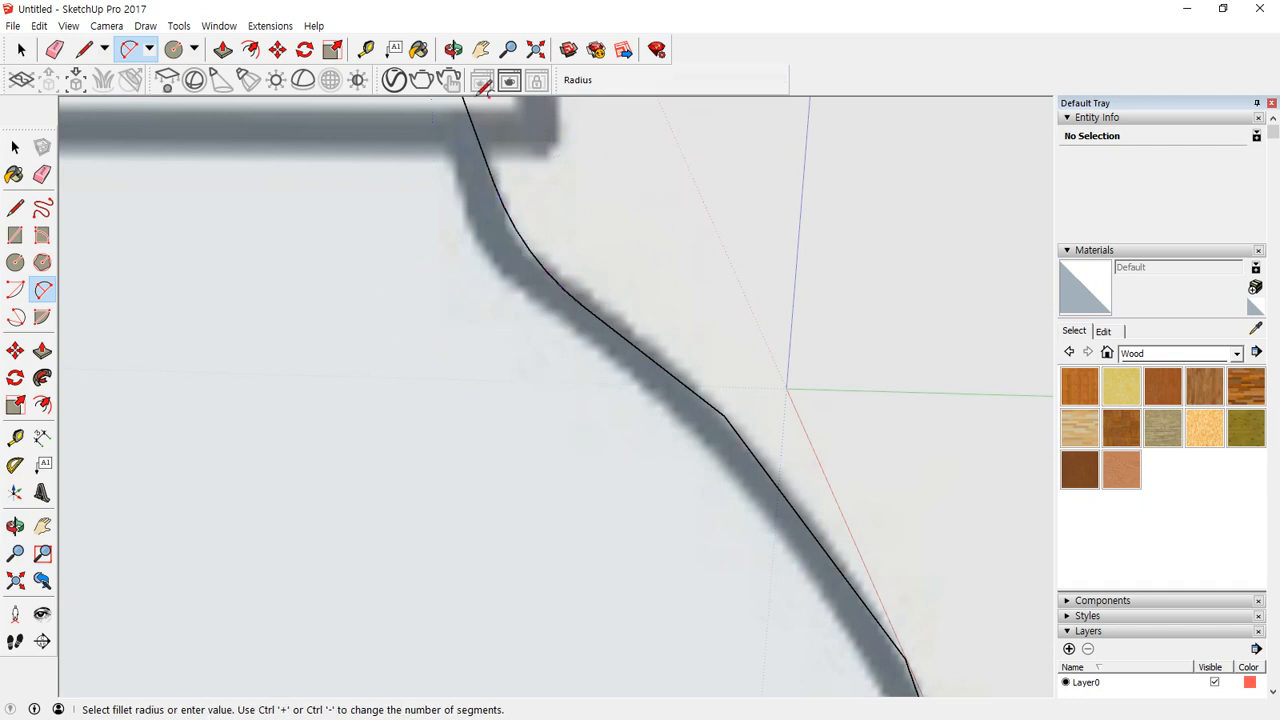
scroll(570, 355, "down", 8)
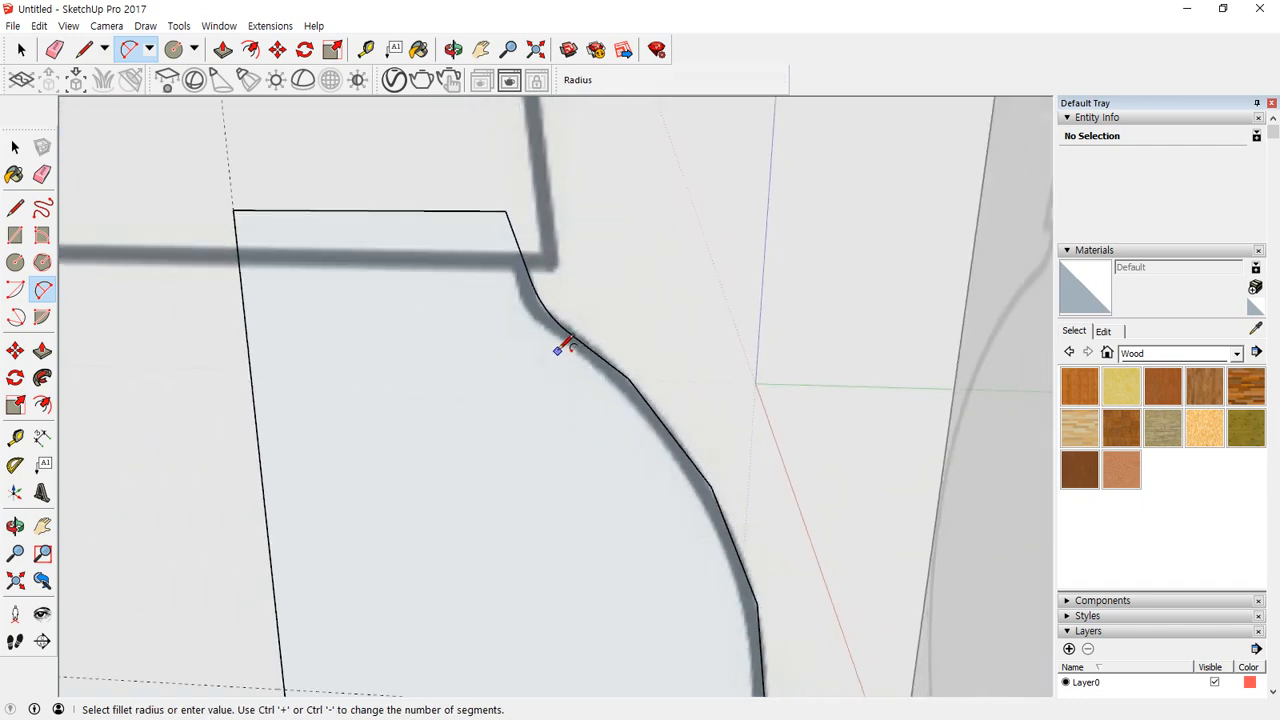
Step: Revolve the globe's half profile along the circular path below it with Follow Me
key("o")
middle_click_drag(509, 427, 614, 380)
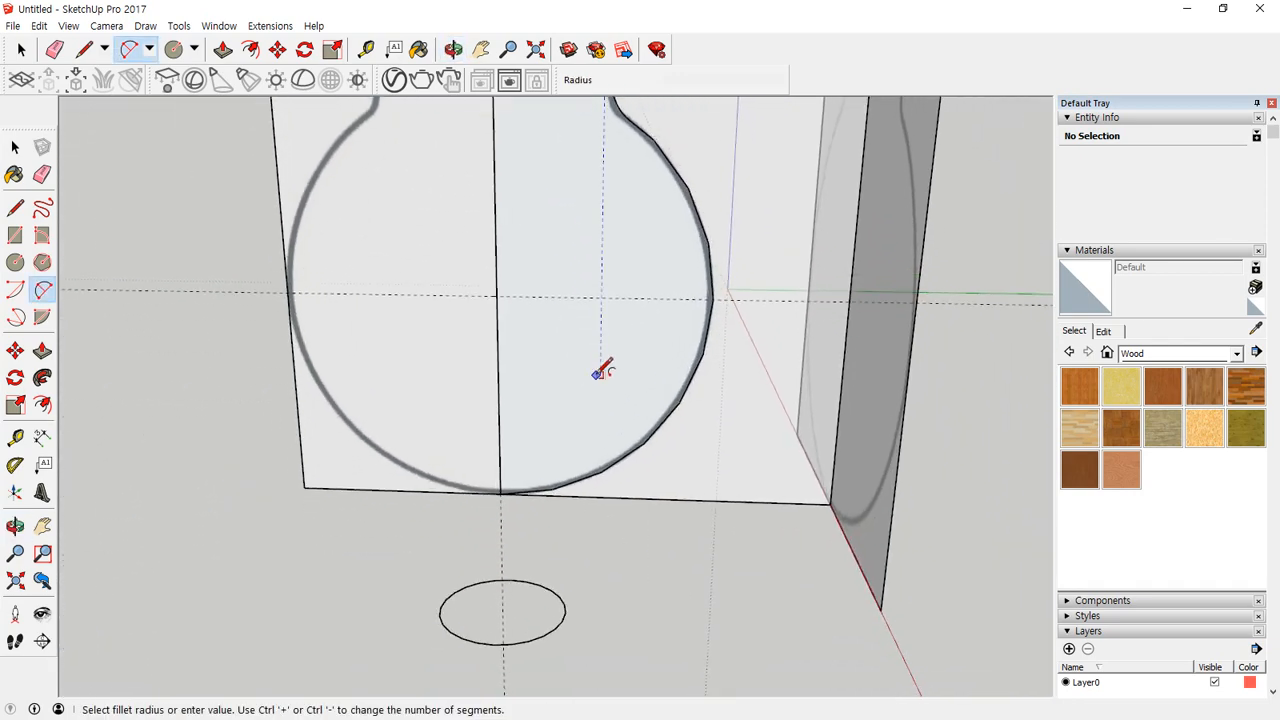
middle_click_drag(590, 371, 614, 415, "shift")
scroll(614, 418, "down", 2)
key("space")
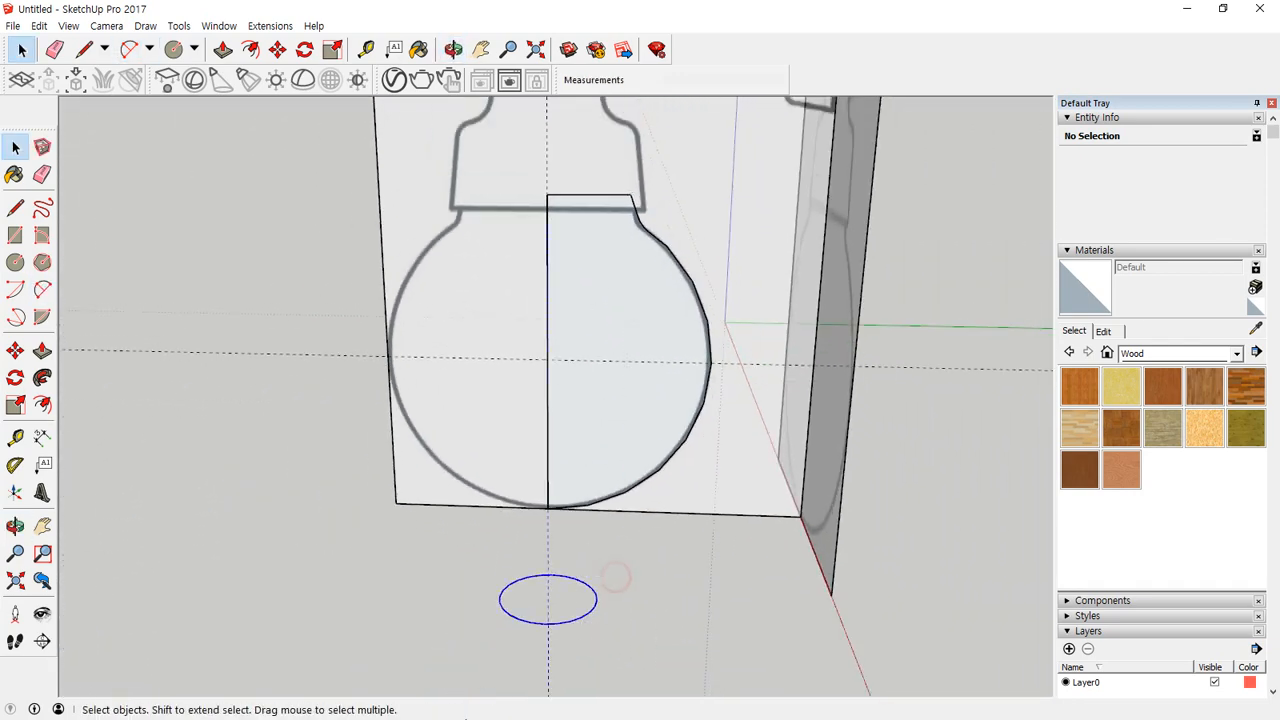
left_click(42, 377)
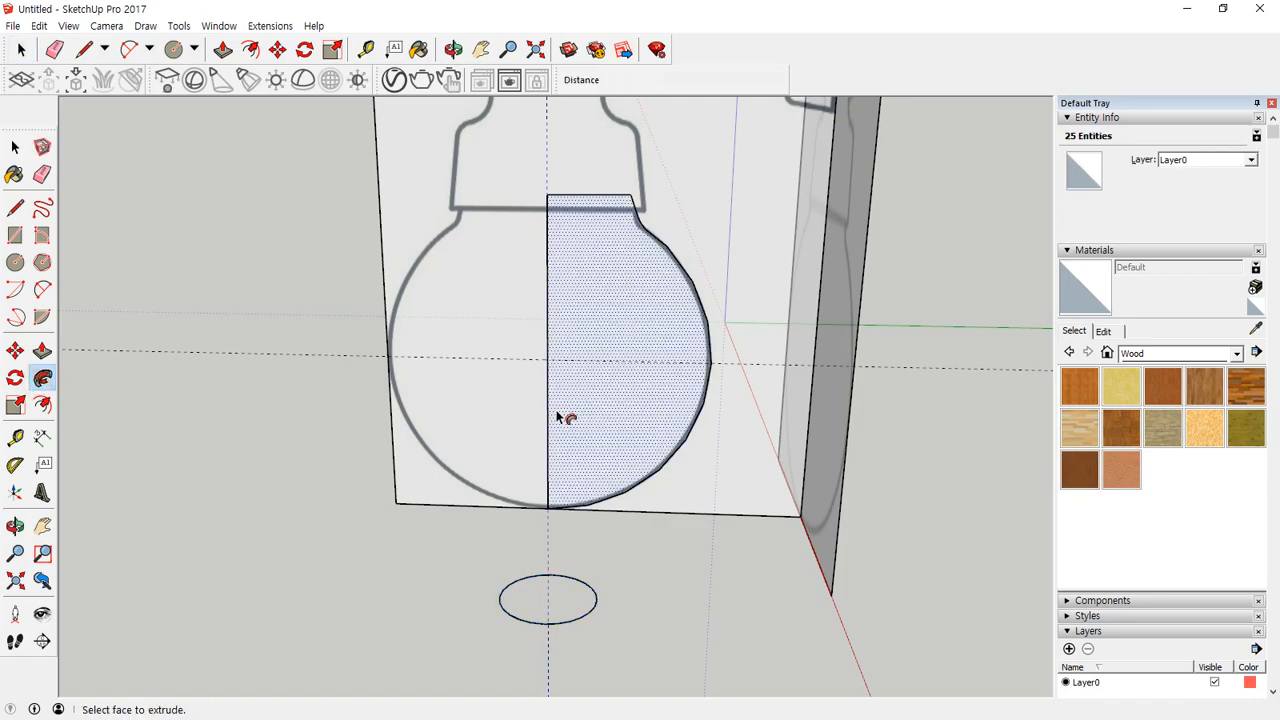
left_click(595, 412)
middle_click_drag(391, 423, 569, 449)
Step: Select all connected geometry of the revolved globe, make it a group and clear the selection
key("space")
triple_click(579, 245)
right_click(580, 248)
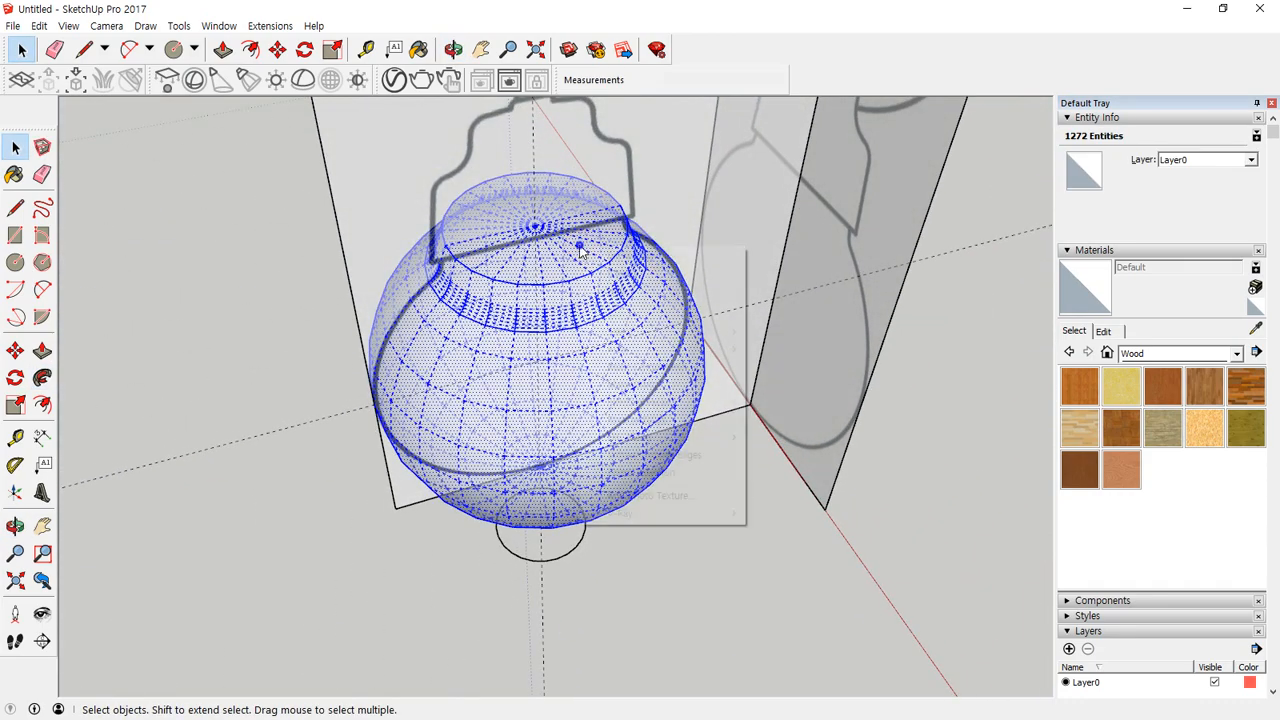
left_click(612, 384)
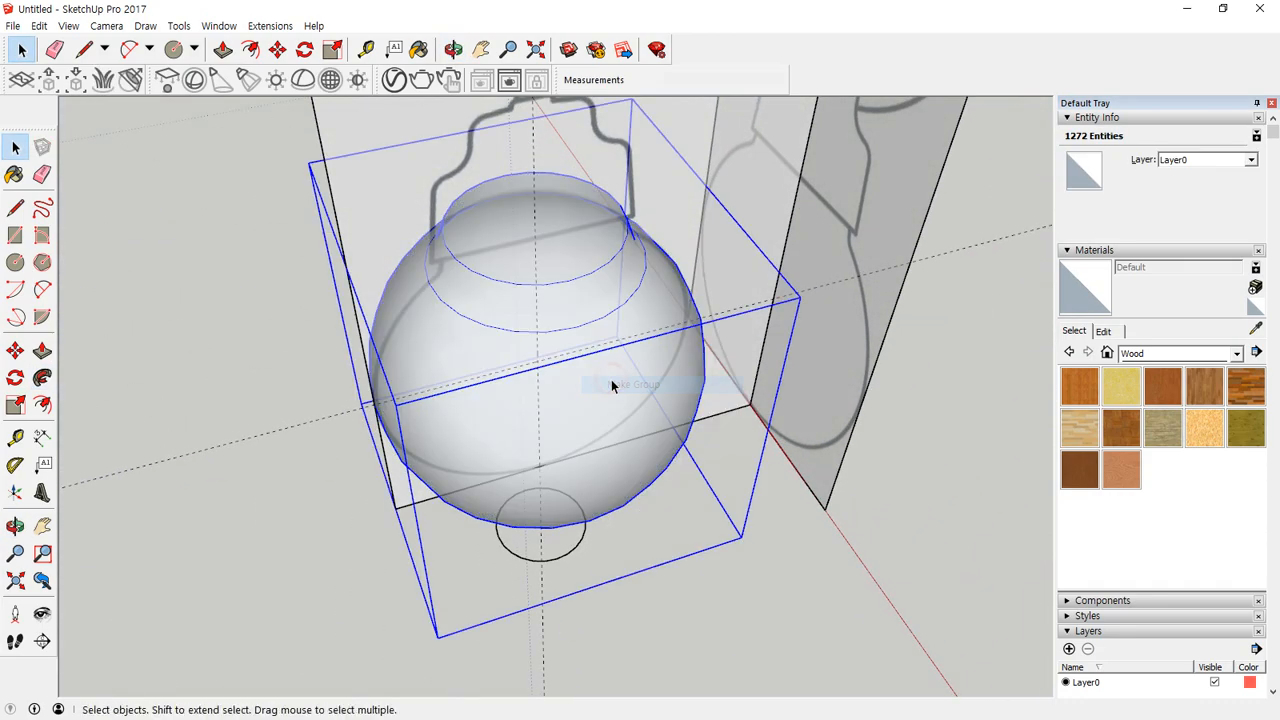
middle_click_drag(706, 606, 758, 522)
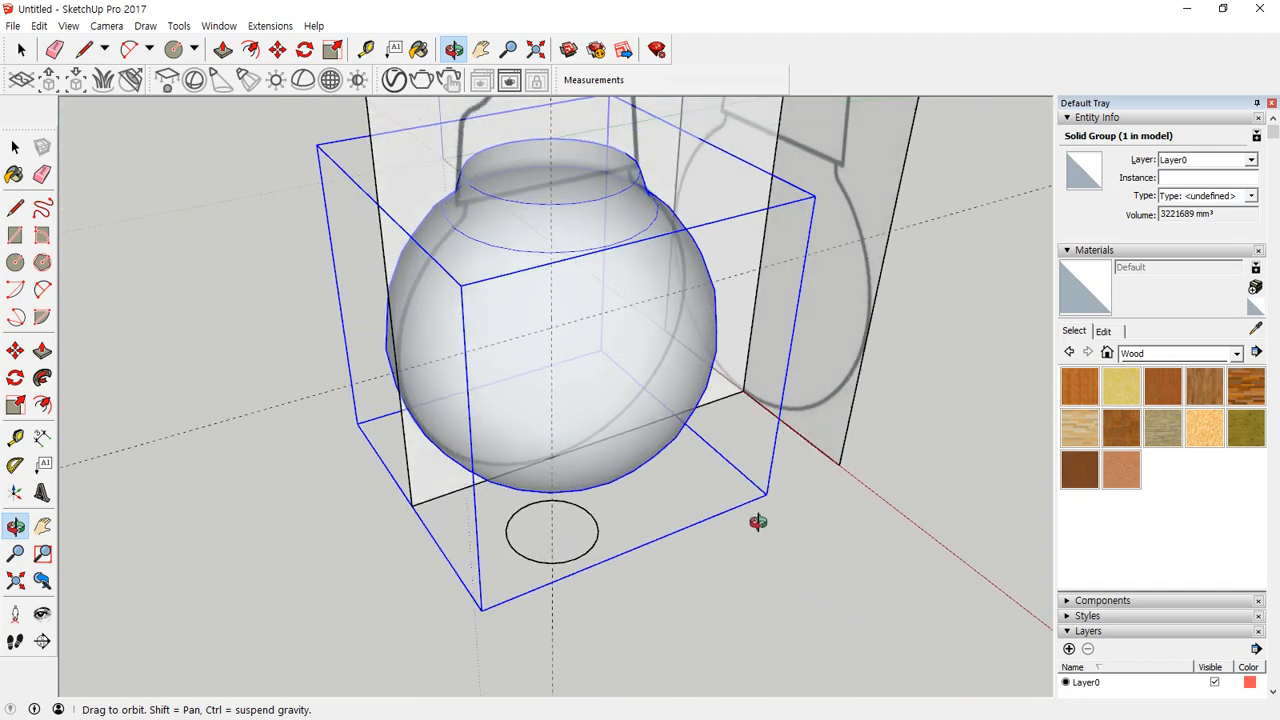
key("space")
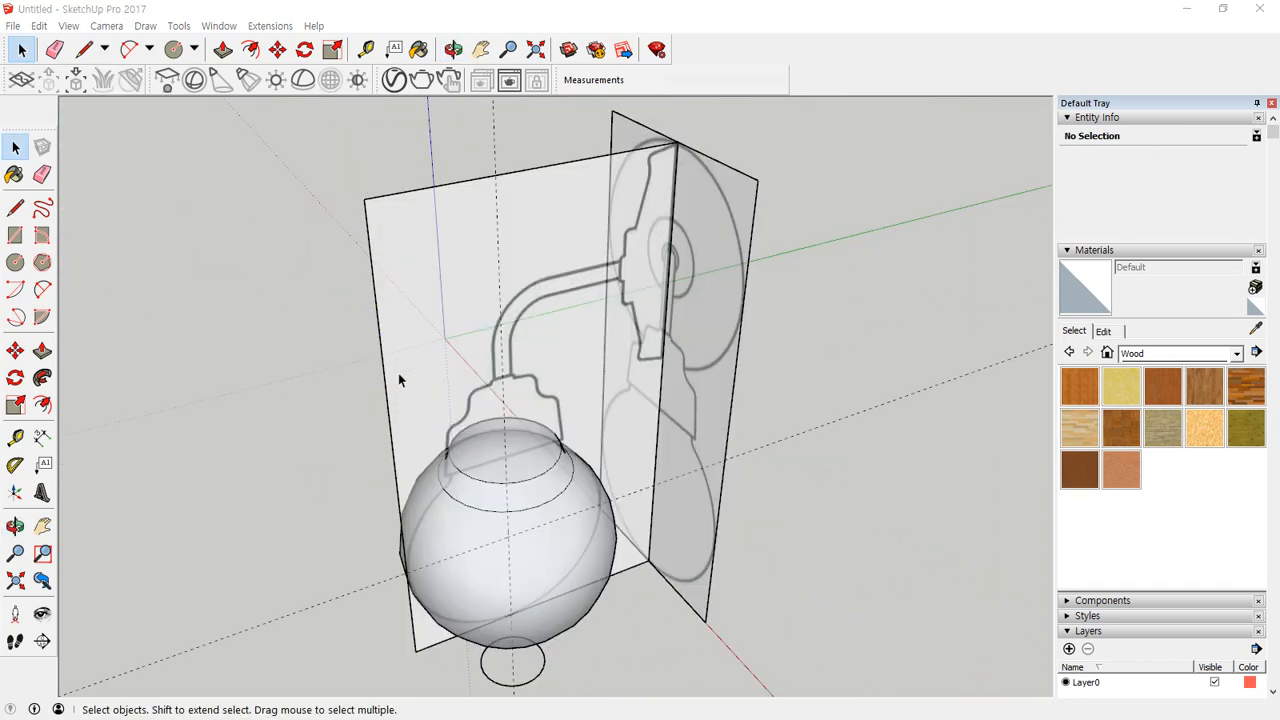
Step: Select the globe group and hide it
left_click(533, 471)
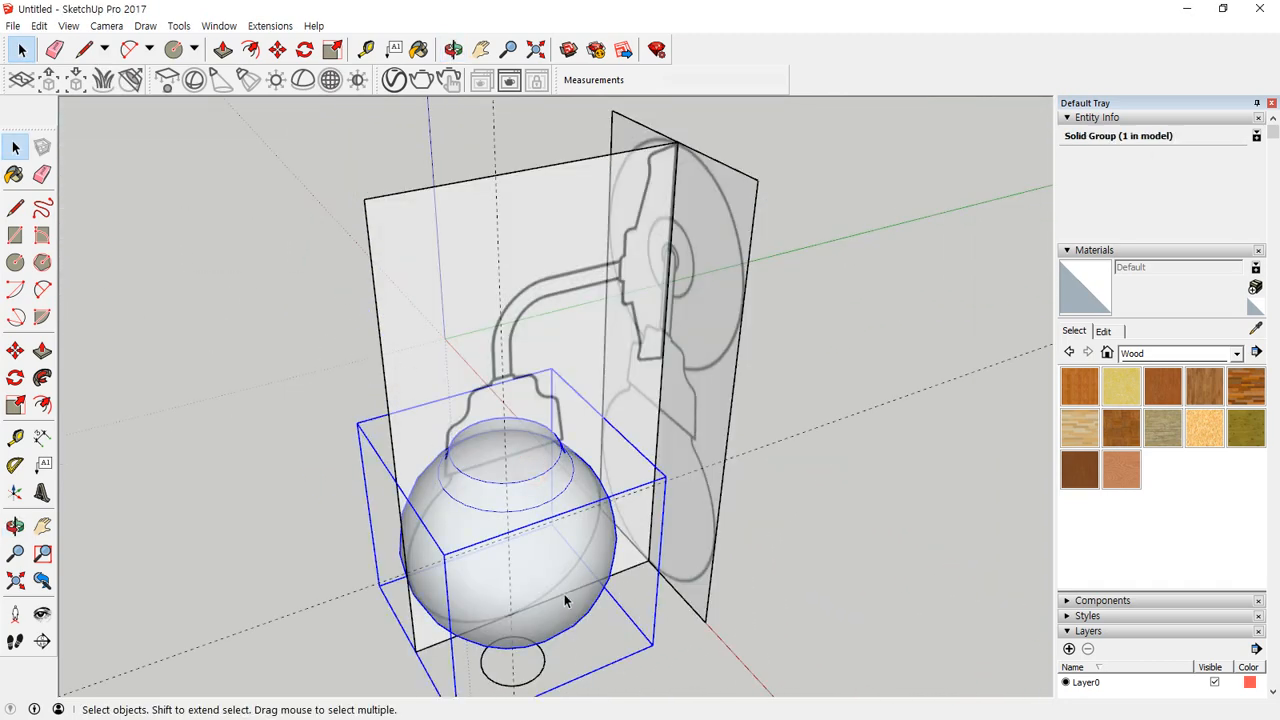
scroll(566, 598, "down", 1)
scroll(602, 641, "up", 5)
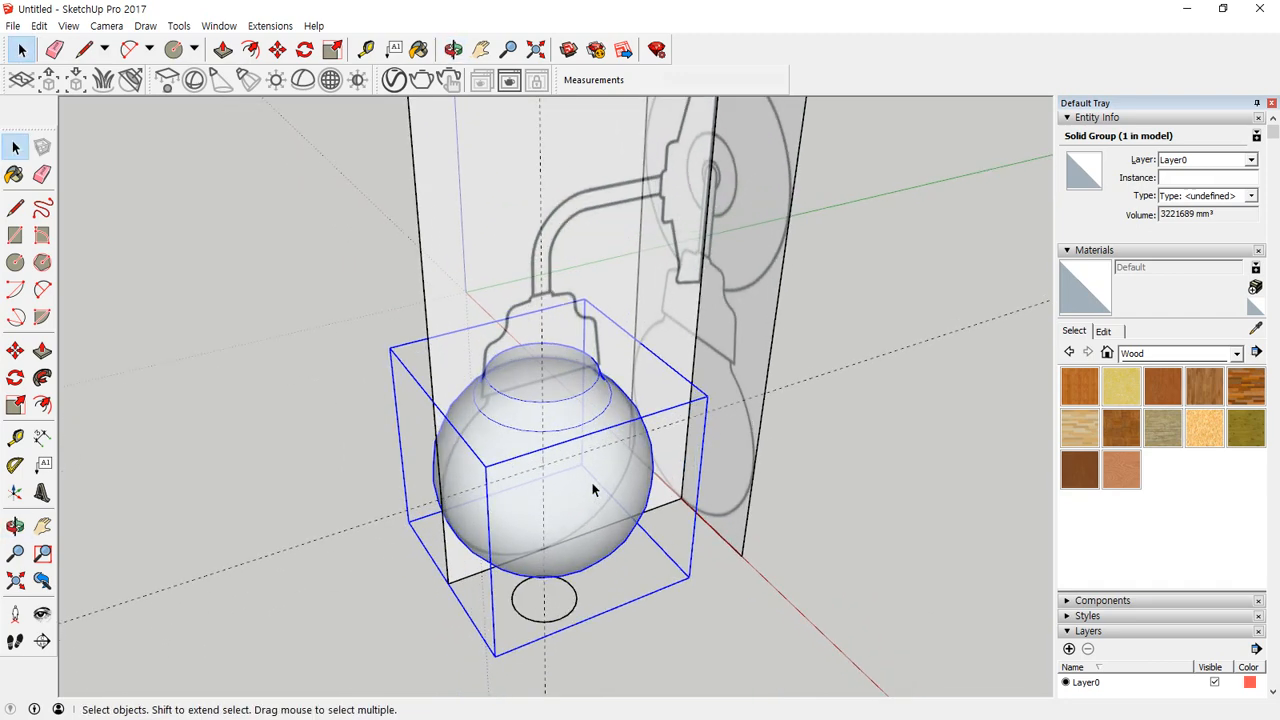
left_click_drag(652, 393, 636, 408)
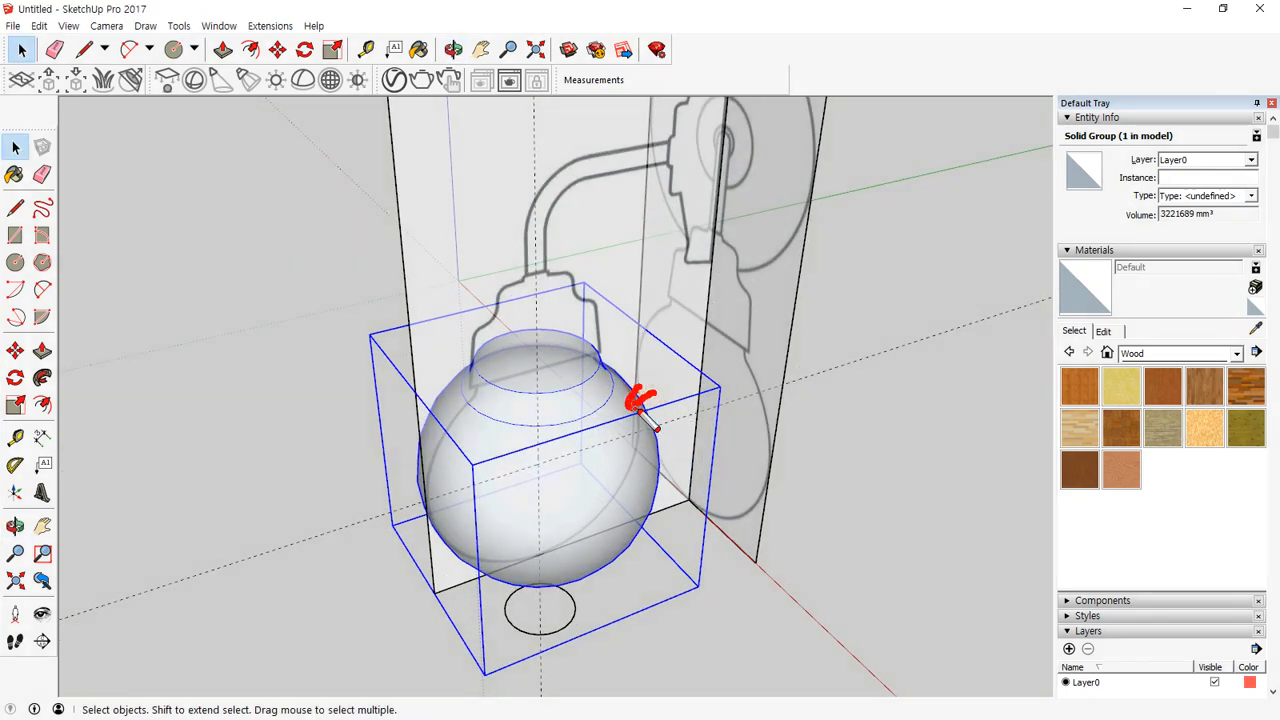
right_click(546, 369)
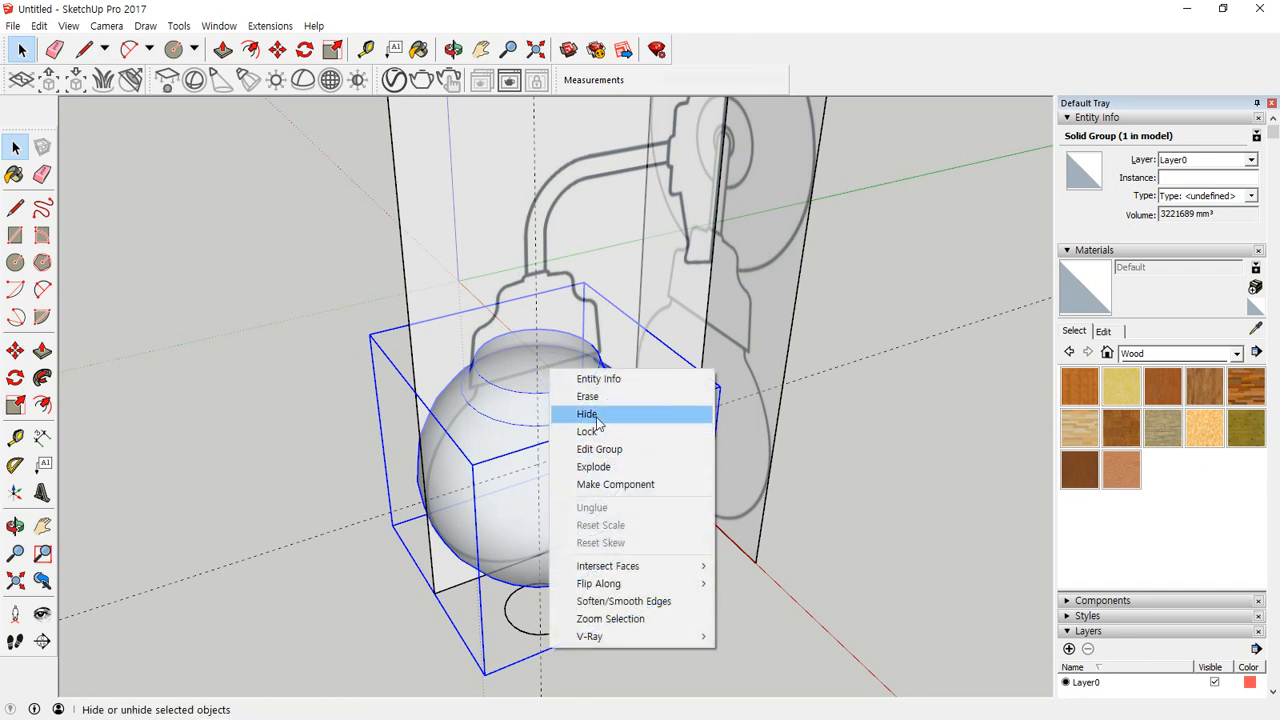
left_click(38, 25)
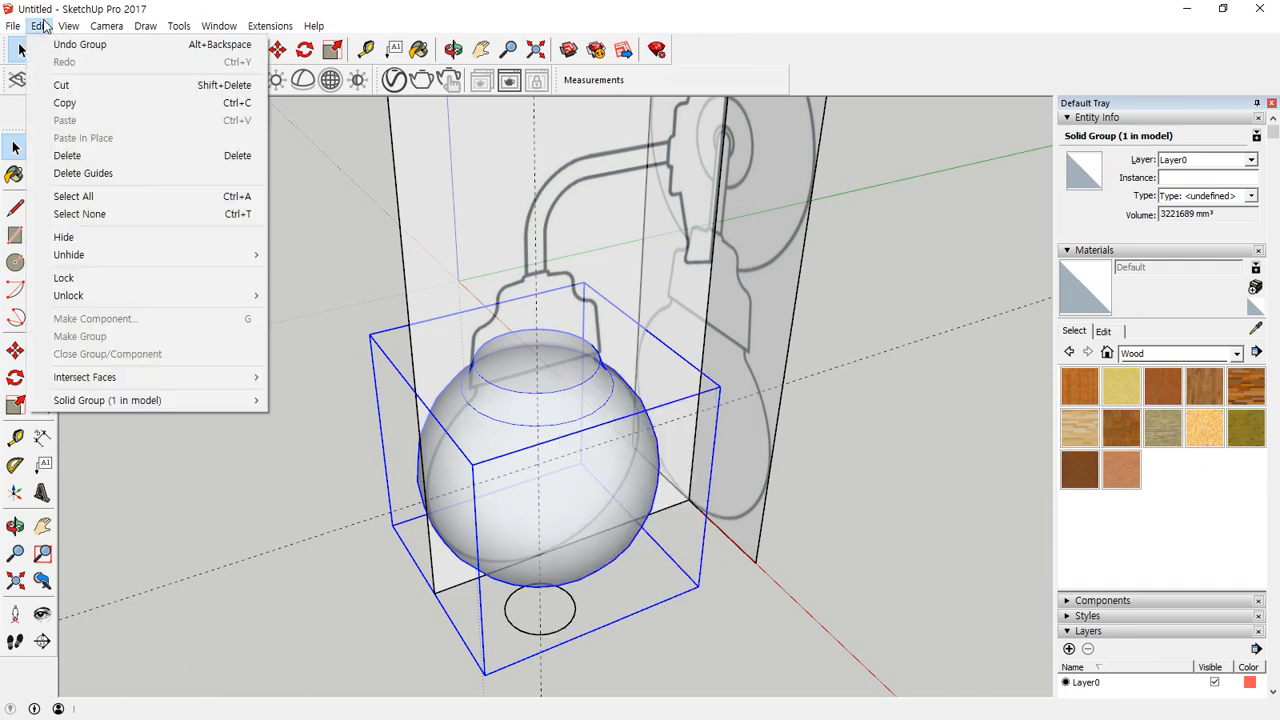
left_click(107, 240)
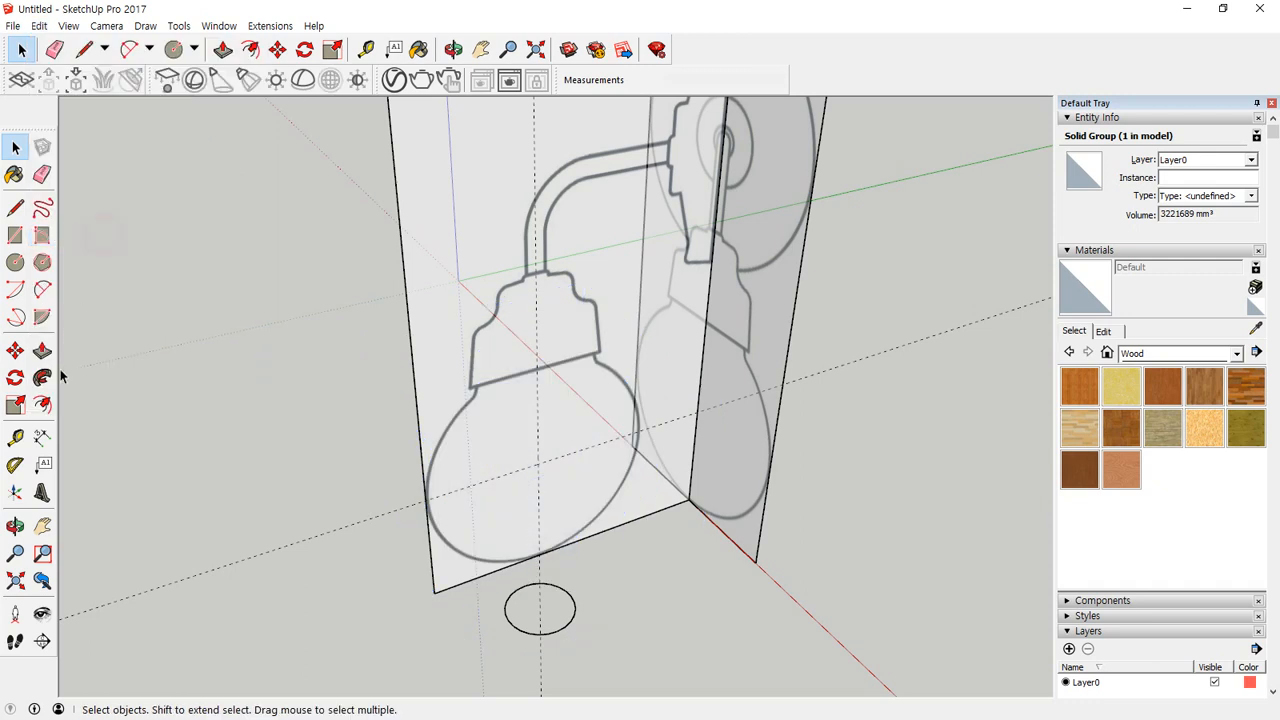
Step: Unhide all hidden objects in the model
left_click(40, 25)
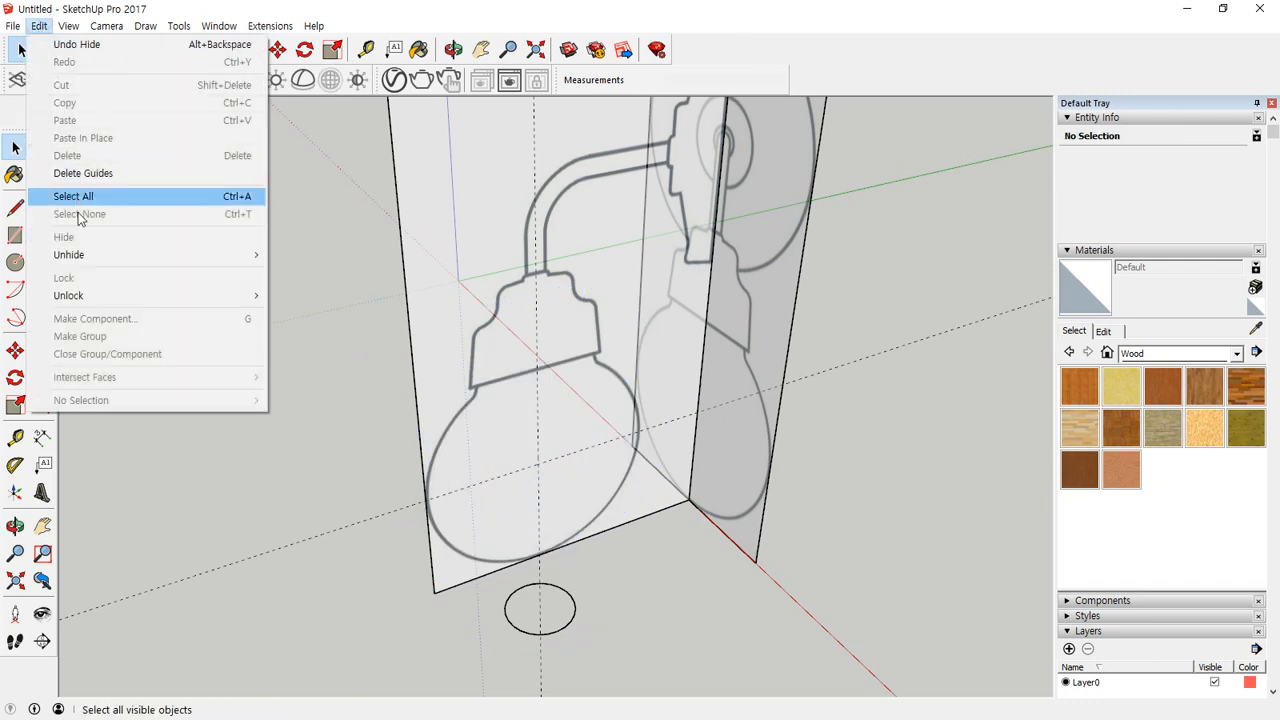
mouse_move(88, 262)
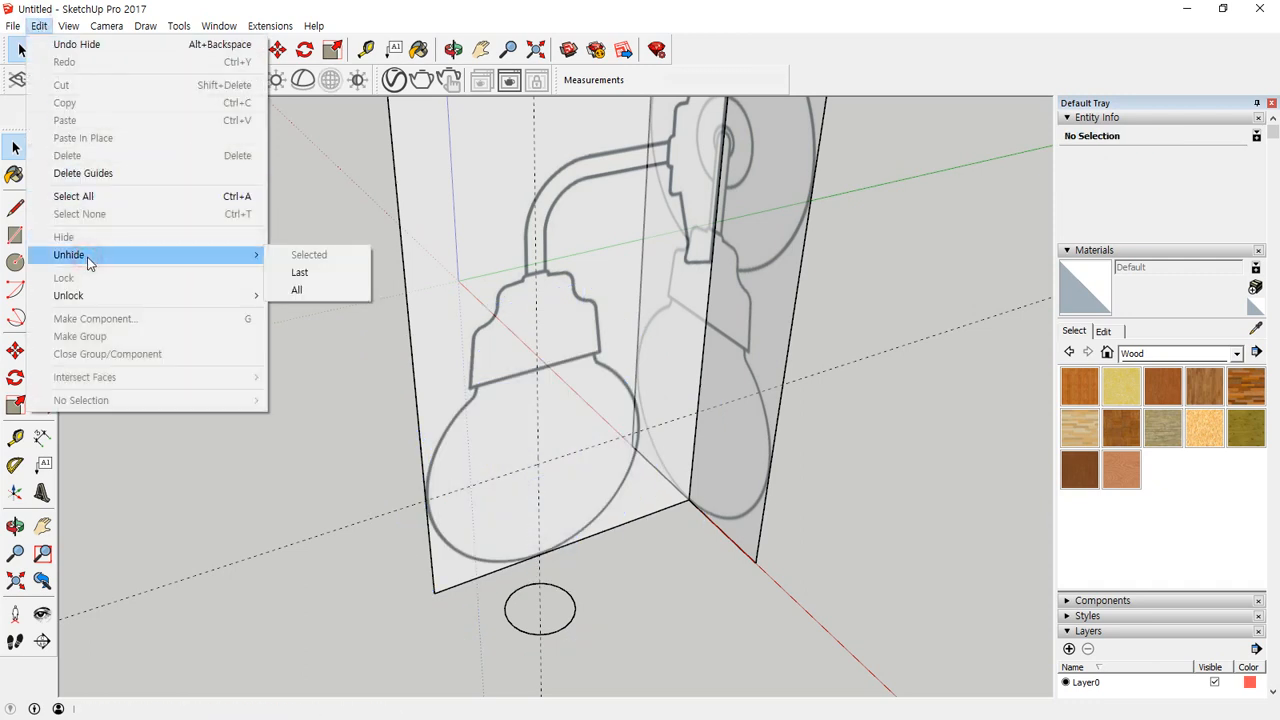
left_click(317, 296)
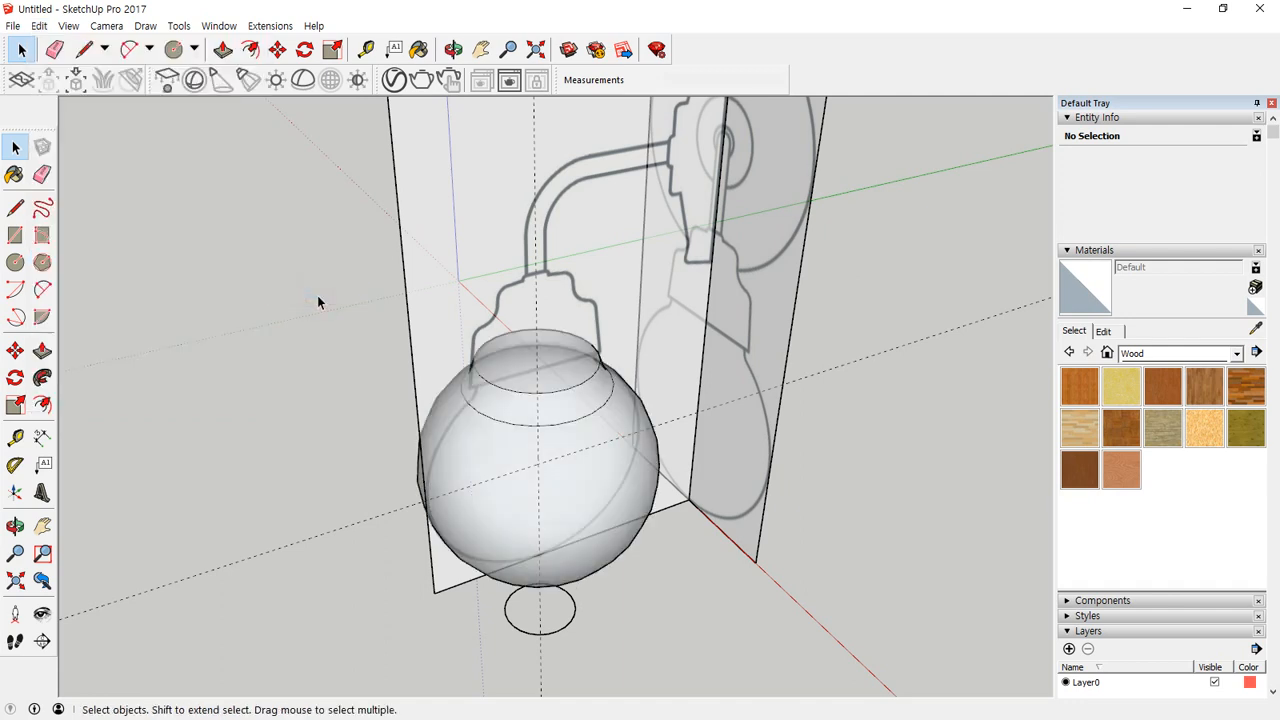
Step: Hide the globe group again, leaving the crossed reference views and the circular path
left_click(570, 372)
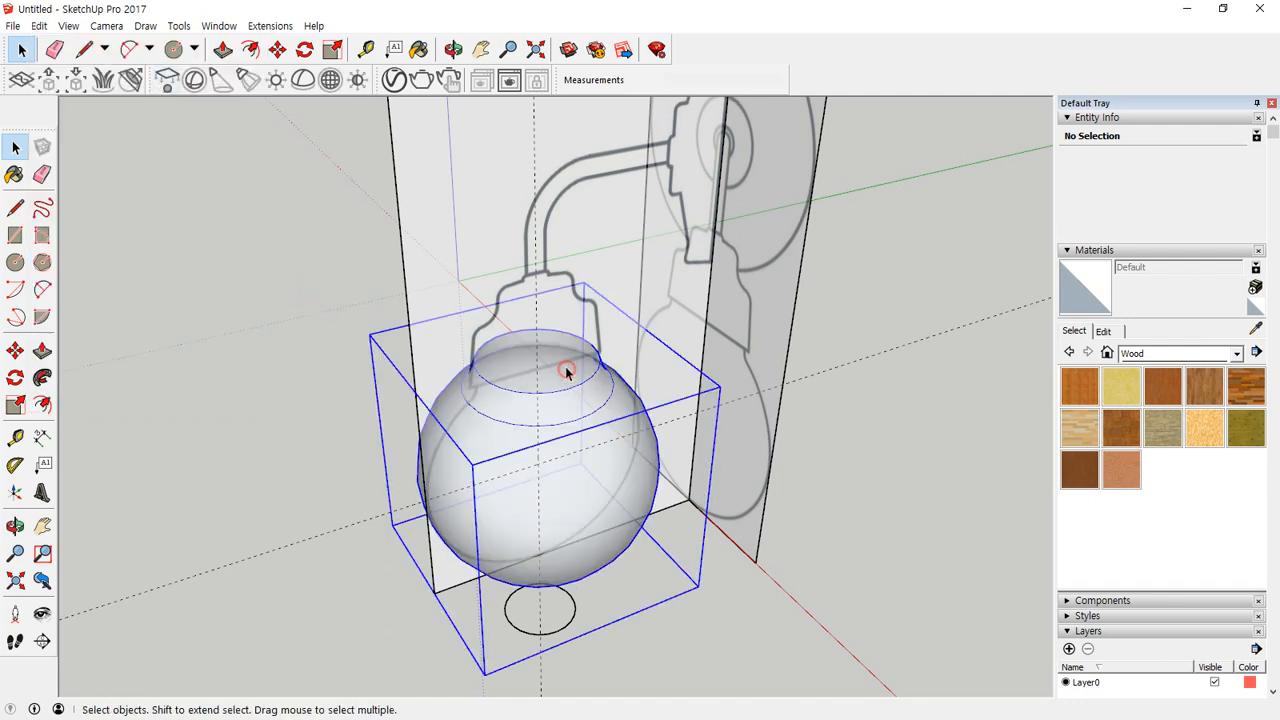
right_click(568, 368)
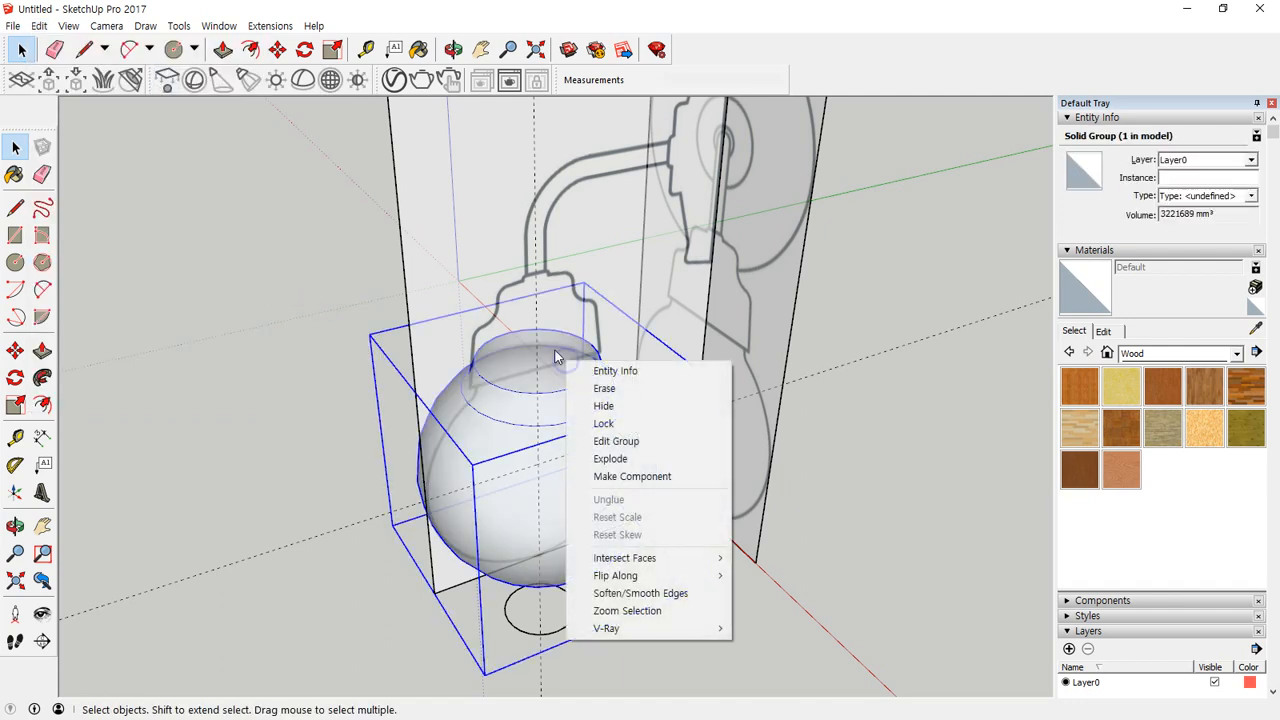
left_click(634, 412)
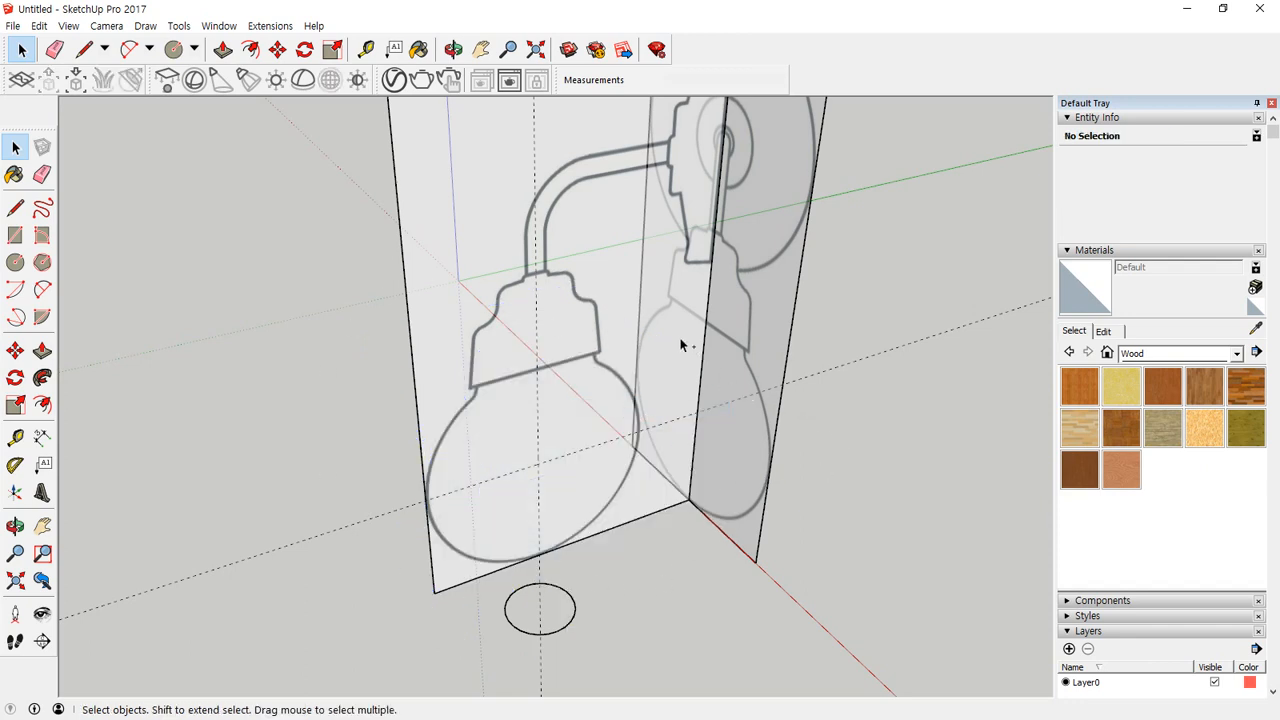
key("ctrl+2")
left_click_drag(738, 317, 711, 318)
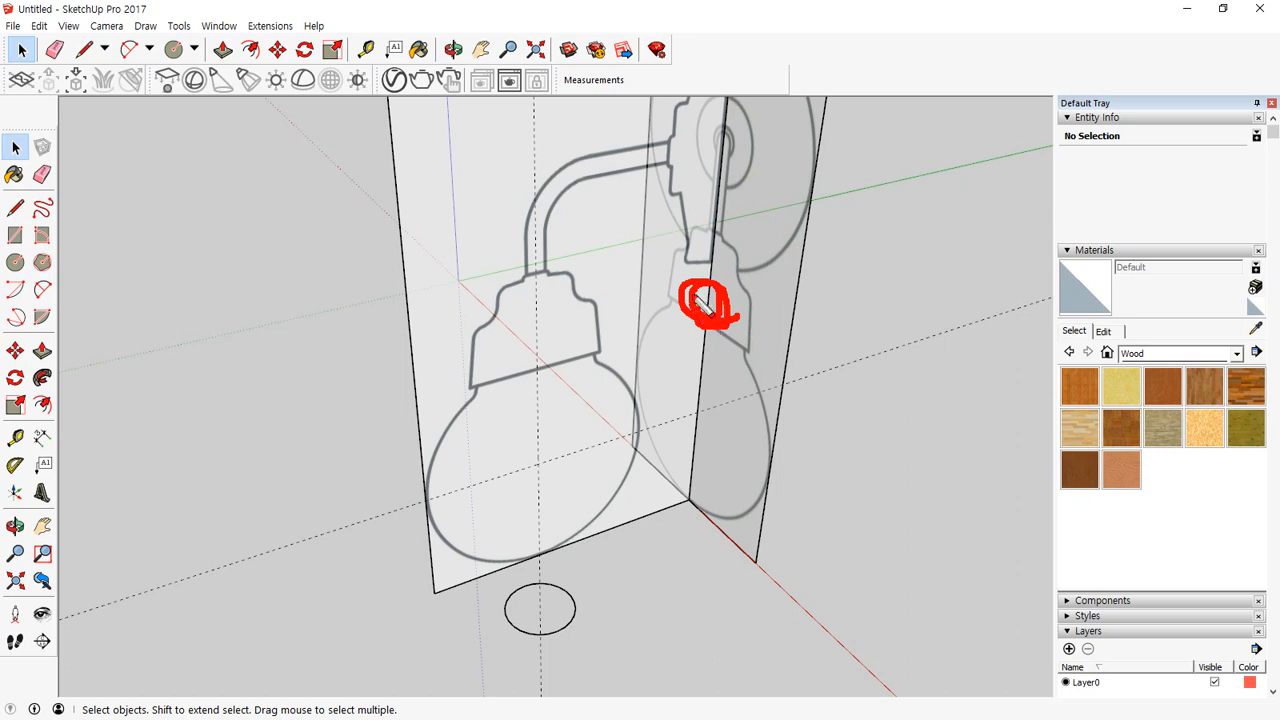
key("Escape")
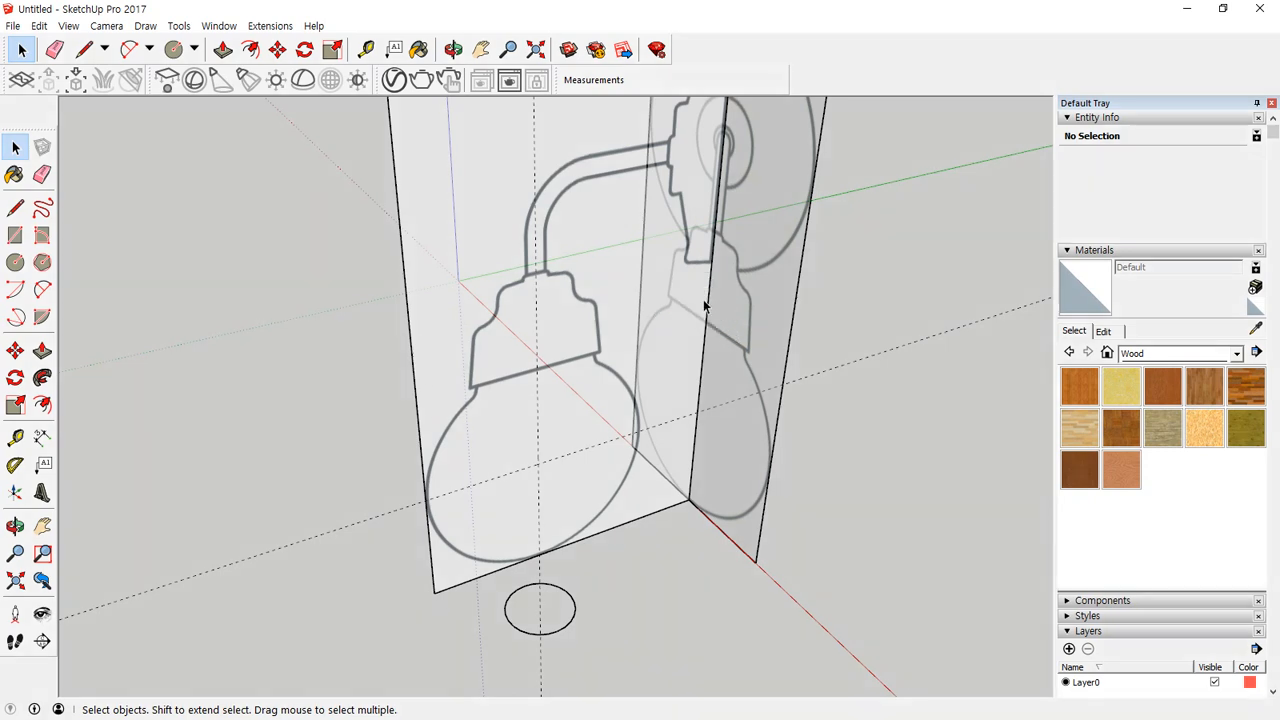
Step: Lock the two crossed reference view groups and clear the selection
left_click(671, 316)
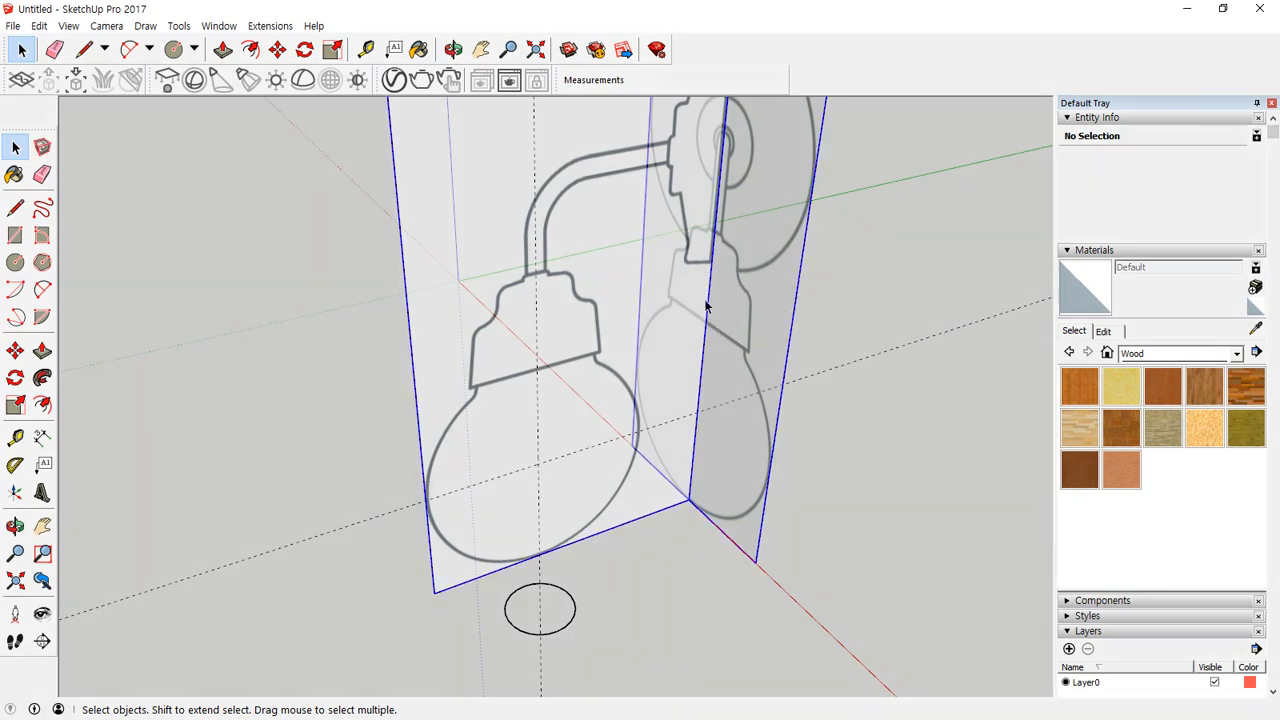
right_click(706, 307)
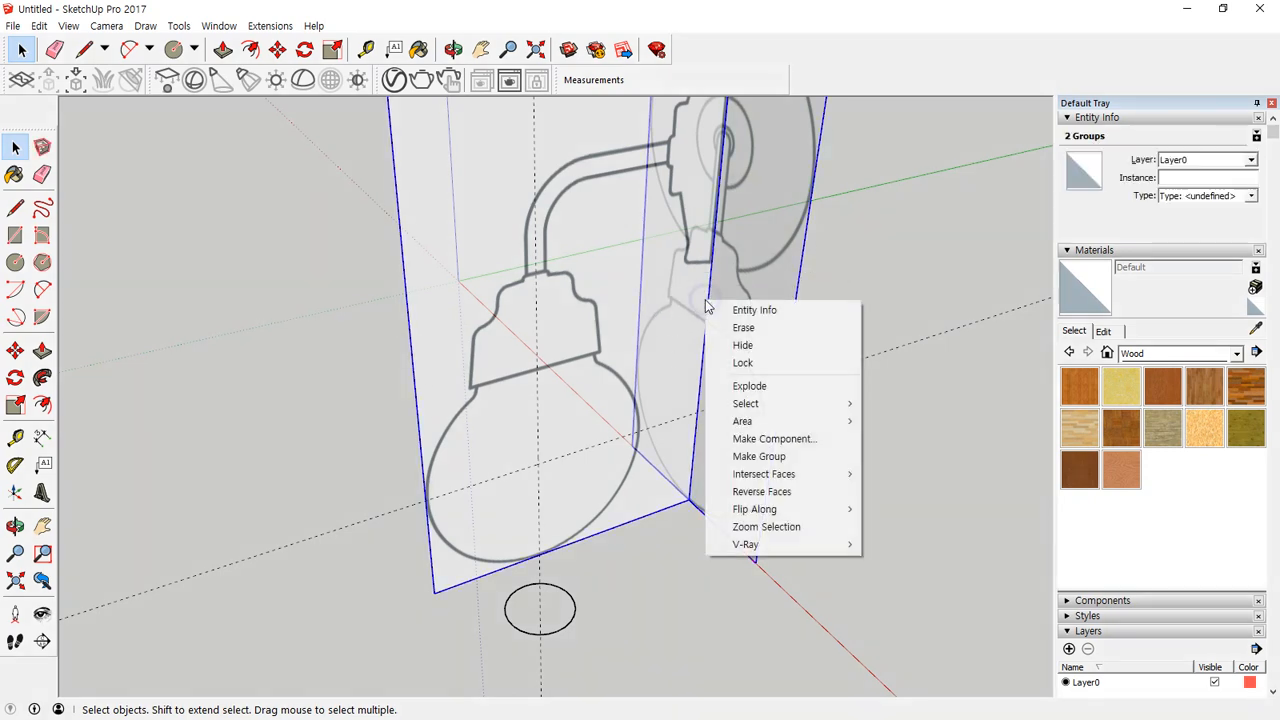
left_click(765, 364)
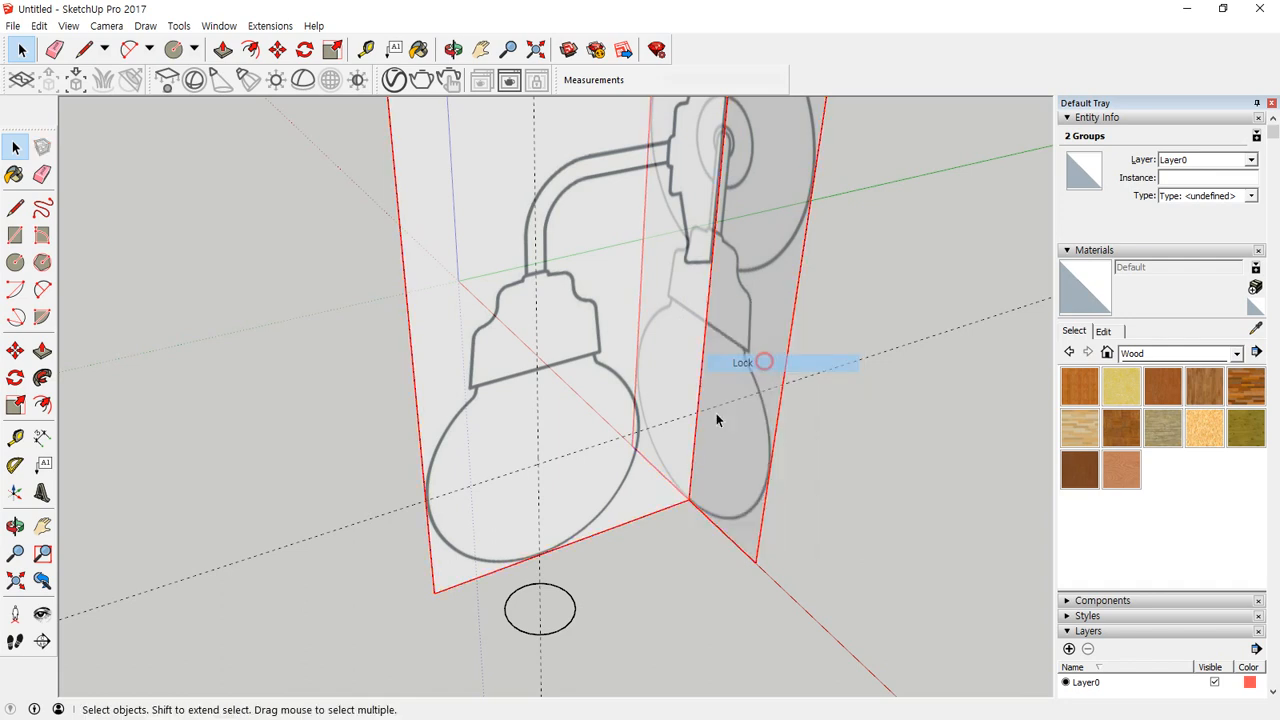
left_click(665, 607)
left_click_drag(816, 291, 670, 286)
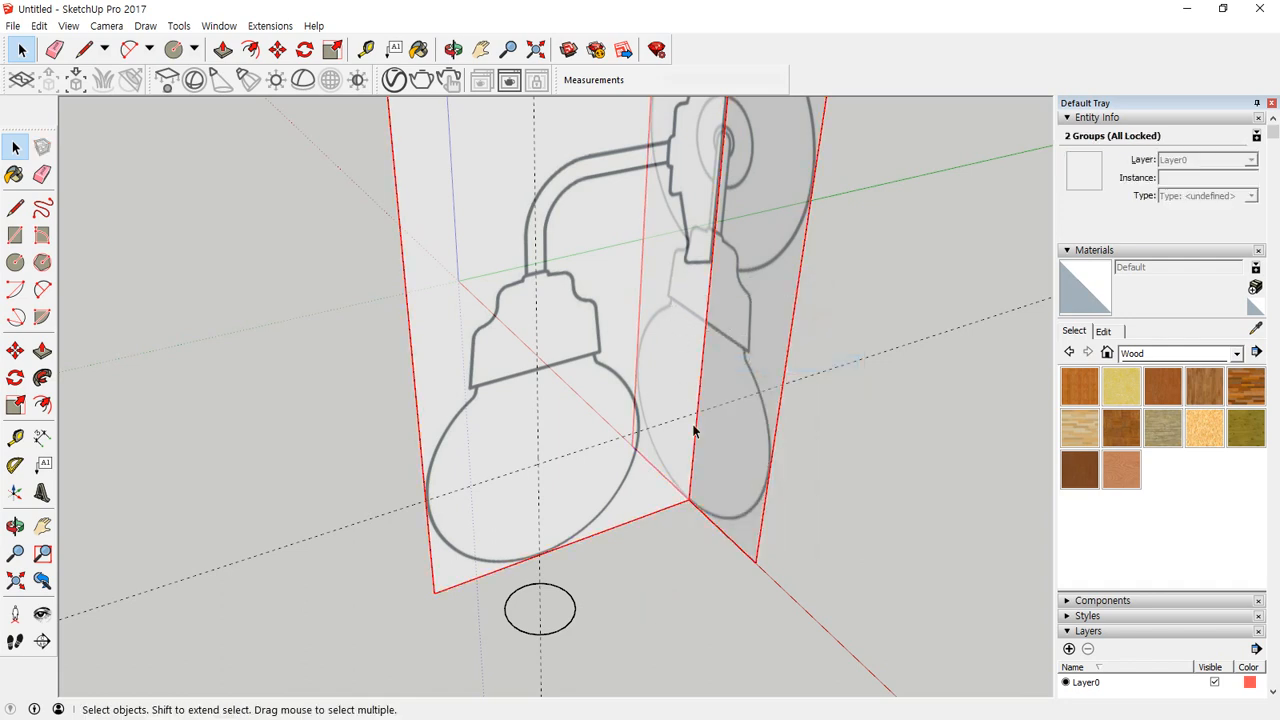
Step: Draw a rectangle over one half of the lamp cap, from the centre guide on its base line up to the neck
middle_click_drag(694, 431, 446, 236)
scroll(497, 289, "up", 3)
scroll(643, 282, "up", 2)
left_click(937, 352)
scroll(431, 228, "up", 2)
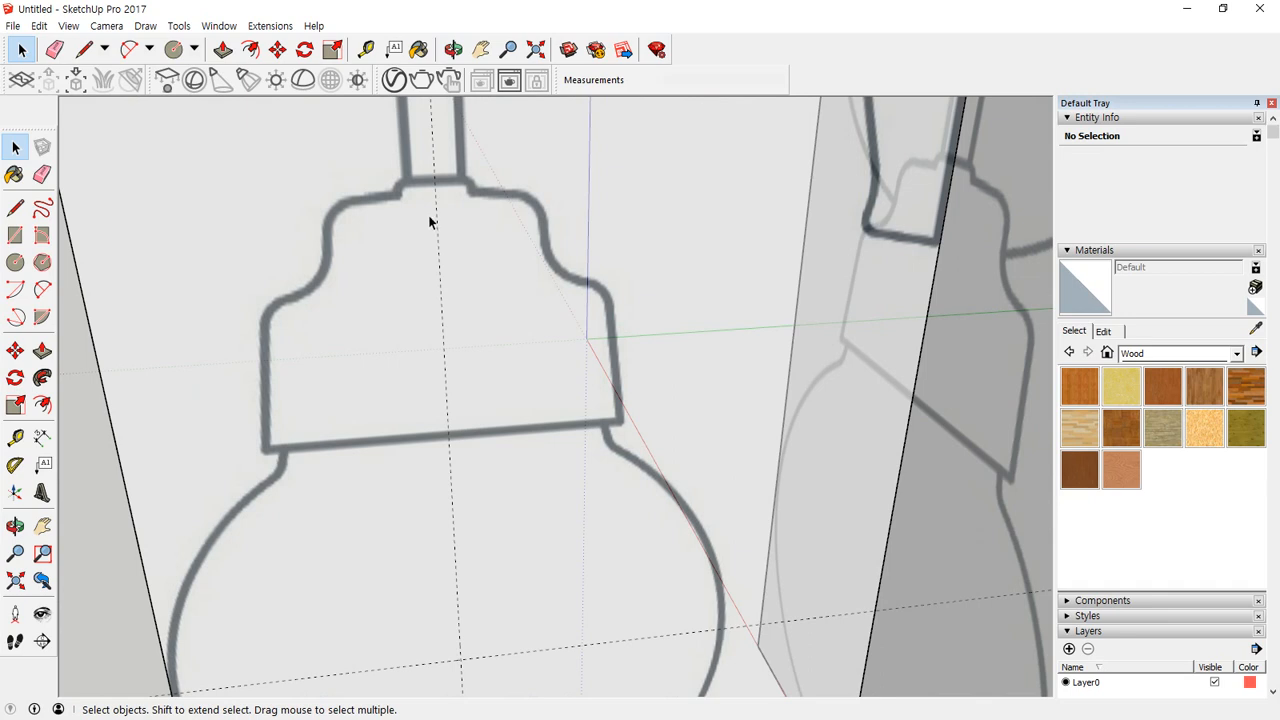
key("r")
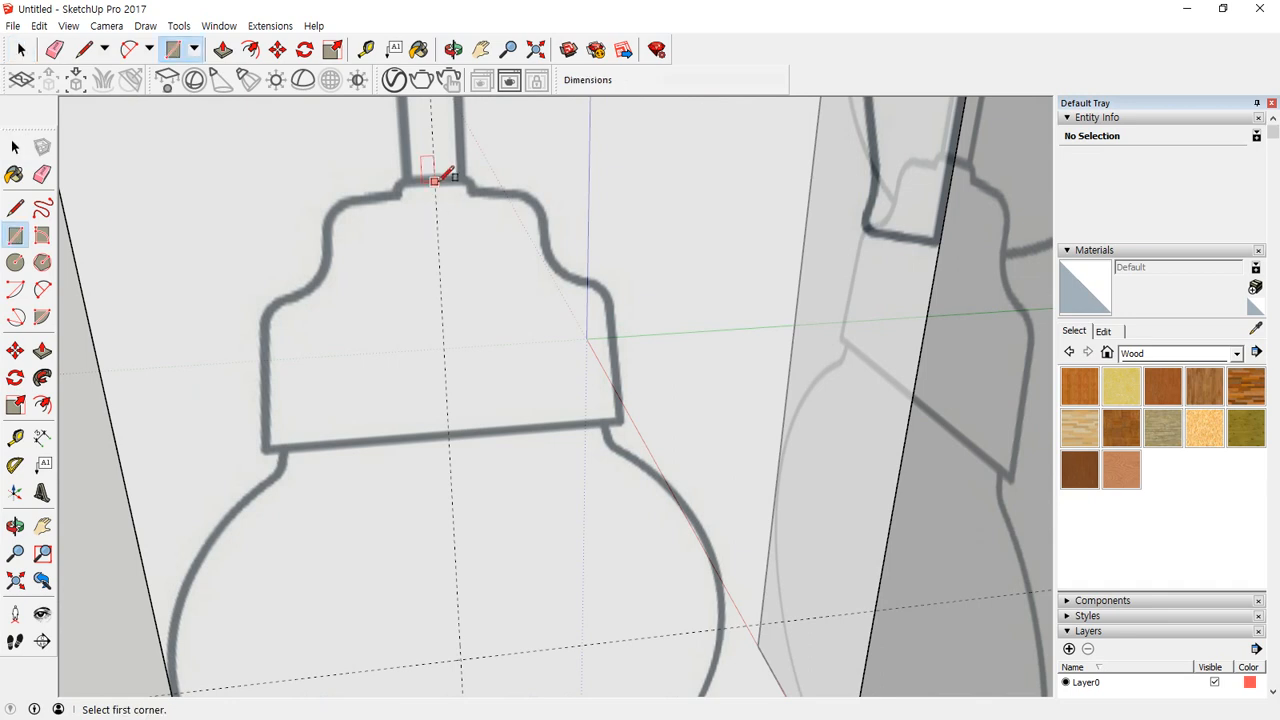
left_click(449, 437)
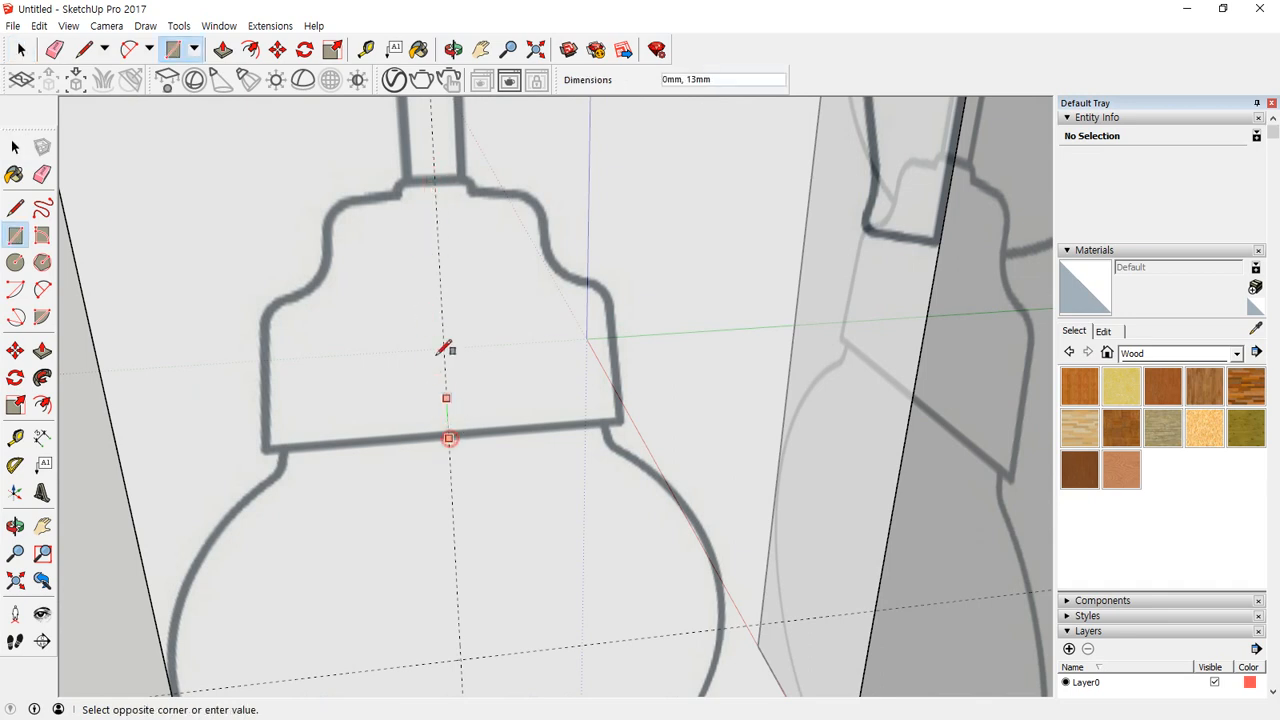
left_click(632, 164)
scroll(540, 195, "up", 2)
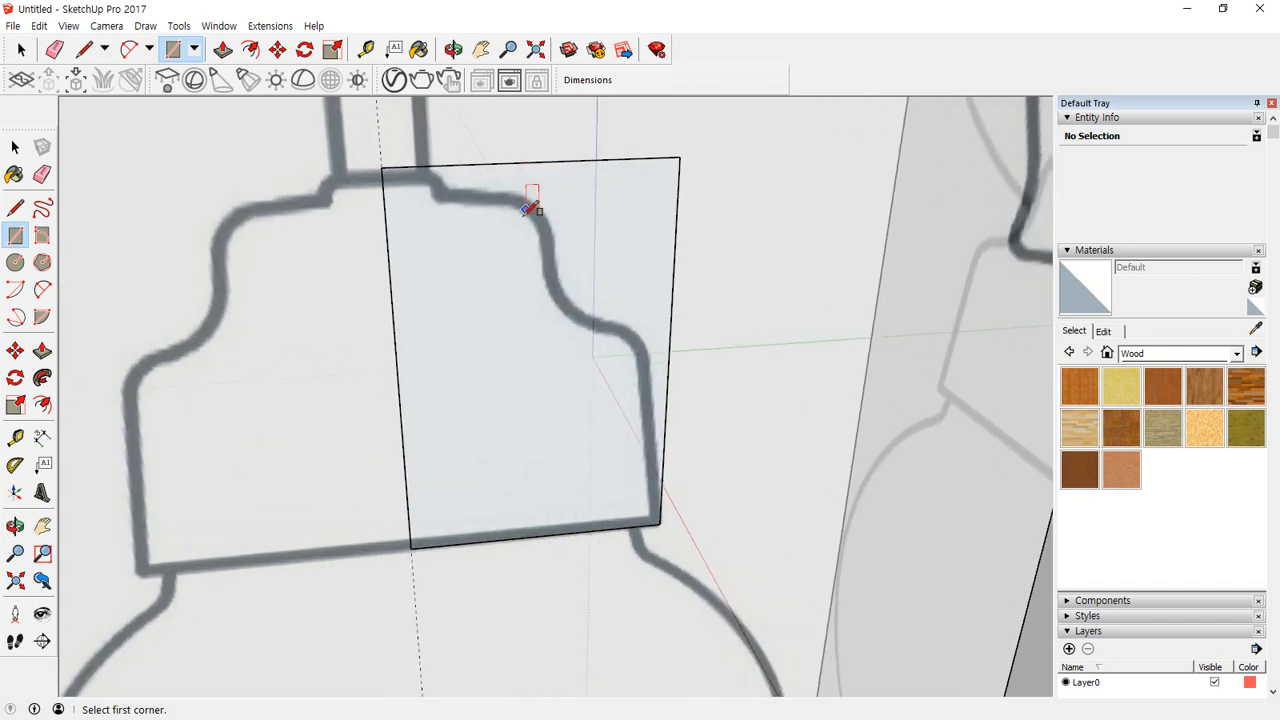
Step: Draw connected lines down along the neck notch and outward along the cap's upper shoulder, running past its curved corner
left_click(447, 190)
key("l")
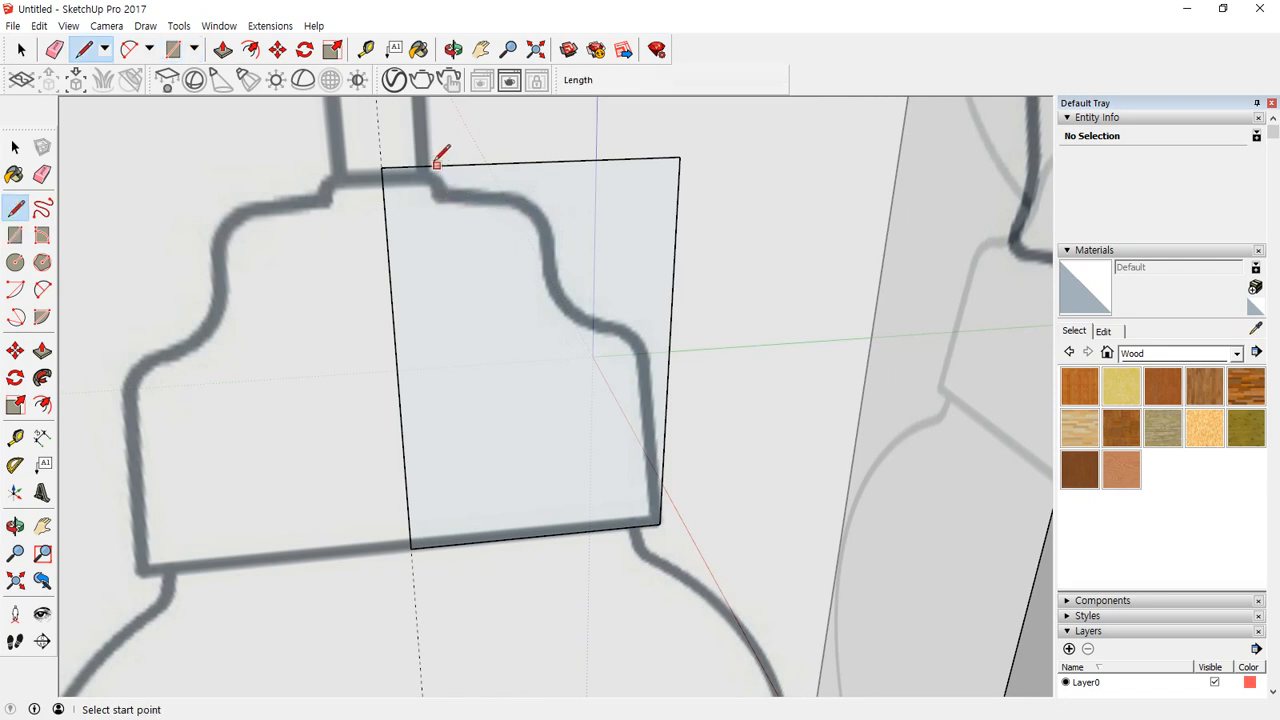
left_click(428, 141)
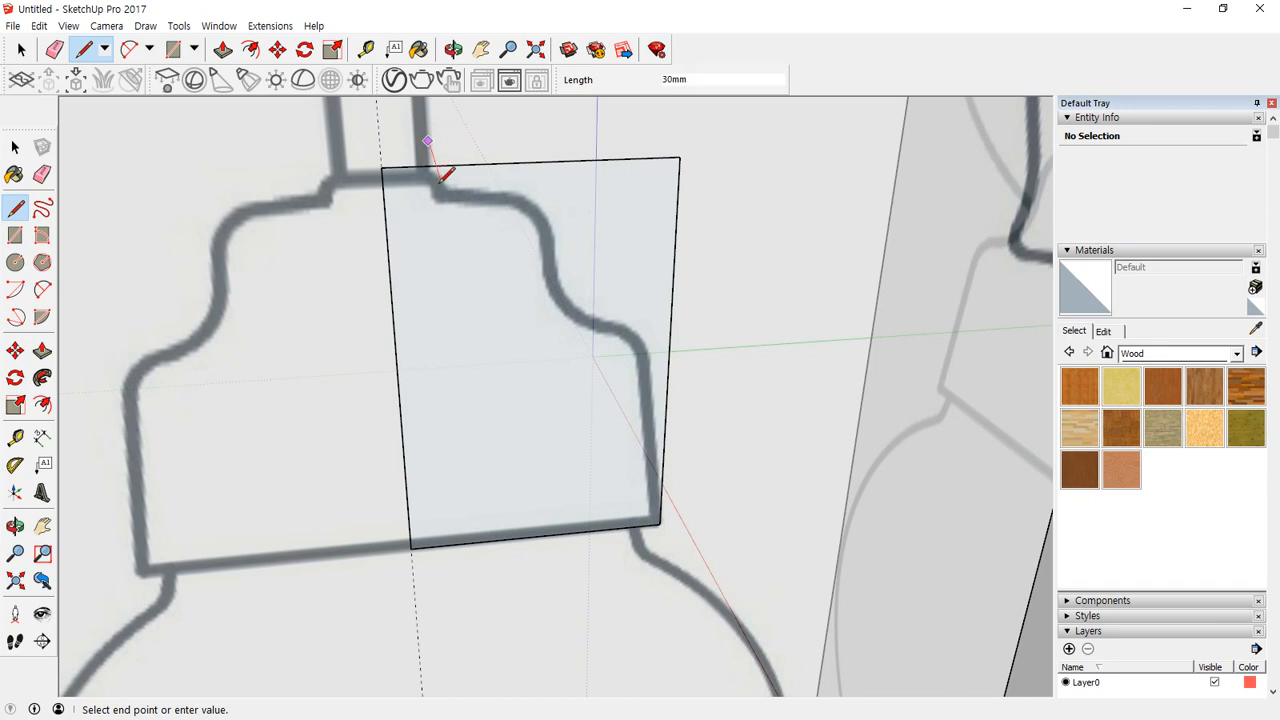
scroll(447, 180, "up", 2)
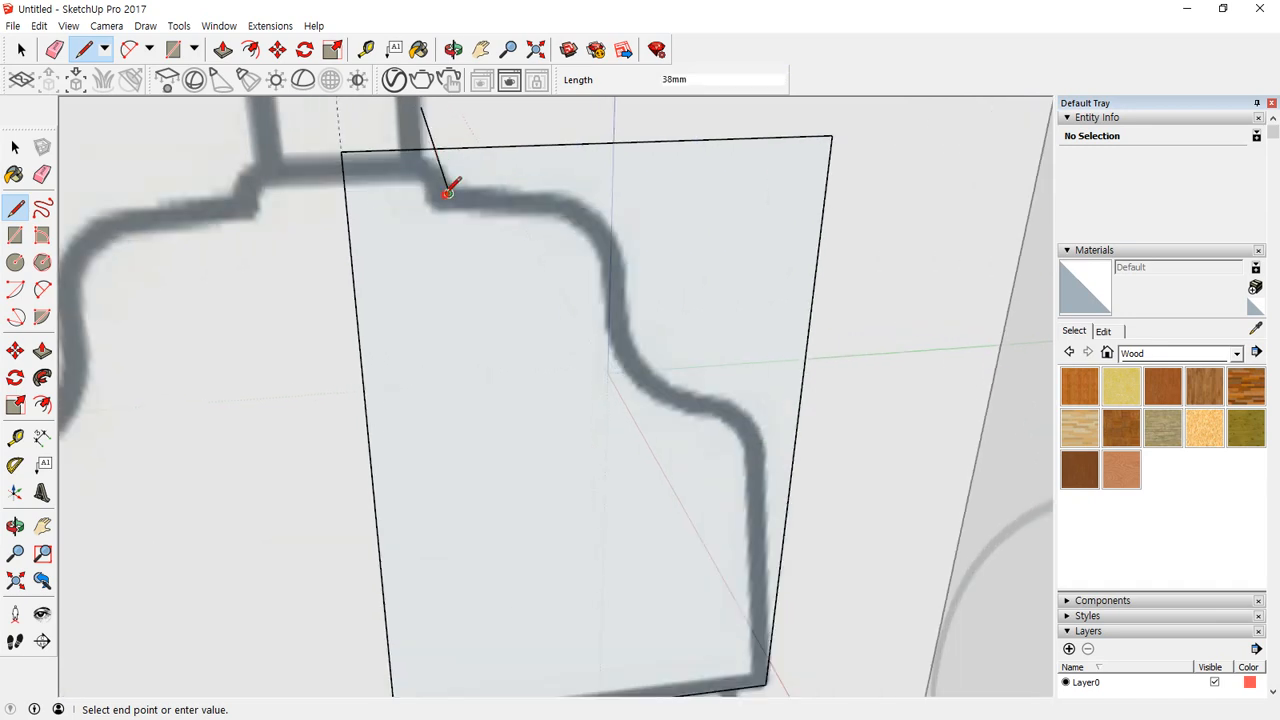
left_click(447, 192)
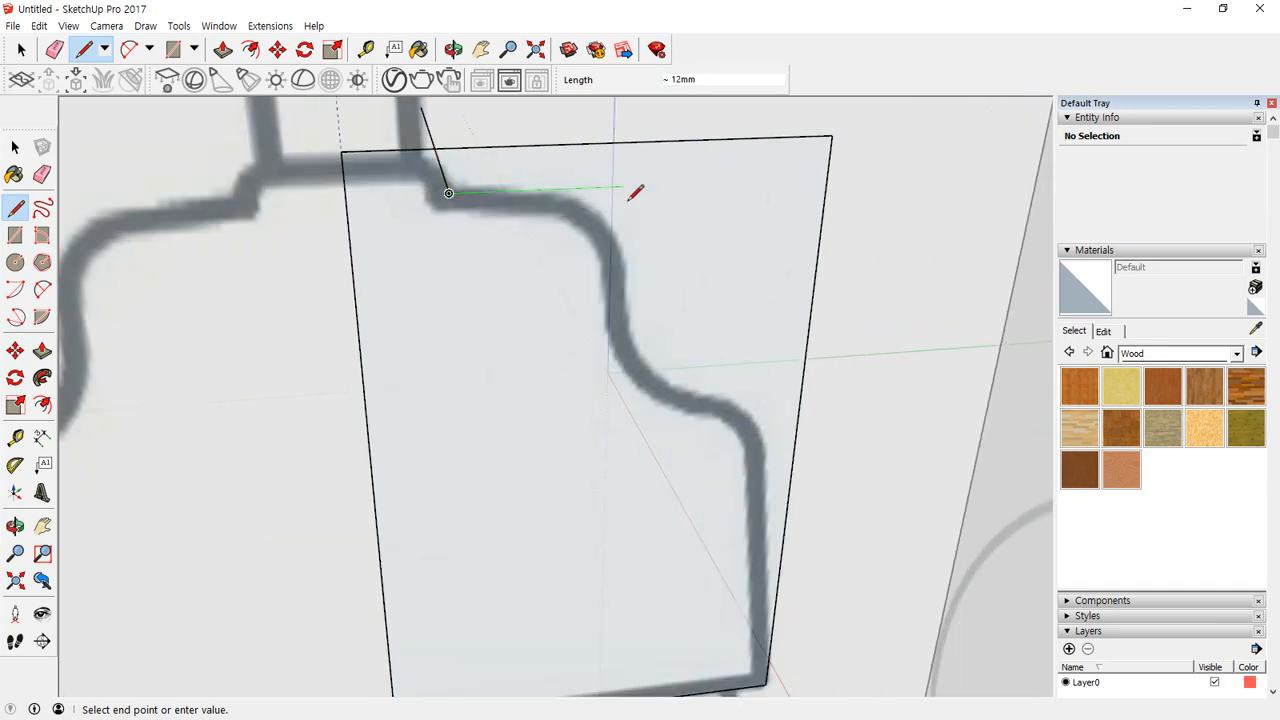
left_click(676, 186)
key("space")
Step: Draw a straight line along the cap's upper side wall, extended above the upper shoulder and below the lower shoulder
key("l")
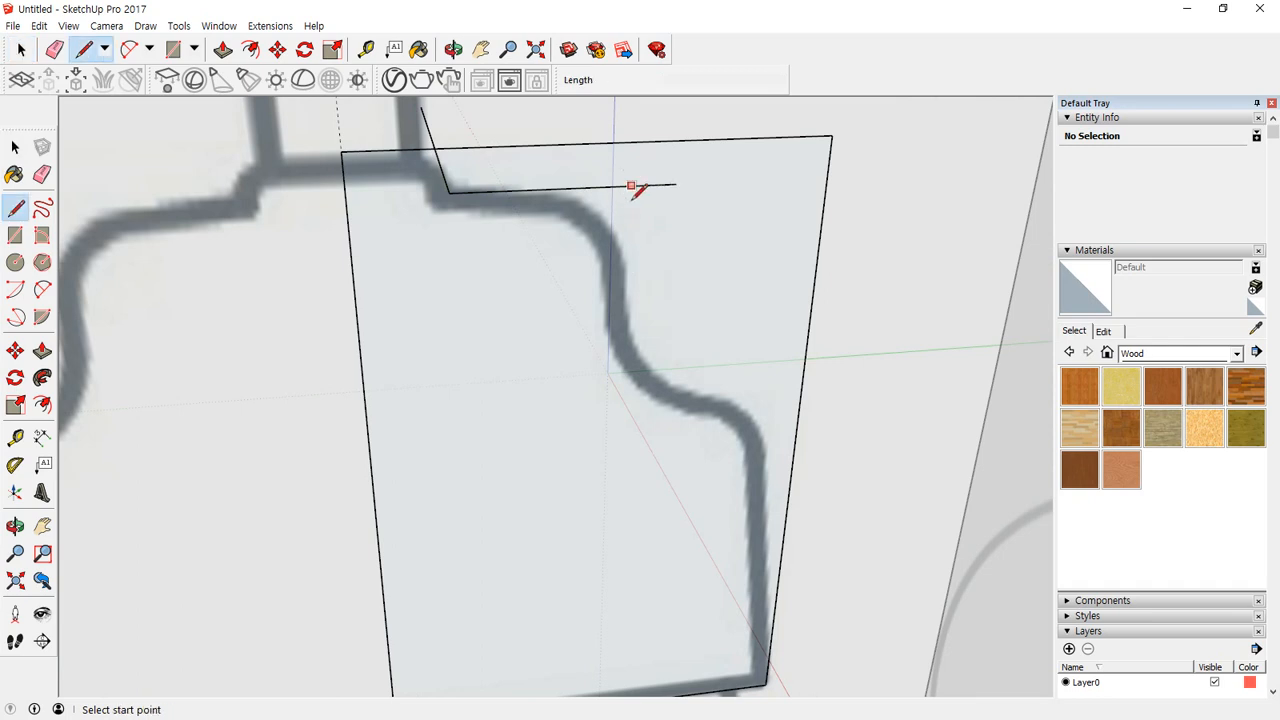
left_click(625, 297)
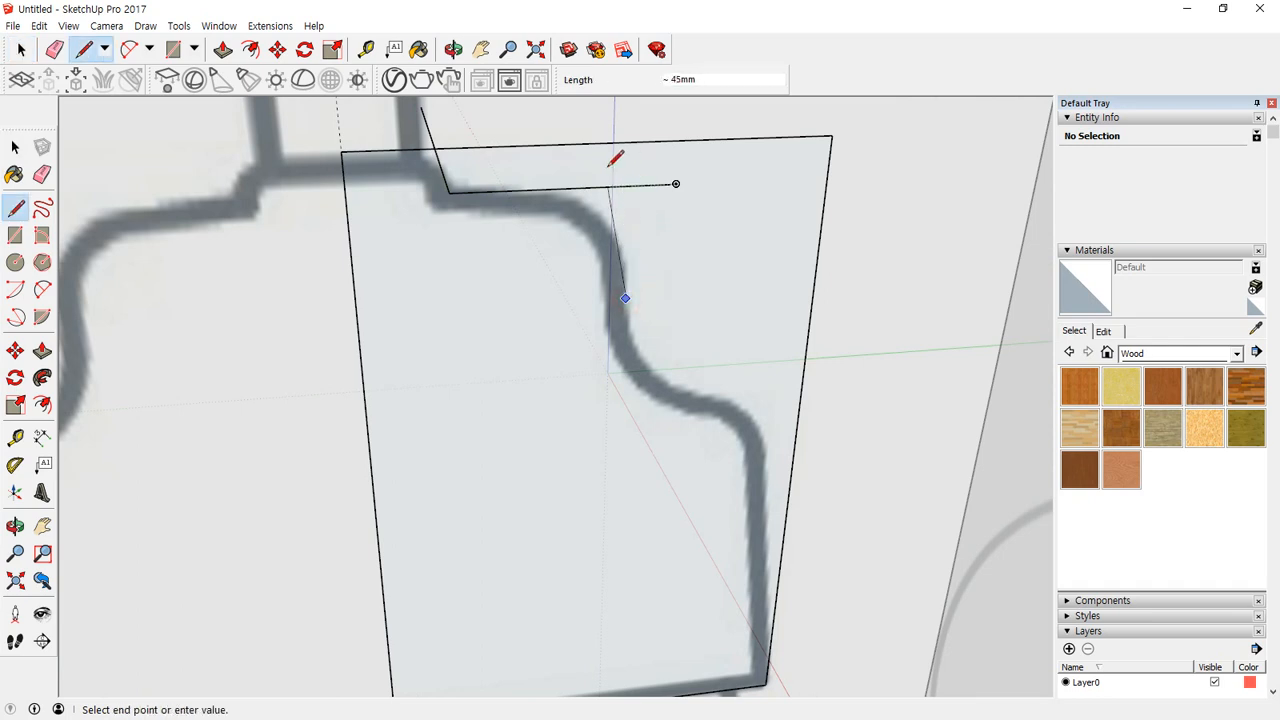
left_click(614, 168)
key("Escape")
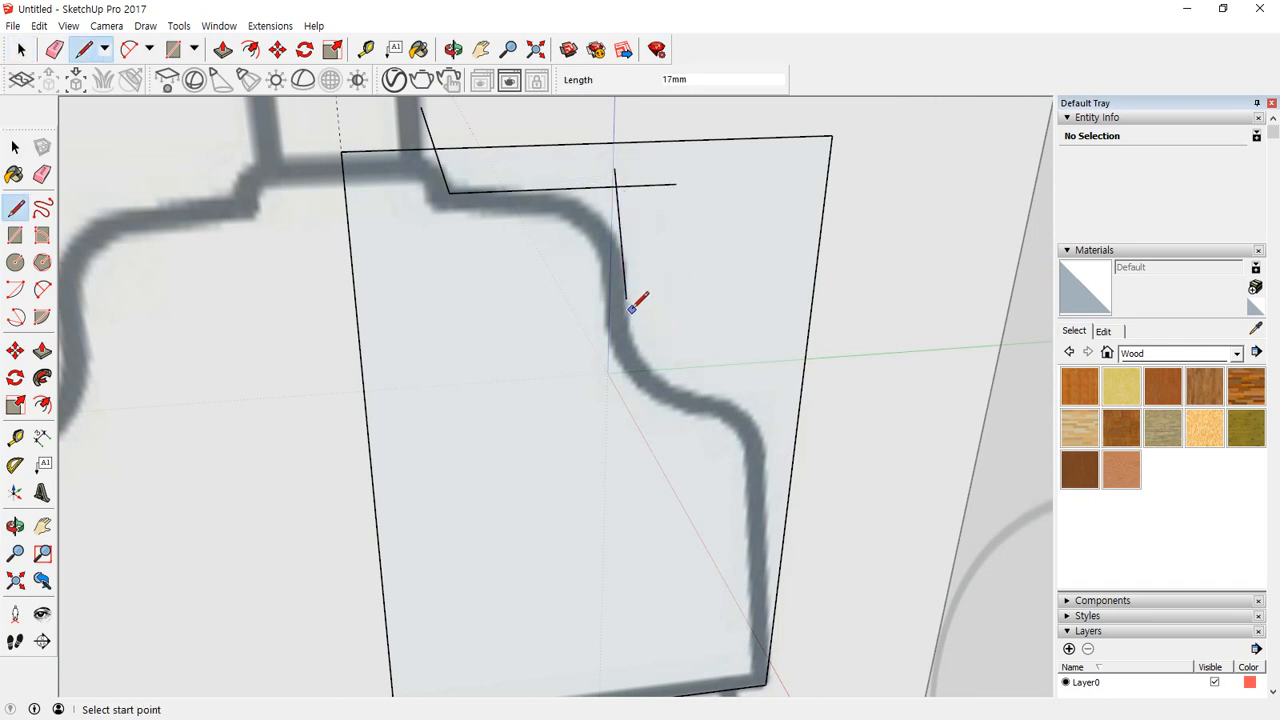
left_click(625, 297)
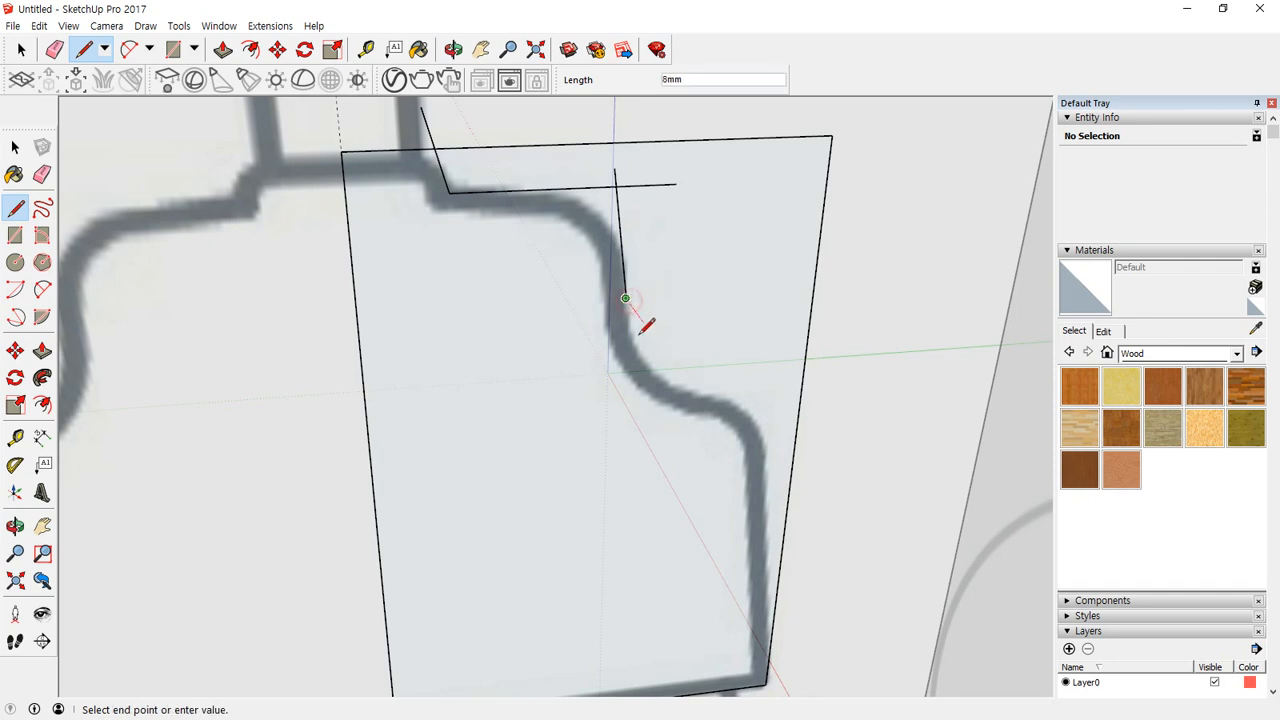
left_click(643, 488)
key("space")
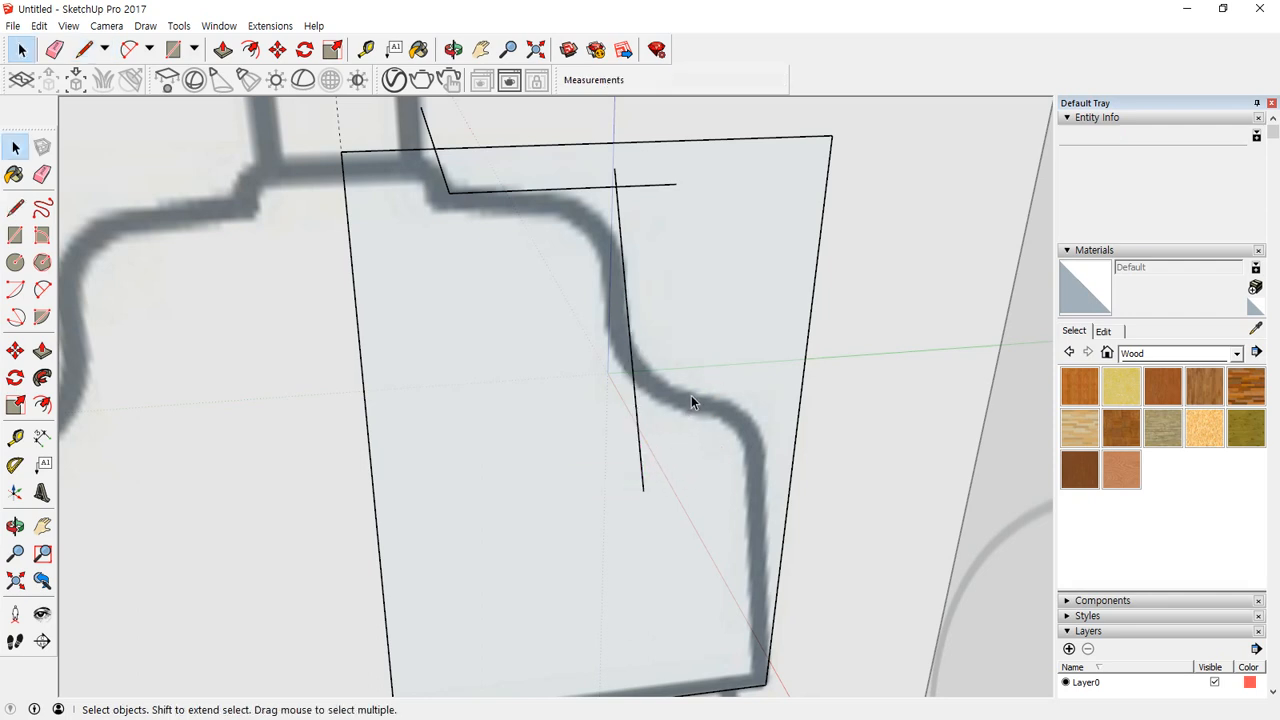
Step: Draw a line about 63 mm long from the cap's lower outer corner up along its outer wall
key("l")
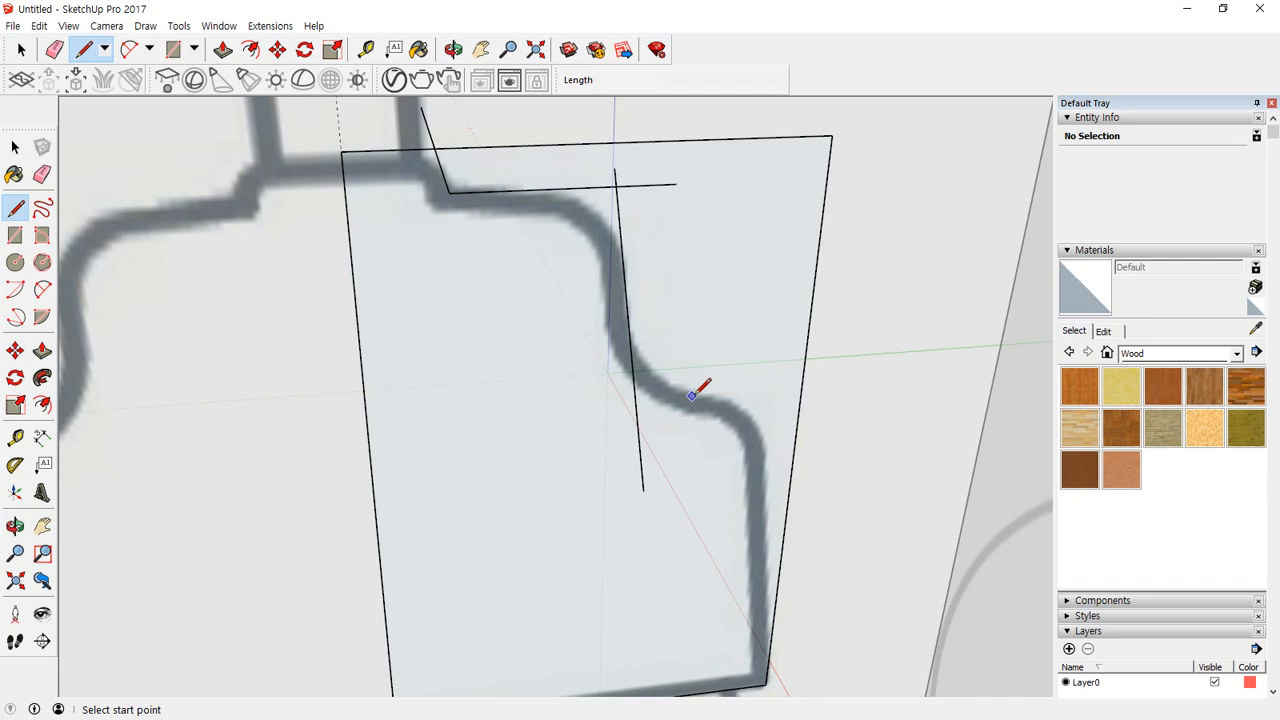
left_click(765, 684)
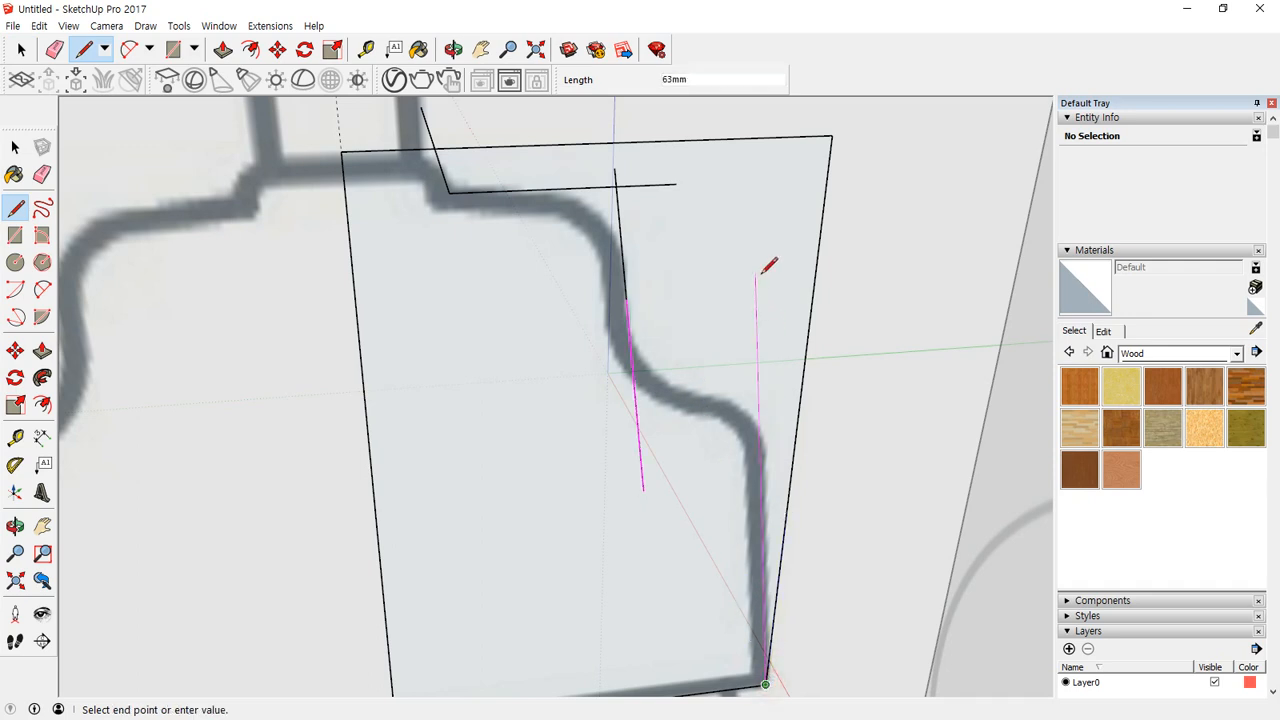
left_click(756, 275)
key("space")
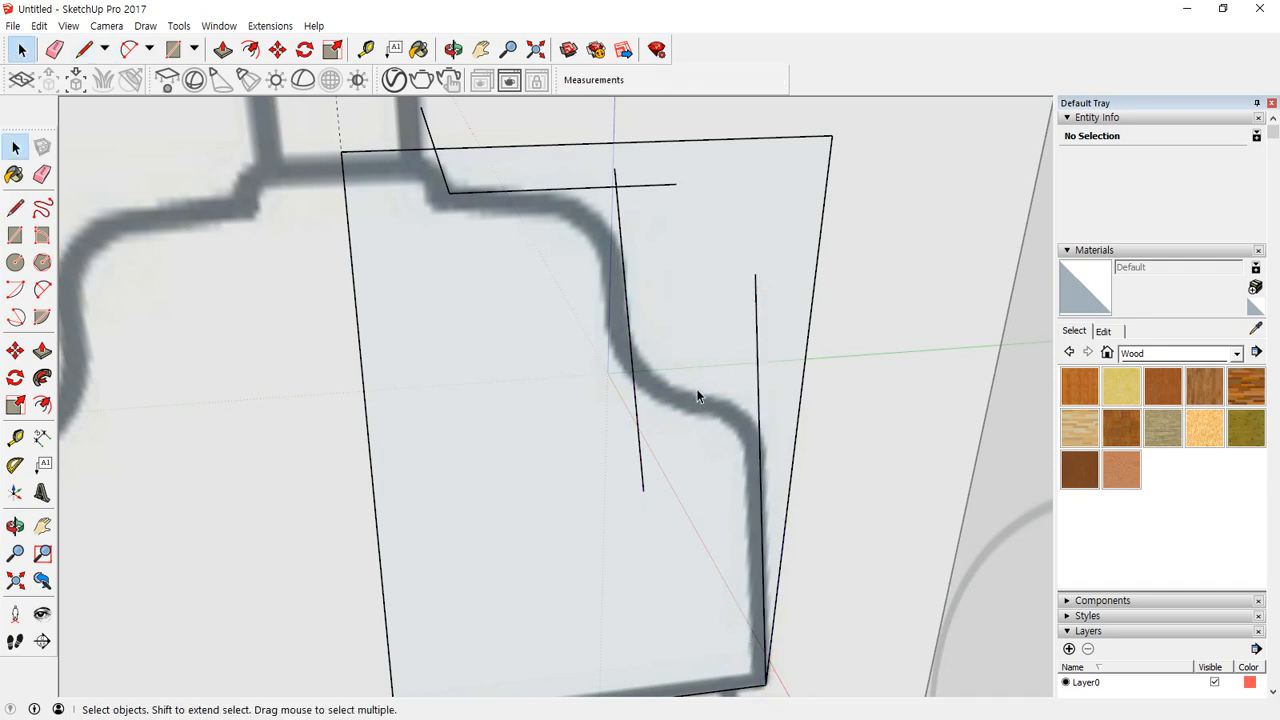
Step: Draw a sloping line along the cap's lower shoulder, extended both inward and outward beyond the two side wall lines
key("l")
left_click(698, 395)
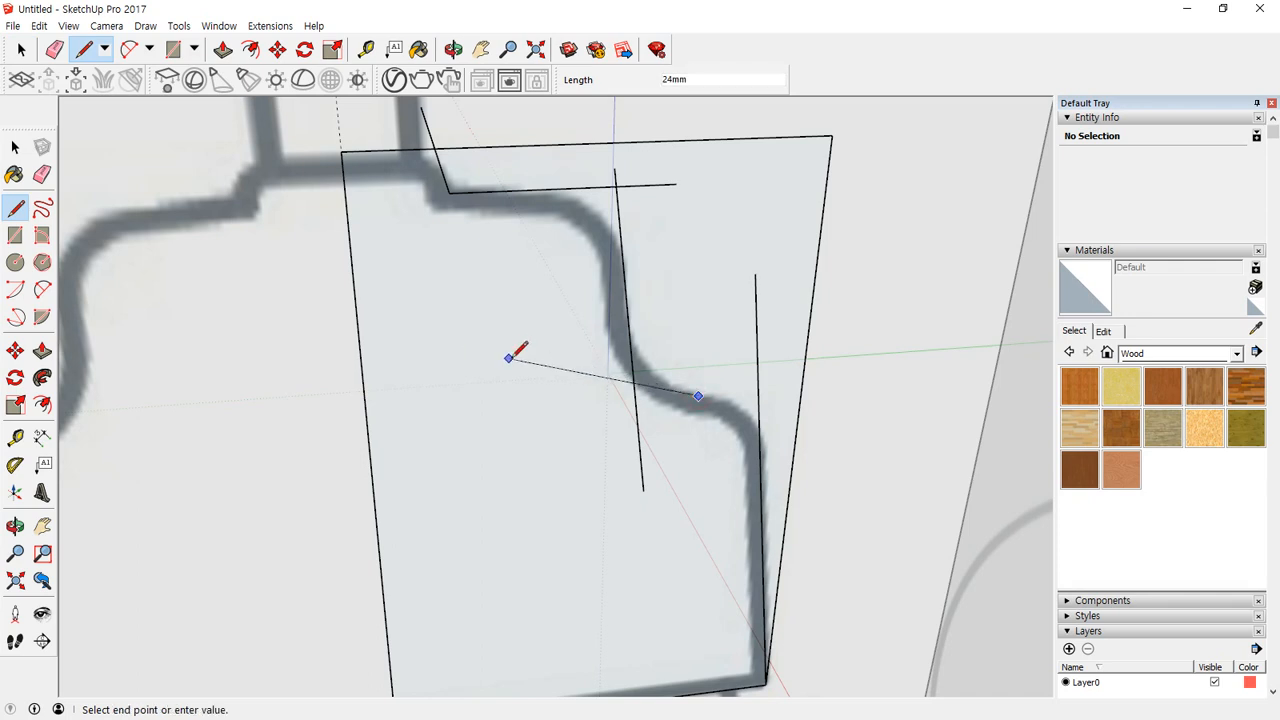
left_click(510, 358)
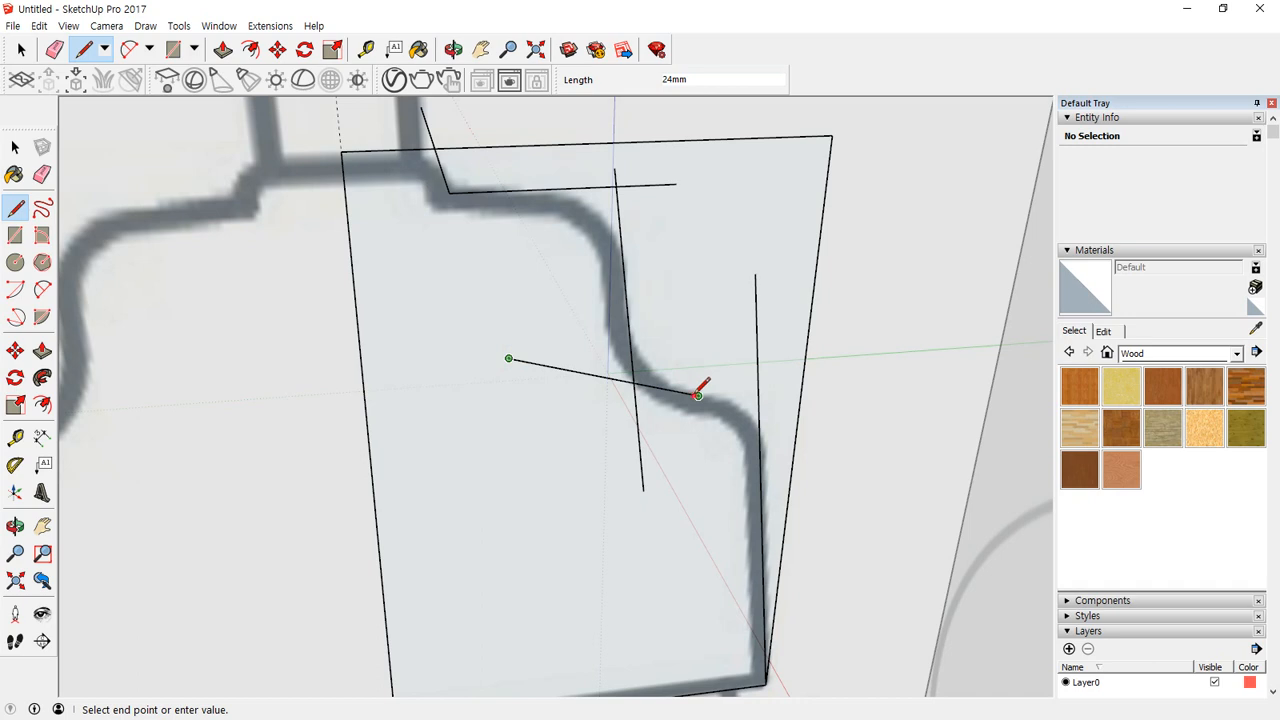
left_click(893, 433)
Step: Erase the overhanging ends of the lower shoulder line and the outer wall line beyond their shared corner
key("e")
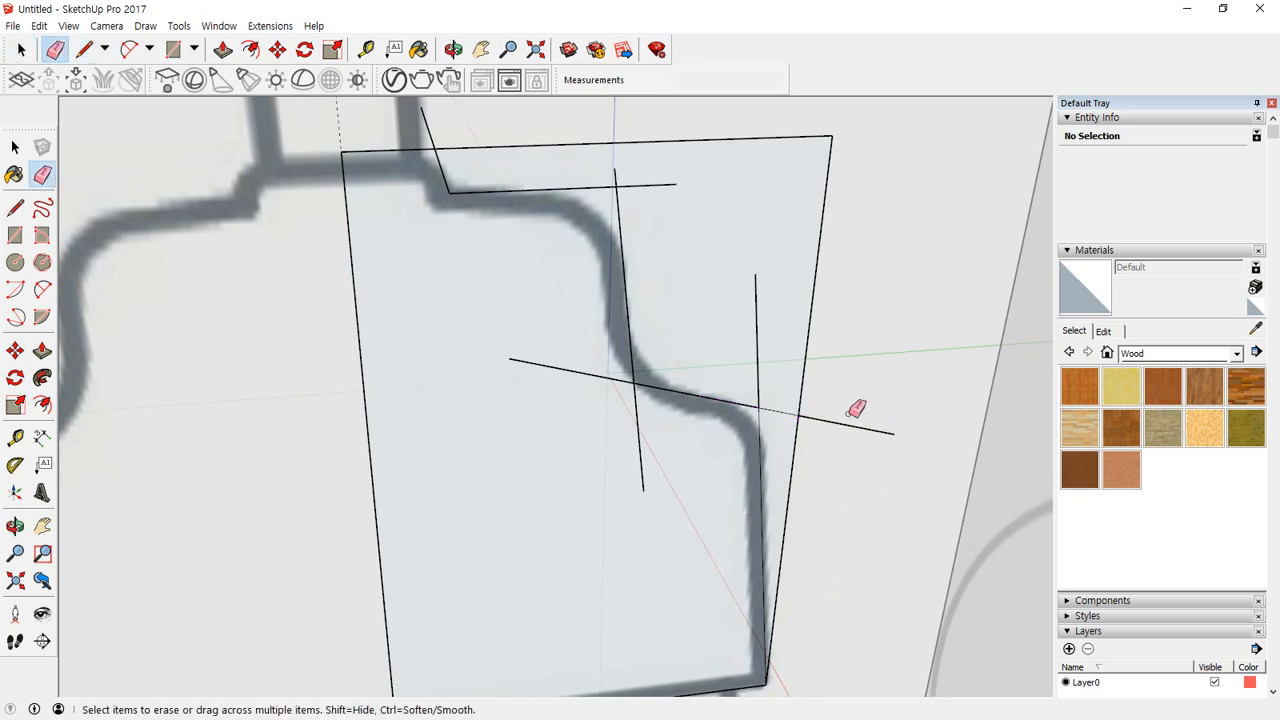
left_click(830, 422)
left_click(756, 358)
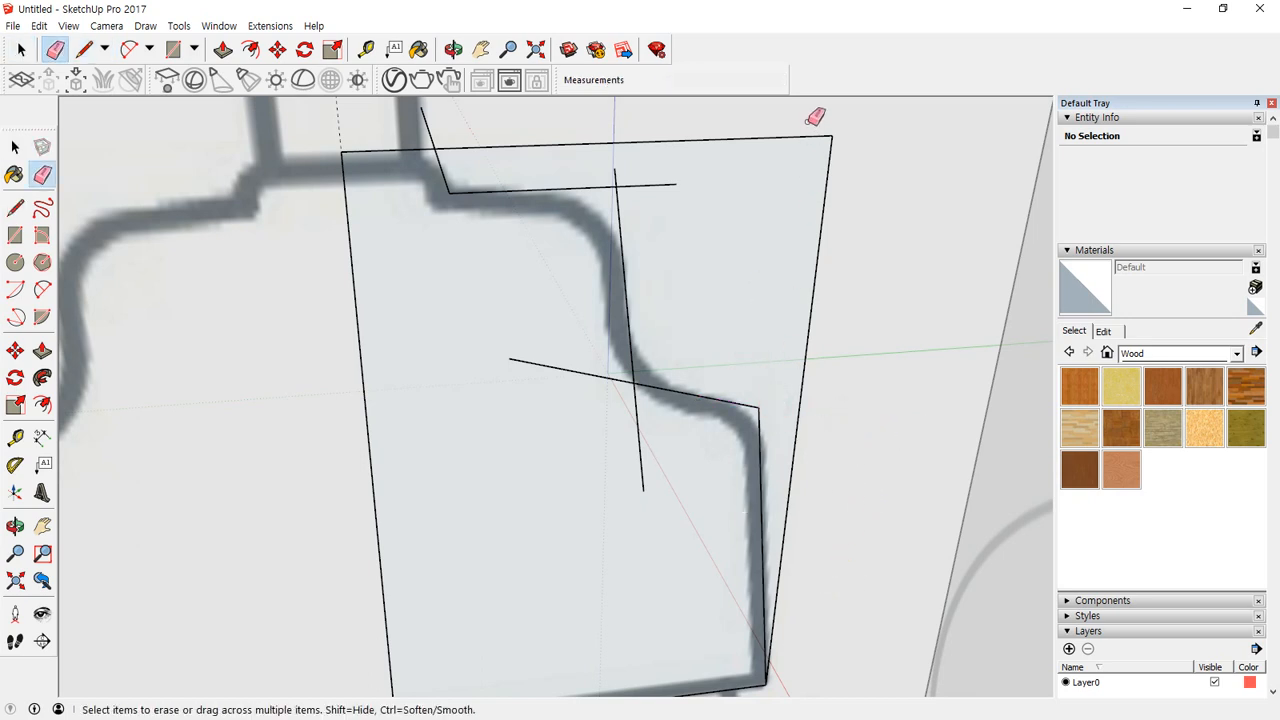
Step: Try erasing the rectangle's outer edges and the remaining overhanging line ends, and undo these erasures
left_click_drag(824, 146, 814, 206)
left_click(640, 425)
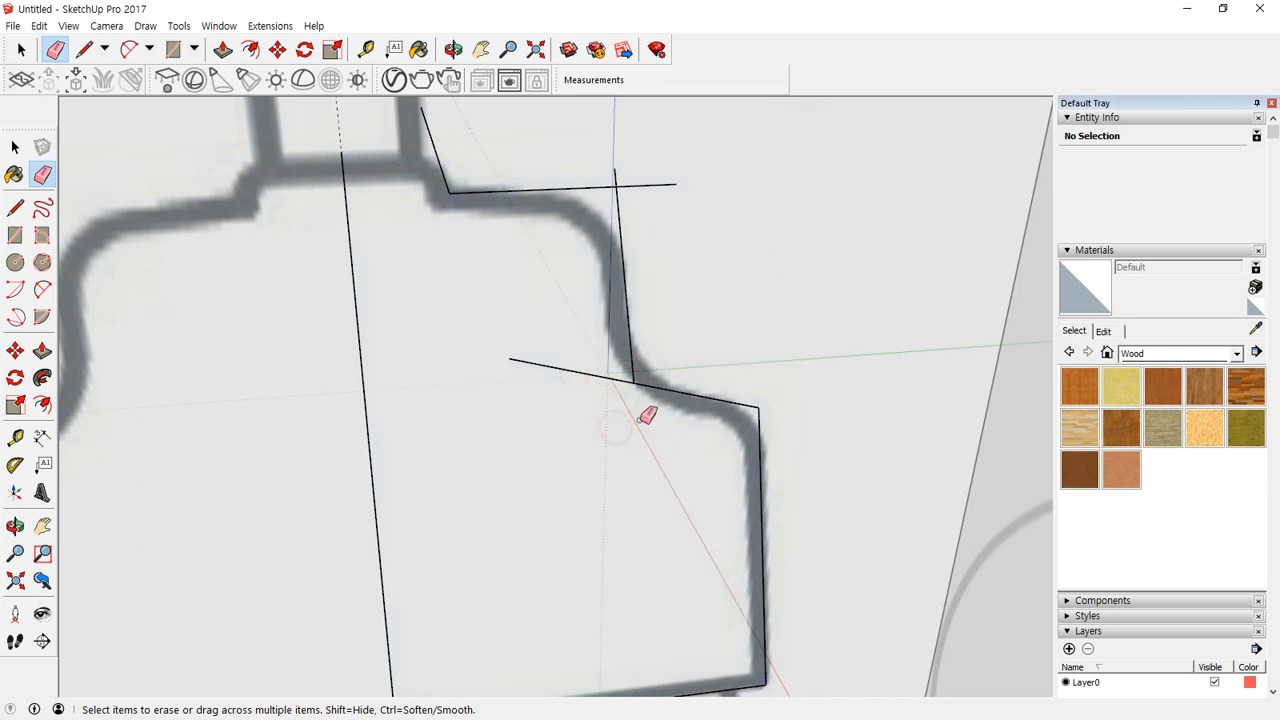
left_click(582, 370)
left_click(655, 183)
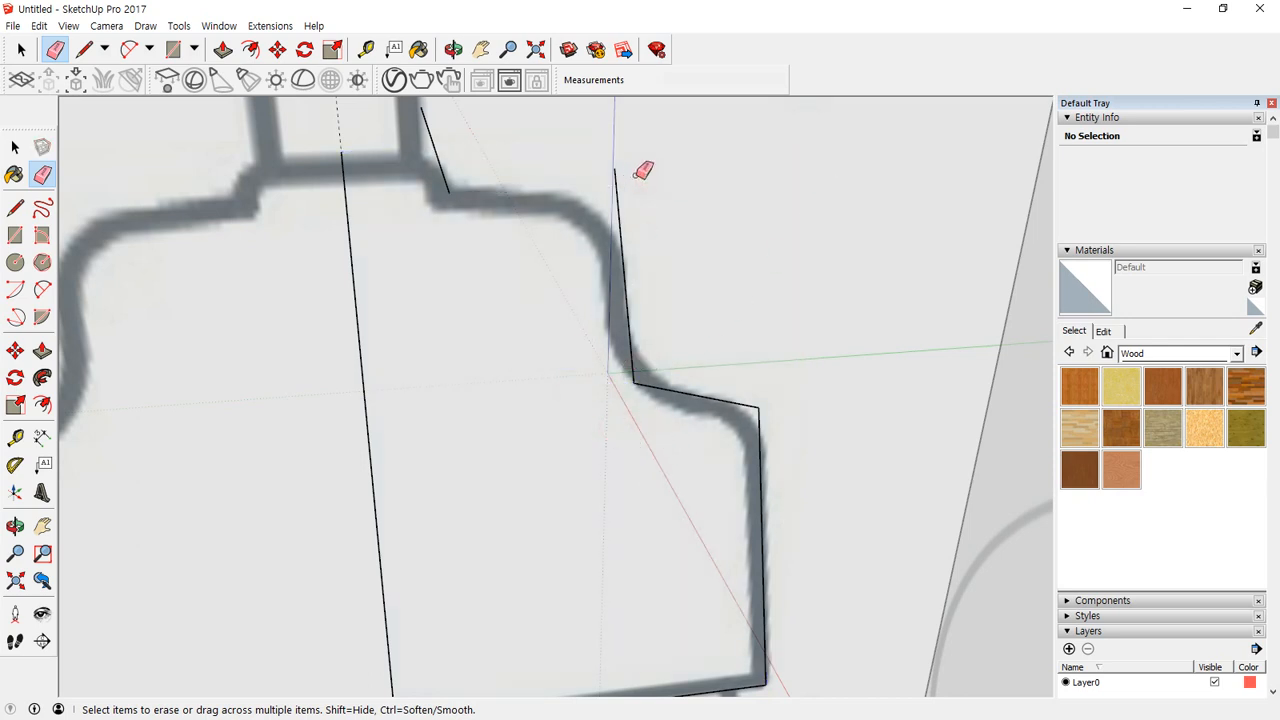
key("ctrl+z")
left_click(615, 188)
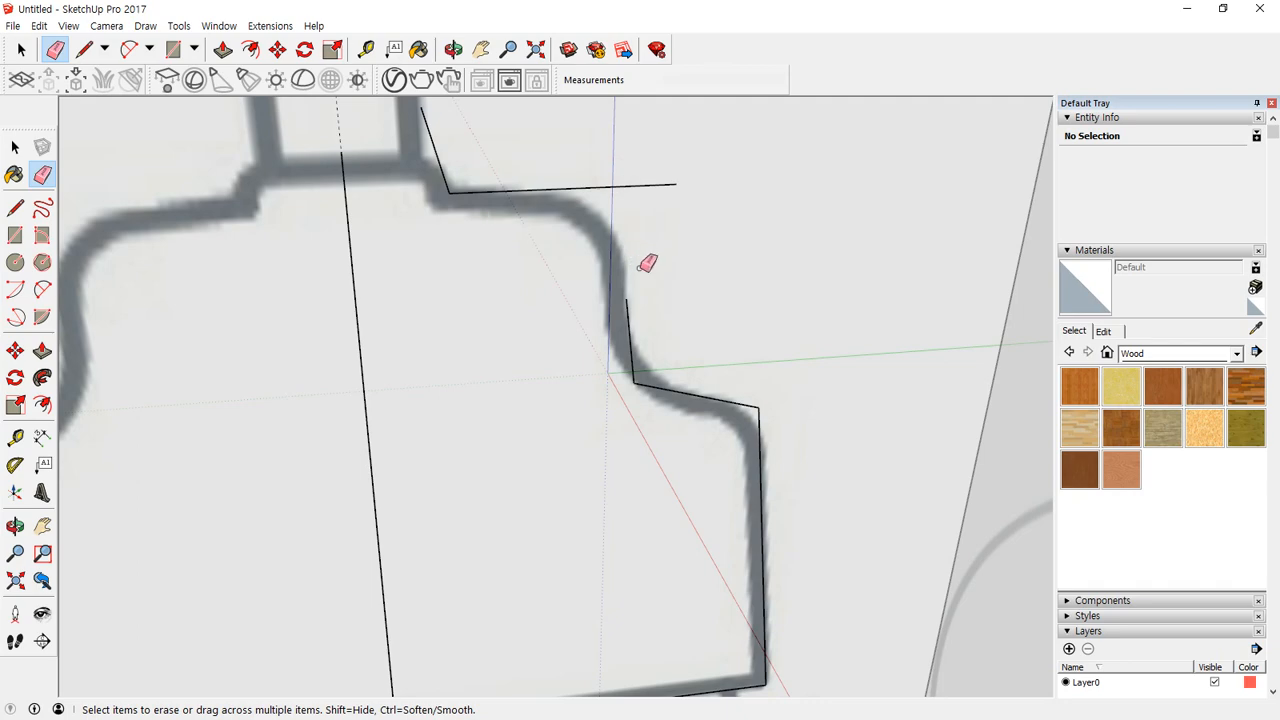
key("ctrl+z")
Step: Erase the connected neck notch and upper shoulder lines of the cap profile
mouse_move(647, 262)
middle_mouse_down()
mouse_move(657, 289)
mouse_move(543, 329)
mouse_move(563, 463)
mouse_move(609, 498)
mouse_move(546, 609)
mouse_move(306, 531)
mouse_move(486, 531)
mouse_move(491, 437)
mouse_move(537, 391)
mouse_move(520, 408)
mouse_move(514, 551)
mouse_move(611, 386)
mouse_move(534, 374)
mouse_move(366, 388)
middle_mouse_up()
scroll(596, 378, "up", 2)
left_click_drag(414, 277, 406, 360)
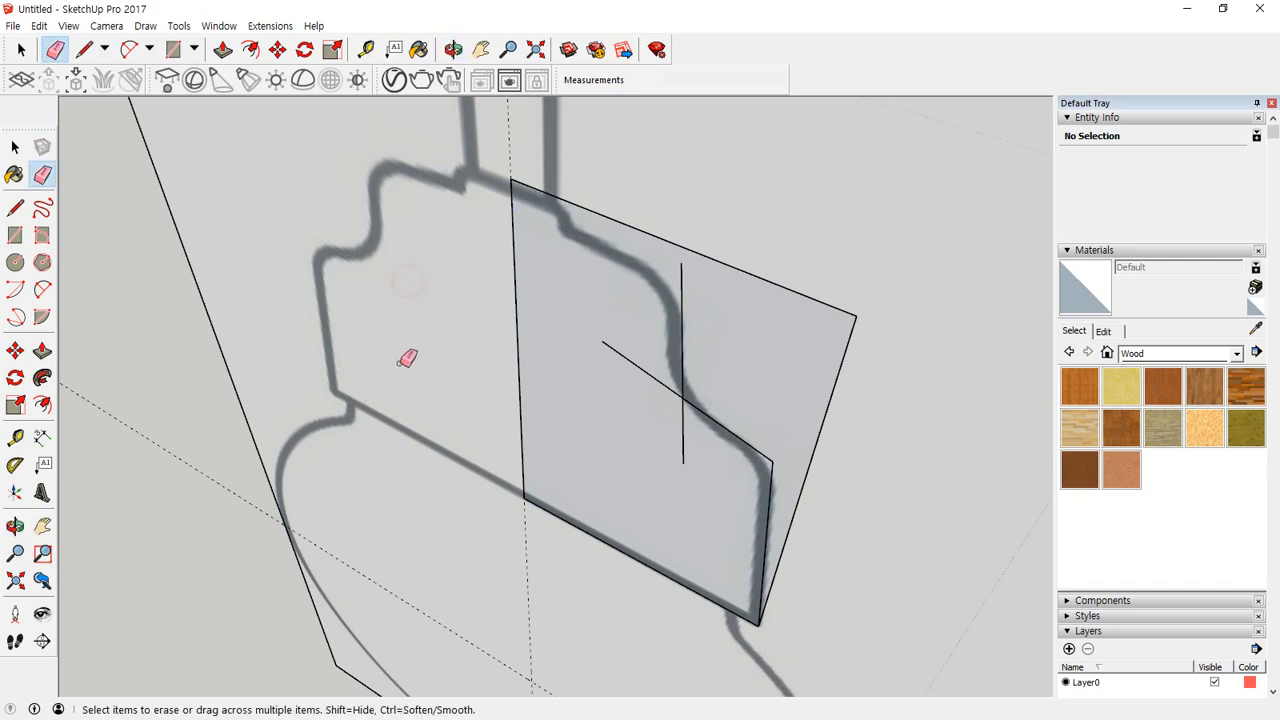
Step: Redraw the cap's upper shoulder line on the rectangle's face, from the neck notch to beyond the upper side wall line
scroll(600, 229, "up", 2)
mouse_move(600, 229)
middle_mouse_down()
mouse_move(751, 314)
mouse_move(661, 276)
mouse_move(680, 254)
middle_mouse_up()
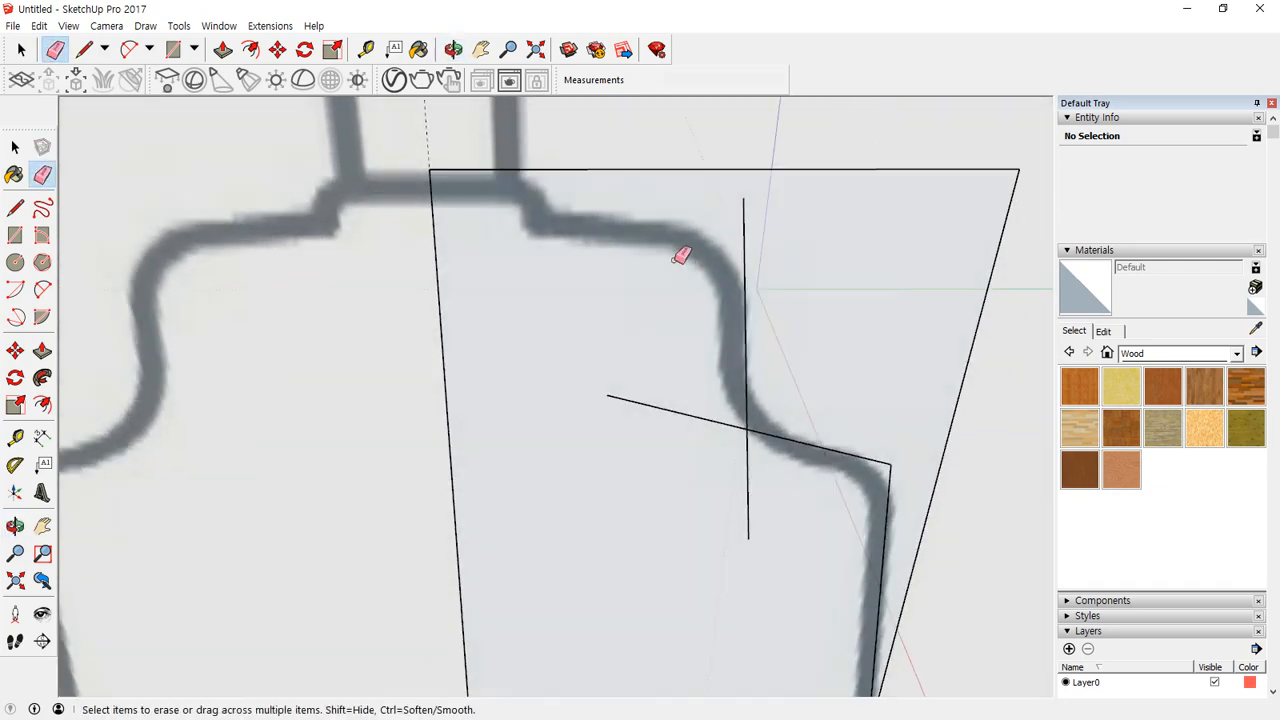
key("l")
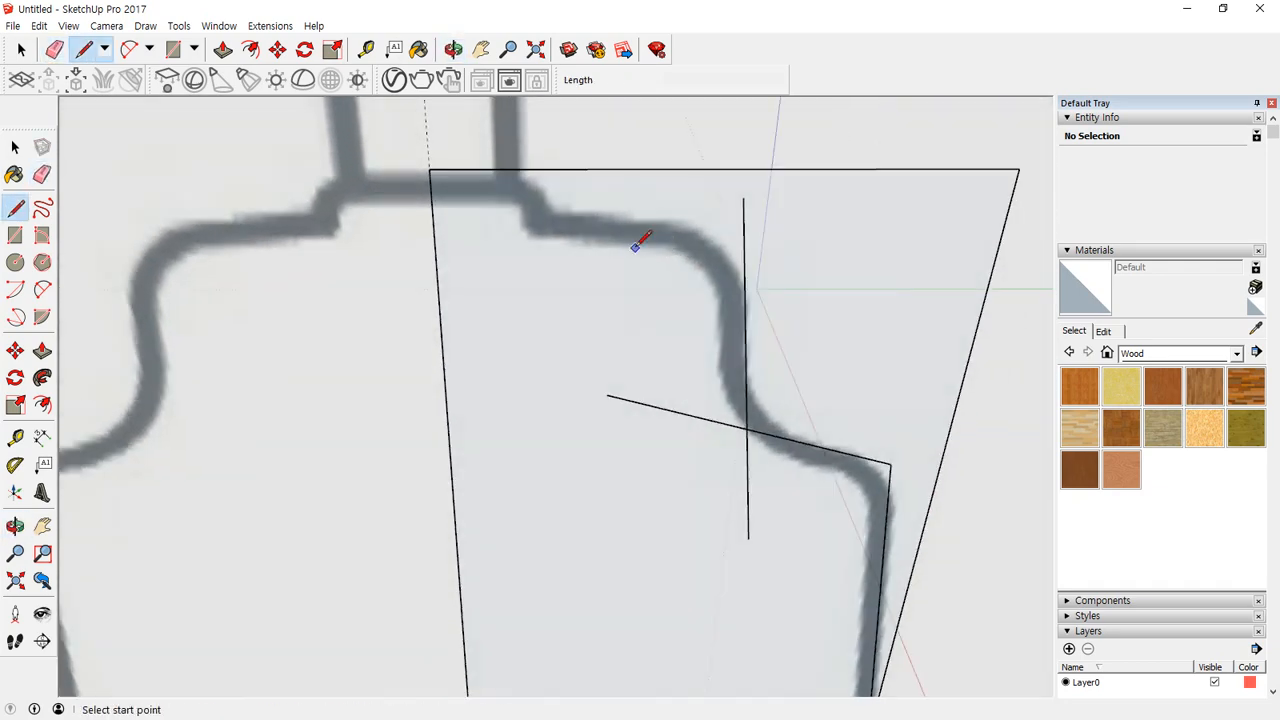
left_click(561, 213)
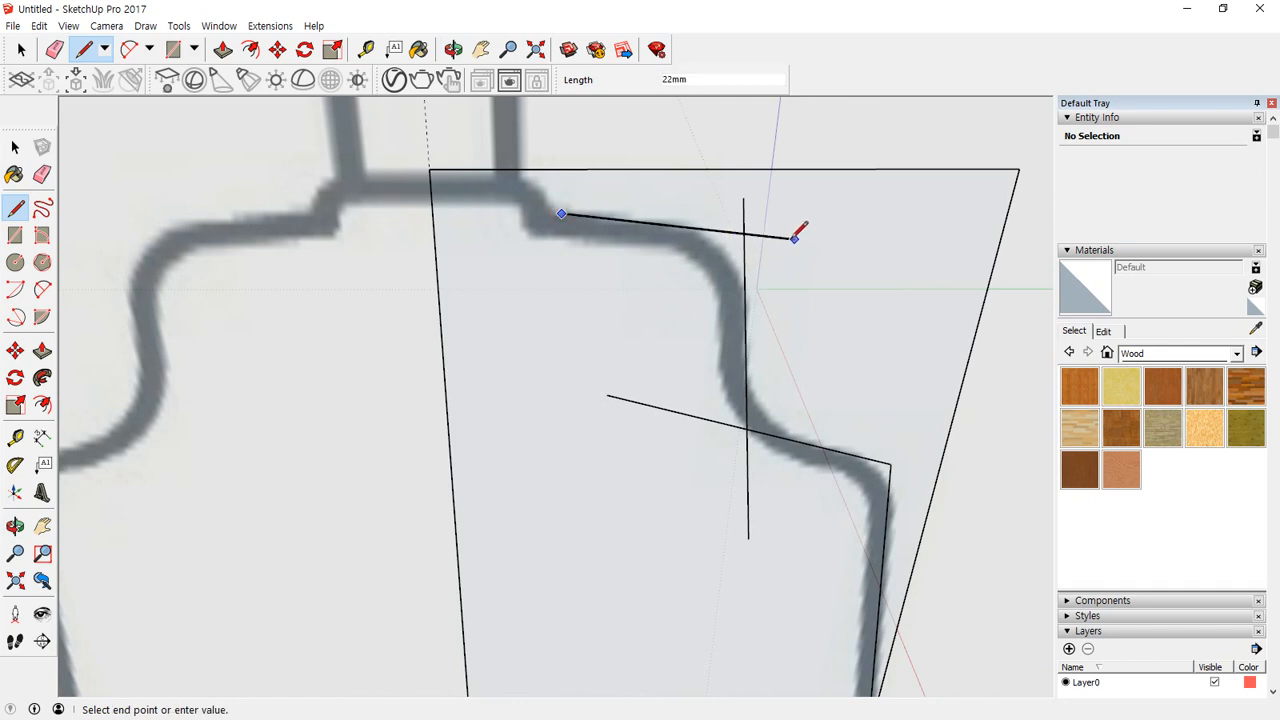
middle_click_drag(811, 206, 629, 303)
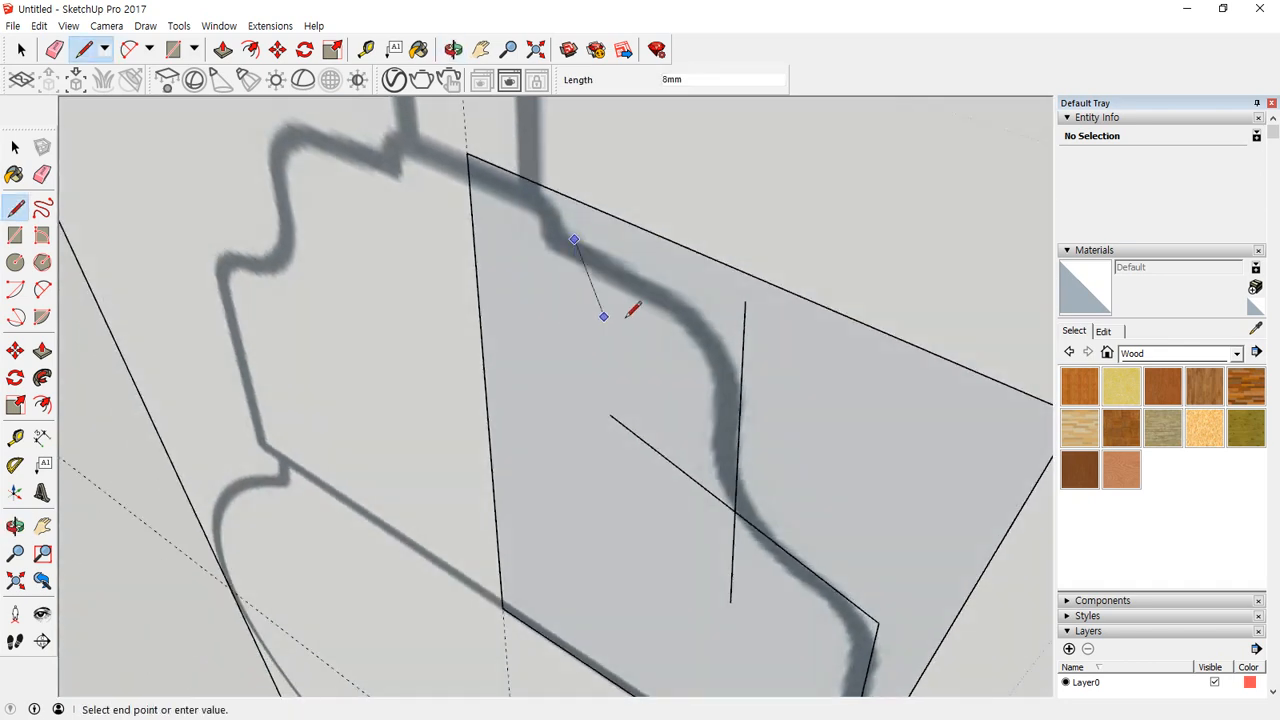
left_click(812, 362)
middle_click_drag(812, 362, 545, 188)
scroll(555, 240, "up", 2)
key("space")
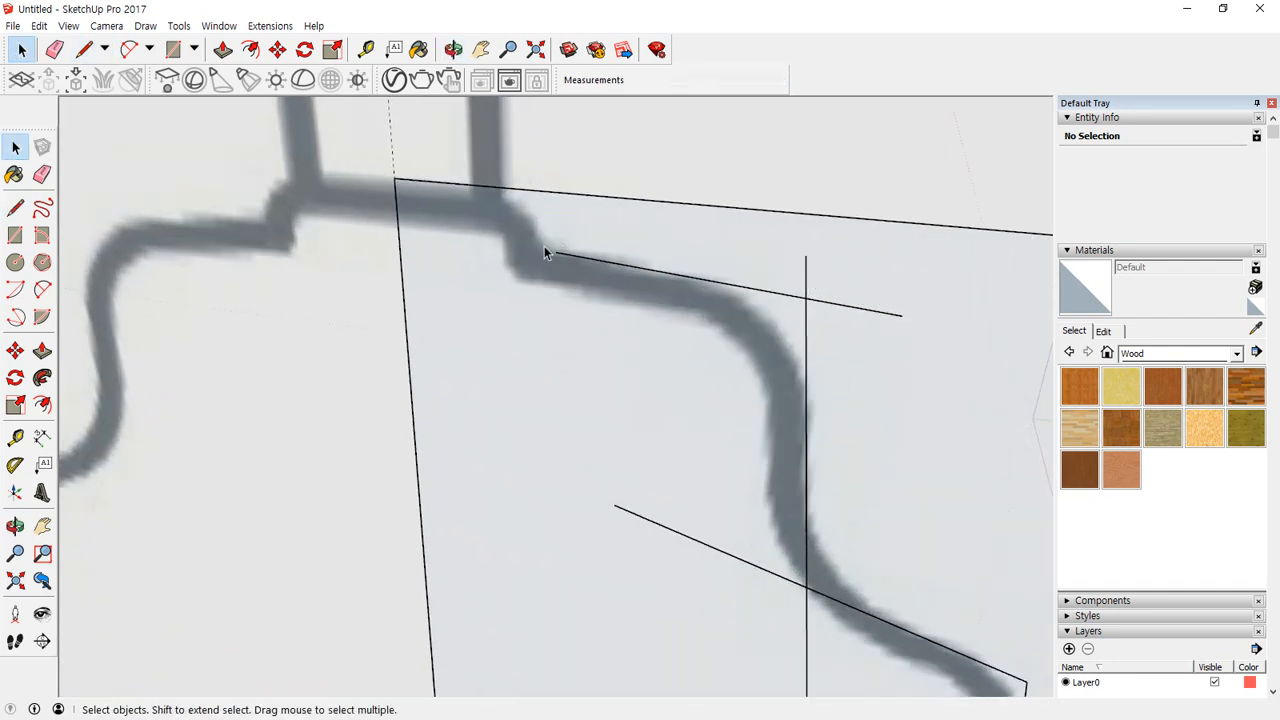
Step: Extend the cap's upper shoulder line inward past the neck notch on the reference drawing
key("l")
left_click(555, 252)
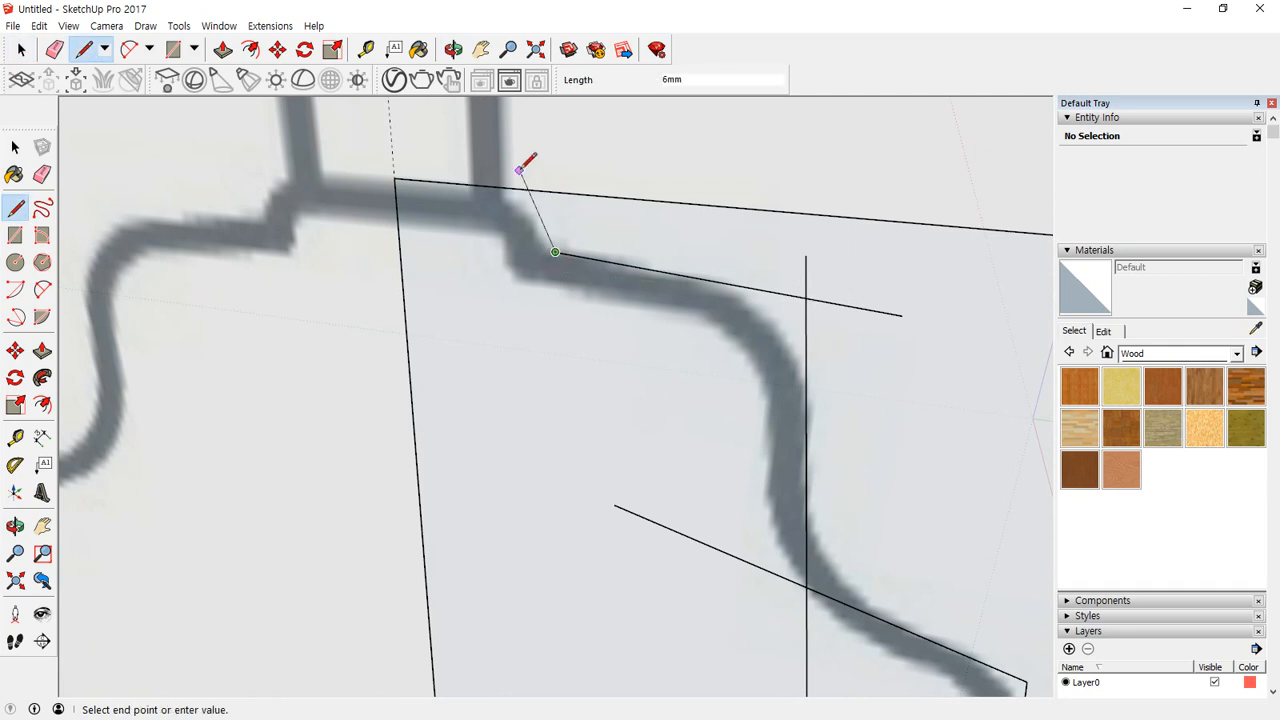
scroll(529, 180, "up", 3)
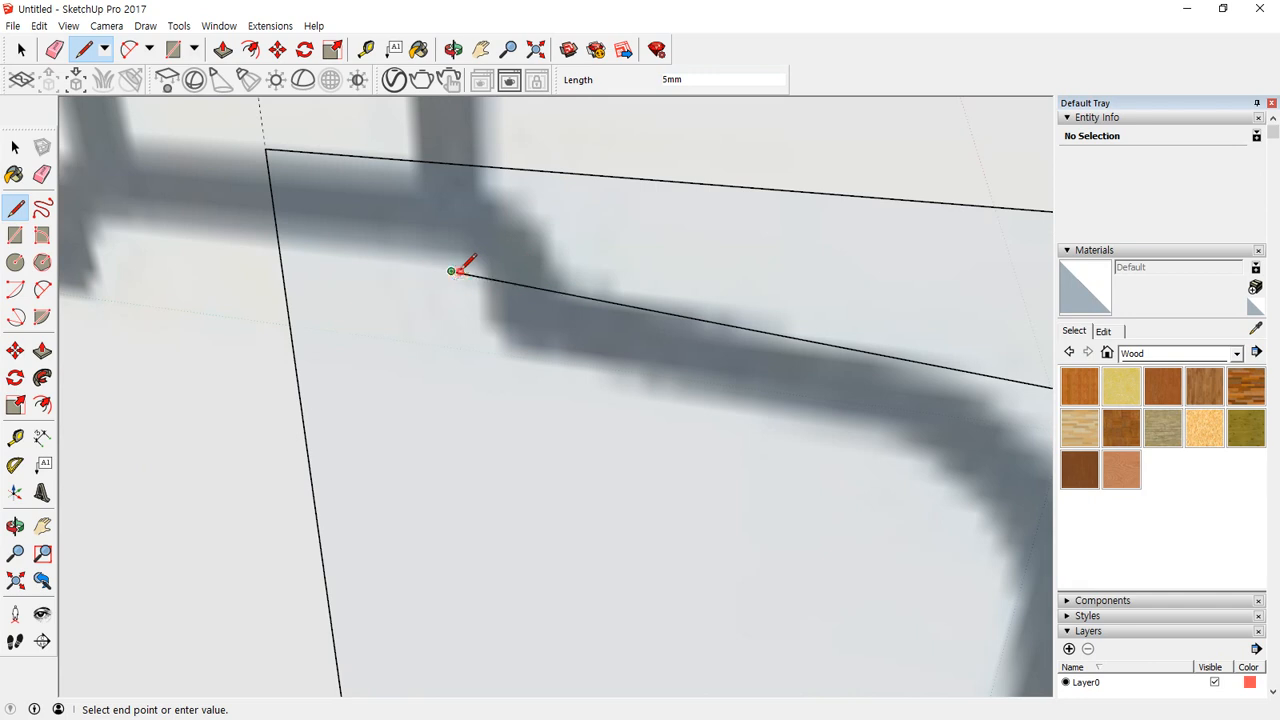
key("Escape")
Step: Draw the slanted neck notch line across the rectangle's upper edge and the upper shoulder line
middle_click_drag(529, 140, 554, 200)
left_click(501, 149)
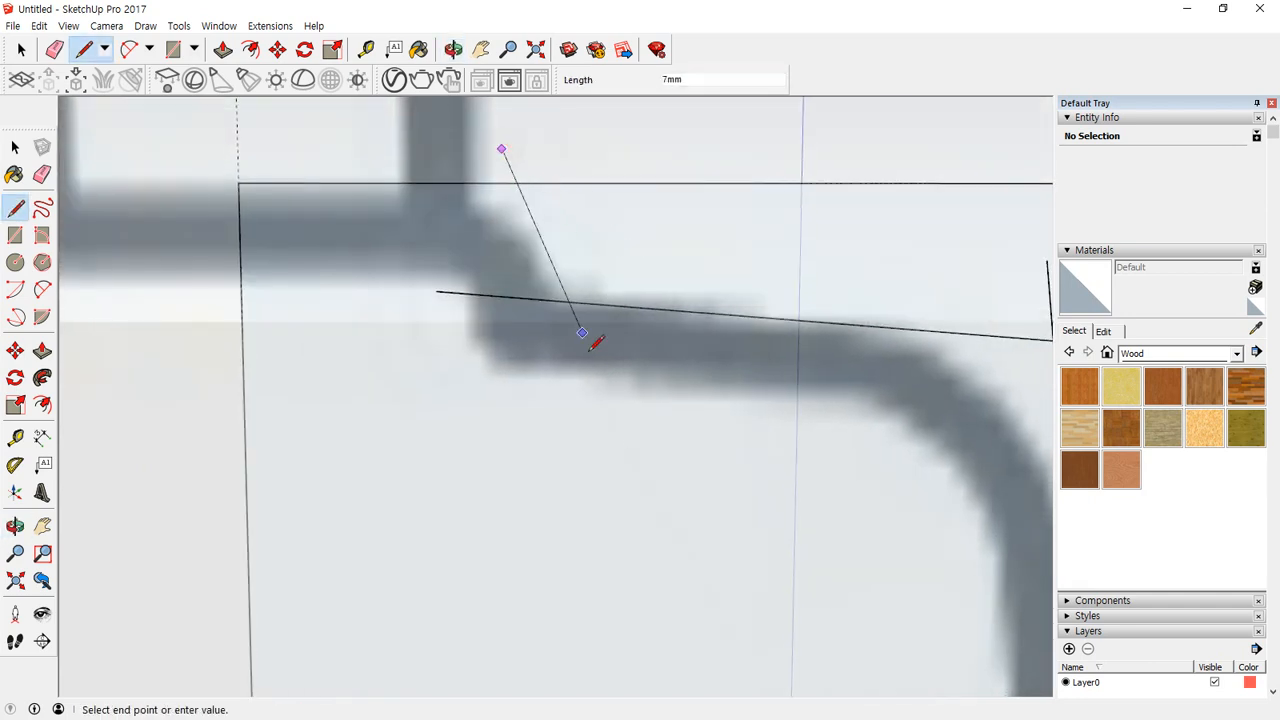
left_click(594, 416)
mouse_move(594, 416)
middle_mouse_down()
mouse_move(403, 427)
mouse_move(428, 414)
middle_mouse_up()
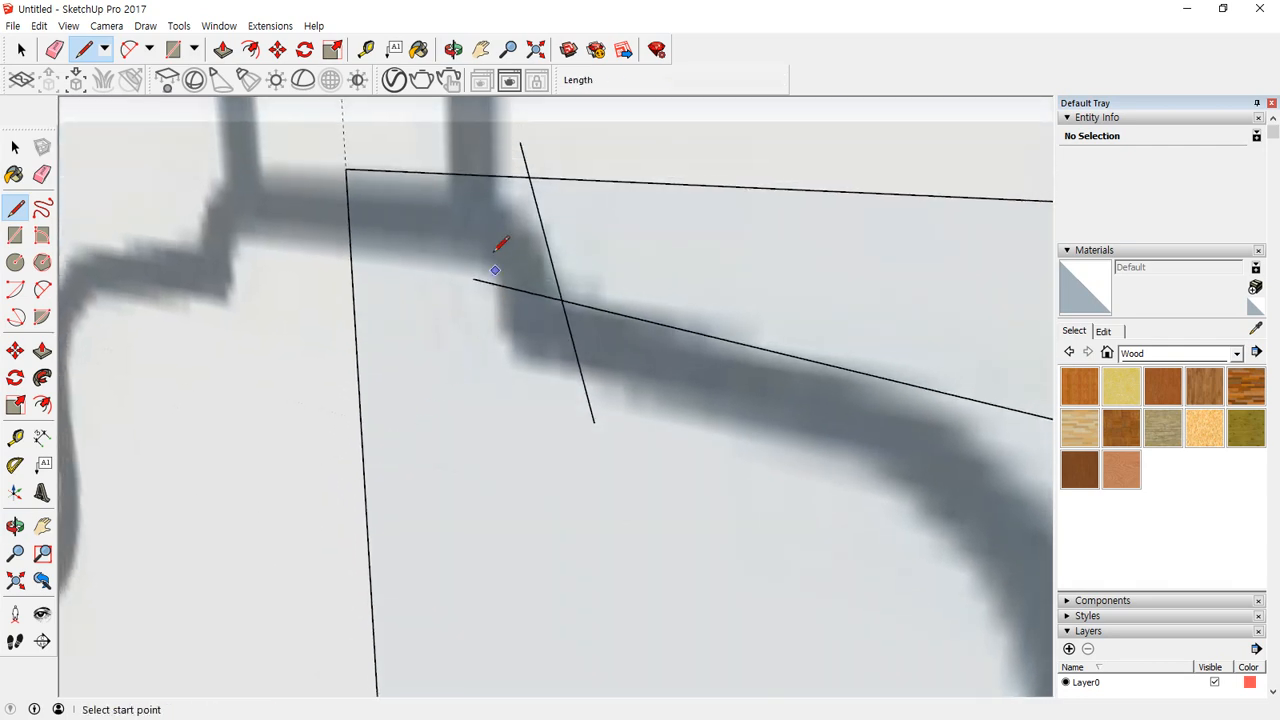
Step: Erase the overhanging ends of the notch line and shoulder line, and the rectangle's upper edge beyond the notch
key("e")
left_click(510, 290)
left_click(580, 370)
left_click_drag(507, 143, 538, 159)
left_click_drag(548, 160, 640, 231)
Step: Erase the overhanging ends of the upper shoulder, side wall and lower shoulder lines, and the rectangle's leftover outer edge
scroll(644, 231, "down", 4)
middle_click_drag(798, 360, 532, 258)
scroll(532, 258, "down", 3)
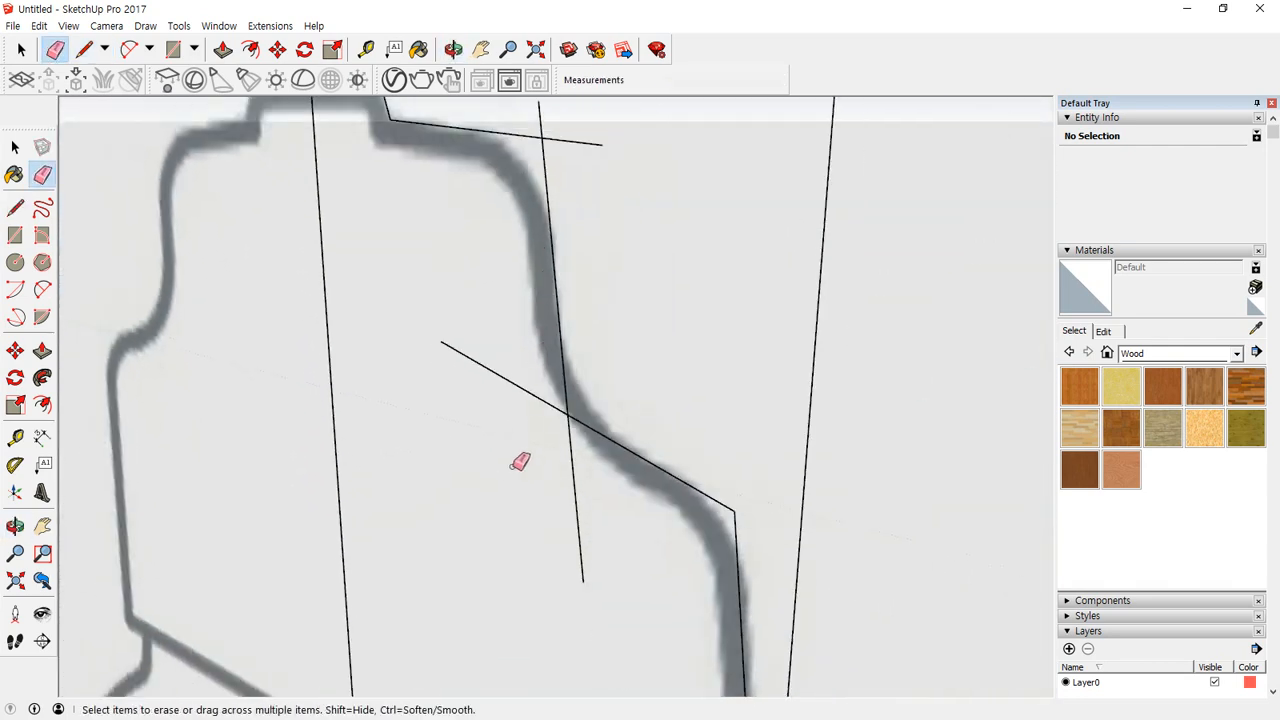
key("space")
left_click(451, 429)
scroll(515, 462, "down", 5)
middle_click_drag(535, 366, 597, 281)
key("e")
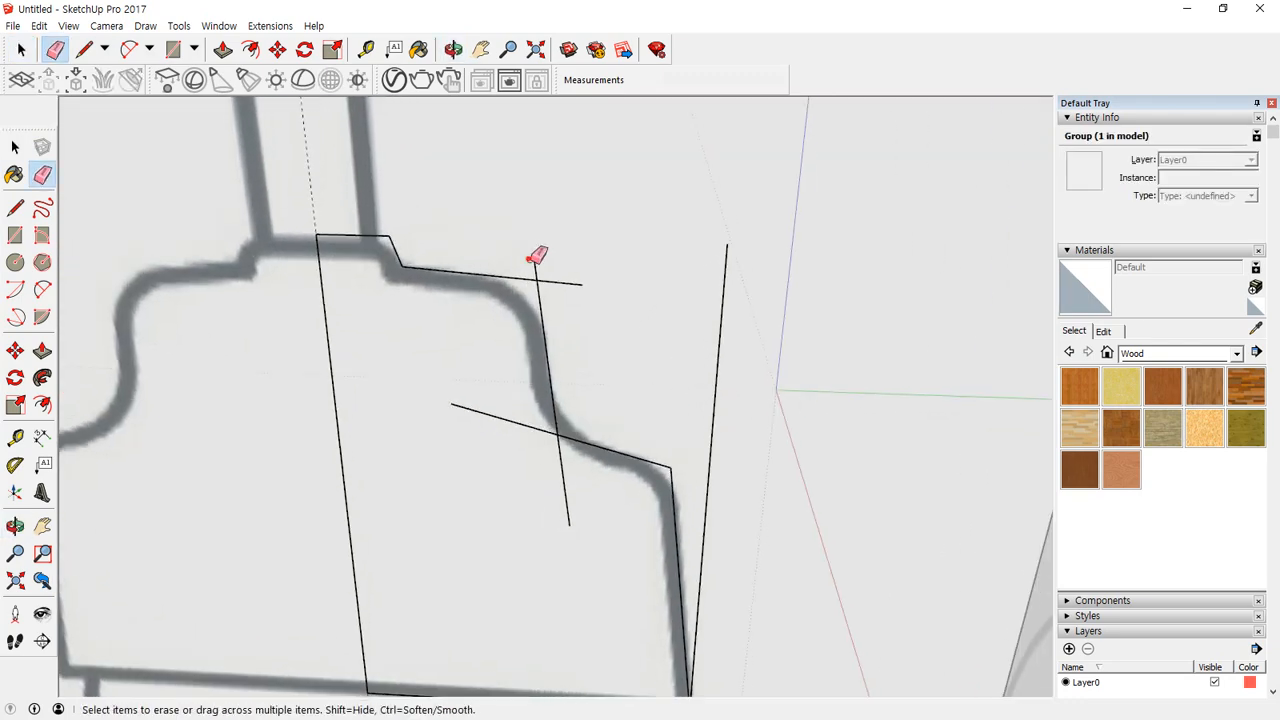
left_click_drag(534, 253, 589, 306)
left_click_drag(511, 406, 596, 497)
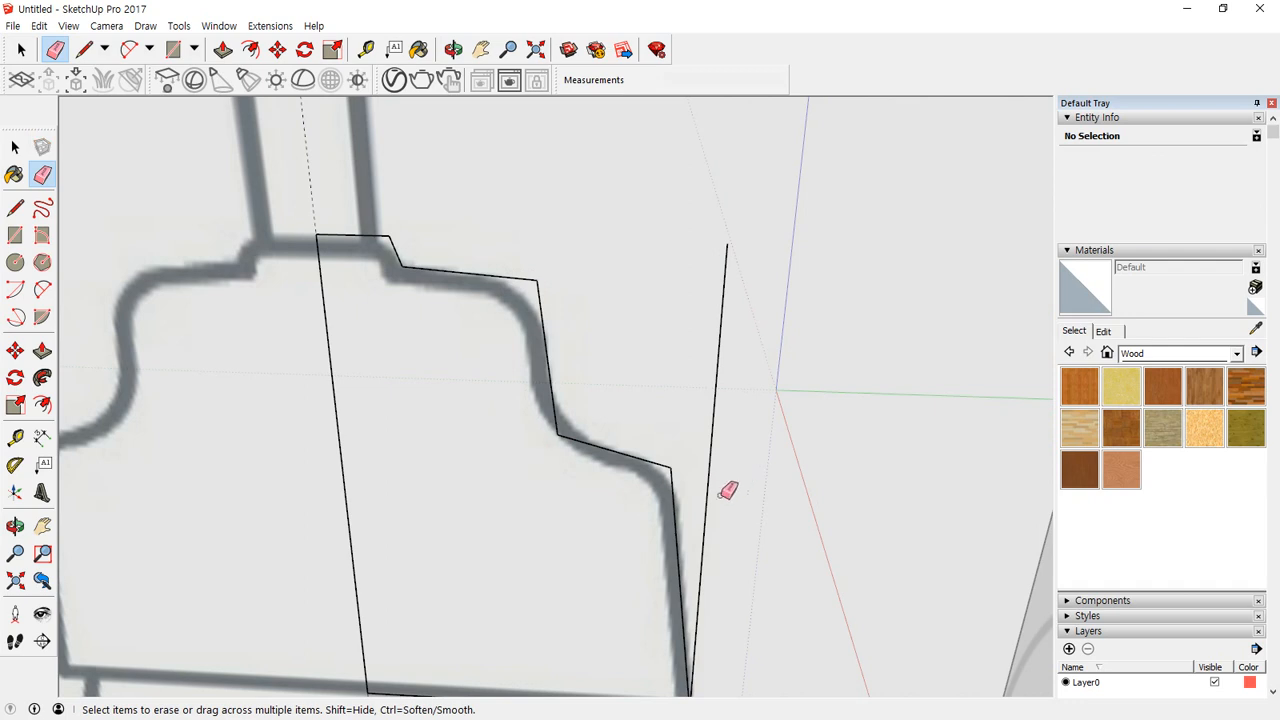
mouse_move(726, 489)
left_mouse_down()
mouse_move(717, 477)
mouse_move(609, 526)
left_mouse_up()
key("space")
Step: Retrace the cap profile's bottom edge from the outer corner to the centre line to form a face
scroll(588, 525, "down", 2)
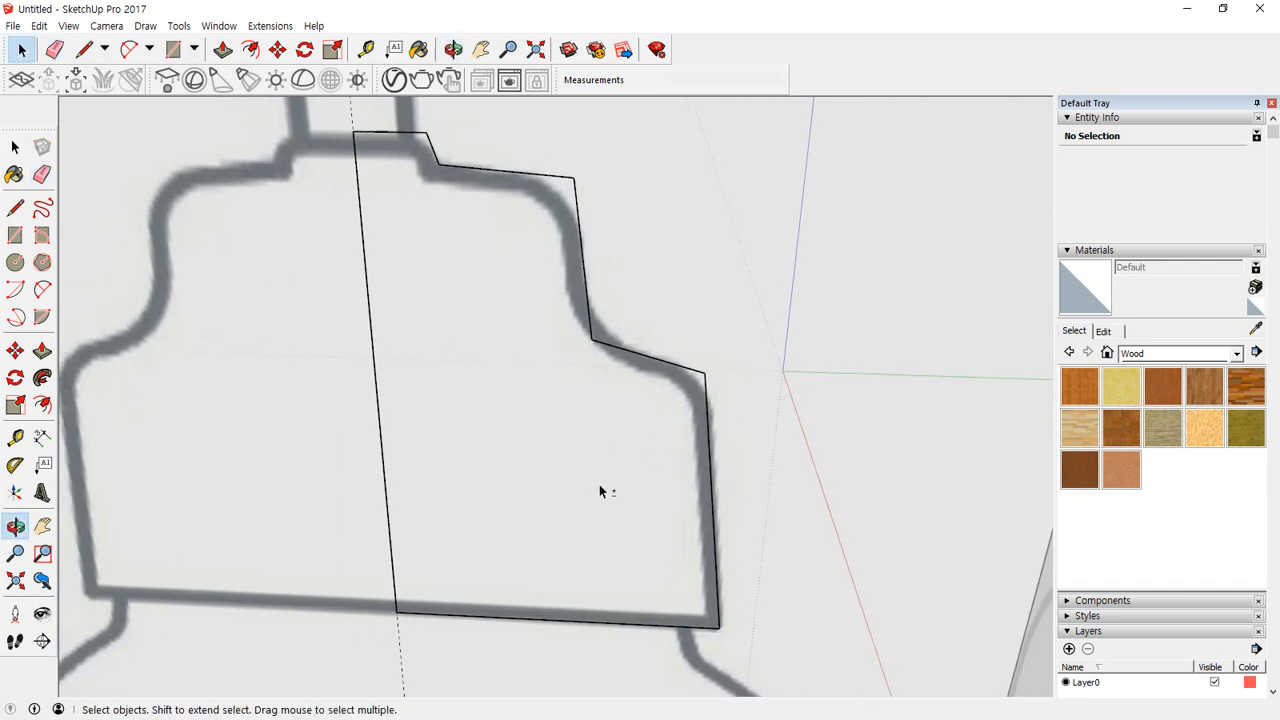
scroll(575, 520, "up", 1)
key("l")
left_click(703, 619)
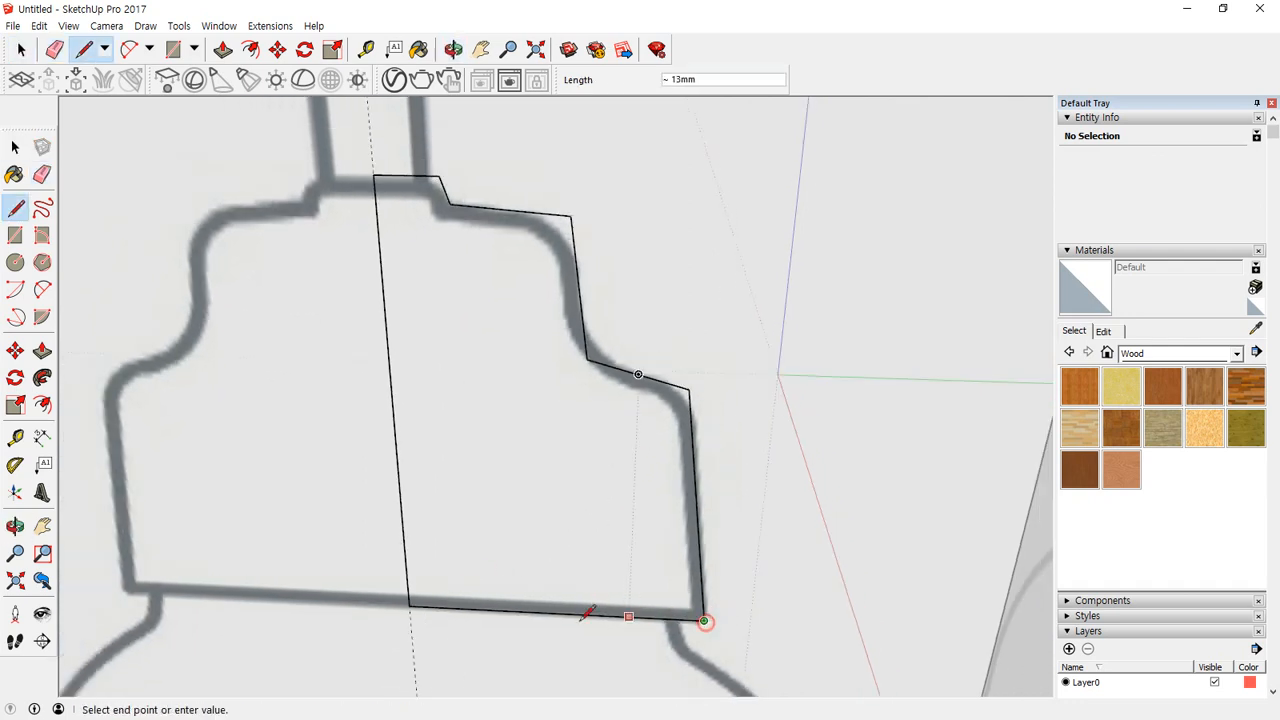
left_click(408, 602)
key("space")
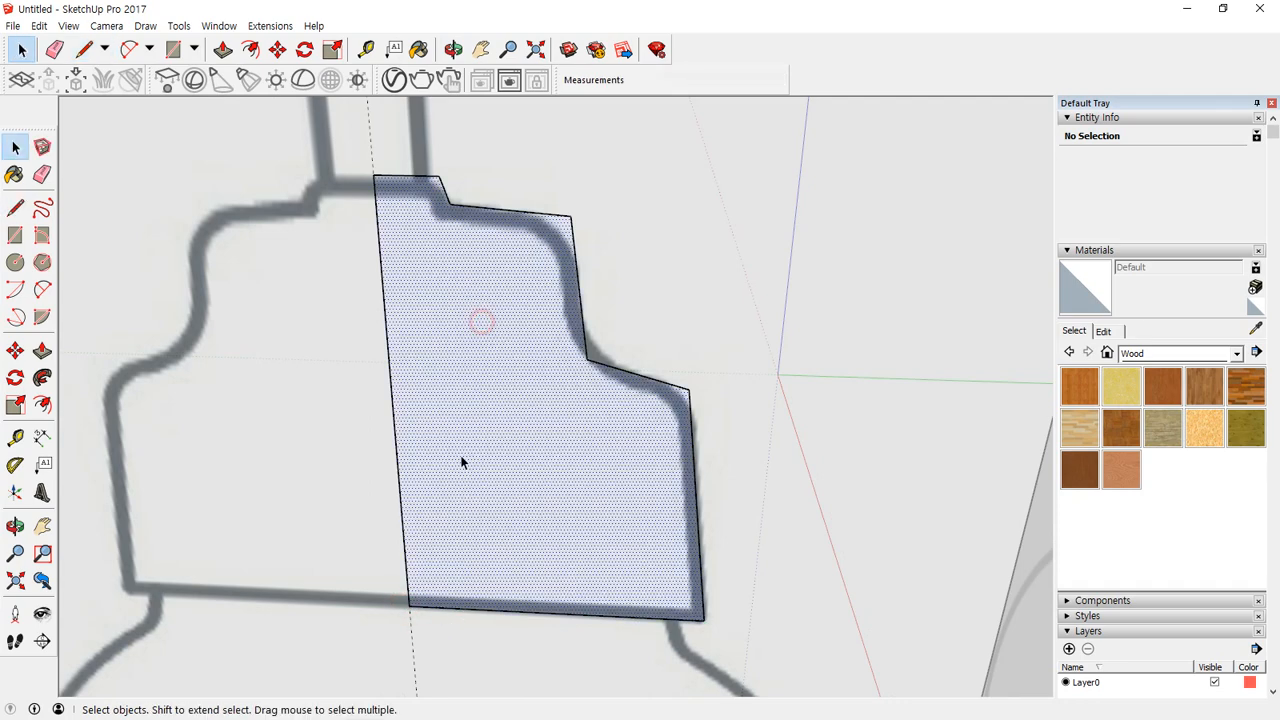
left_click(460, 457)
Step: Round the neck notch's upper outer corner and its lower inner corner with tangent arcs
scroll(417, 160, "up", 5)
scroll(506, 274, "up", 4)
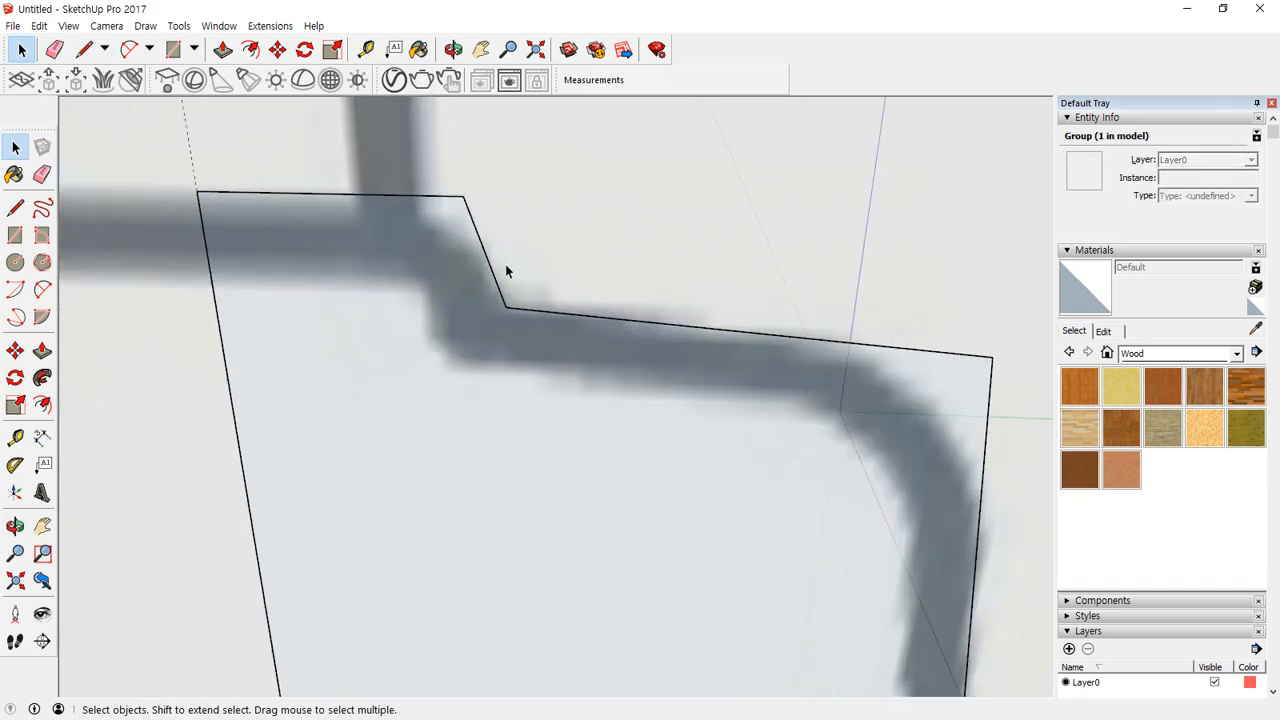
key("shift+p")
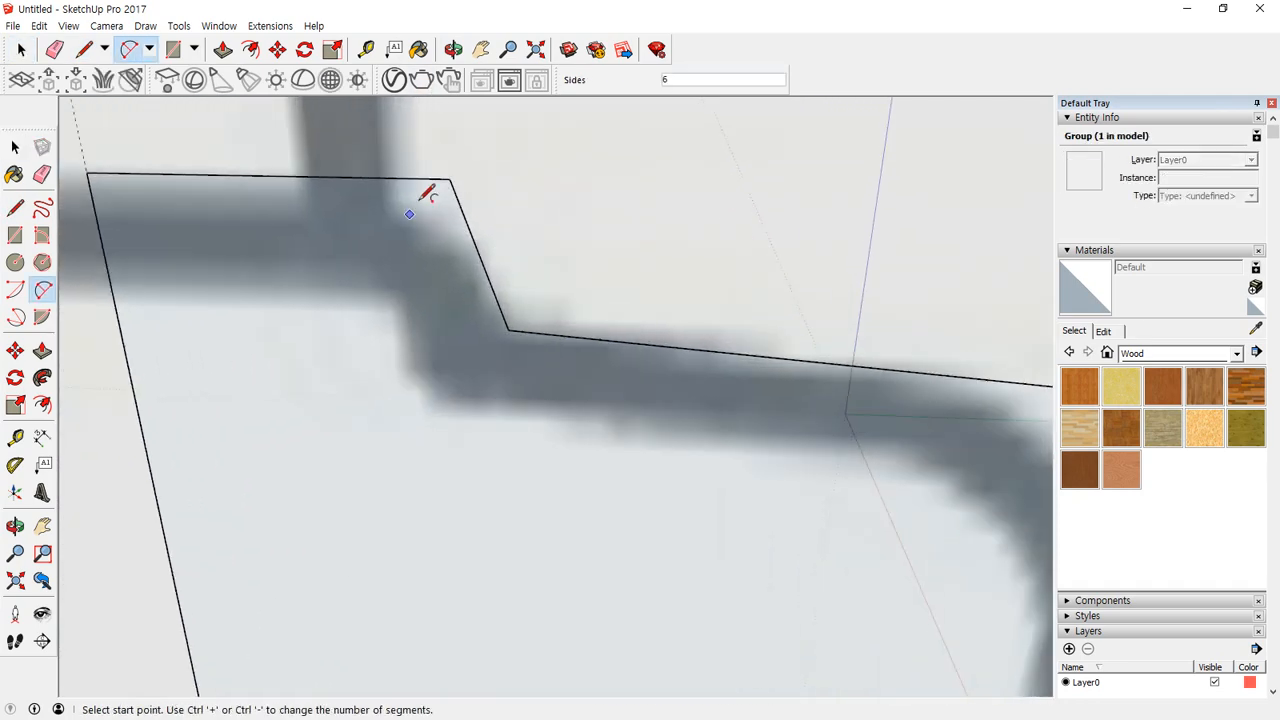
left_click(474, 243)
left_click(382, 177)
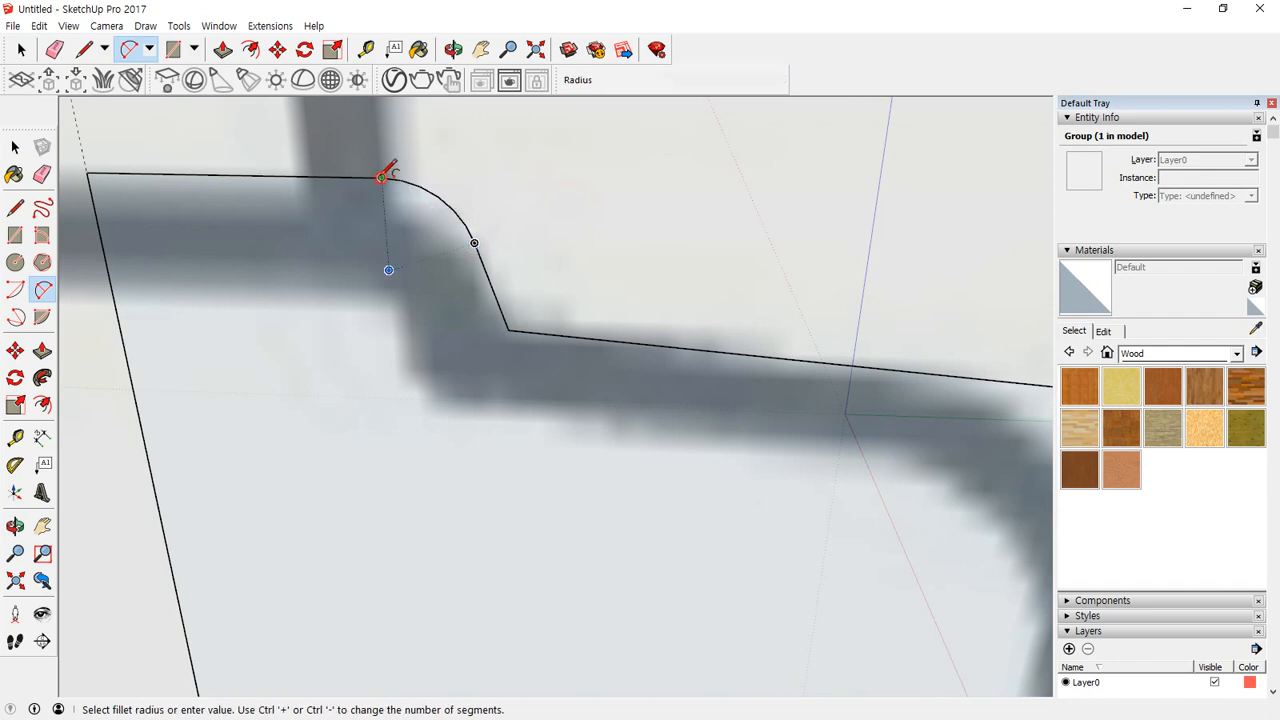
left_click(491, 287)
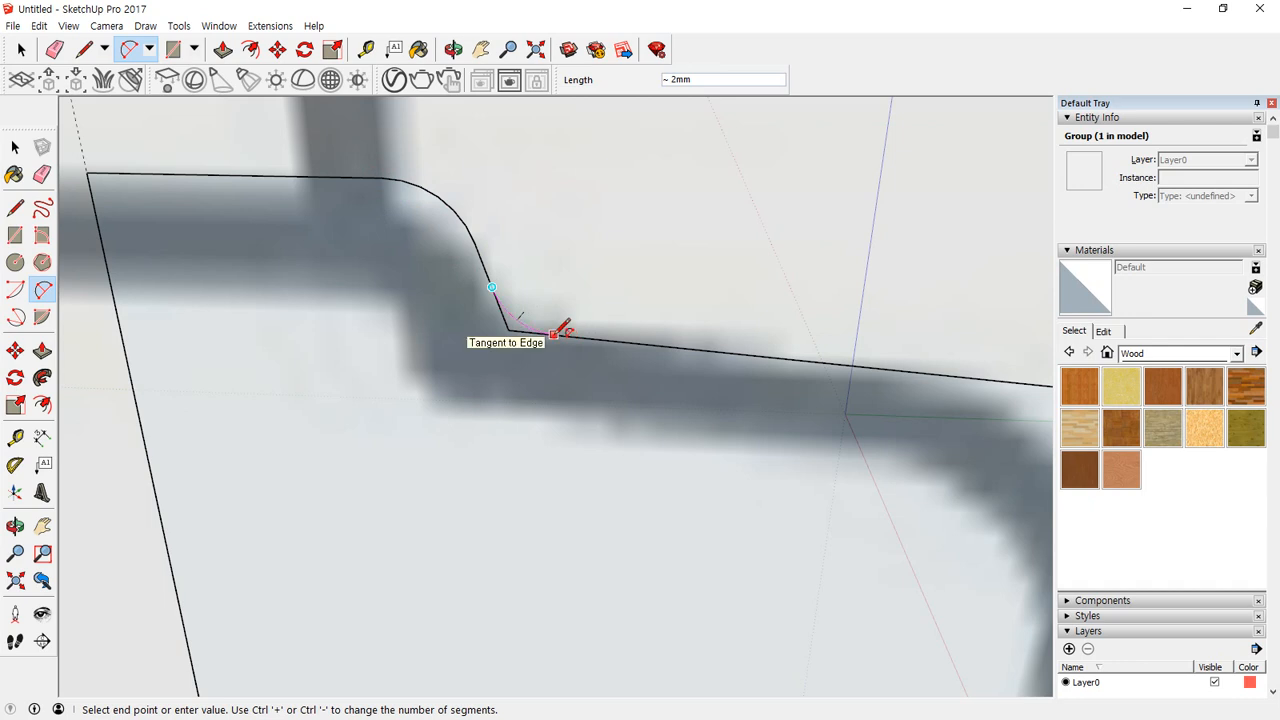
left_click(556, 332)
Step: Erase the leftover straight edges under the arc at the neck notch's lower inner corner
scroll(586, 369, "down", 3)
scroll(580, 354, "up", 5)
key("e")
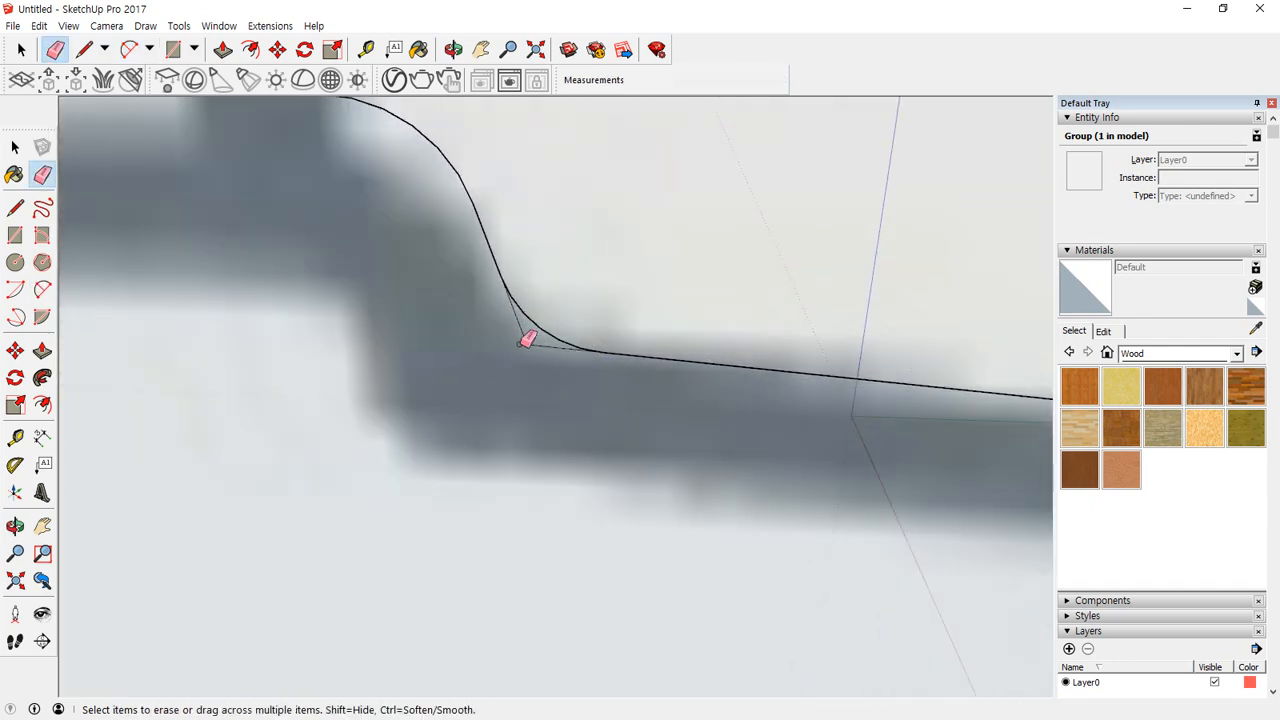
left_click_drag(520, 344, 545, 352)
scroll(556, 357, "down", 3)
scroll(572, 360, "up", 8)
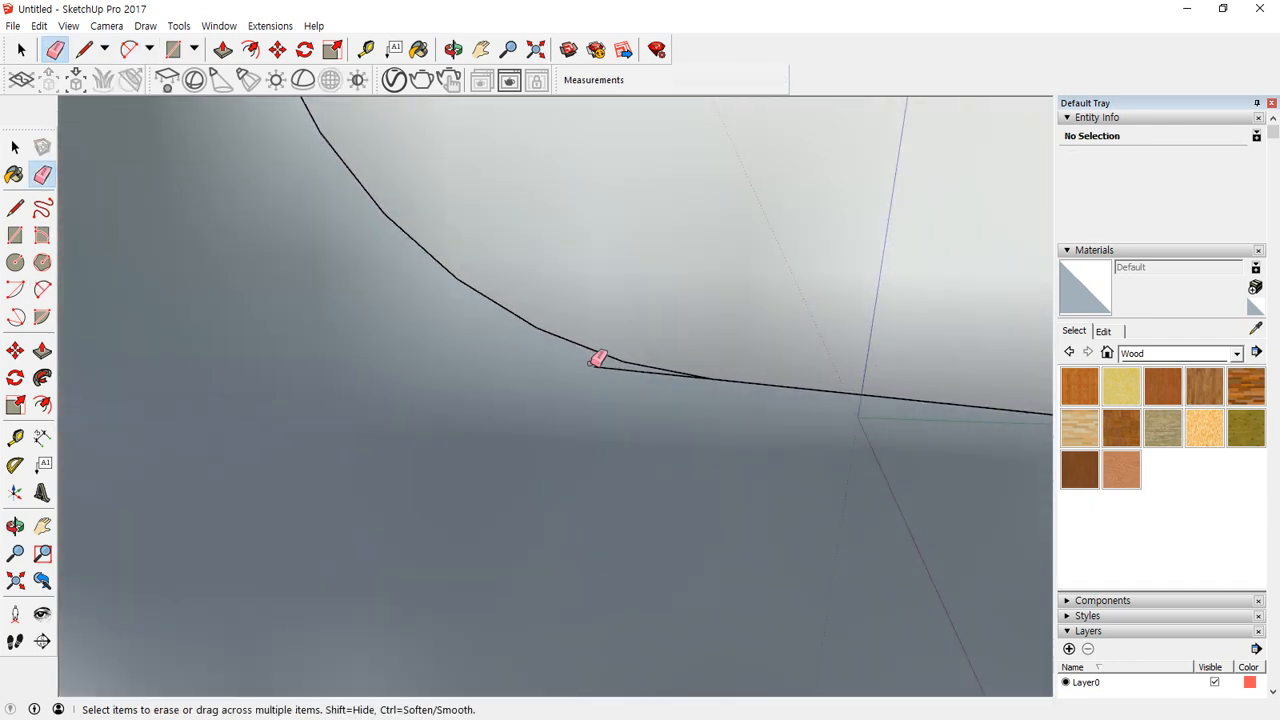
left_click_drag(623, 360, 648, 394)
scroll(652, 394, "down", 4)
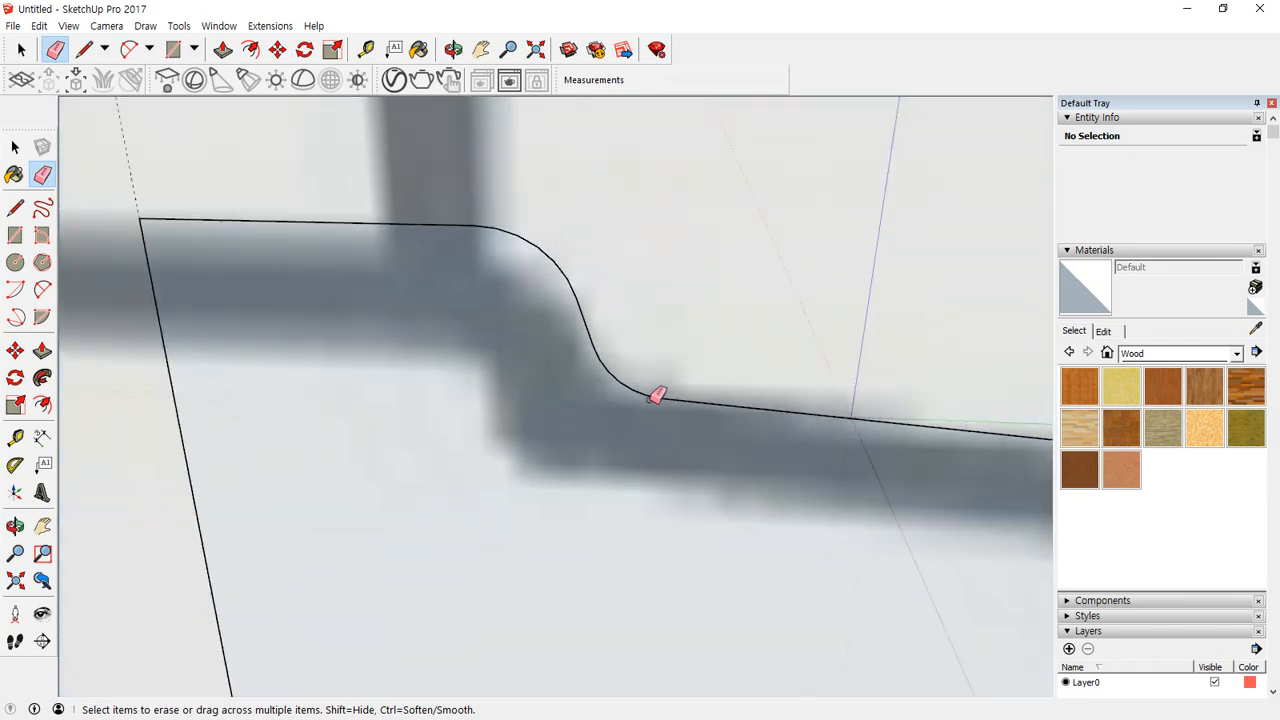
Step: Round the upper shoulder's outer corner with a tangent arc following the reference curve
scroll(660, 394, "down", 3)
scroll(672, 370, "up", 3)
key("a")
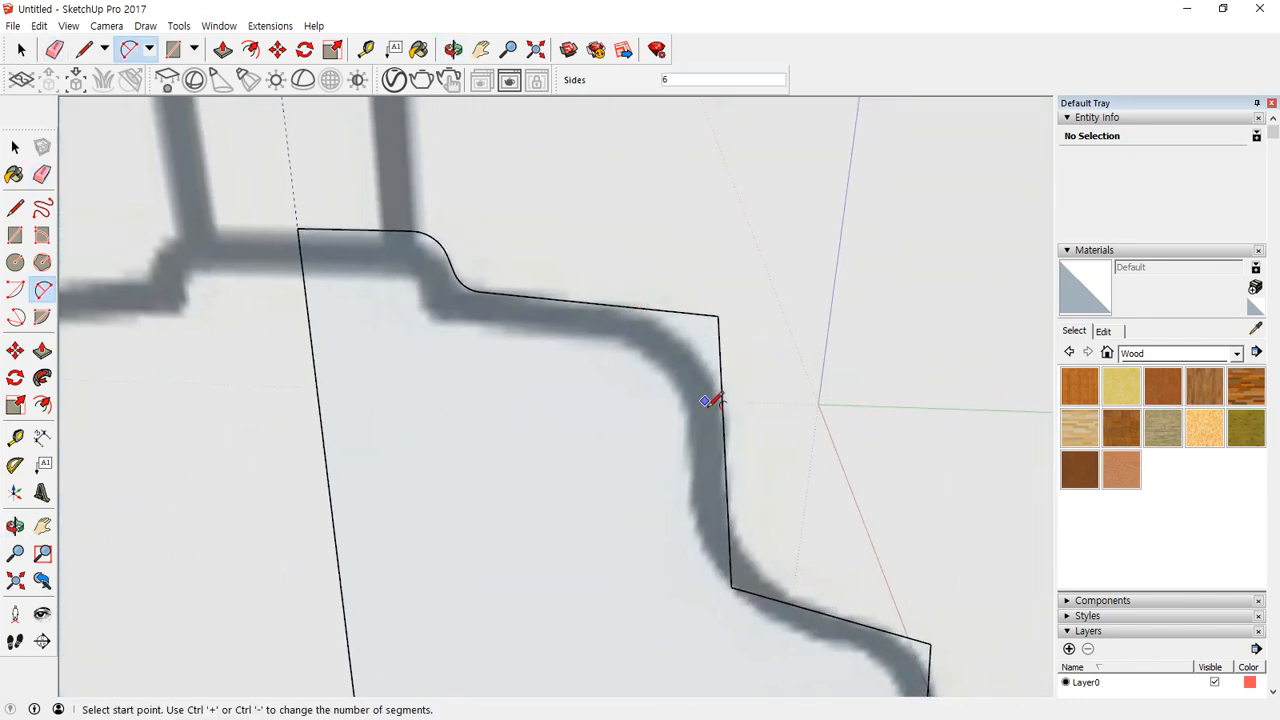
left_click(723, 447)
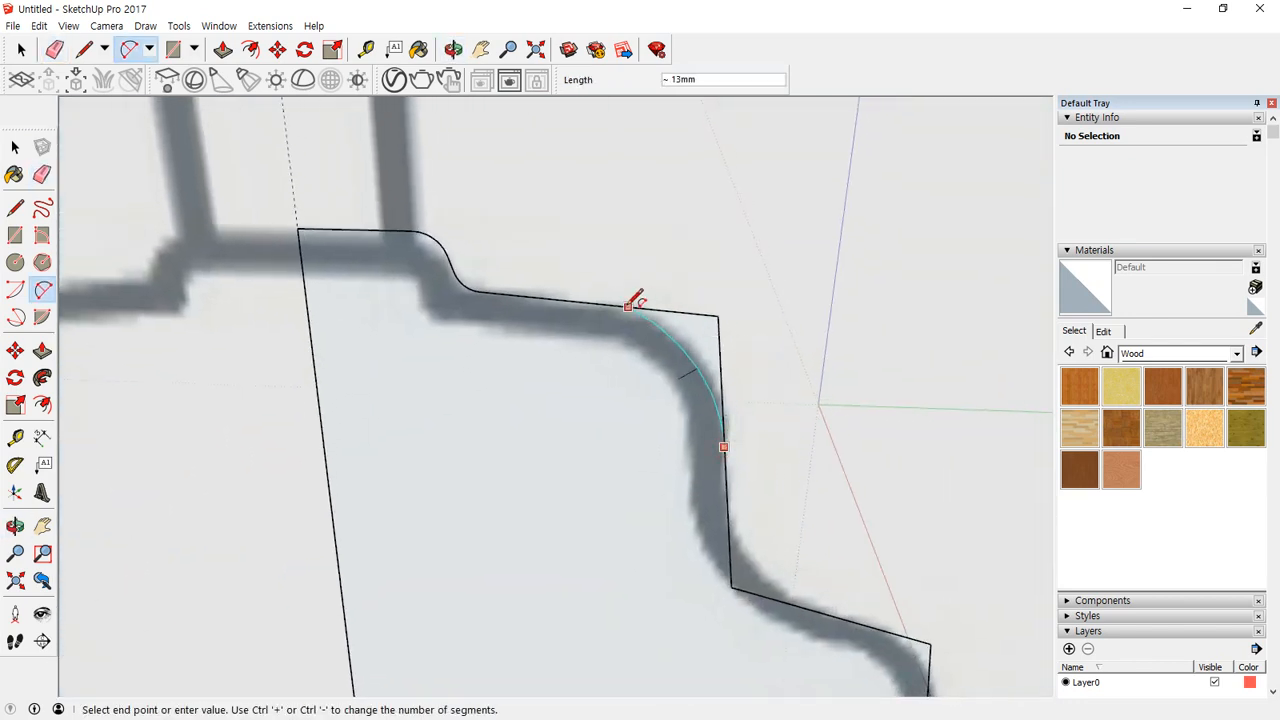
left_click(572, 299)
Step: Round the inner corner below the upper side wall and the lower shoulder's outer corner with tangent arcs
left_click(726, 490)
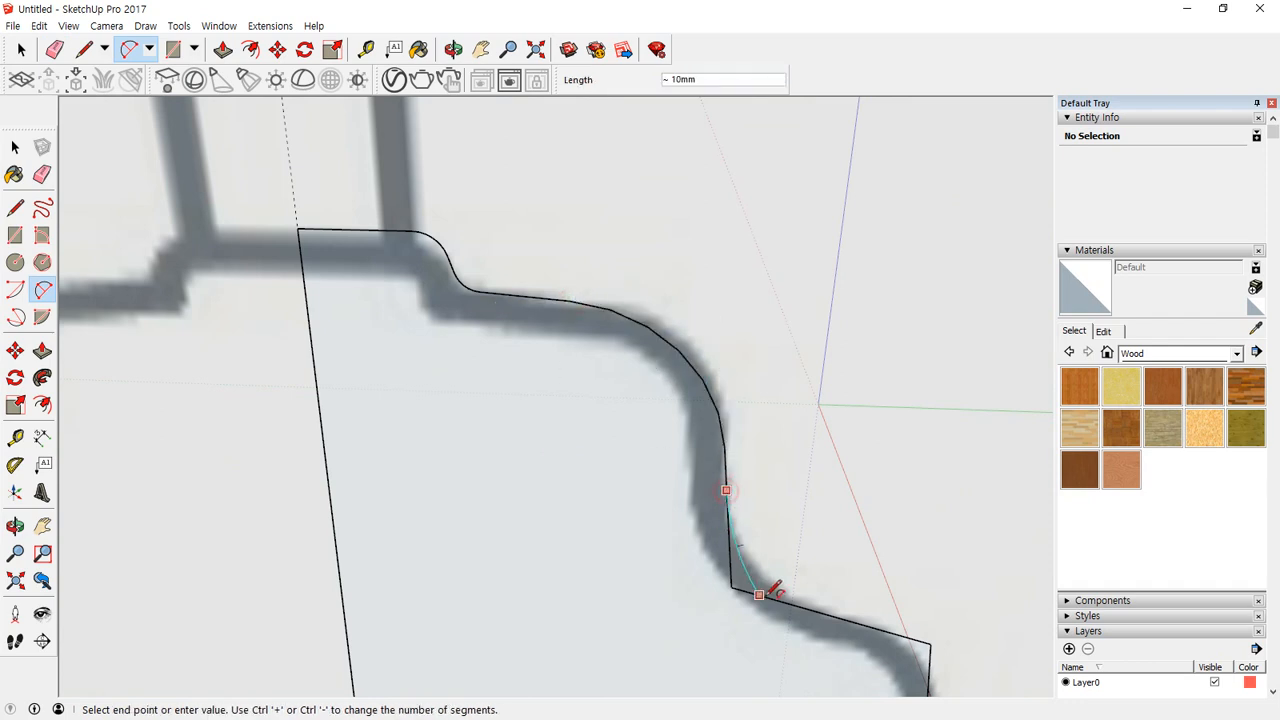
key("Escape")
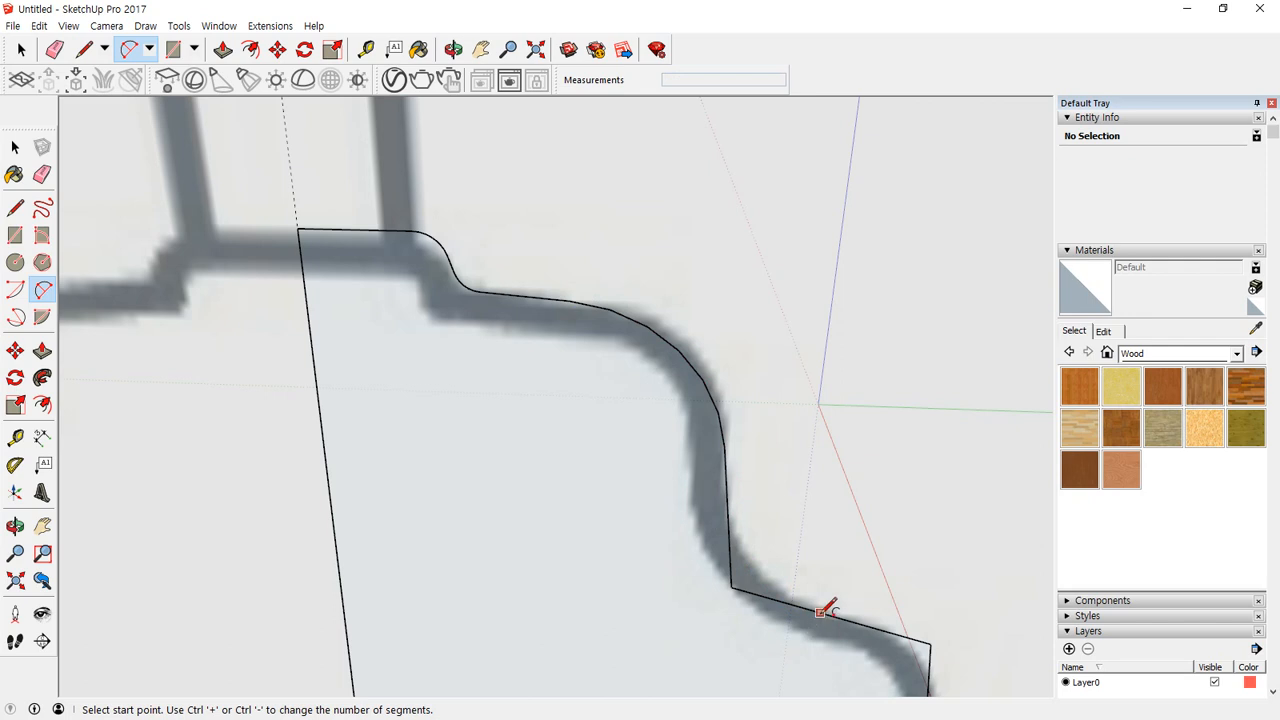
left_click(820, 612)
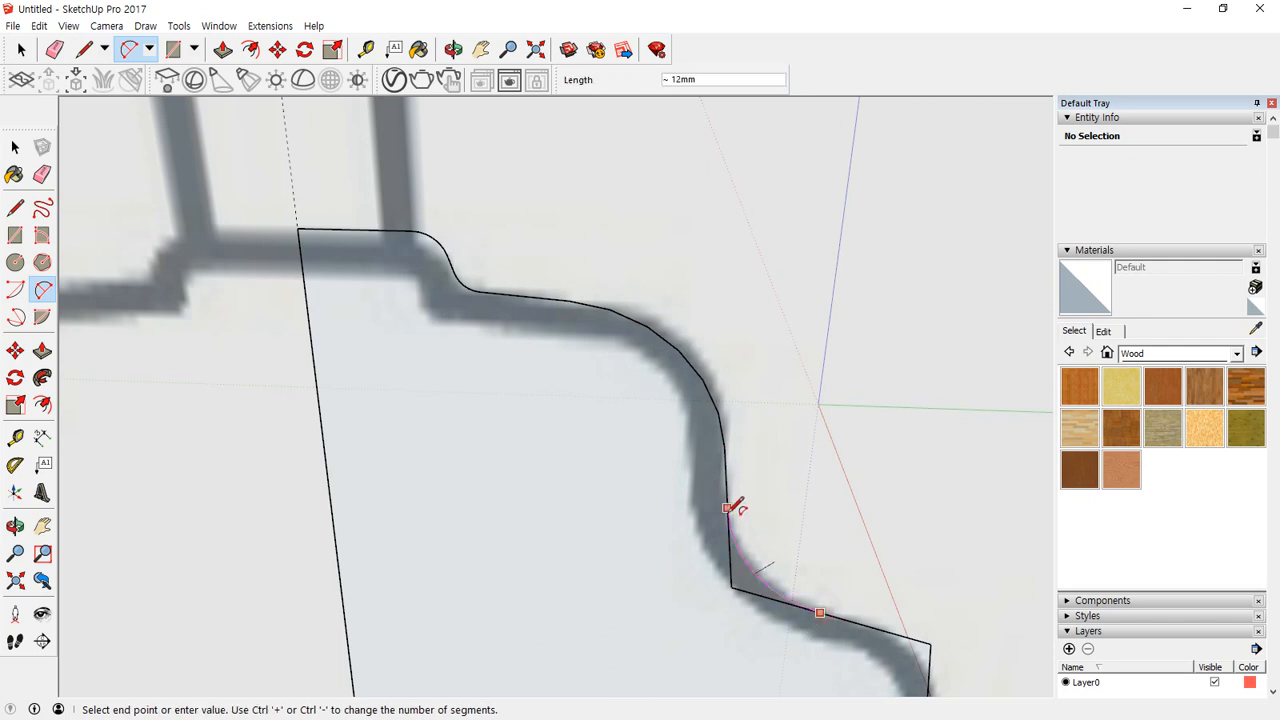
middle_click_drag(731, 508, 811, 557)
scroll(597, 300, "up", 4)
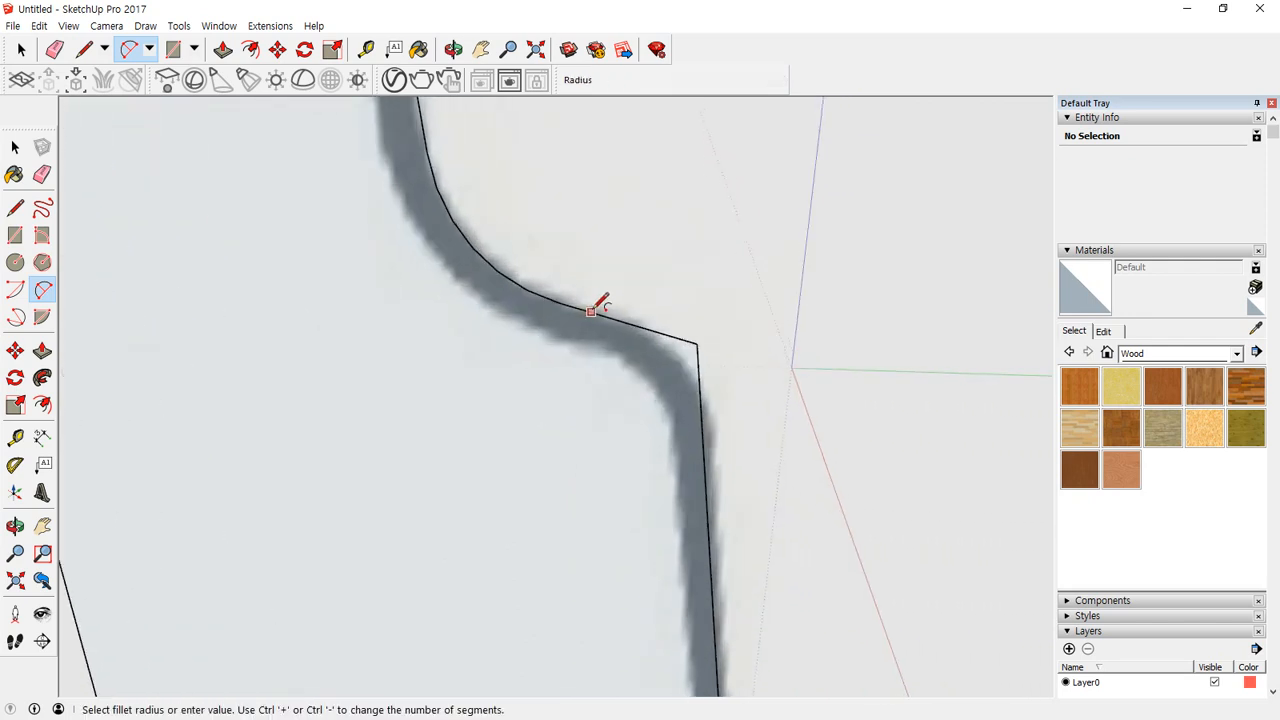
left_click(591, 311)
left_click(702, 440)
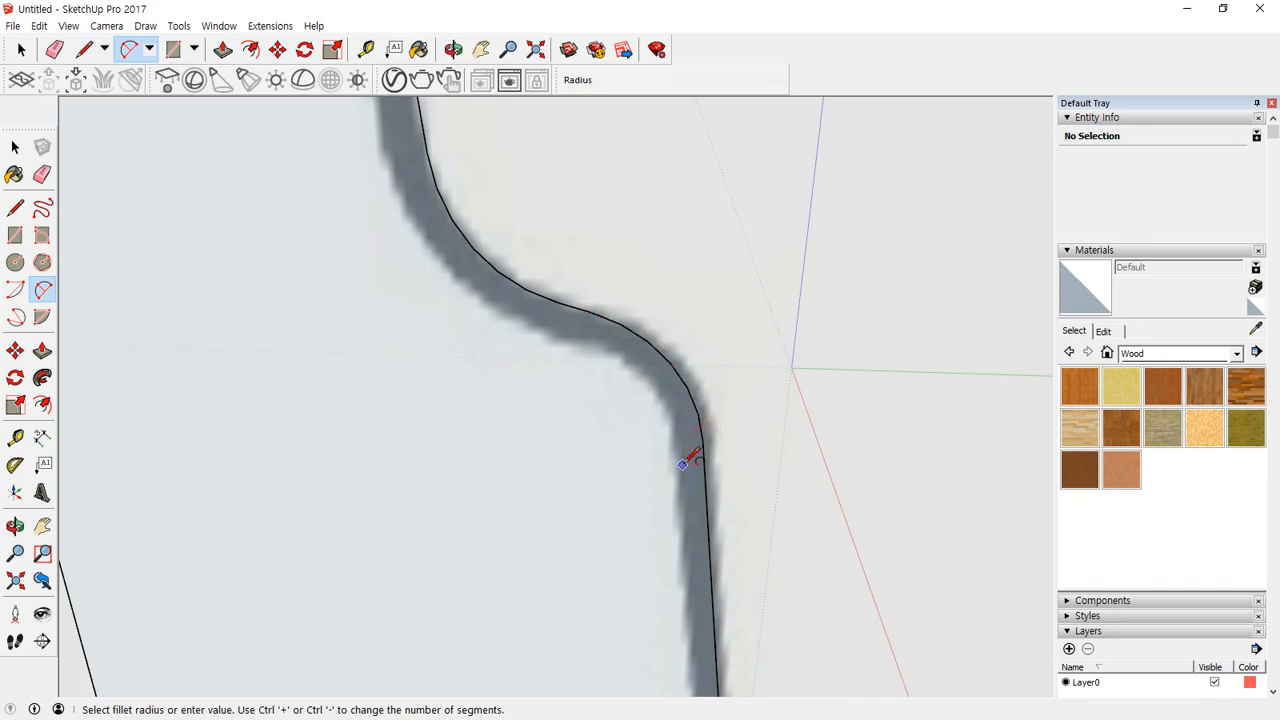
Step: Revolve the finished cap profile with Follow Me around the circle beneath the lamp
scroll(691, 451, "down", 5)
key("space")
left_click(674, 477)
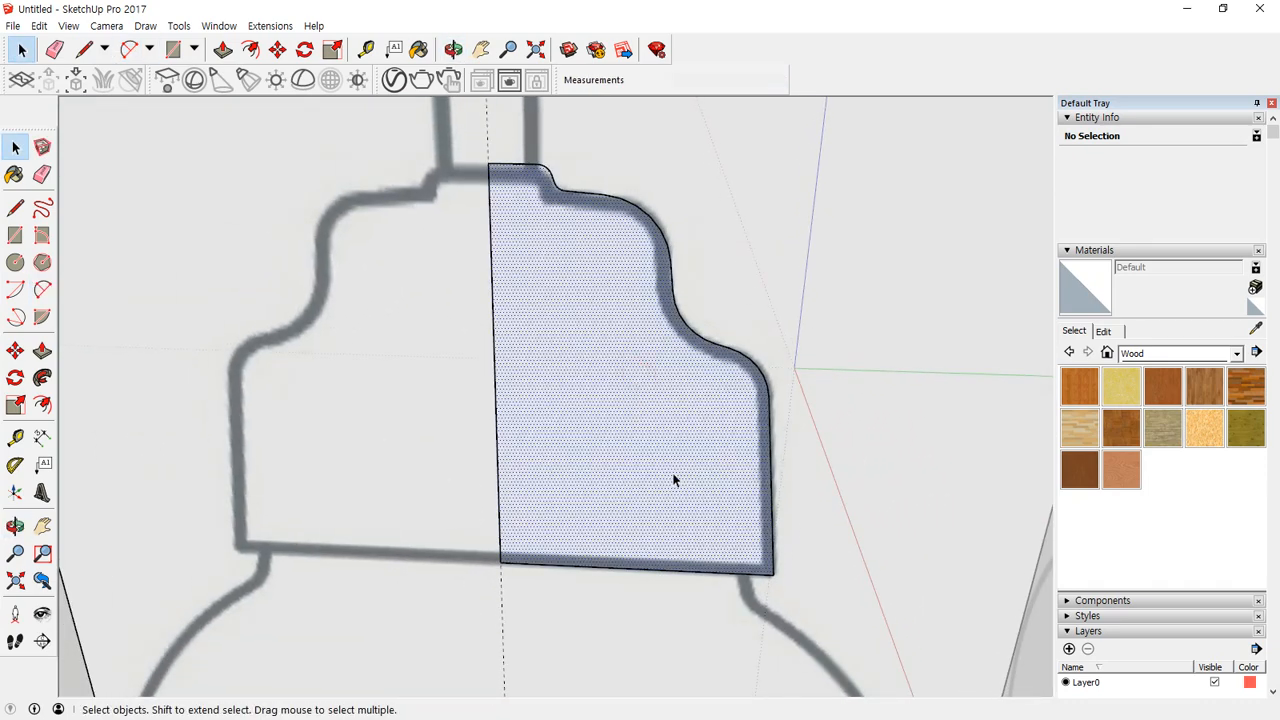
scroll(677, 489, "down", 5)
middle_click_drag(677, 489, 652, 523)
left_click(612, 478)
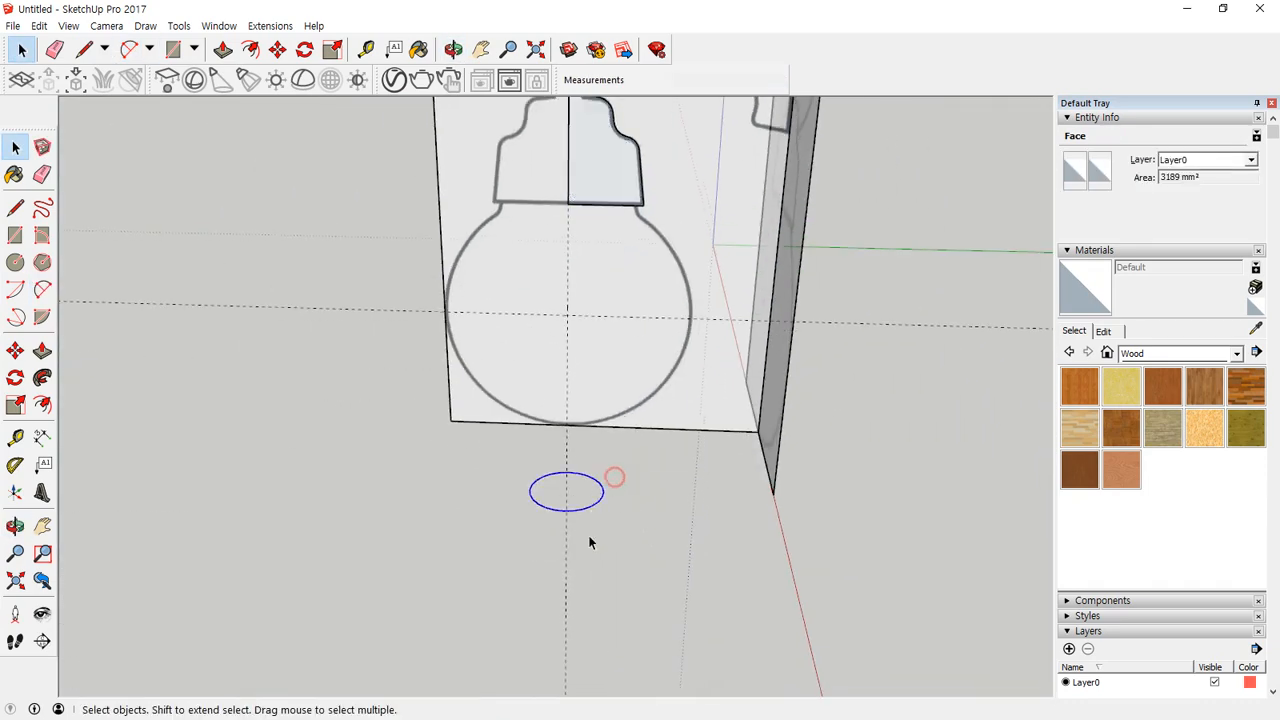
left_click(42, 378)
middle_click_drag(680, 450, 530, 455)
Step: Make a group of the whole revolved cap and hide it
key("space")
triple_click(558, 340)
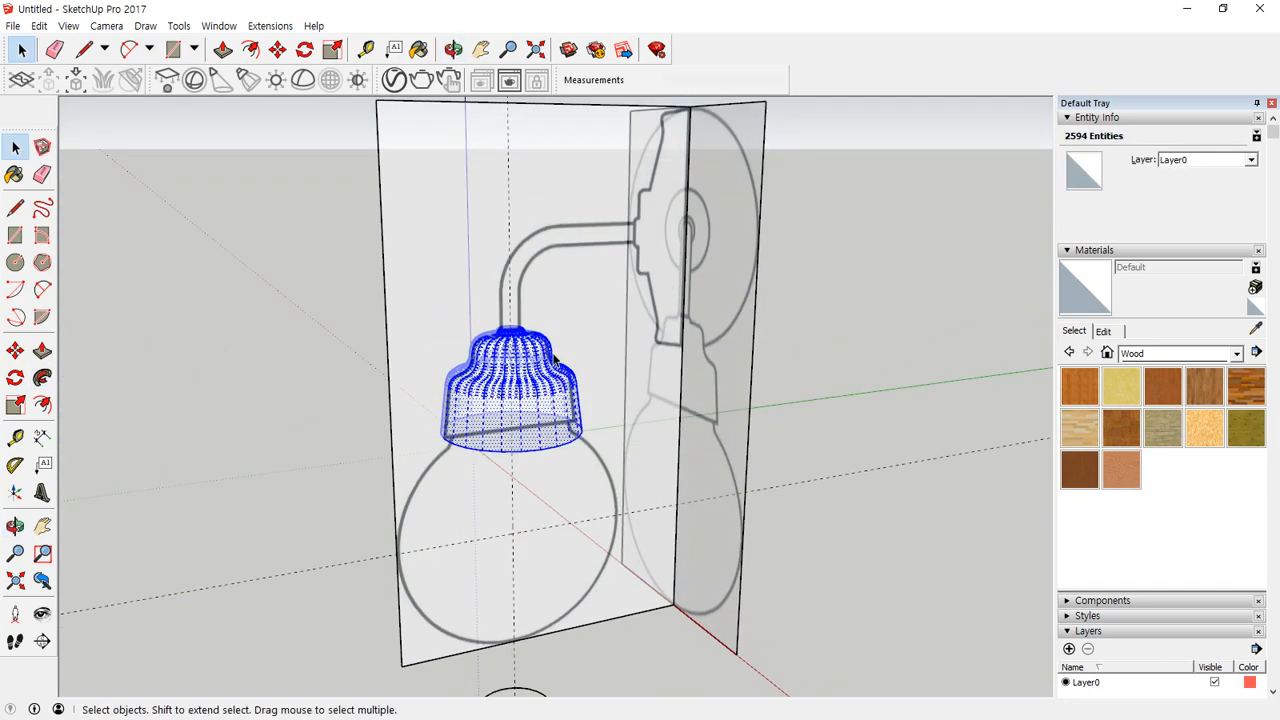
right_click(543, 440)
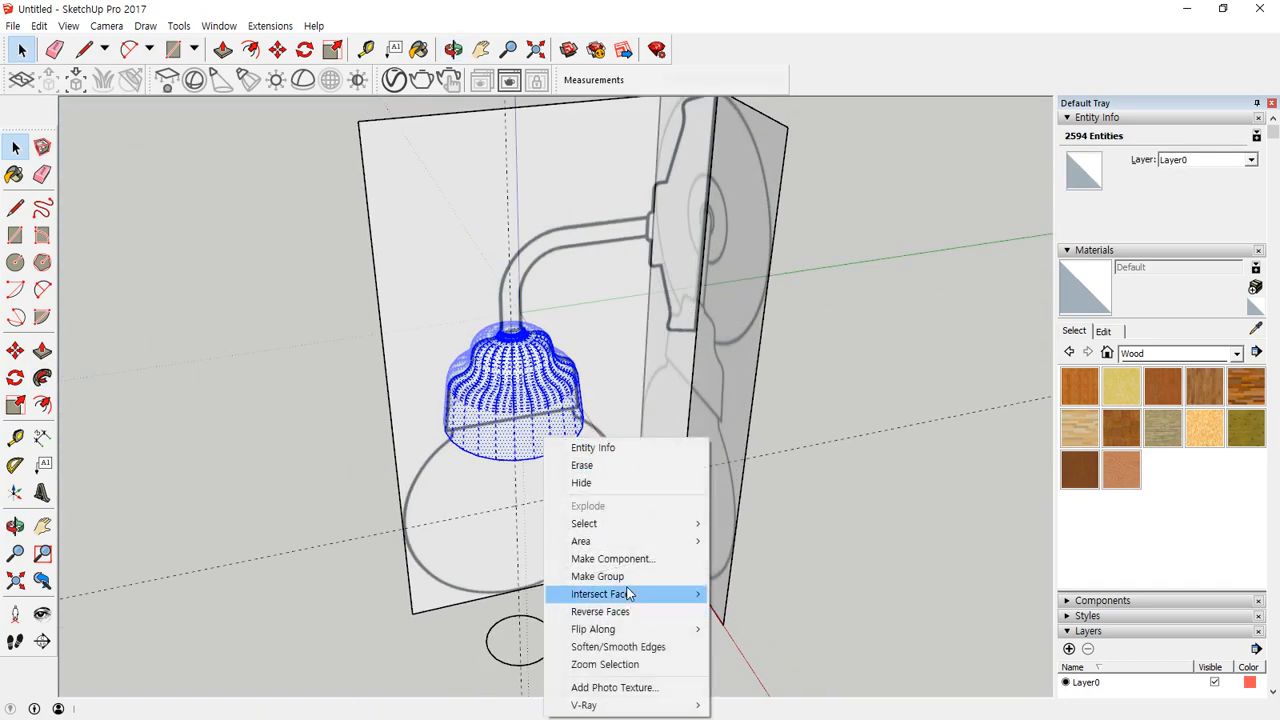
left_click(598, 576)
middle_click_drag(306, 397, 369, 503)
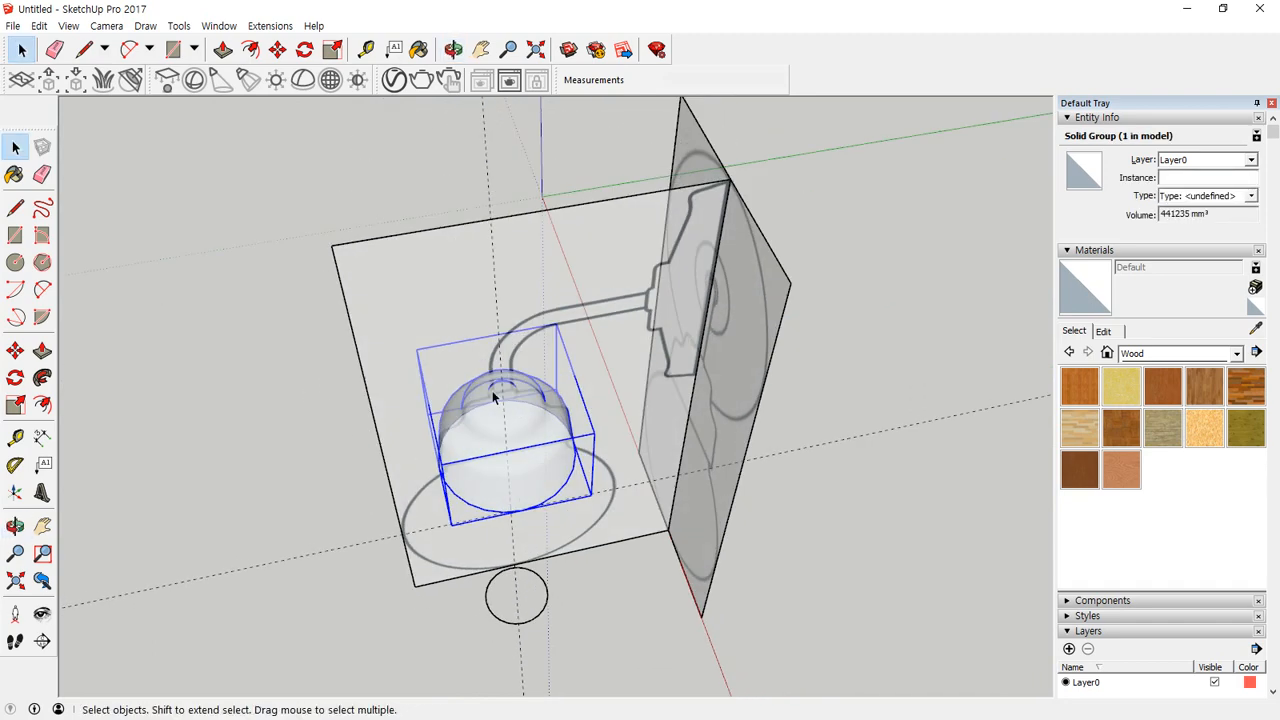
left_click(39, 25)
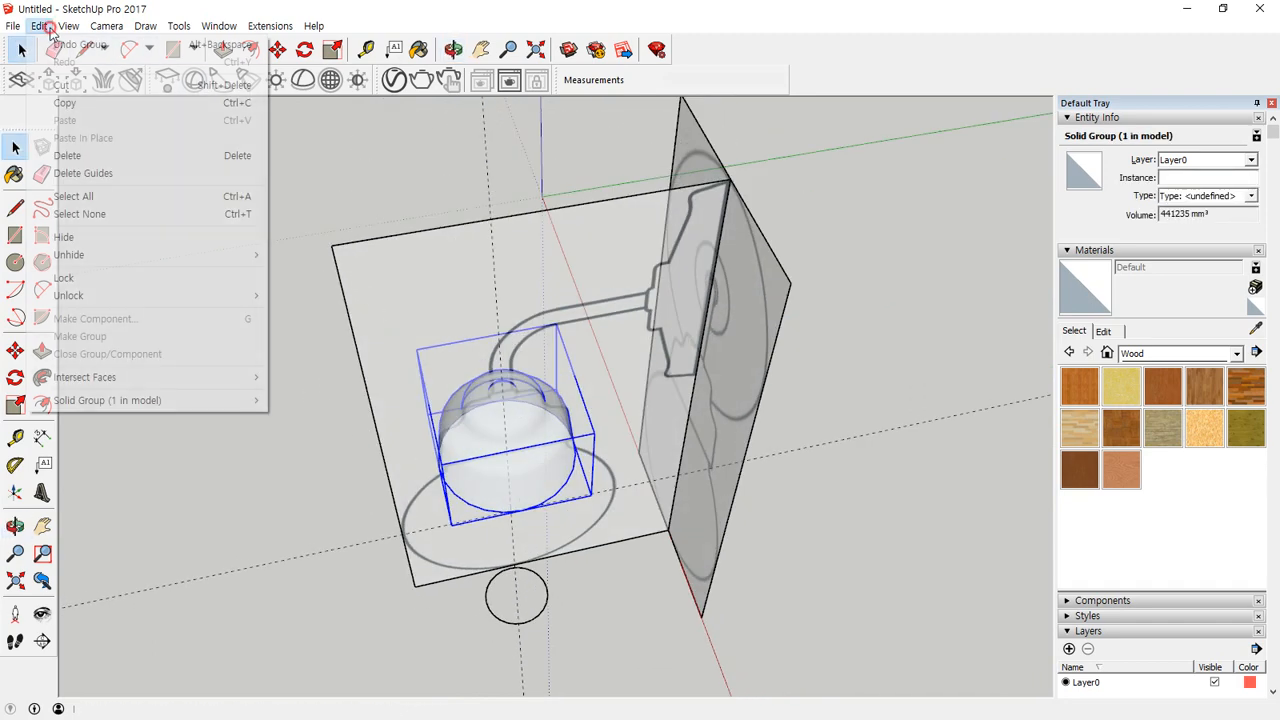
left_click(88, 235)
Step: Draw a rectangle of about 68 × 106 mm from the arm's lower centre at the cap to its centre at the wall mount
middle_click_drag(306, 485, 339, 357)
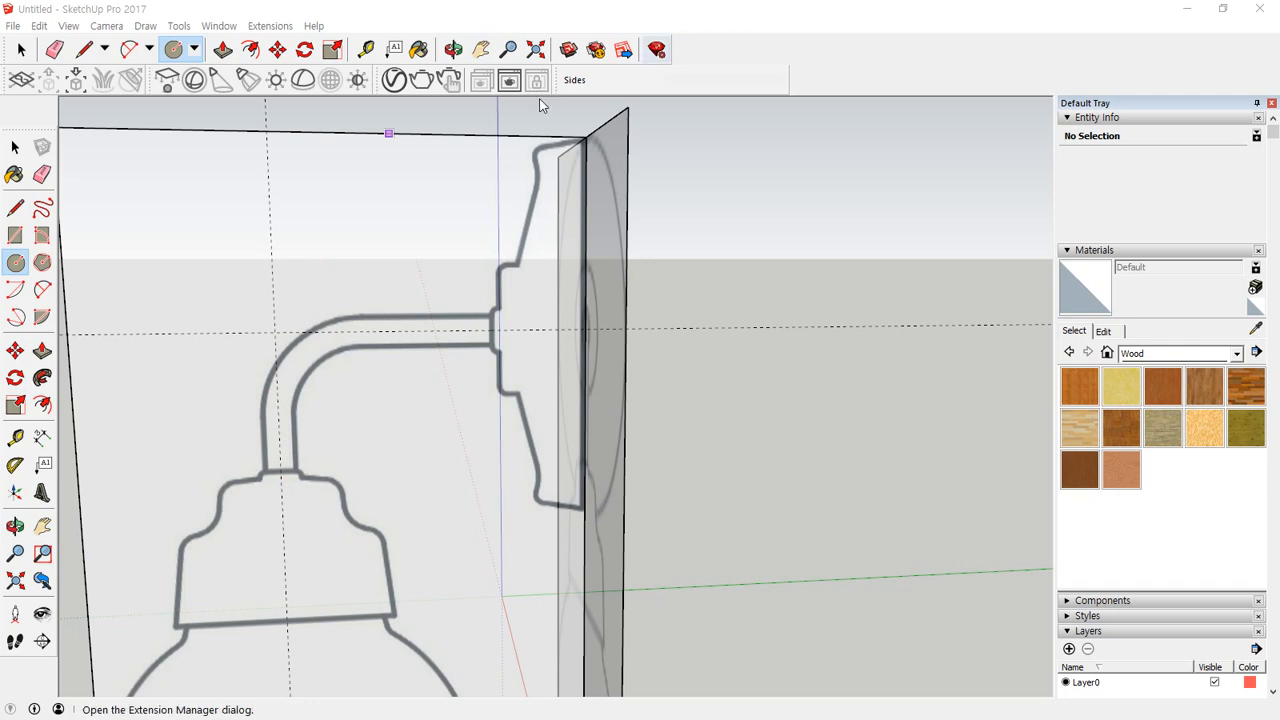
left_click(15, 235)
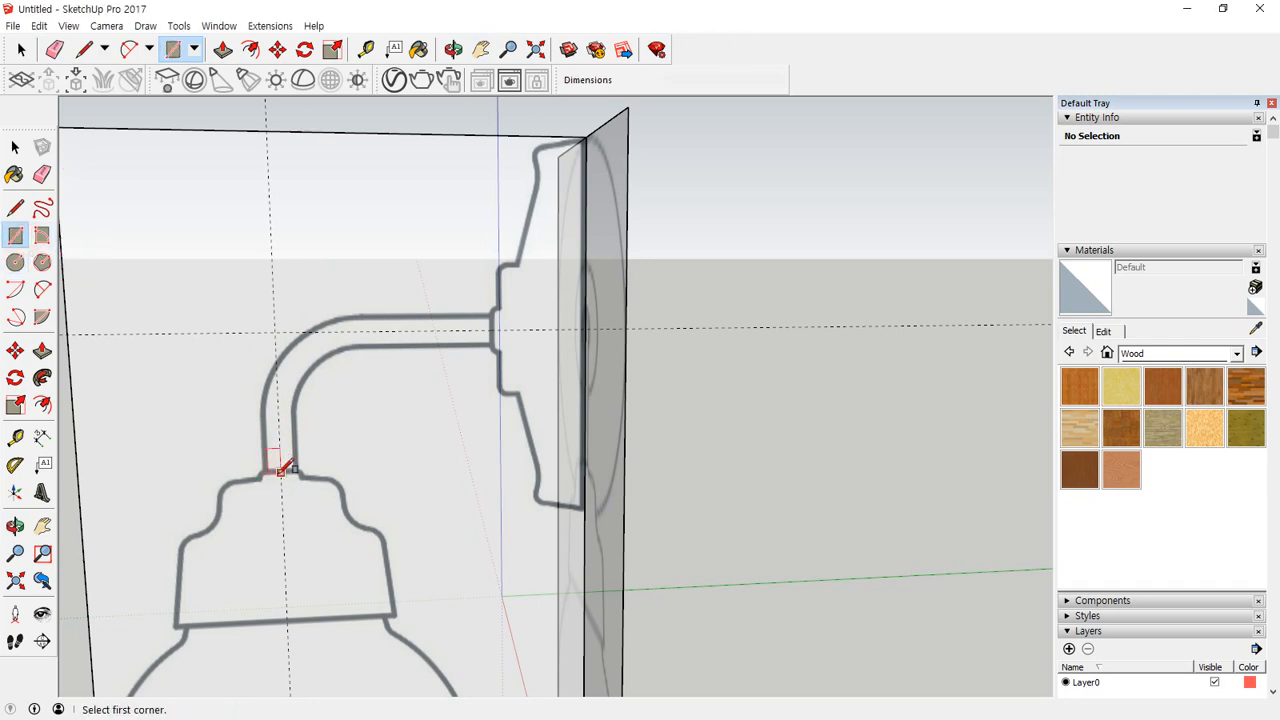
left_click(281, 471)
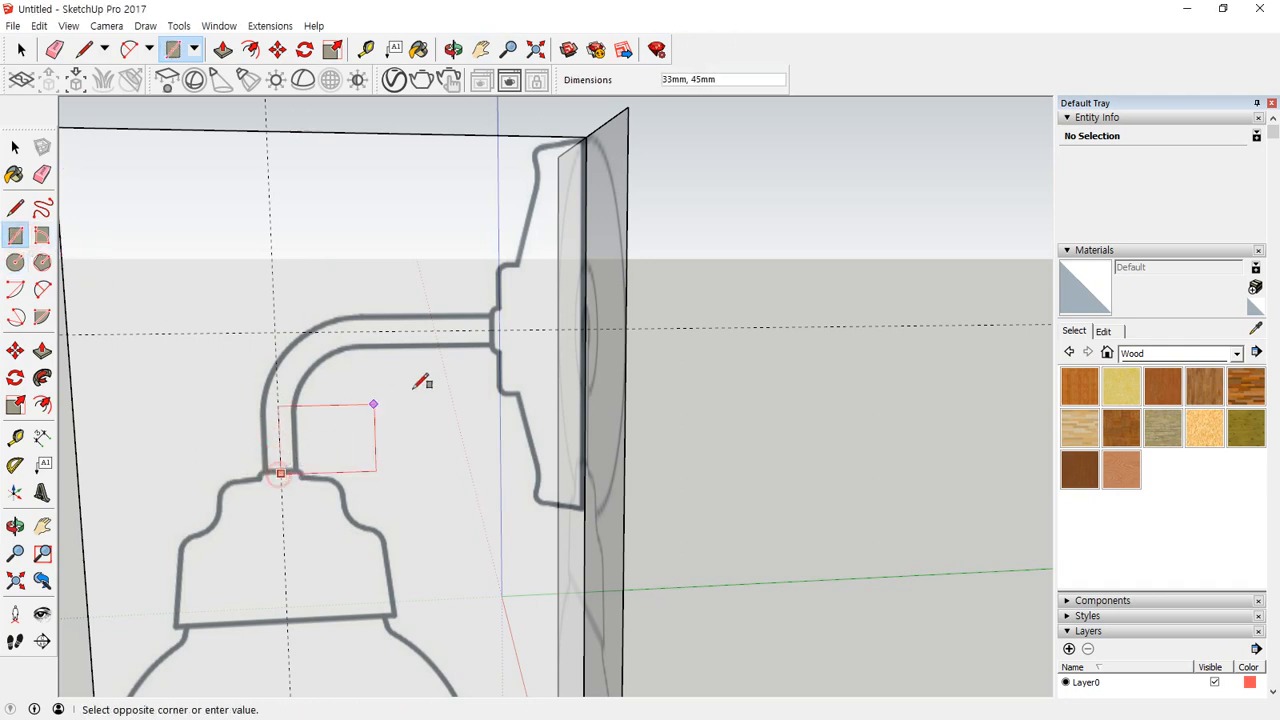
left_click(498, 329)
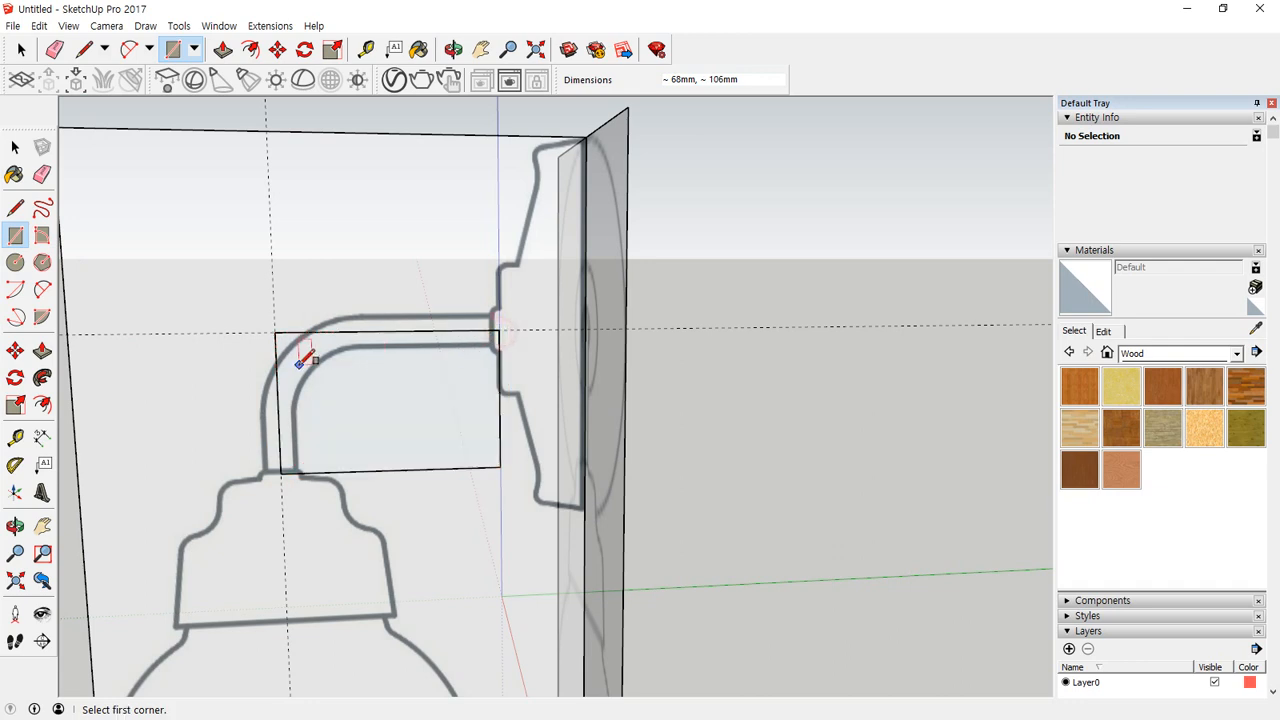
Step: Try rounding the rectangle's corner at the arm's bend with a six-segment tangent arc and erasing the two spare edges
middle_click_drag(298, 368, 308, 391)
scroll(303, 405, "up", 3)
key("a")
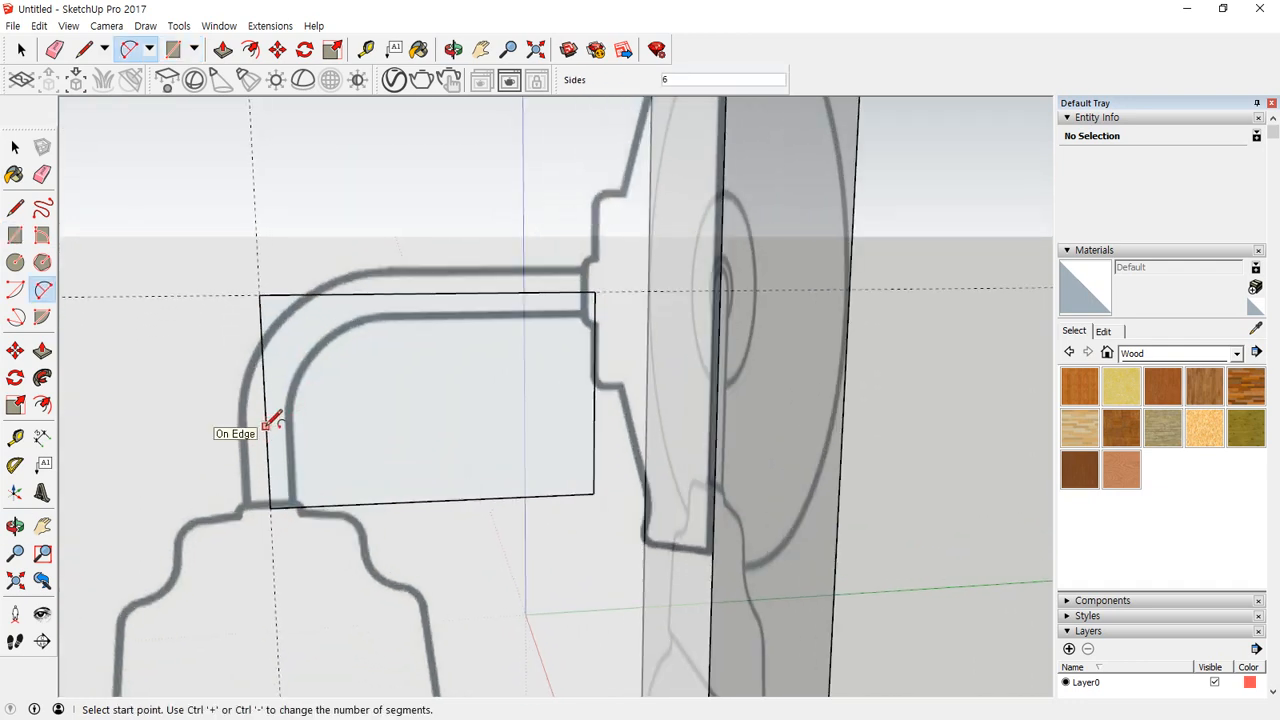
left_click(266, 427)
key("Escape")
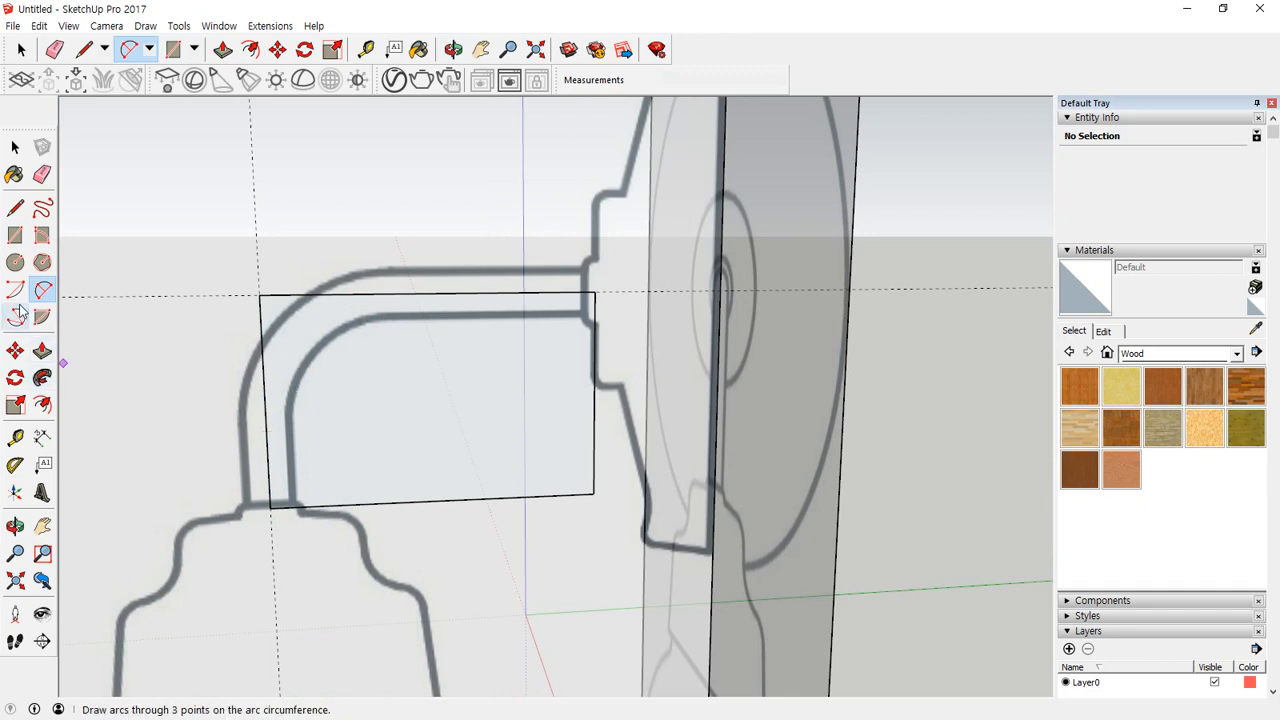
left_click(265, 404)
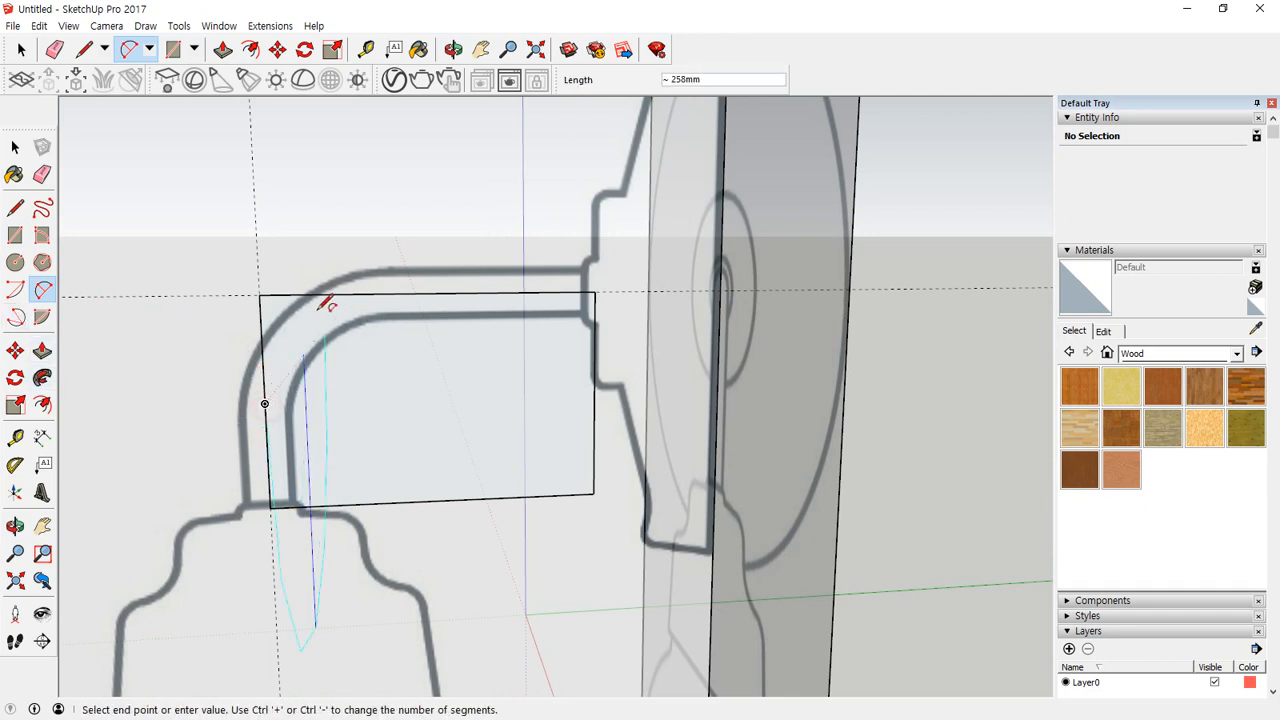
left_click(375, 290)
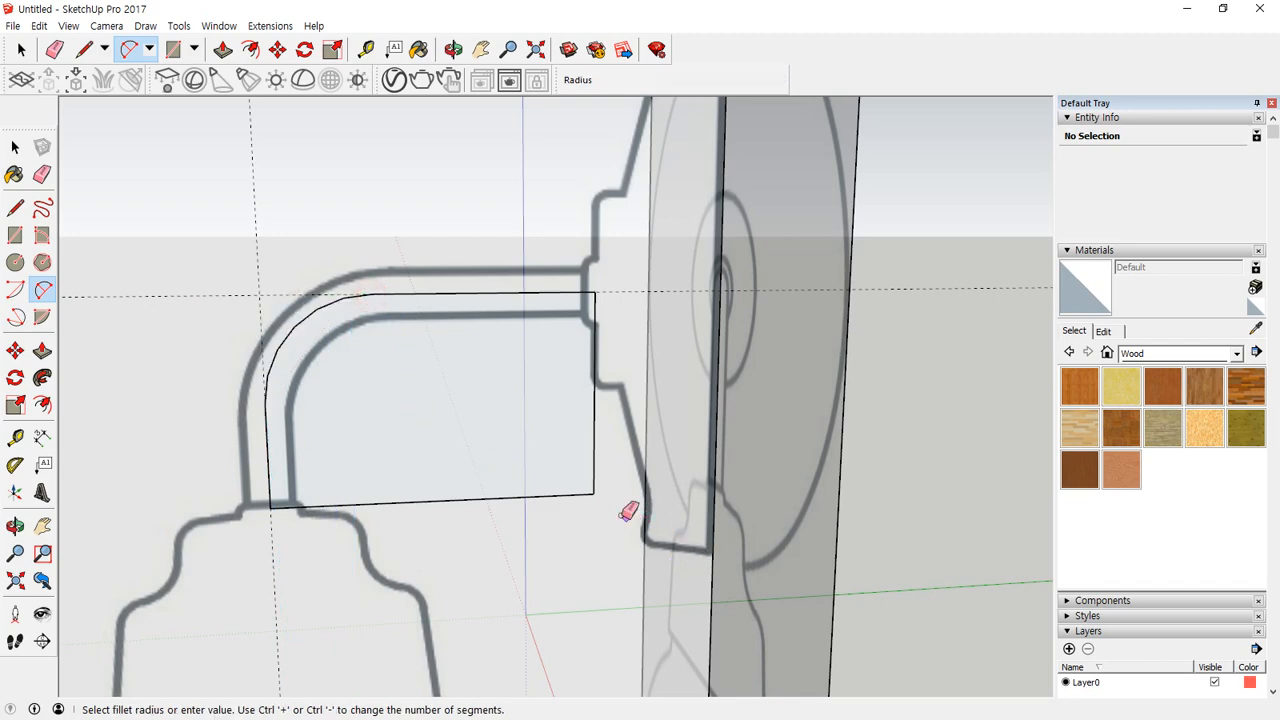
key("e")
mouse_move(622, 514)
left_mouse_down()
mouse_move(596, 478)
mouse_move(578, 496)
left_mouse_up()
Step: Undo the six-segment corner rounding and the erasing of the rectangle's spare edges
scroll(378, 436, "down", 3)
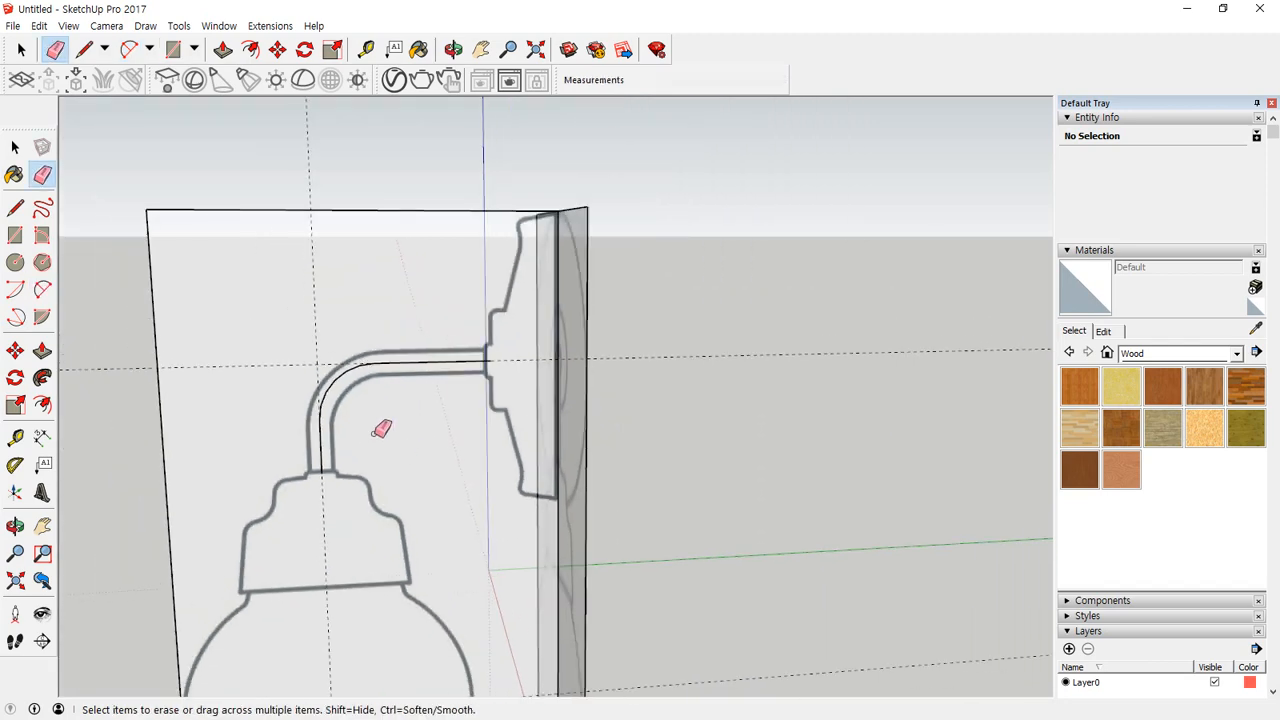
mouse_move(355, 411)
middle_mouse_down()
mouse_move(301, 292)
mouse_move(366, 386)
middle_mouse_up()
key("ctrl+z")
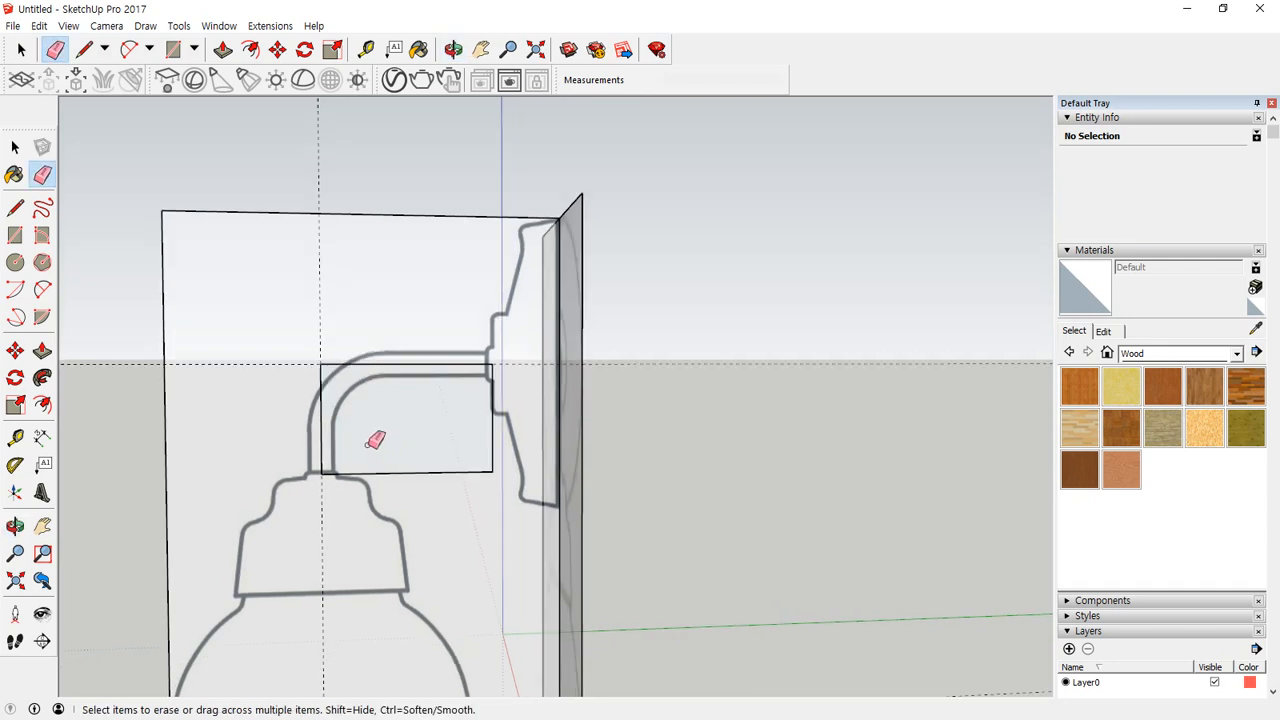
scroll(371, 442, "up", 2)
key("a")
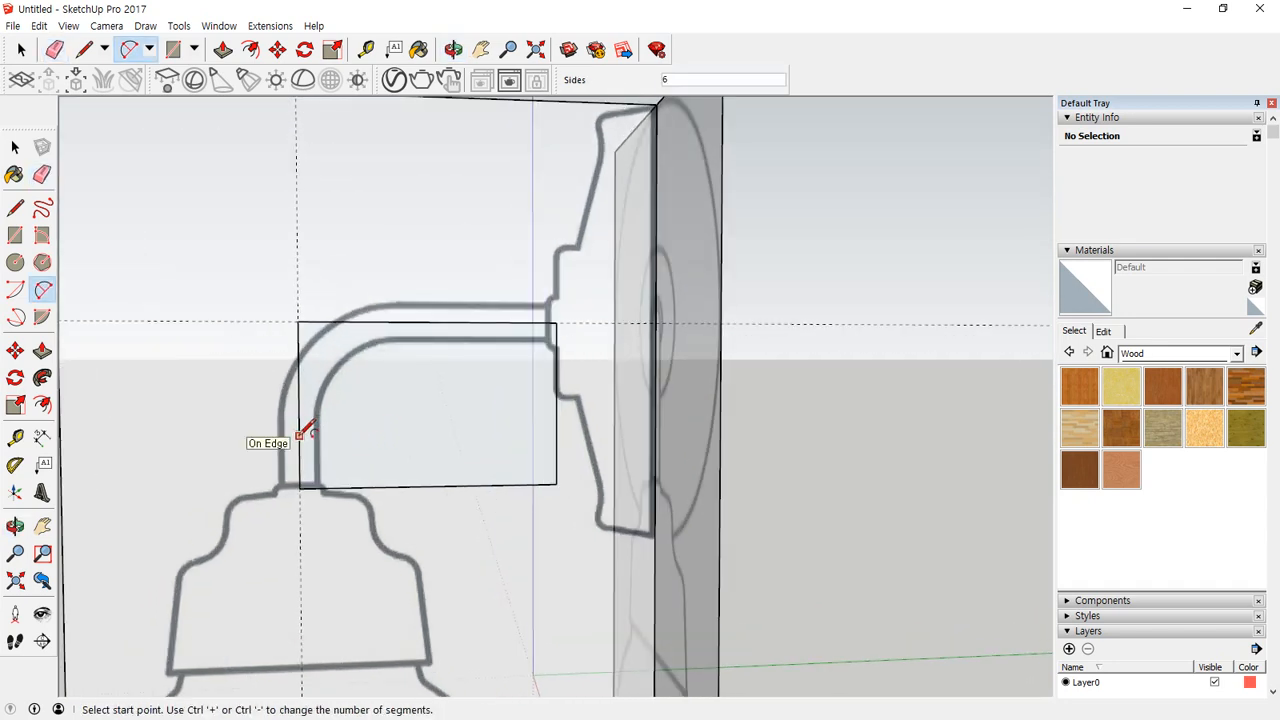
left_click(300, 435)
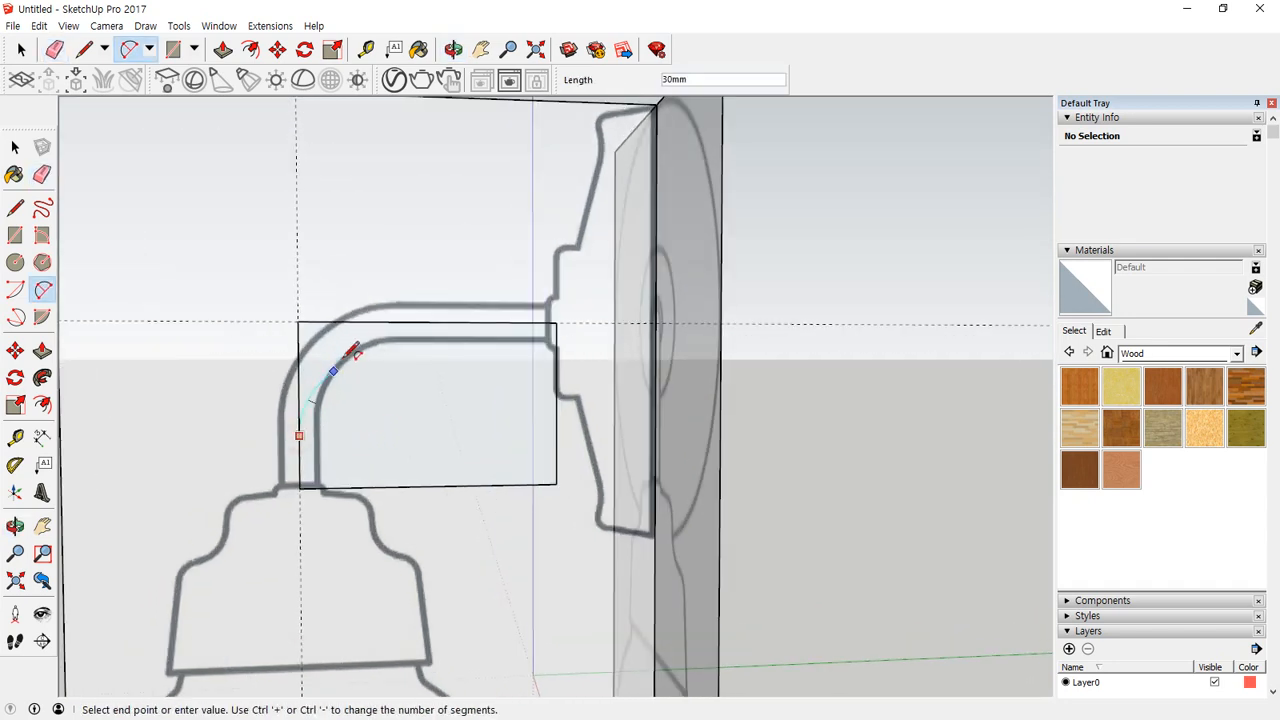
left_click(423, 318)
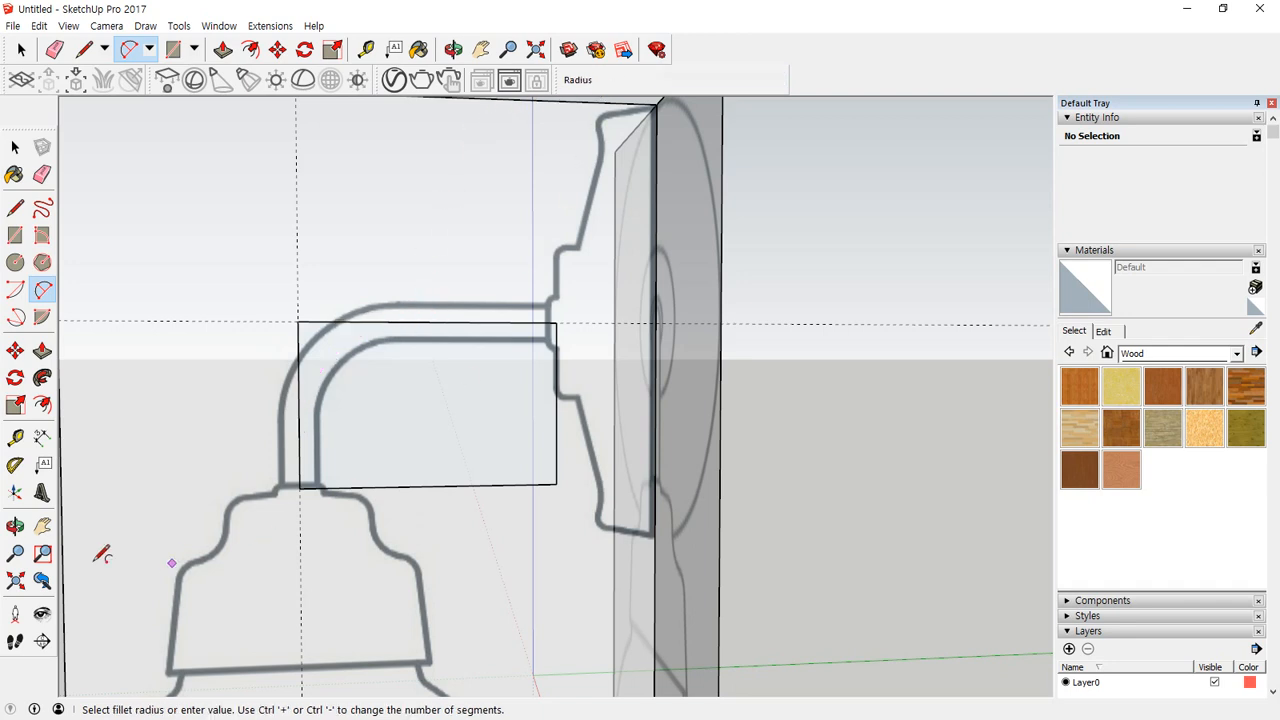
Step: Round the rectangle's corner at the arm's bend with a 12-segment tangent arc following the centre of the arm
left_click(17, 292)
left_click(44, 293)
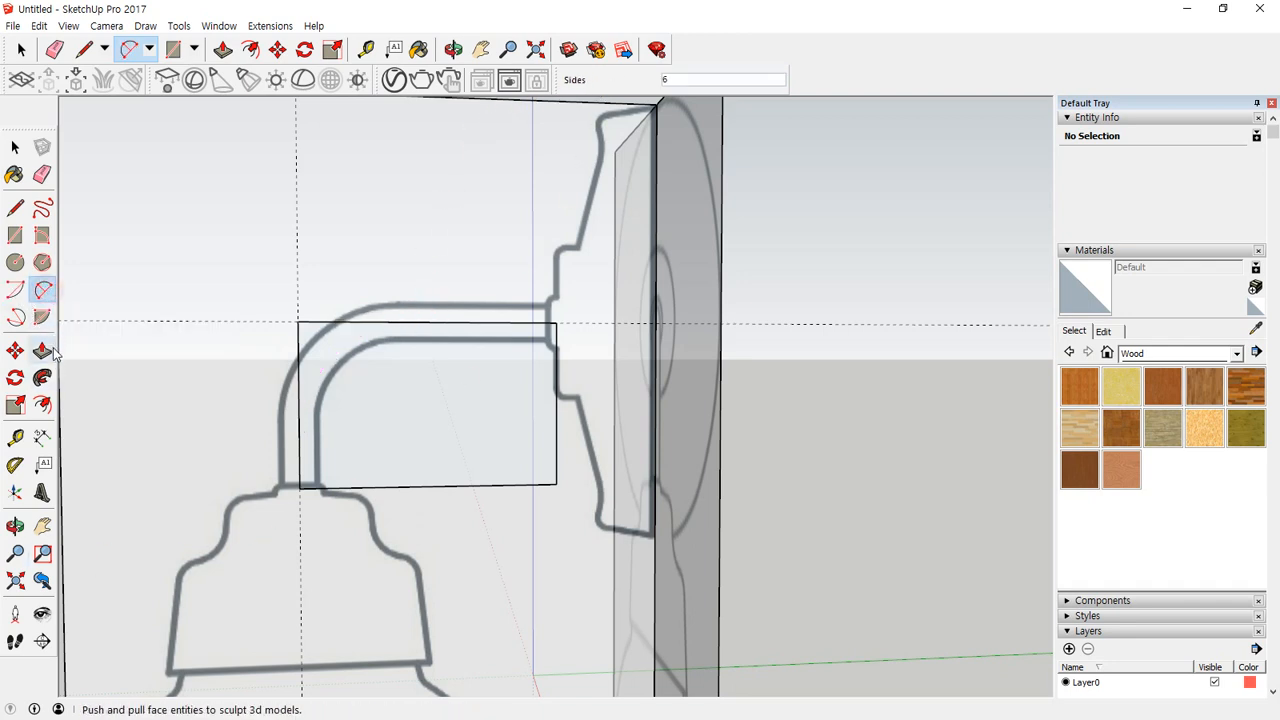
type("12")
key("Return")
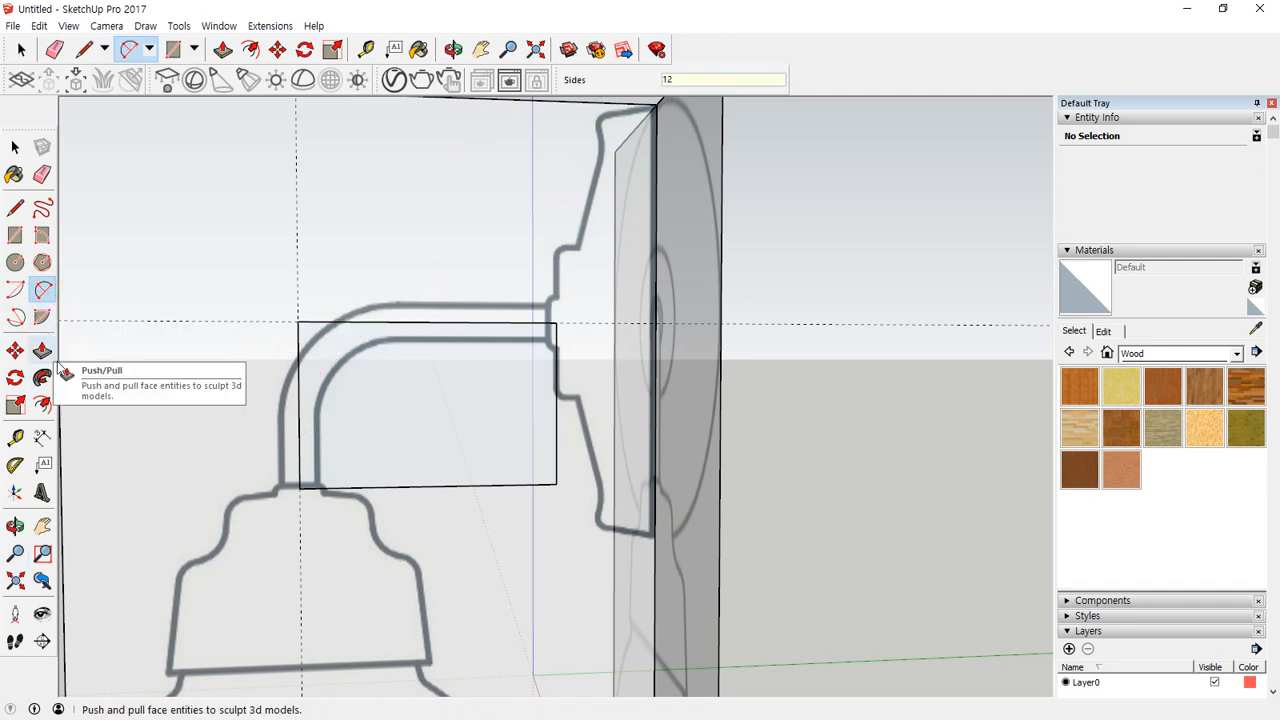
left_click(298, 424)
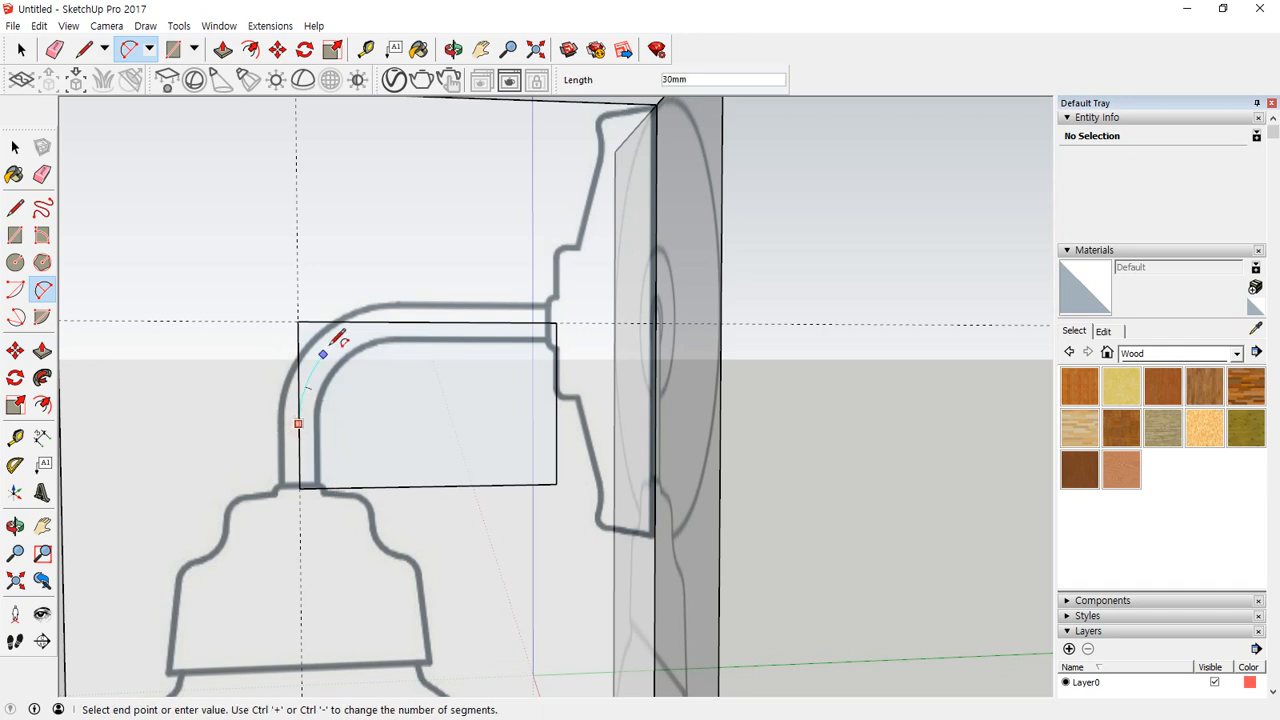
left_click(404, 322)
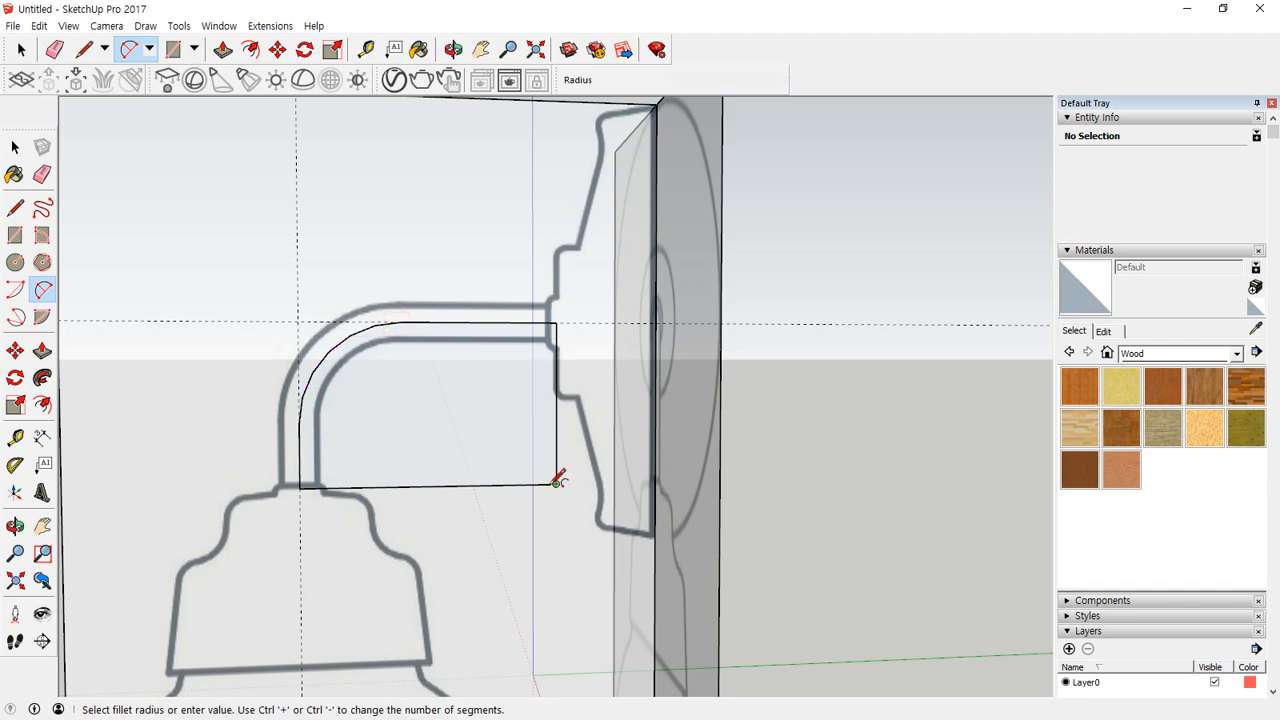
Step: Erase the rectangle's lower and wall-side edges so only the arm's centre path is left
middle_click_drag(557, 477, 530, 460)
key("e")
left_click_drag(566, 471, 512, 508)
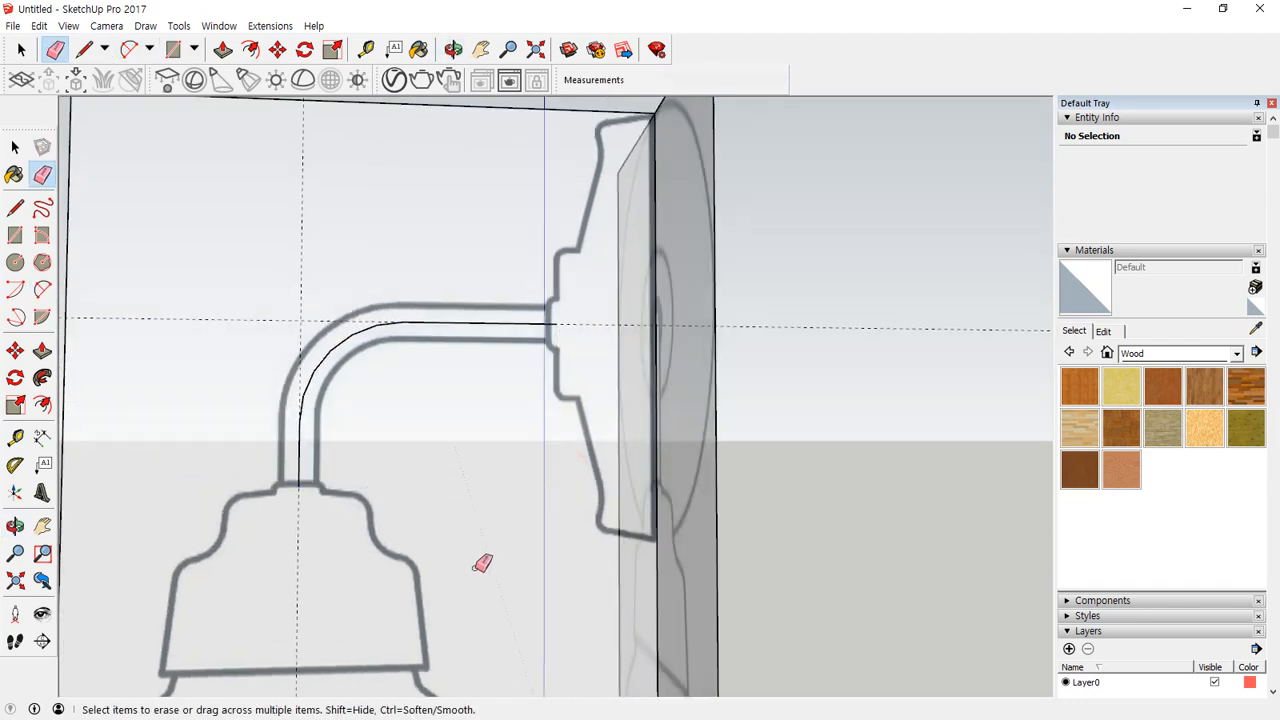
Step: Draw a horizontal circle of about 8 mm radius centred on the arm path's lower end at the cap
scroll(474, 569, "down", 3)
mouse_move(445, 618)
middle_mouse_down()
mouse_move(449, 427)
mouse_move(405, 527)
mouse_move(392, 300)
mouse_move(377, 543)
middle_mouse_up()
scroll(447, 457, "down", 2)
middle_click_drag(373, 475, 388, 260, "shift")
middle_click_drag(386, 420, 367, 530)
scroll(391, 317, "up", 5)
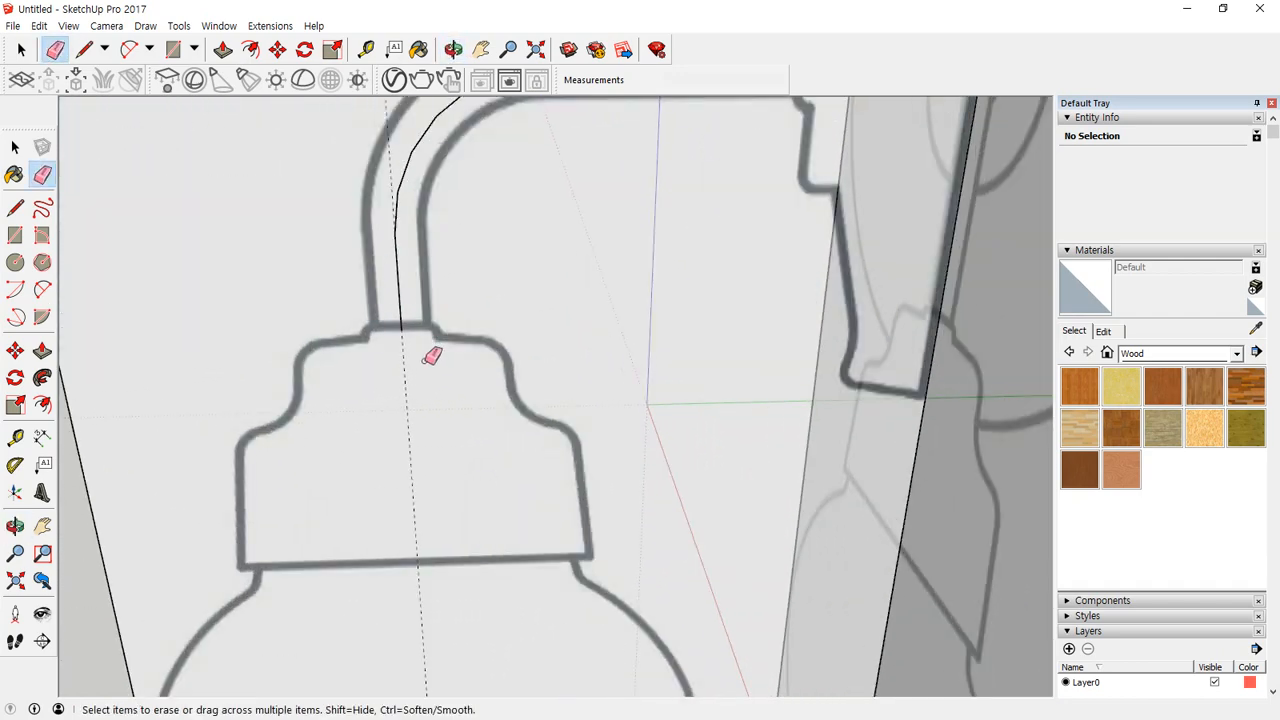
key("c")
middle_click_drag(406, 403, 477, 314)
scroll(460, 285, "up", 4)
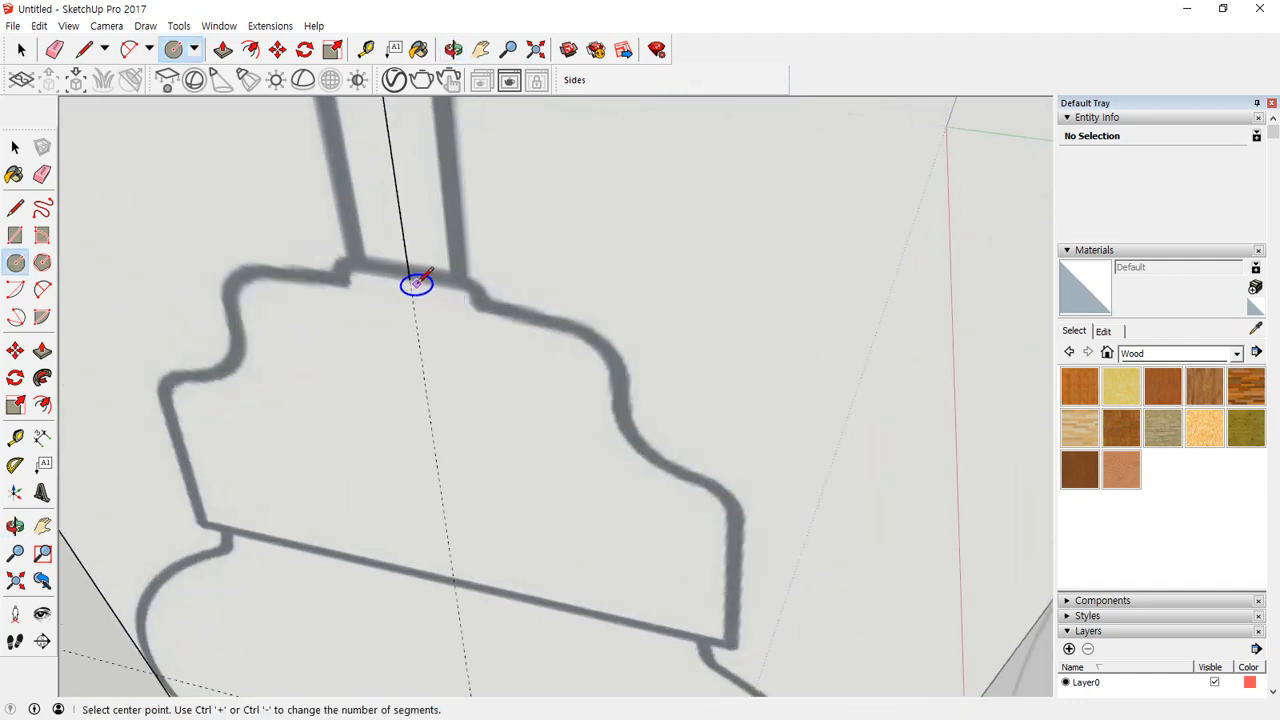
left_click(409, 279)
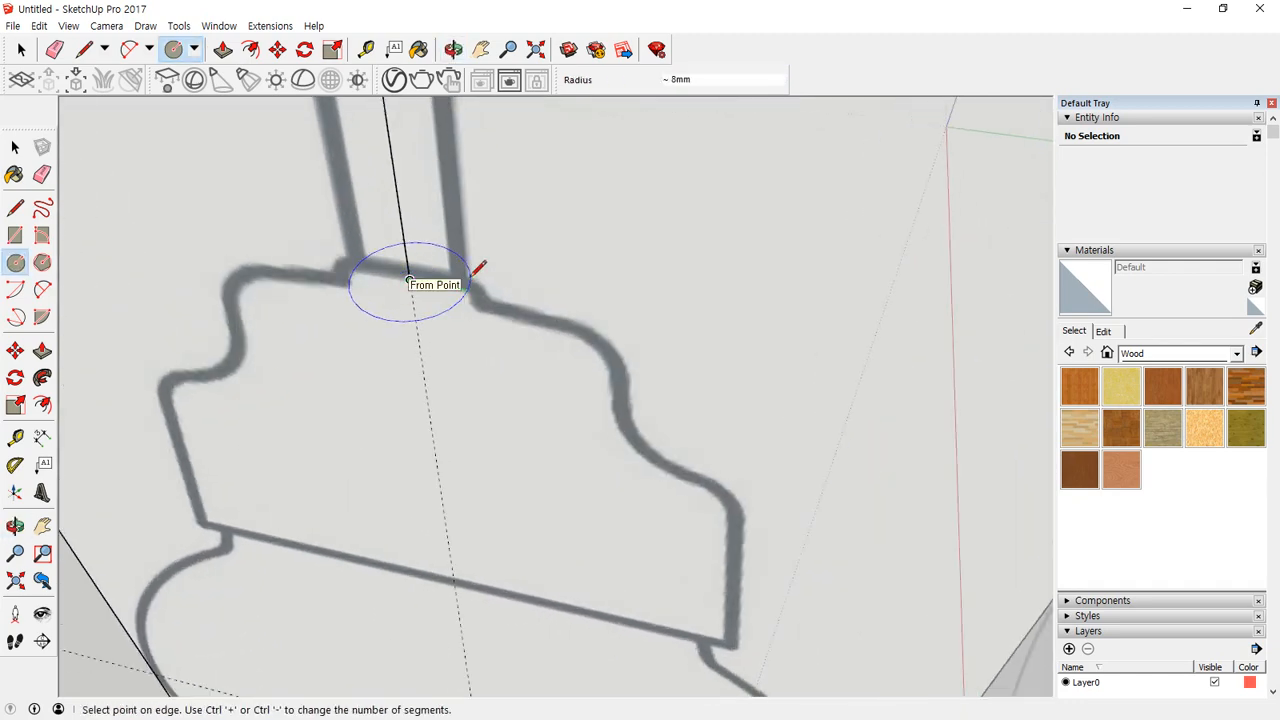
middle_click_drag(478, 268, 497, 211)
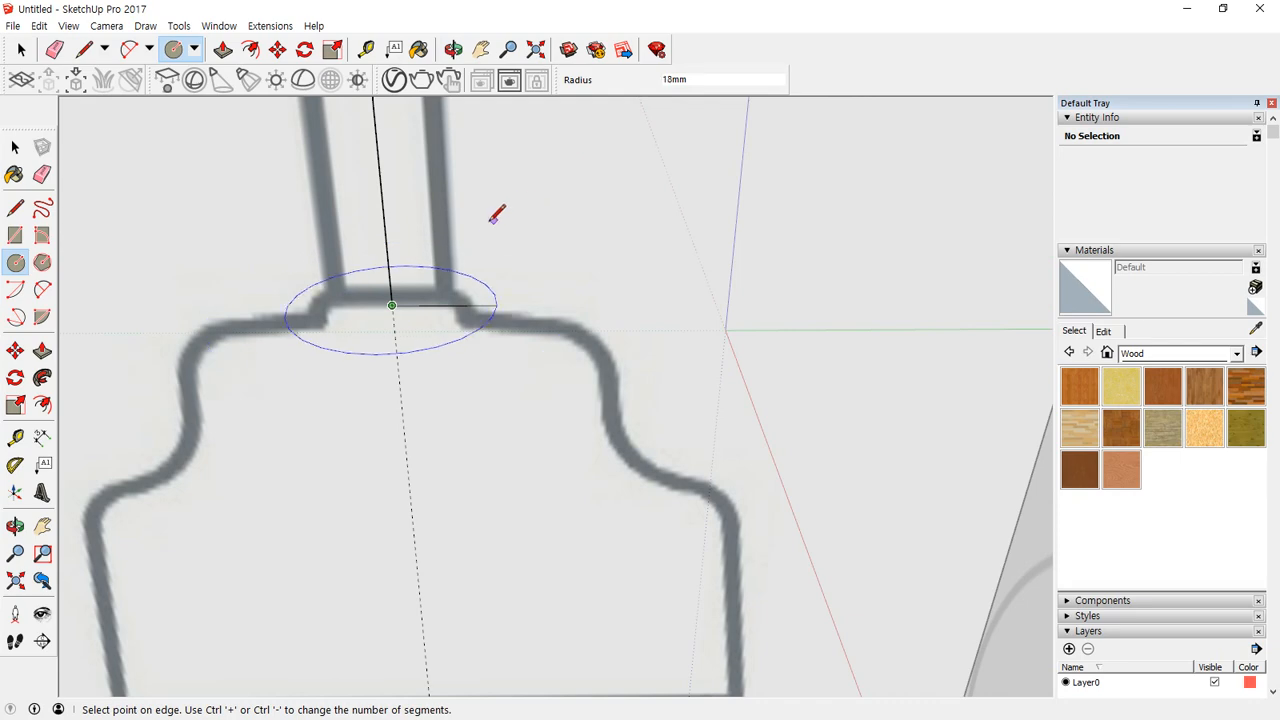
left_click(449, 275)
middle_click_drag(449, 275, 491, 283)
scroll(491, 283, "down", 3)
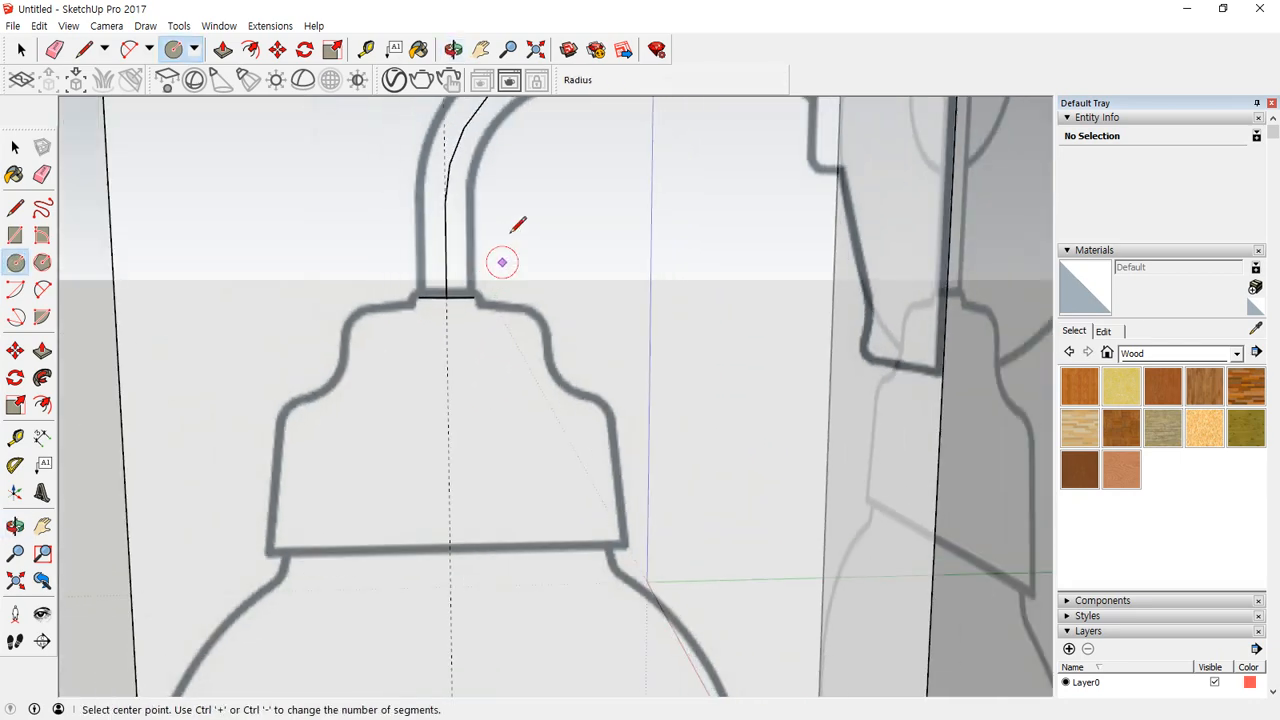
Step: Select the arm's whole centre path and sweep the circle along it with Follow Me
middle_click_drag(567, 194, 520, 390, "shift")
key("space")
left_click(566, 257)
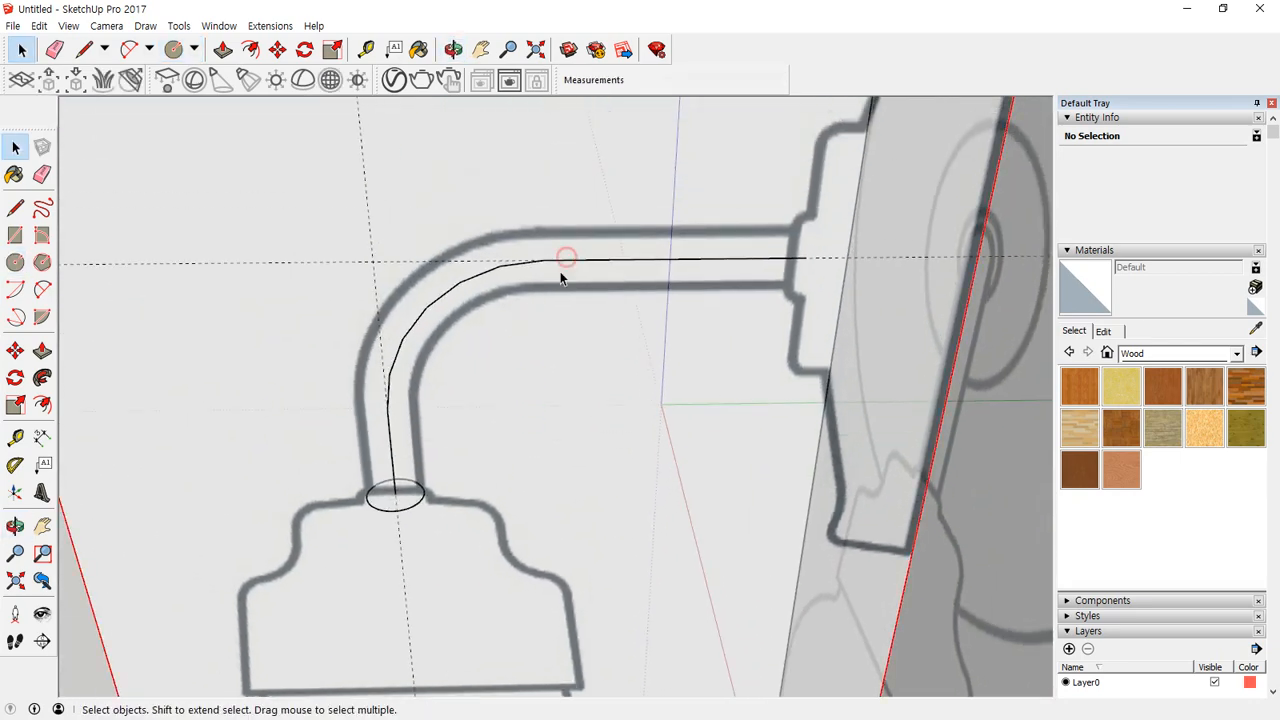
left_click_drag(445, 355, 692, 316)
left_click_drag(450, 411, 314, 343, "shift")
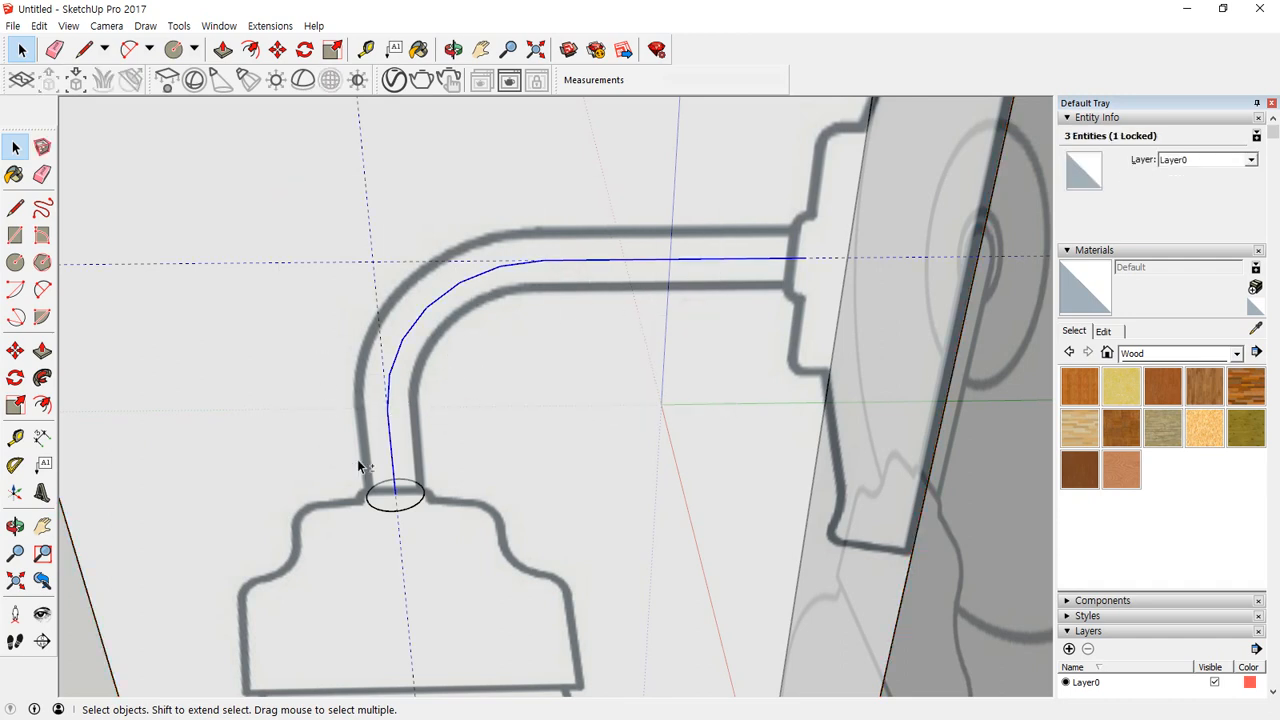
left_click(42, 377)
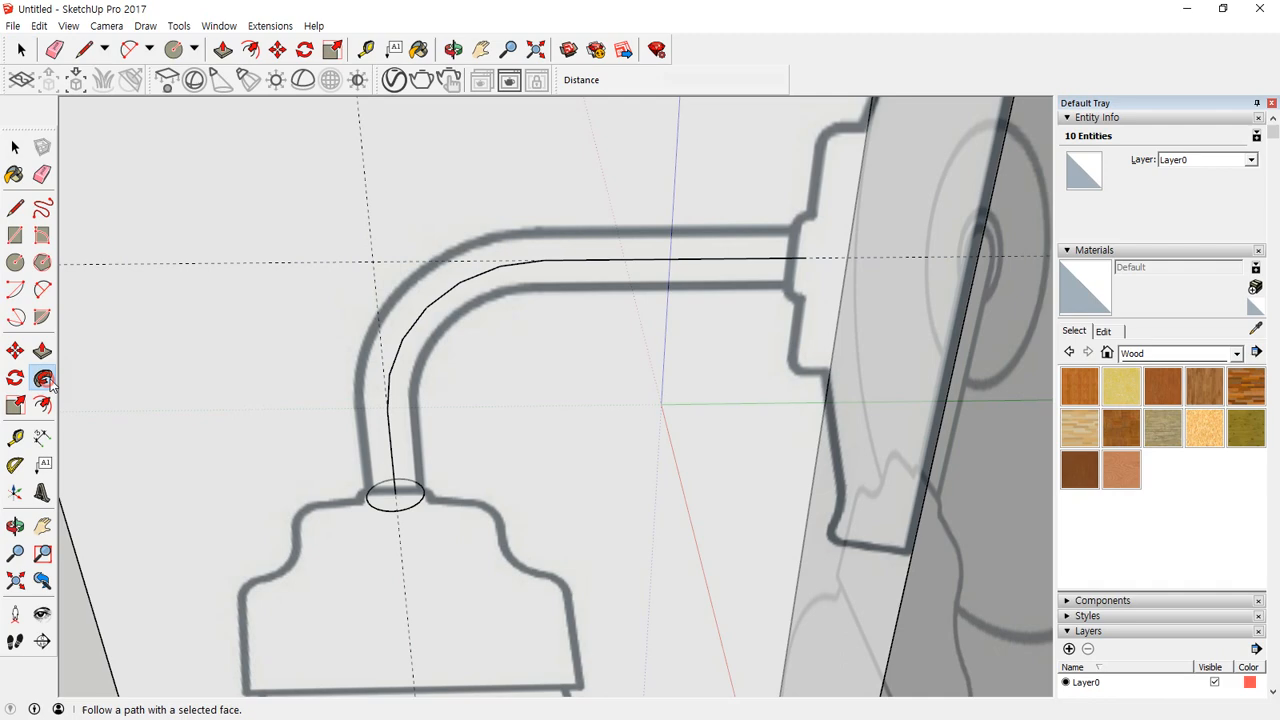
left_click(410, 500)
middle_click_drag(563, 383, 803, 369)
Step: Make a group of the whole swept arm tube
key("space")
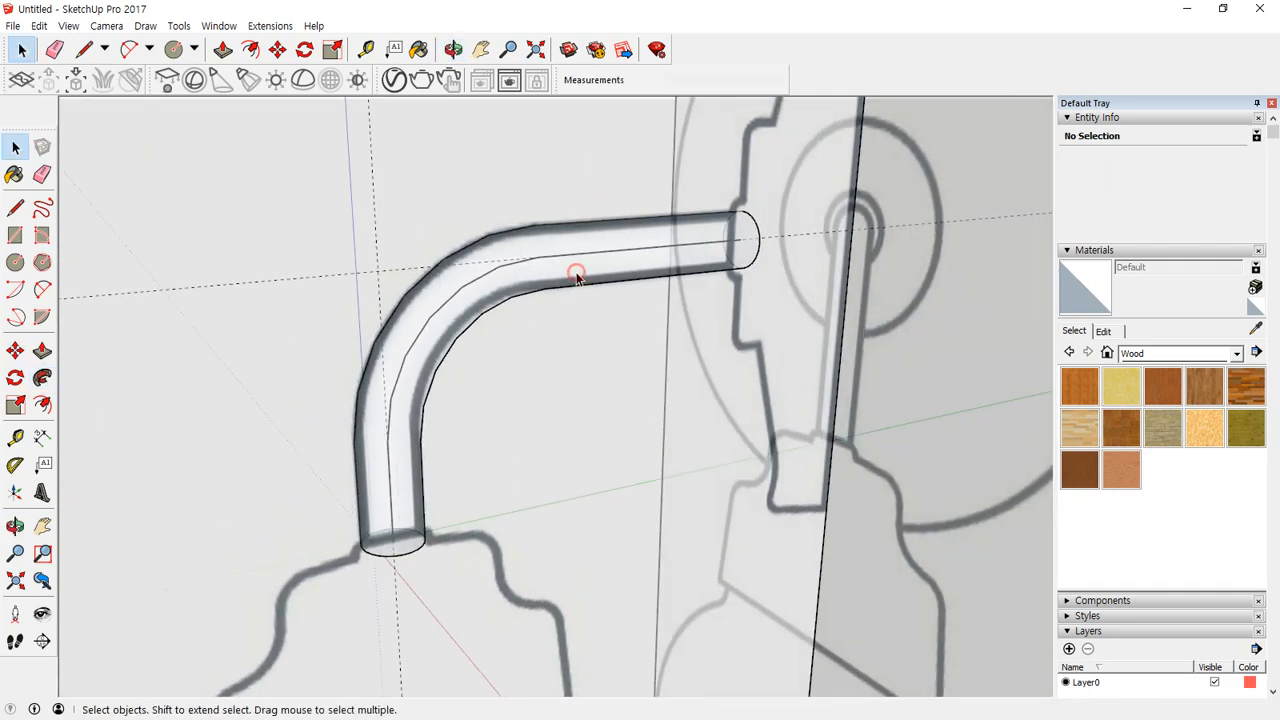
triple_click(577, 277)
right_click(637, 264)
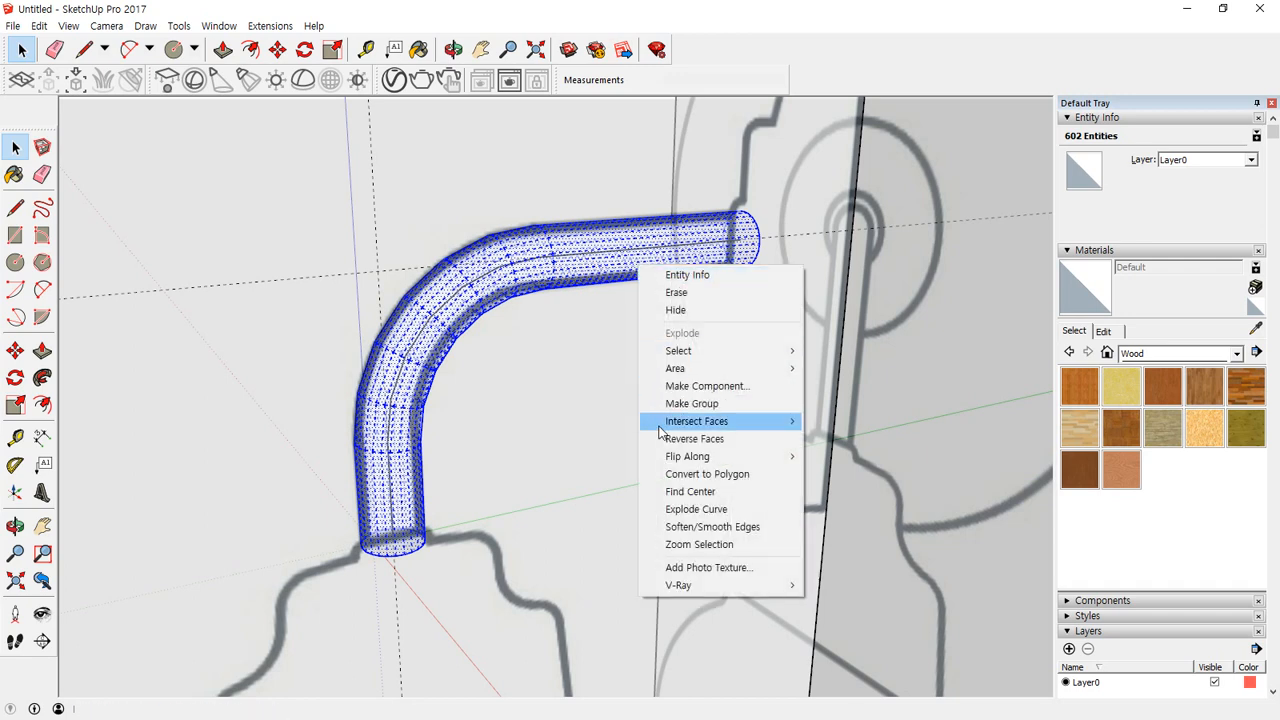
left_click(679, 404)
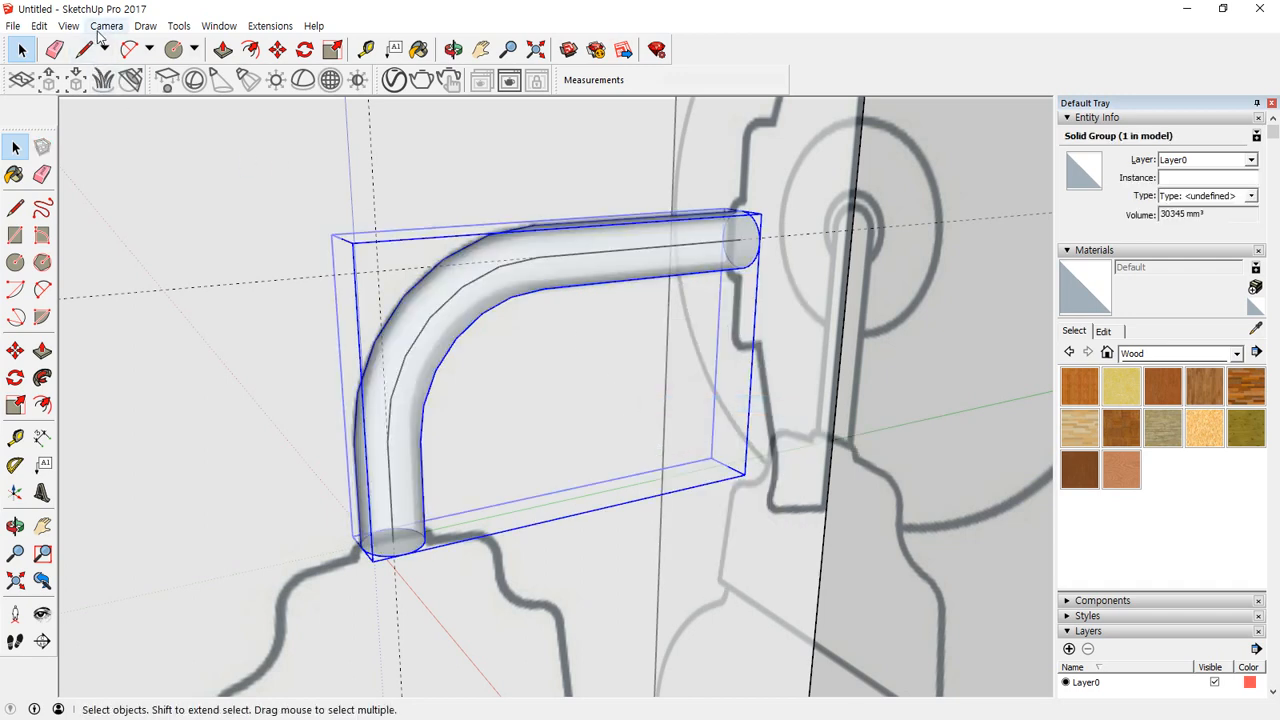
Step: Hide the arm group and delete the leftover centre path
right_click(603, 272)
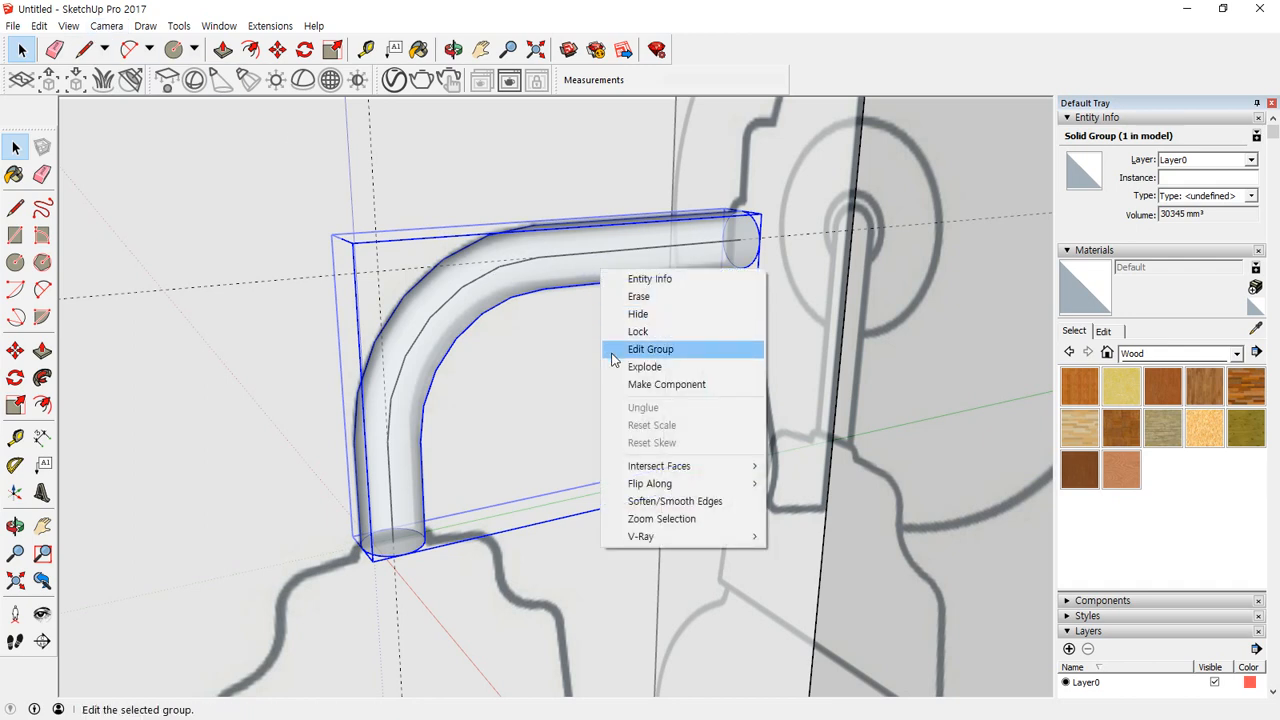
left_click(611, 314)
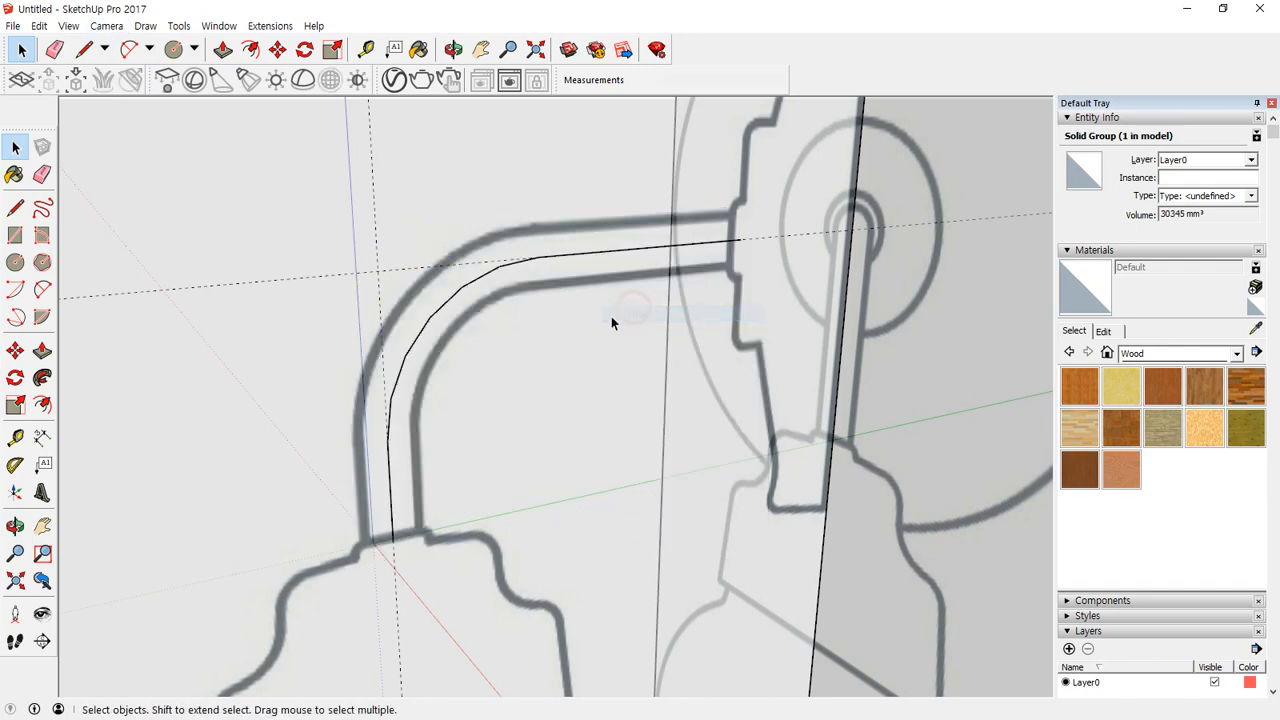
left_click(470, 281)
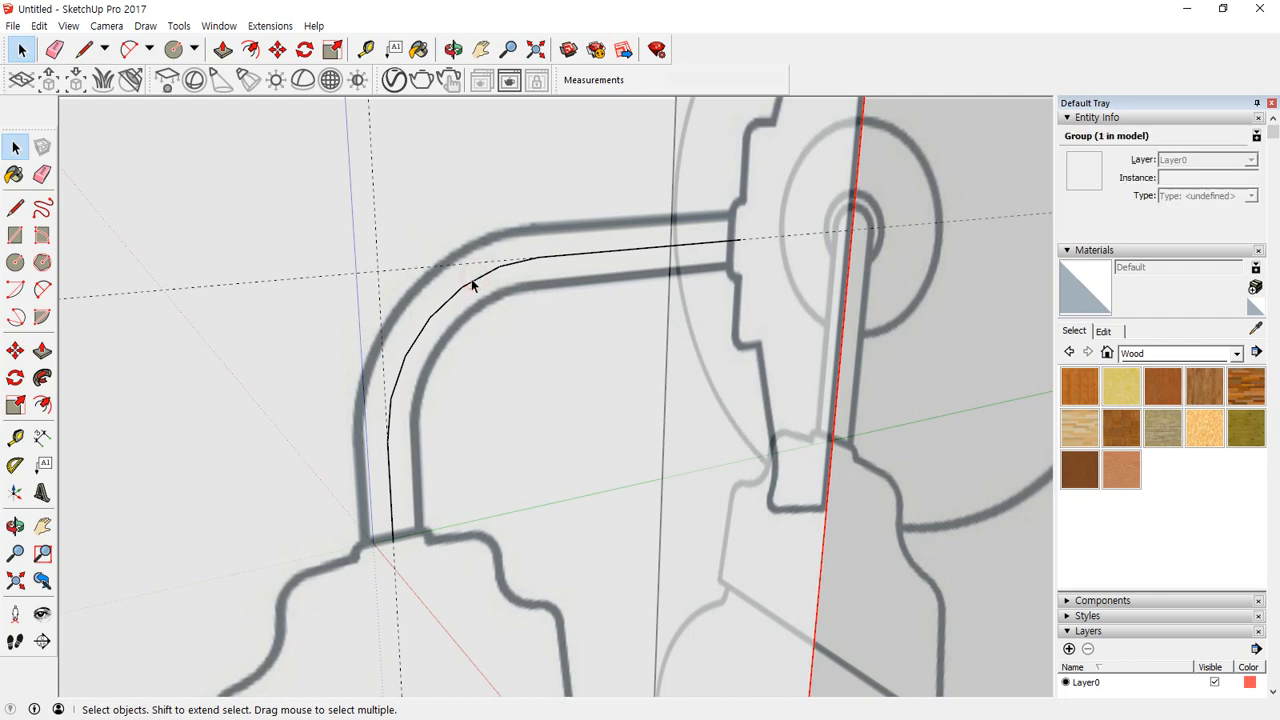
key("Delete")
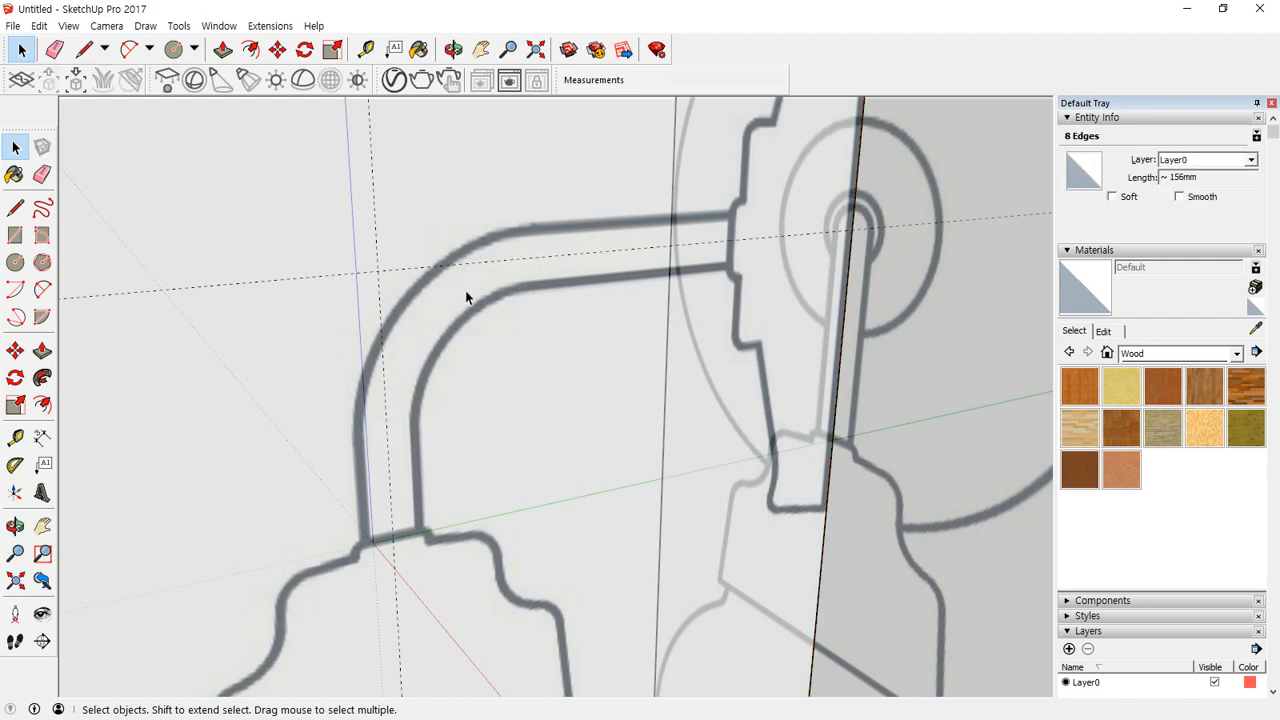
Step: Draw a vertical circle behind the reference planes, centred on the arm's horizontal guide and facing along the green axis
middle_click_drag(466, 292, 466, 376)
scroll(466, 376, "down", 1)
middle_click_drag(606, 371, 288, 420)
scroll(288, 420, "down", 3)
key("c")
middle_click_drag(513, 346, 502, 441)
middle_click_drag(571, 366, 437, 449)
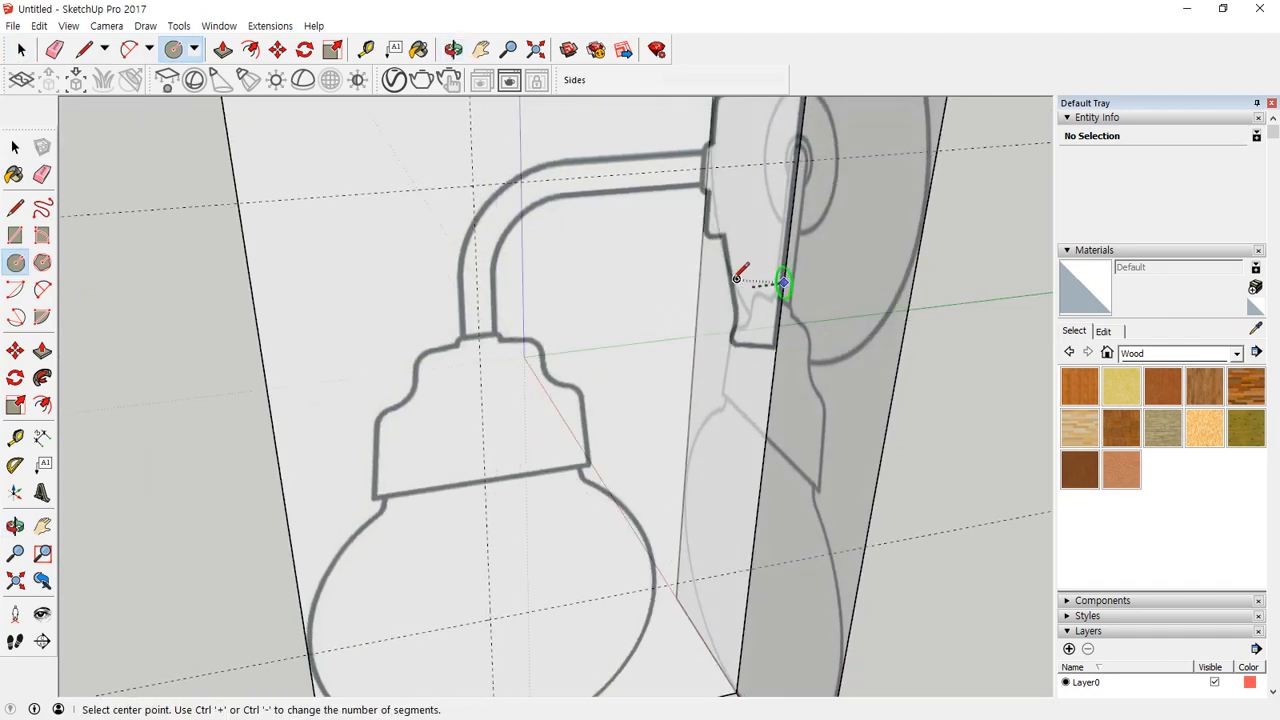
mouse_move(771, 286)
middle_mouse_down()
mouse_move(571, 371)
mouse_move(681, 343)
mouse_move(734, 366)
mouse_move(833, 344)
mouse_move(657, 374)
mouse_move(471, 377)
mouse_move(786, 374)
middle_mouse_up()
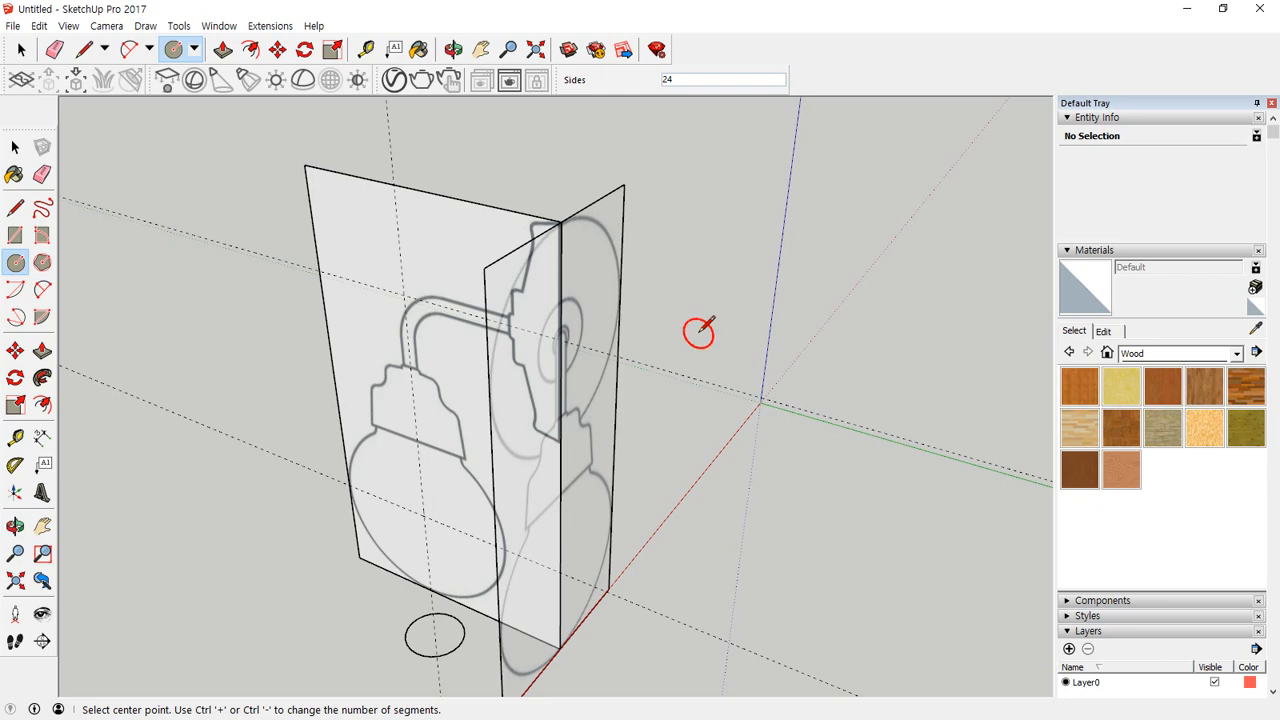
left_click(701, 380)
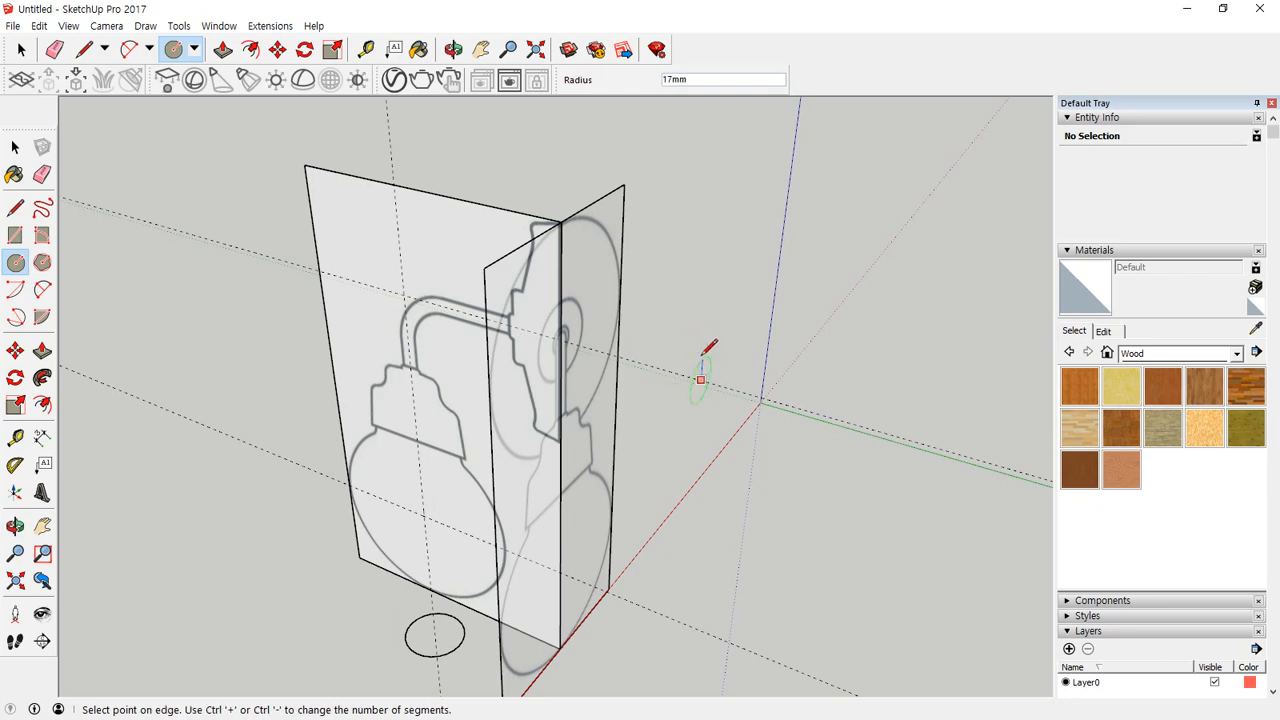
left_click(719, 318)
Step: Draw a line parallel to the green axis from the wall mount's upper back corner out past its front
middle_click_drag(703, 417, 1014, 414)
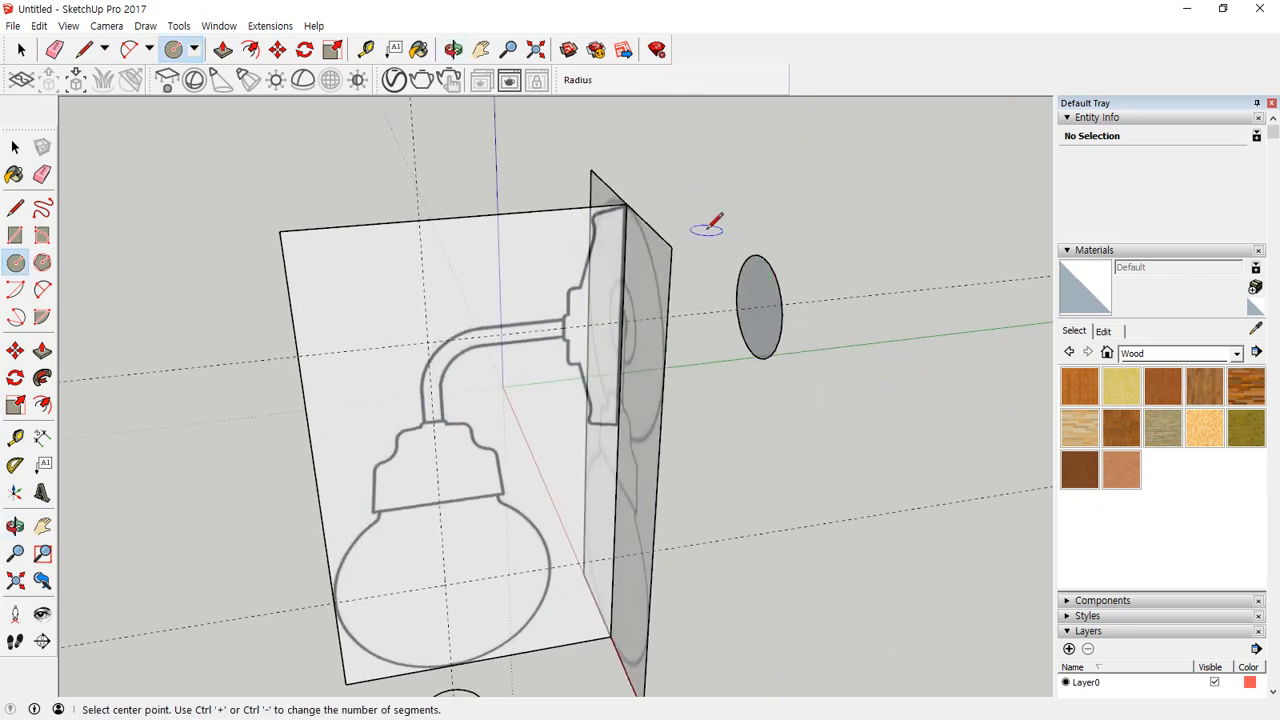
scroll(567, 322, "up", 3)
scroll(566, 322, "up", 2)
middle_click_drag(626, 360, 643, 194)
key("l")
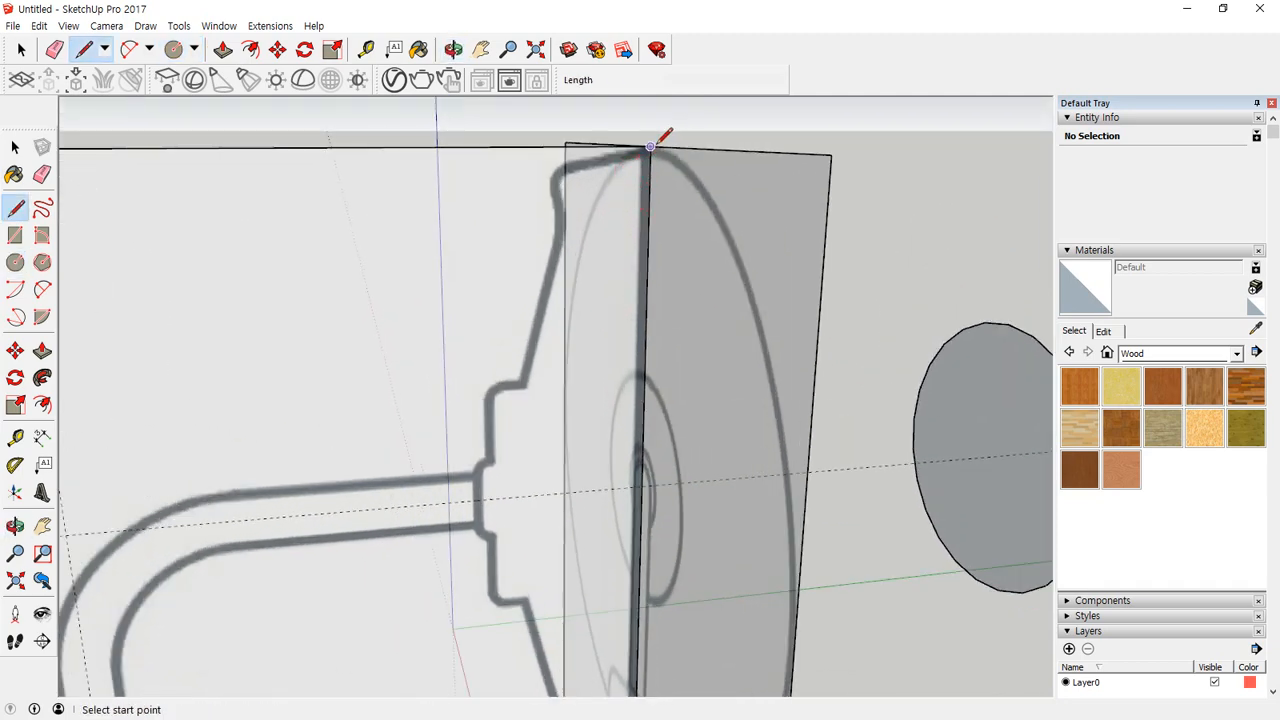
left_click(438, 188)
key("space")
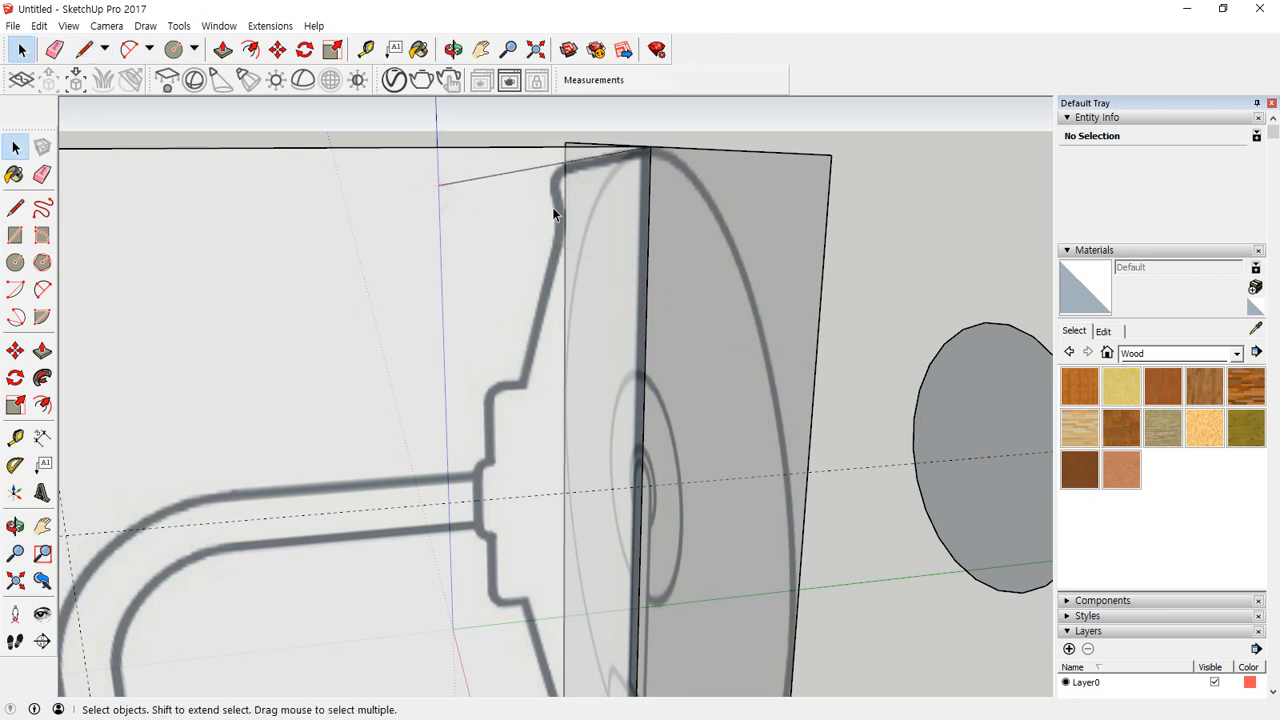
Step: Draw an inclined line about 26 mm long along the short recessed edge below the wall mount's upper front corner, overshooting both ends
key("l")
scroll(558, 194, "up", 3)
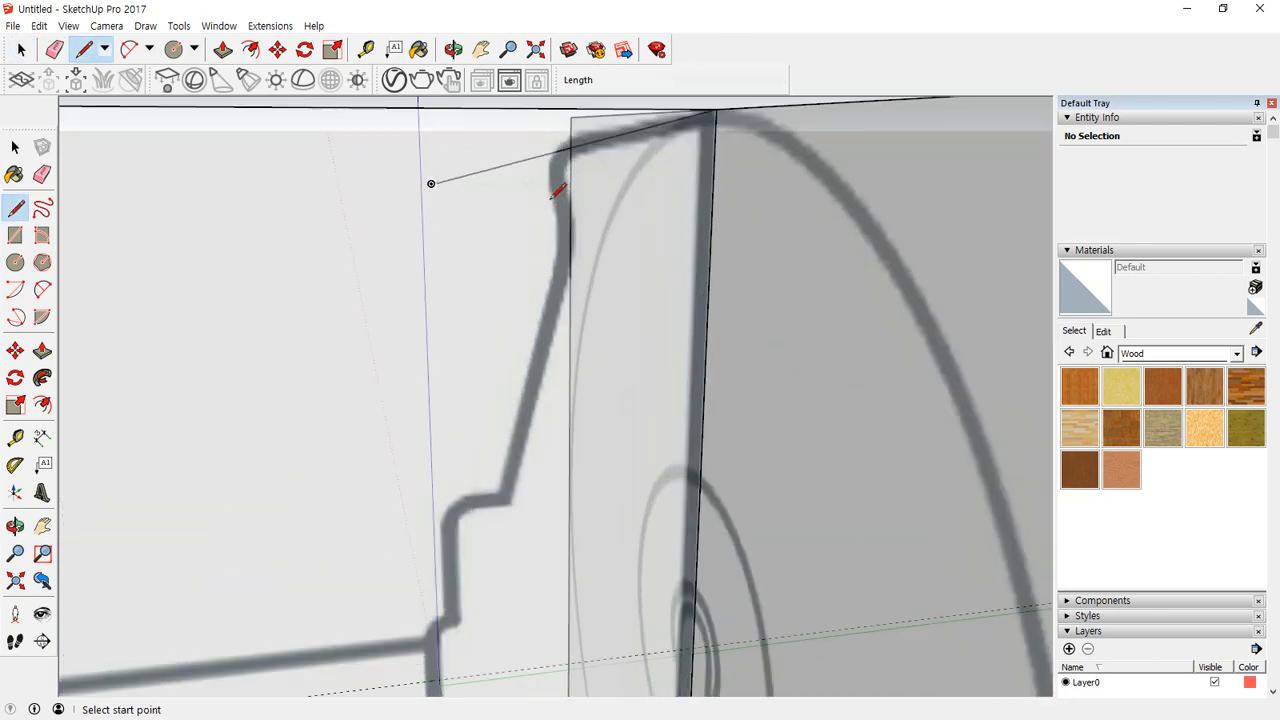
left_click(555, 210)
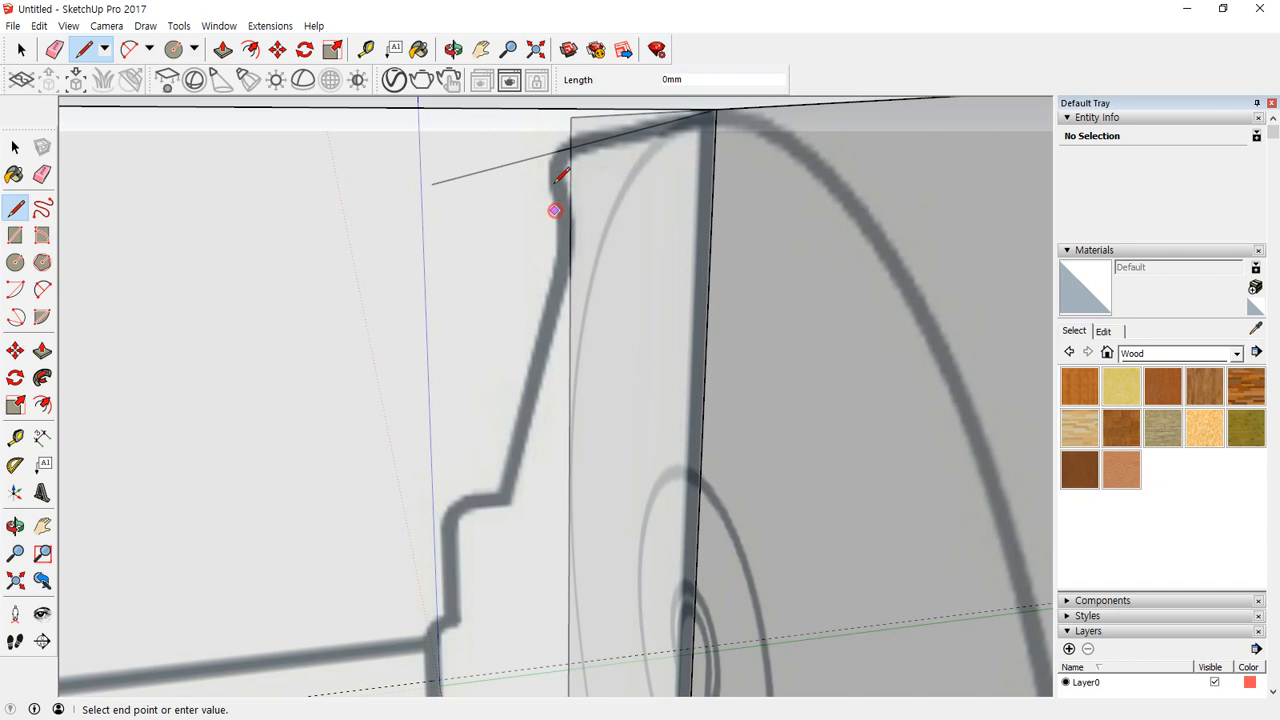
left_click(531, 123)
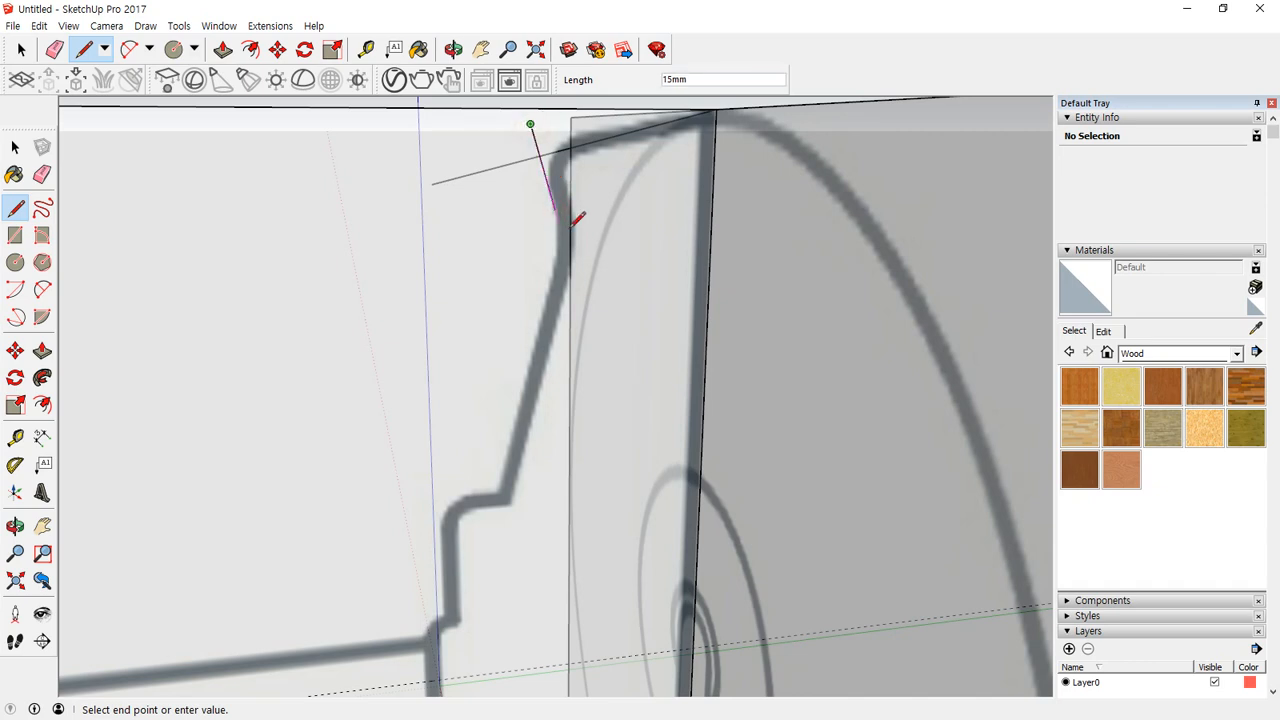
left_click(585, 316)
key("Escape")
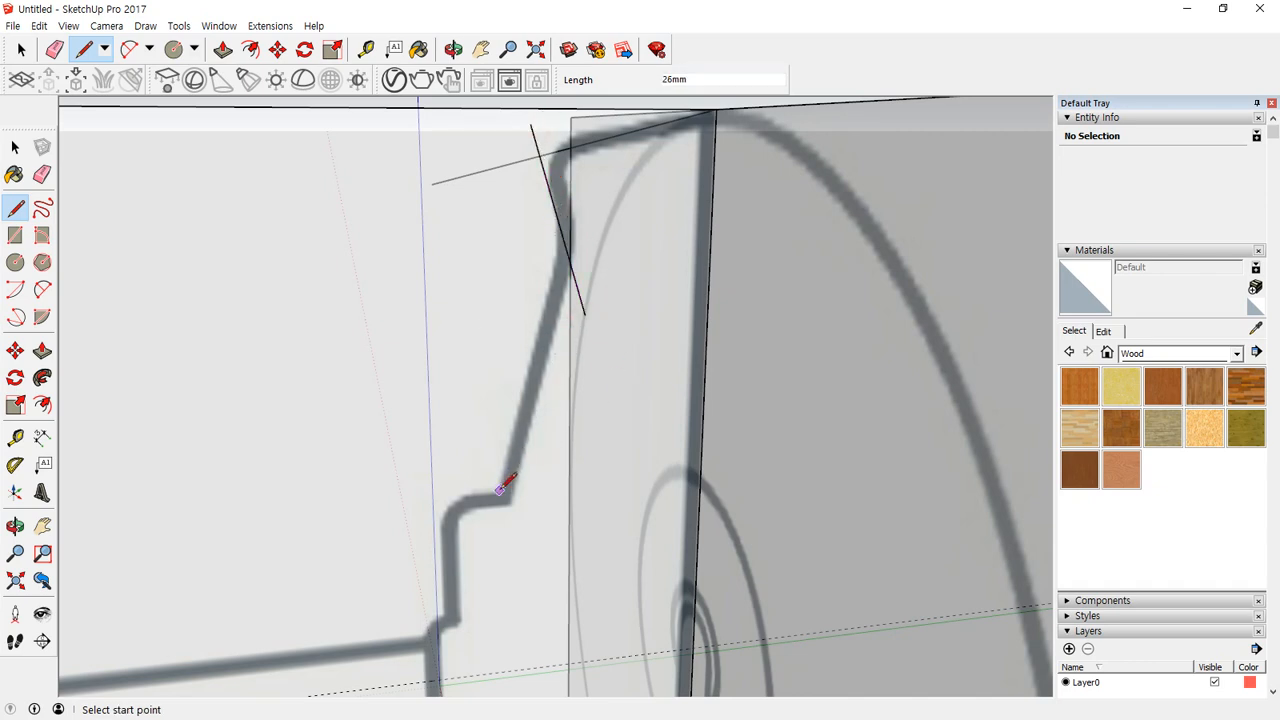
Step: Trace the mount's long slanted front edge about 35 mm up from the shoulder, and draw a shoulder line forward from its lower end
left_click(499, 490)
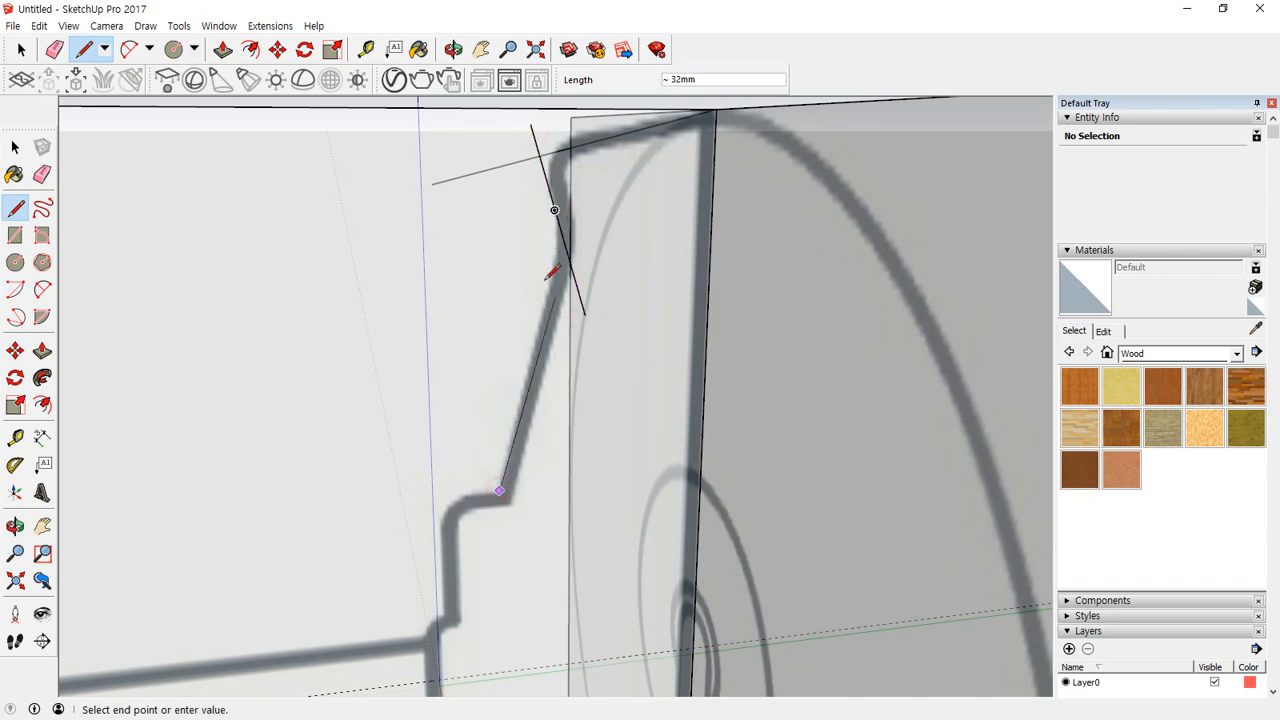
left_click(580, 175)
key("Escape")
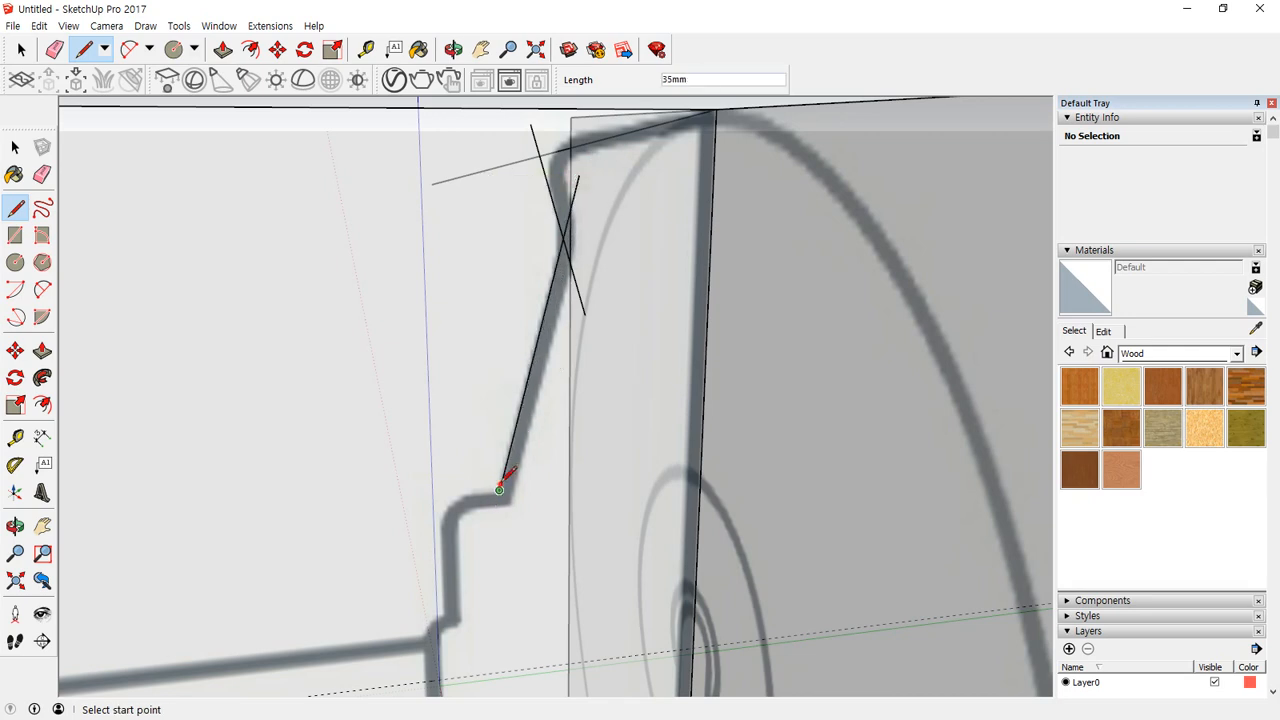
left_click(499, 490)
left_click(374, 499)
Step: Draw a vertical line from the arm's horizontal guide up along the mount's frontmost face
middle_click_drag(476, 603, 447, 548)
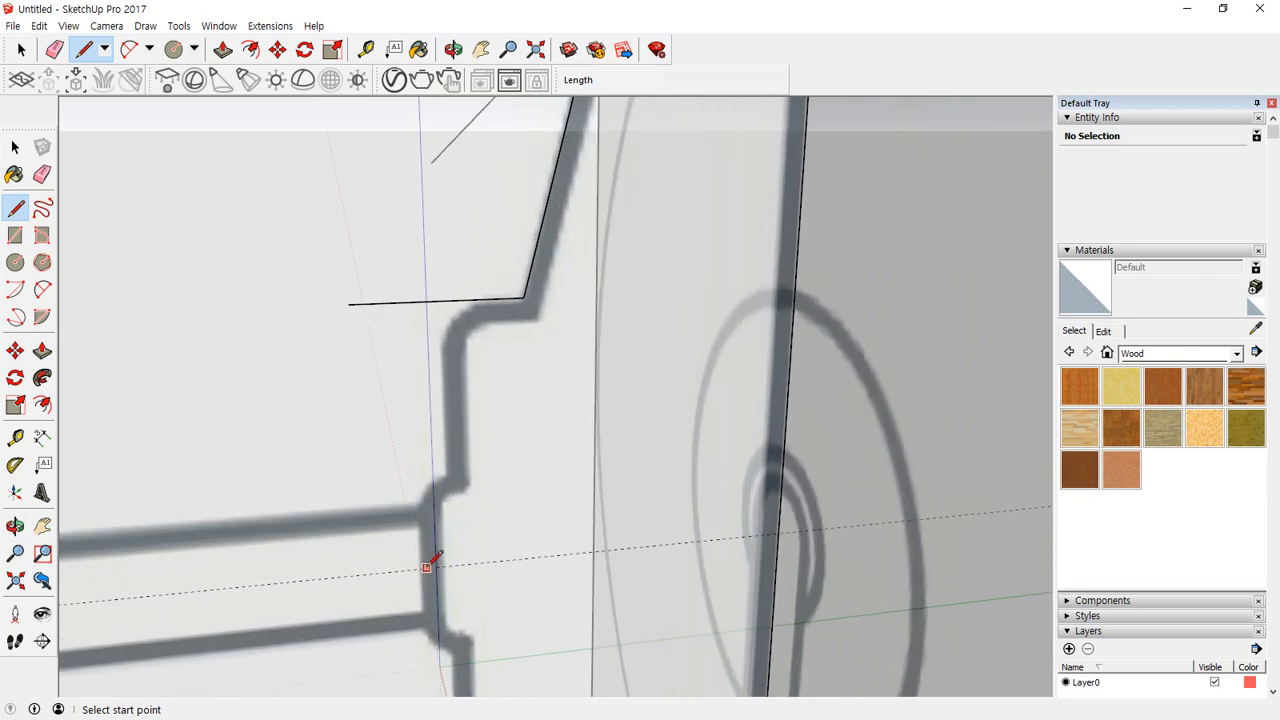
left_click(419, 412)
key("space")
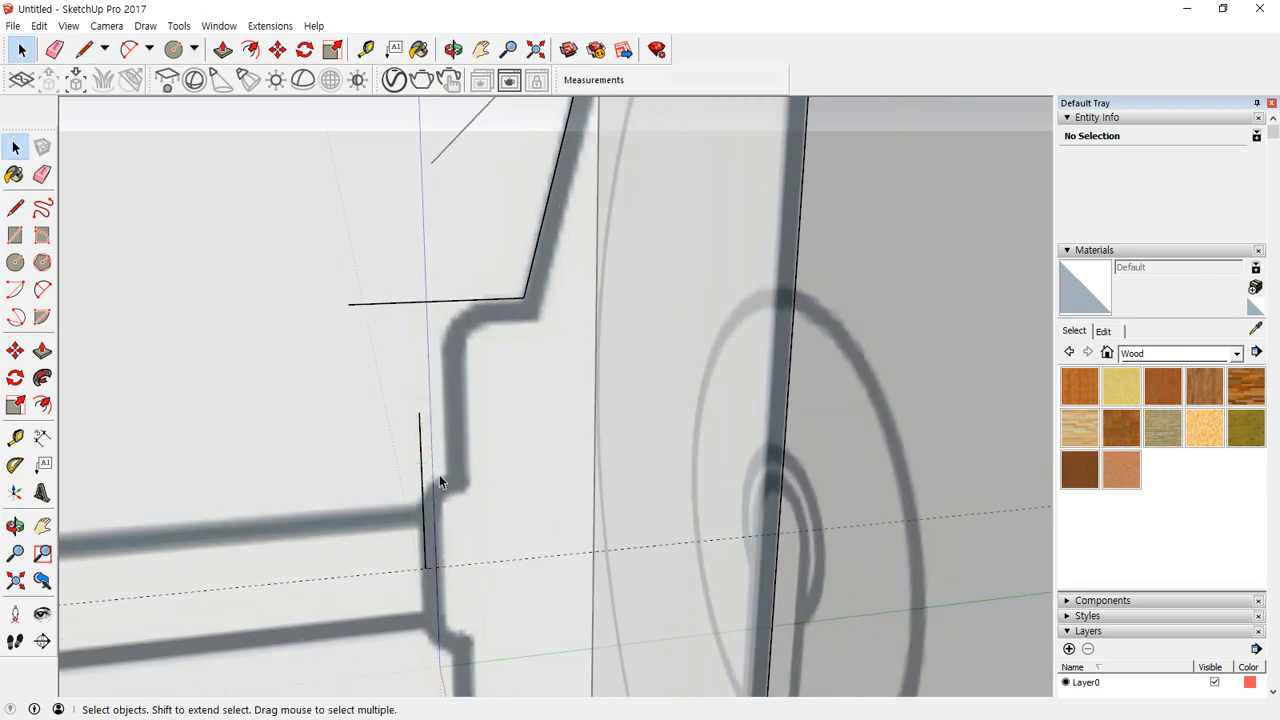
key("l")
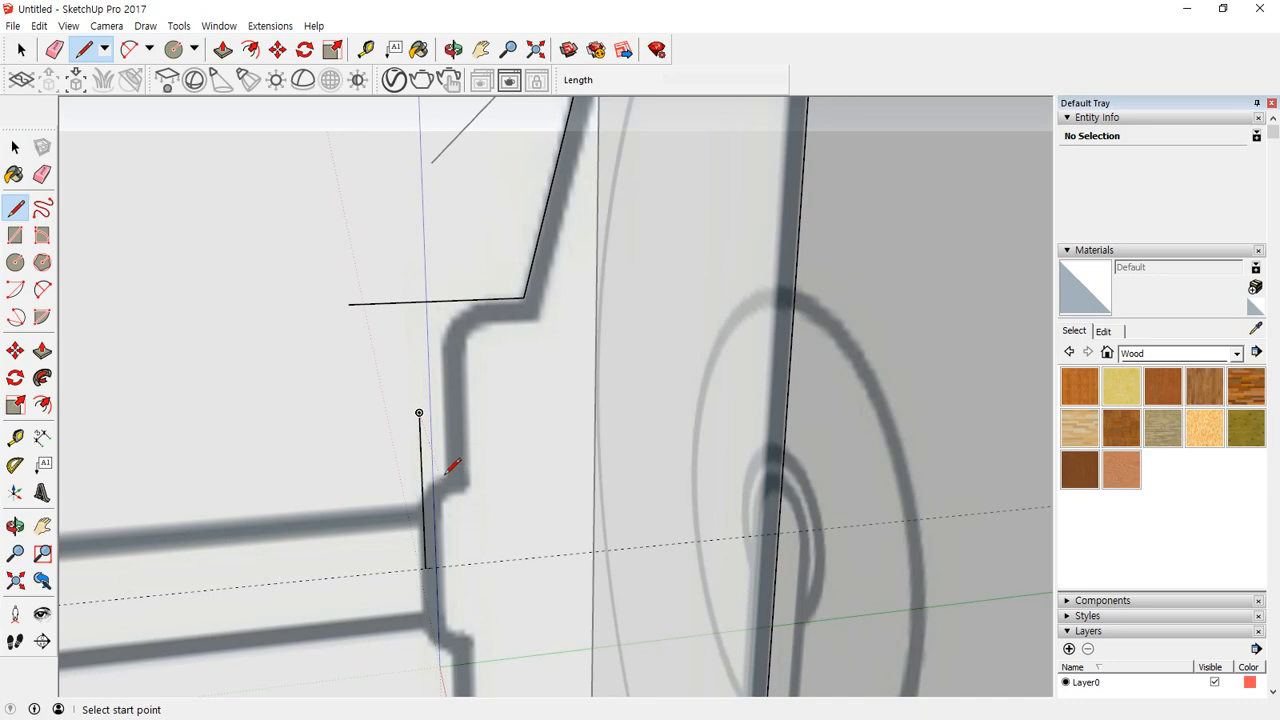
left_click(440, 477)
left_click(289, 489)
left_click(441, 477)
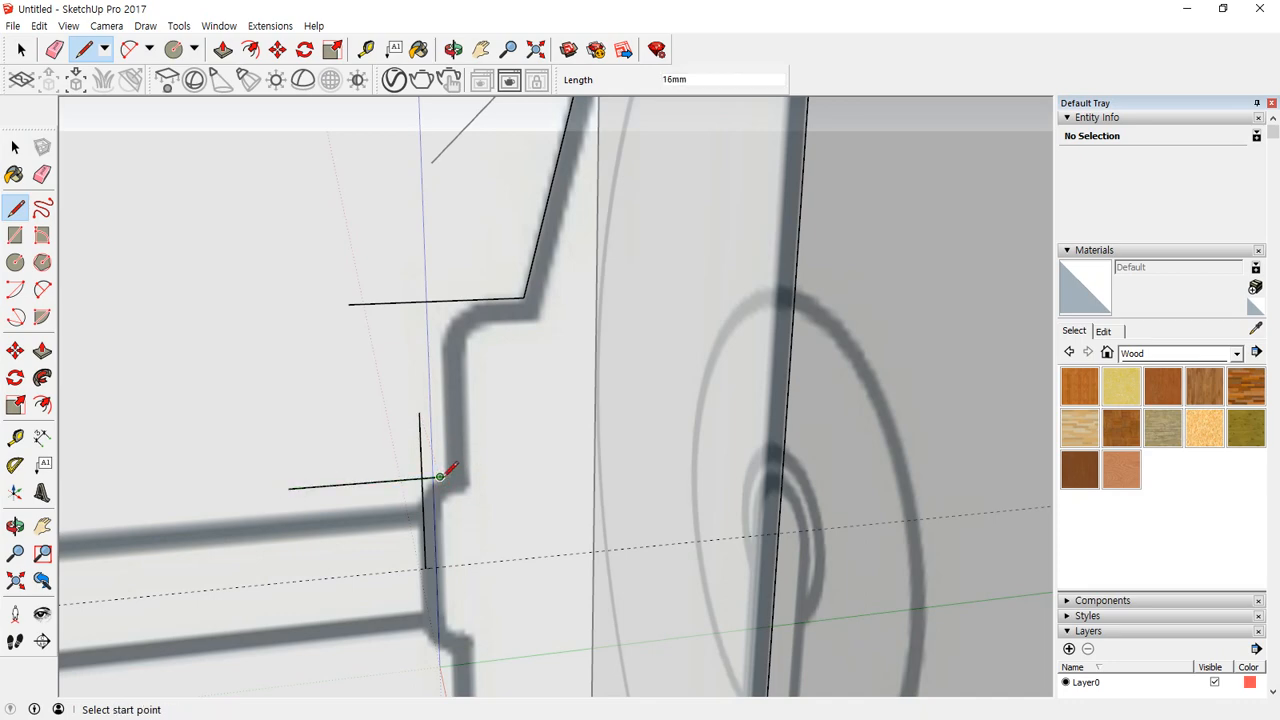
left_click(440, 477)
left_click(443, 255)
mouse_move(471, 357)
middle_mouse_down()
mouse_move(680, 366)
mouse_move(694, 477)
mouse_move(614, 433)
mouse_move(586, 386)
mouse_move(646, 534)
mouse_move(674, 503)
mouse_move(377, 461)
mouse_move(360, 477)
mouse_move(377, 411)
mouse_move(329, 457)
mouse_move(559, 446)
middle_mouse_up()
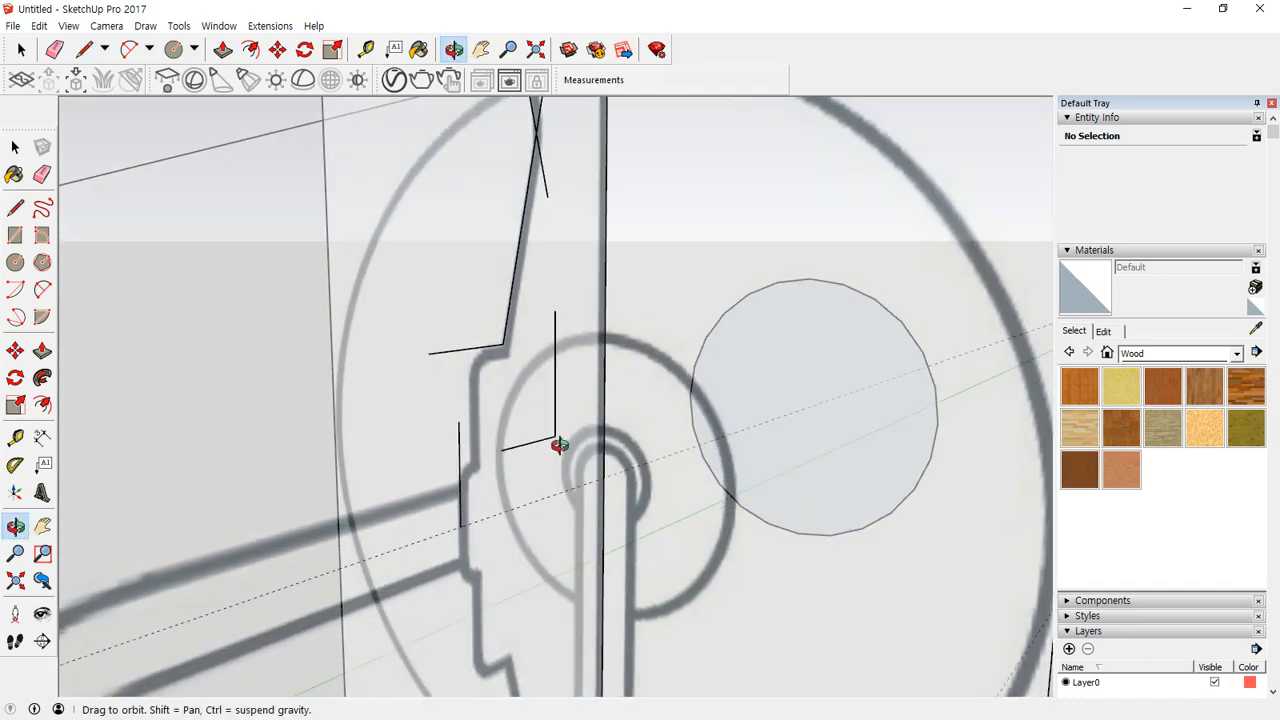
key("e")
left_click_drag(562, 440, 544, 450)
Step: Draw a vertical line down from the shoulder line along the collar's front, and a short line forward from it across the frontmost vertical line
middle_click_drag(544, 450, 350, 404)
middle_click_drag(248, 406, 263, 394)
scroll(265, 402, "up", 3)
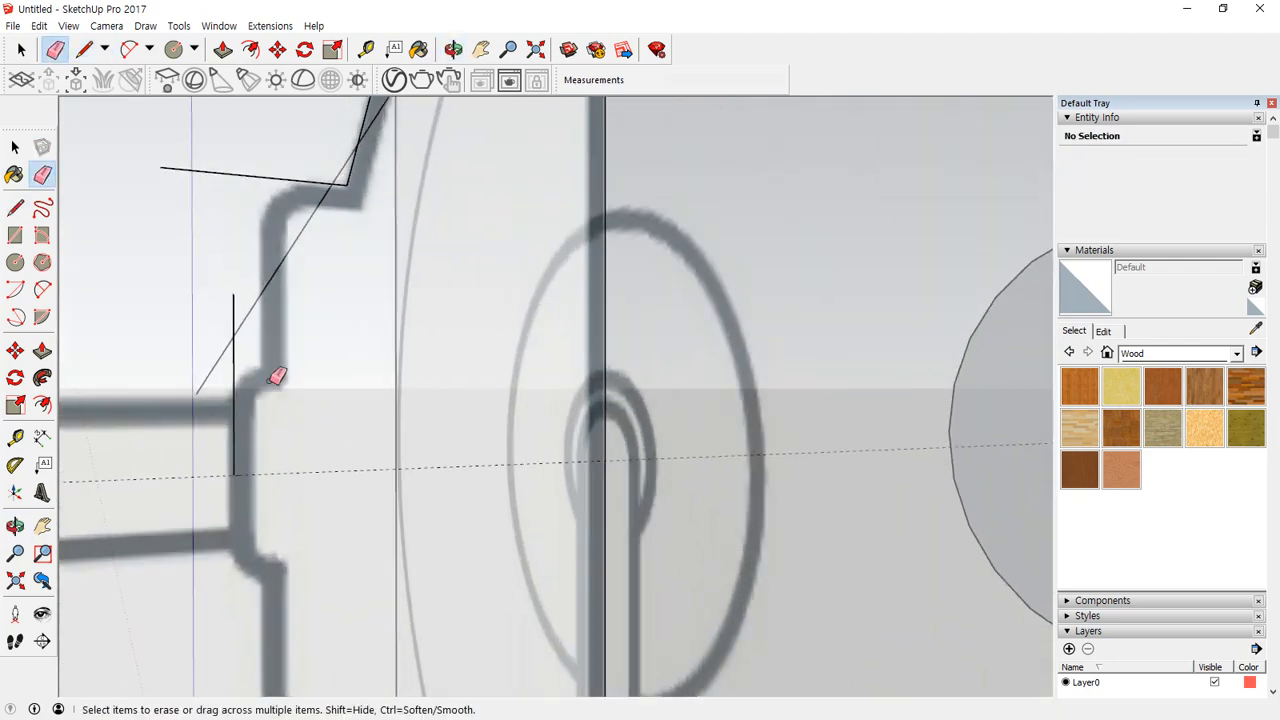
key("l")
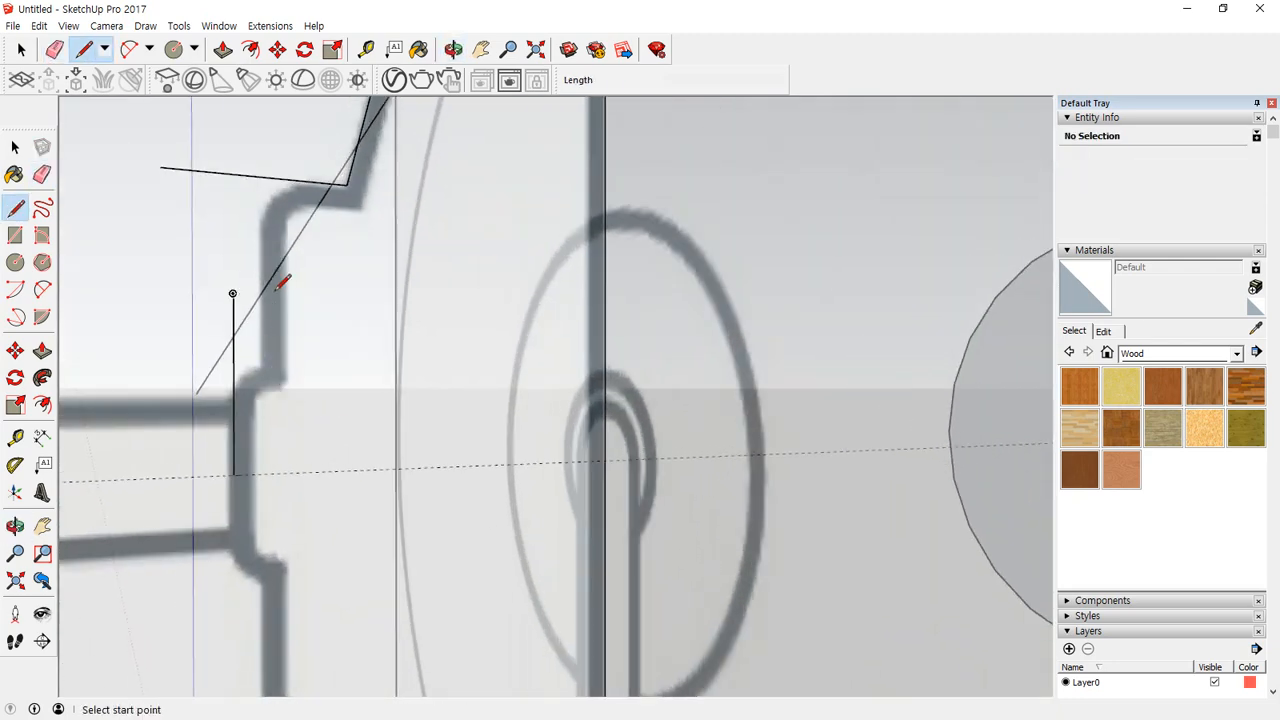
left_click(258, 177)
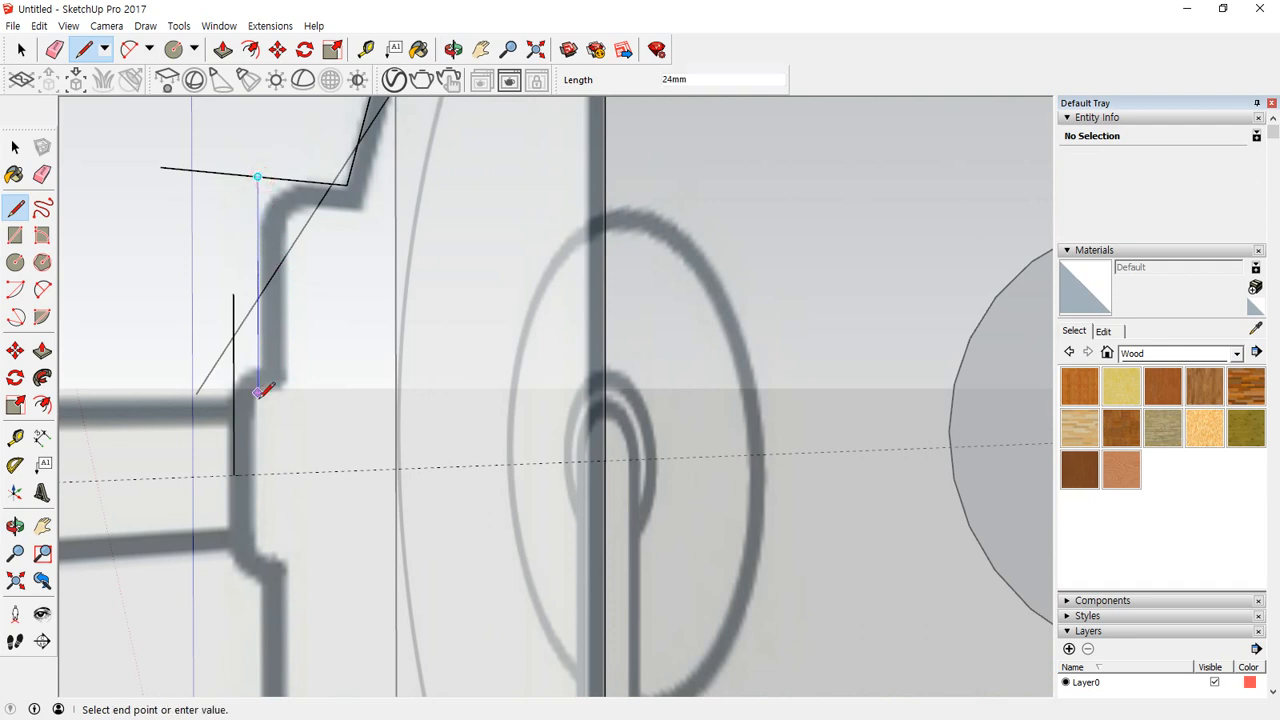
left_click(258, 437)
key("space")
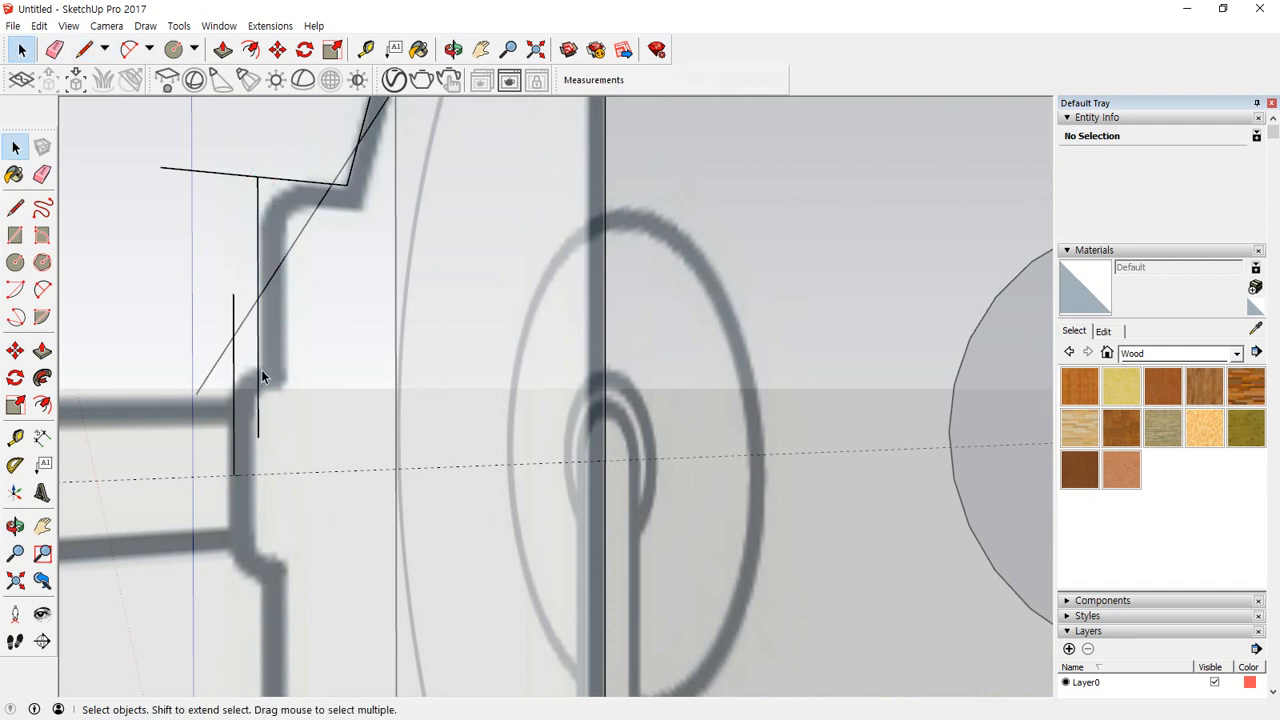
key("l")
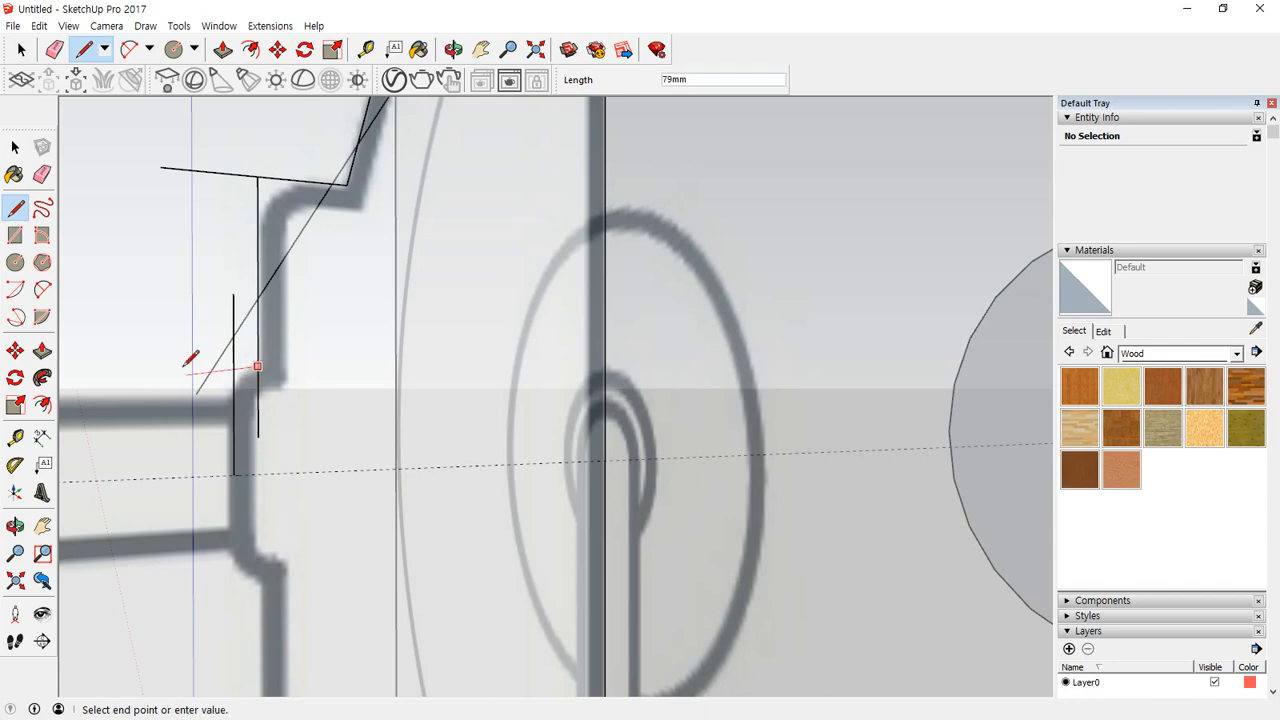
mouse_move(187, 378)
middle_mouse_down()
mouse_move(431, 417)
mouse_move(560, 509)
mouse_move(354, 380)
mouse_move(253, 379)
middle_mouse_up()
scroll(258, 390, "down", 2)
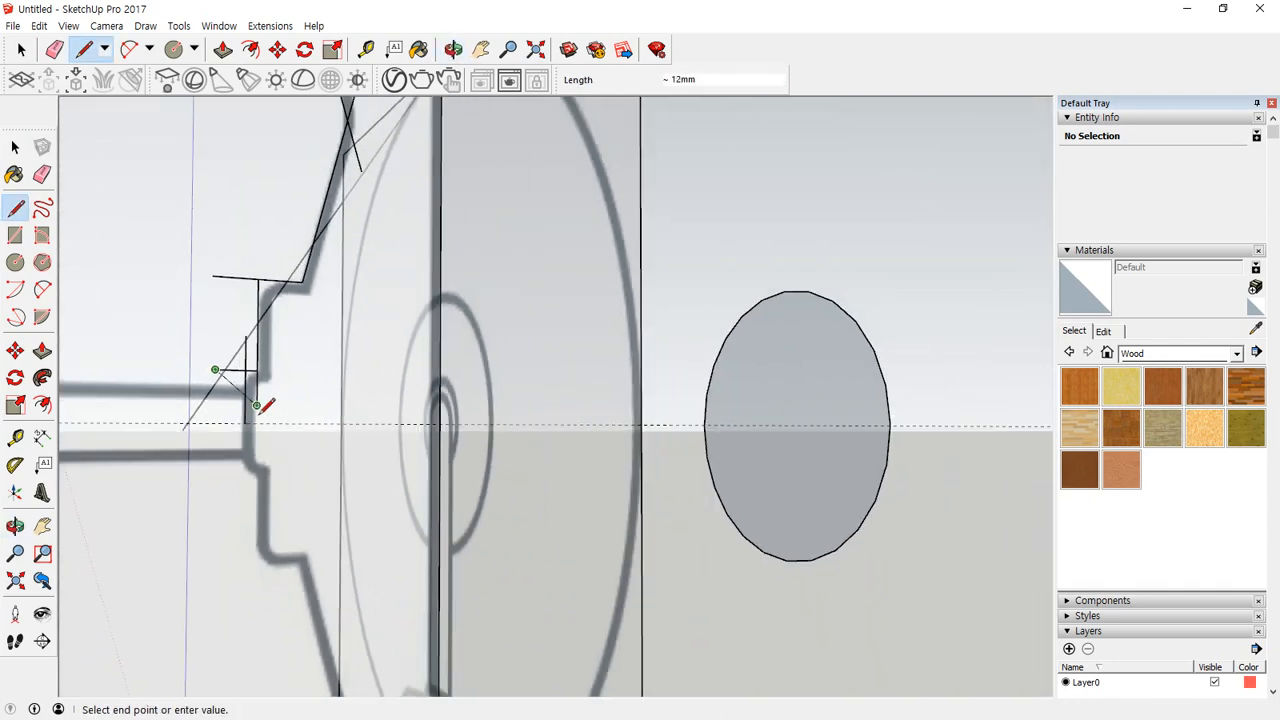
Step: Close the profile along the horizontal guide from the frontmost line to the mount's back, and on up to the upper back corner
left_click(245, 421)
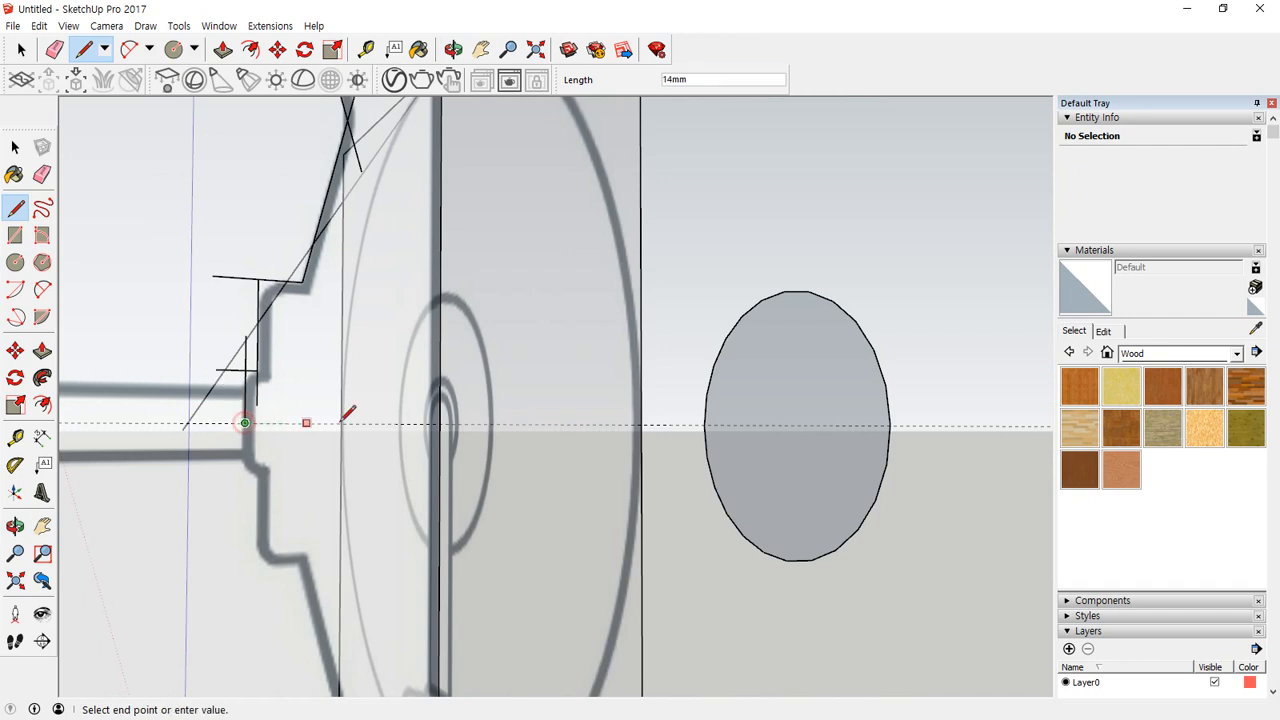
left_click(440, 423)
middle_click_drag(443, 409, 437, 473)
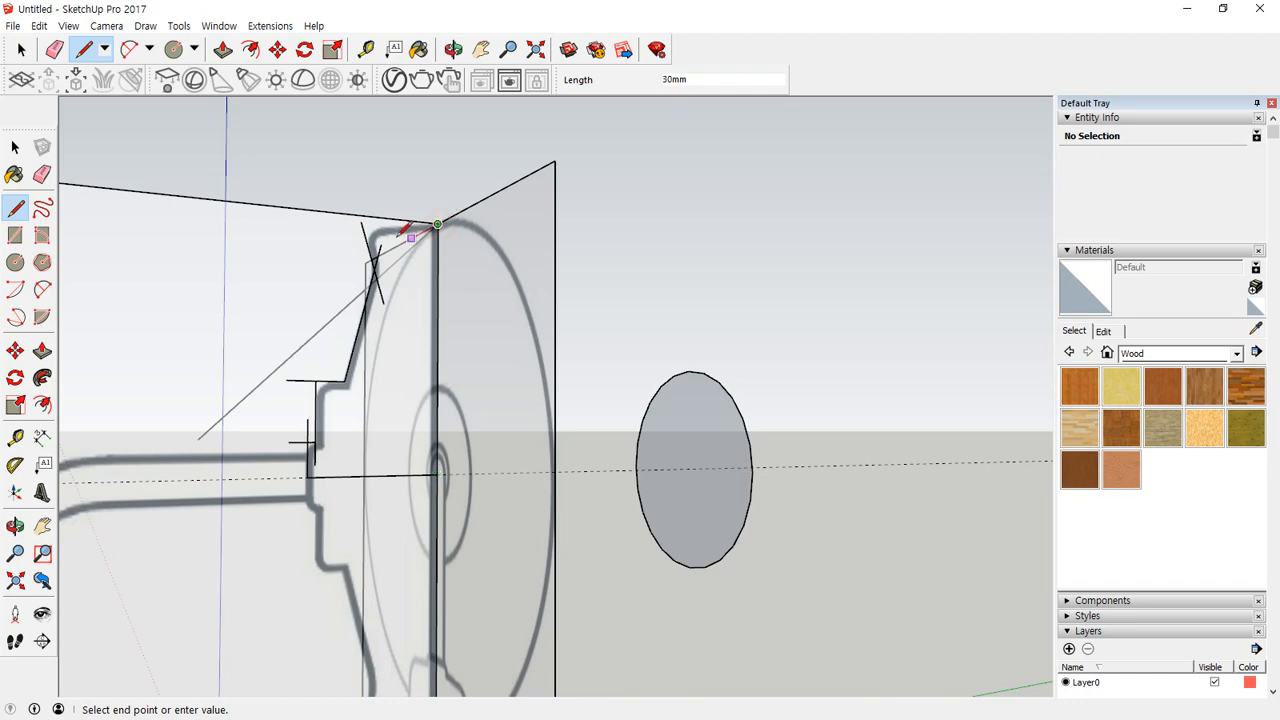
Step: Draw the profile's top edge from the upper back corner forward past the inclined front lines
left_click(258, 237)
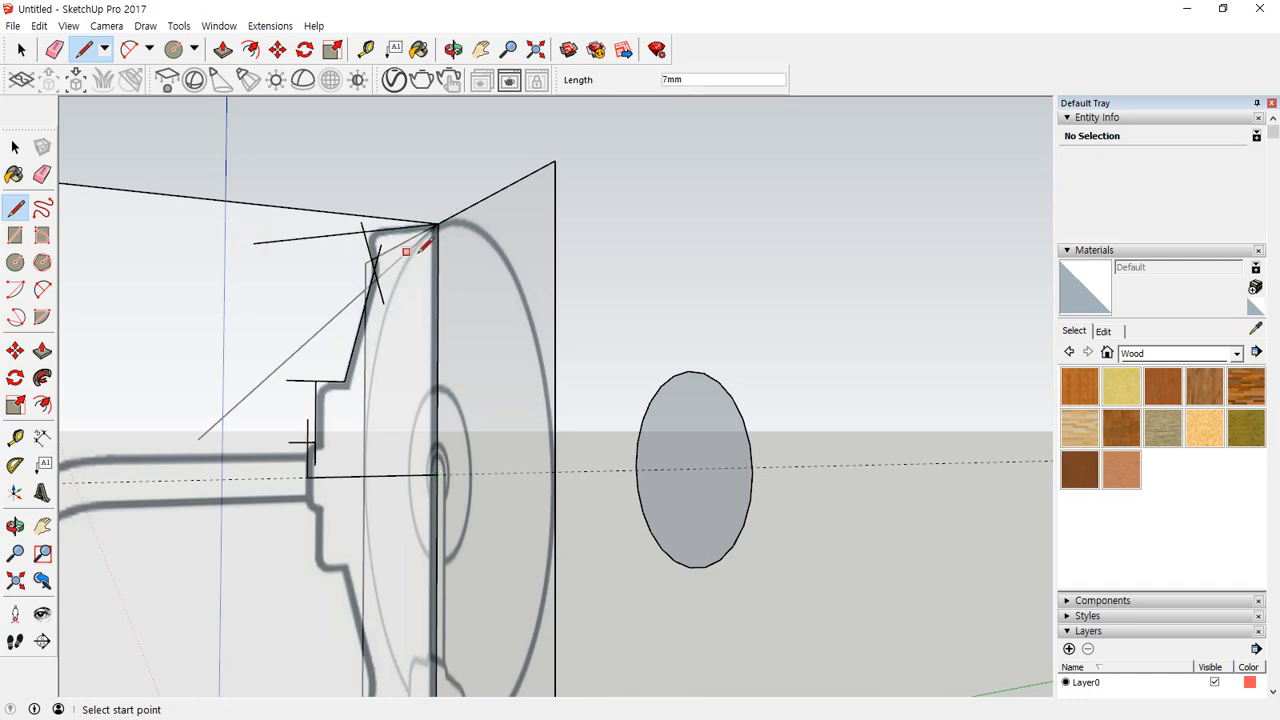
middle_click_drag(258, 240, 270, 280)
key("space")
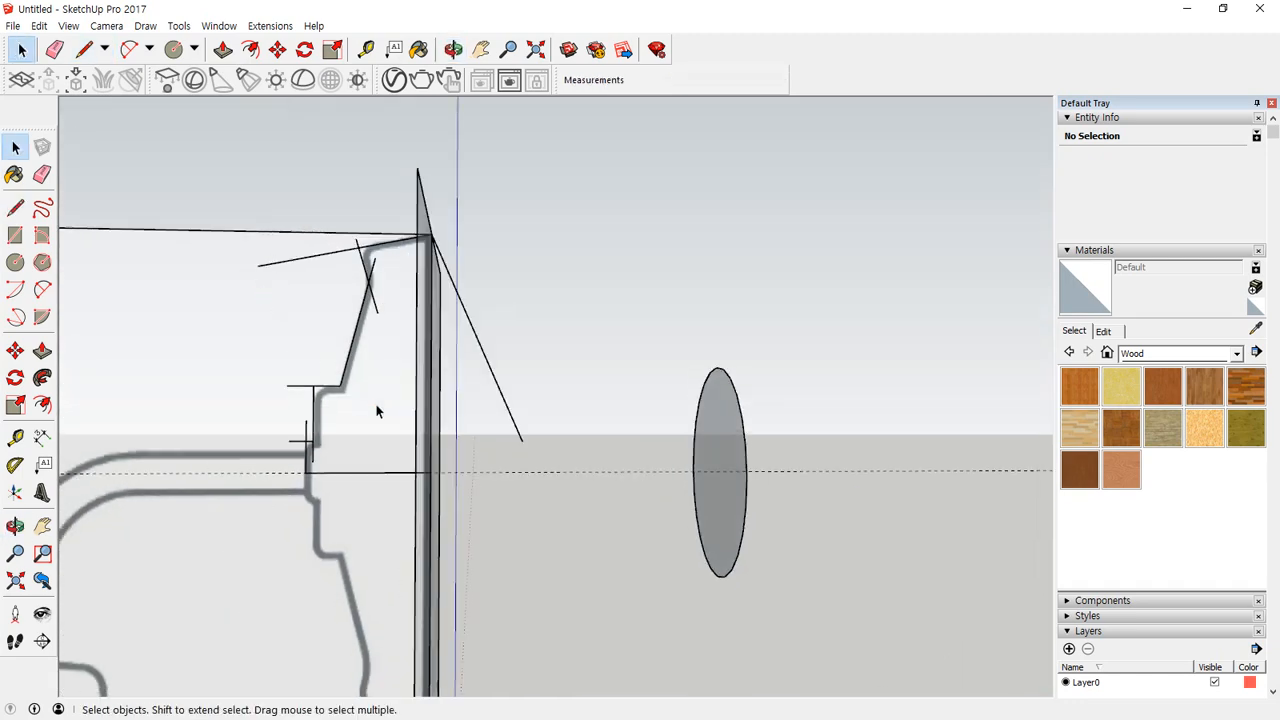
Step: Erase the overshooting line ends around the collar and shoulder corners of the wall mount profile
left_click(370, 402)
middle_click_drag(355, 396, 393, 454)
scroll(365, 460, "up", 3)
scroll(289, 449, "up", 2)
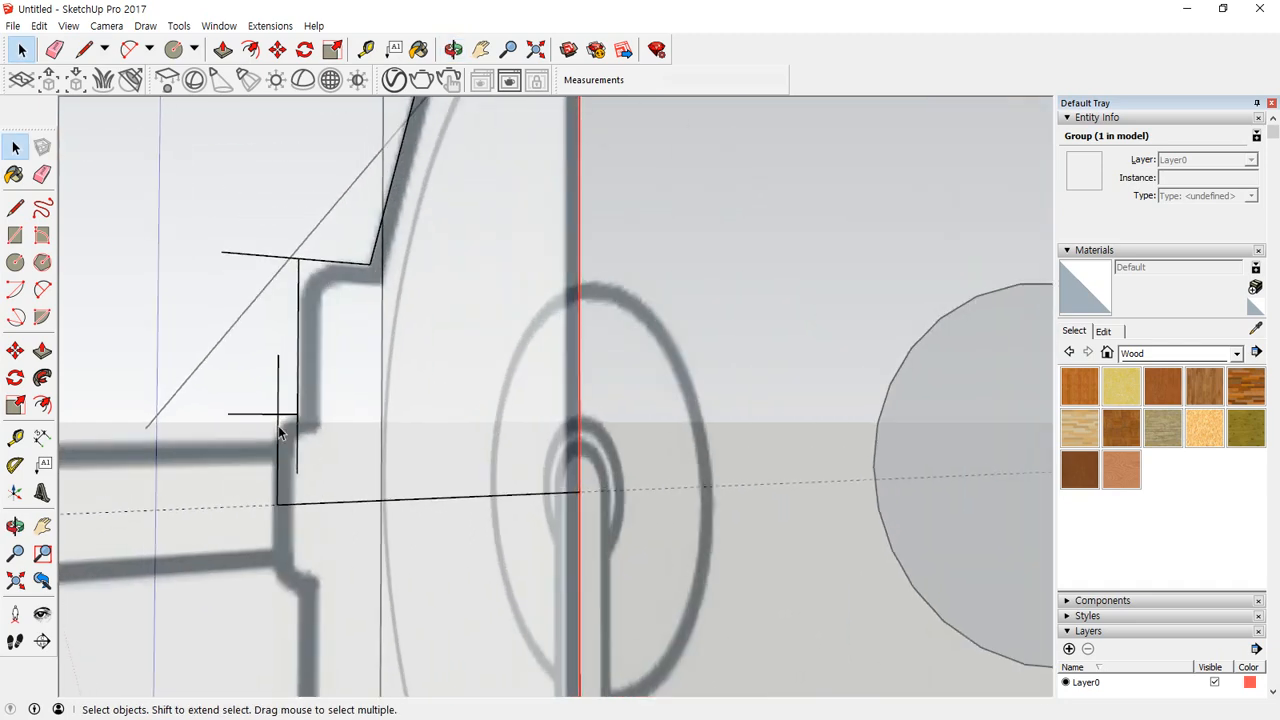
middle_click_drag(289, 449, 280, 457)
scroll(272, 462, "up", 2)
key("e")
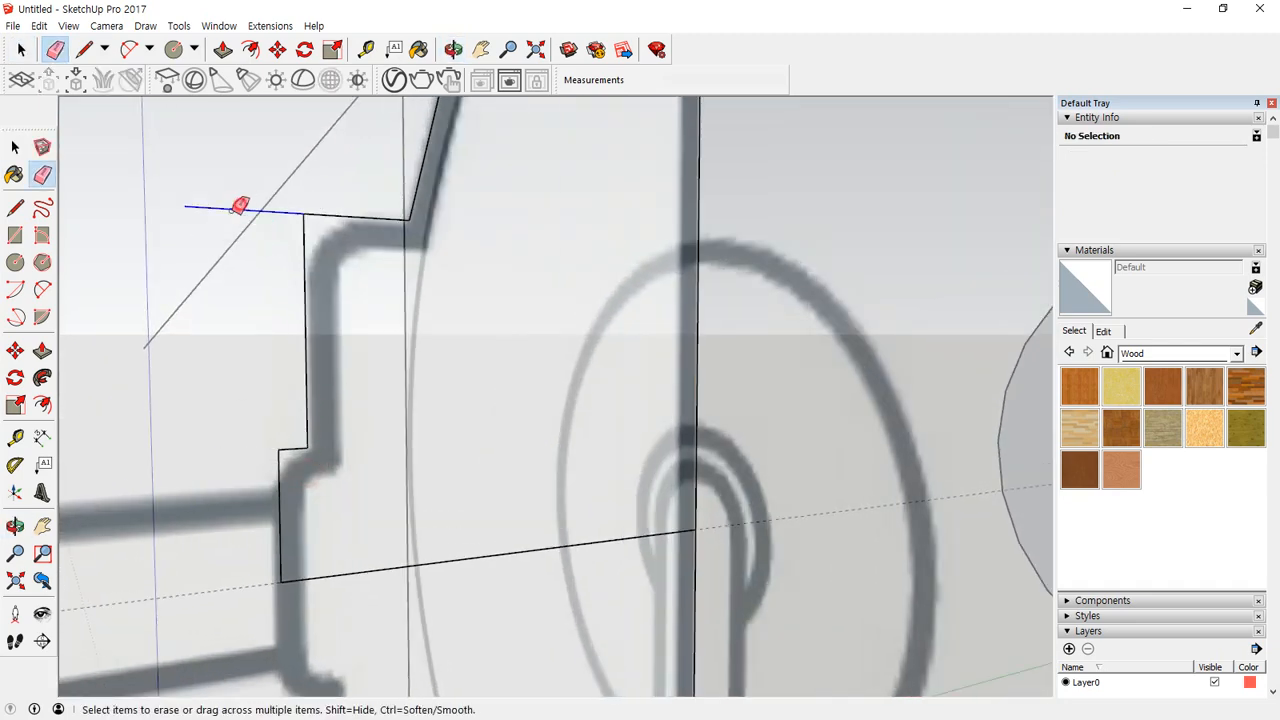
Step: Erase the overshooting line ends around the profile's upper front corner and recessed corner
mouse_move(240, 205)
middle_mouse_down()
mouse_move(286, 320)
mouse_move(337, 291)
mouse_move(370, 462)
mouse_move(397, 440)
mouse_move(754, 411)
mouse_move(726, 334)
mouse_move(449, 343)
mouse_move(402, 290)
middle_mouse_up()
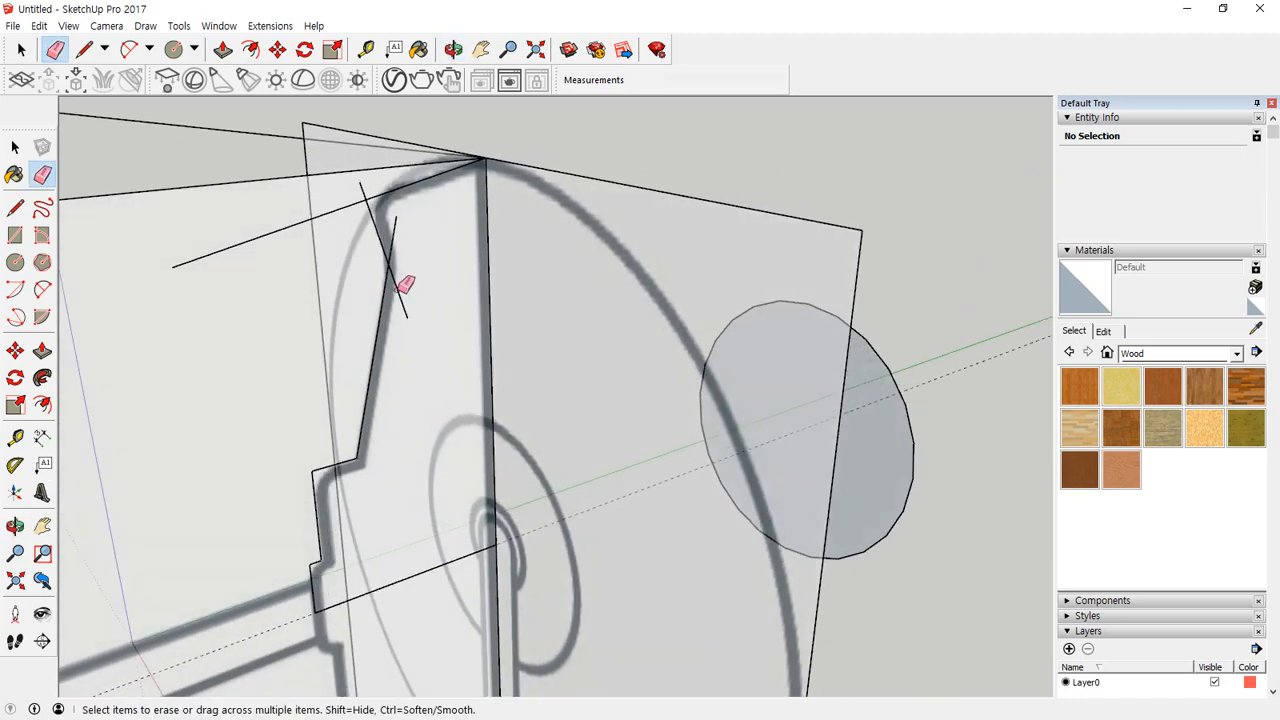
scroll(405, 284, "up", 2)
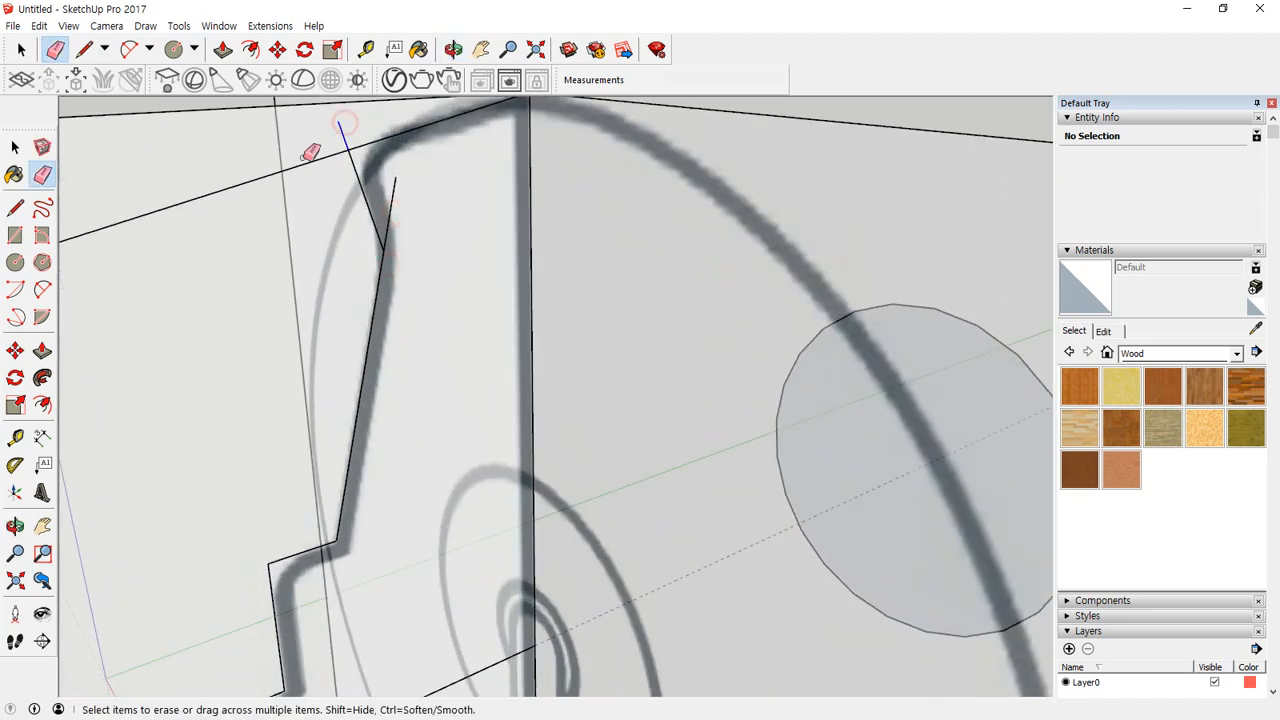
left_click_drag(380, 189, 418, 221)
Step: Round the profile's upper front corner with a tangent arc matching the reference outline
scroll(364, 180, "up", 3)
key("a")
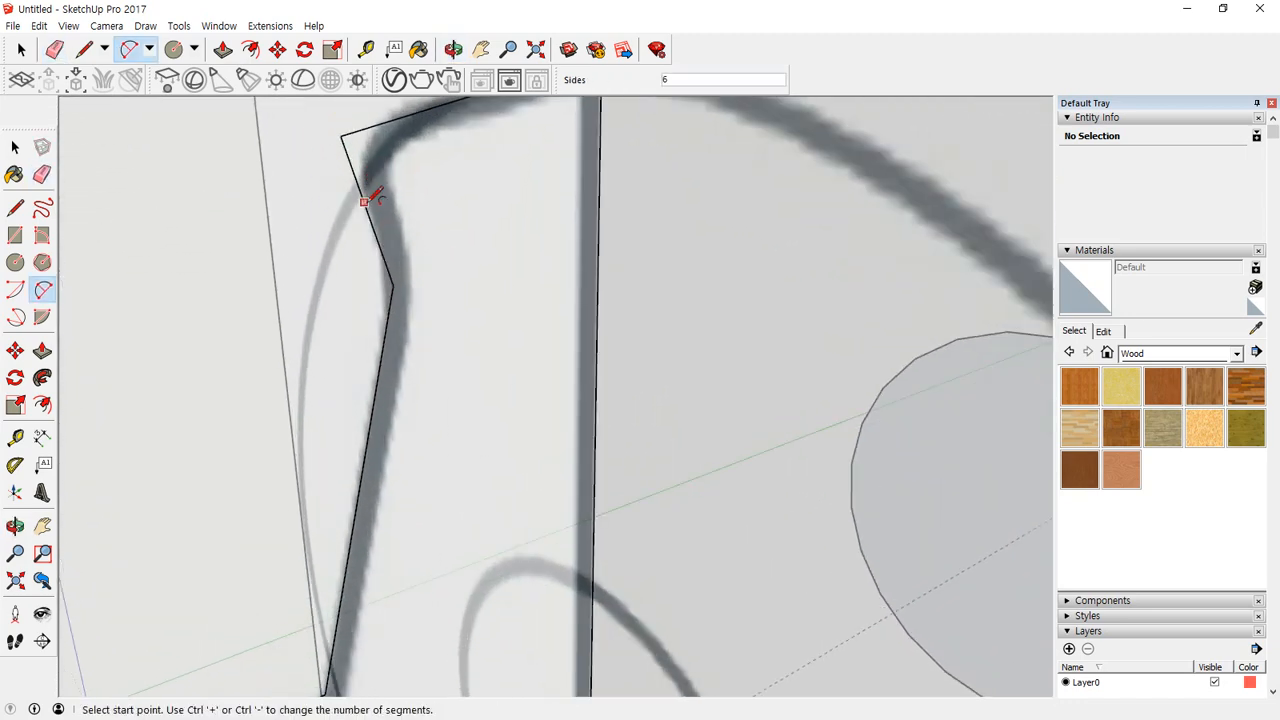
left_click(365, 204)
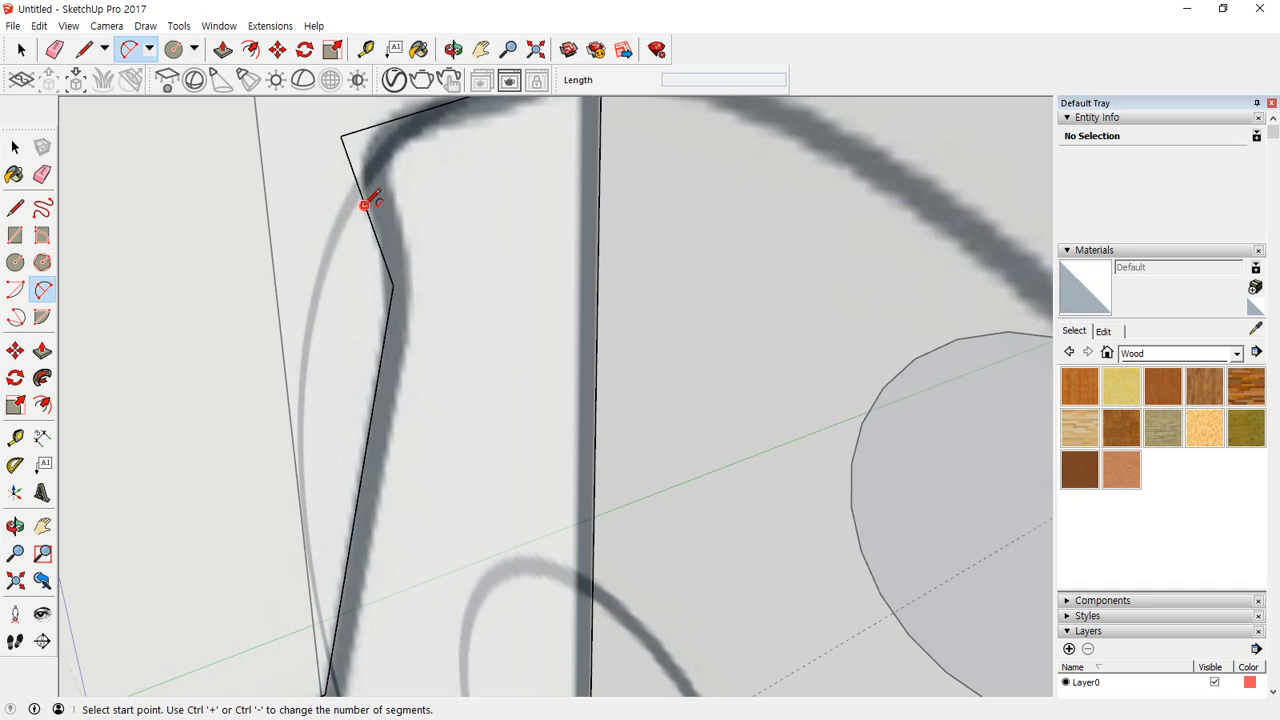
double_click(404, 116)
key("space")
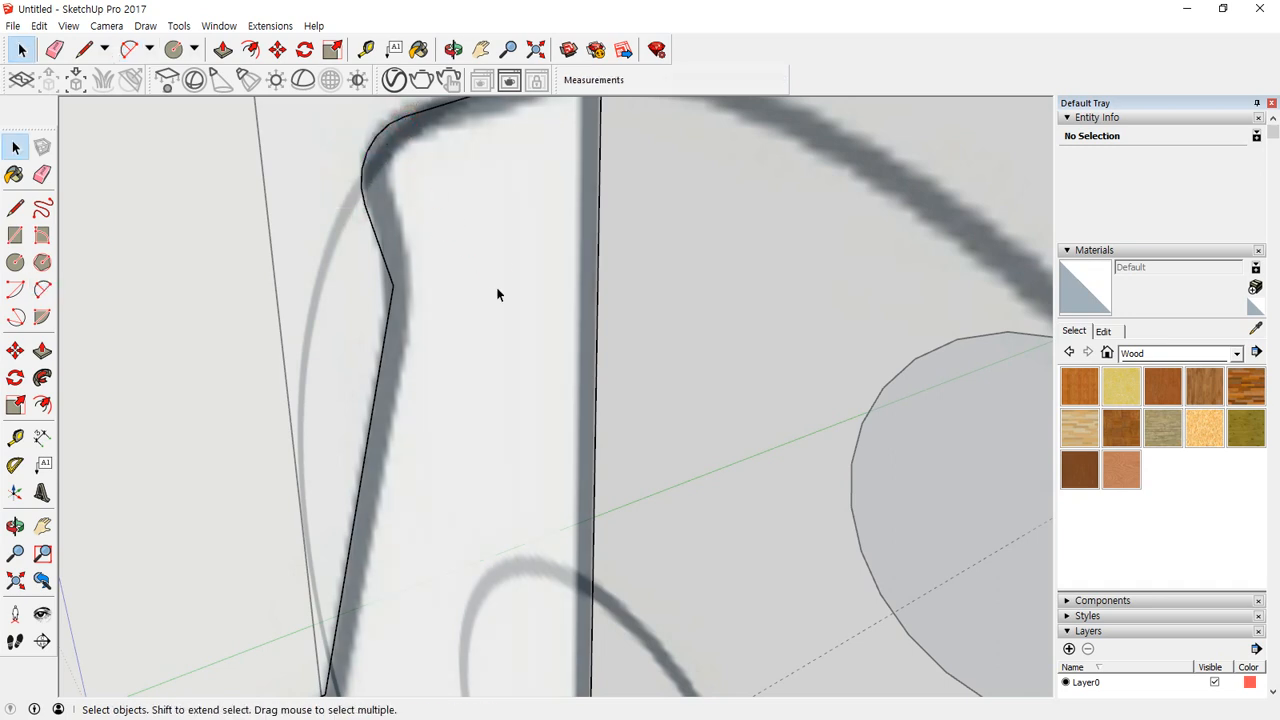
Step: Round the recessed corner between the short inclined edge and the long slanted edge with a tangent arc
scroll(495, 376, "down", 5)
scroll(425, 322, "up", 5)
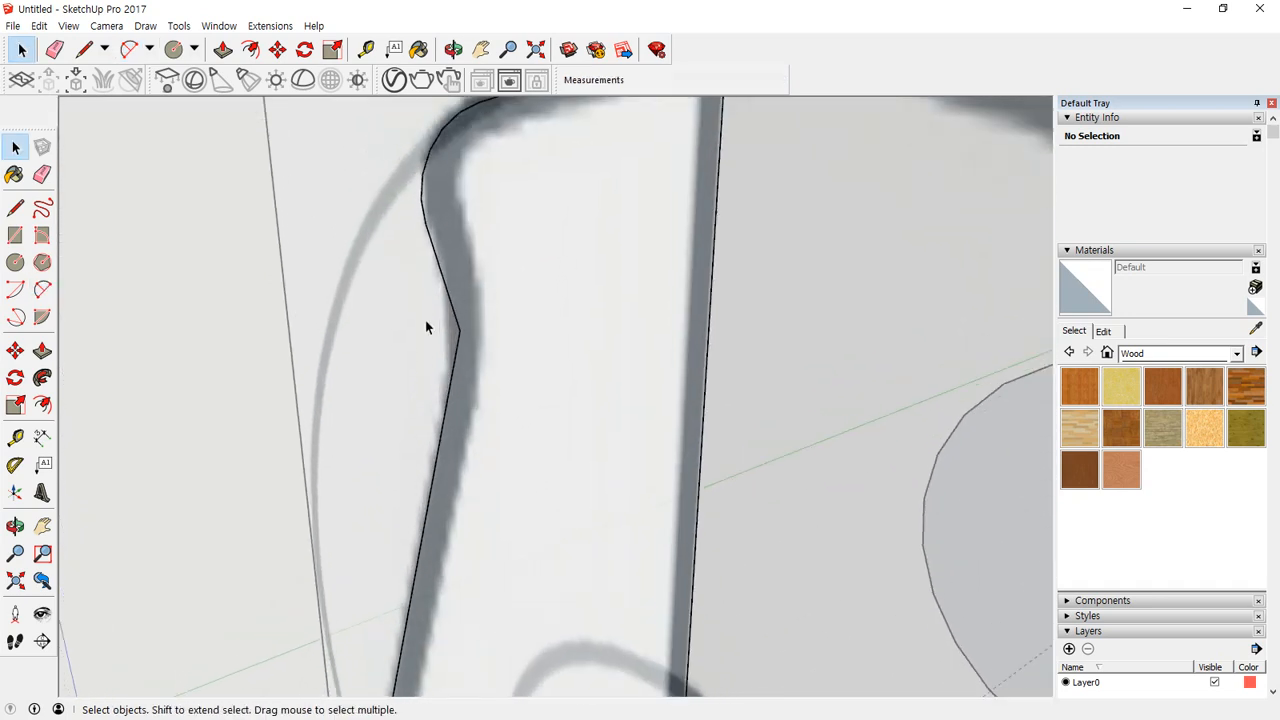
key("a")
left_click(446, 287)
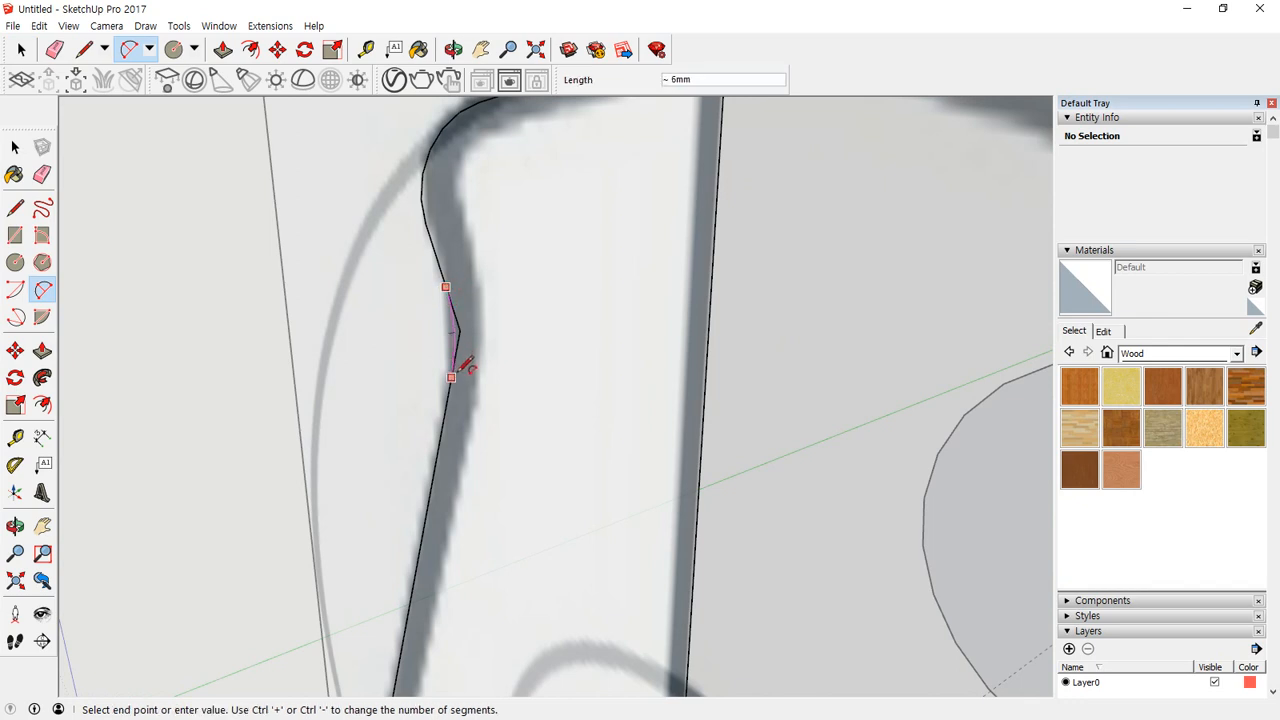
double_click(458, 372)
Step: Round the shoulder's outer corner at the top of the collar with a tangent arc following the reference outline
scroll(472, 430, "down", 3)
middle_click_drag(474, 474, 416, 147, "shift")
scroll(386, 322, "up", 3)
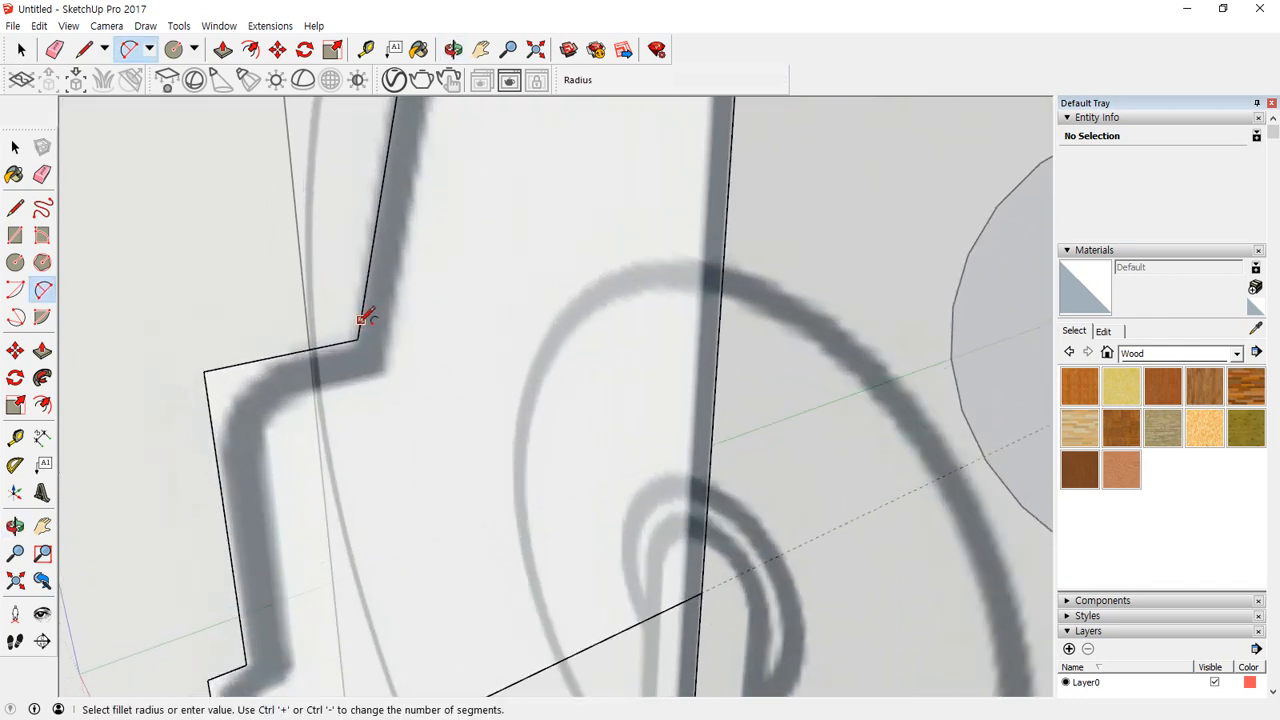
left_click(246, 362)
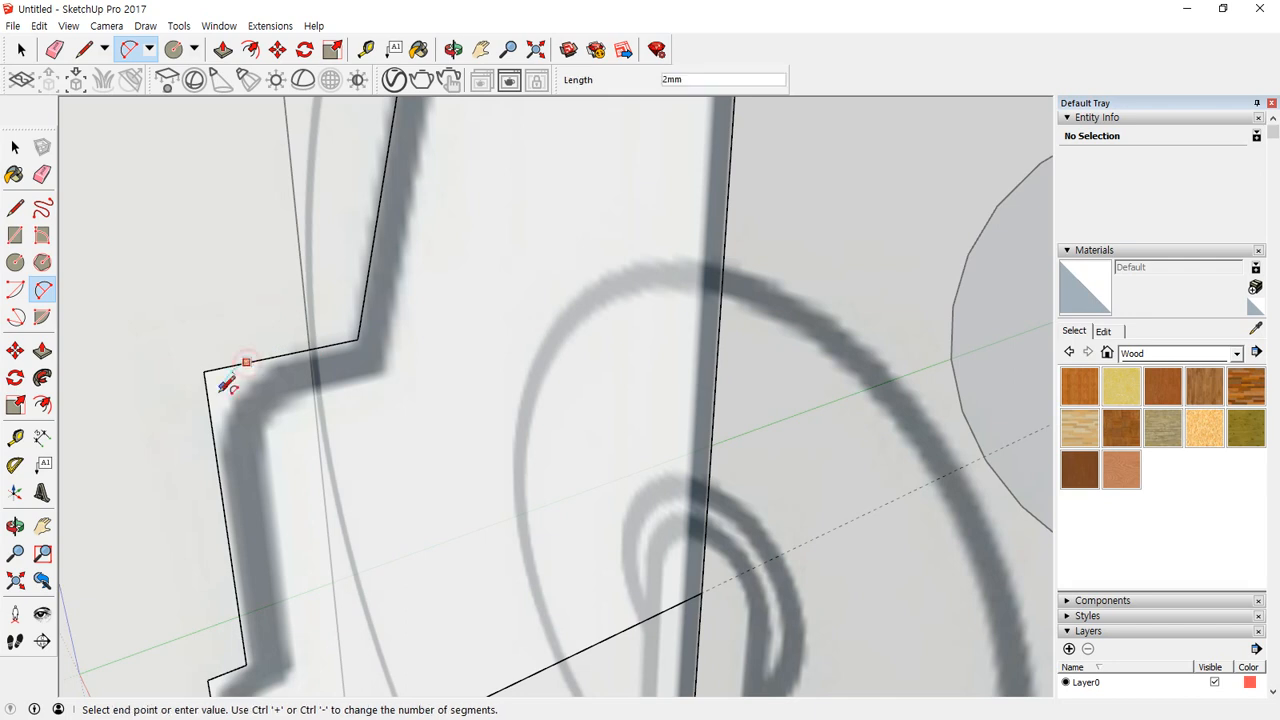
key("Escape")
left_click(275, 357)
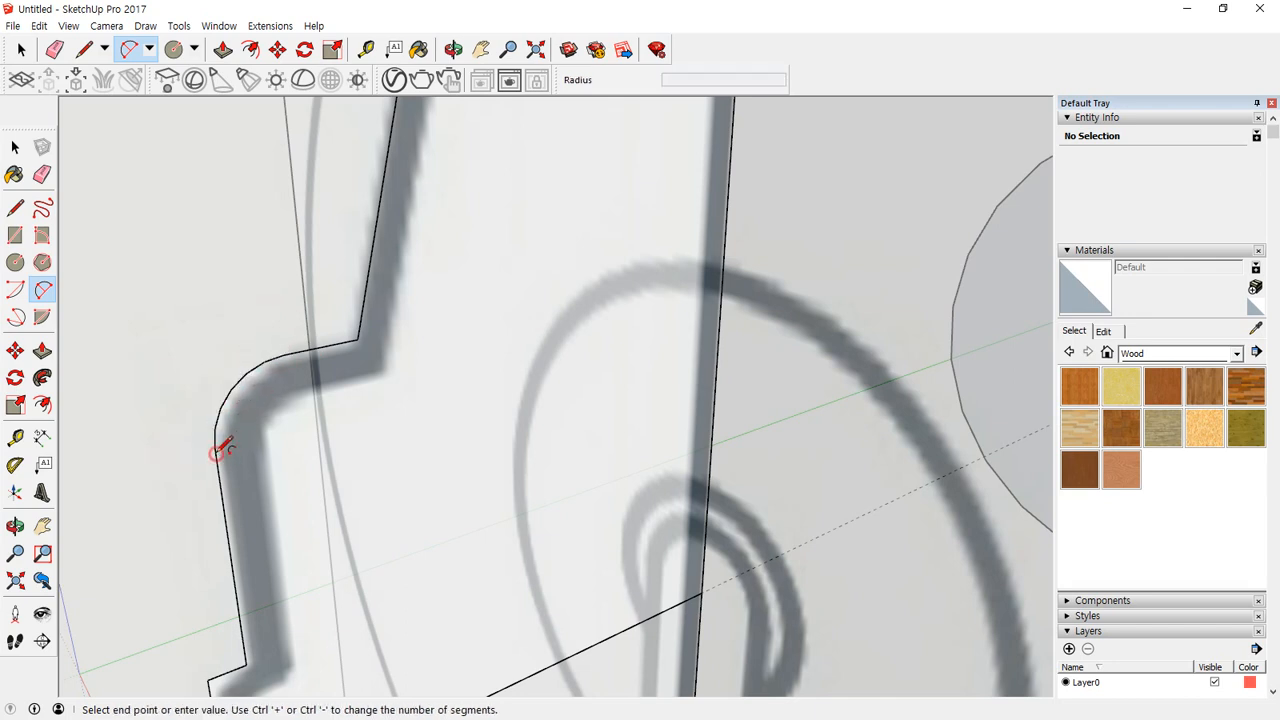
left_click(219, 448)
Step: Round the outer and inner corners of the small step near the profile's centre axis with tangent arcs
middle_click_drag(294, 543, 291, 409, "shift")
scroll(288, 380, "up", 2)
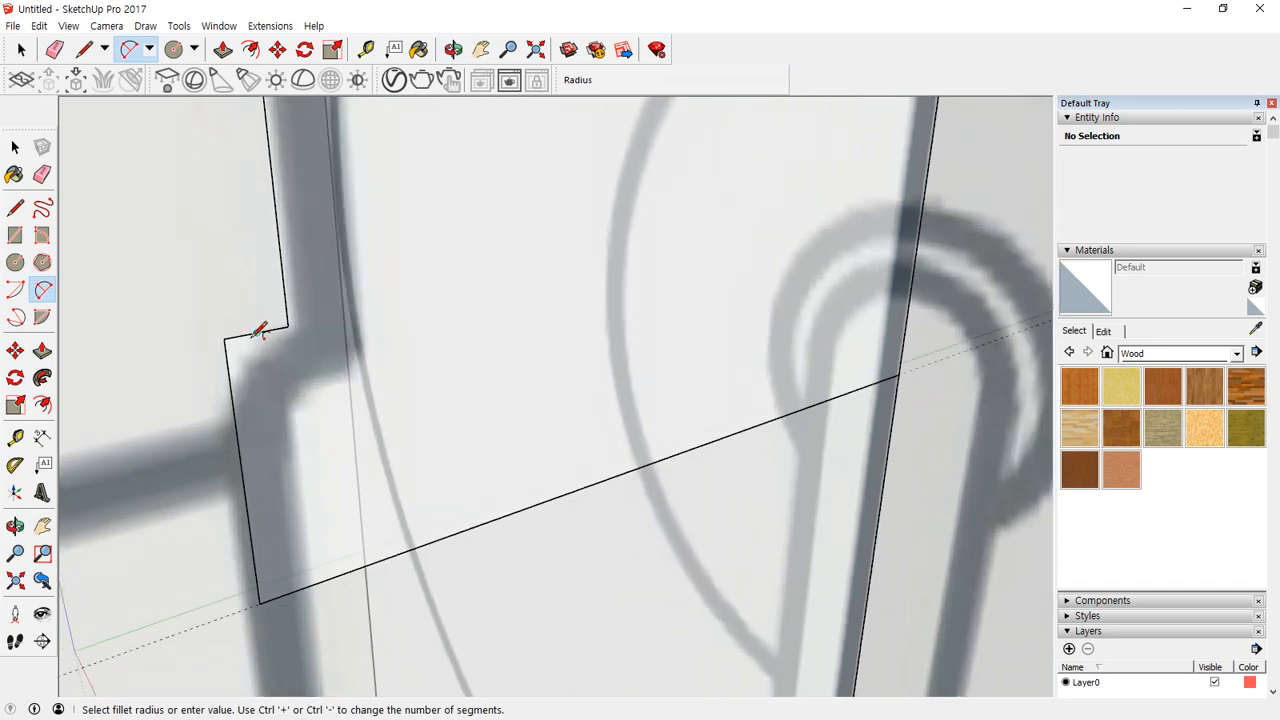
left_click(257, 332)
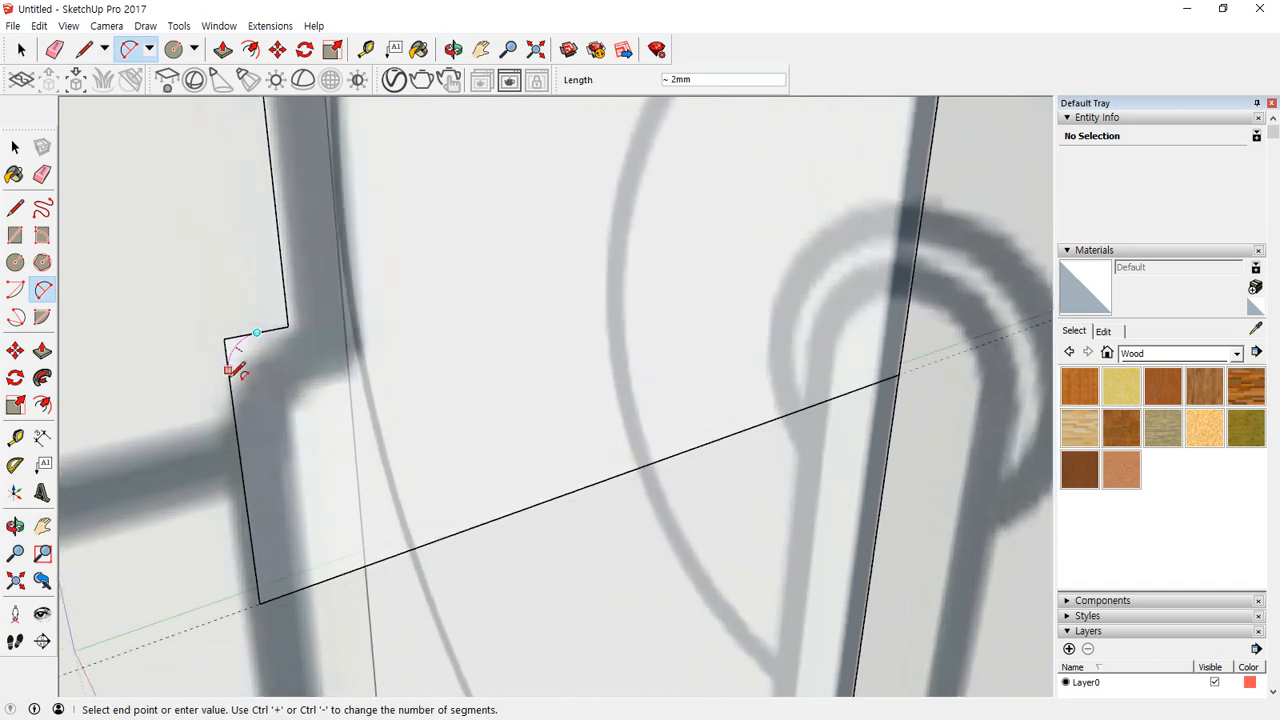
left_click(229, 370)
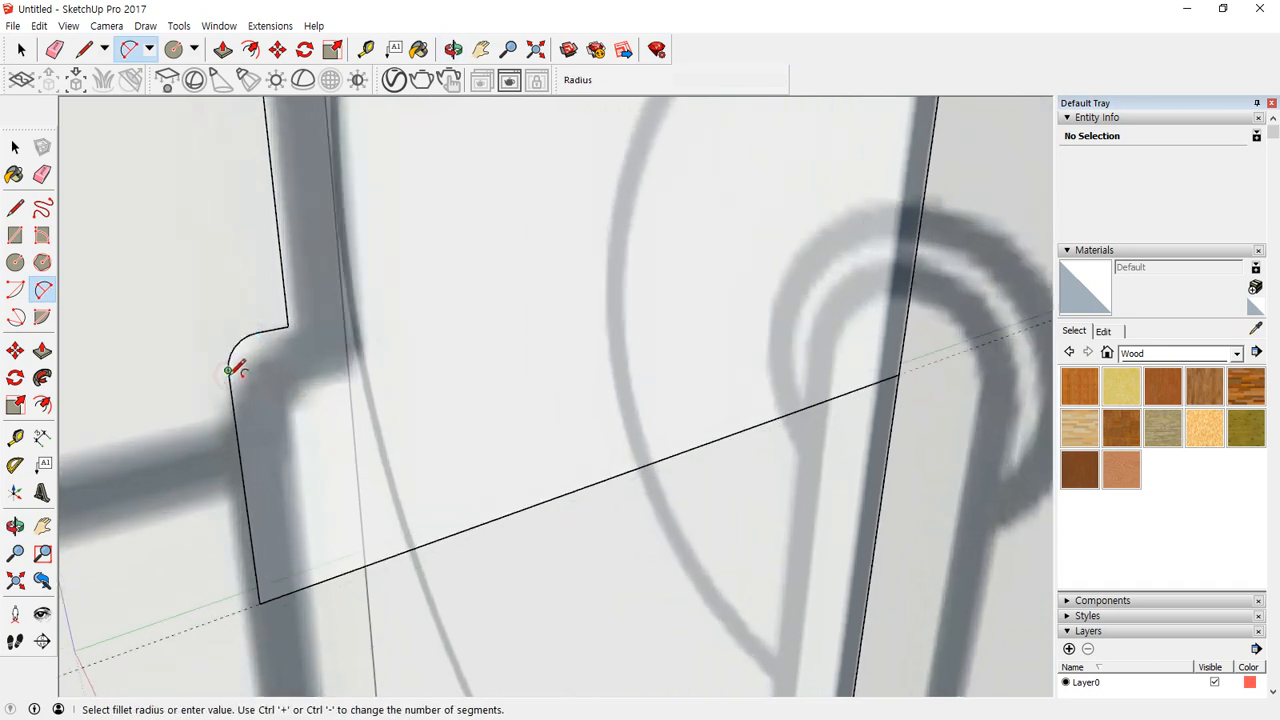
left_click(264, 331)
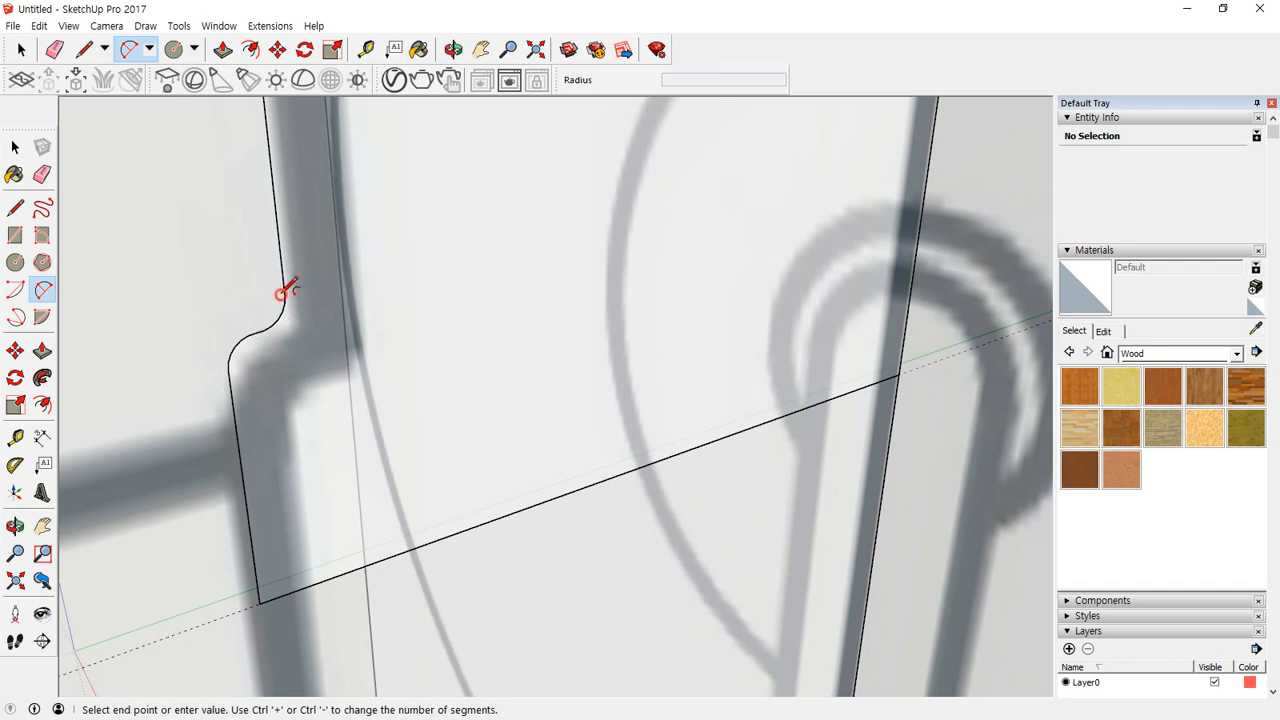
left_click(283, 292)
Step: Round the inner corner where the collar's shoulder meets the long slanted edge with a tangent arc
scroll(277, 277, "down", 3)
middle_click_drag(277, 280, 391, 329)
scroll(380, 333, "up", 2)
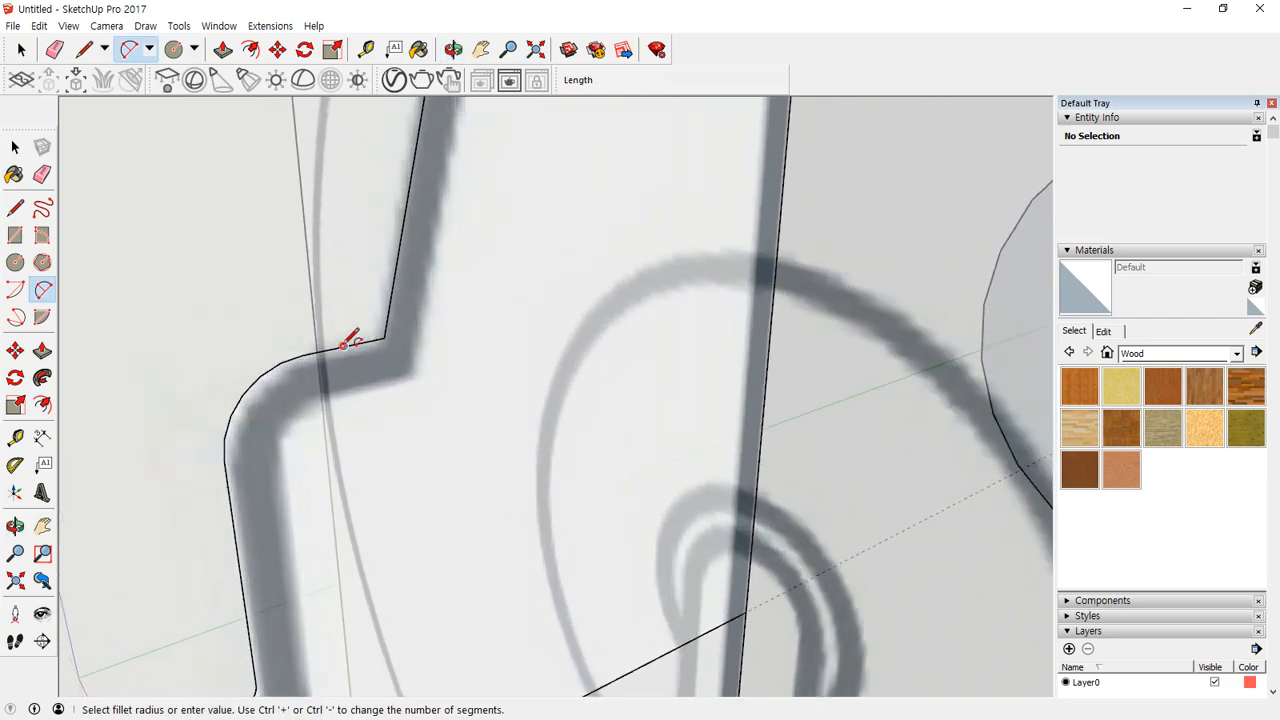
left_click(344, 345)
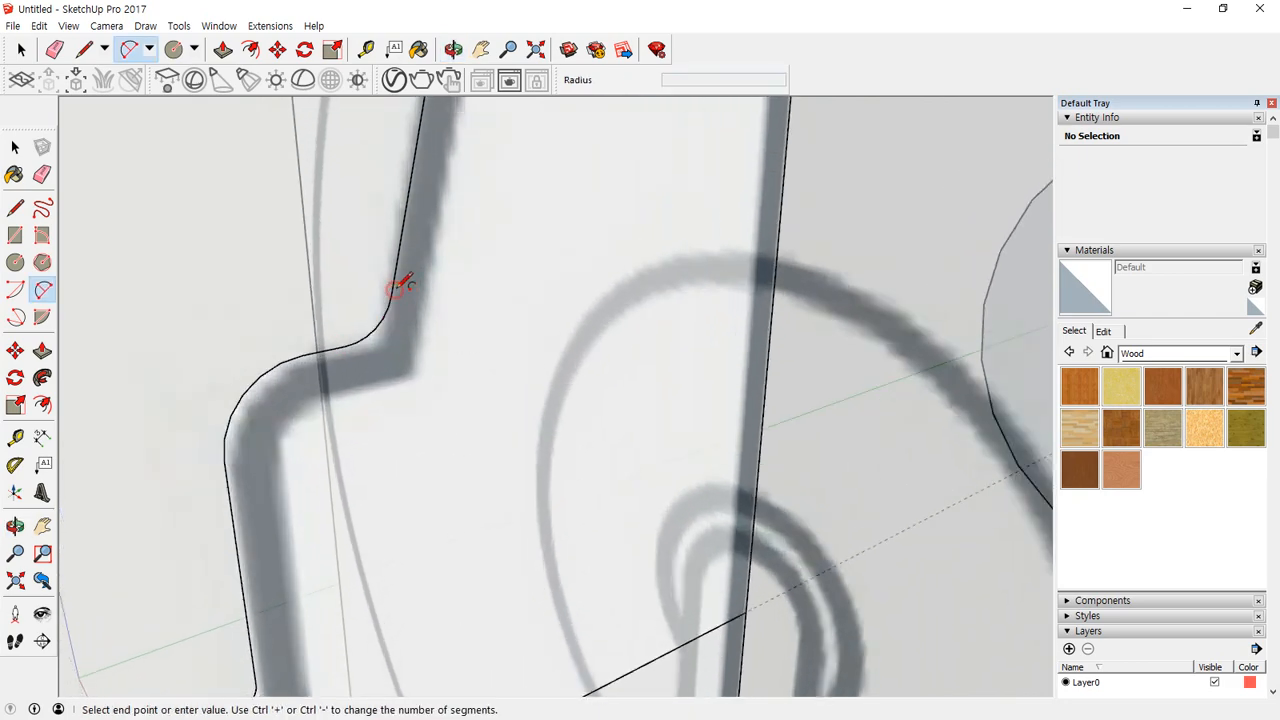
scroll(308, 408, "down", 2)
scroll(346, 366, "down", 4)
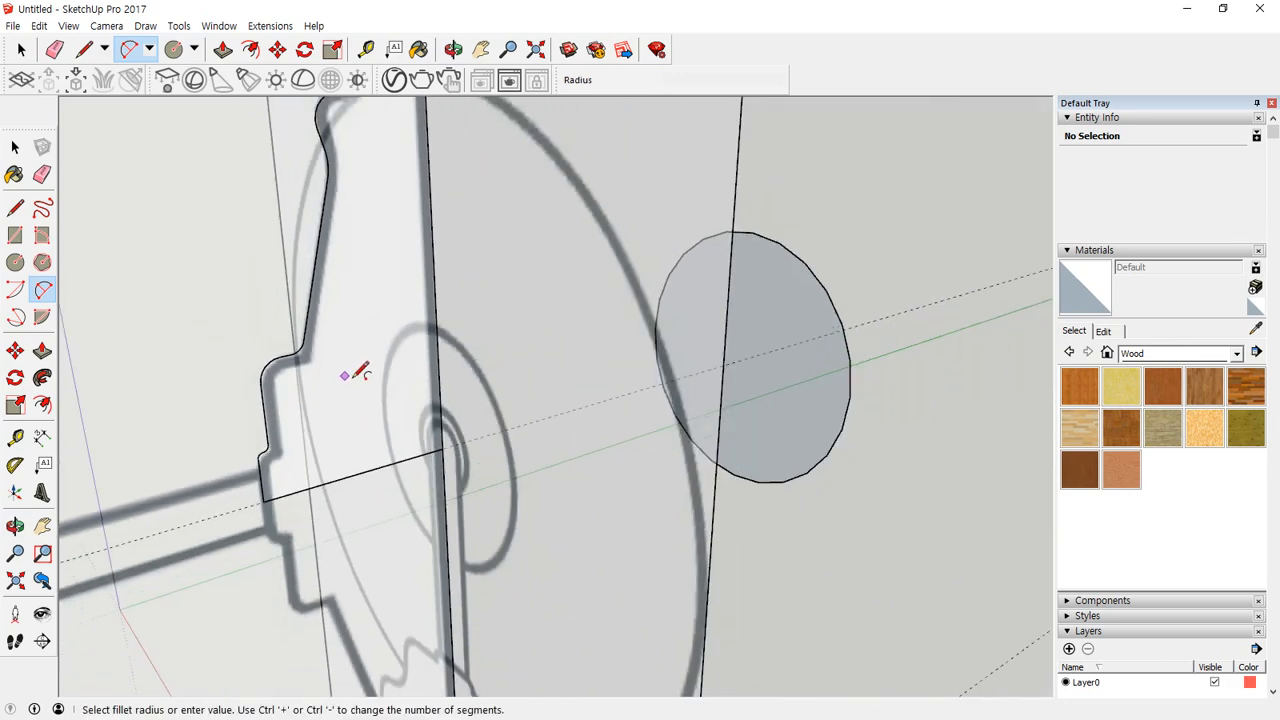
Step: Sweep the wall mount's half profile around the separate circle with Follow Me to form the round mount
key("space")
left_click(354, 371)
scroll(367, 413, "down", 2)
middle_click_drag(367, 413, 494, 371)
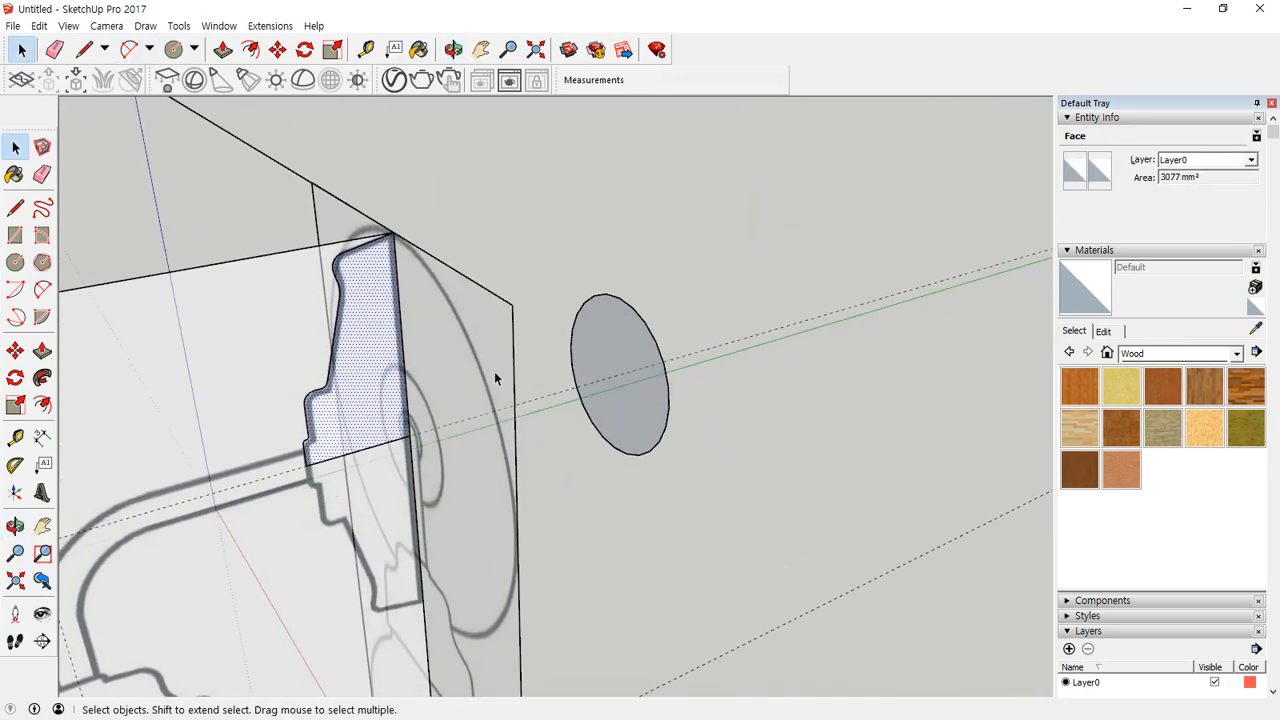
left_click(624, 339)
left_click(42, 378)
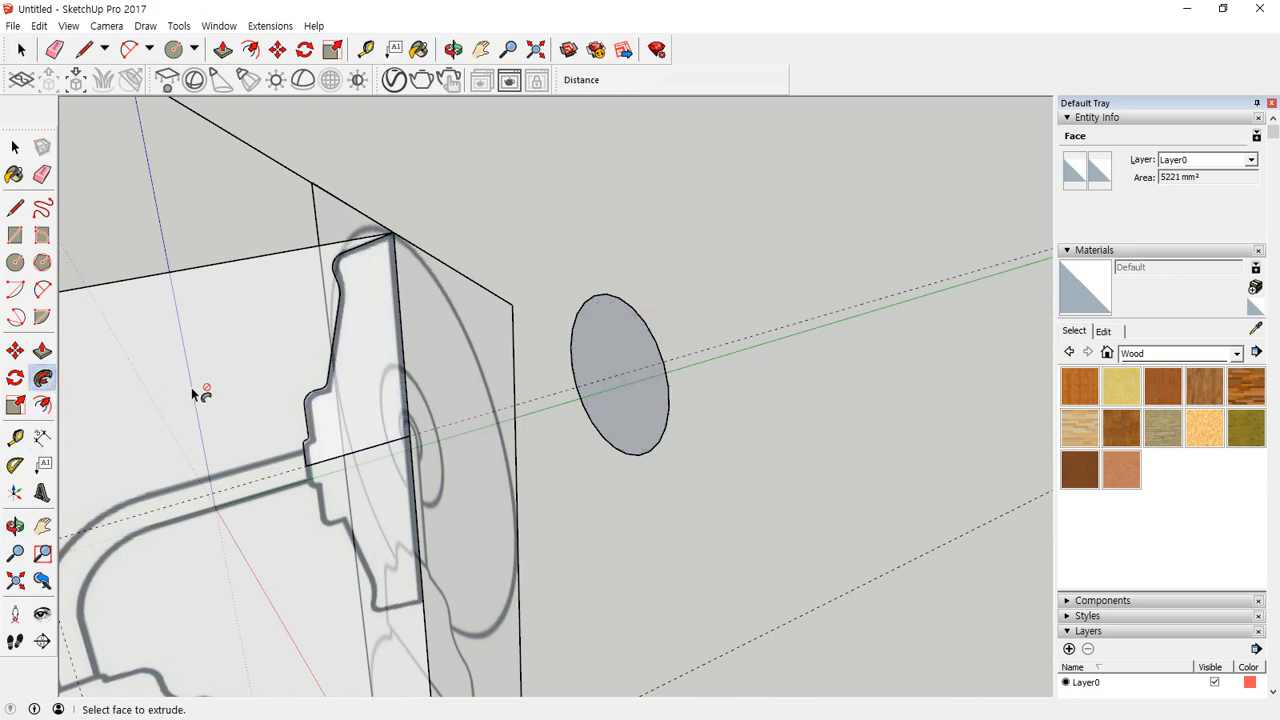
left_click(367, 377)
Step: Select all connected geometry of the revolved wall mount and make it a group
middle_click_drag(357, 474, 444, 410)
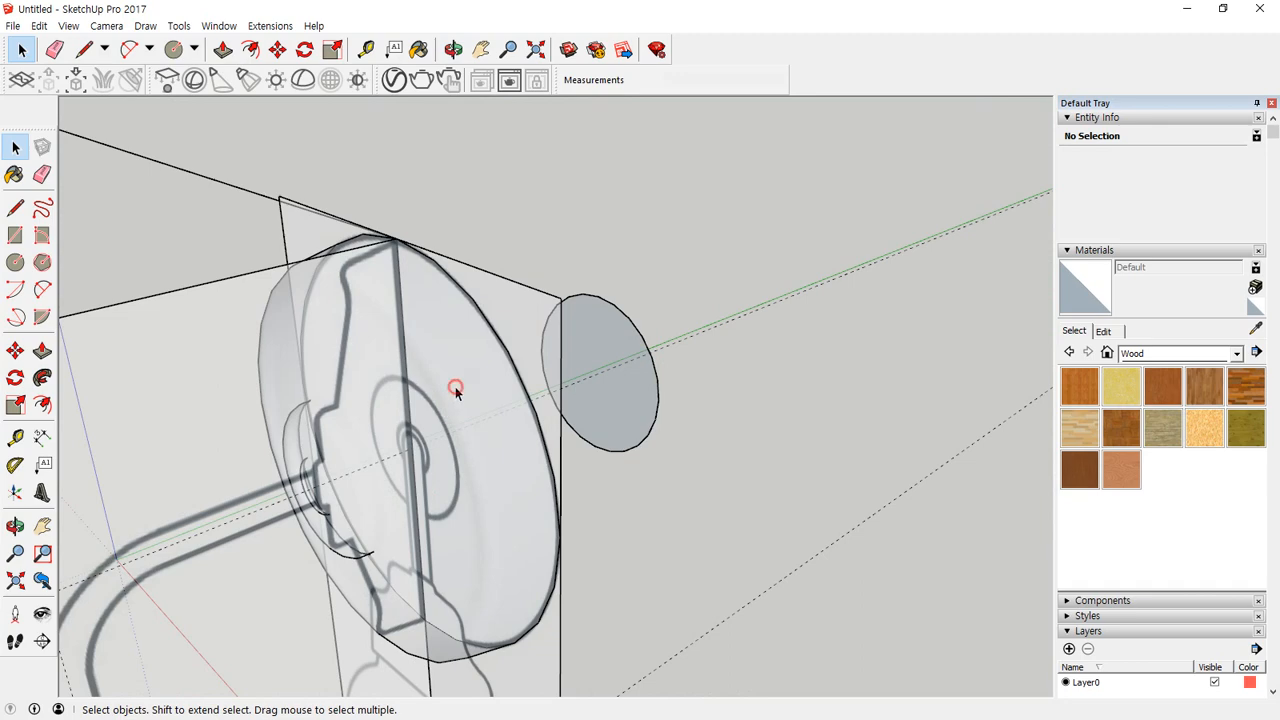
triple_click(455, 386)
right_click(484, 400)
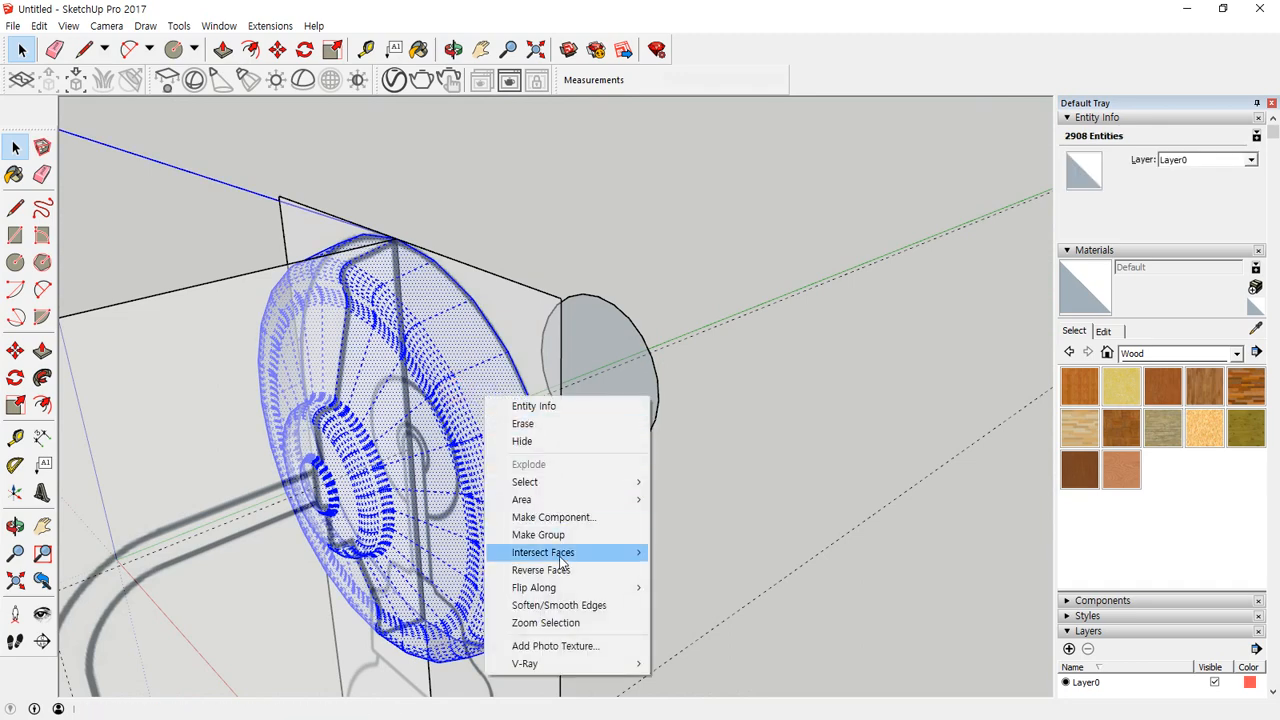
left_click(530, 531)
scroll(440, 457, "down", 4)
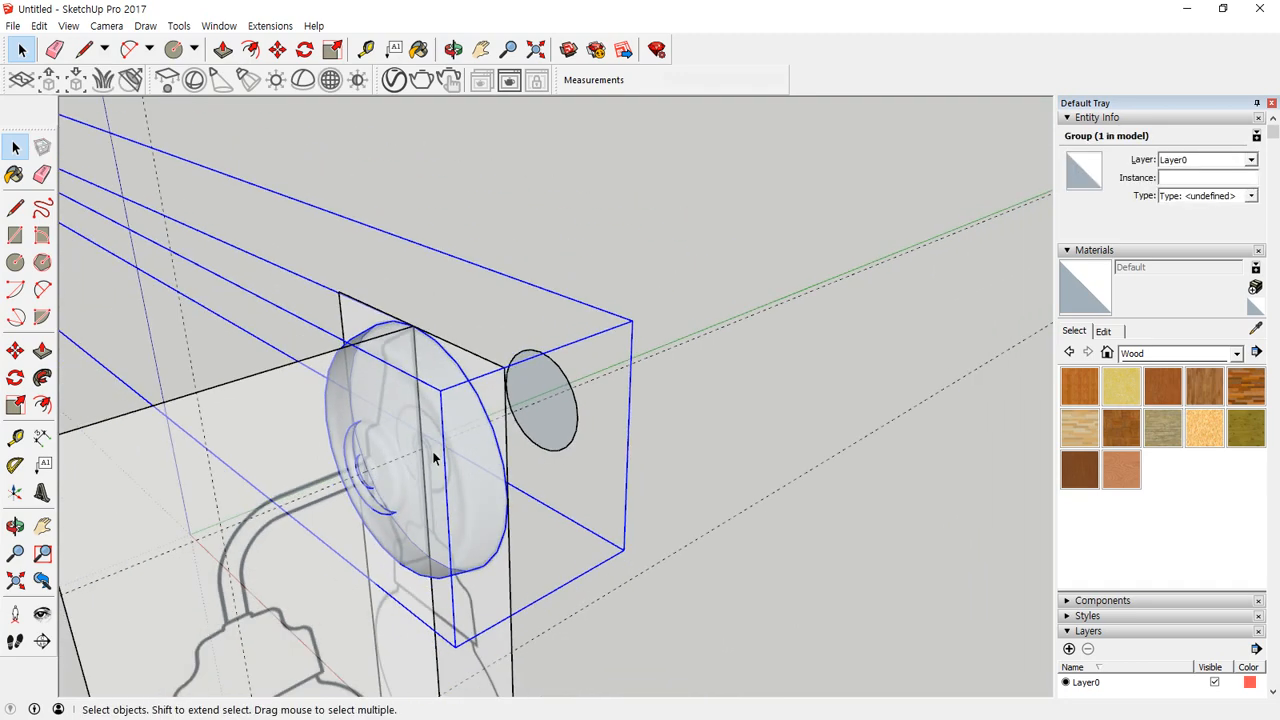
Step: Open the wall mount group, erase the long stray edge extending from it, and close the group
middle_click_drag(434, 457, 400, 420)
middle_click_drag(308, 419, 591, 440)
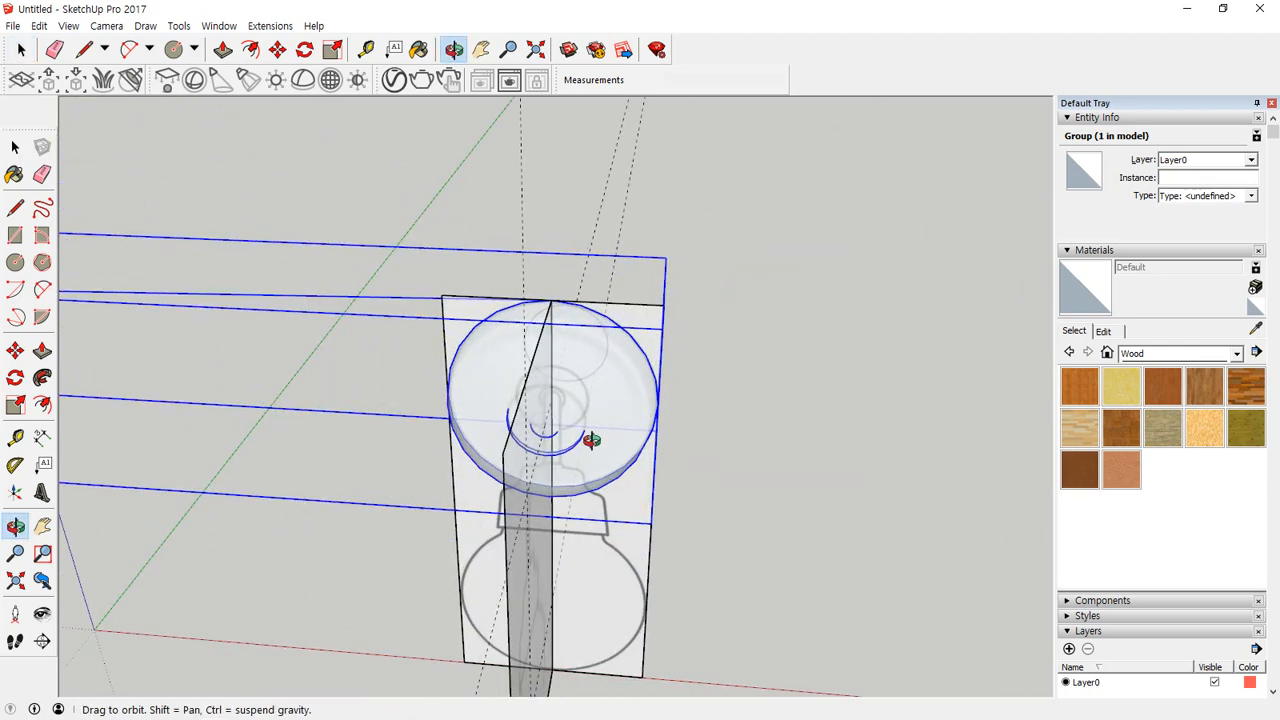
double_click(618, 381)
middle_click_drag(329, 556, 360, 318)
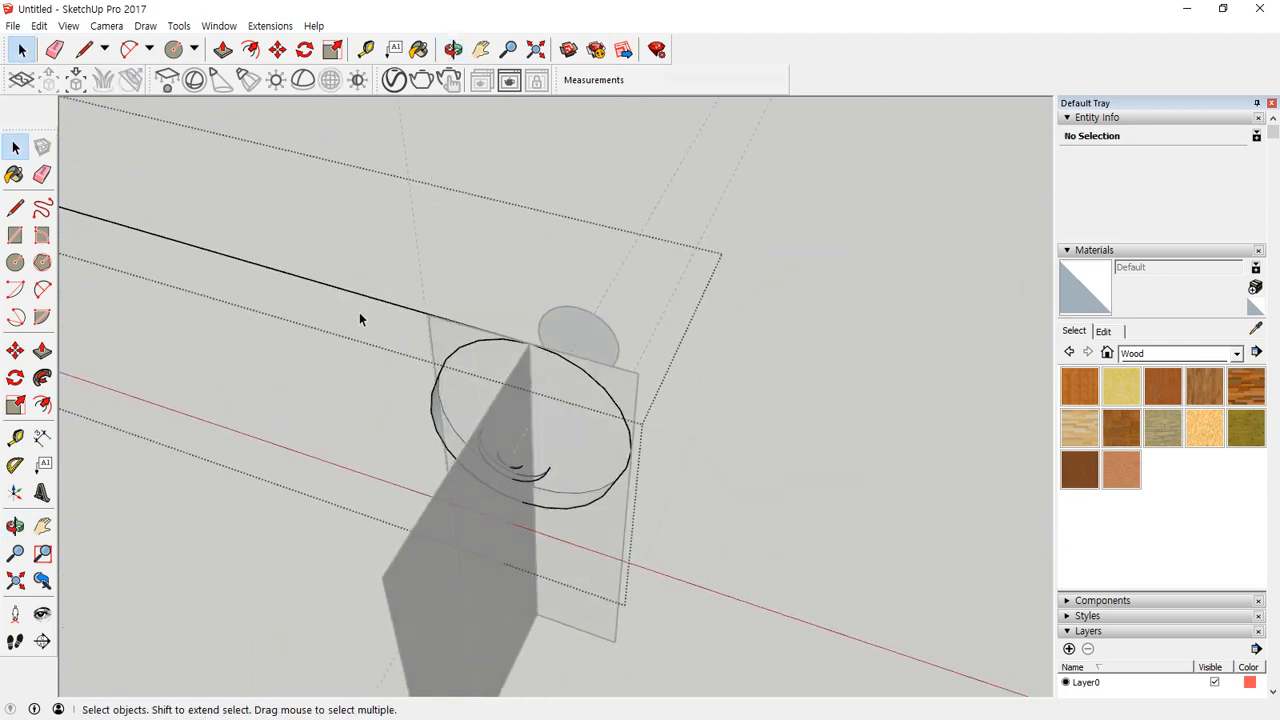
key("e")
scroll(306, 362, "down", 7)
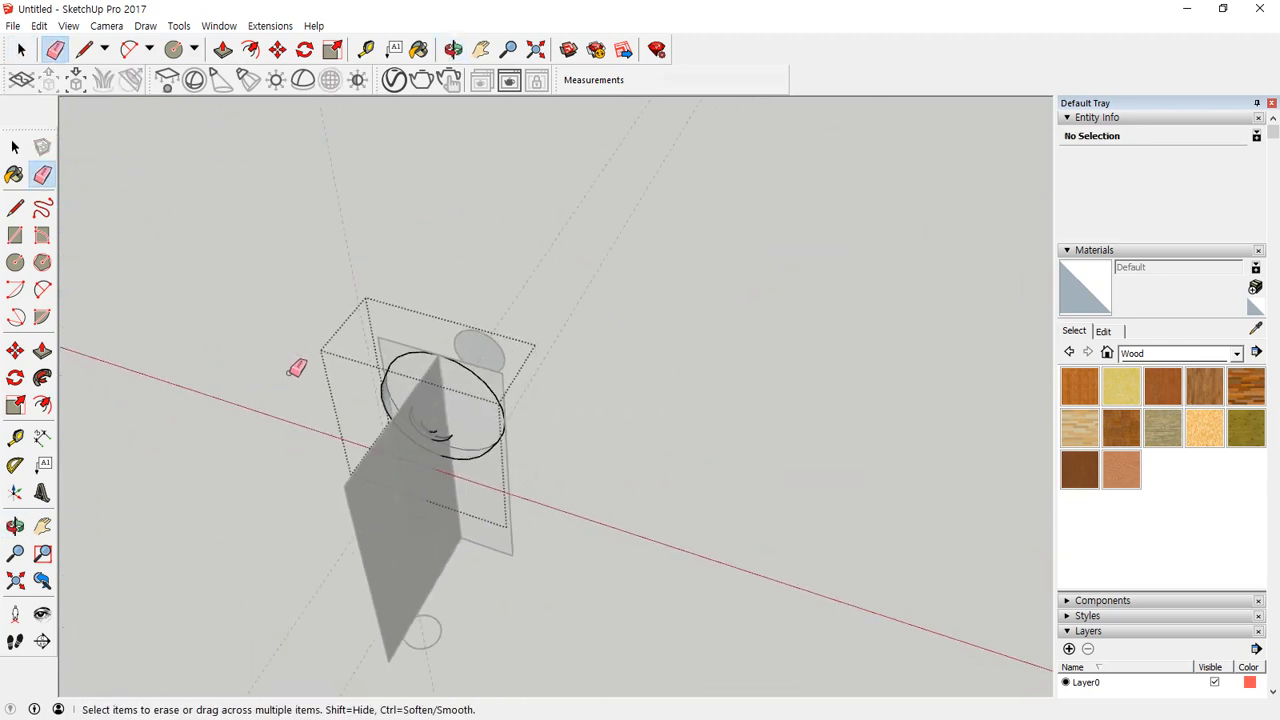
mouse_move(466, 377)
middle_mouse_down()
mouse_move(414, 211)
mouse_move(443, 360)
middle_mouse_up()
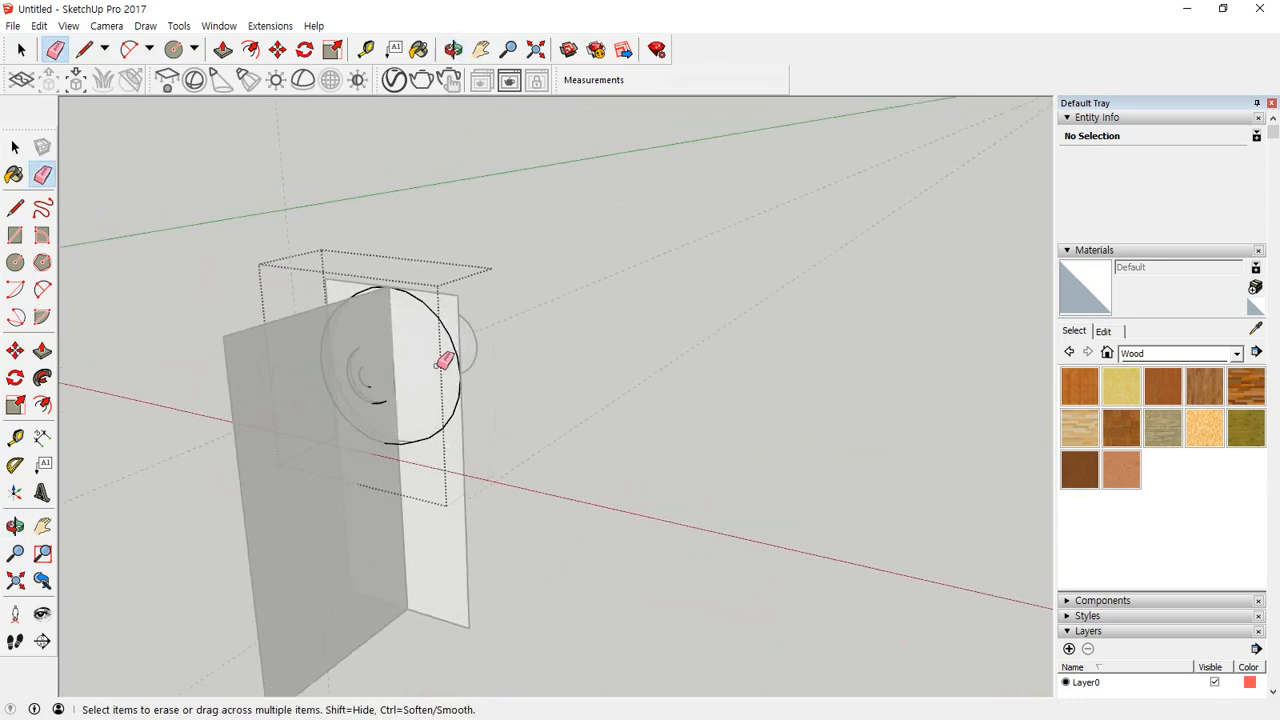
scroll(443, 360, "up", 4)
key("space")
left_click(582, 367)
left_click(402, 318)
Step: Erase the Follow Me path circle behind the mount, the guide lines, and the leftover circle below the bulb
middle_click_drag(402, 318, 531, 320)
key("e")
mouse_move(500, 302)
left_mouse_down()
mouse_move(486, 351)
mouse_move(498, 362)
left_mouse_up()
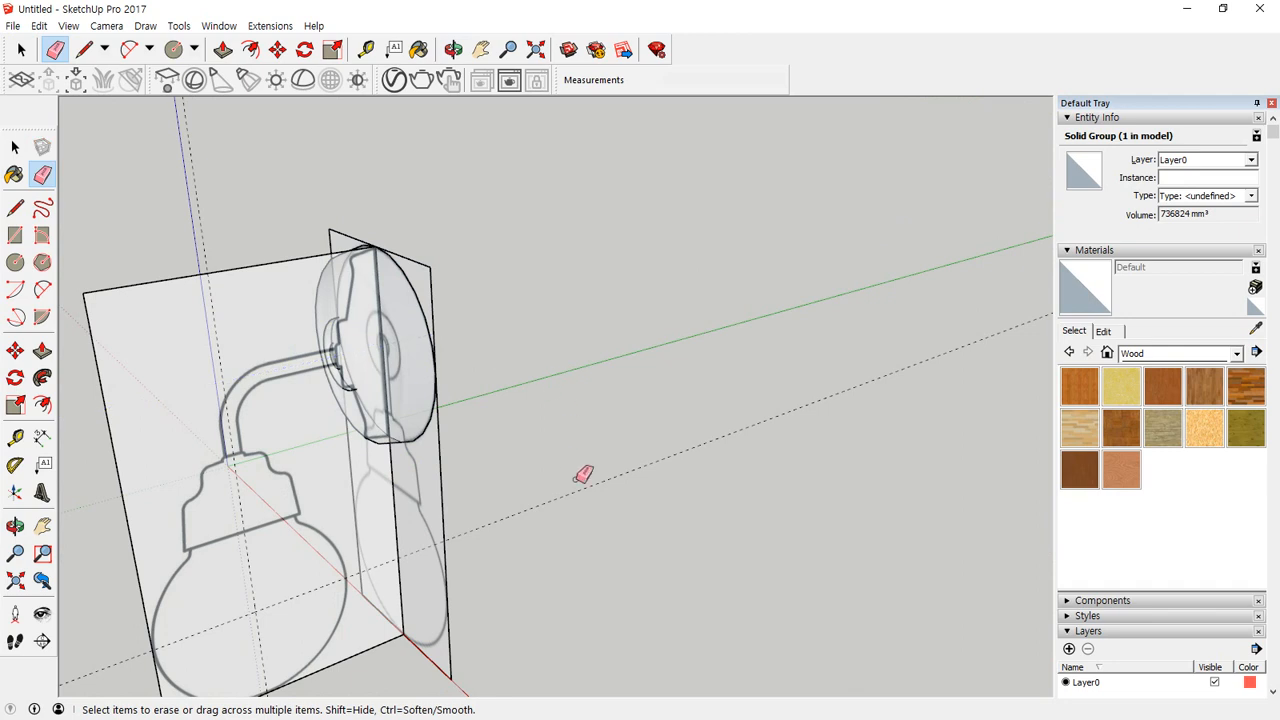
mouse_move(195, 381)
middle_mouse_down()
mouse_move(211, 337)
mouse_move(260, 347)
middle_mouse_up()
key("space")
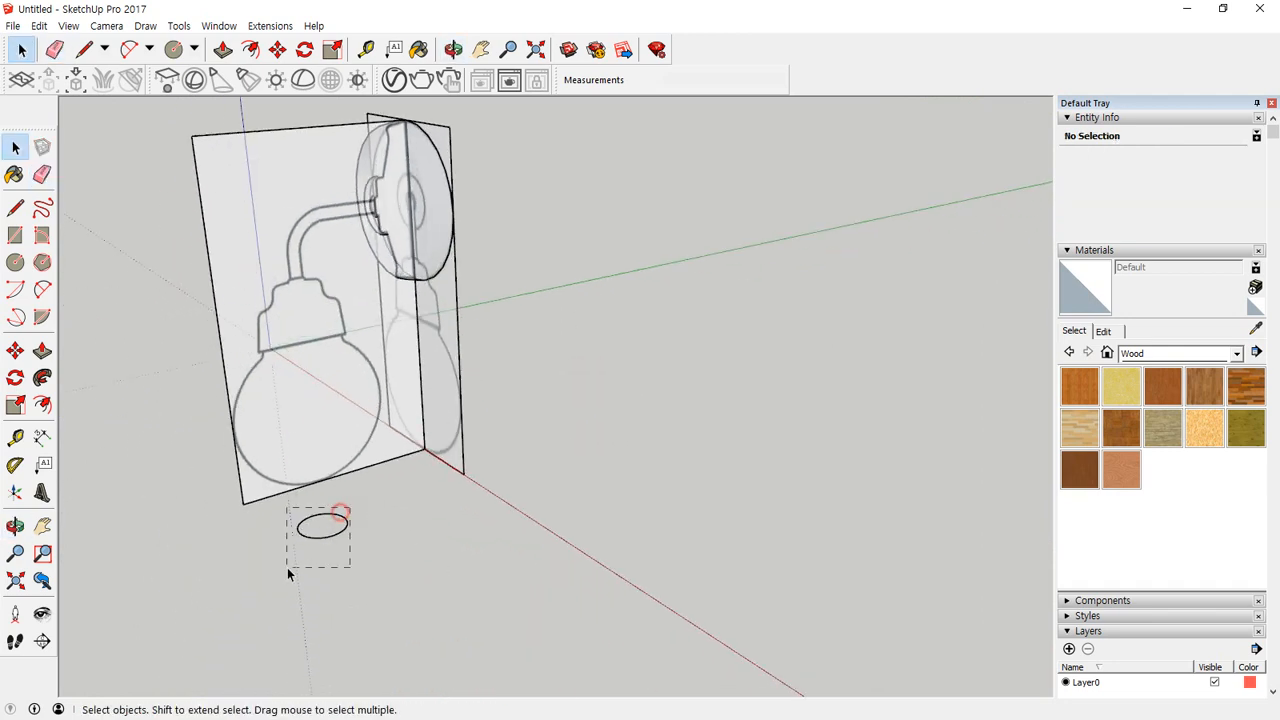
left_click_drag(471, 374, 372, 420)
Step: Unlock the two crossed reference image groups
right_click(375, 414)
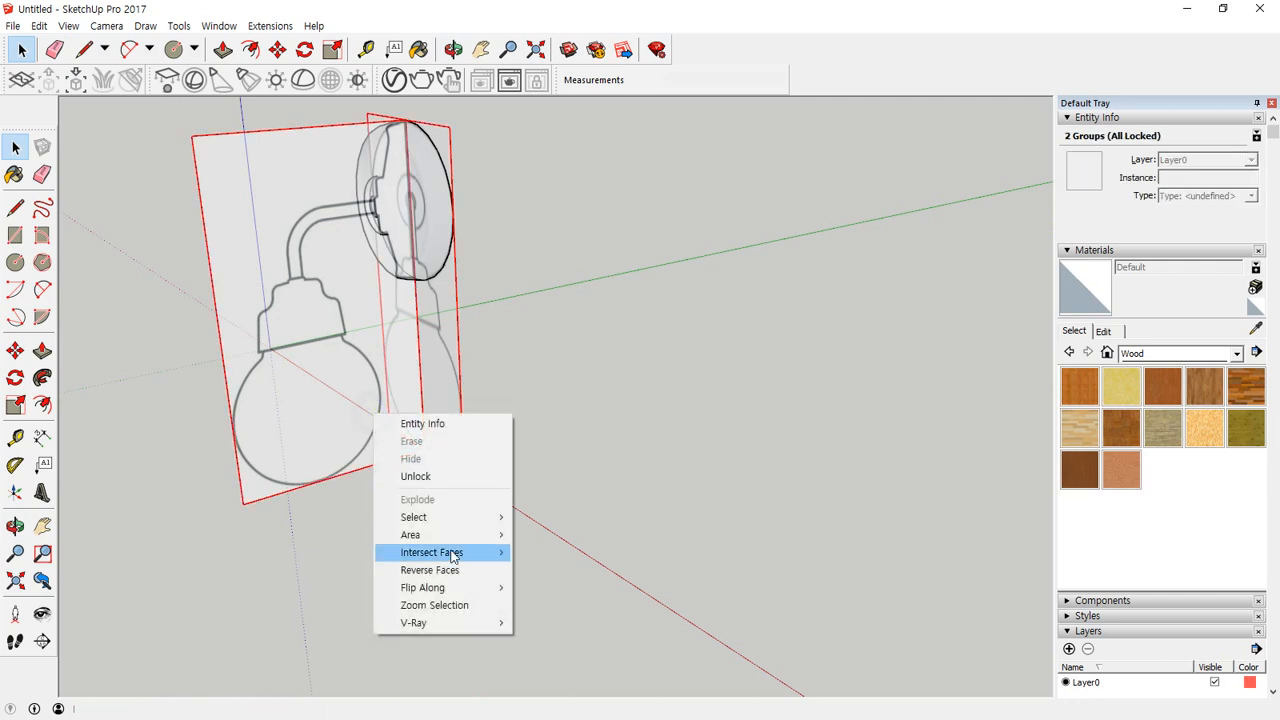
mouse_move(448, 556)
left_click(440, 476)
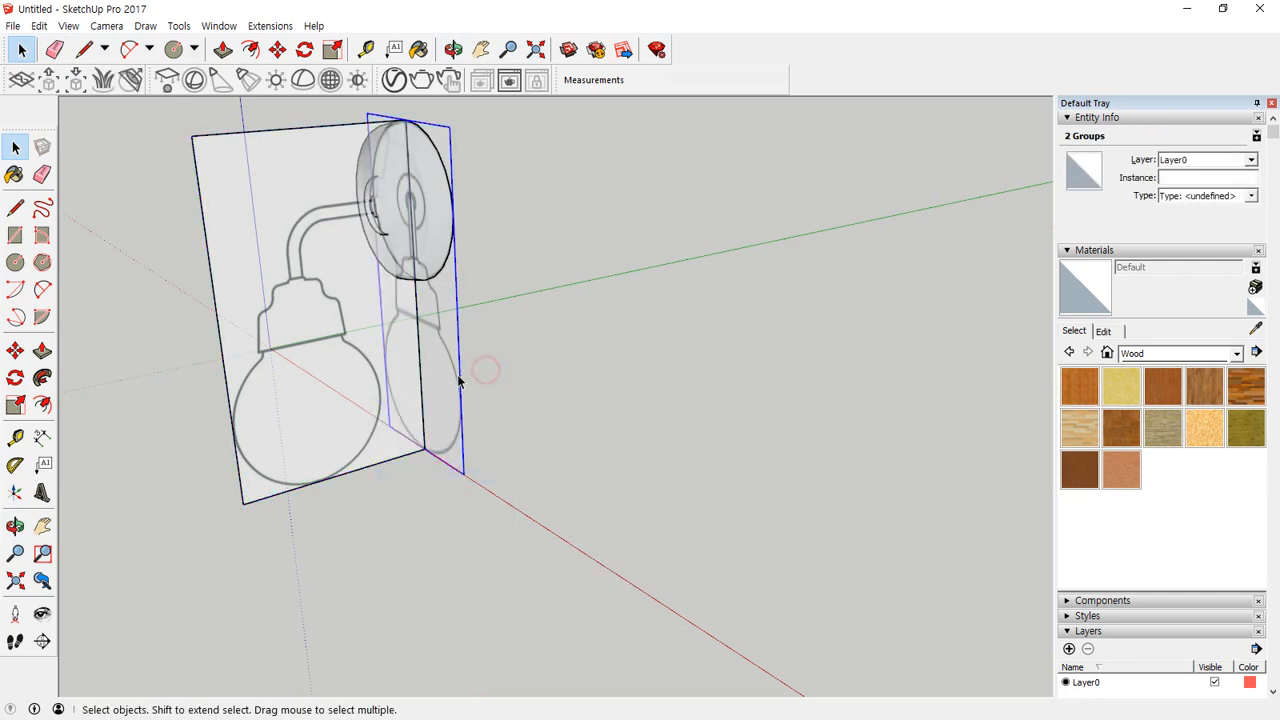
Step: Unhide the lamp's previously modelled arm, socket and globe
left_click(68, 25)
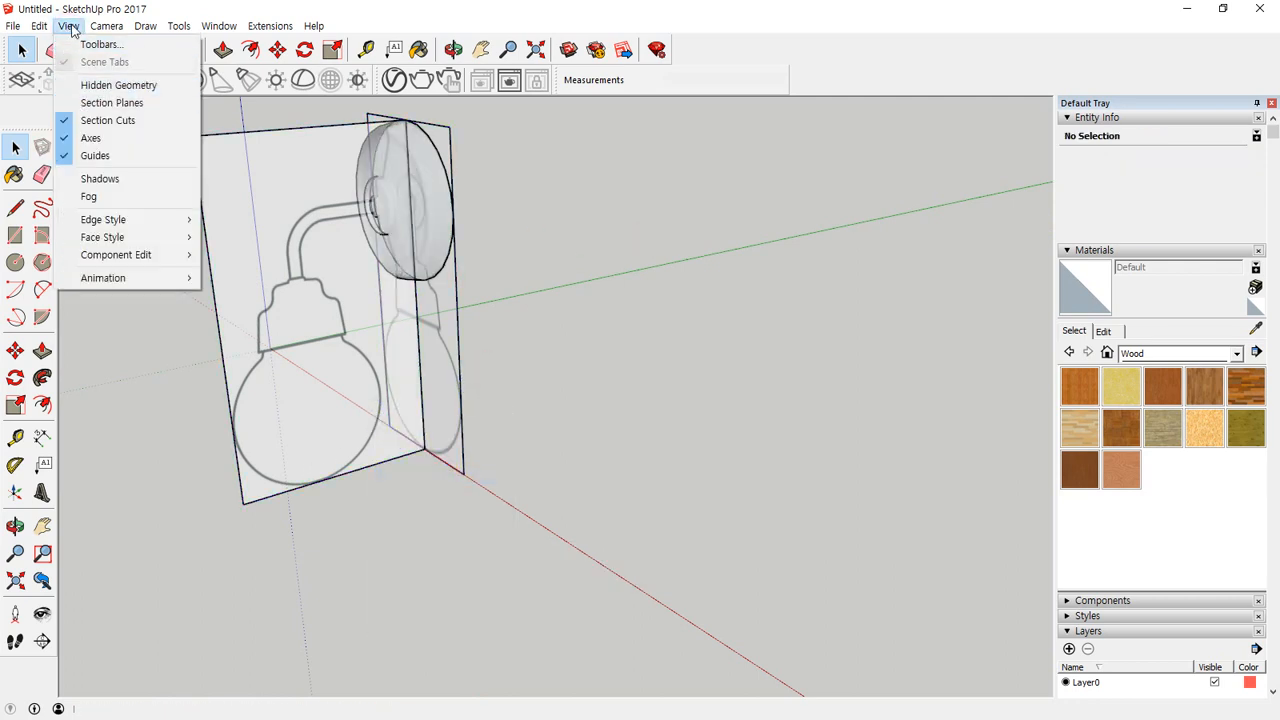
mouse_move(39, 25)
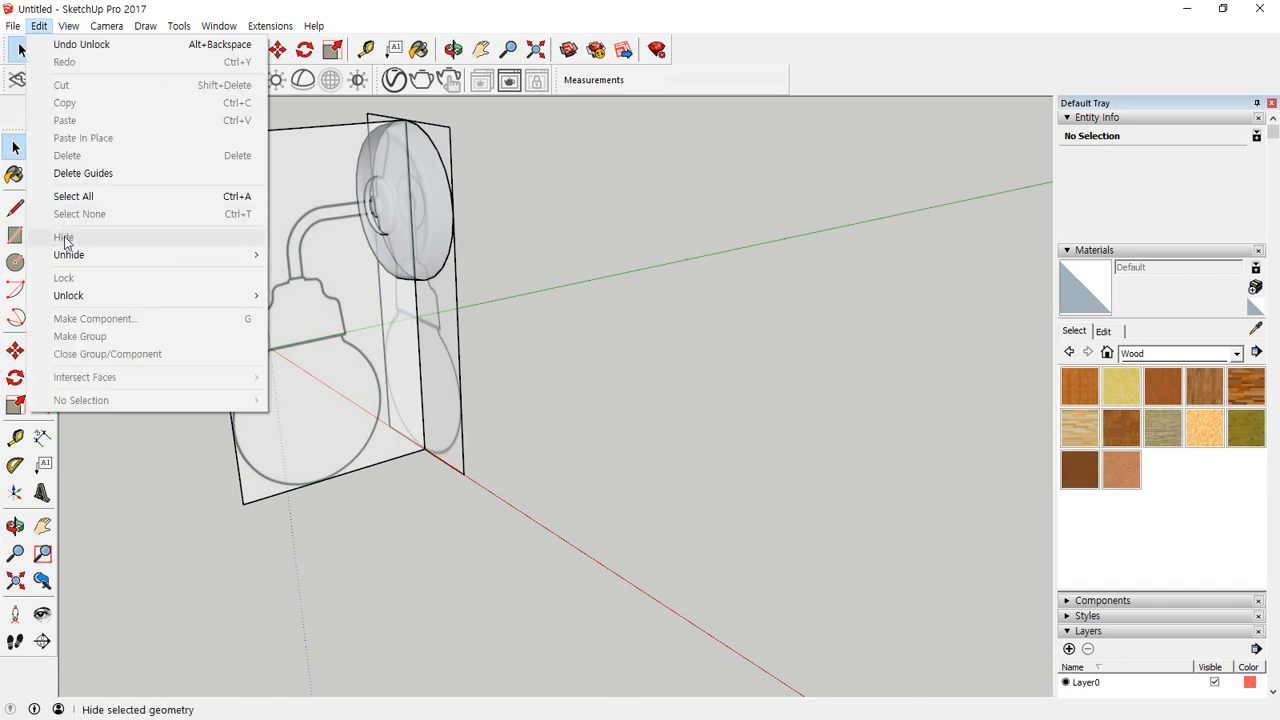
mouse_move(143, 257)
left_click(292, 290)
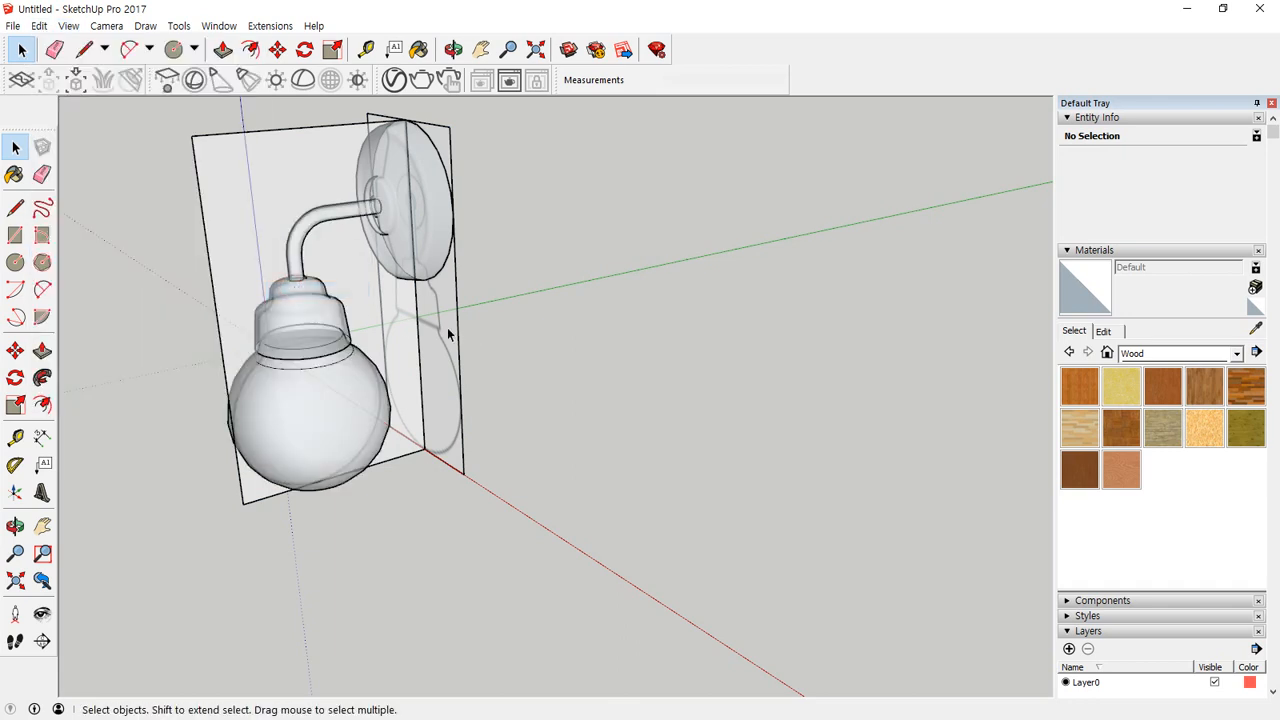
Step: Hide the two crossed reference image groups
key("ctrl+a")
right_click(427, 343)
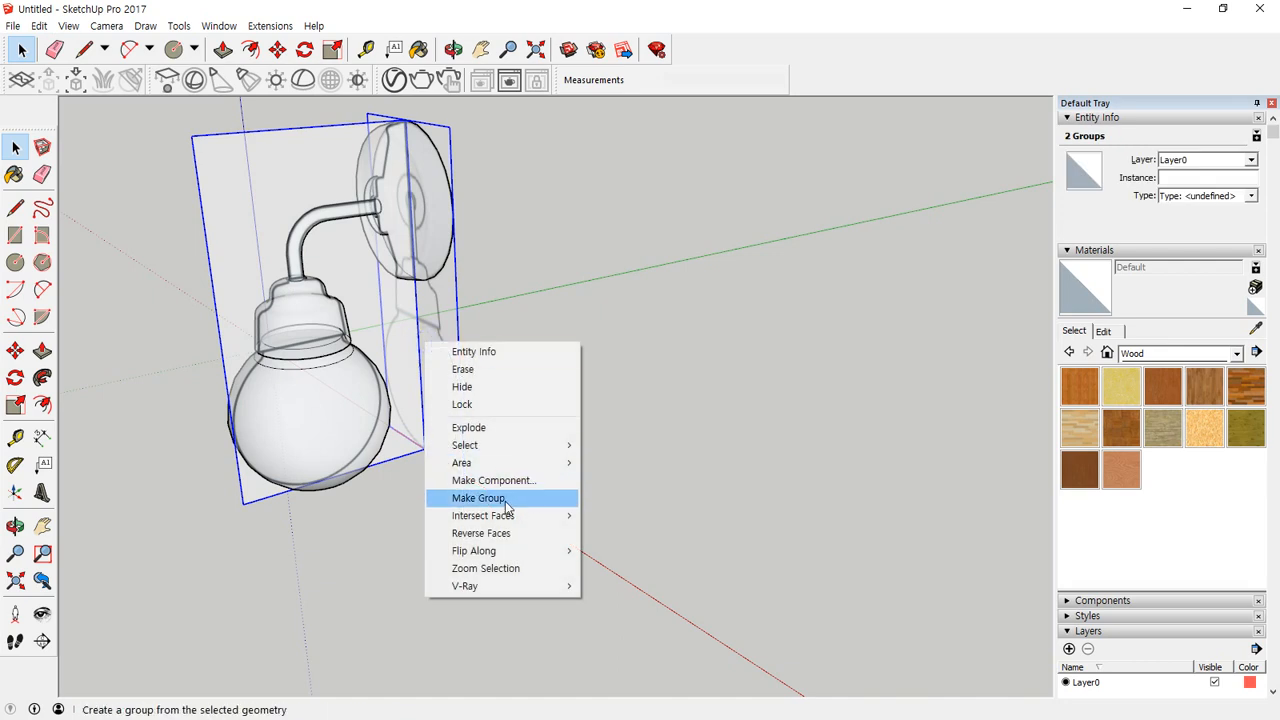
left_click(480, 386)
Step: Turn off the X-ray face style and frame the complete lamp from the front
left_click(45, 26)
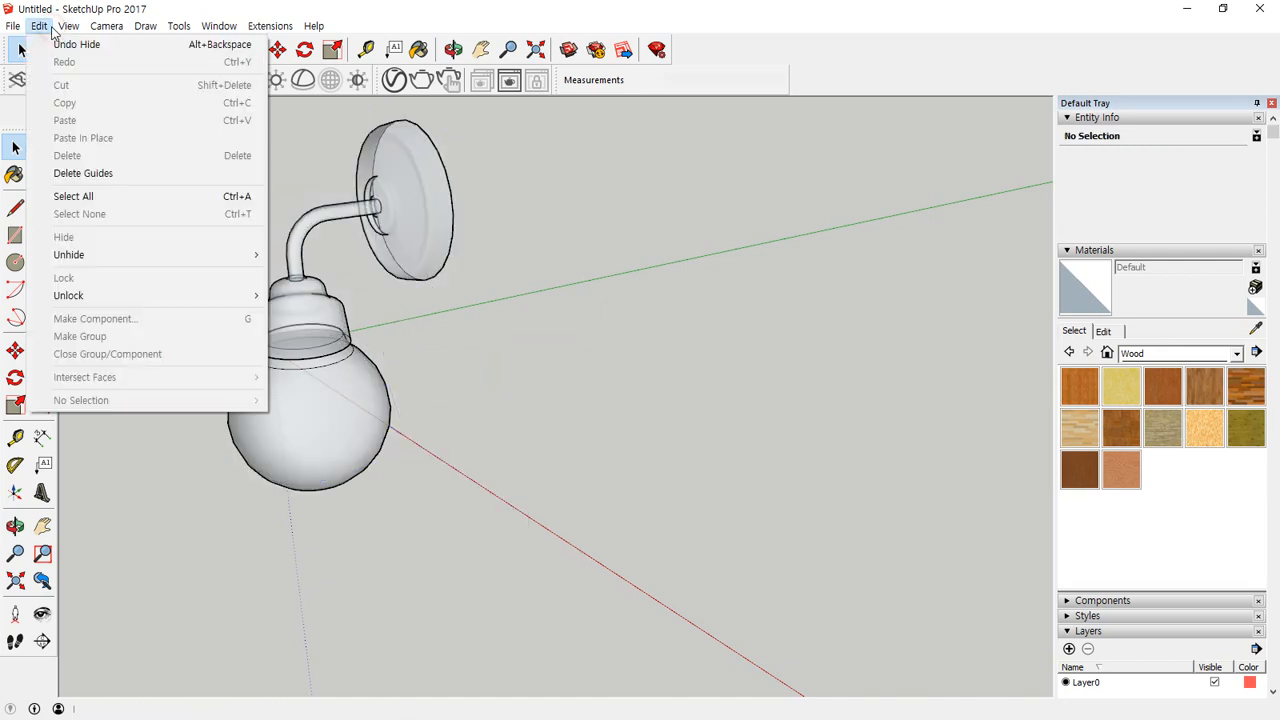
mouse_move(68, 26)
mouse_move(112, 240)
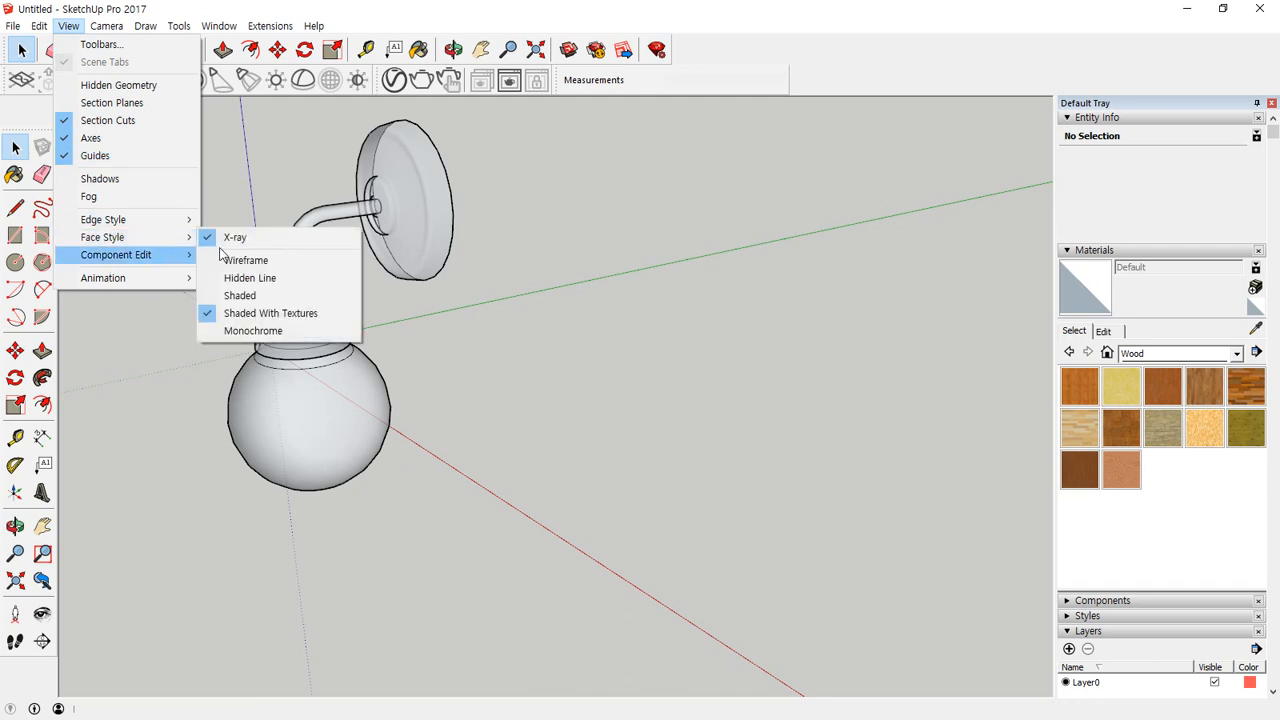
left_click(240, 237)
middle_click_drag(389, 356, 371, 263)
scroll(409, 394, "up", 4)
middle_click_drag(445, 395, 417, 429)
key("space")
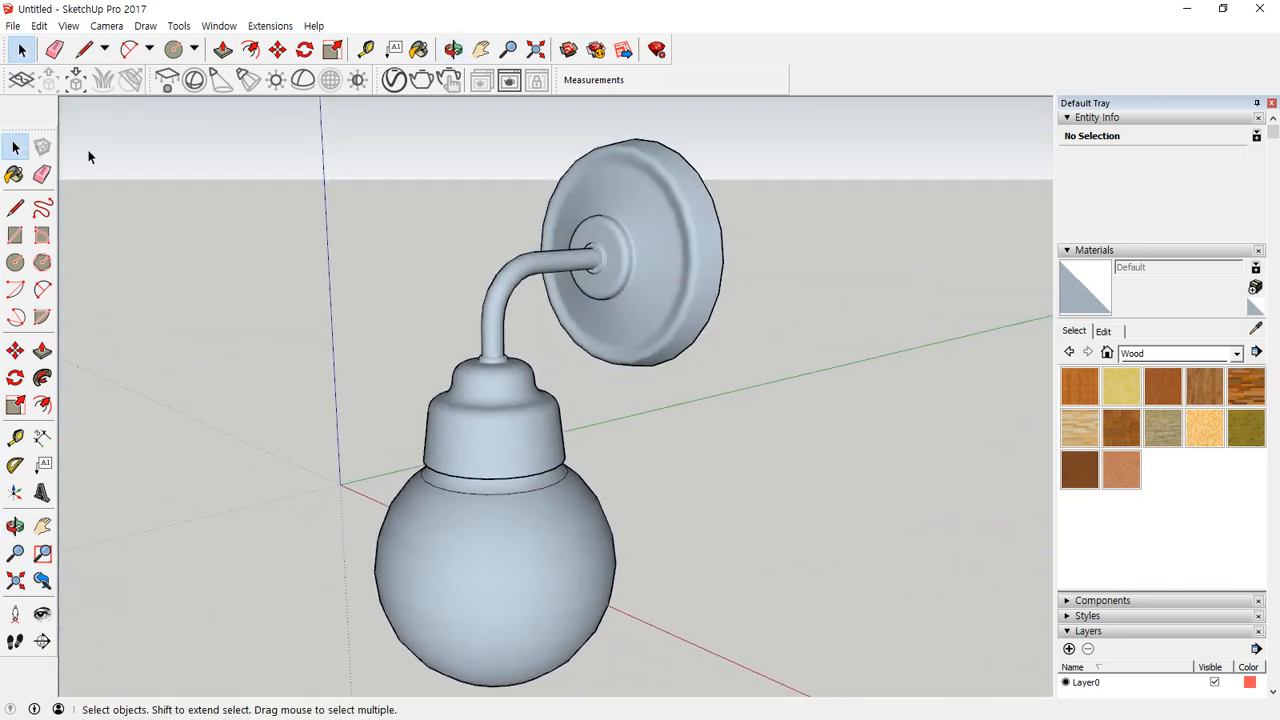